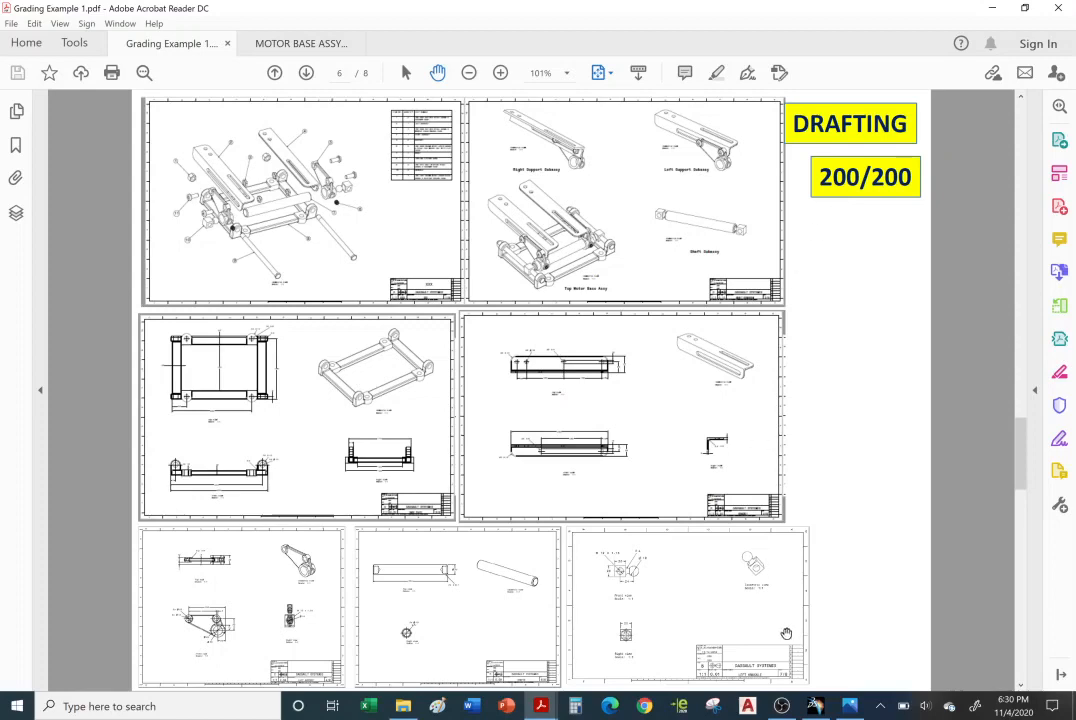
- Switch to CATIA and bring up the MOTOR BASE TOP ASSY product in place of the clamp assembly
click(816, 706)
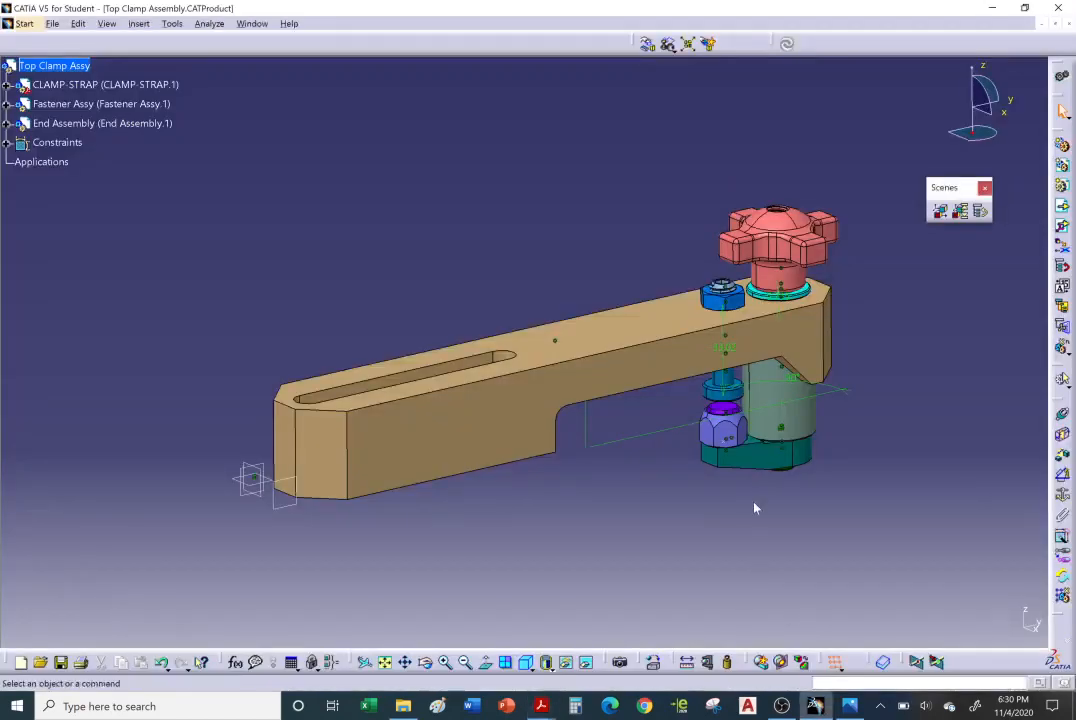
middle_drag(748, 442, 729, 356)
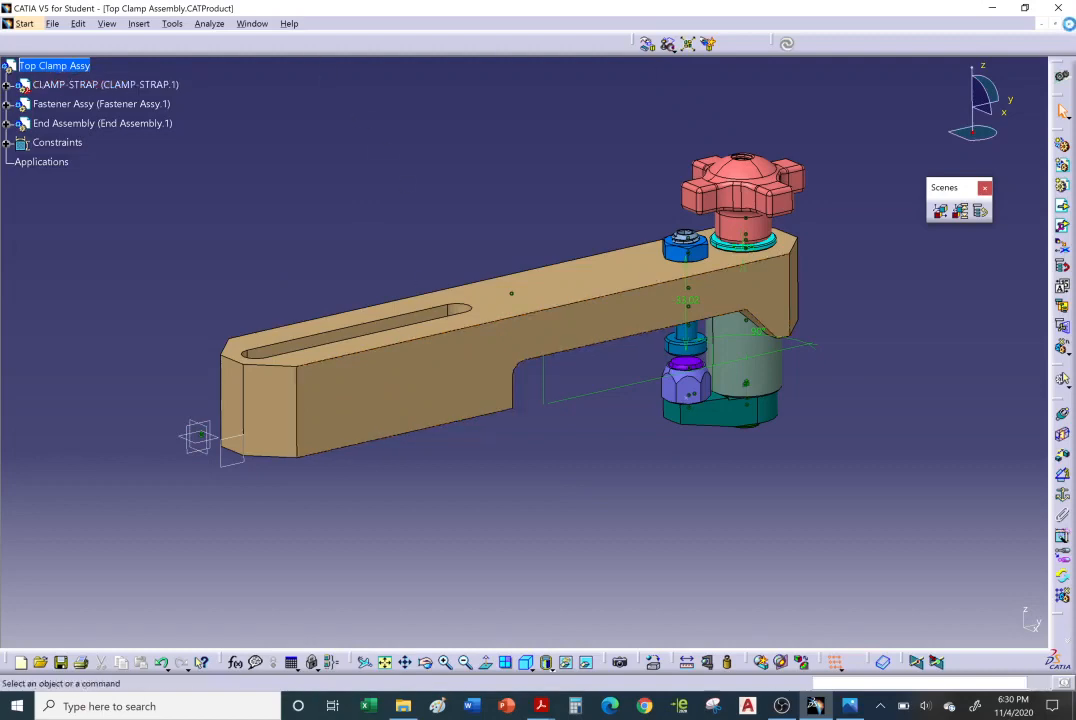
click(1068, 25)
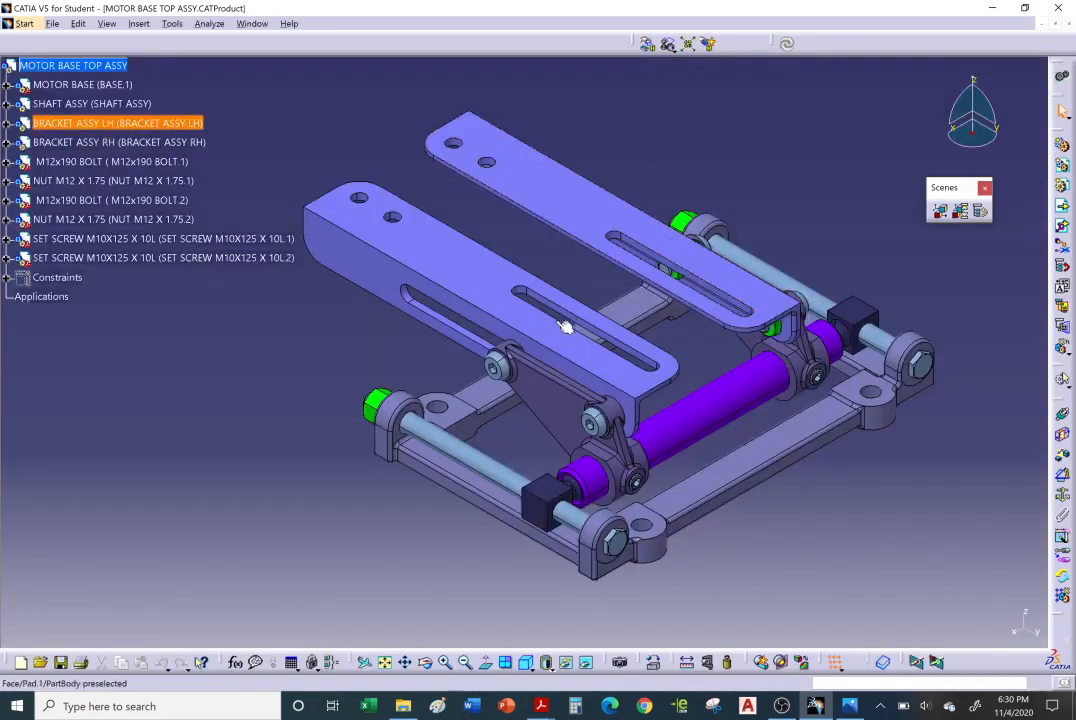
middle_drag(565, 327, 617, 151)
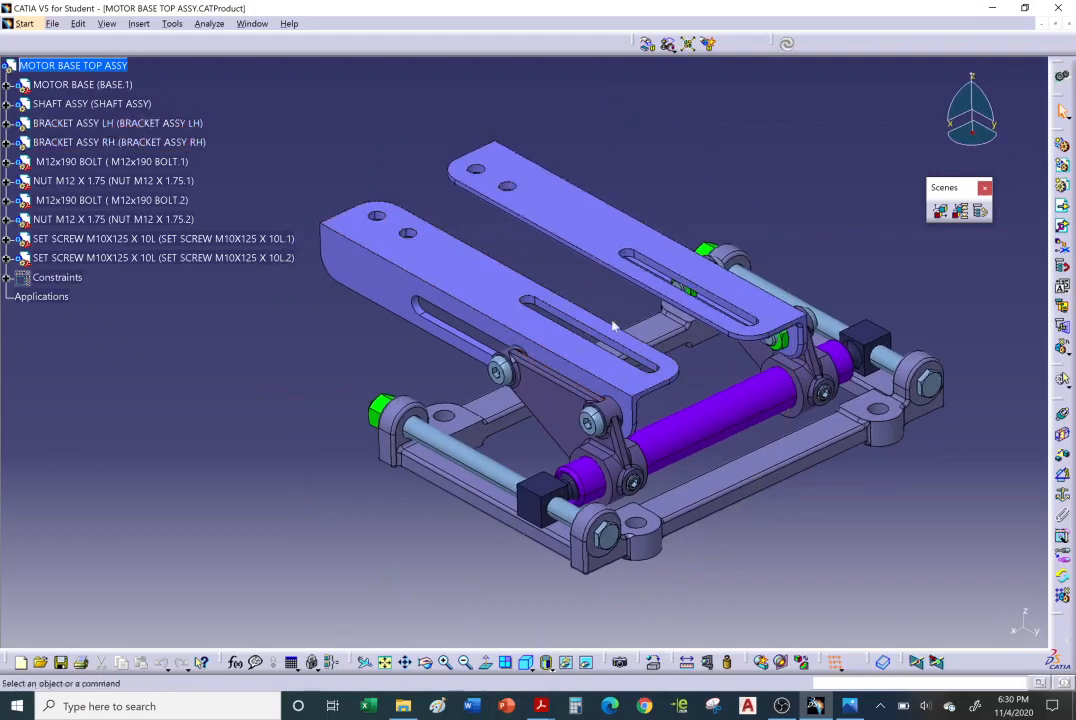
middle_drag(569, 360, 644, 425)
- Switch to Acrobat Reader and examine the top assembly, subassemblies and exploded parts list in MOTOR BASE ASSY.pdf
mouse_move(541, 706)
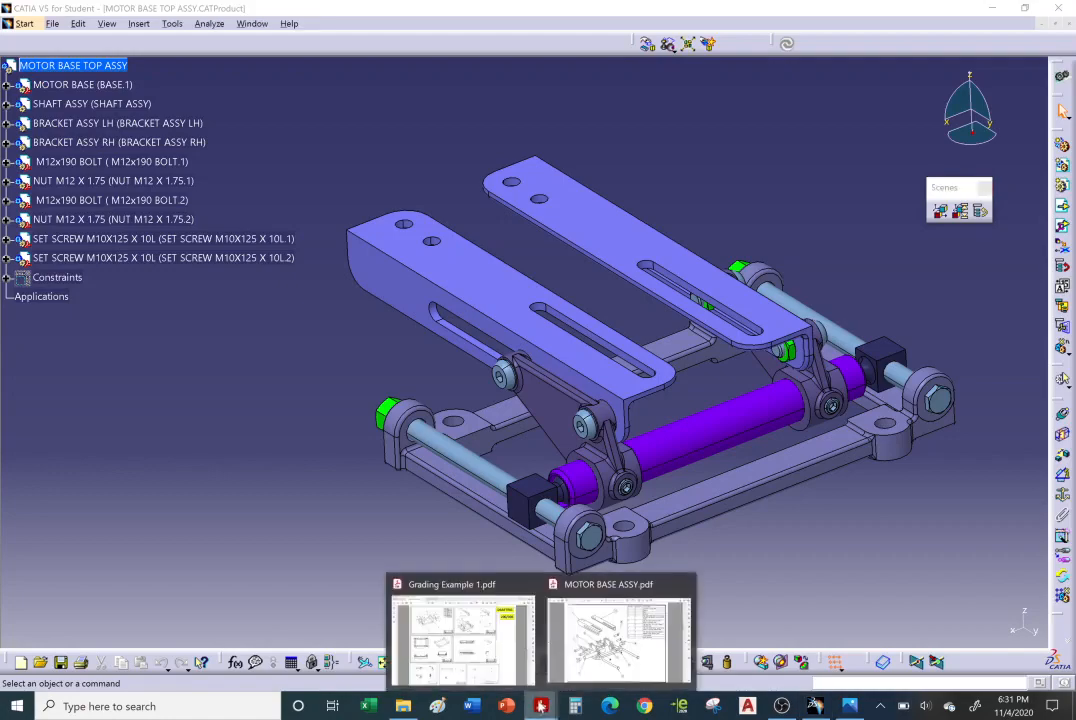
click(455, 592)
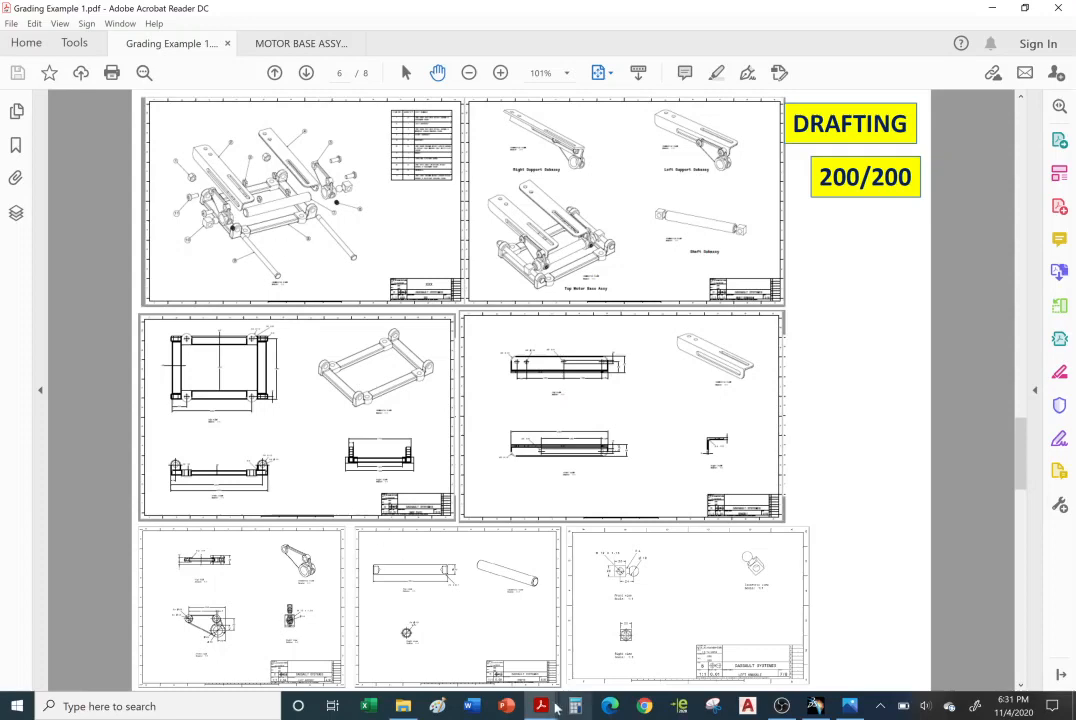
mouse_move(541, 706)
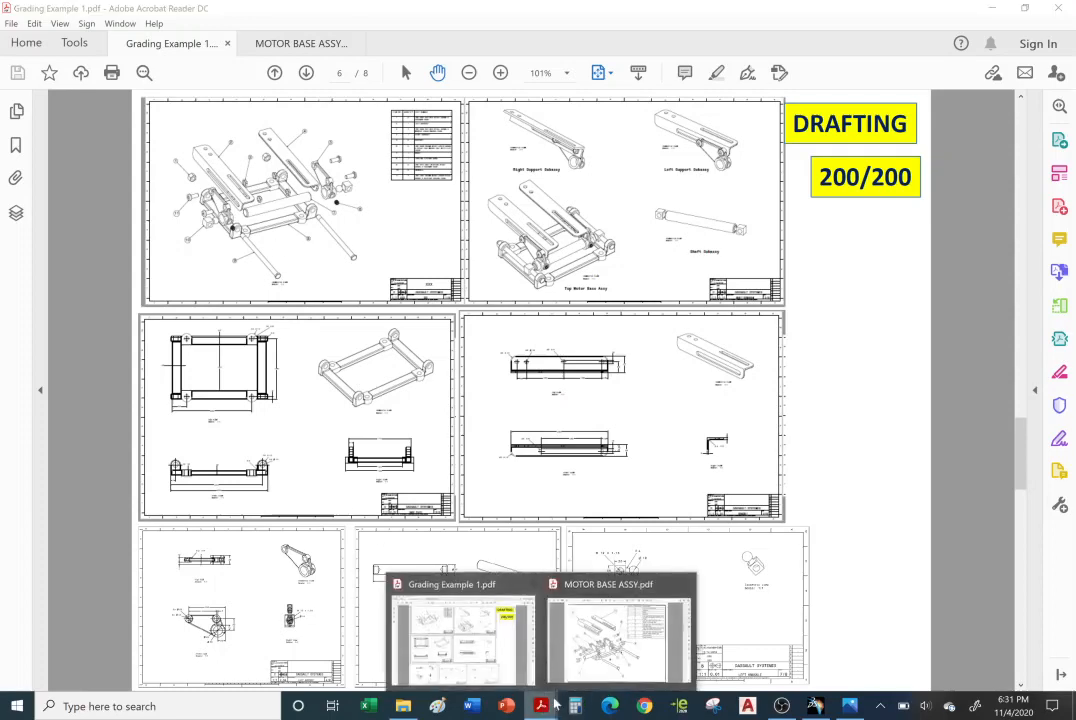
click(600, 635)
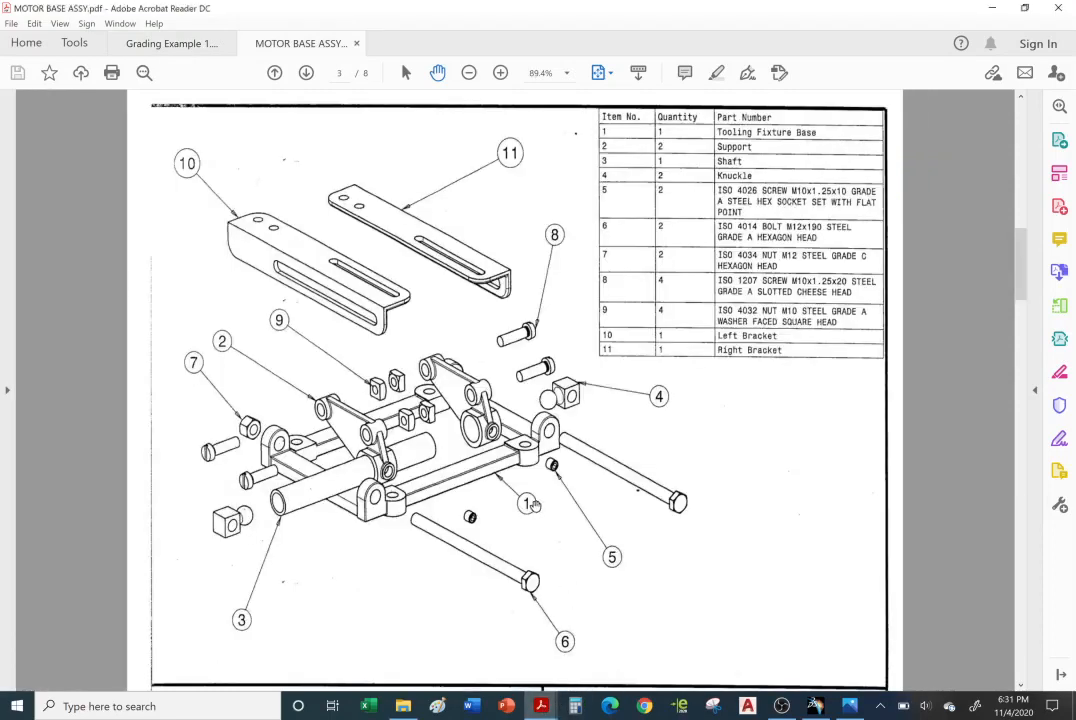
scroll(510, 503, up, 2)
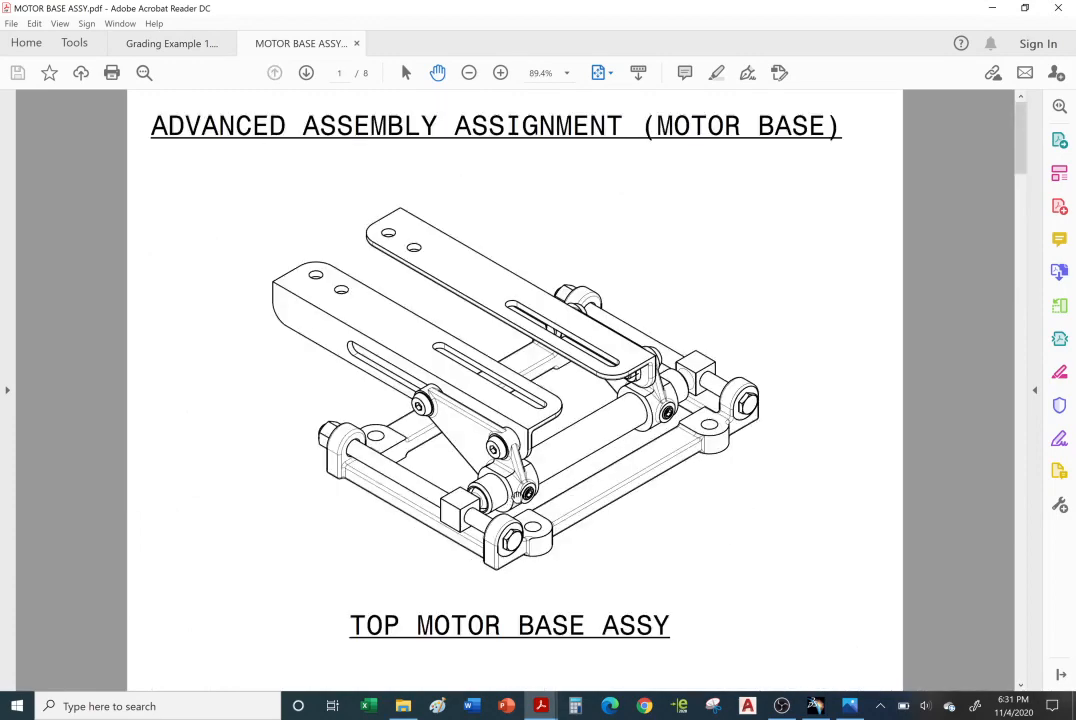
scroll(347, 386, down, 3)
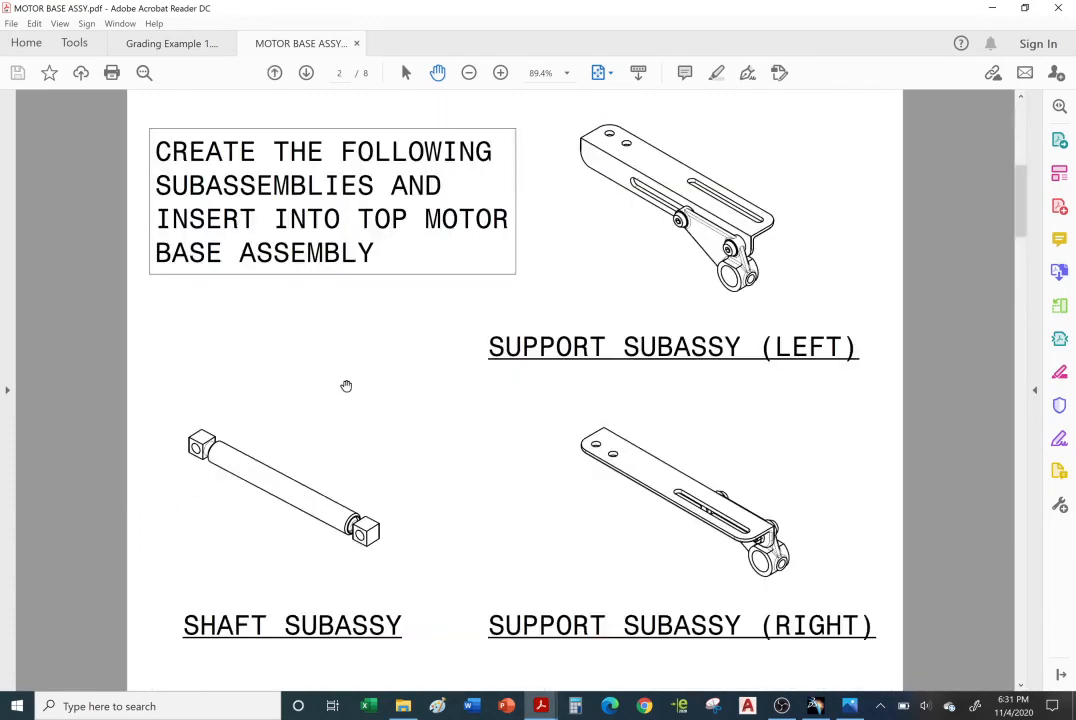
scroll(345, 385, down, 2)
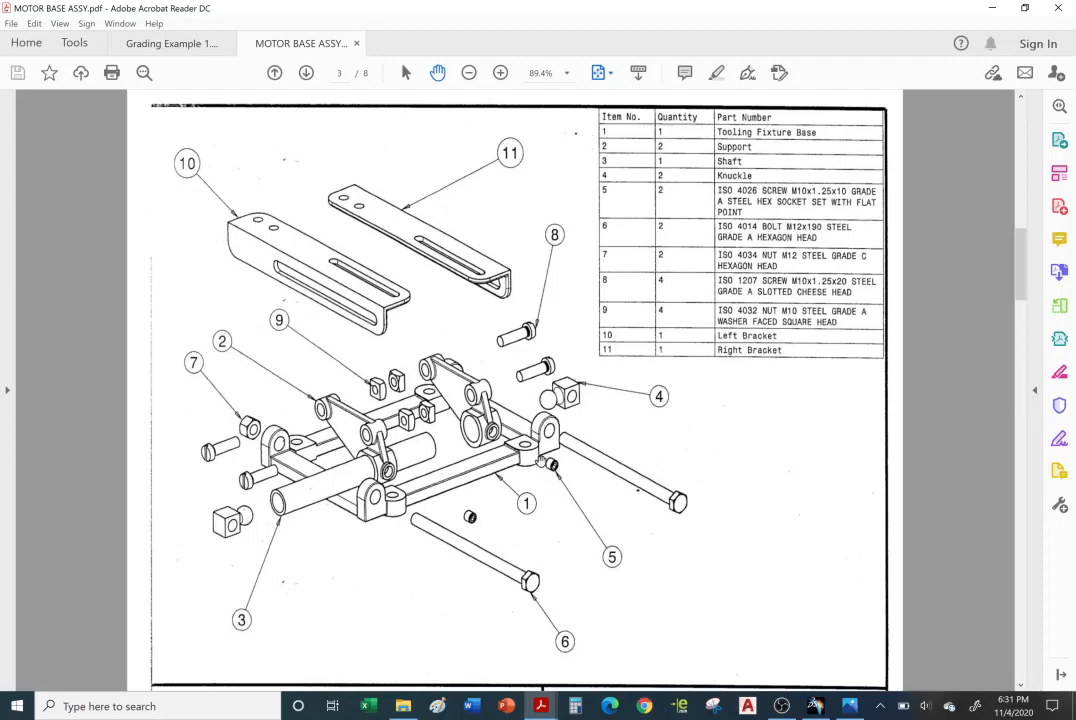
scroll(543, 461, up, 2)
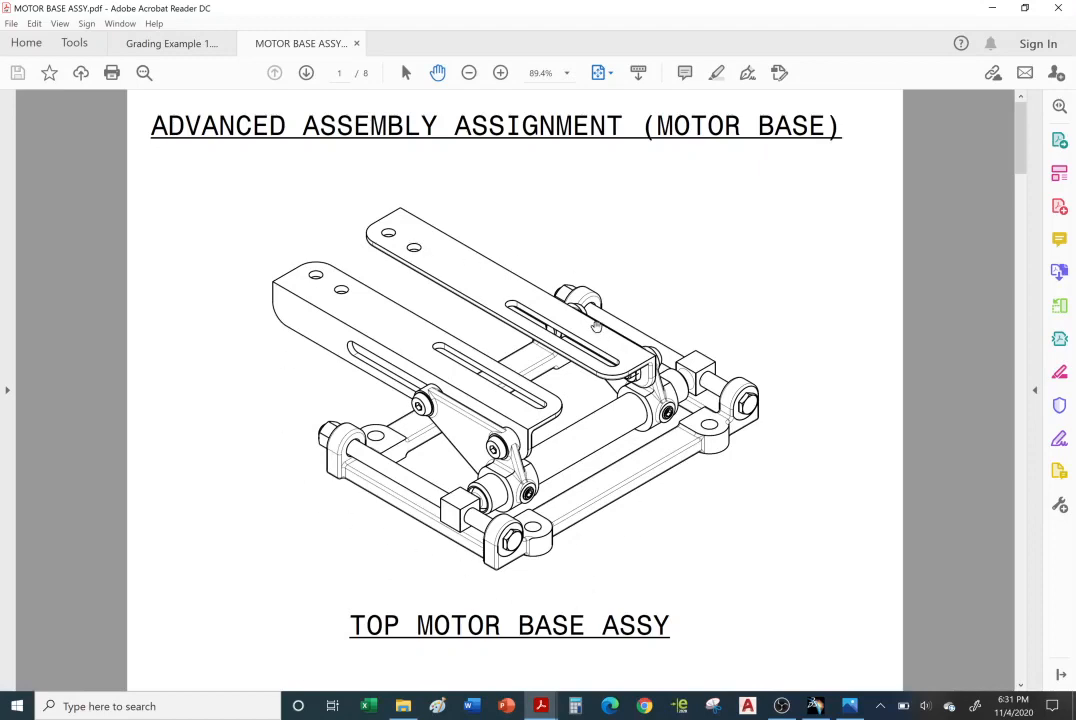
scroll(443, 288, down, 2)
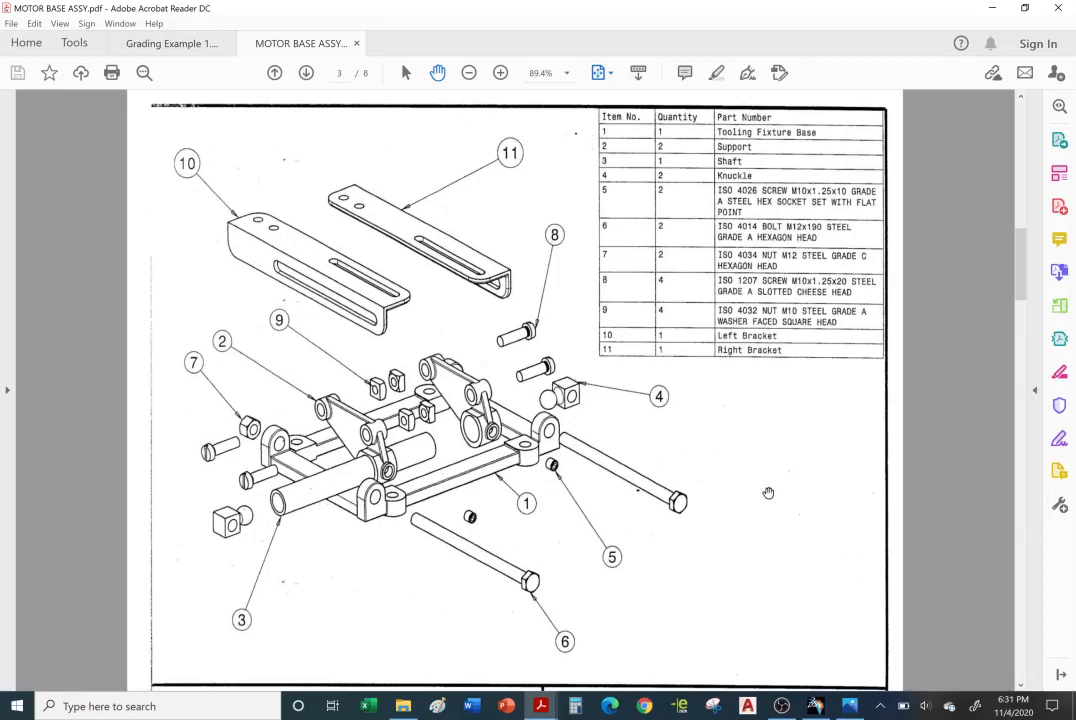
- Switch back to CATIA and set the Assembly Design workbench for MOTOR BASE TOP ASSY
click(817, 707)
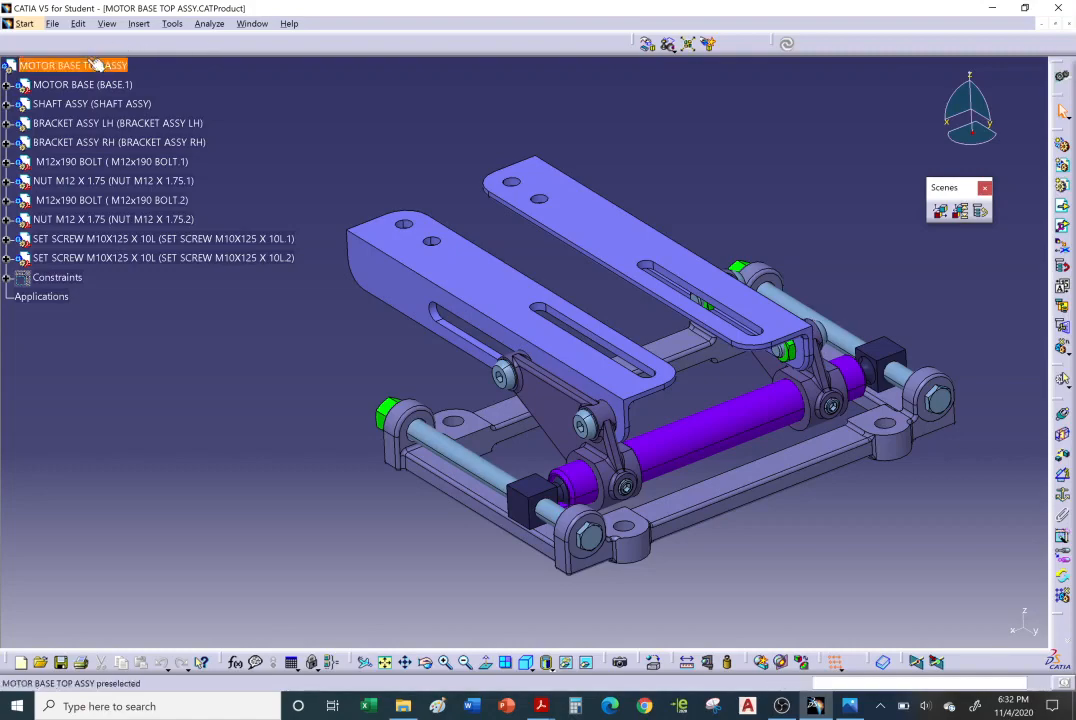
click(95, 64)
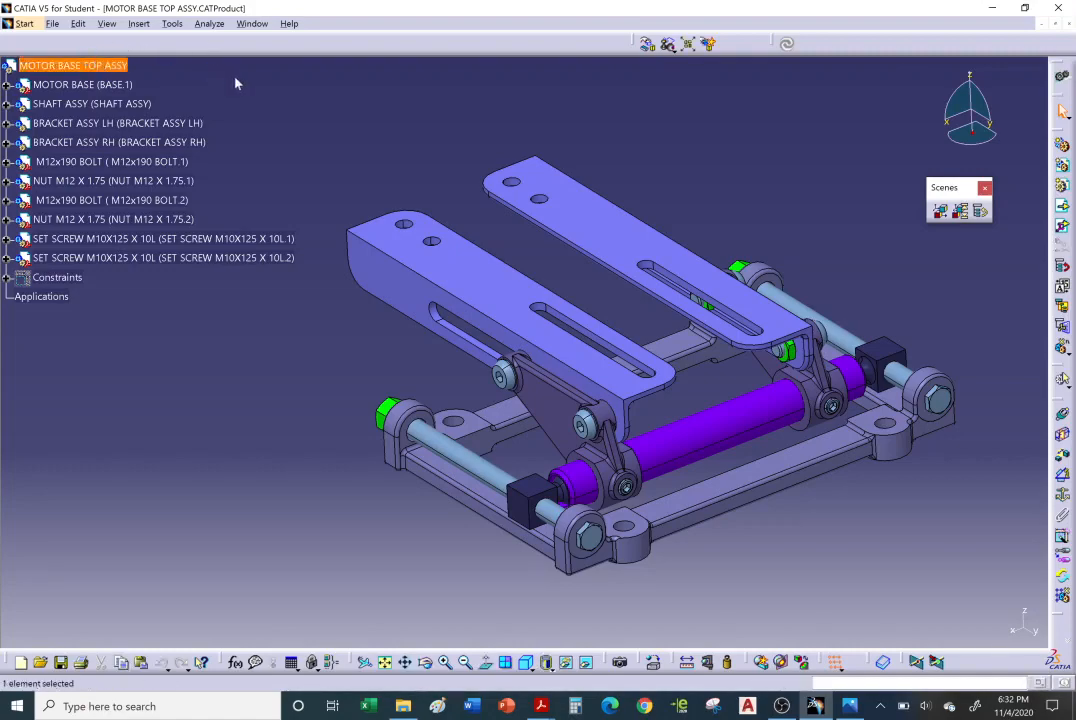
click(32, 27)
mouse_move(59, 86)
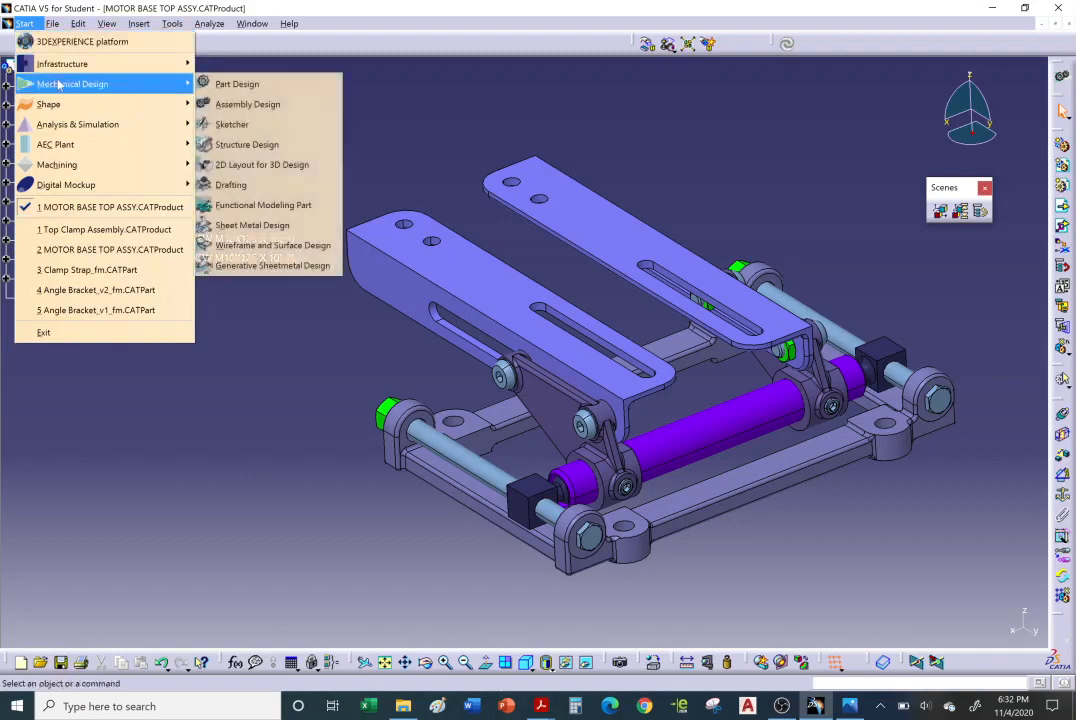
click(254, 105)
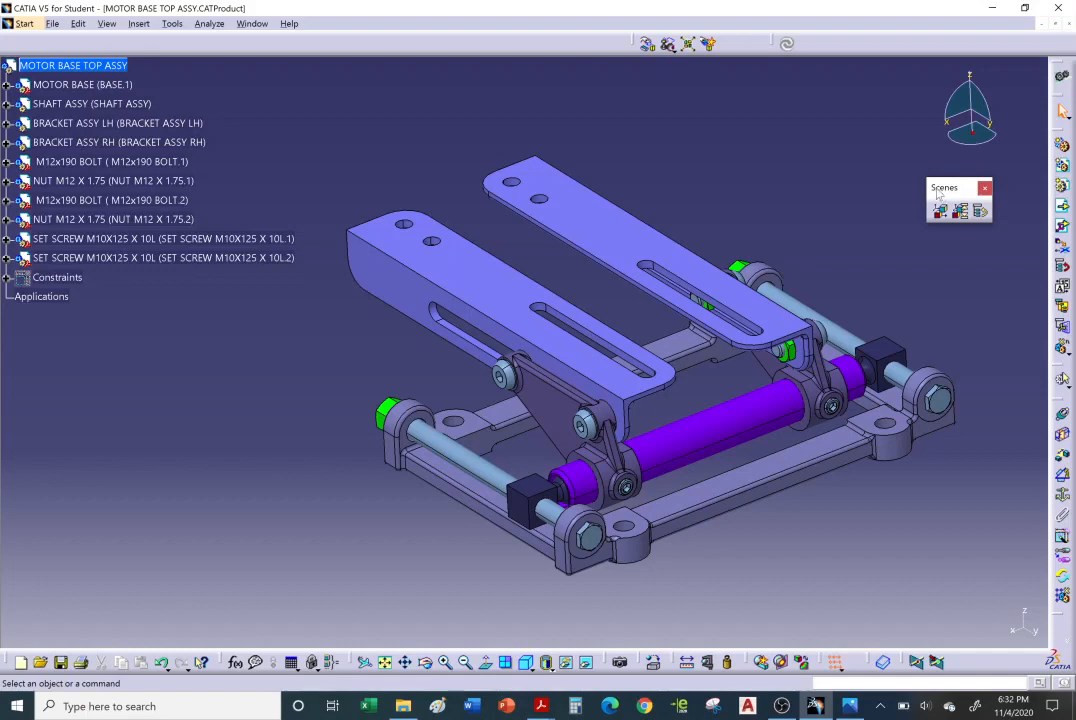
- Reposition the Scenes toolbar so that it floats above the motor base assembly
drag(938, 196, 1050, 620)
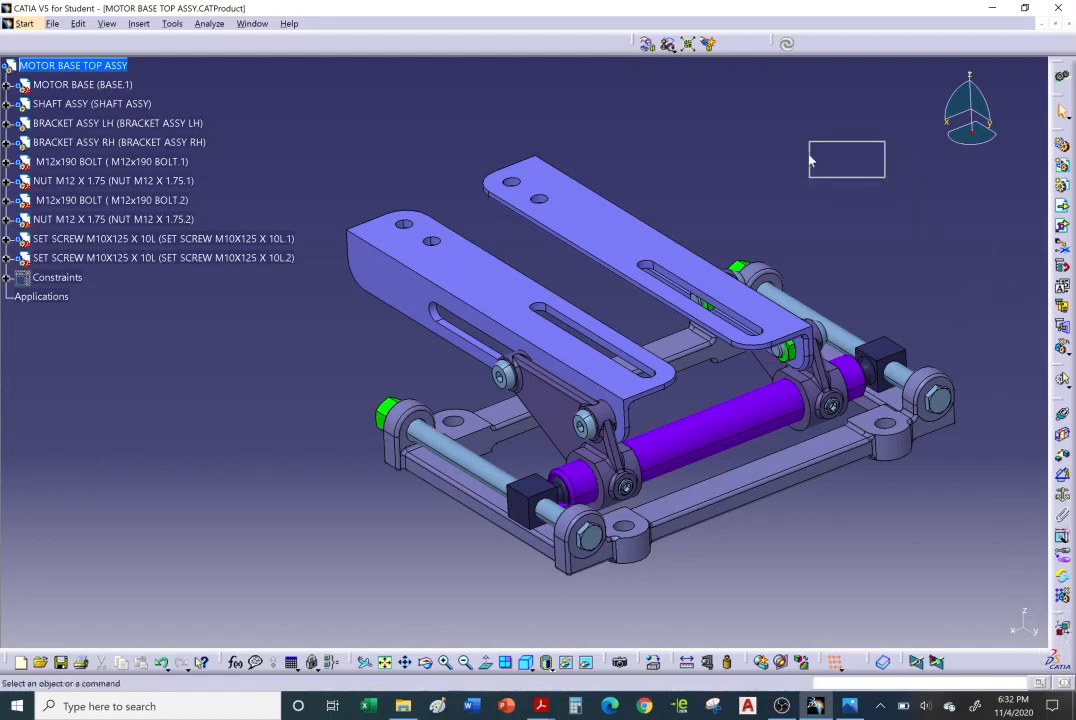
drag(811, 160, 785, 156)
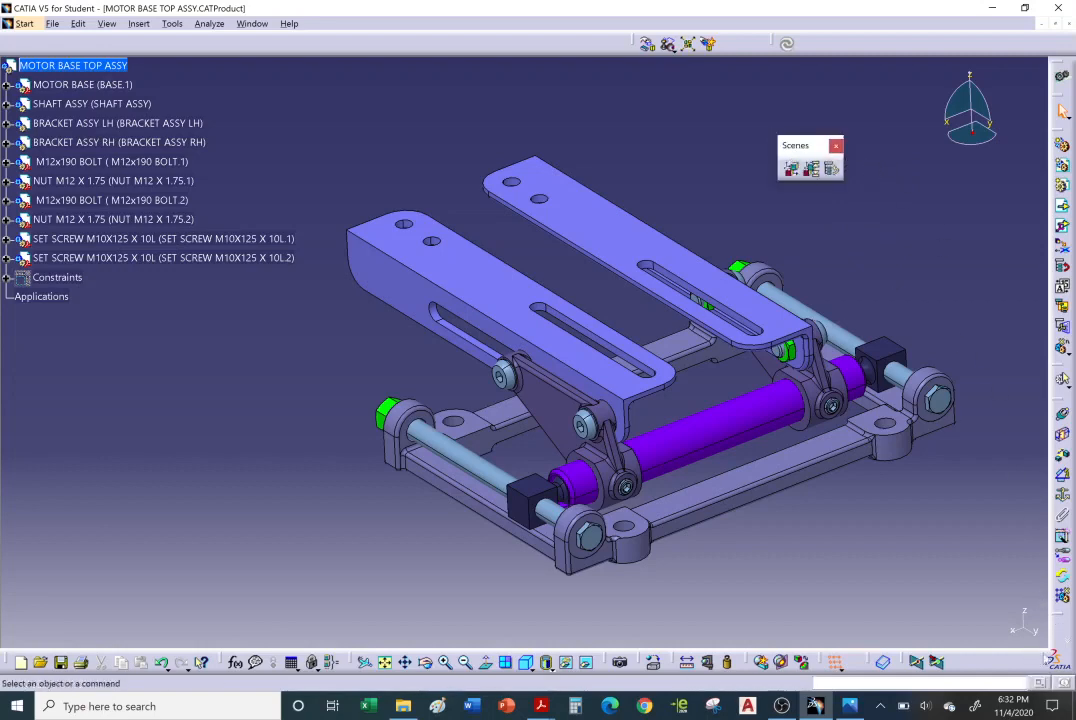
drag(1055, 615, 996, 489)
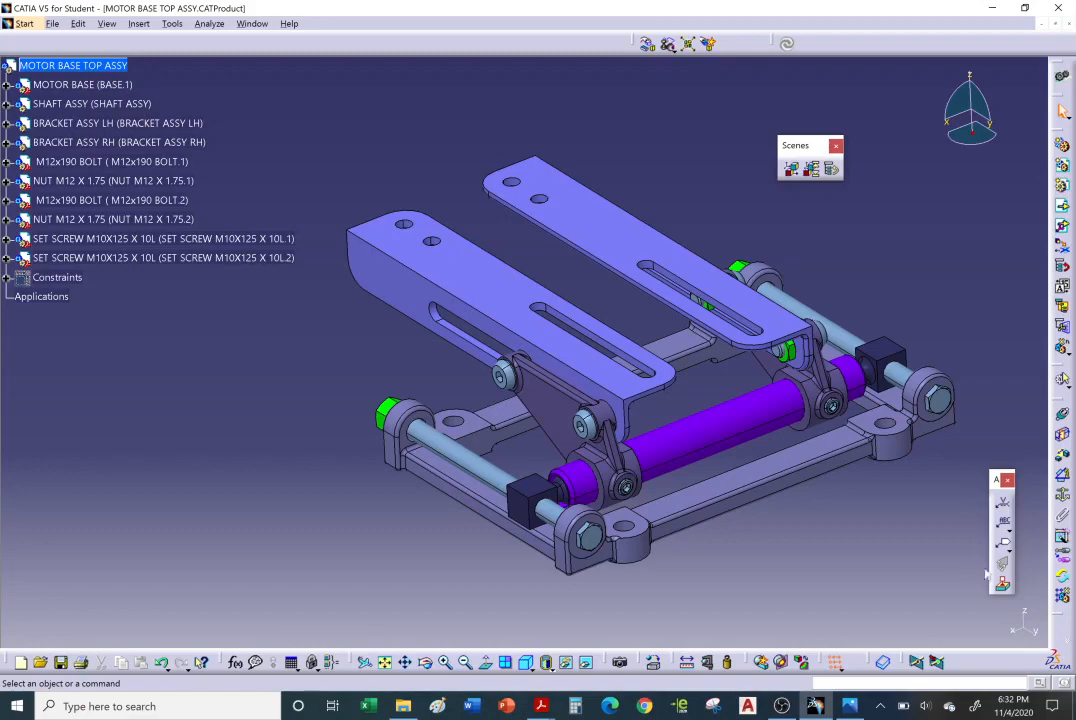
drag(1056, 617, 924, 541)
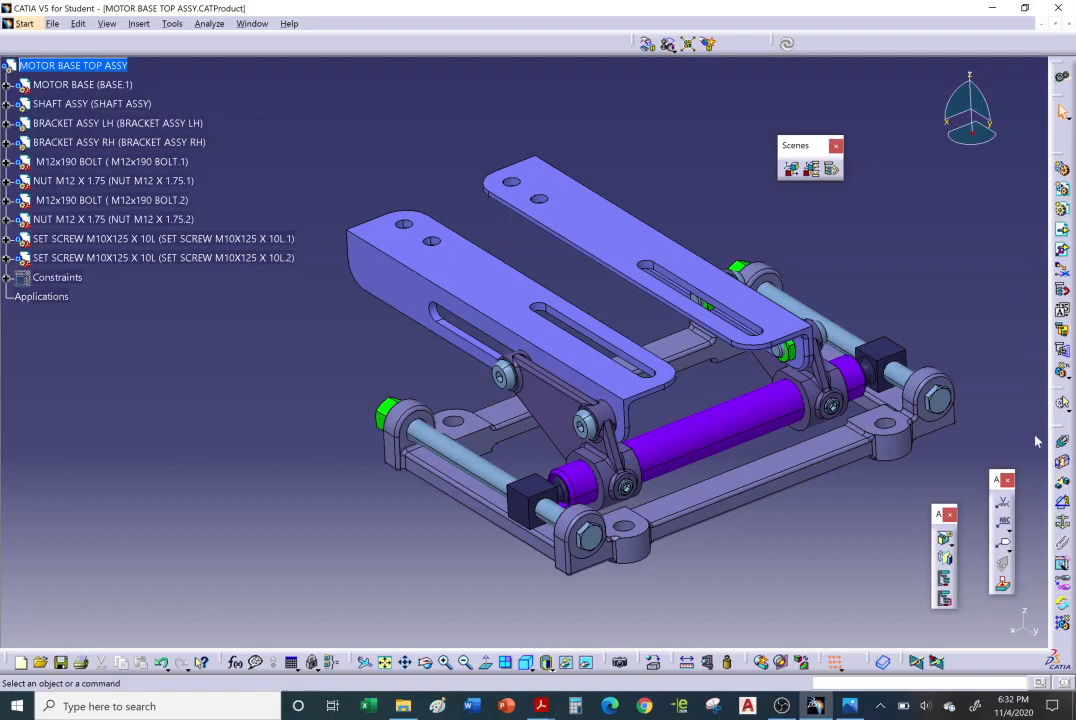
double_click(994, 482)
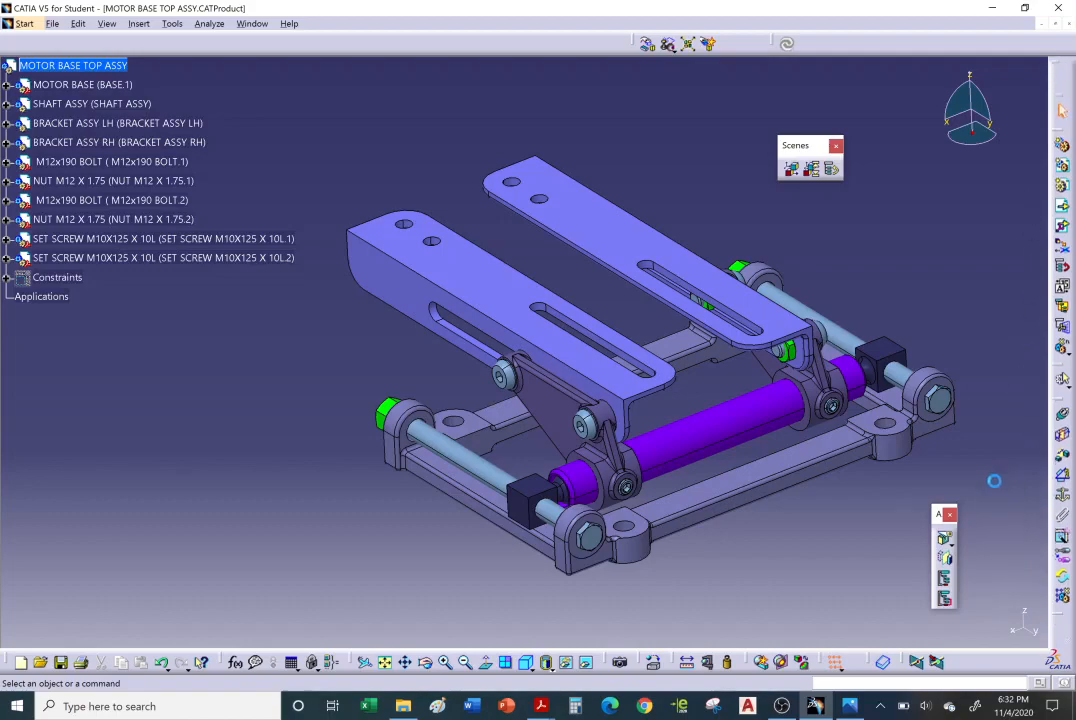
double_click(940, 515)
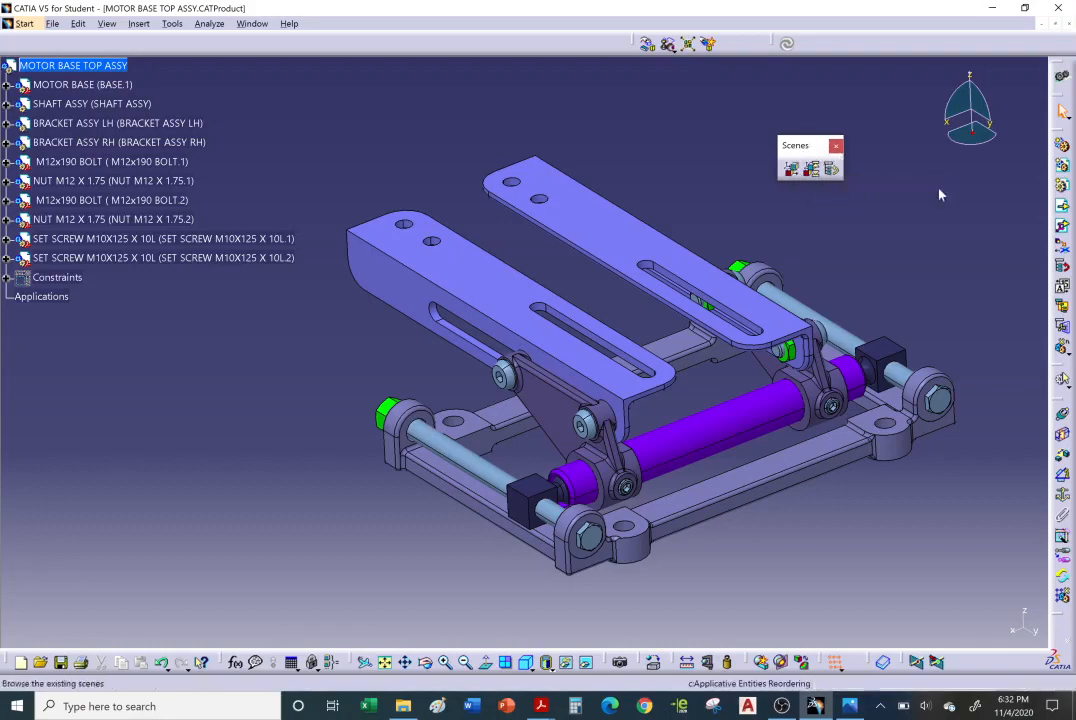
right_click(1062, 205)
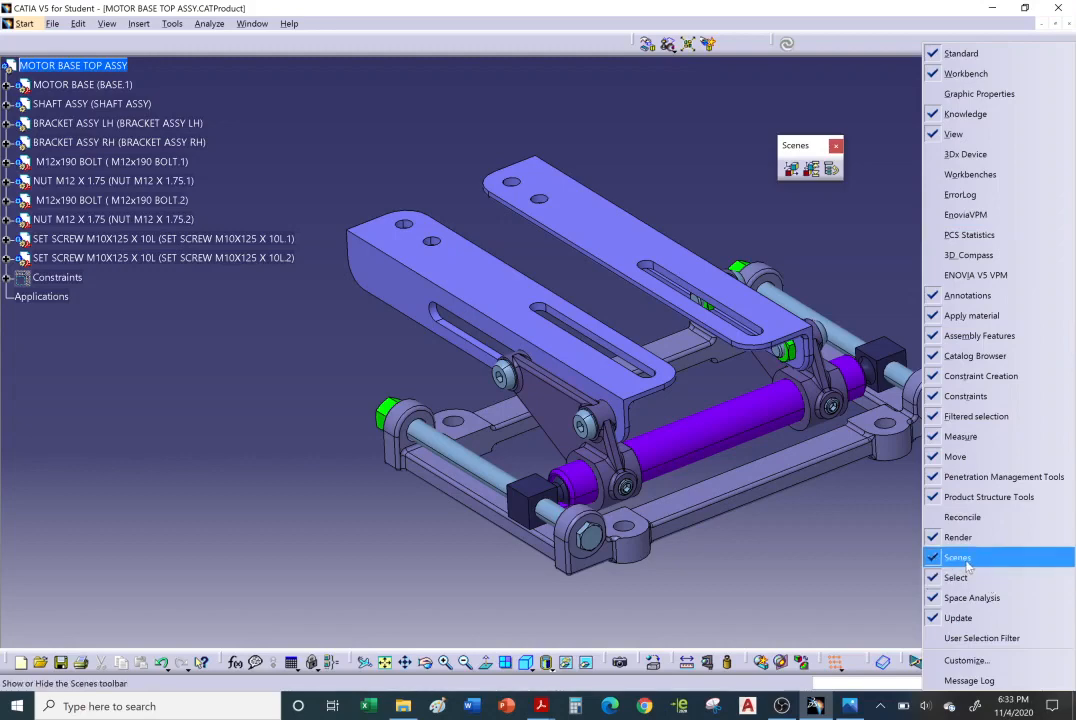
click(871, 268)
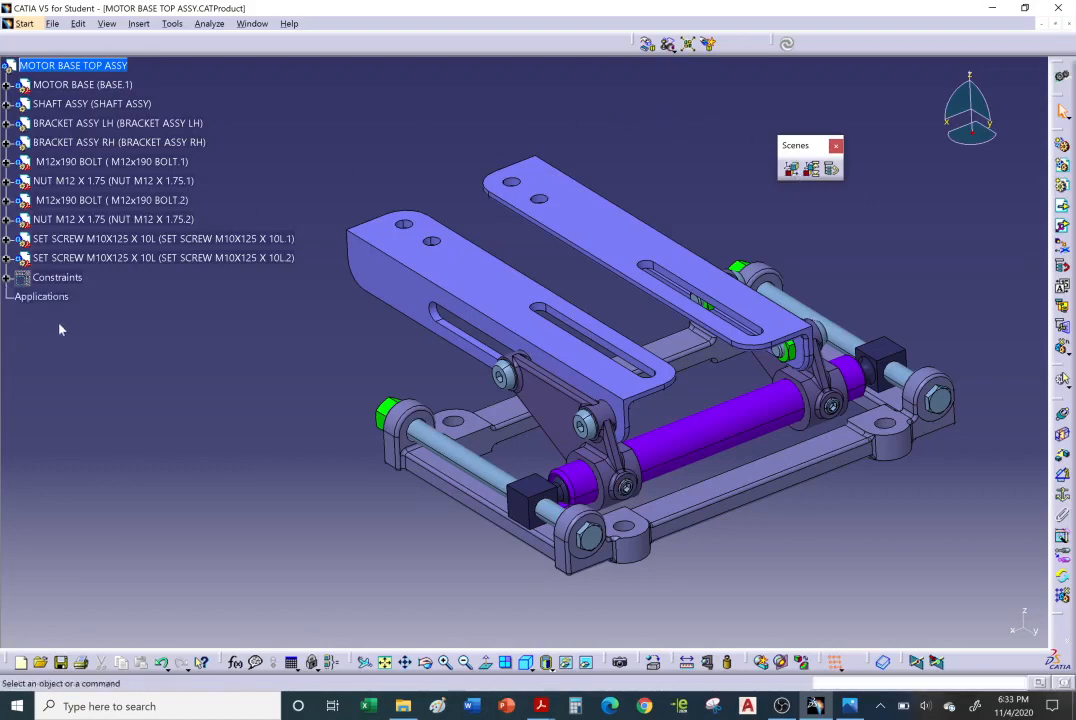
- Create an enhanced scene of the motor base assembly with automatic naming and the Partial overload mode
click(791, 171)
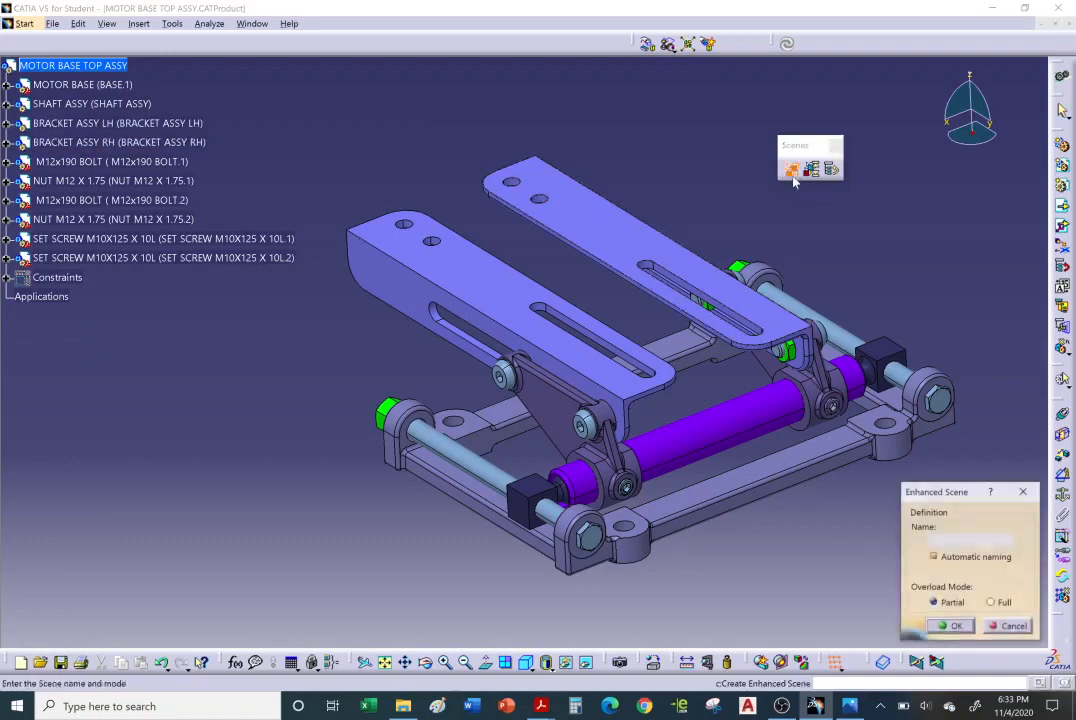
click(942, 559)
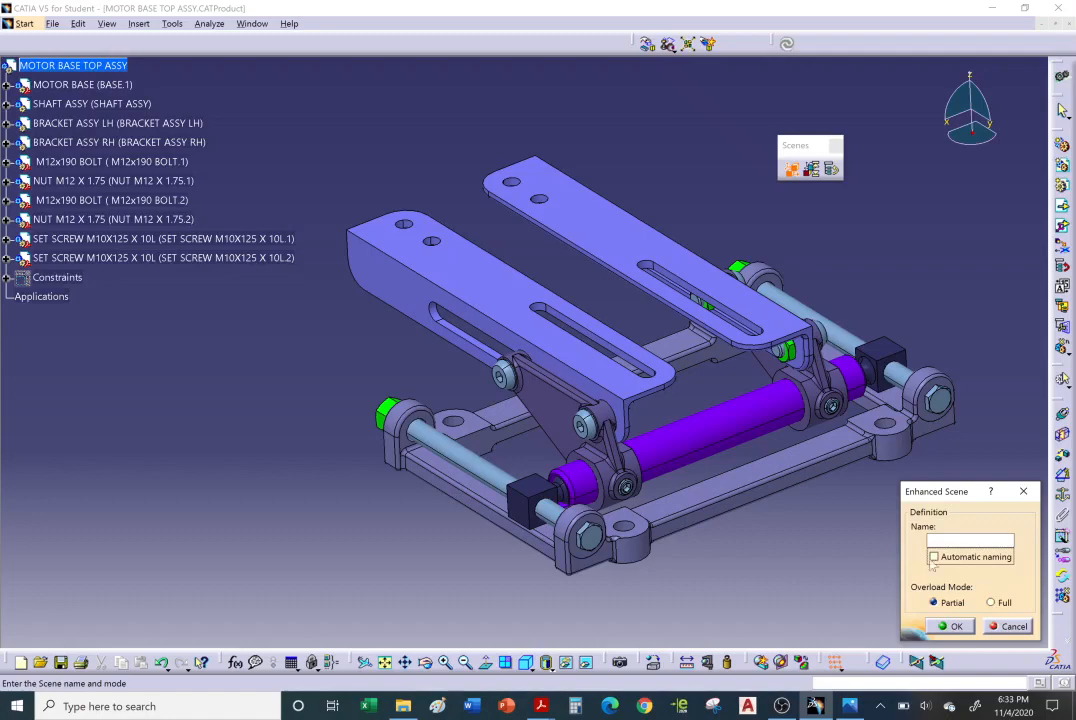
click(934, 557)
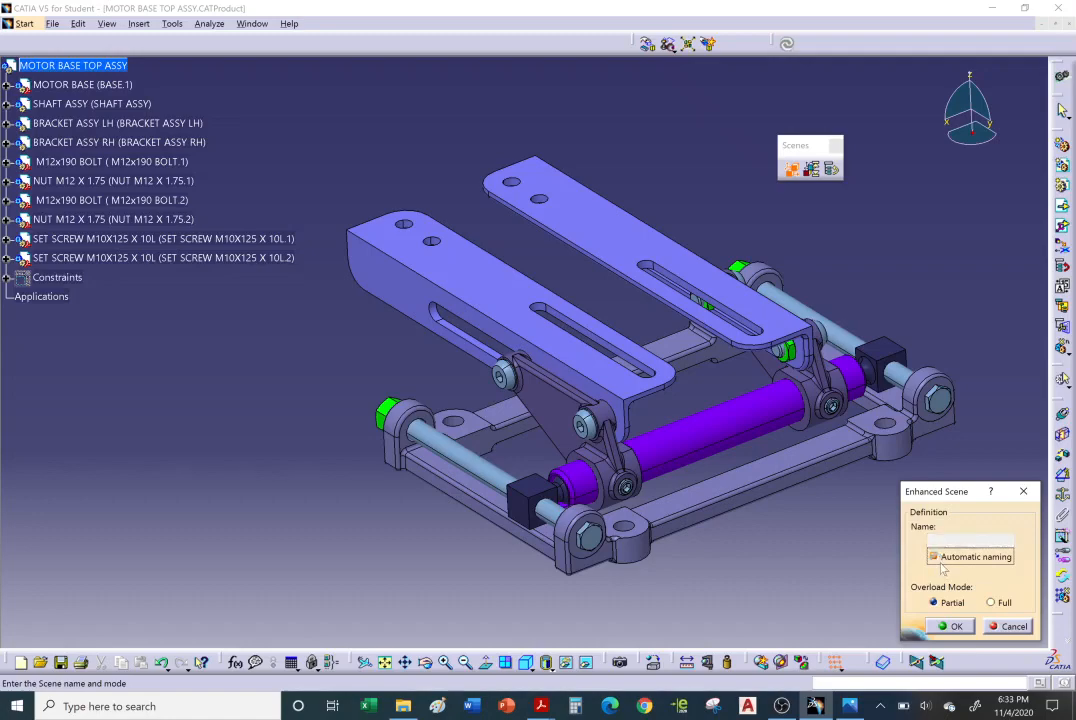
click(950, 628)
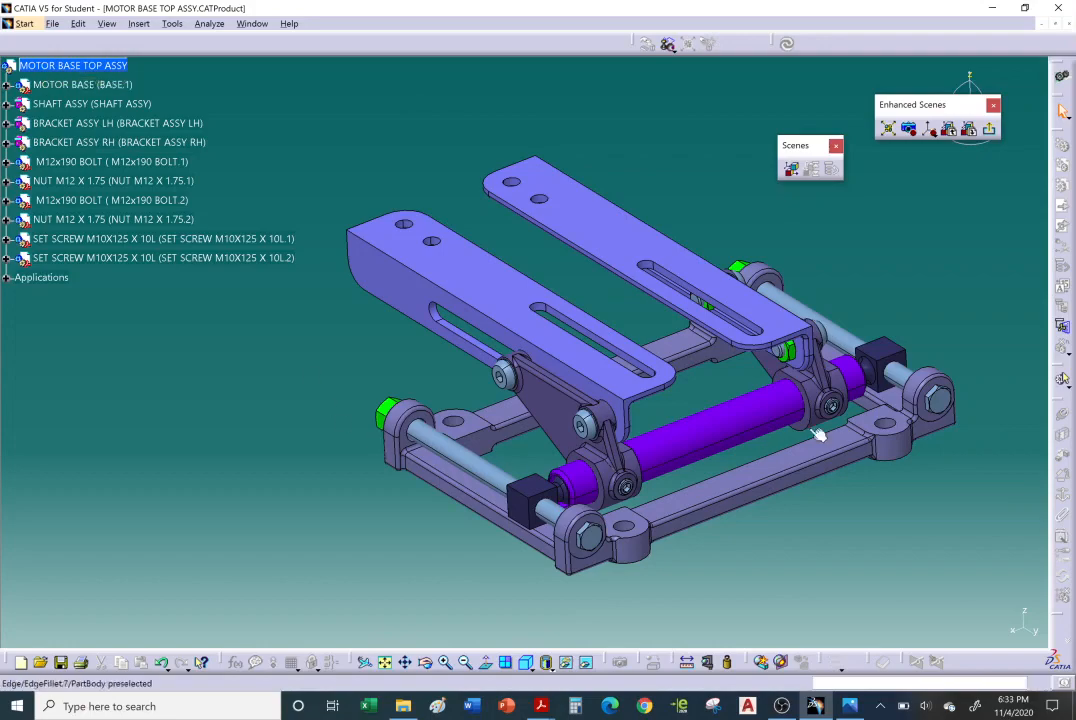
- Arrange the floating Enhanced Scenes and Scenes toolbars one under the other, clear of the model and compass
drag(938, 113, 940, 179)
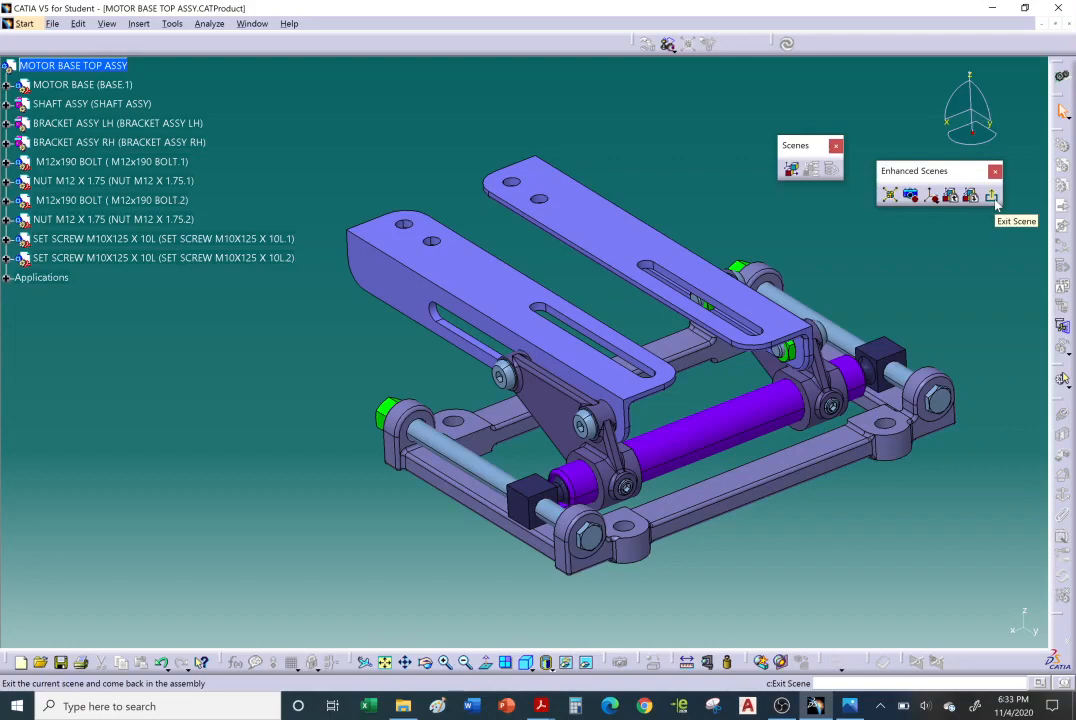
drag(915, 171, 839, 72)
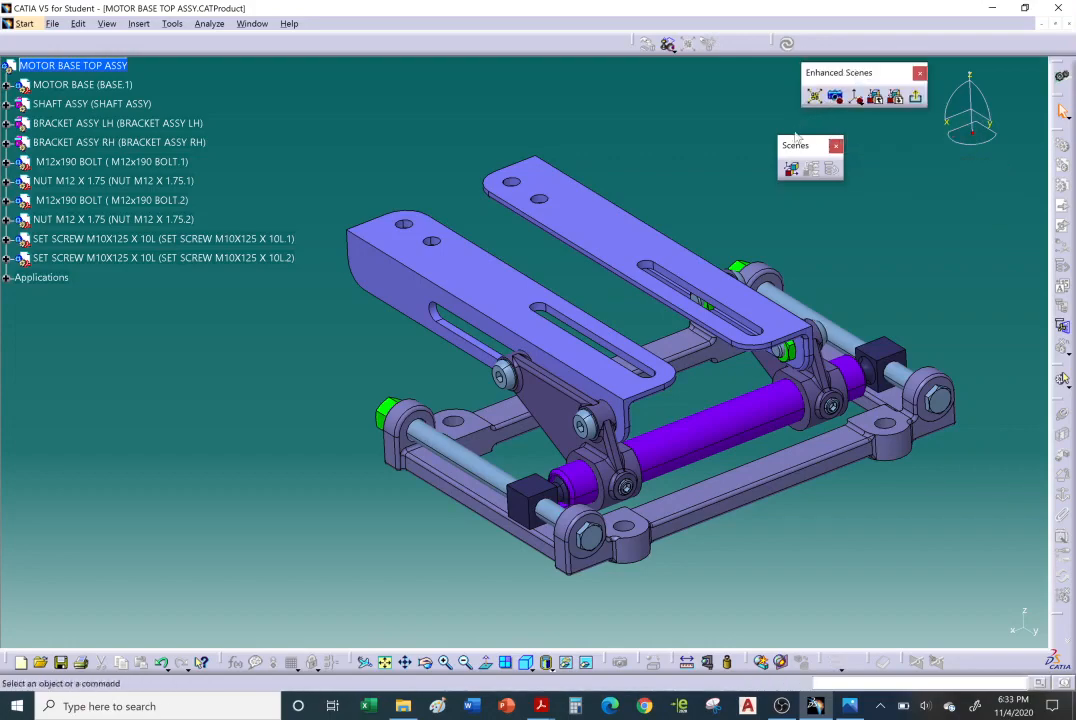
drag(796, 140, 880, 132)
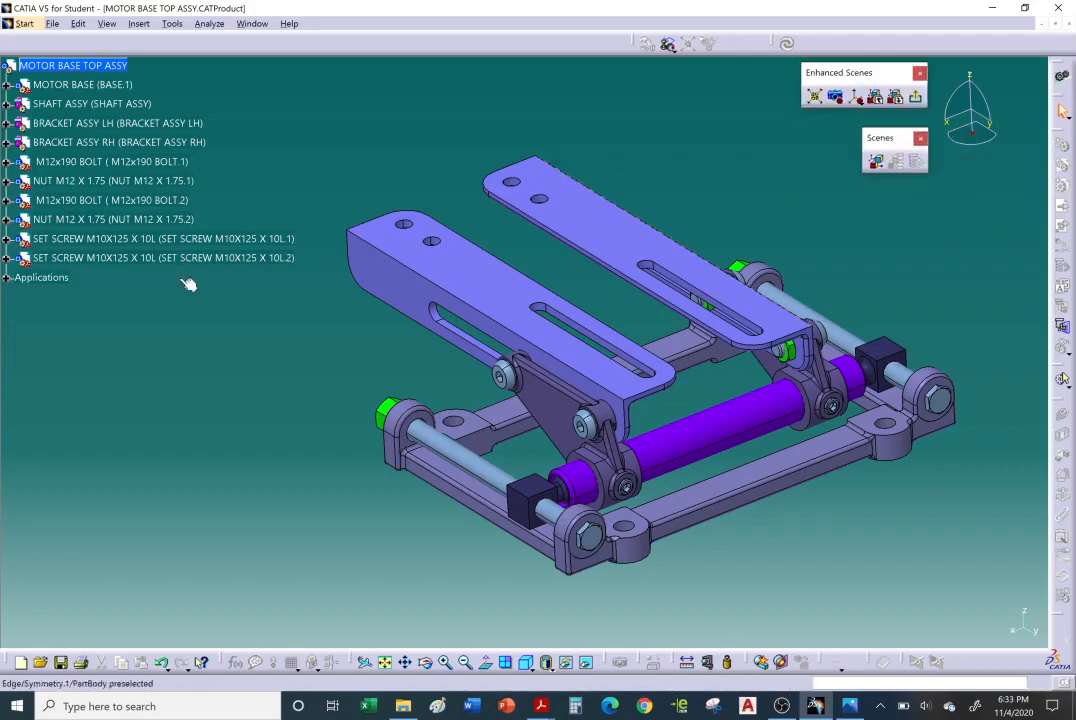
- Expand the Applications and Scenes branches of the specification tree to list the new scene
click(7, 277)
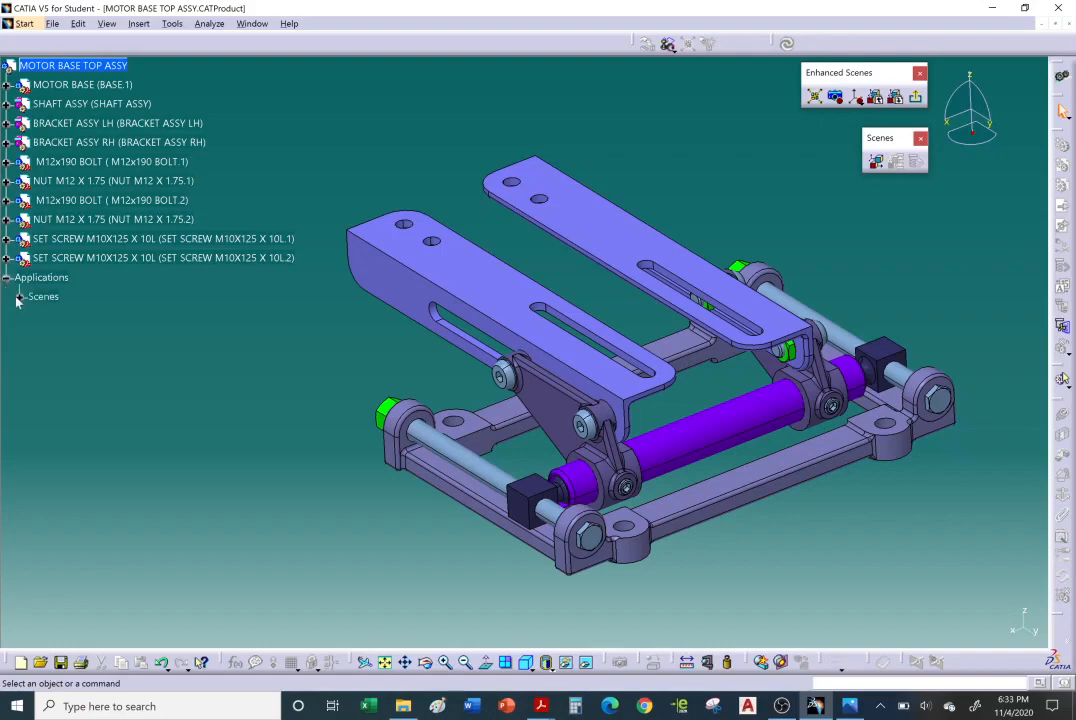
click(20, 296)
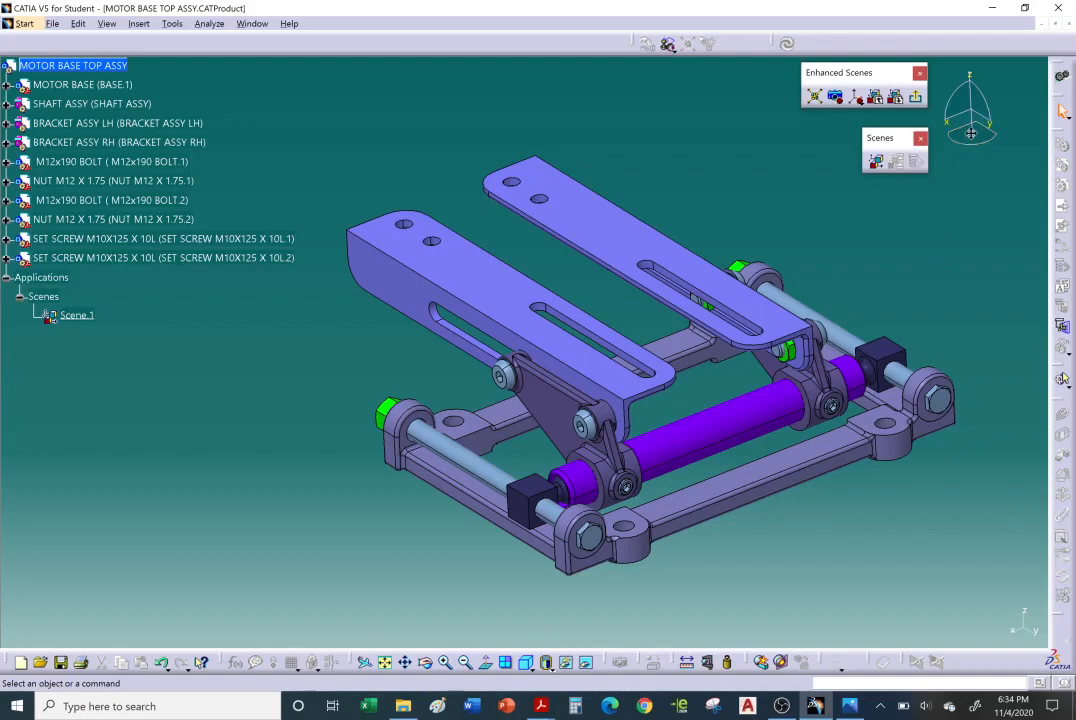
- Attach the compass to the slotted angle brackets of both bracket assemblies and raise the two brackets together straight above the base
drag(970, 133, 691, 325)
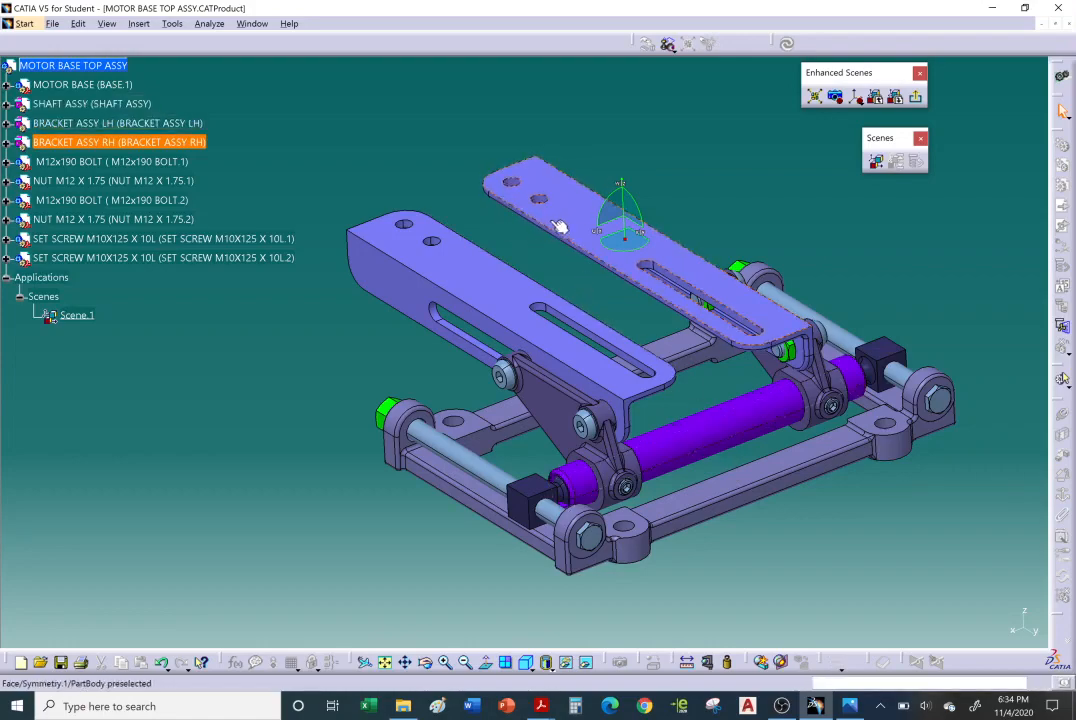
ctrl+click(489, 250)
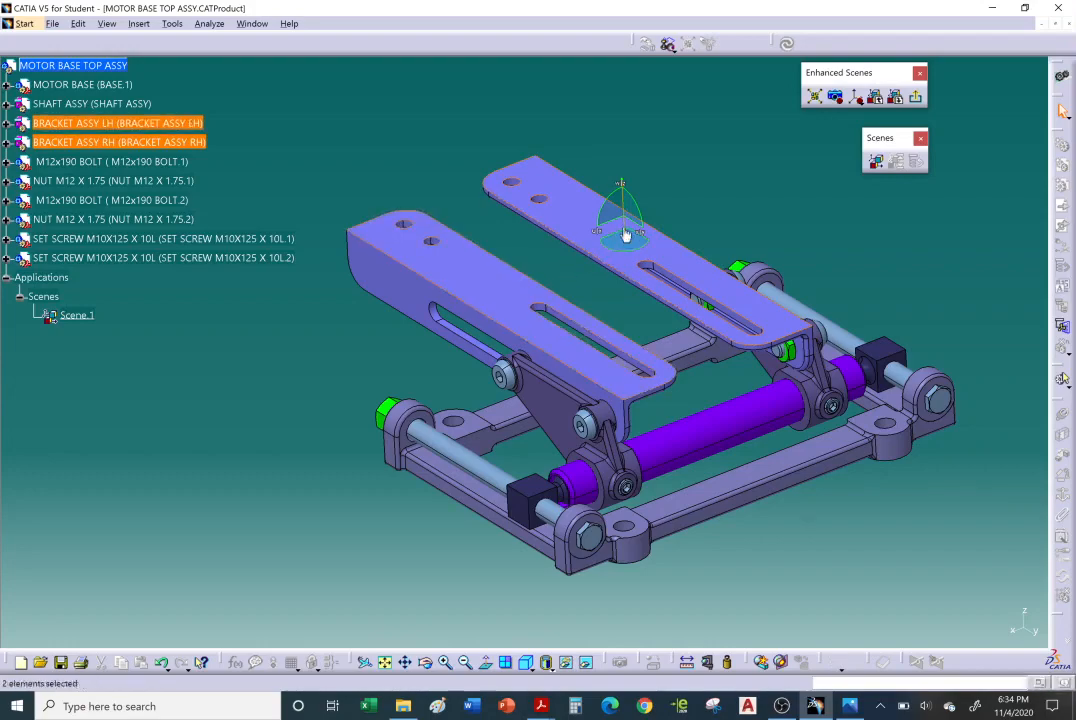
drag(625, 234, 618, 98)
middle_drag(625, 312, 610, 408)
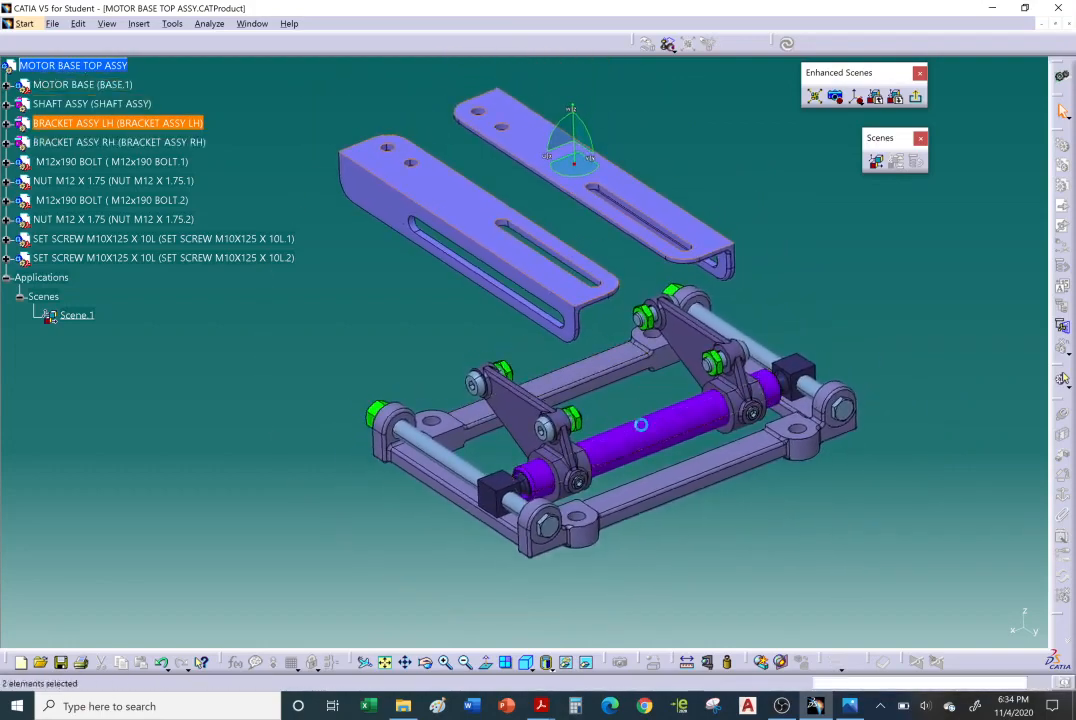
- Slide the purple shaft tube out along its axis and pull the near block with ball beyond the tube's end
click(640, 425)
drag(568, 163, 450, 188)
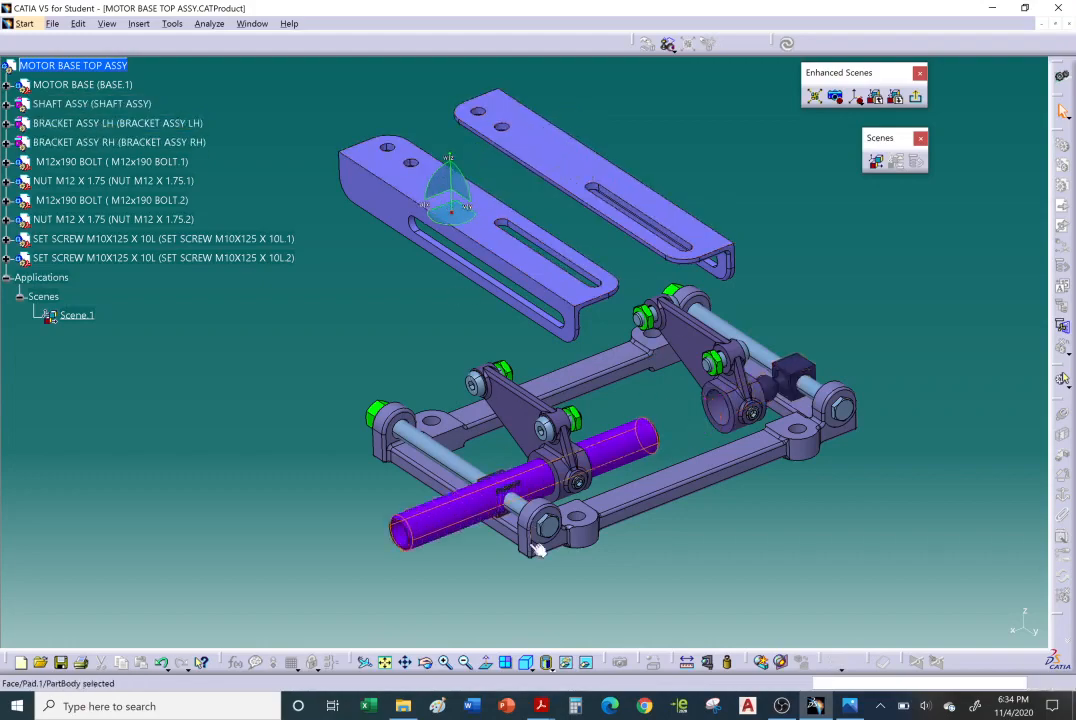
click(514, 492)
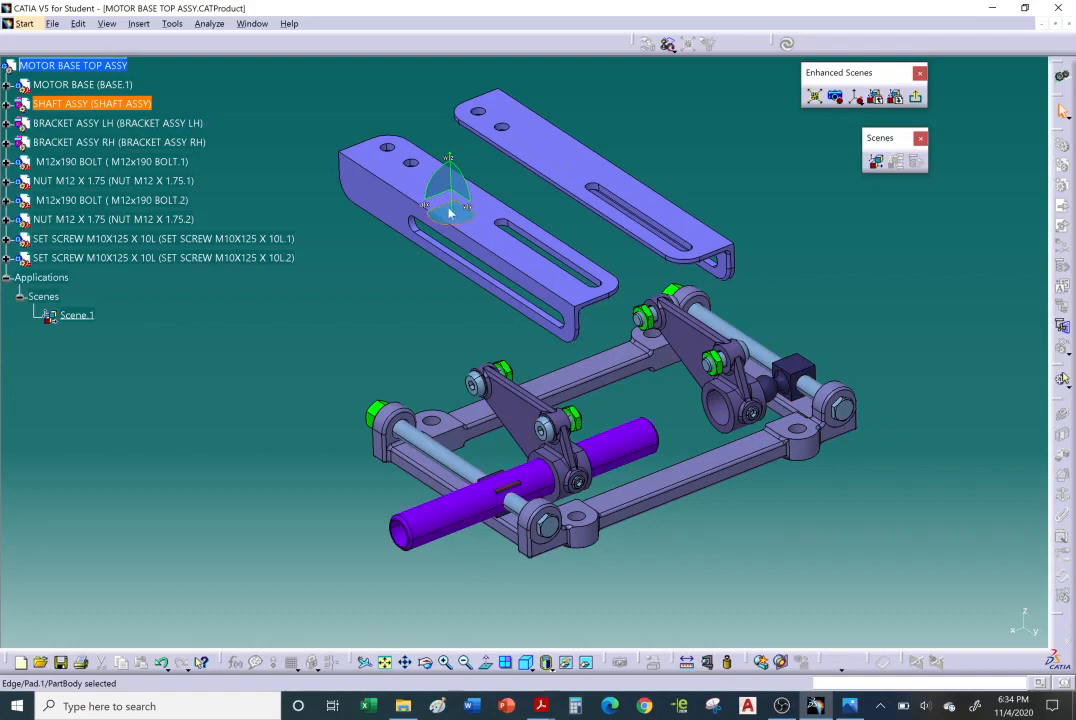
drag(449, 211, 309, 295)
- Separate the bolts and green nuts of both support brackets by moving them in opposite directions along the bolt axes
click(680, 310)
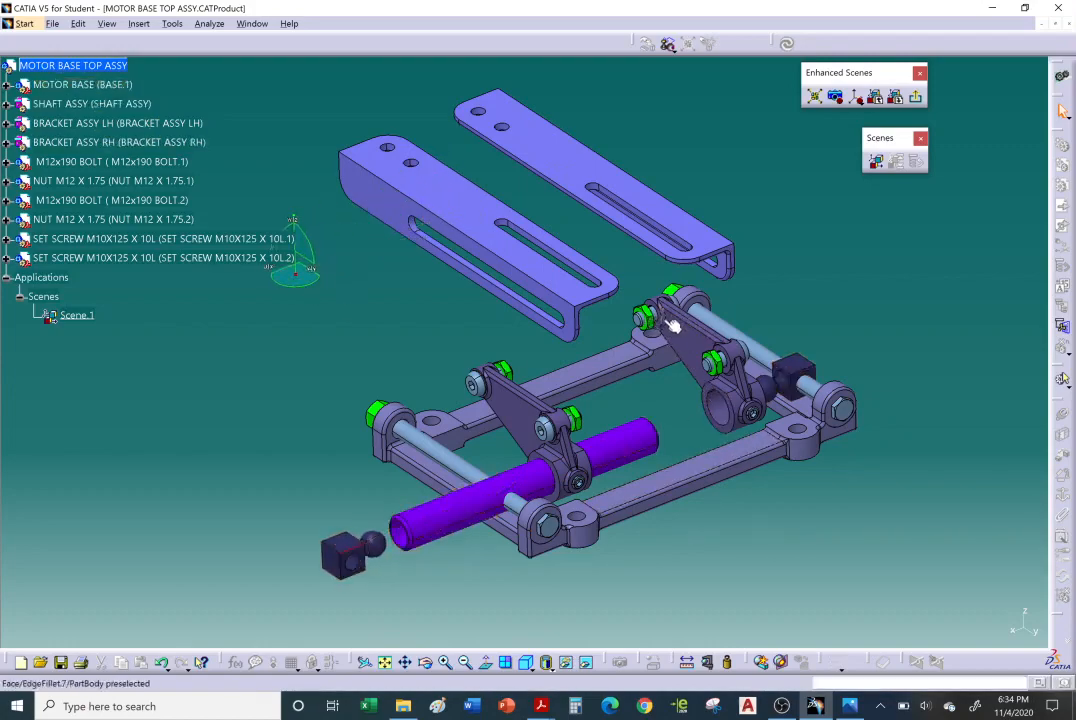
ctrl+click(762, 352)
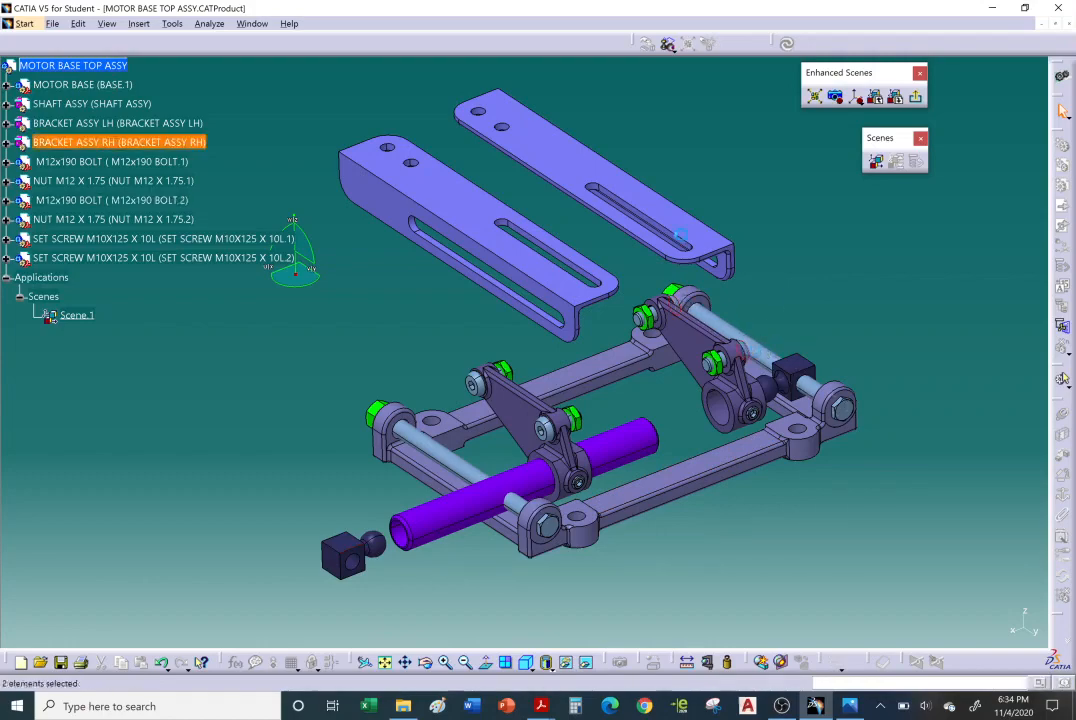
drag(290, 272, 351, 261)
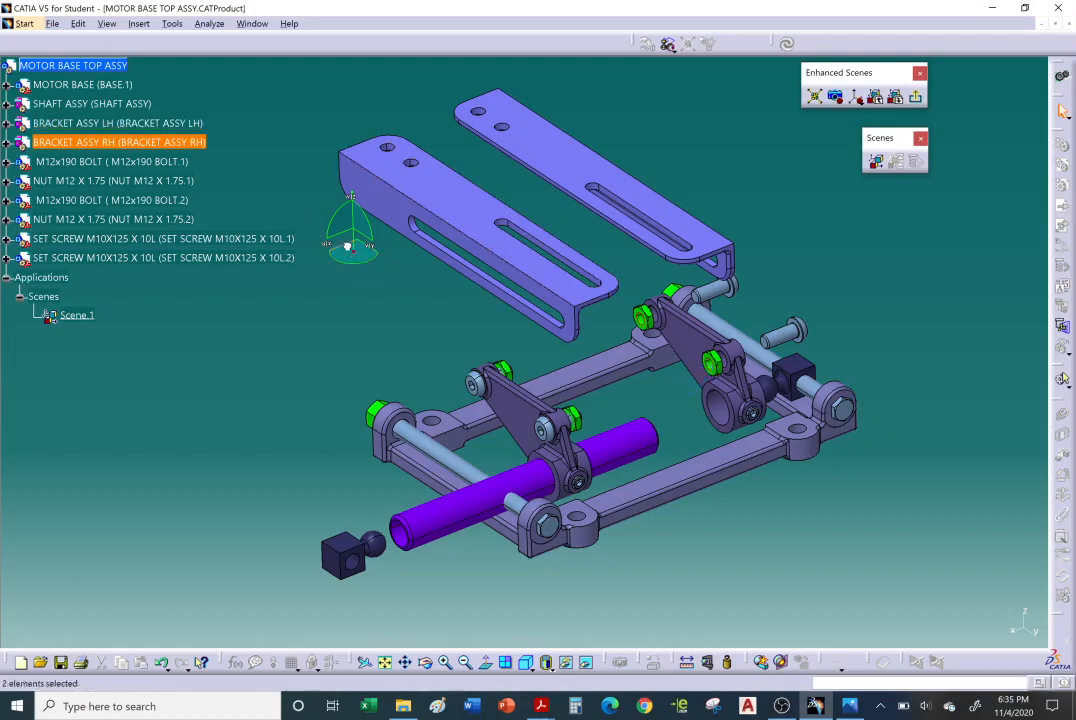
drag(347, 246, 316, 261)
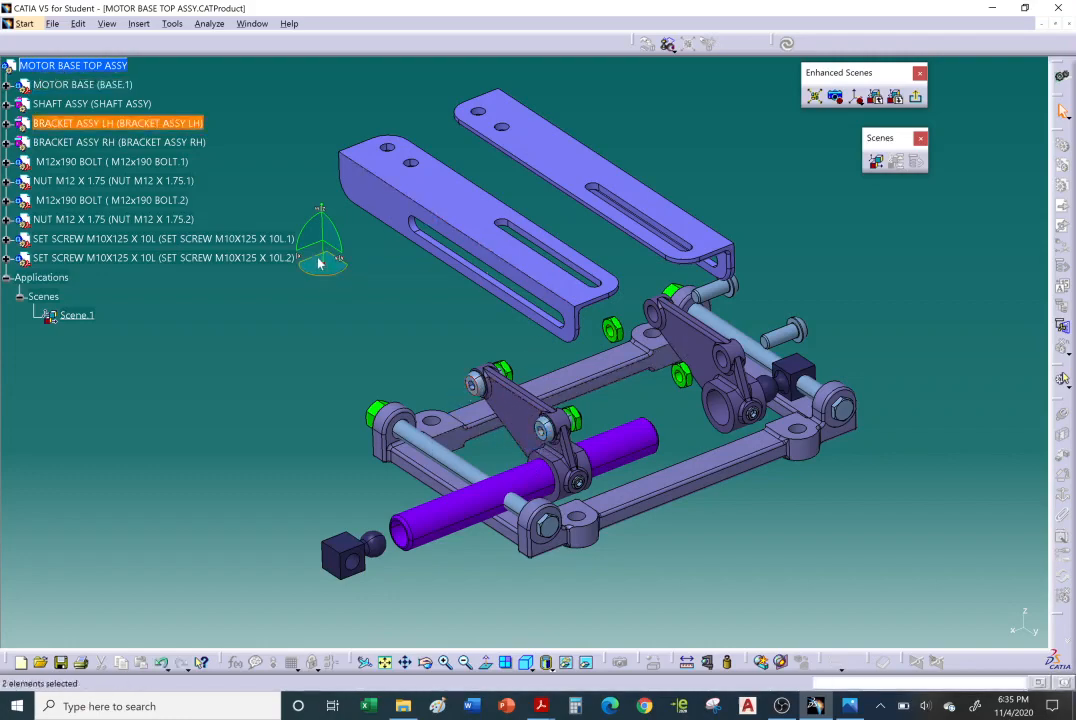
drag(316, 258, 453, 324)
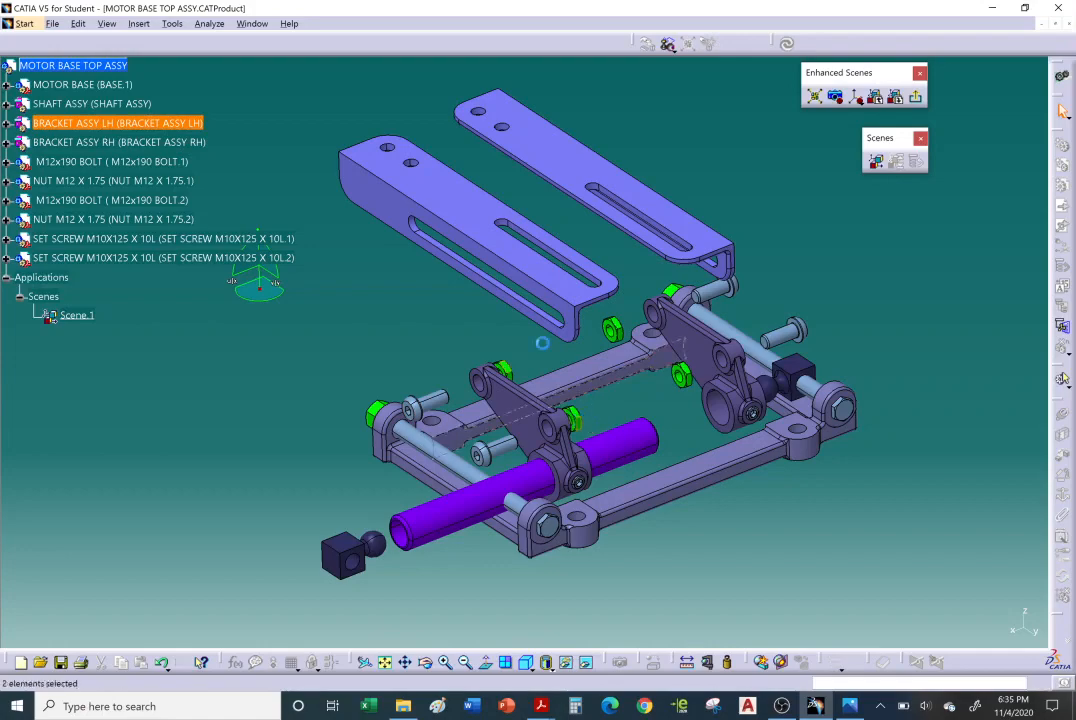
mouse_move(253, 288)
mouse_down()
mouse_move(299, 282)
mouse_move(272, 295)
mouse_up()
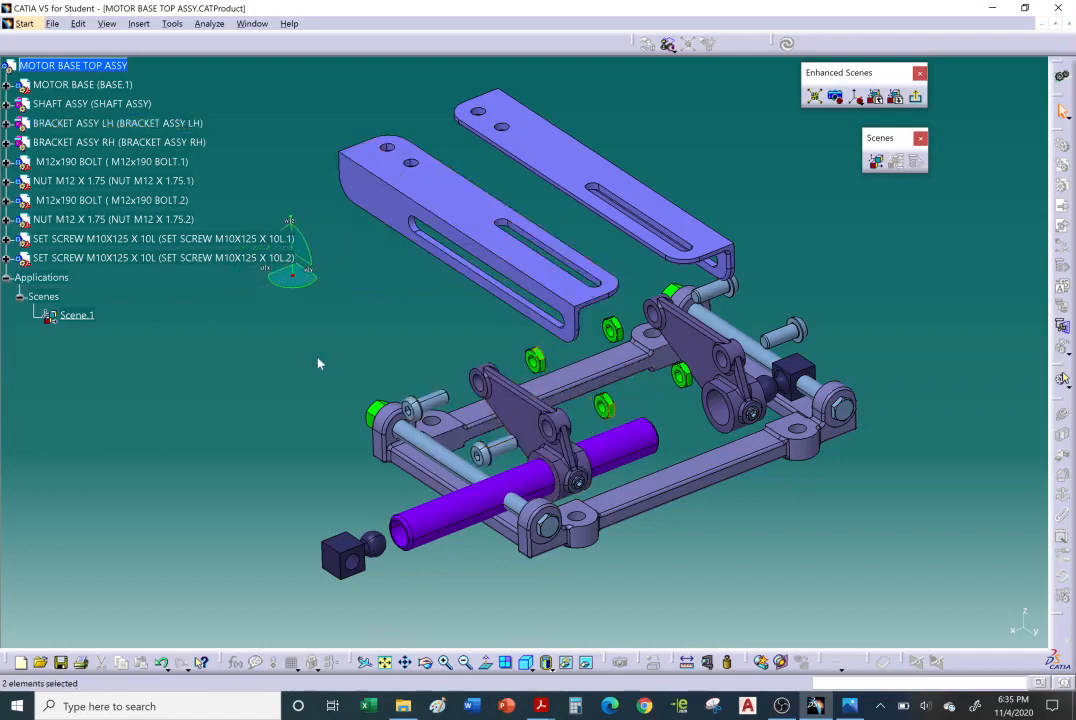
- Pull both M12x190 bolts out along their axes until they extend beyond the front of the motor base
click(445, 464)
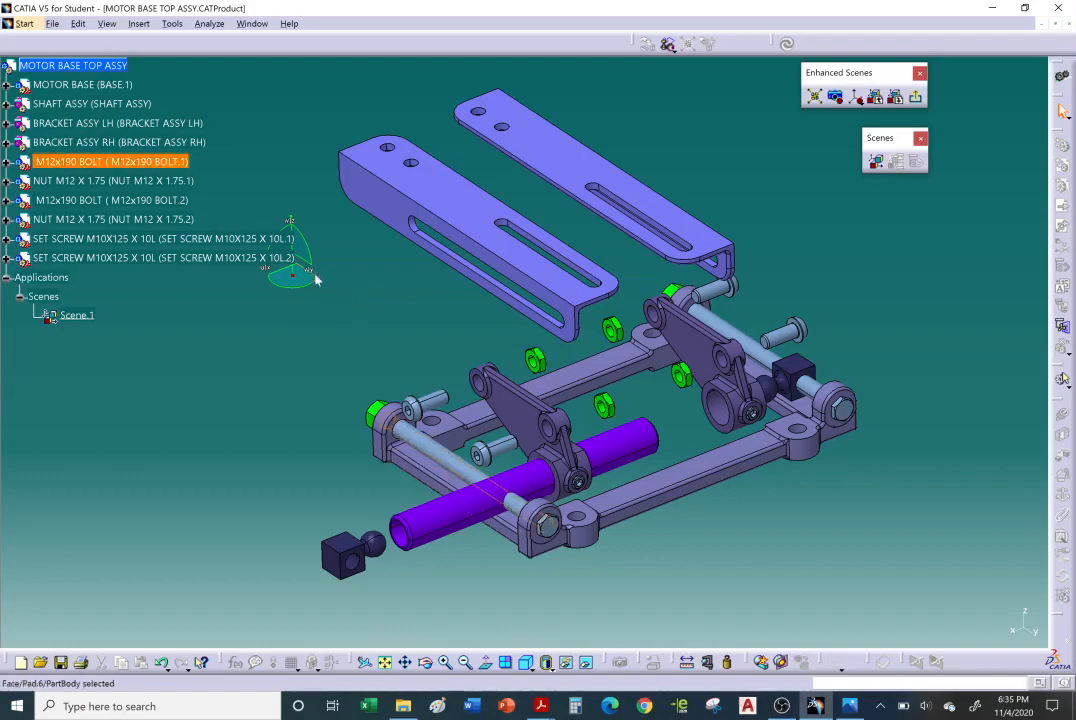
drag(315, 280, 441, 396)
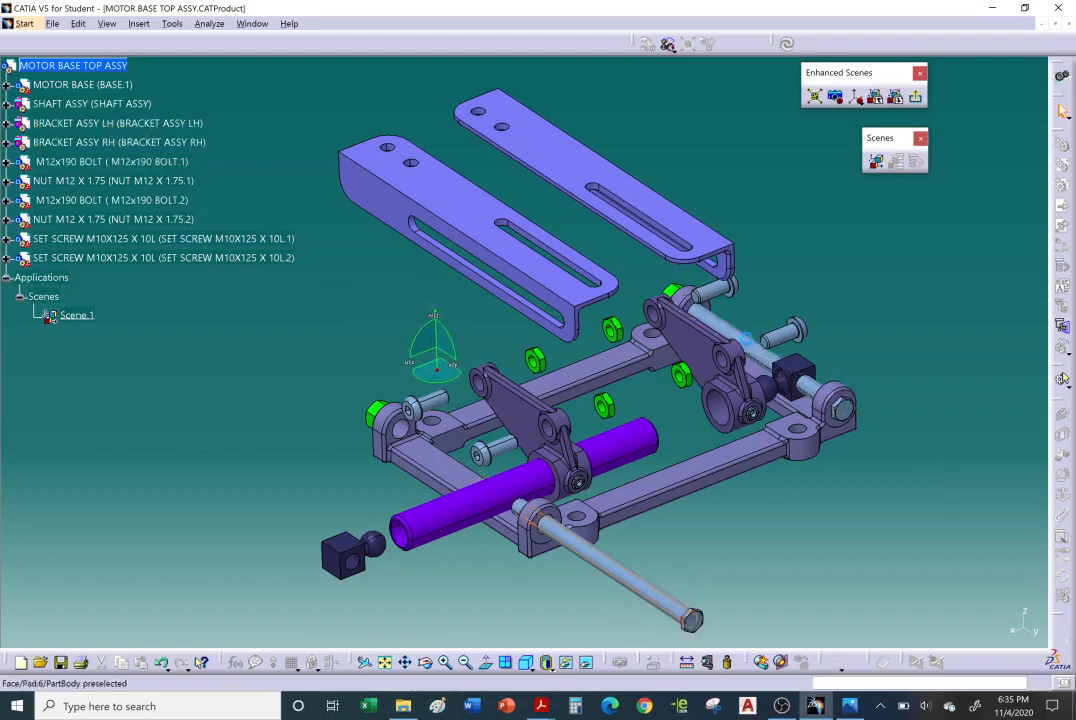
click(764, 354)
drag(380, 308, 594, 482)
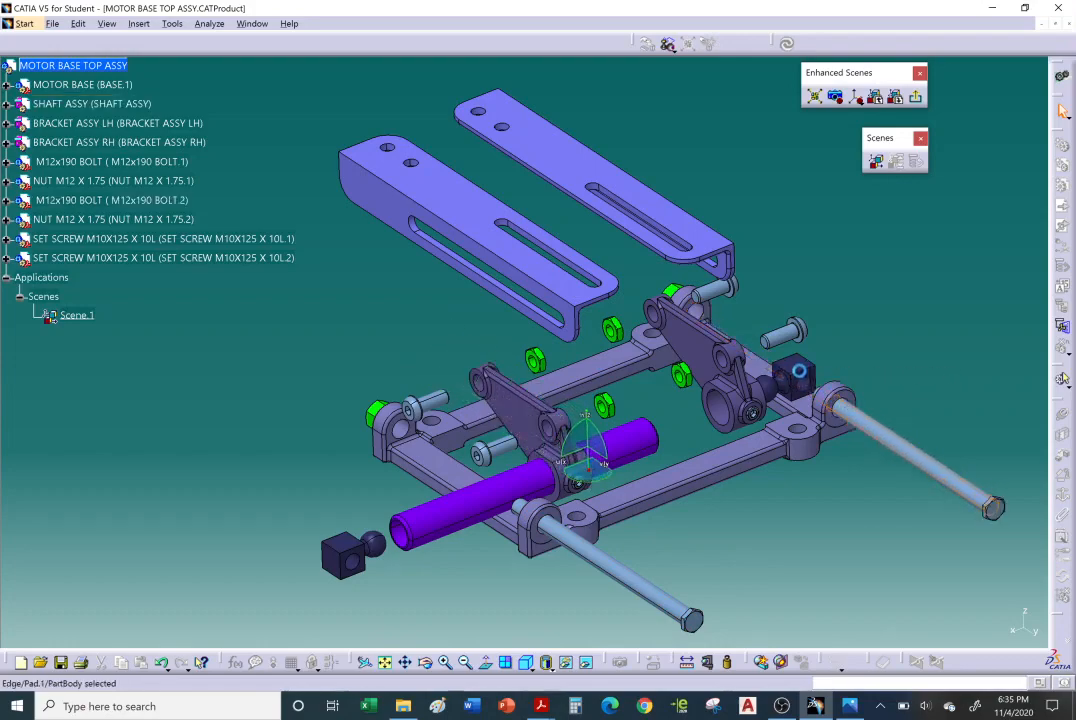
- Move the remaining block with ball outward along the shaft axis and shift both M12 x 1.75 nuts back off the base
click(583, 470)
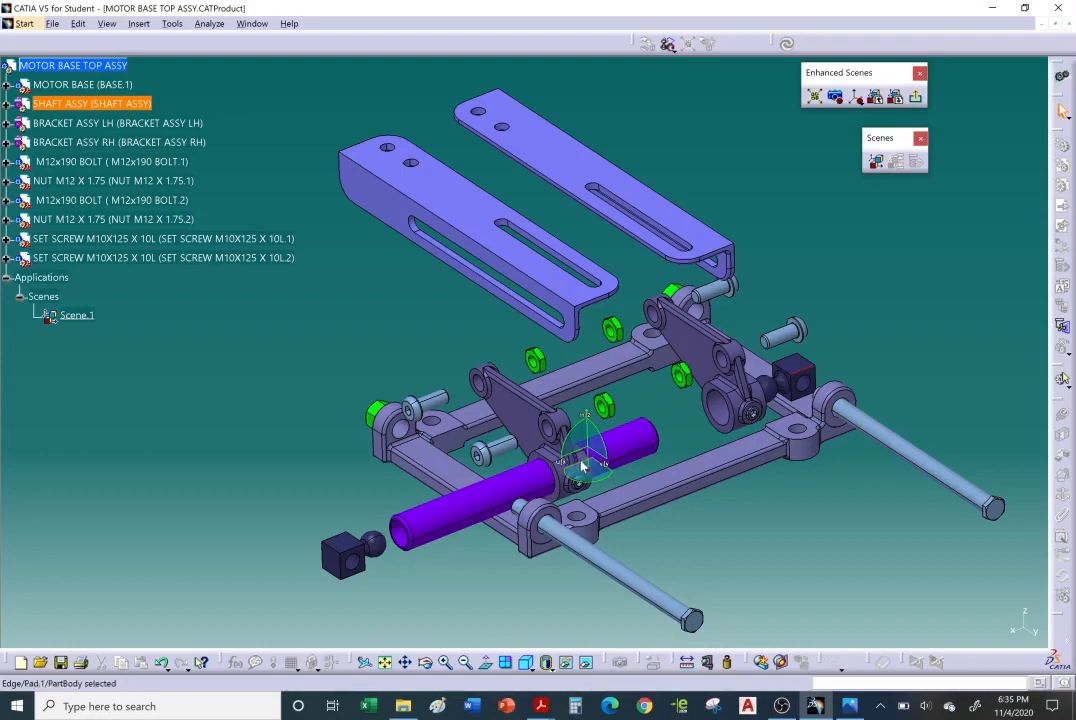
drag(583, 467, 626, 452)
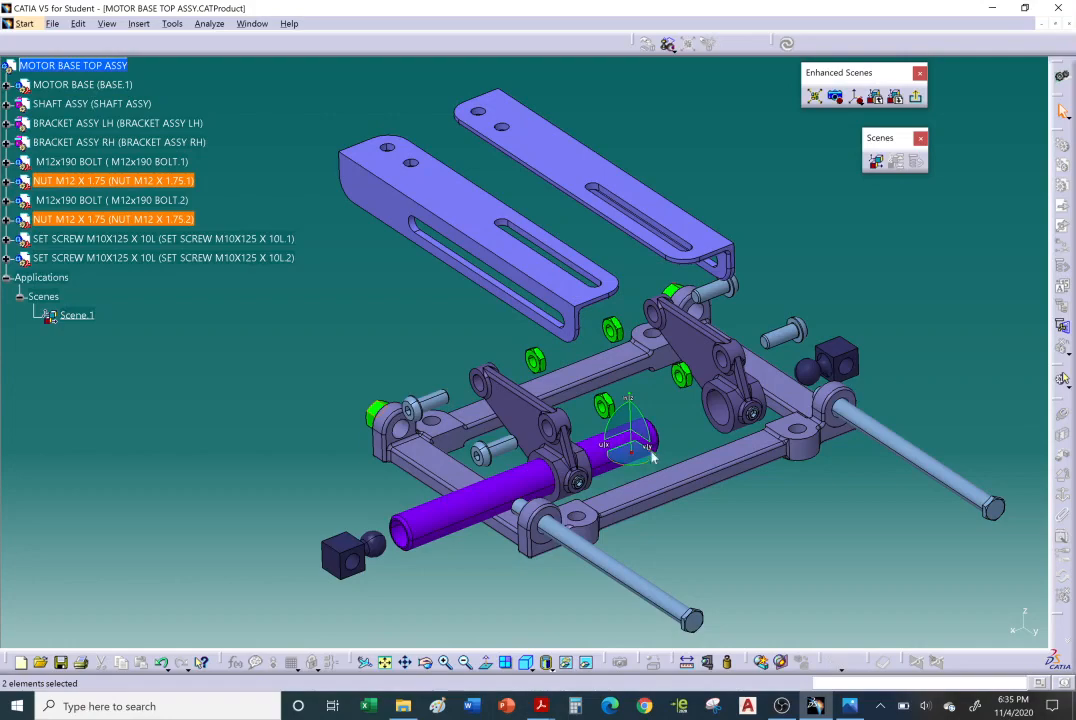
drag(652, 457, 625, 423)
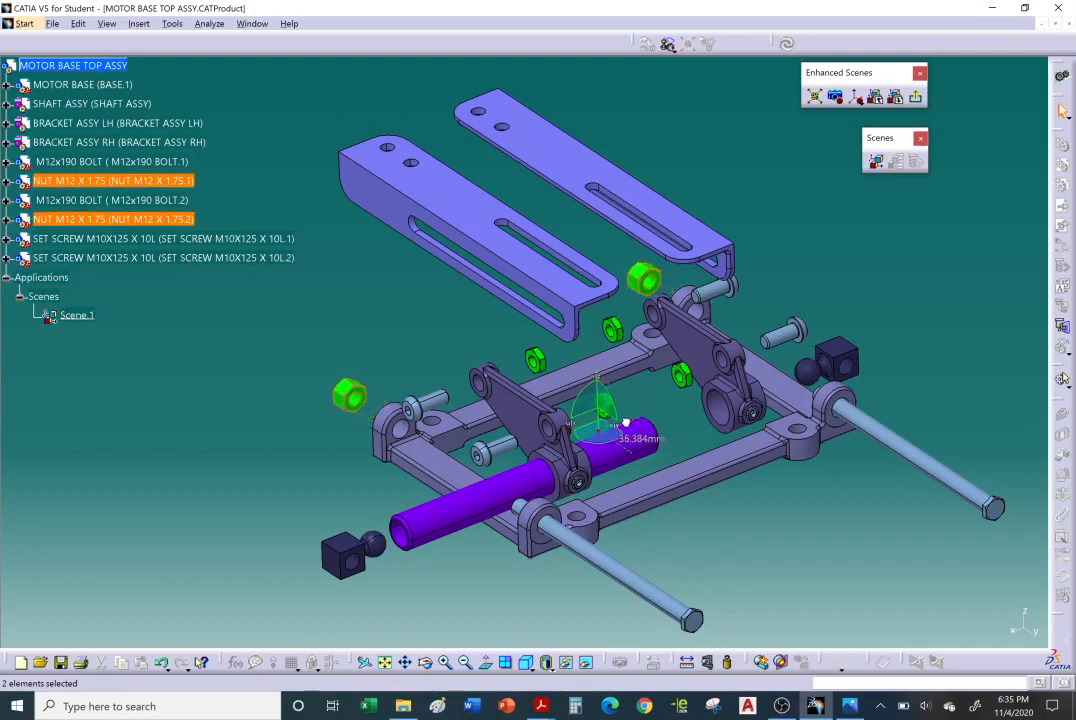
click(756, 514)
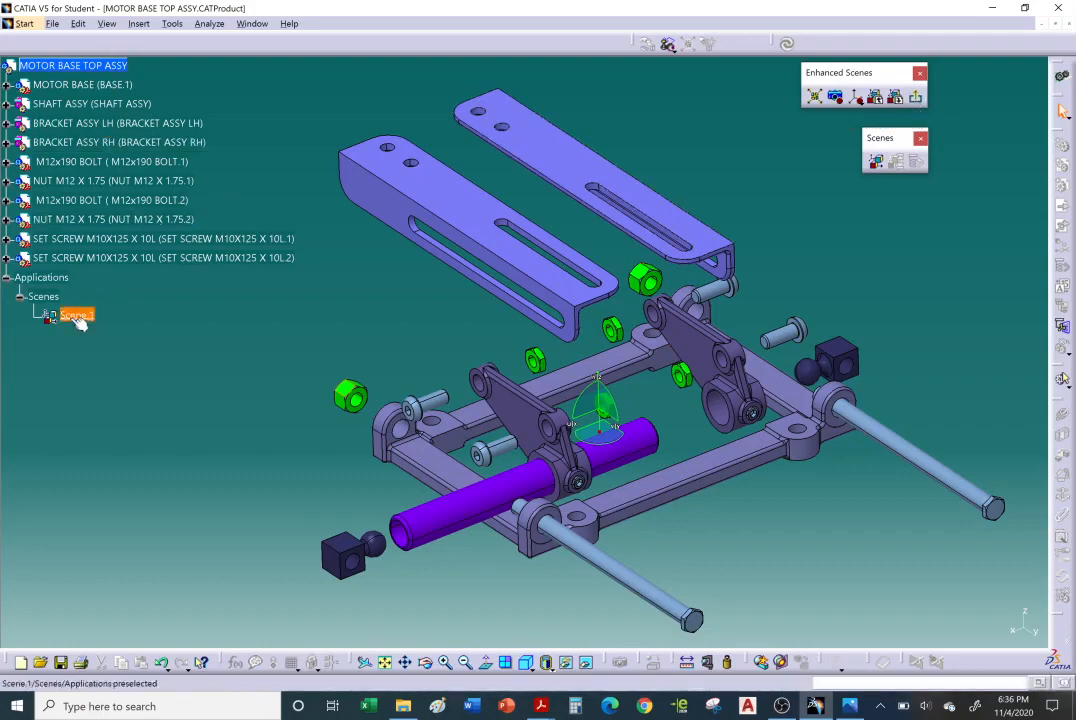
- Exit the exploded scene back to the assembly and reset the compass to its default position
click(916, 98)
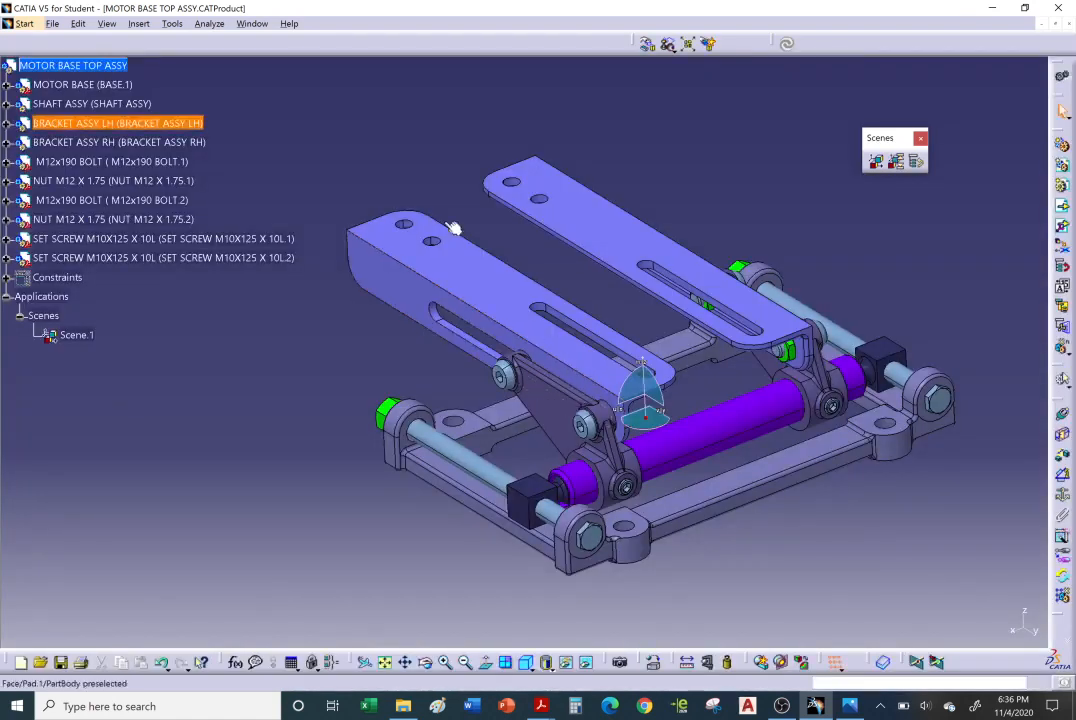
click(108, 24)
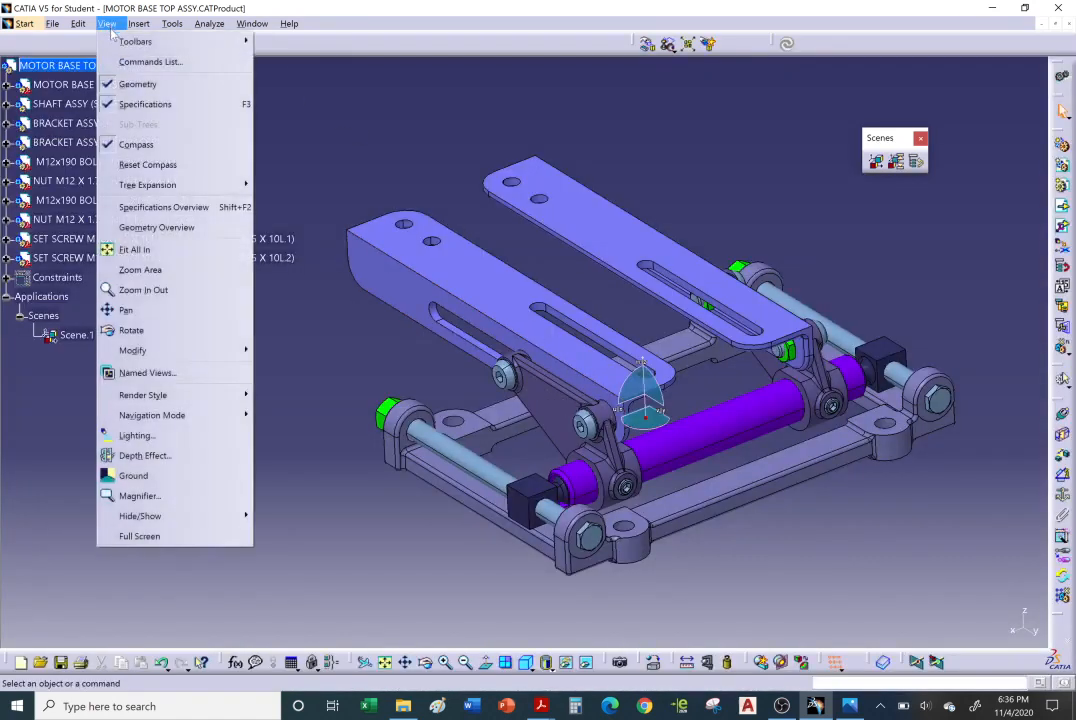
click(150, 163)
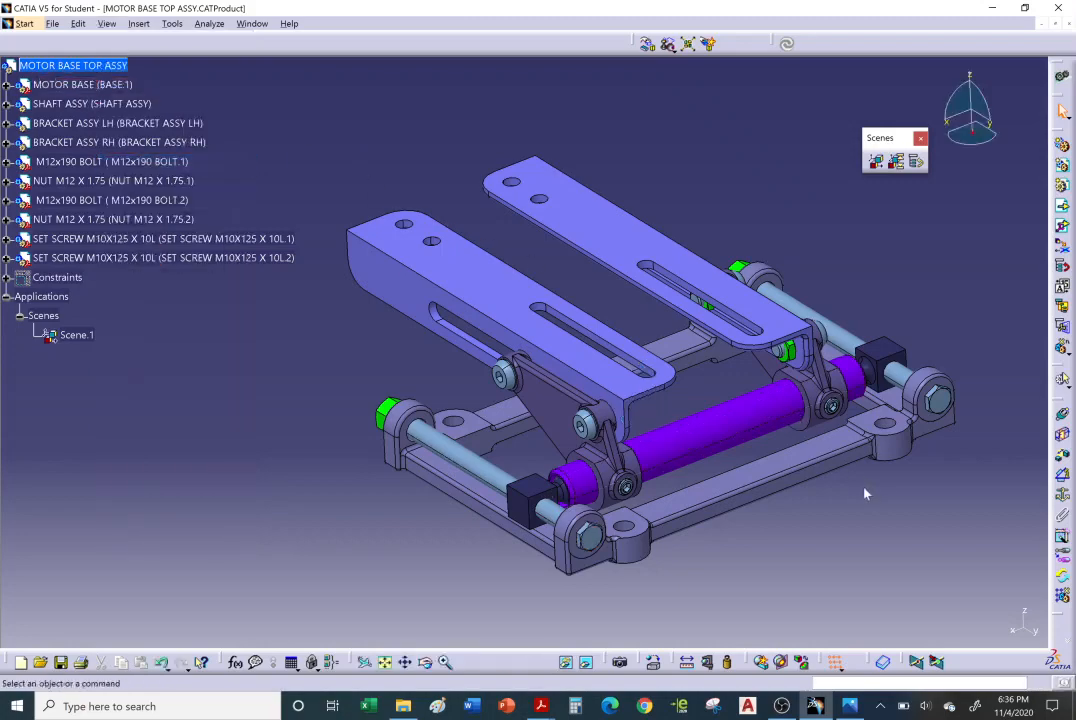
mouse_move(864, 492)
middle_down()
mouse_move(874, 490)
mouse_move(873, 505)
mouse_move(866, 498)
middle_up()
middle_drag(716, 377, 712, 372)
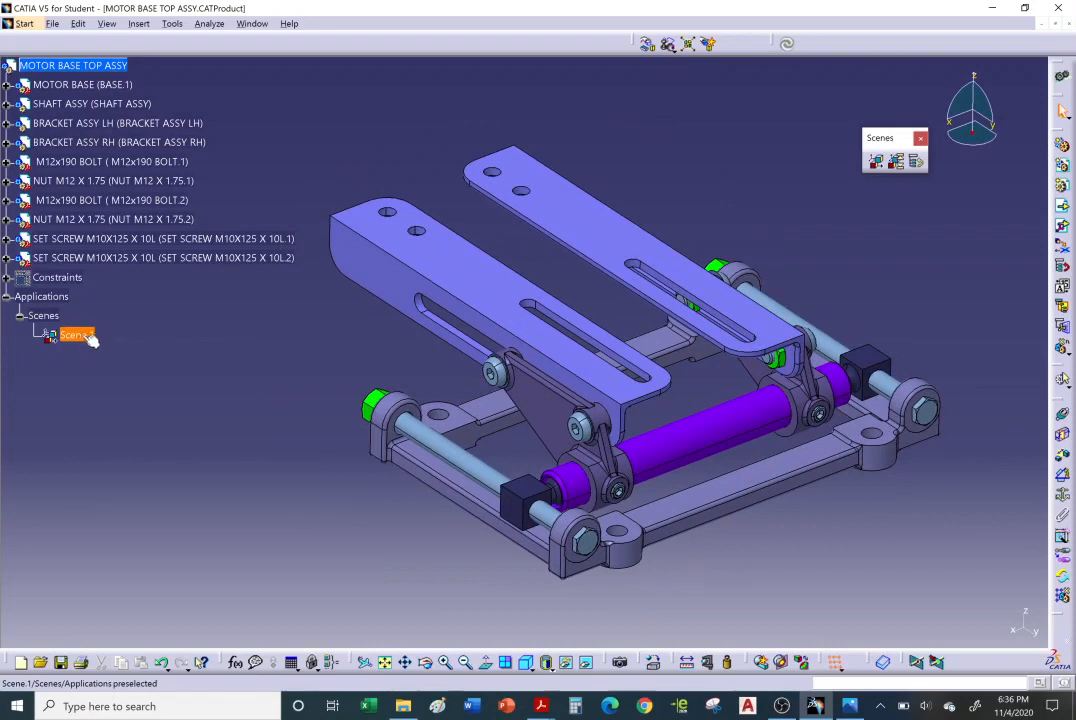
middle_drag(680, 351, 688, 347)
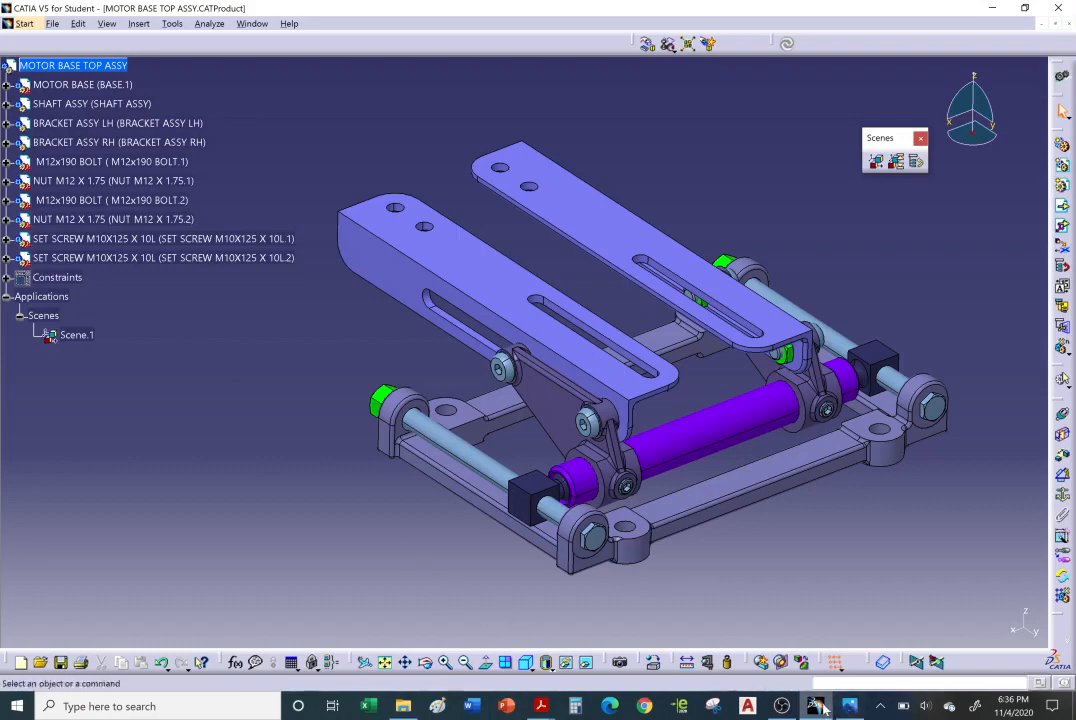
- Review the drafting sheets in Grading Example 1.pdf in Acrobat Reader, and return to the CATIA assembly
mouse_move(820, 708)
mouse_move(540, 706)
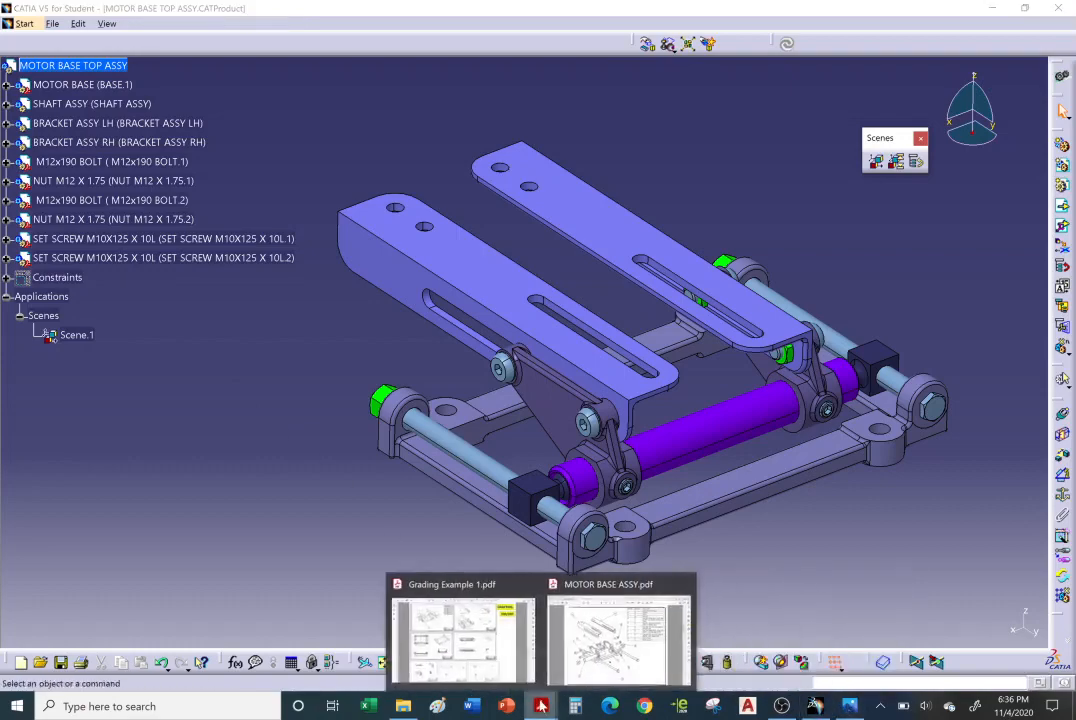
click(490, 655)
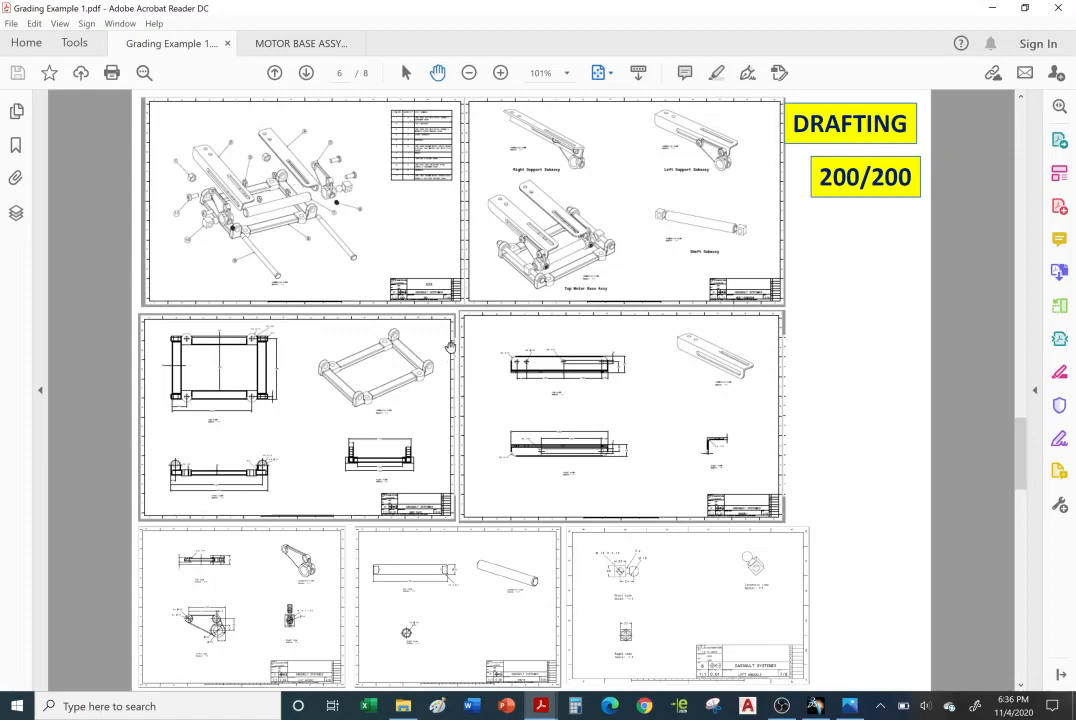
click(815, 707)
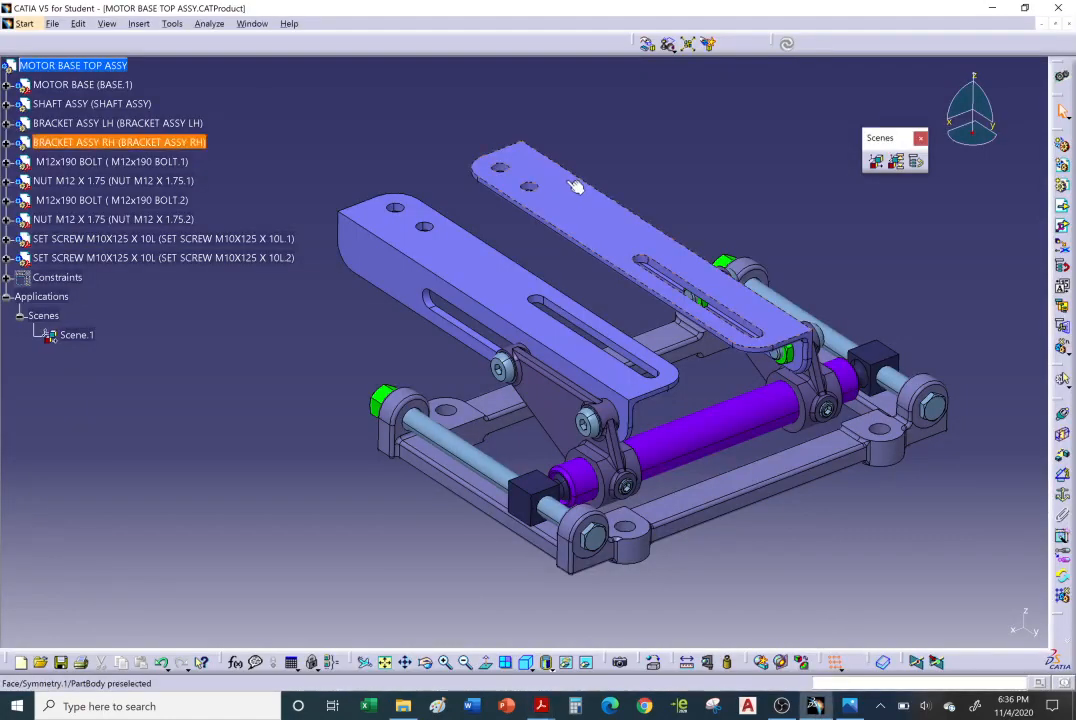
- Create a new drawing in the Drafting workbench with an empty sheet, ANSI standard and B ANSI format
click(24, 23)
mouse_move(60, 88)
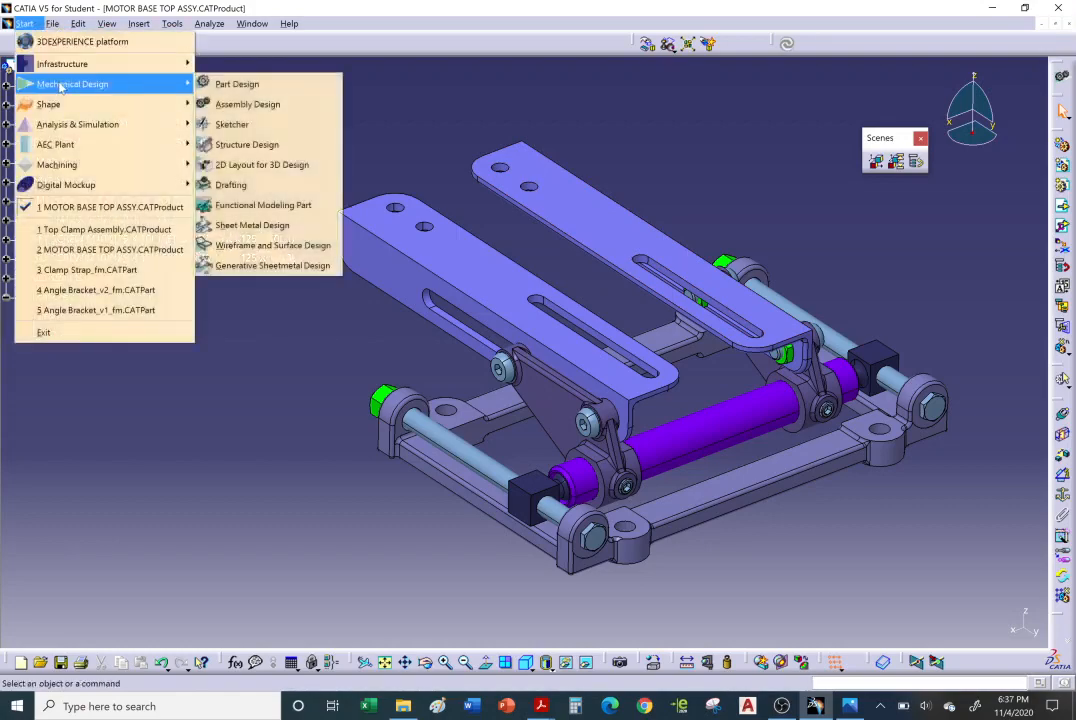
click(268, 182)
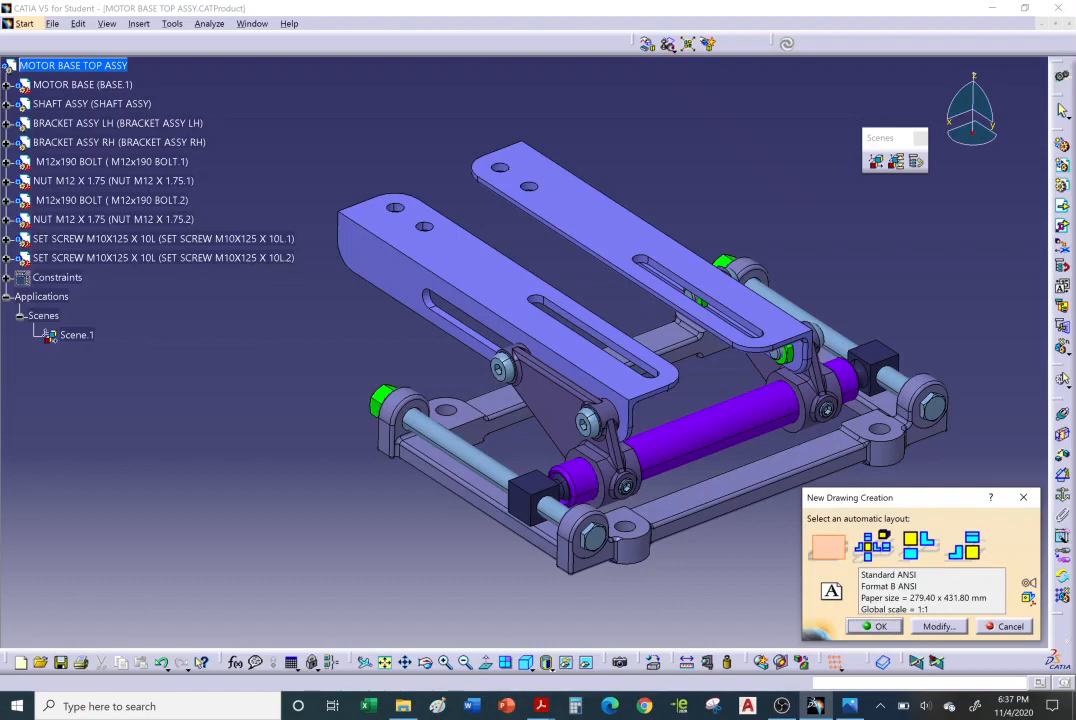
click(878, 626)
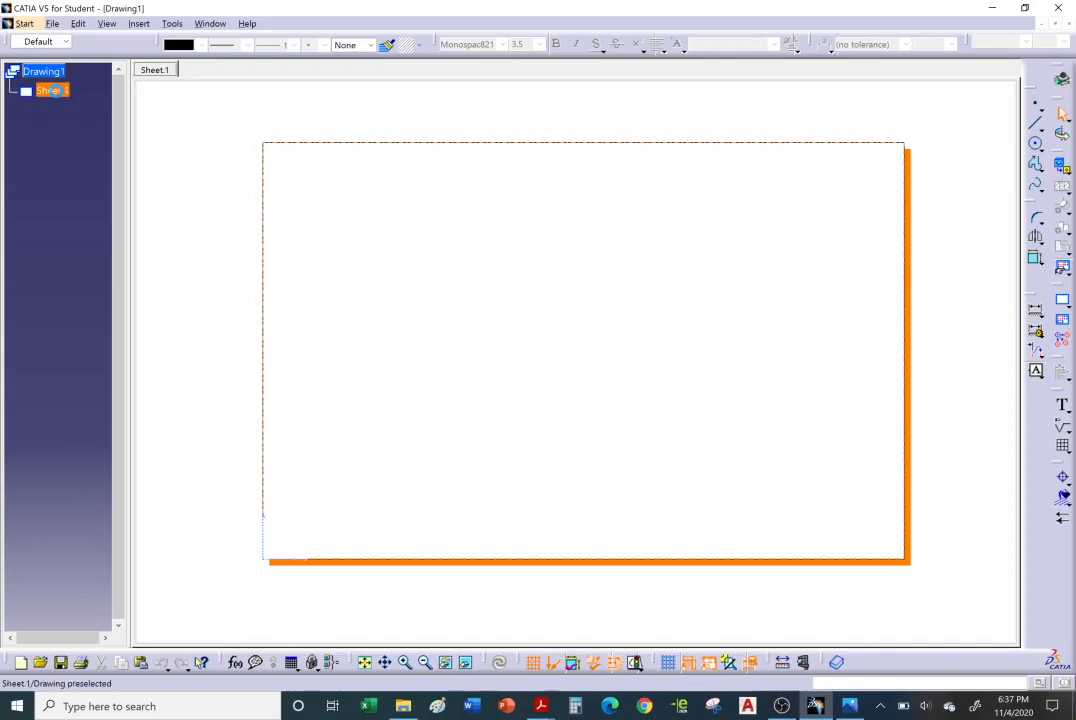
- Set the format of Sheet.1 to D ANSI and fit the whole sheet in the window
right_click(57, 93)
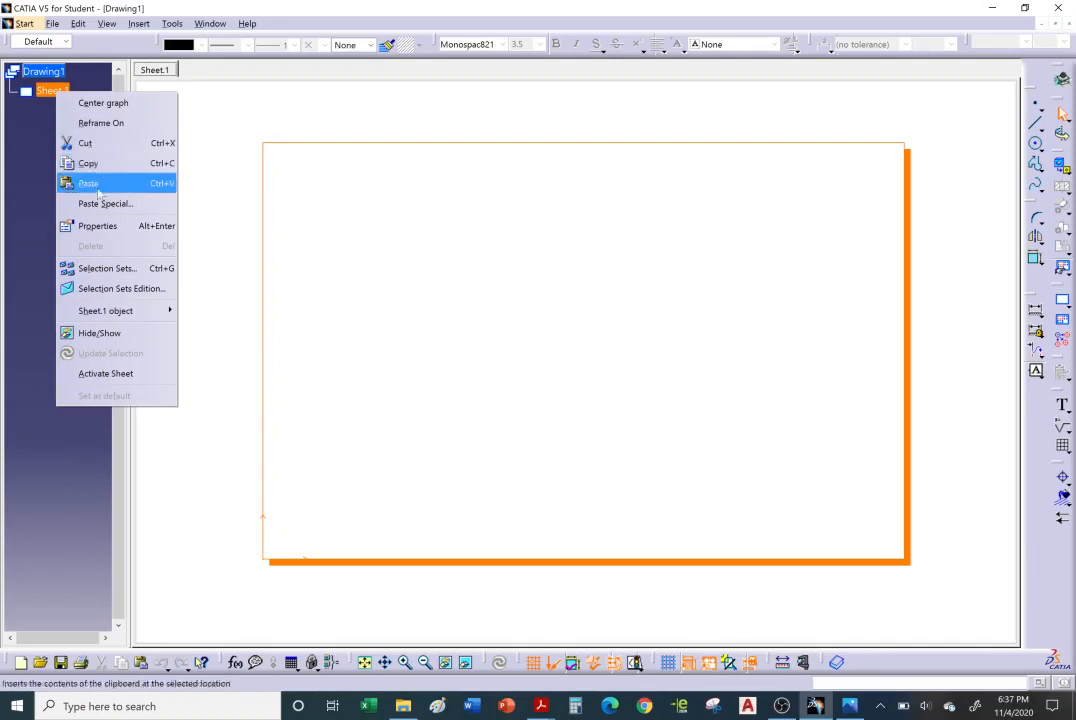
click(95, 227)
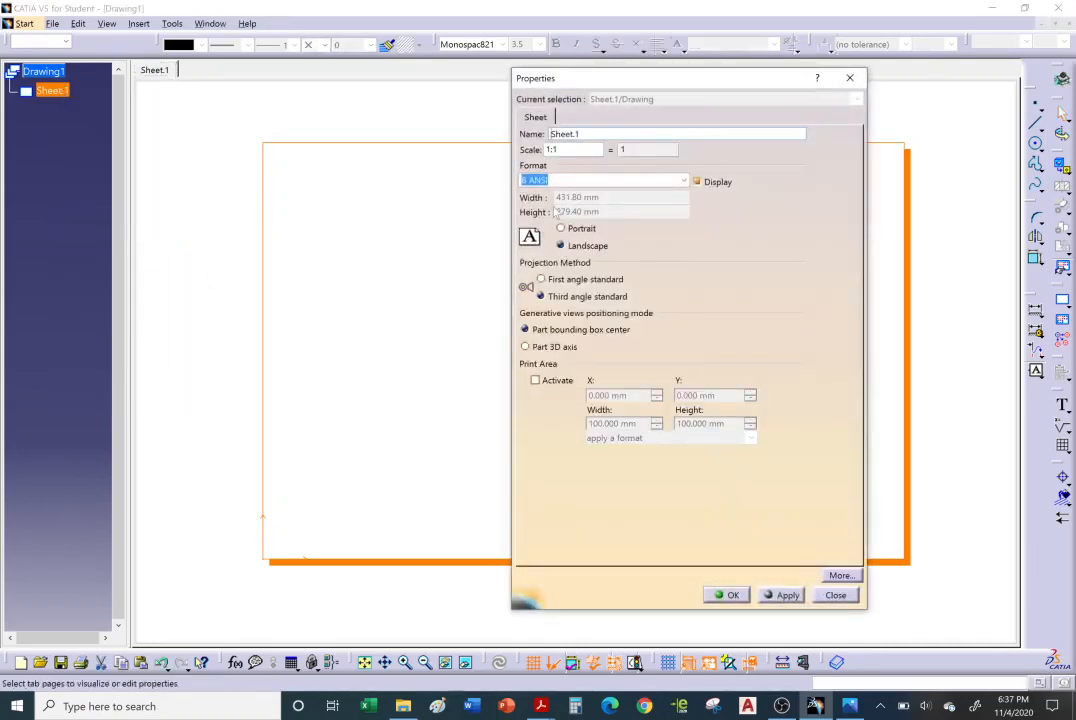
click(580, 180)
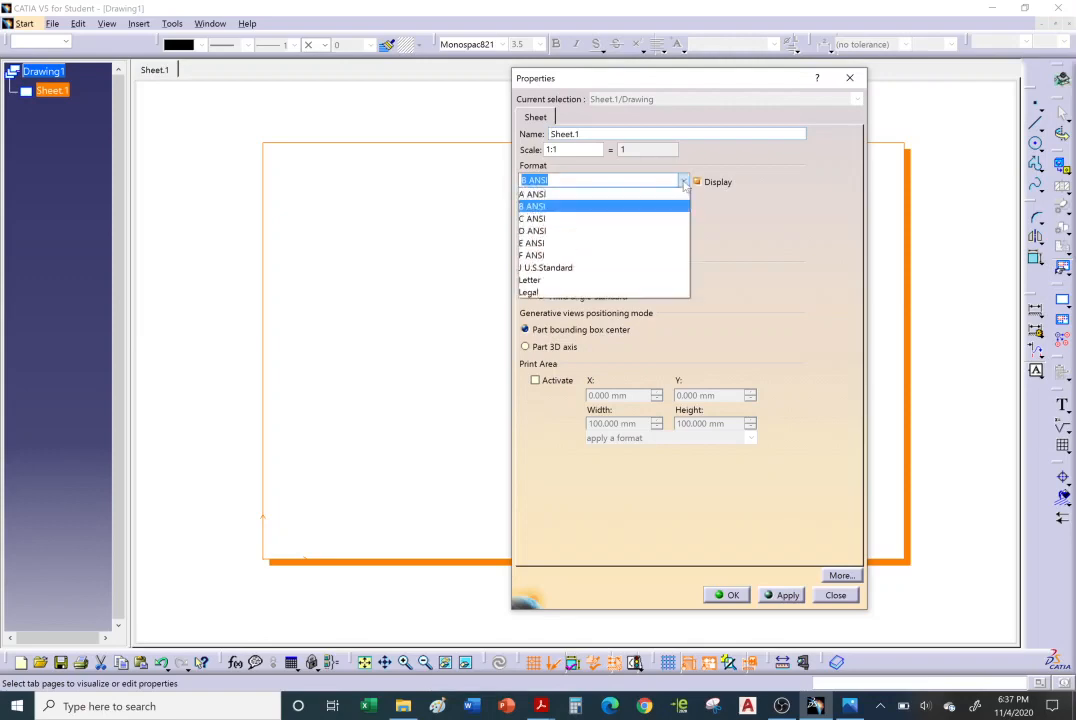
click(552, 231)
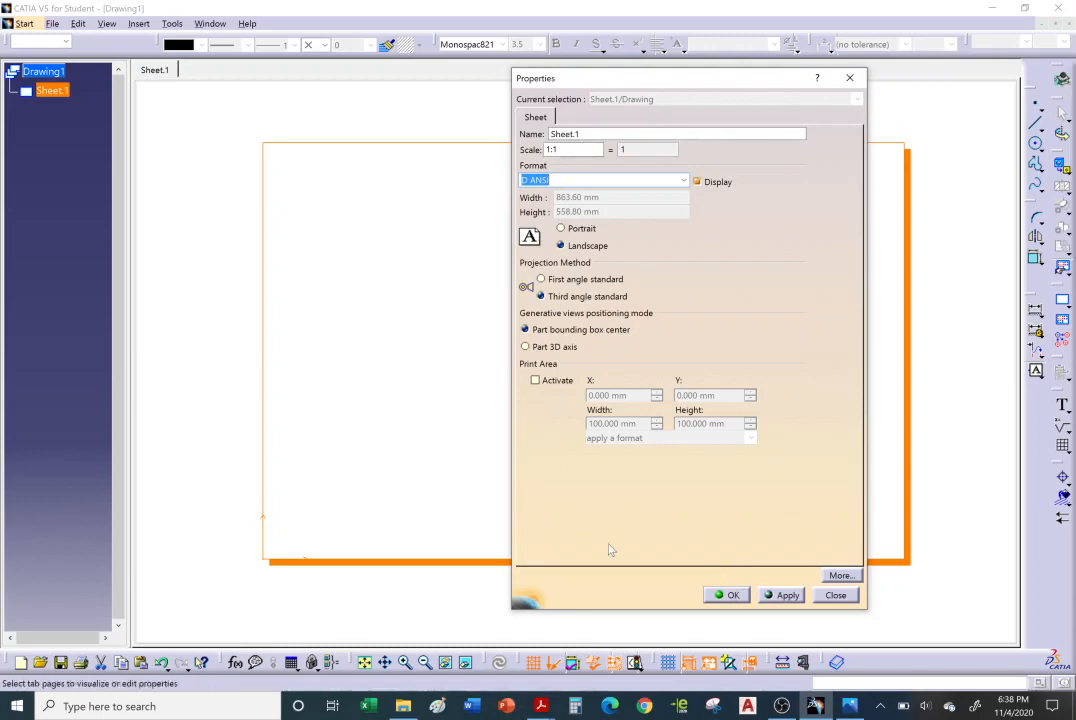
click(727, 595)
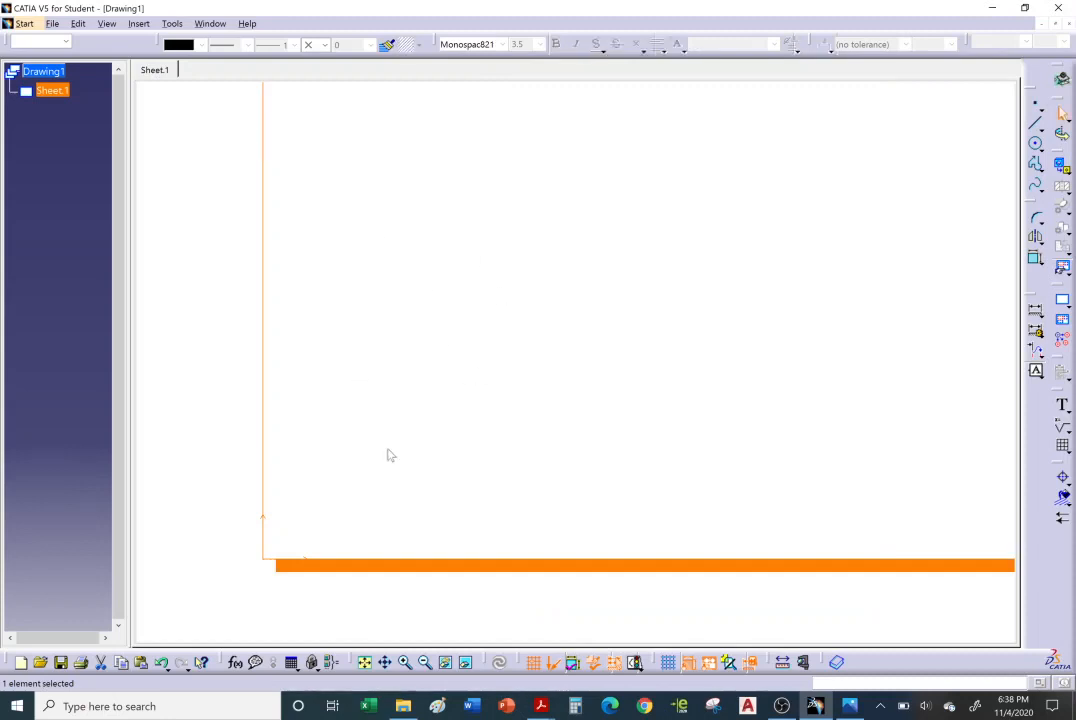
click(365, 662)
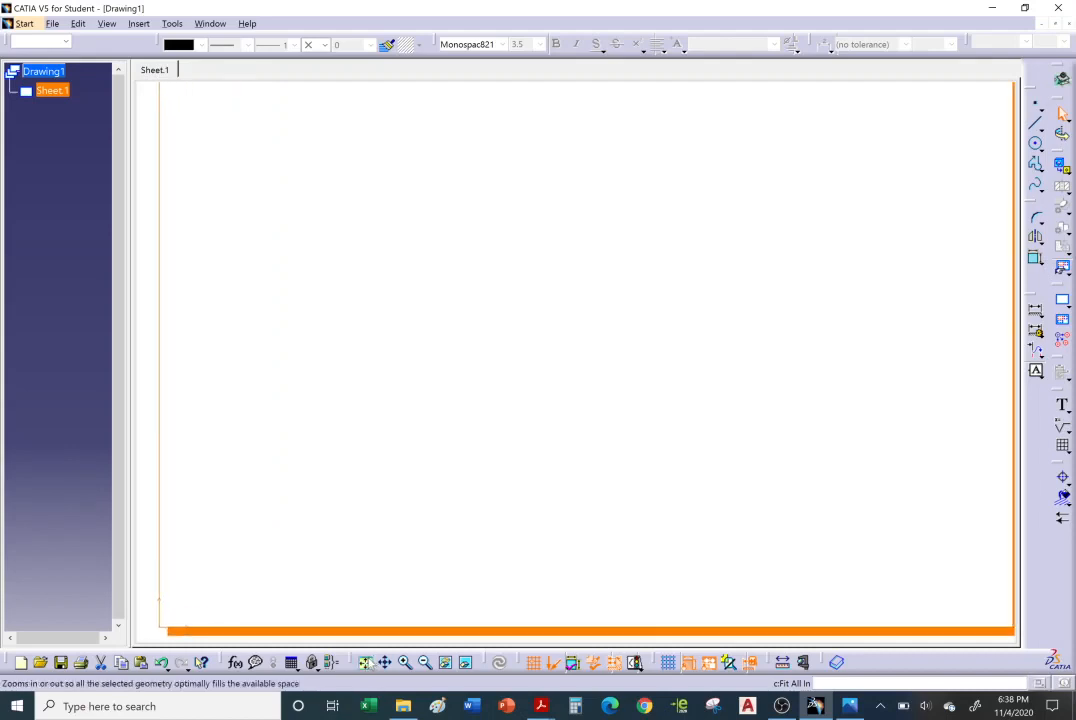
- Clear the sheet selection and switch Drawing1 to its sheet background
click(656, 402)
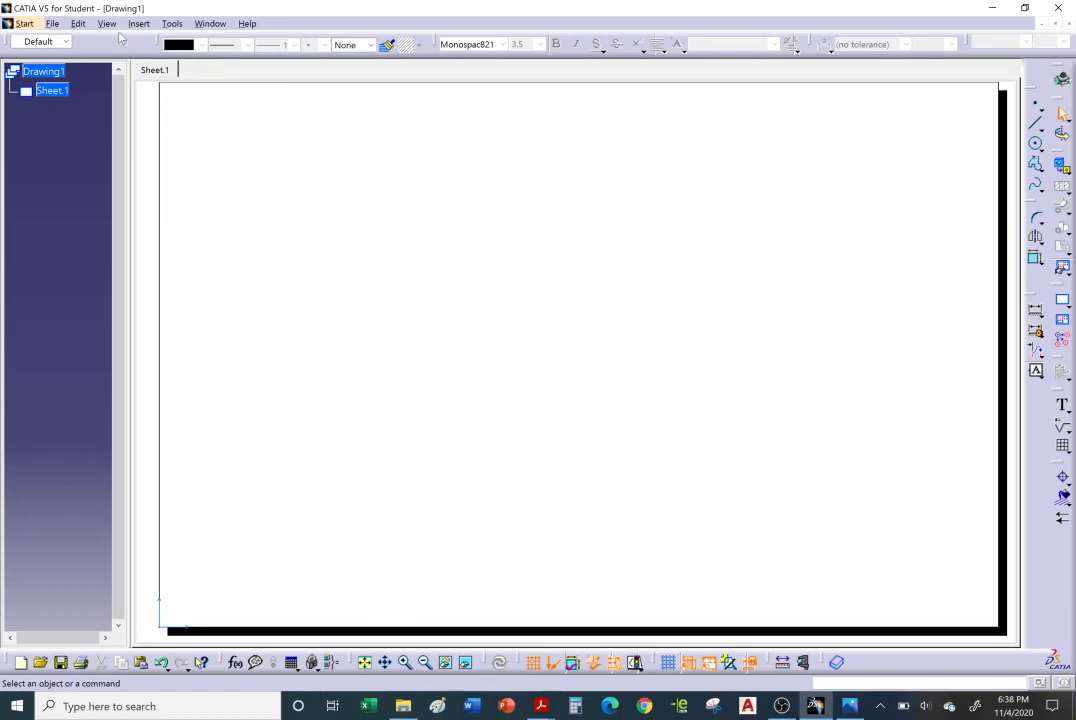
click(78, 23)
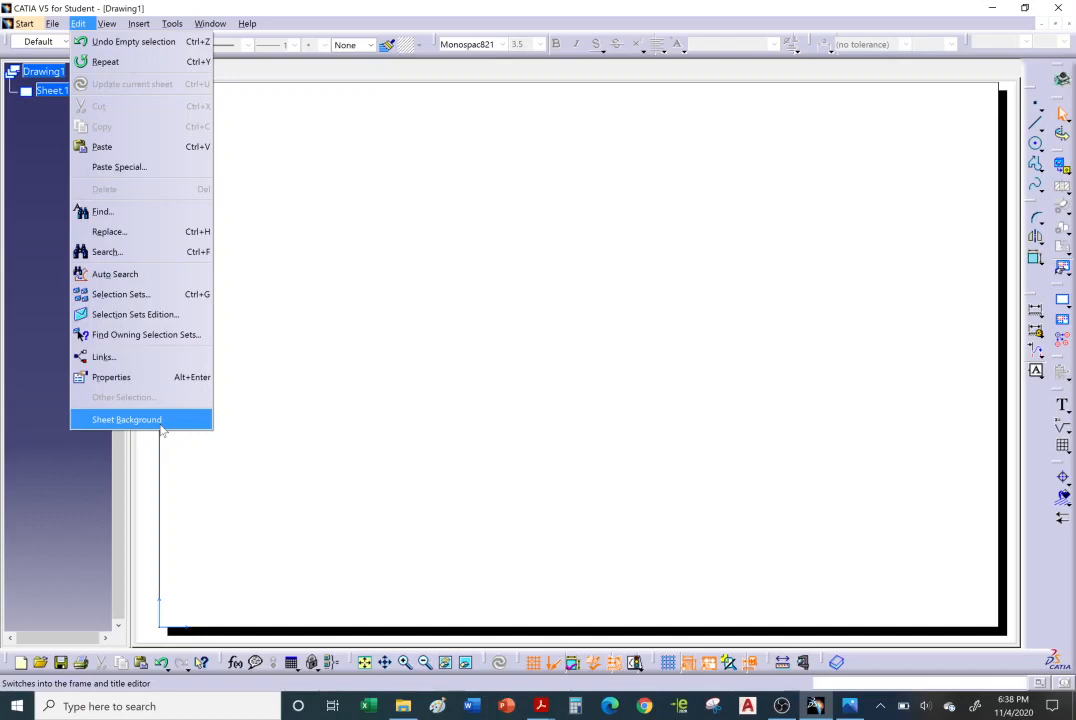
click(160, 425)
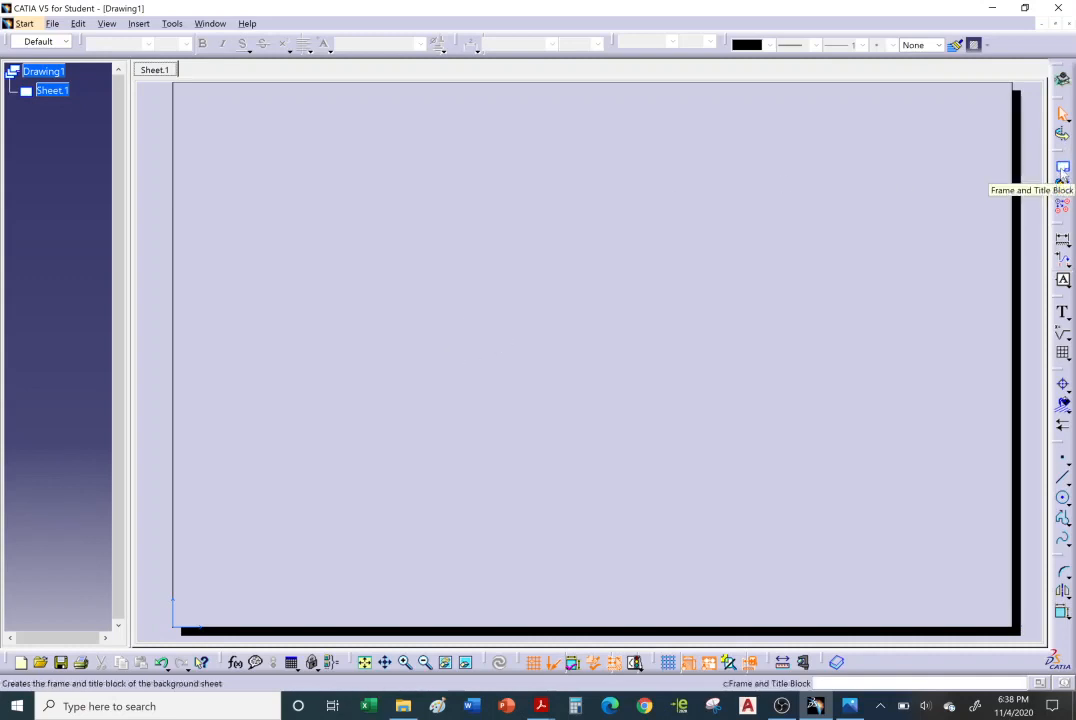
- Try to insert a frame and title block on the sheet background, and view TitleBlock Window.JPG in Photos for reference
click(139, 24)
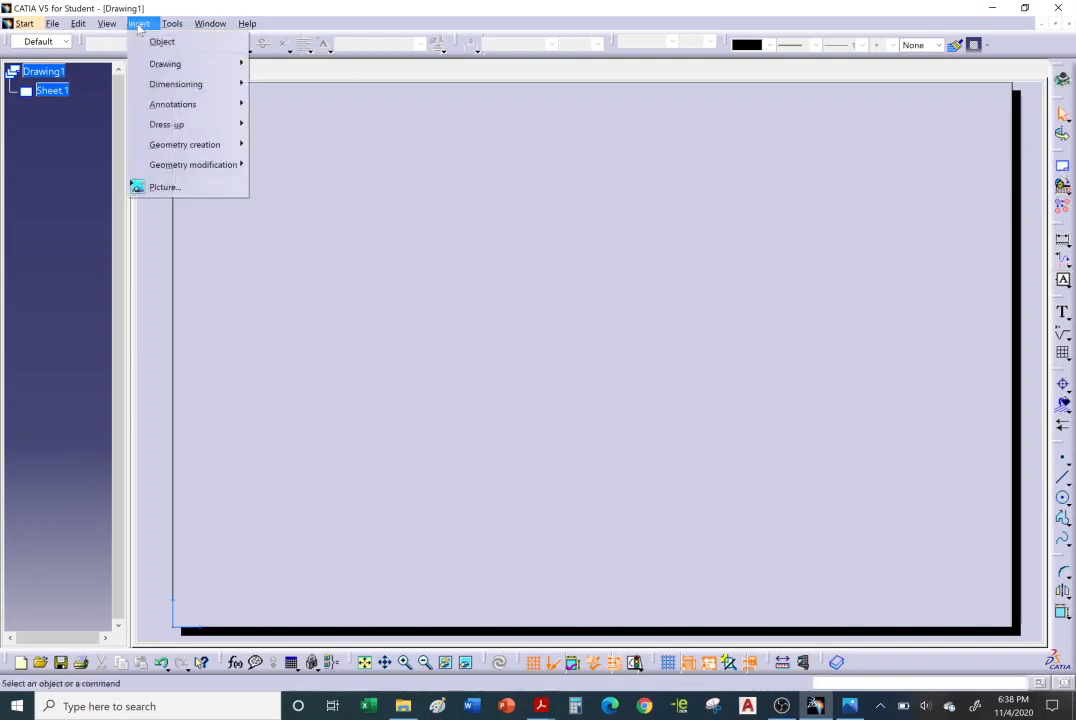
mouse_move(157, 66)
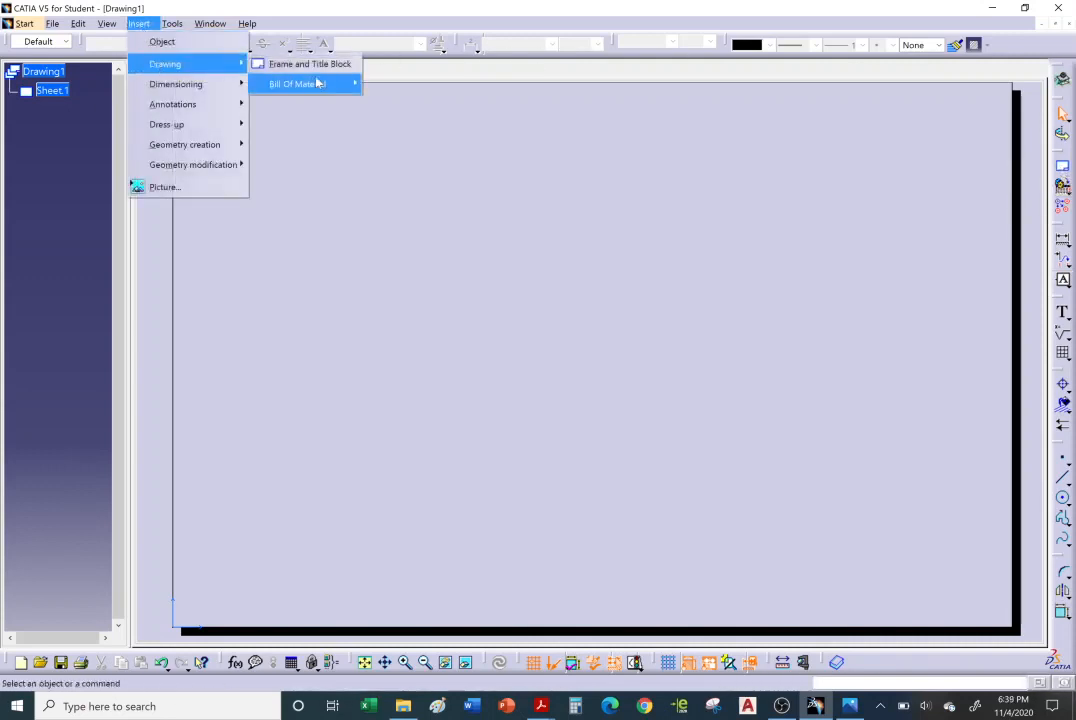
mouse_move(305, 93)
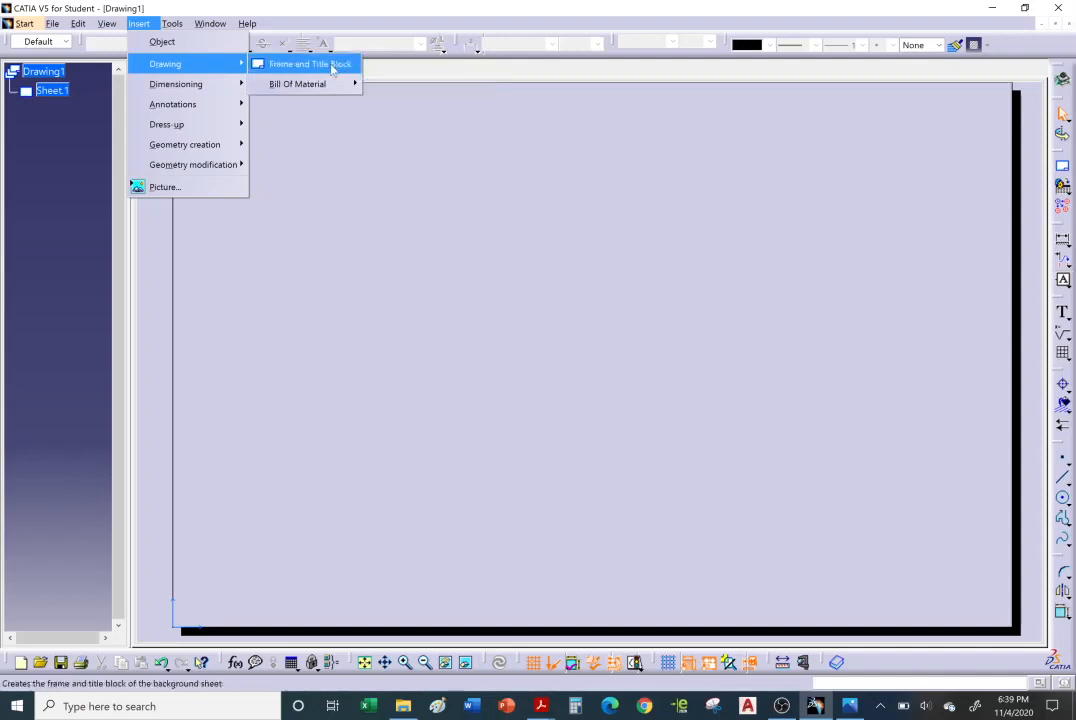
click(333, 68)
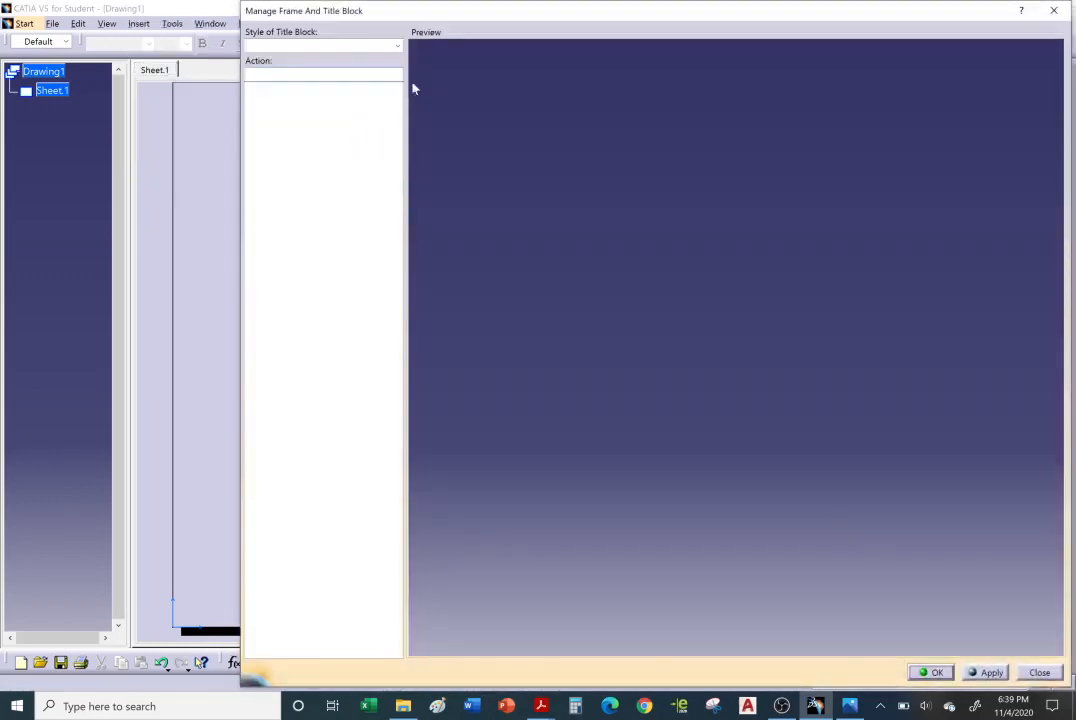
drag(456, 6, 485, 149)
drag(568, 163, 464, 103)
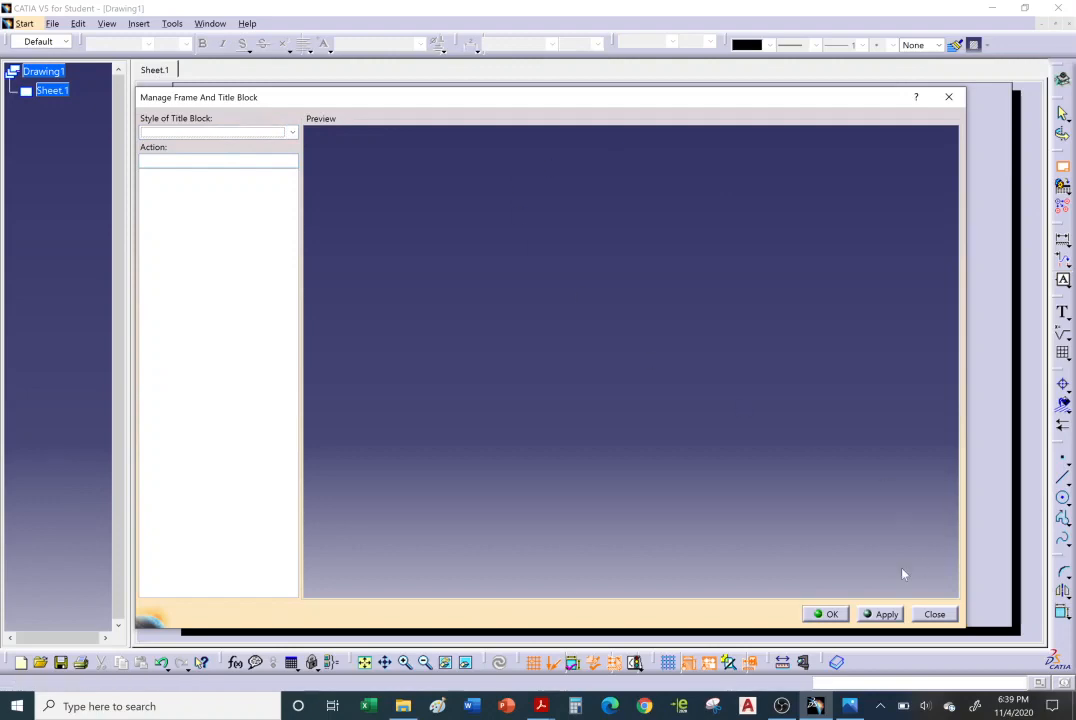
click(828, 614)
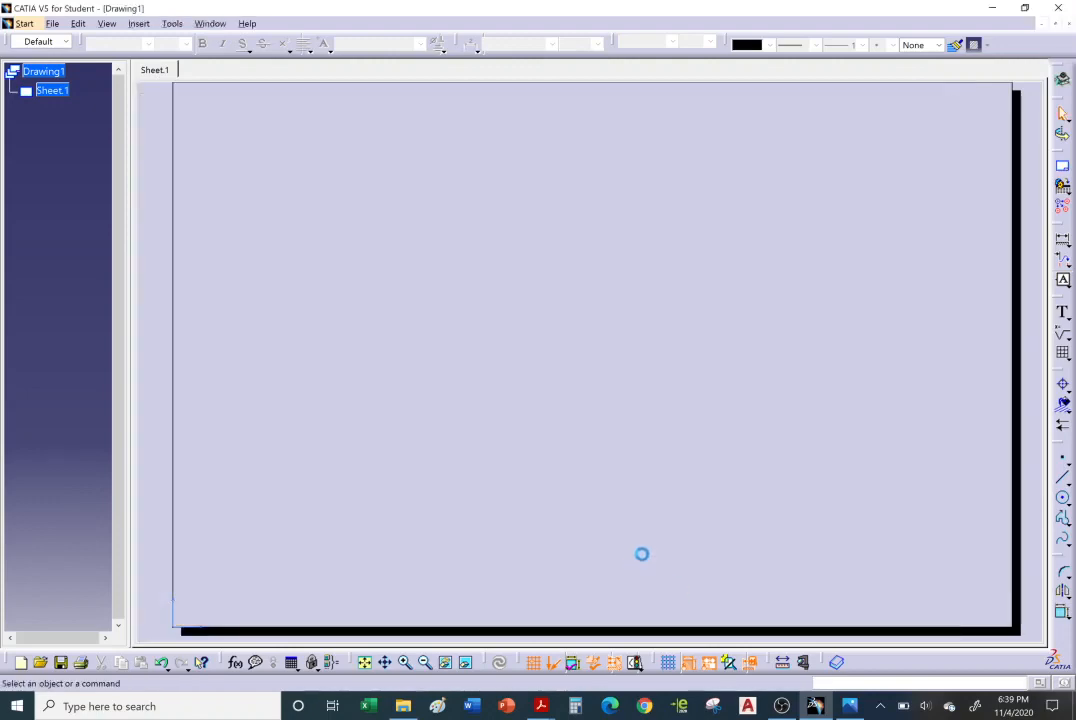
click(849, 706)
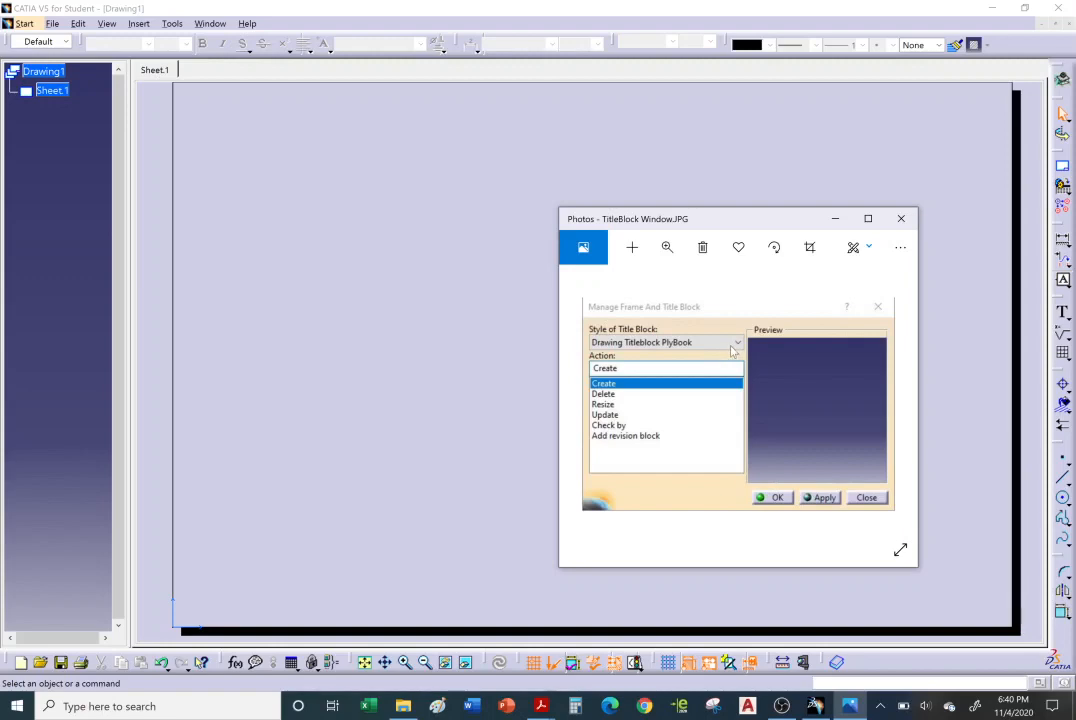
click(903, 224)
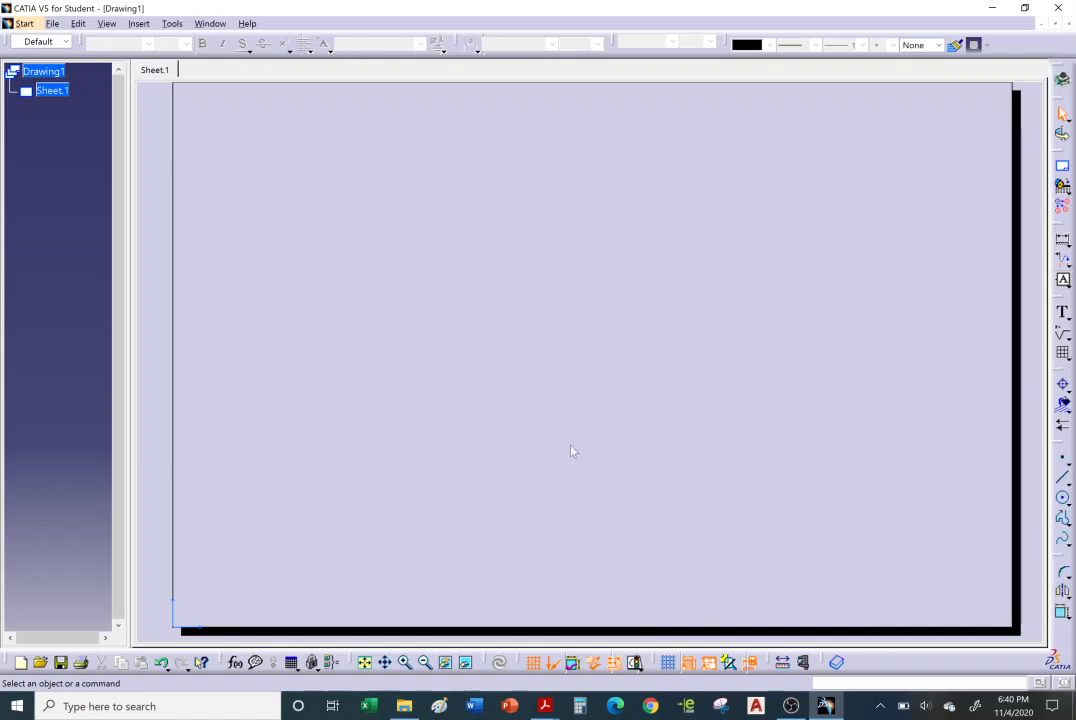
- Switch to File Explorer and open the D Size Drawing Template CATIA drawing from the CADD 32 folder
click(404, 706)
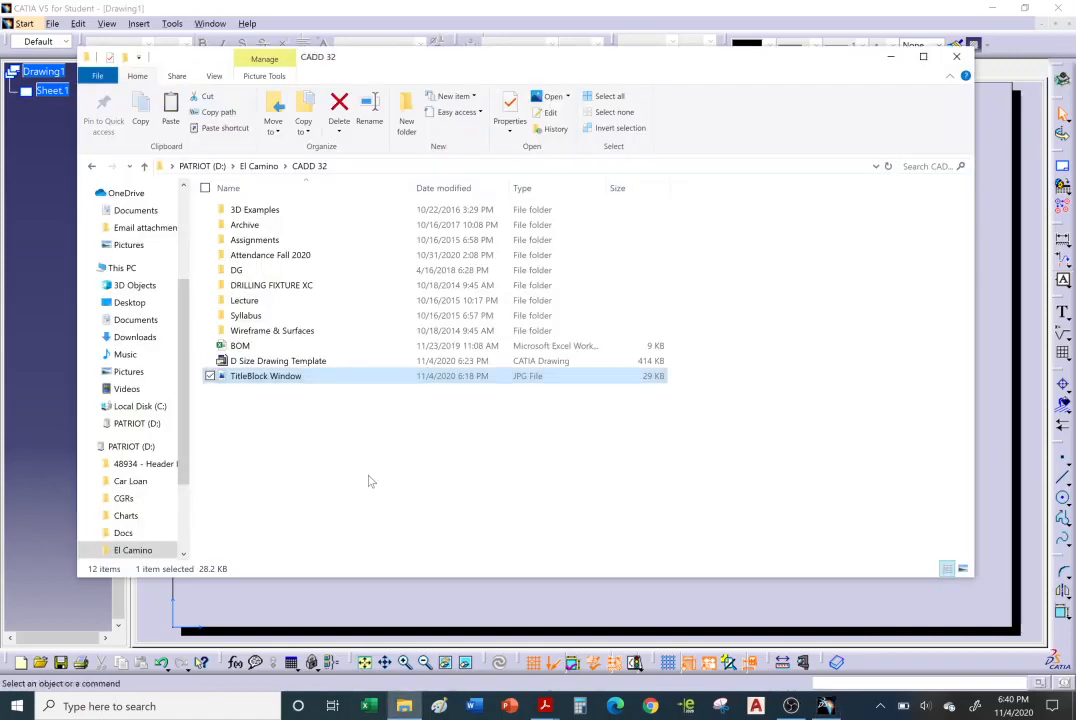
click(261, 365)
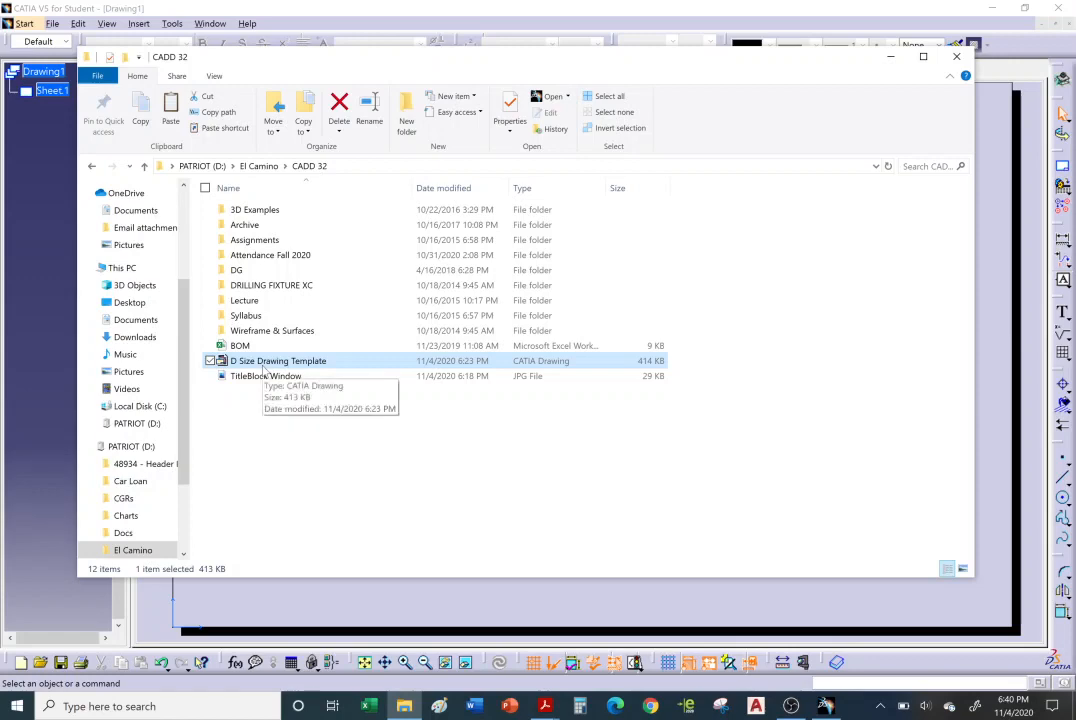
double_click(262, 363)
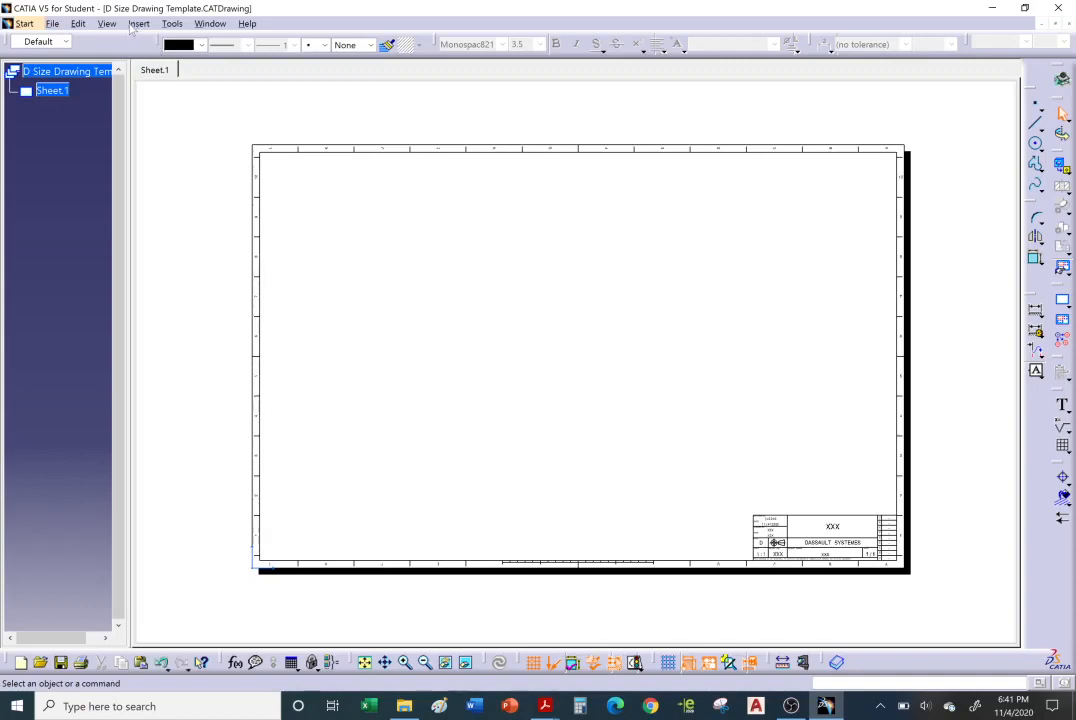
- Switch the D Size Drawing Template to its sheet background
click(213, 25)
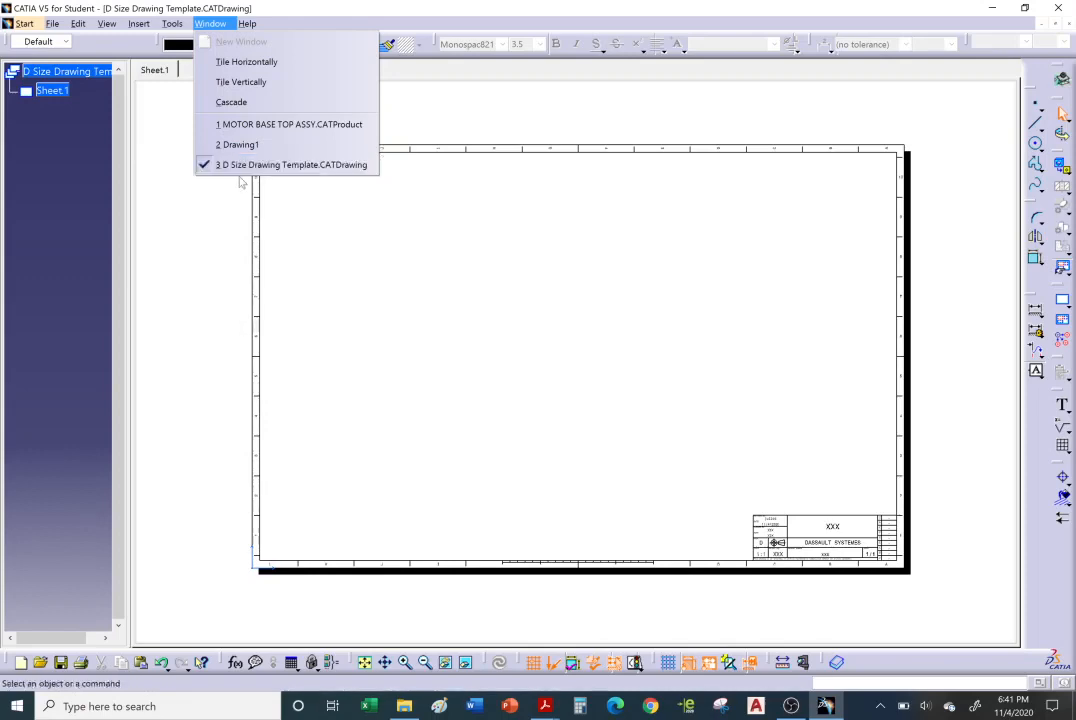
click(207, 146)
click(78, 23)
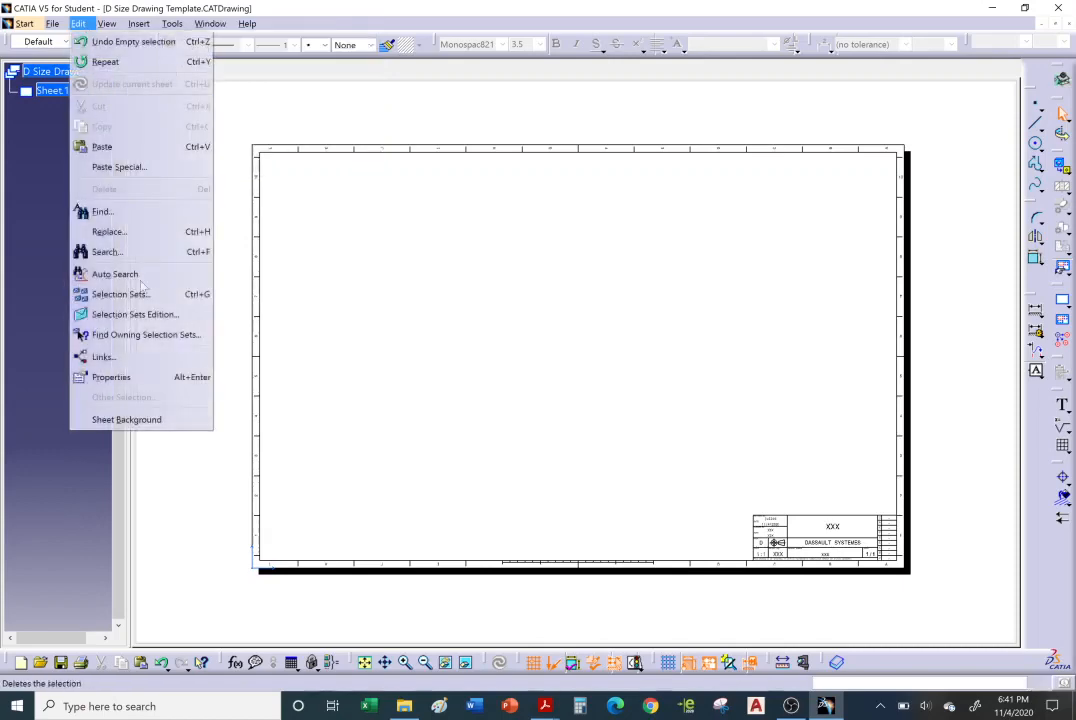
click(176, 418)
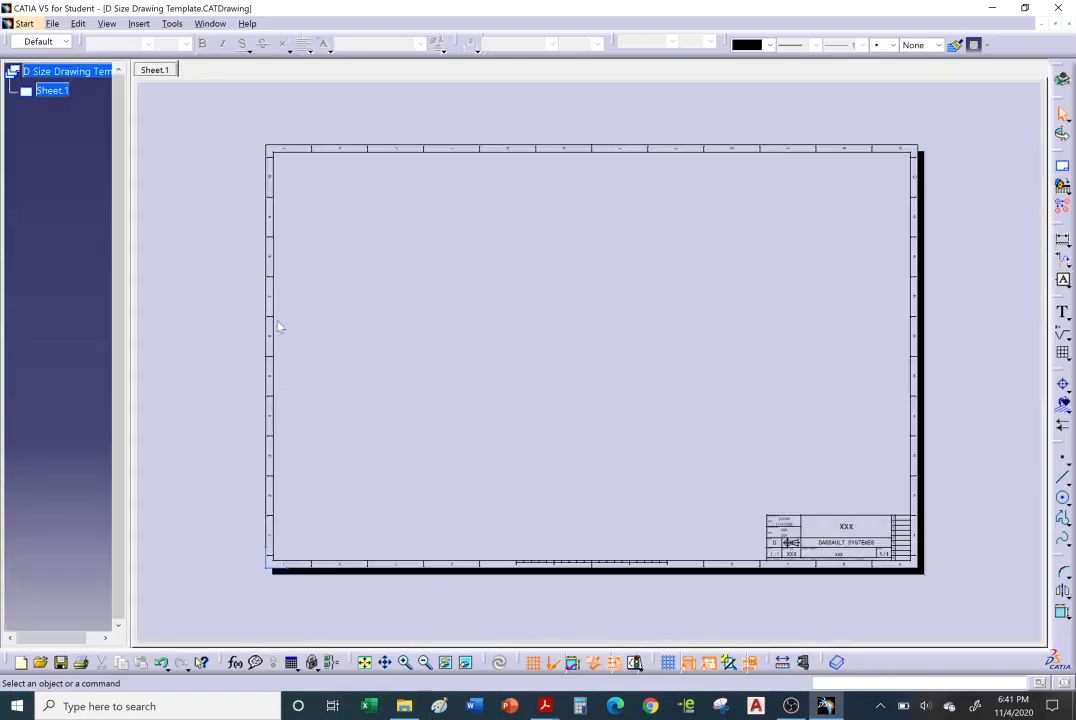
- Copy all frame and title block elements from the template's sheet background, and return to Drawing1
click(273, 293)
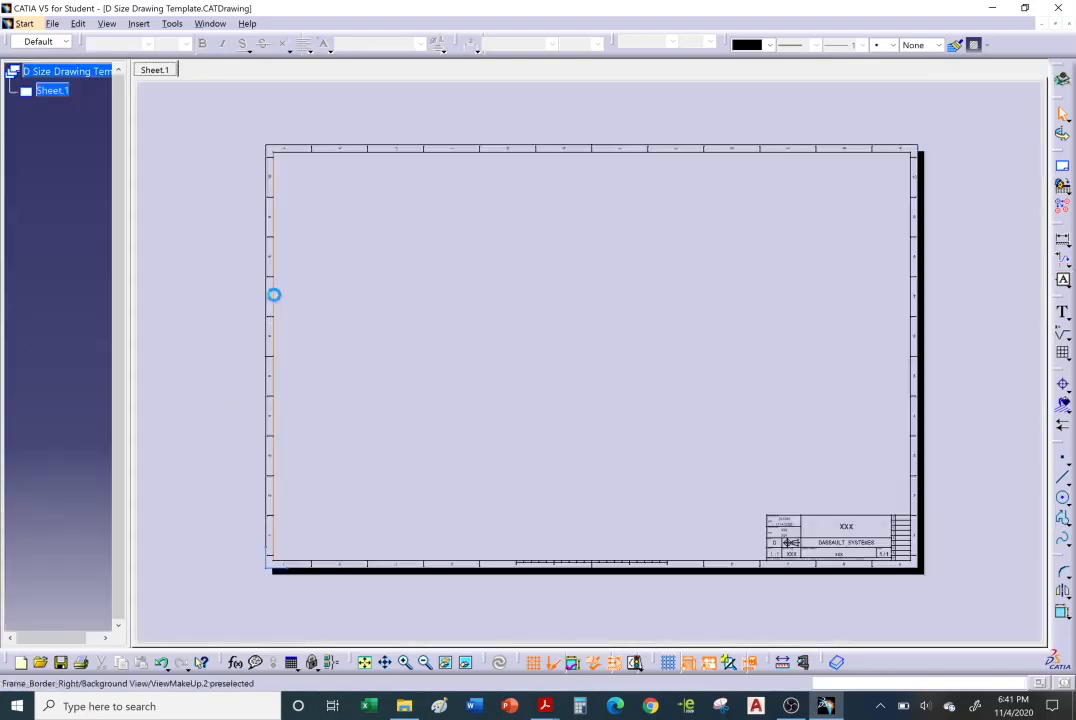
click(456, 155)
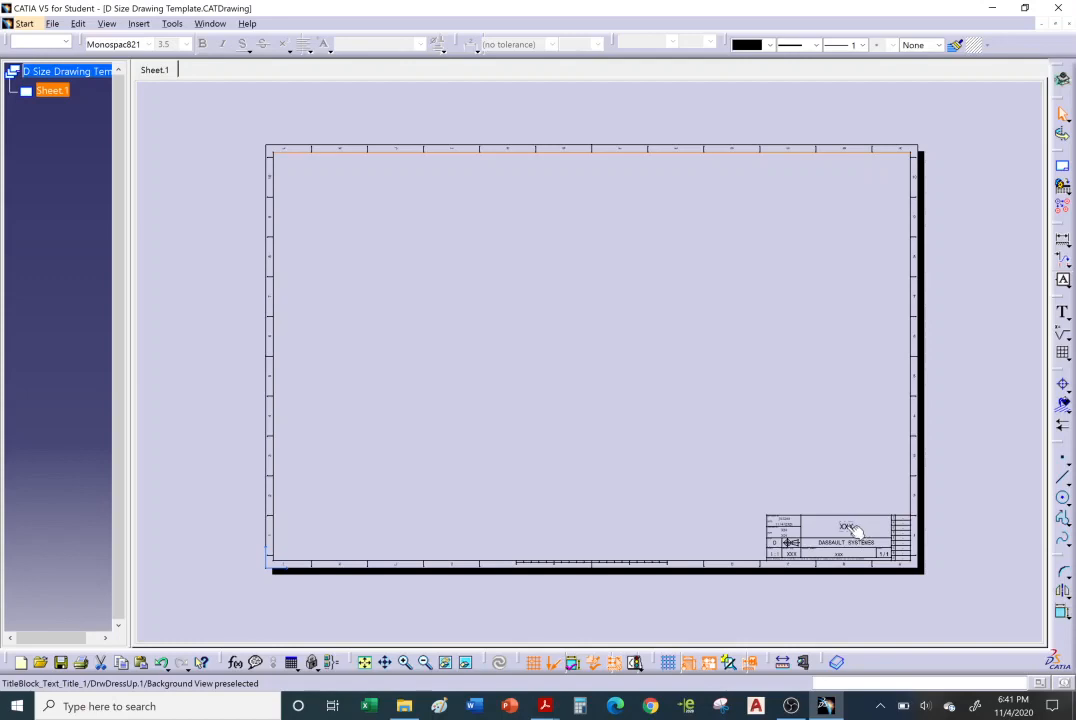
mouse_move(900, 553)
middle_down()
mouse_move(750, 402)
mouse_move(753, 348)
middle_up()
mouse_move(792, 386)
middle_down()
mouse_move(568, 305)
mouse_move(571, 268)
middle_up()
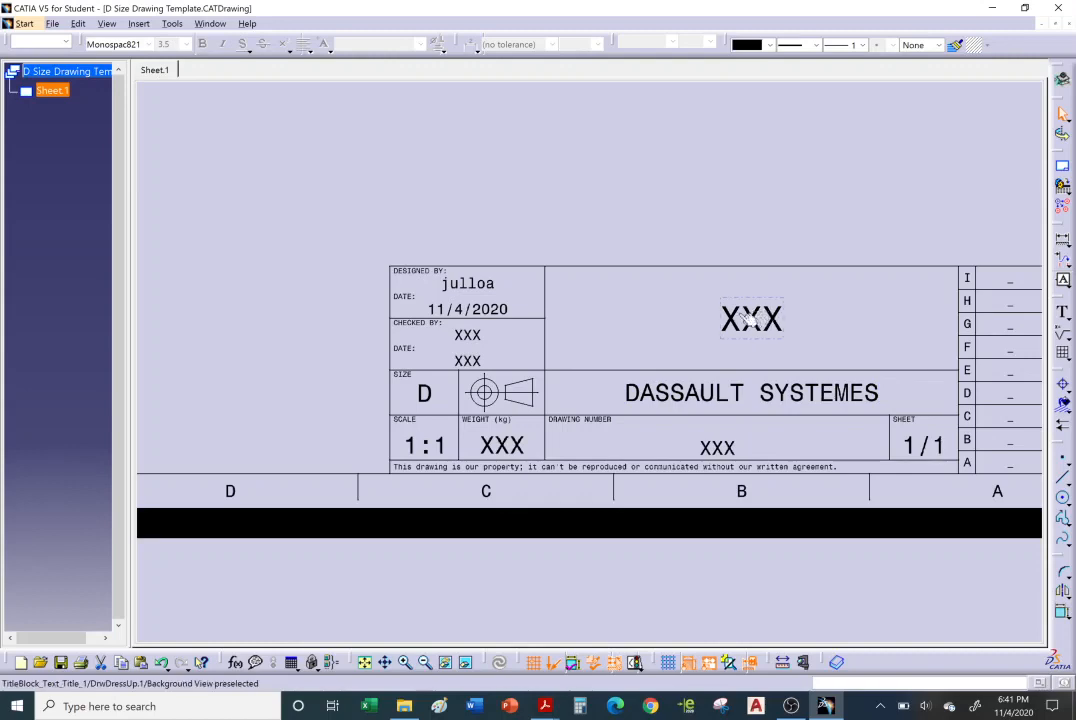
mouse_move(763, 318)
middle_down()
mouse_move(488, 286)
mouse_move(677, 412)
mouse_move(398, 170)
middle_up()
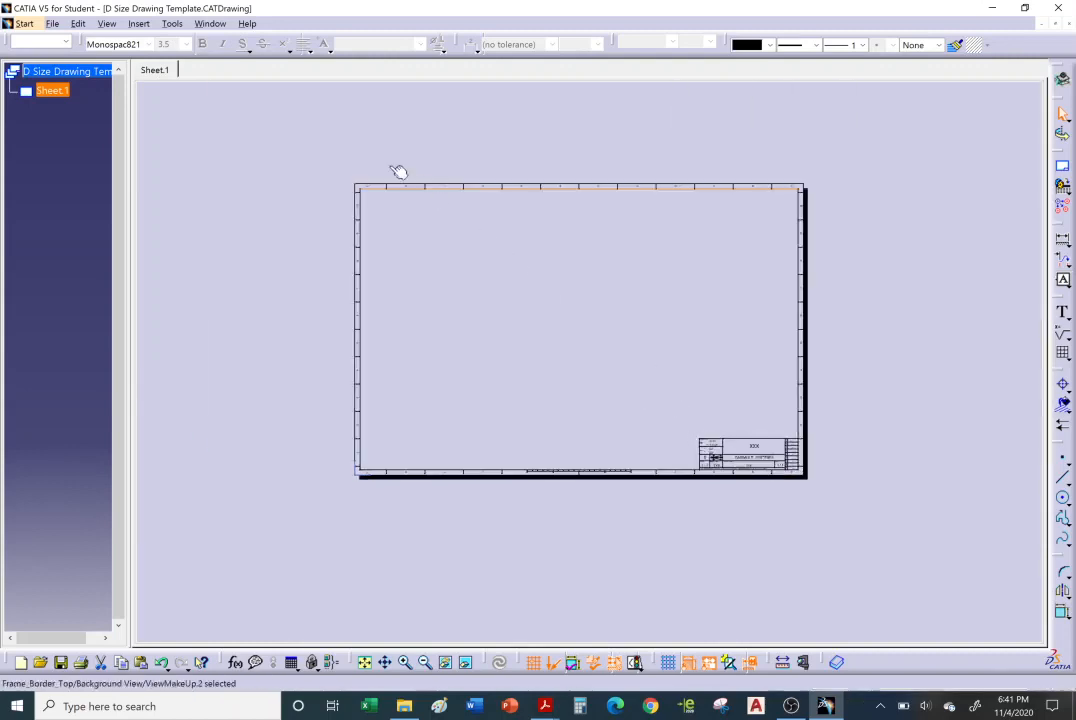
click(322, 144)
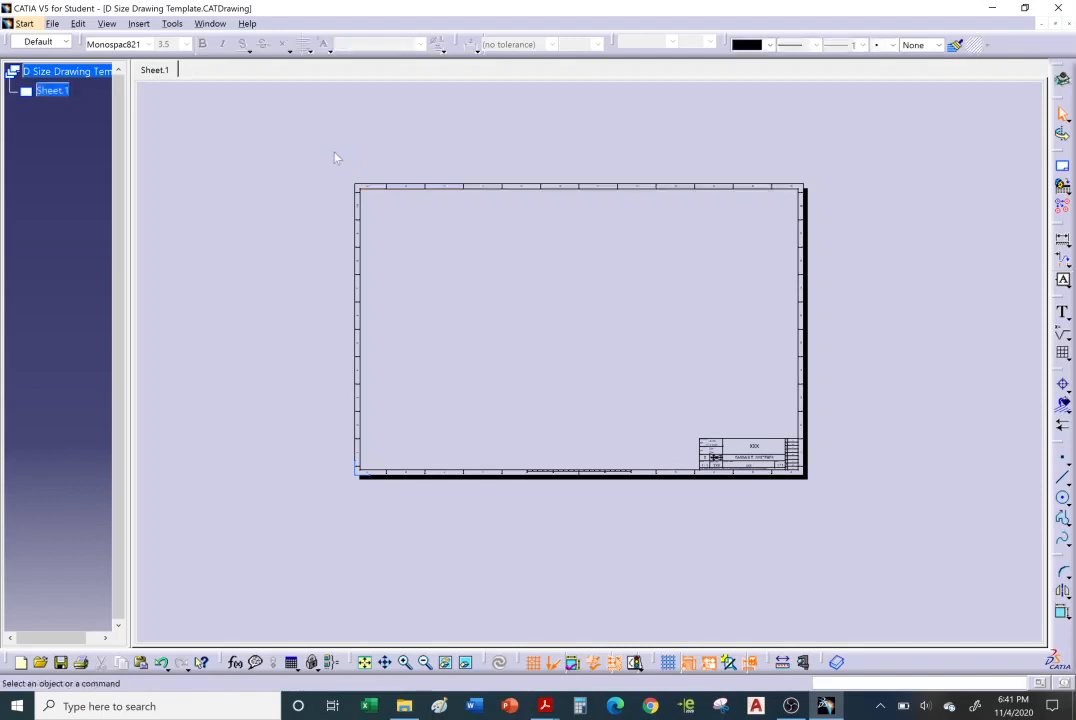
drag(333, 155, 859, 520)
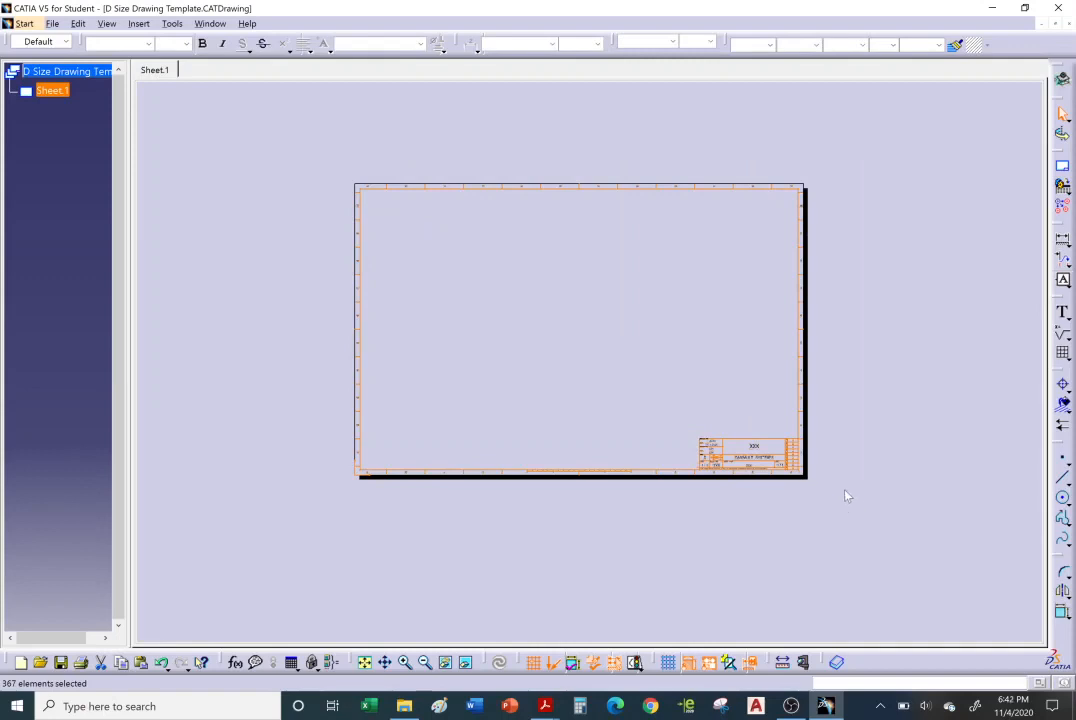
right_click(798, 341)
click(826, 369)
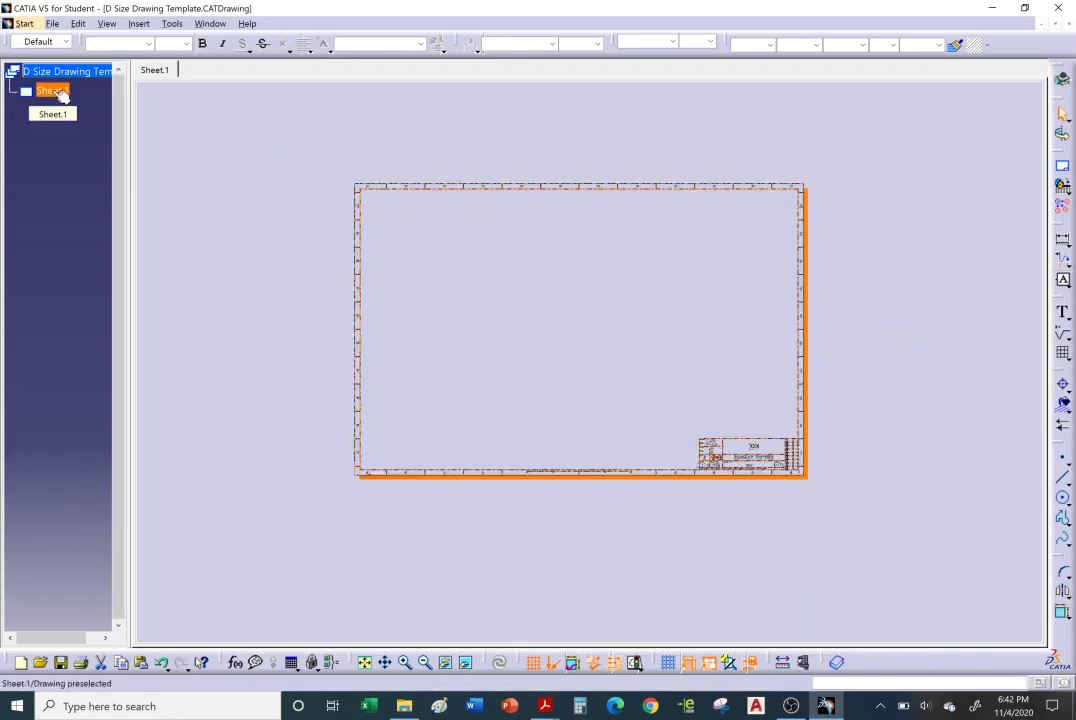
click(210, 23)
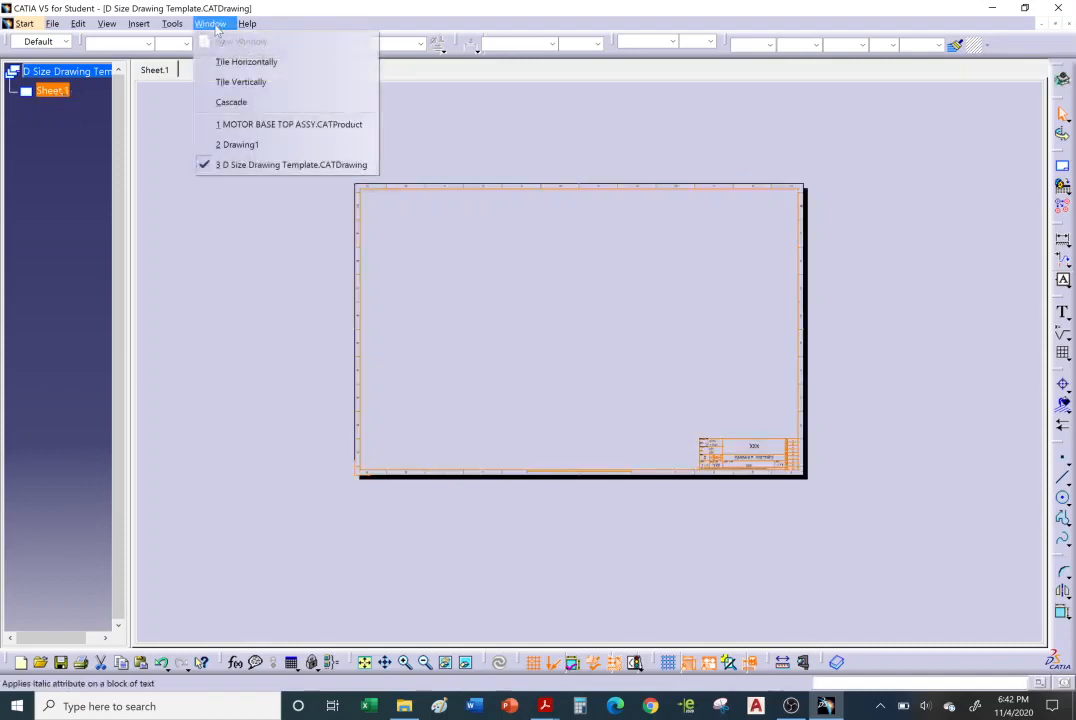
click(240, 144)
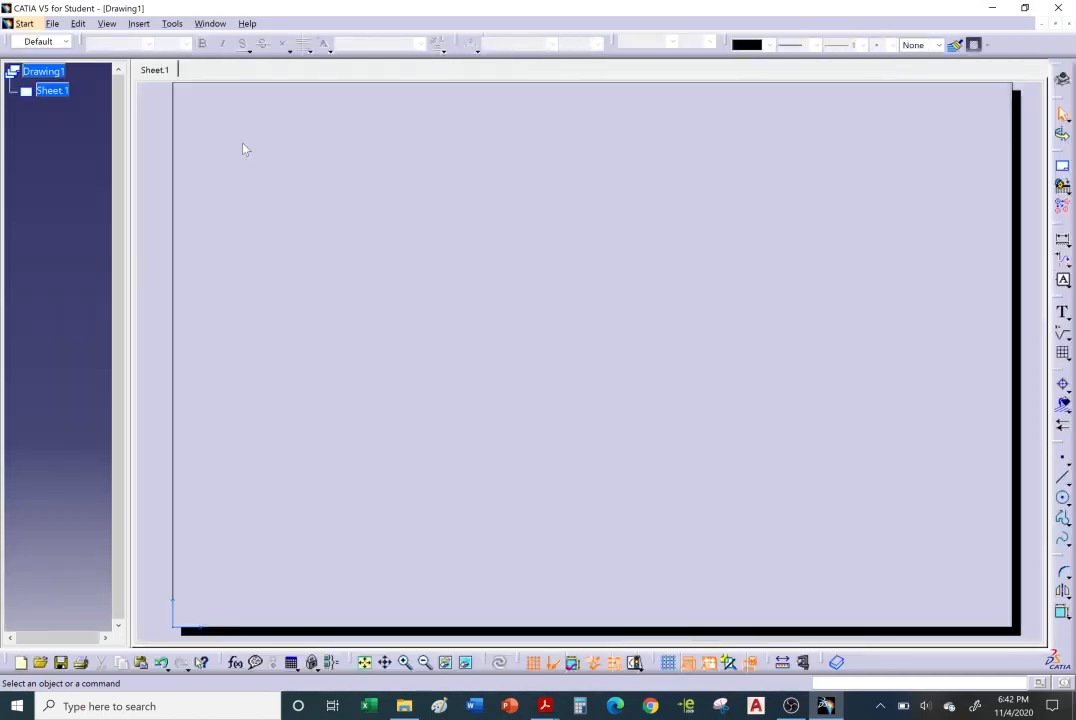
- Paste the copied frame and title block into Sheet.1 of Drawing1 with the regular paste
right_click(60, 92)
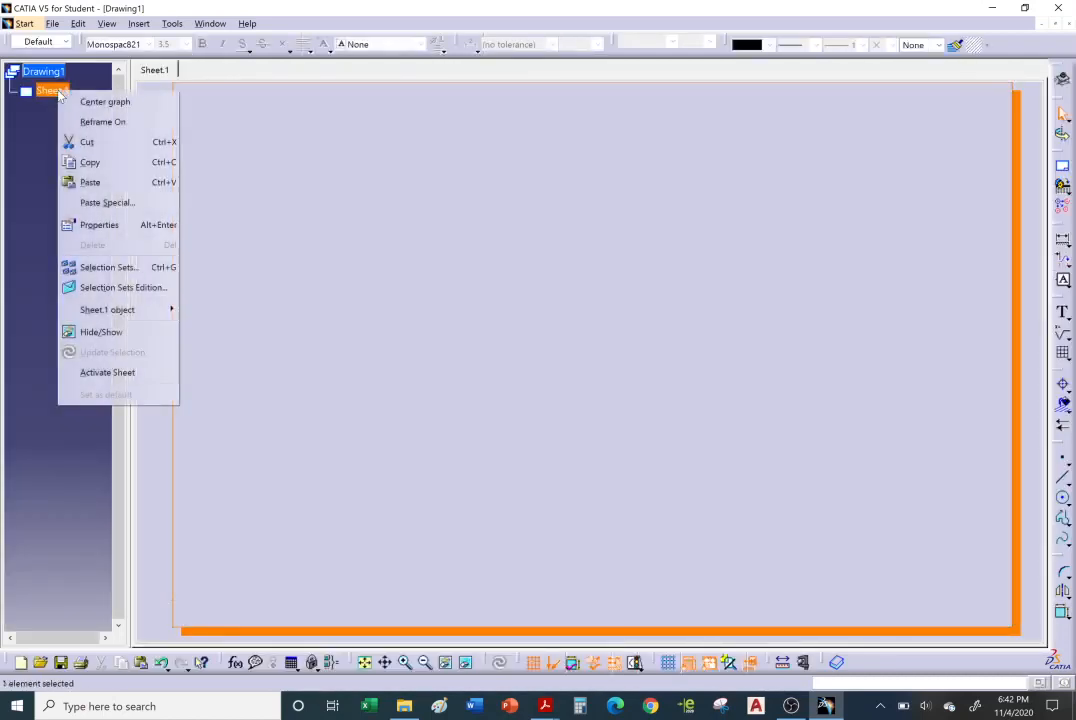
click(95, 182)
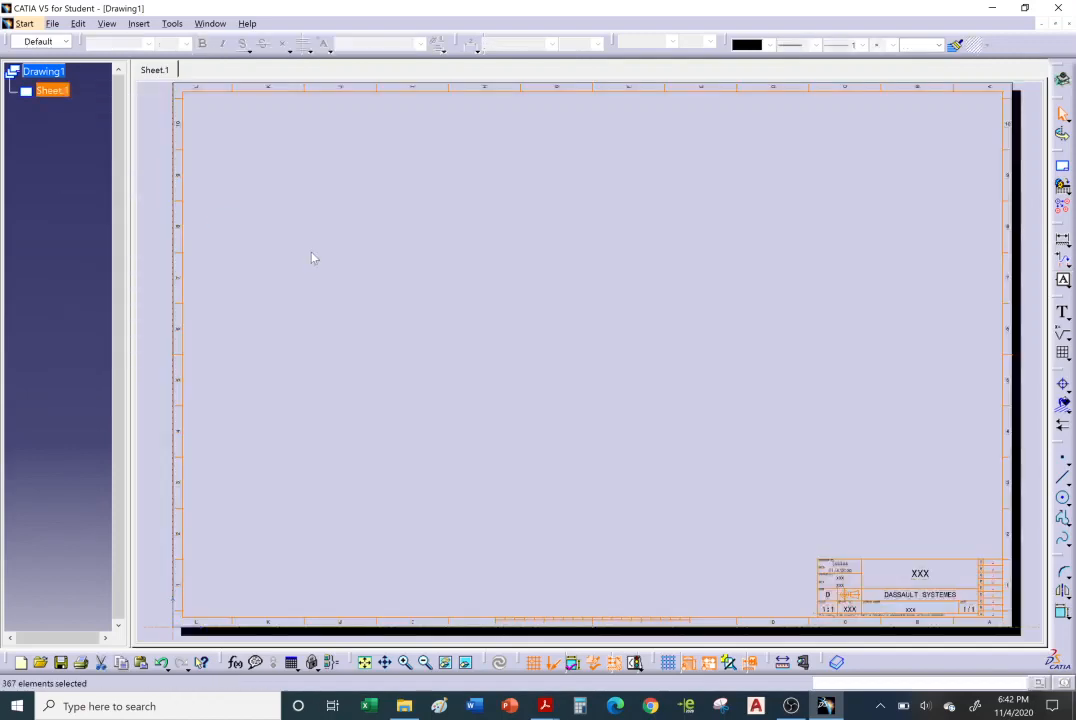
click(310, 253)
middle_drag(347, 252, 392, 281)
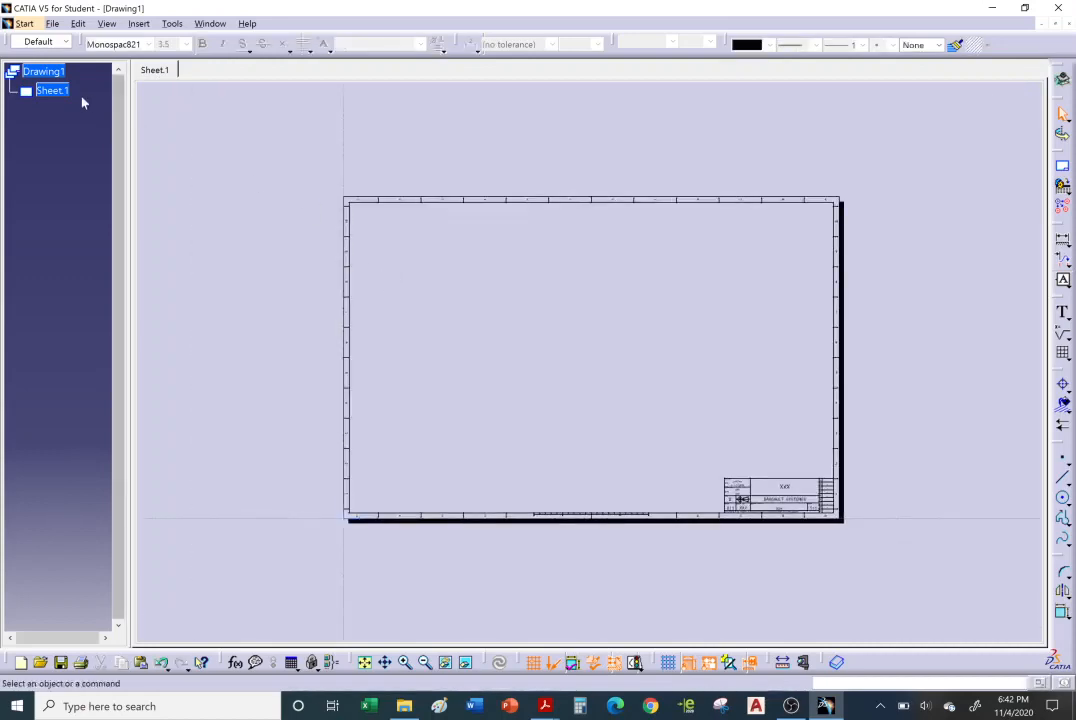
- Undo the paste of the frame and title block on Sheet.1
right_click(50, 91)
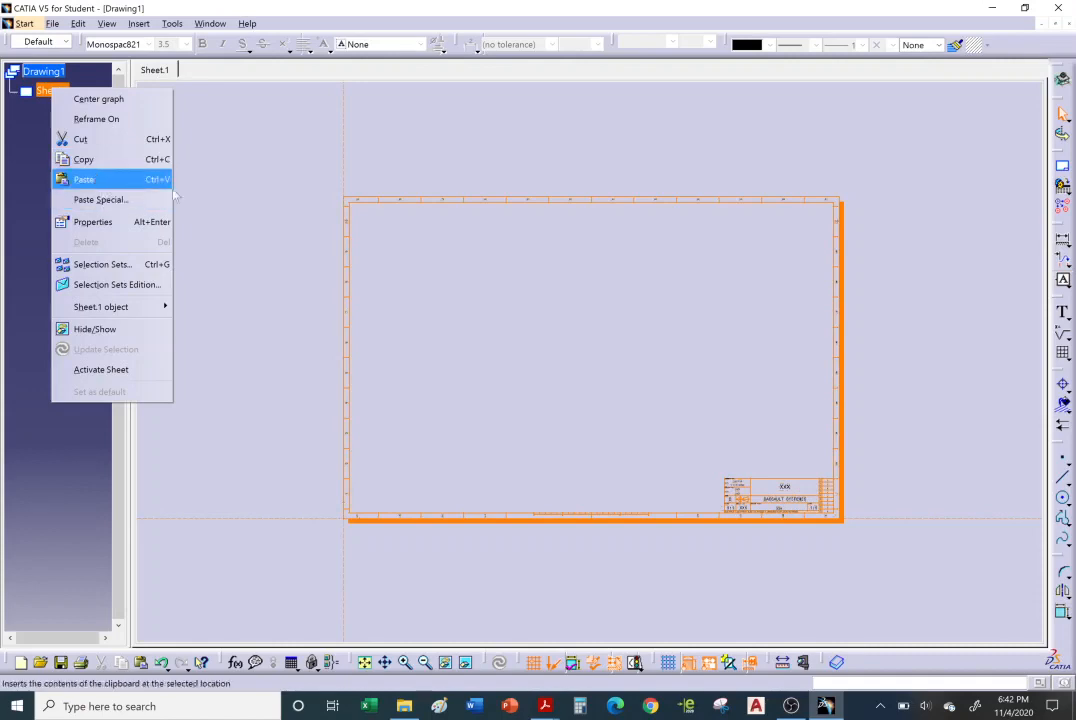
click(576, 287)
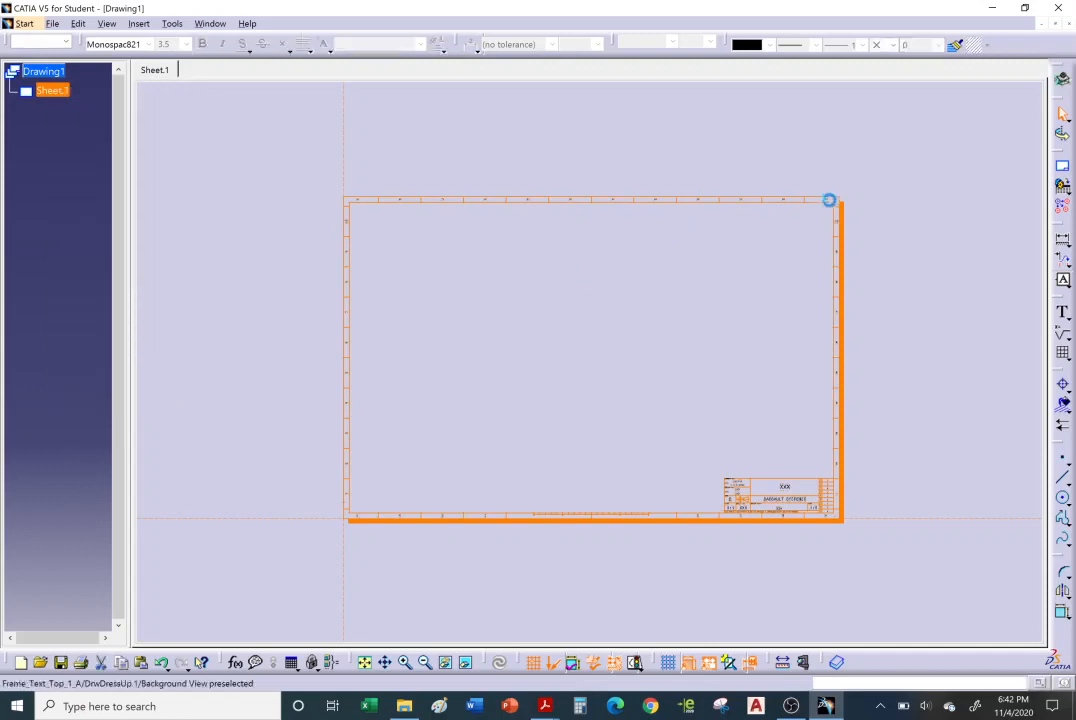
click(289, 148)
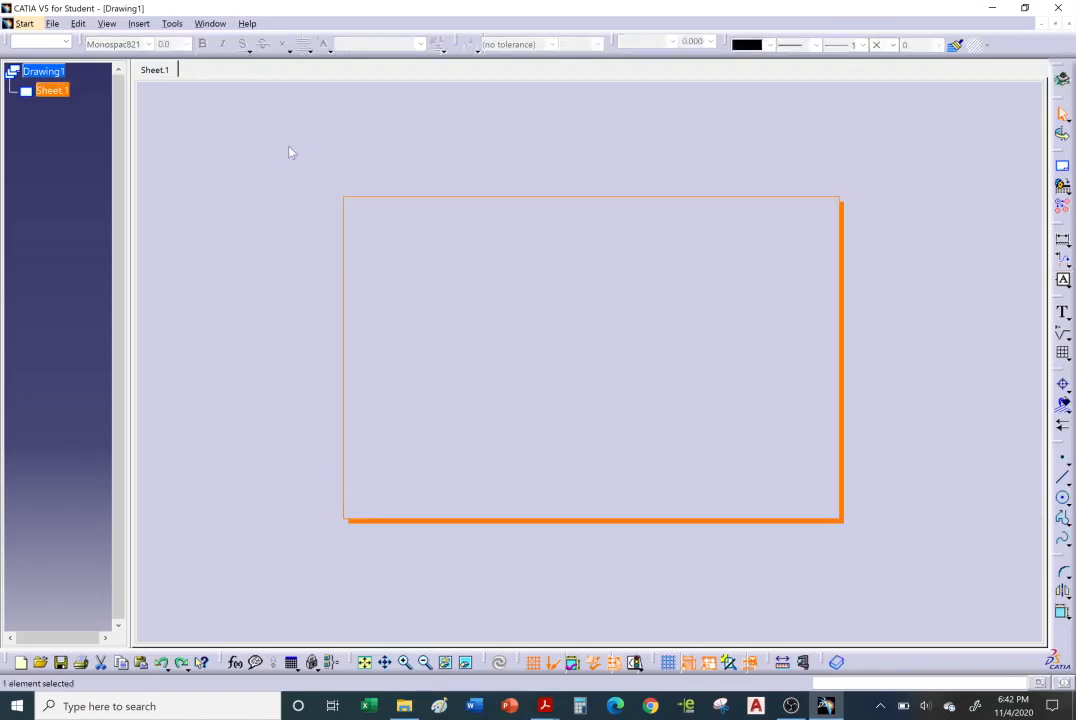
- Paste the copied frame and title block into Sheet.1 of Drawing1 using Paste Special, as specified in the drawing document
right_click(53, 92)
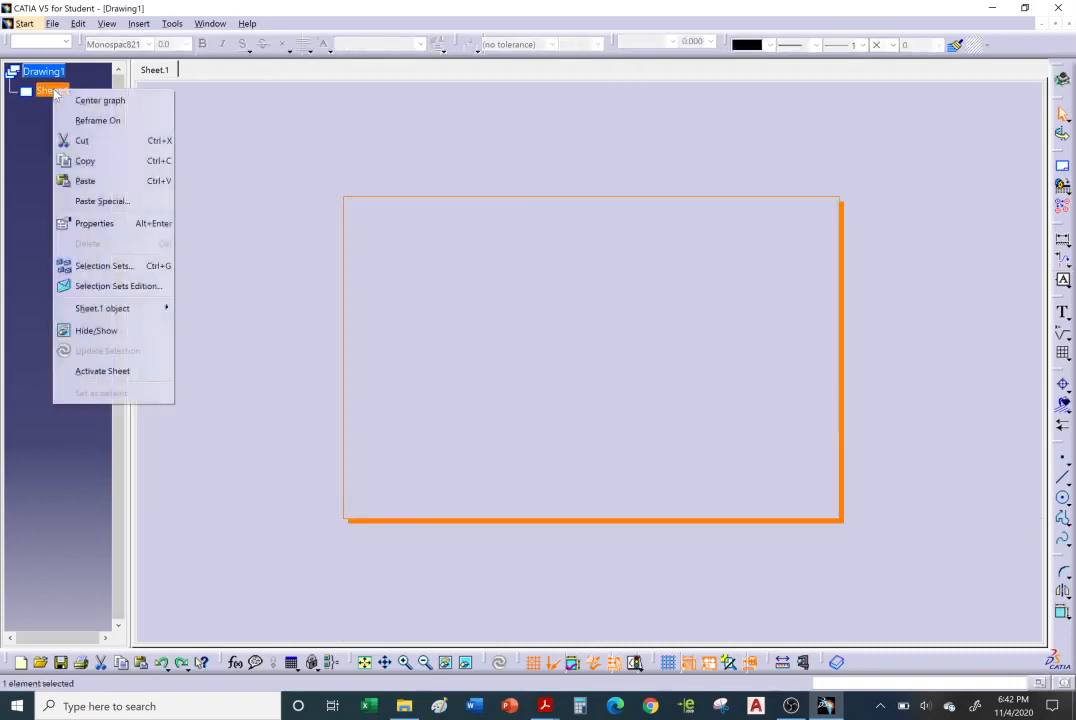
click(101, 205)
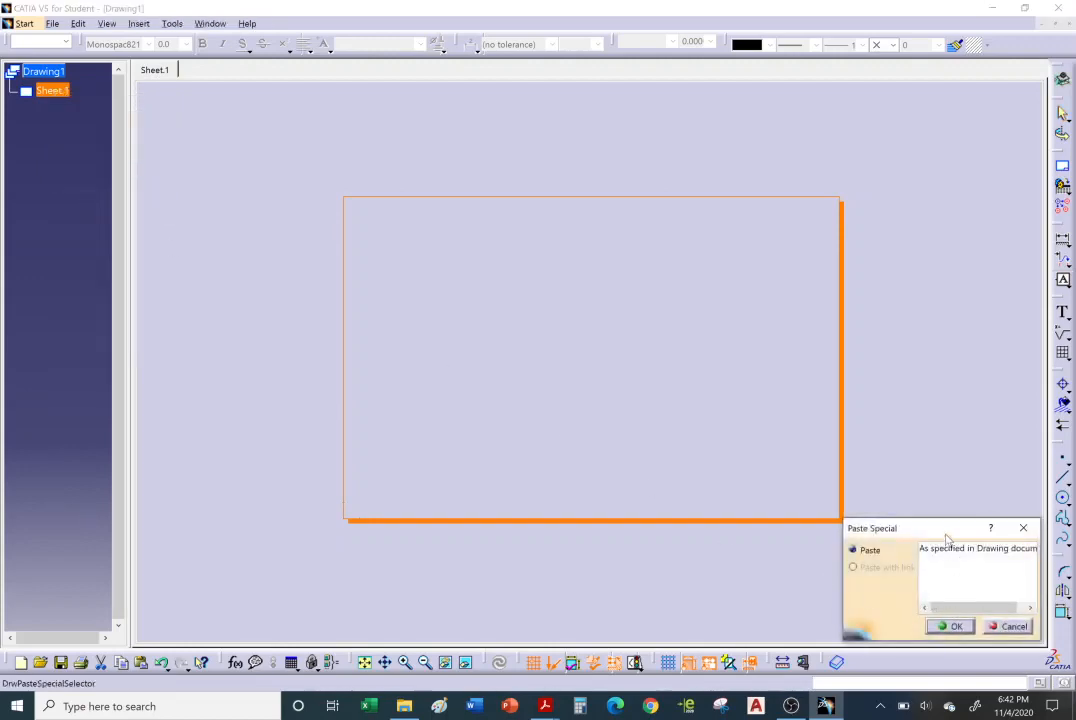
drag(948, 538, 518, 251)
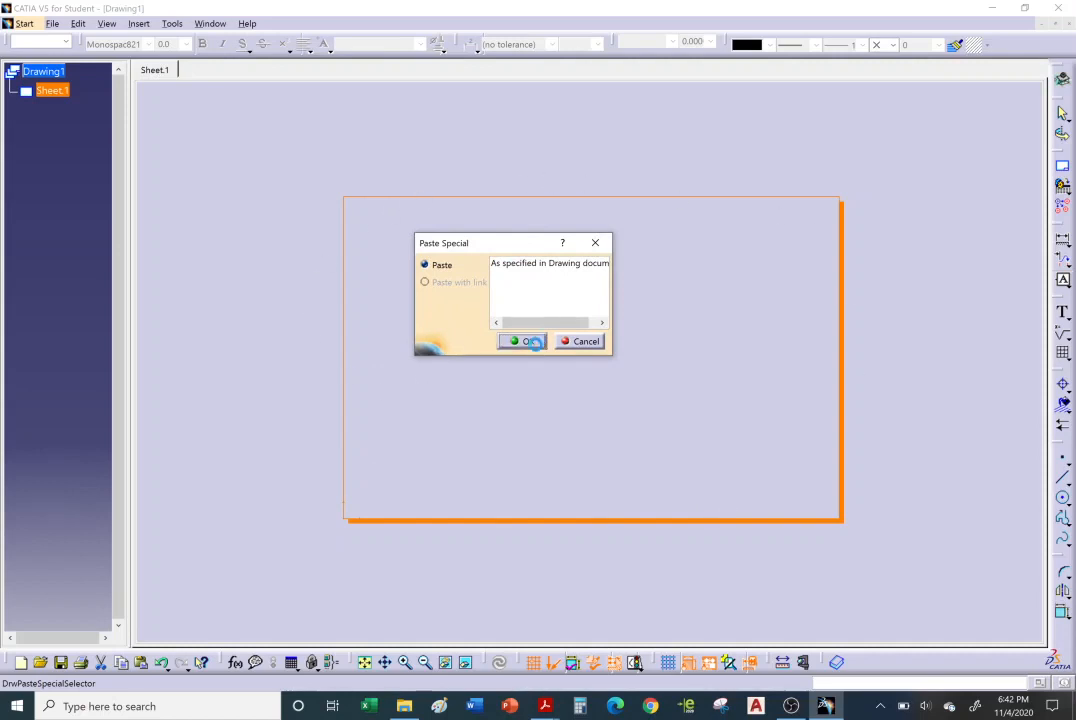
click(521, 341)
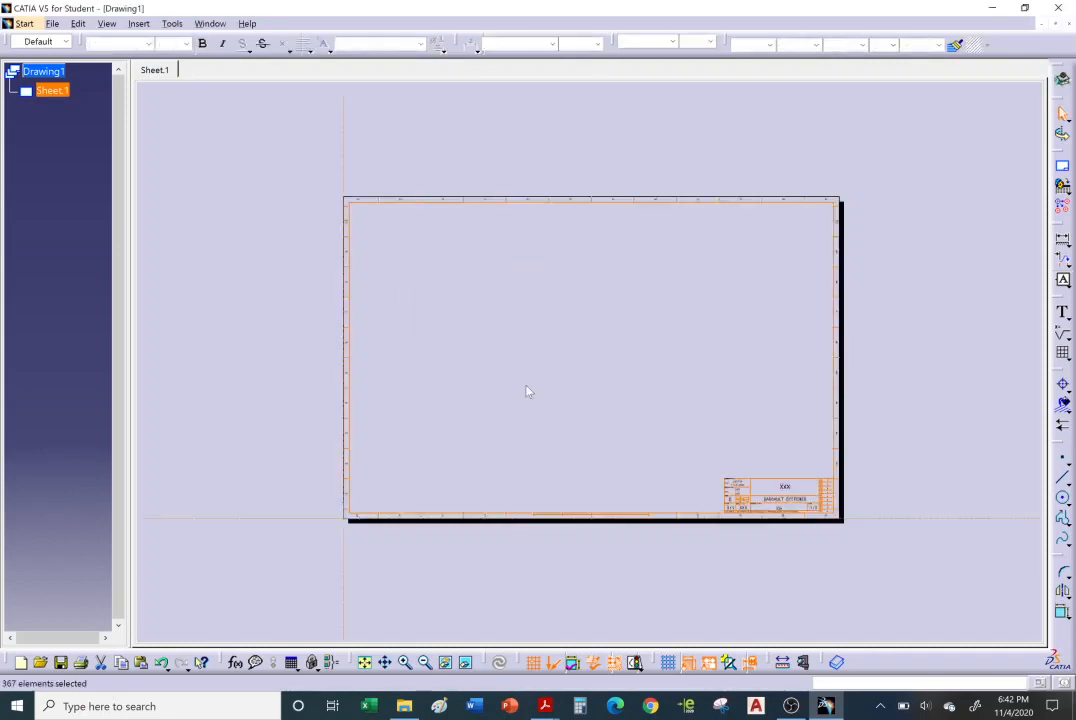
click(597, 333)
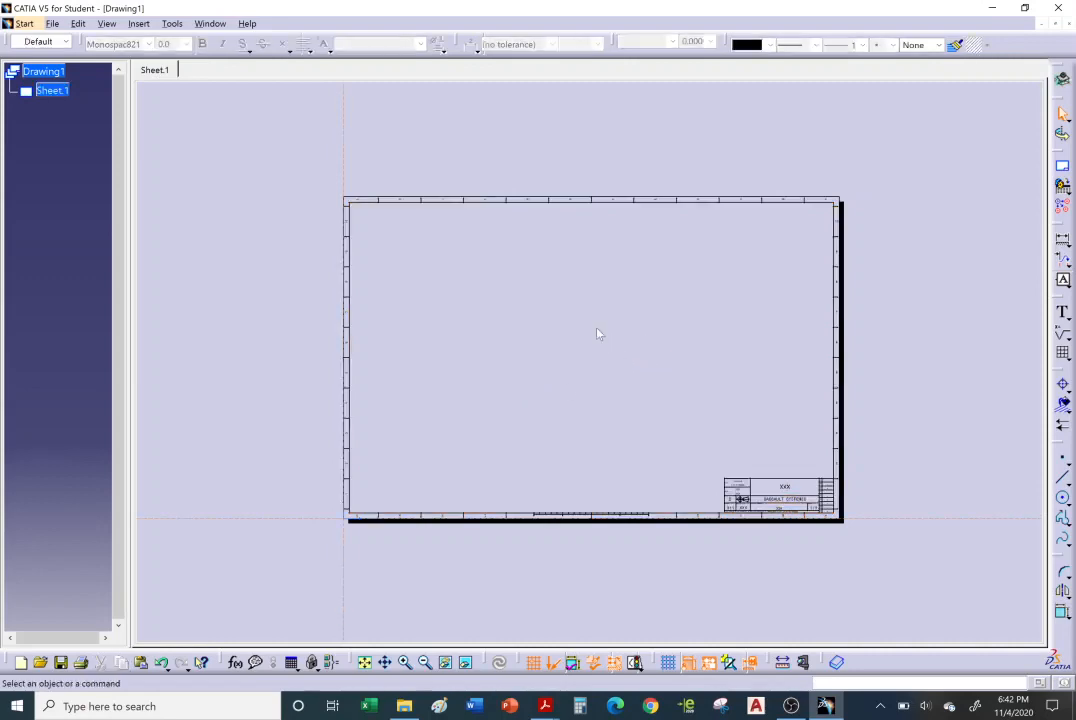
- Close the D Size Drawing Template without saving its changes, and return to Drawing1
click(209, 23)
click(268, 164)
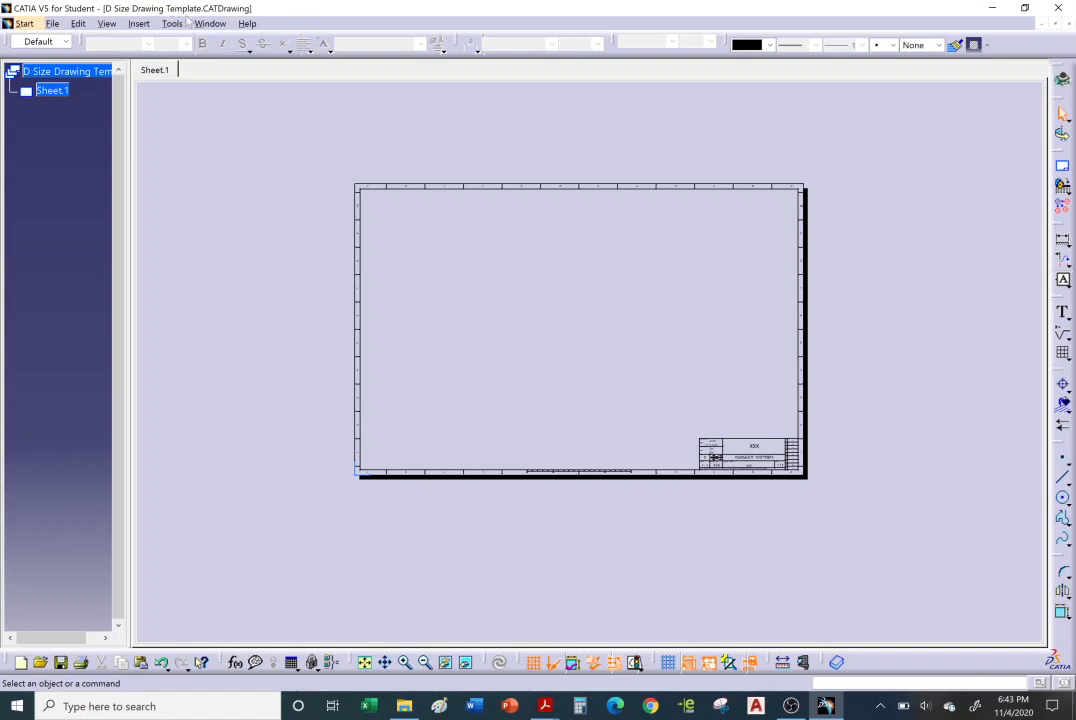
click(1057, 36)
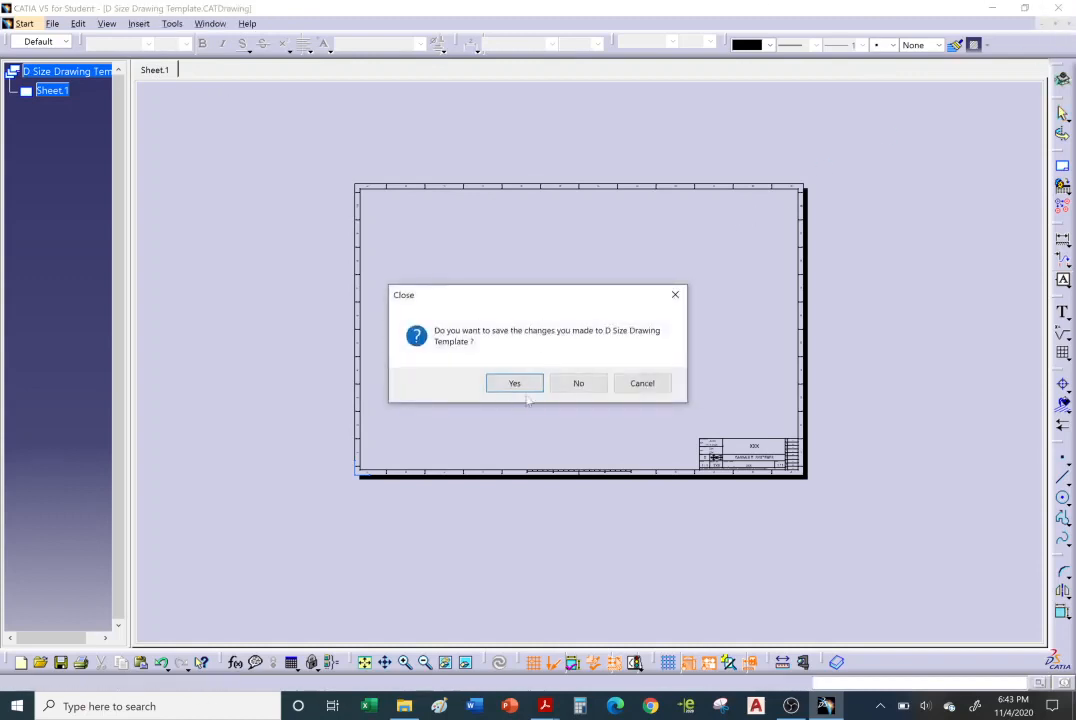
click(580, 386)
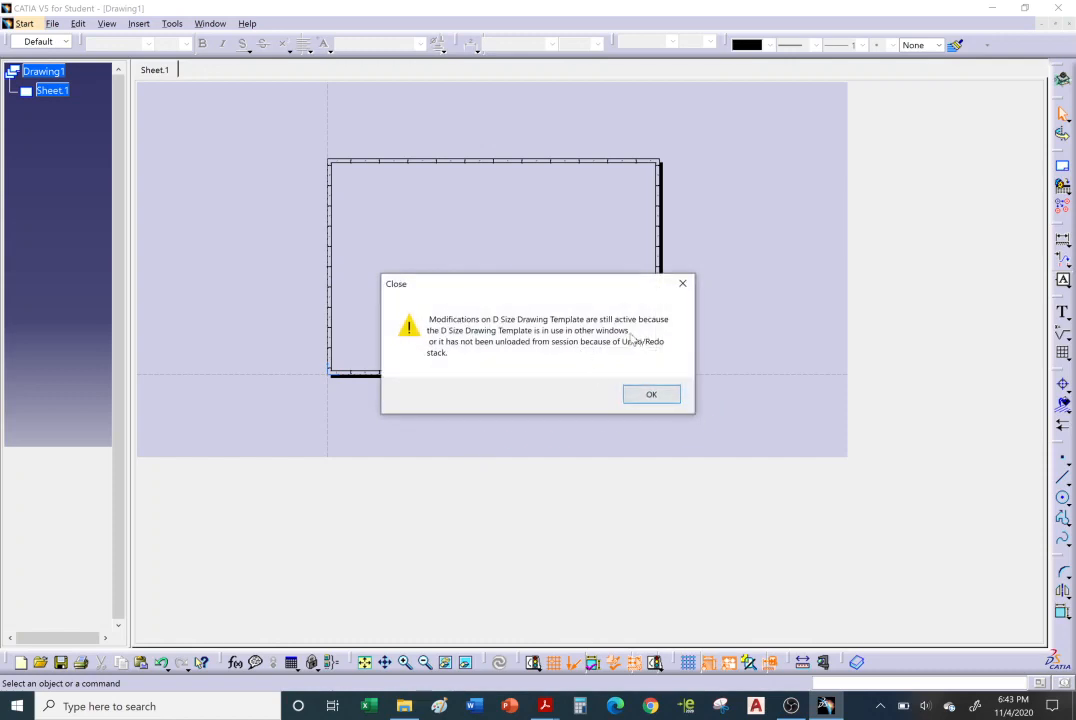
click(651, 395)
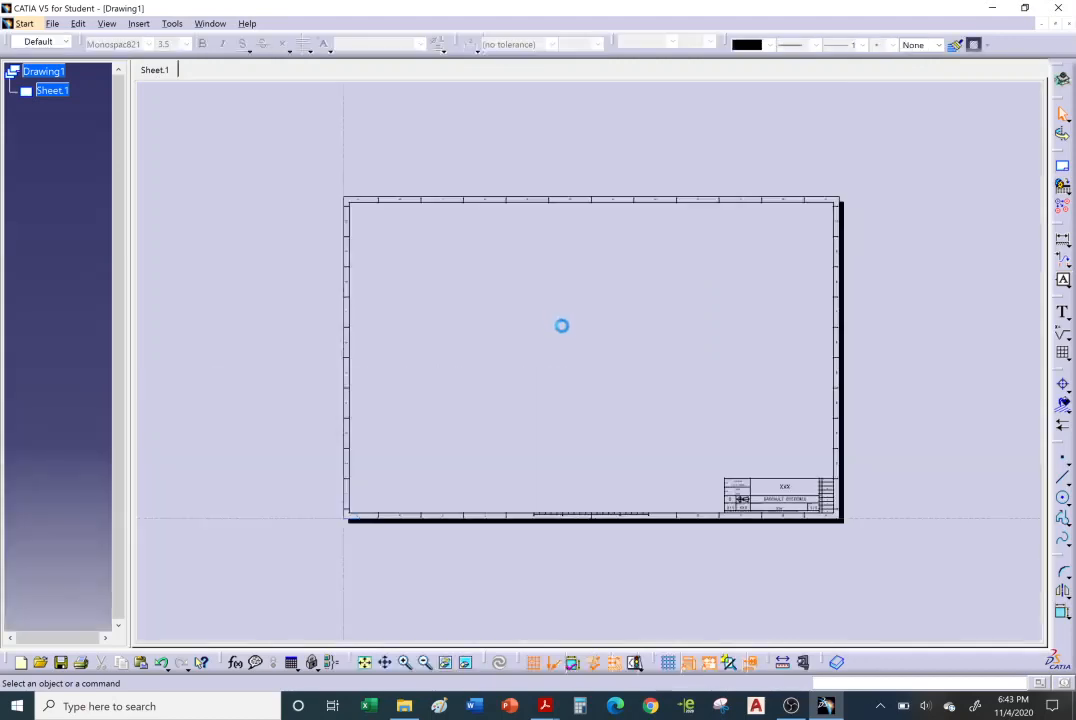
- Examine the fields of the pasted title block on Sheet.1
mouse_move(675, 445)
middle_down()
mouse_move(576, 305)
mouse_move(578, 215)
middle_up()
mouse_move(738, 428)
middle_down()
mouse_move(665, 420)
mouse_move(678, 342)
middle_up()
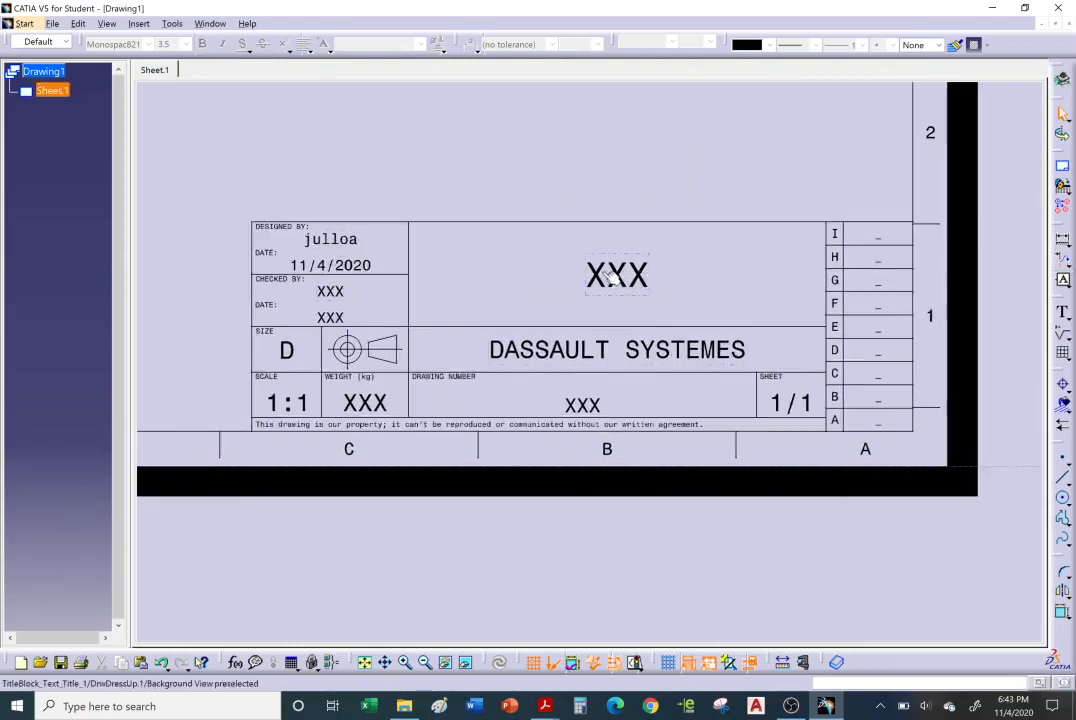
middle_drag(519, 269, 552, 288)
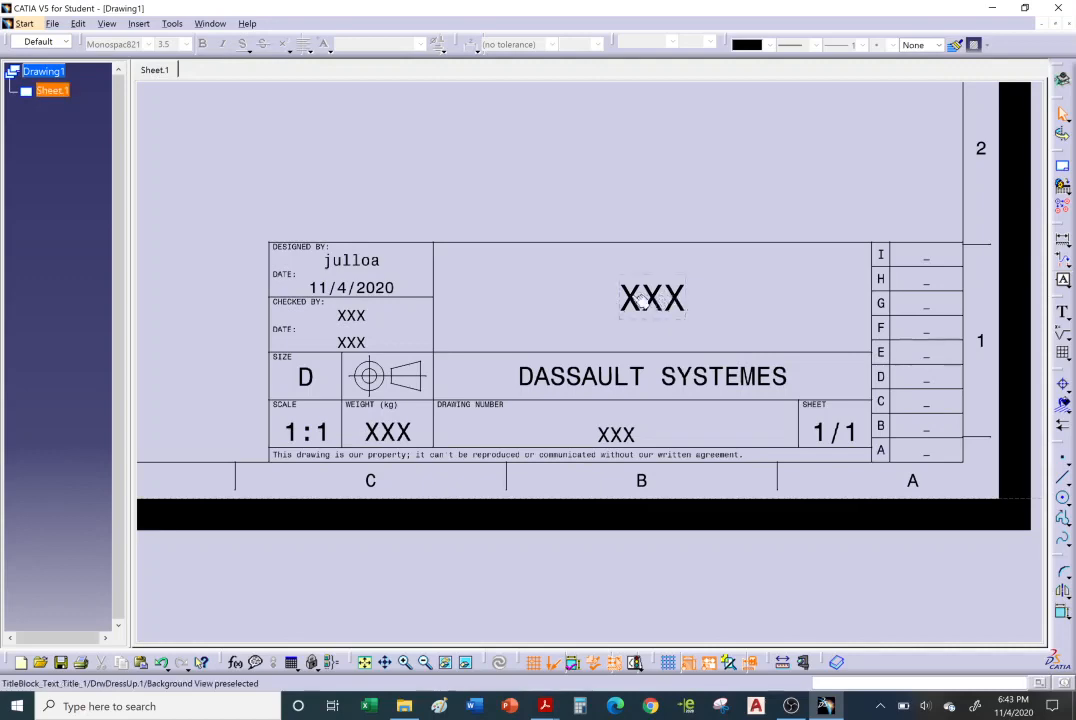
key(ctrl+Page_Down)
scroll(555, 321, down, 1)
mouse_move(429, 239)
middle_down()
mouse_move(572, 315)
mouse_move(536, 271)
mouse_move(563, 254)
mouse_move(552, 276)
middle_up()
scroll(525, 288, down, 5)
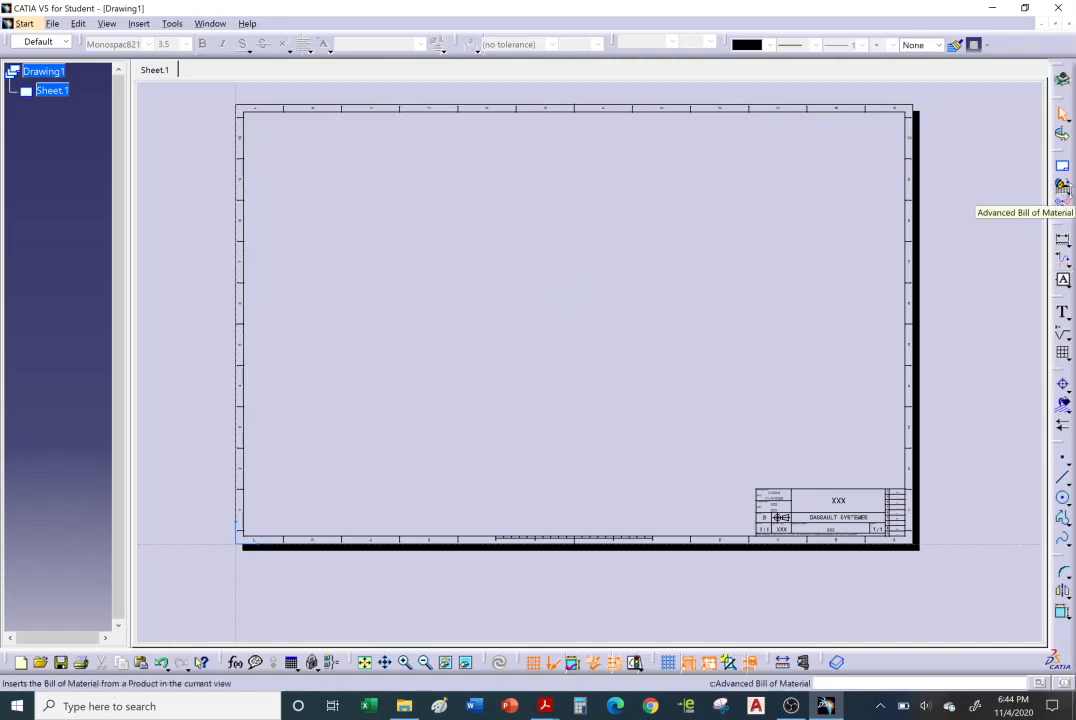
- Insert an Advanced Bill of Material for MOTOR BASE TOP ASSY in the Default style near the sheet's right edge
click(1063, 196)
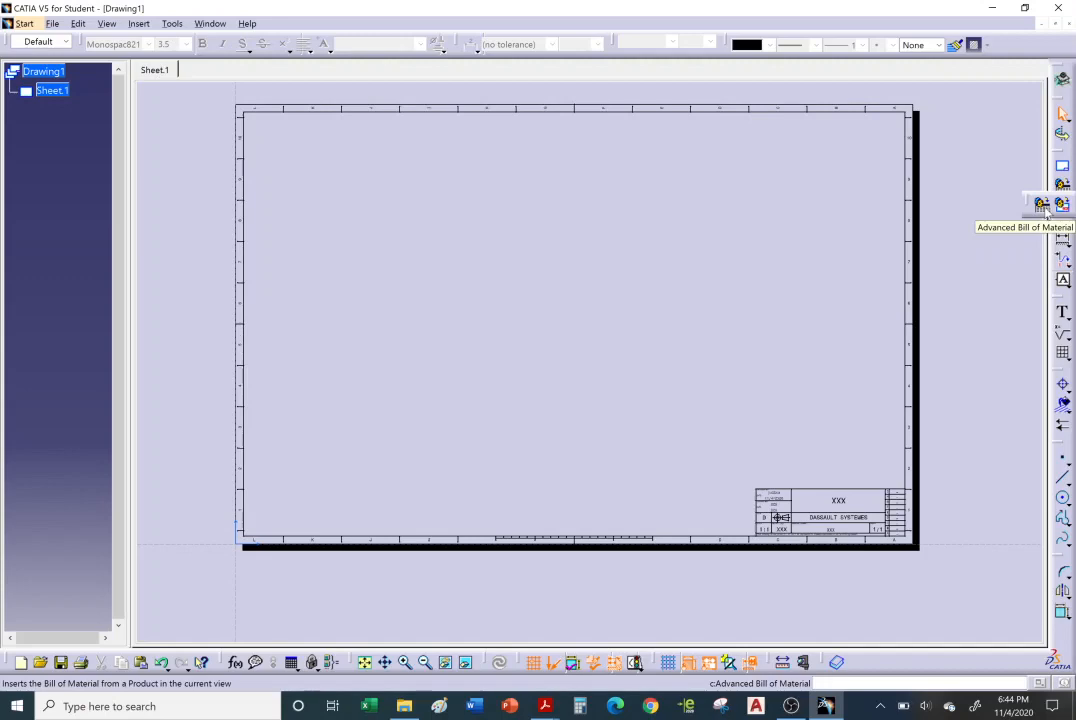
click(1042, 205)
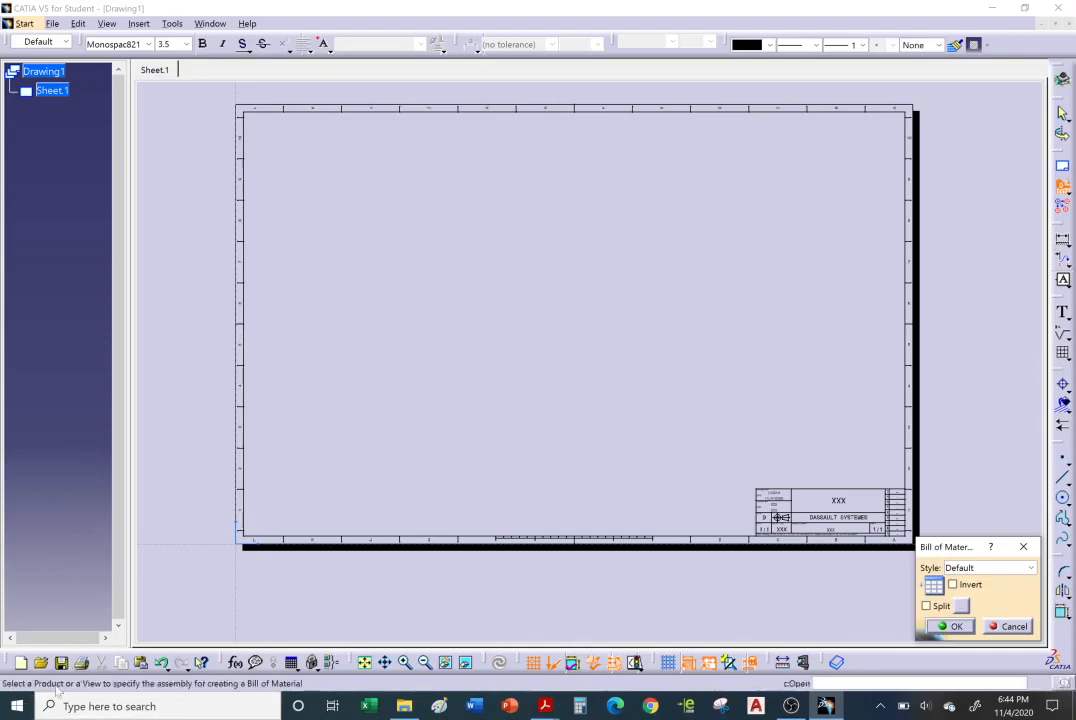
click(210, 24)
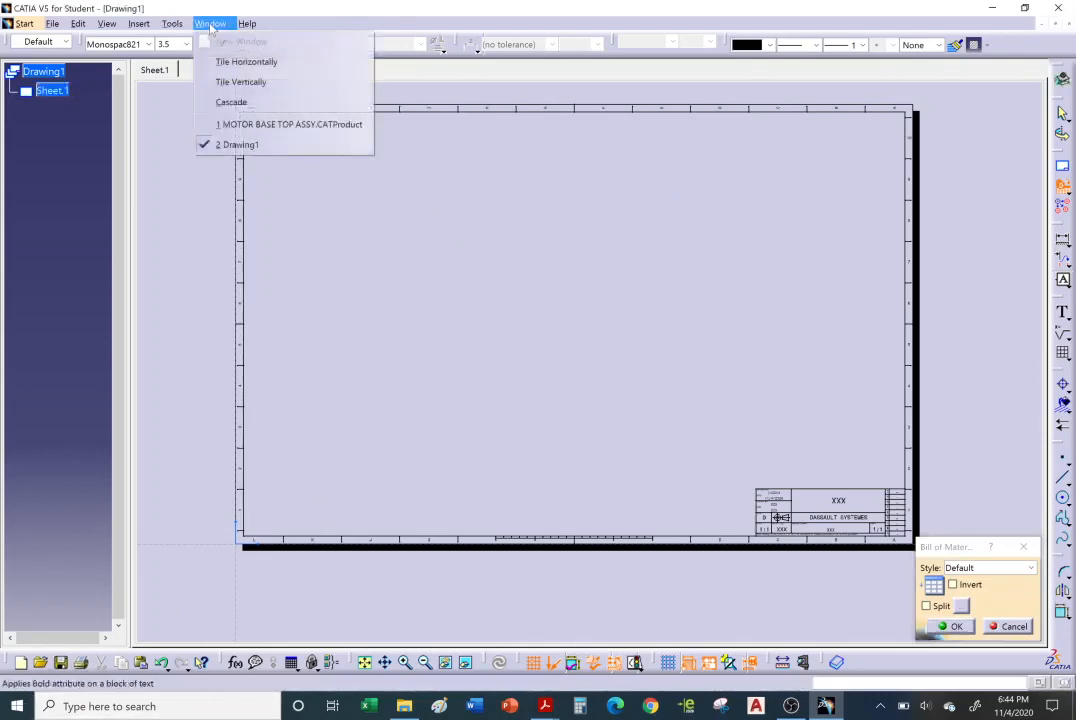
click(276, 124)
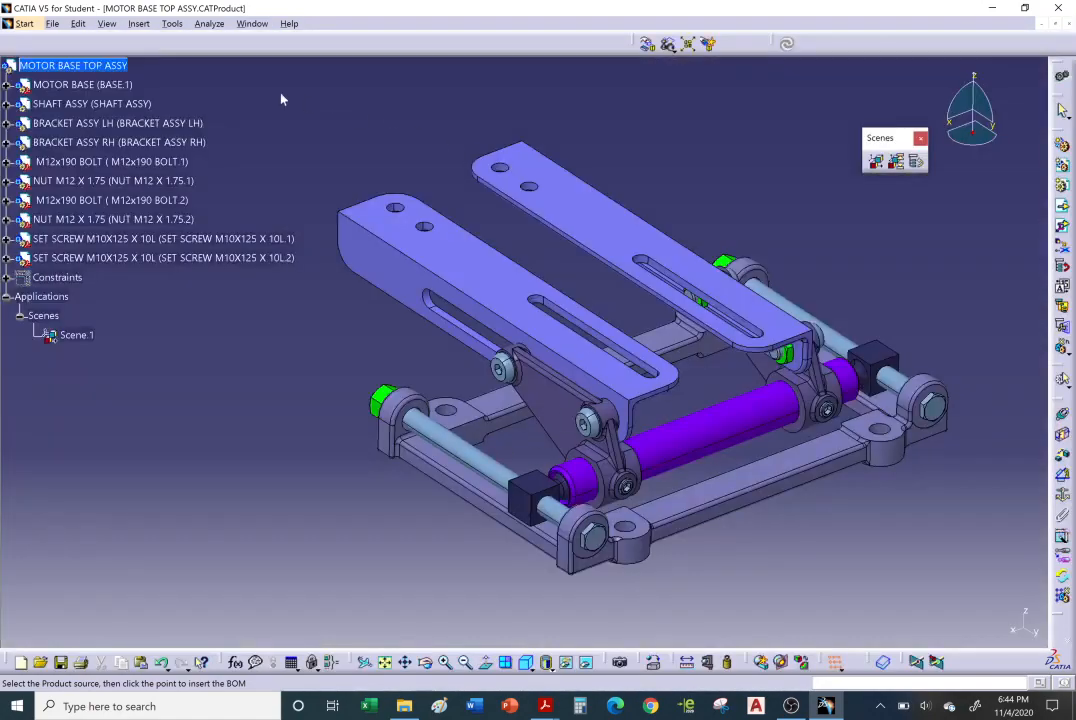
click(104, 66)
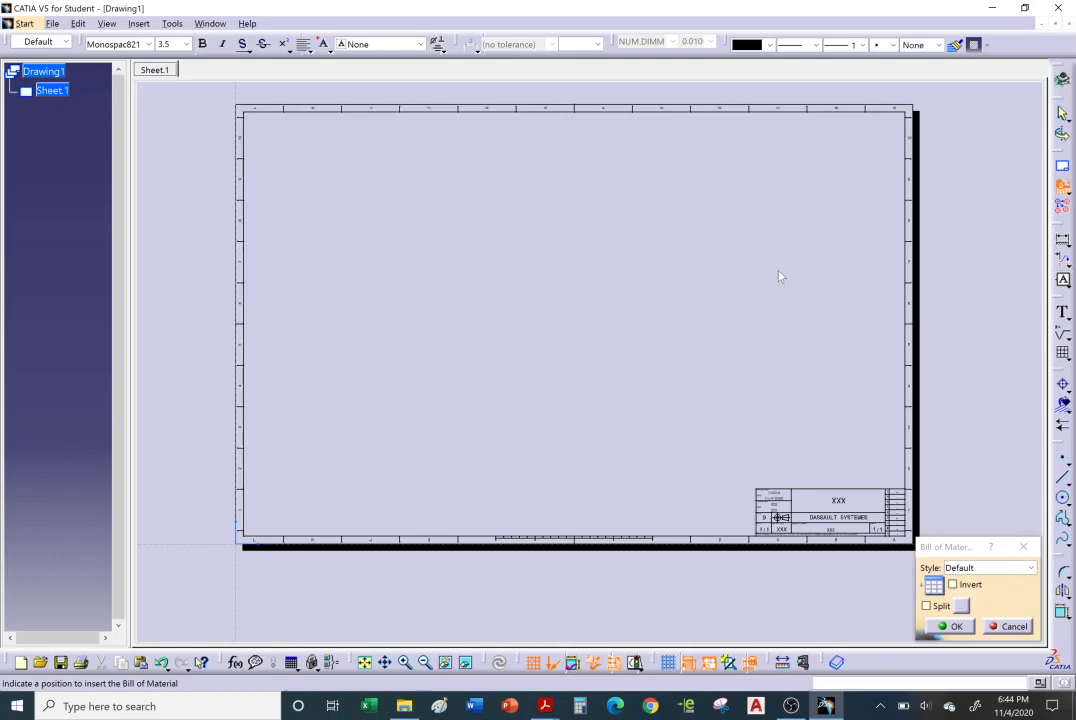
click(730, 245)
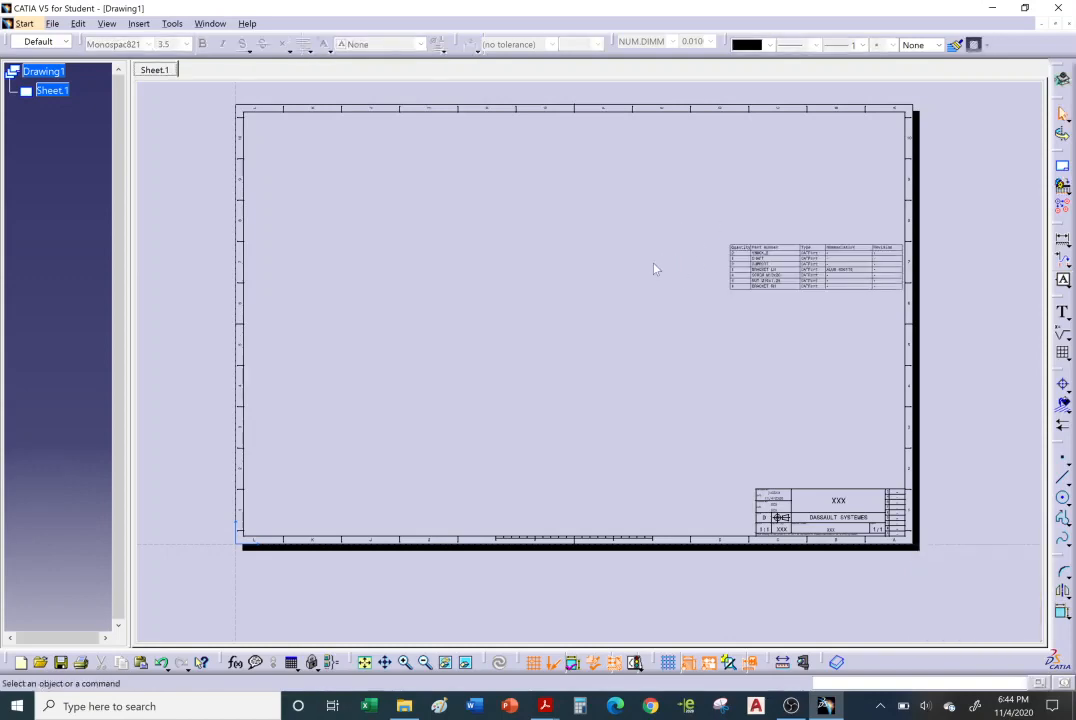
- Move the bill of material table to just above the title block
mouse_move(804, 320)
middle_down()
mouse_move(653, 348)
mouse_move(670, 288)
middle_up()
middle_drag(665, 346, 566, 495)
middle_drag(611, 293, 643, 413)
click(645, 443)
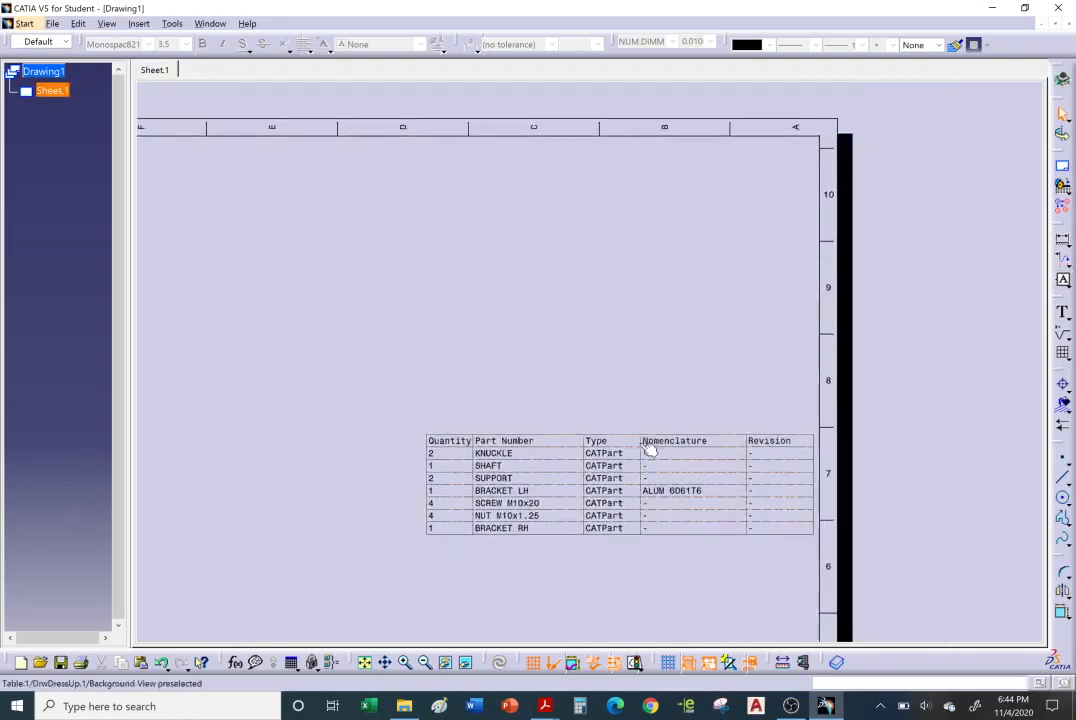
mouse_move(639, 440)
mouse_down()
mouse_move(629, 418)
mouse_move(631, 180)
mouse_move(651, 185)
mouse_move(642, 182)
mouse_move(615, 318)
mouse_move(603, 465)
mouse_up()
mouse_move(613, 506)
middle_down()
mouse_move(627, 331)
mouse_move(591, 409)
mouse_move(734, 415)
middle_up()
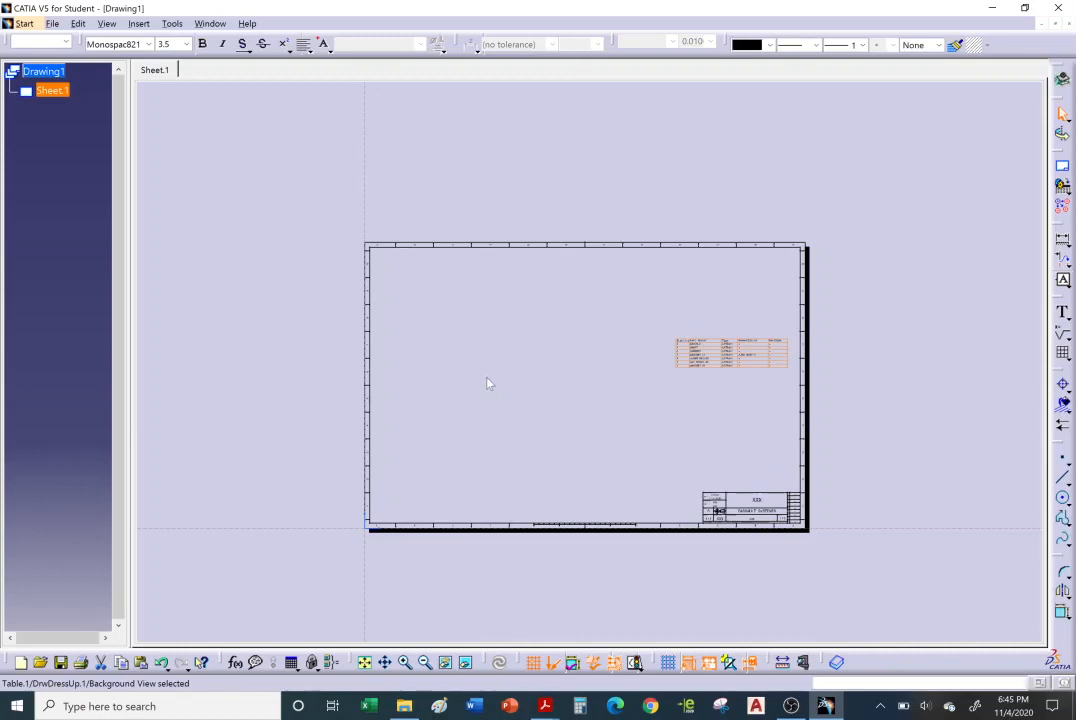
drag(725, 352, 732, 465)
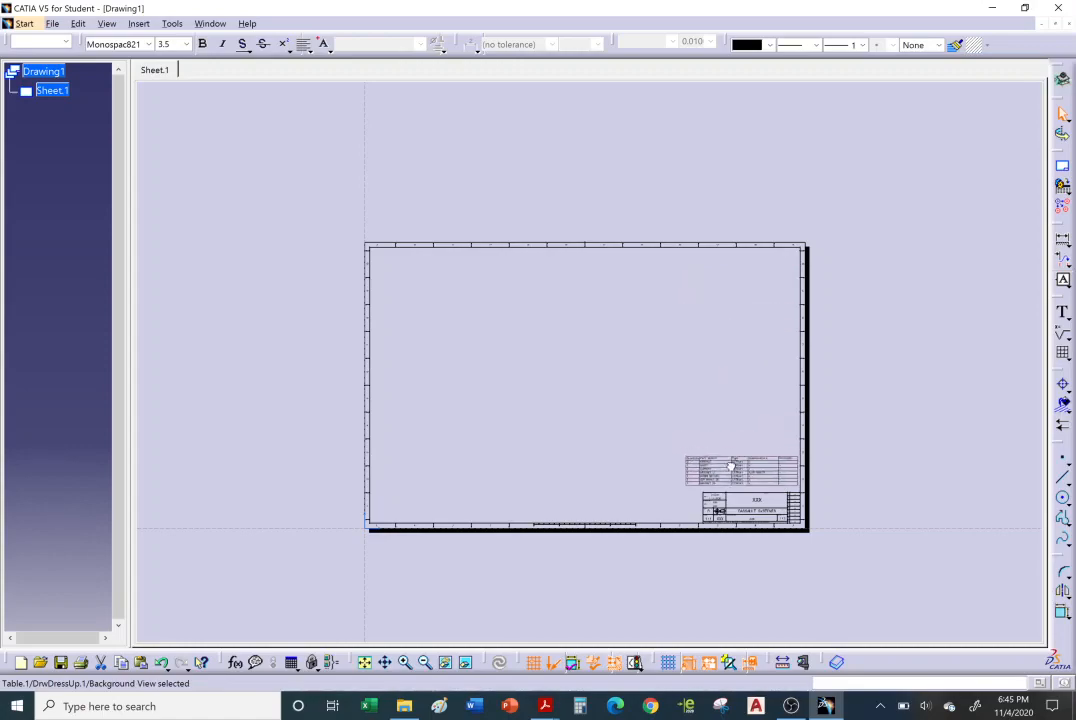
- Open the bill of material table for editing and narrow its Part Number, Nomenclature and Revision columns
mouse_move(806, 502)
middle_down()
mouse_move(762, 427)
mouse_move(749, 358)
mouse_move(752, 403)
mouse_move(775, 372)
mouse_move(706, 422)
middle_up()
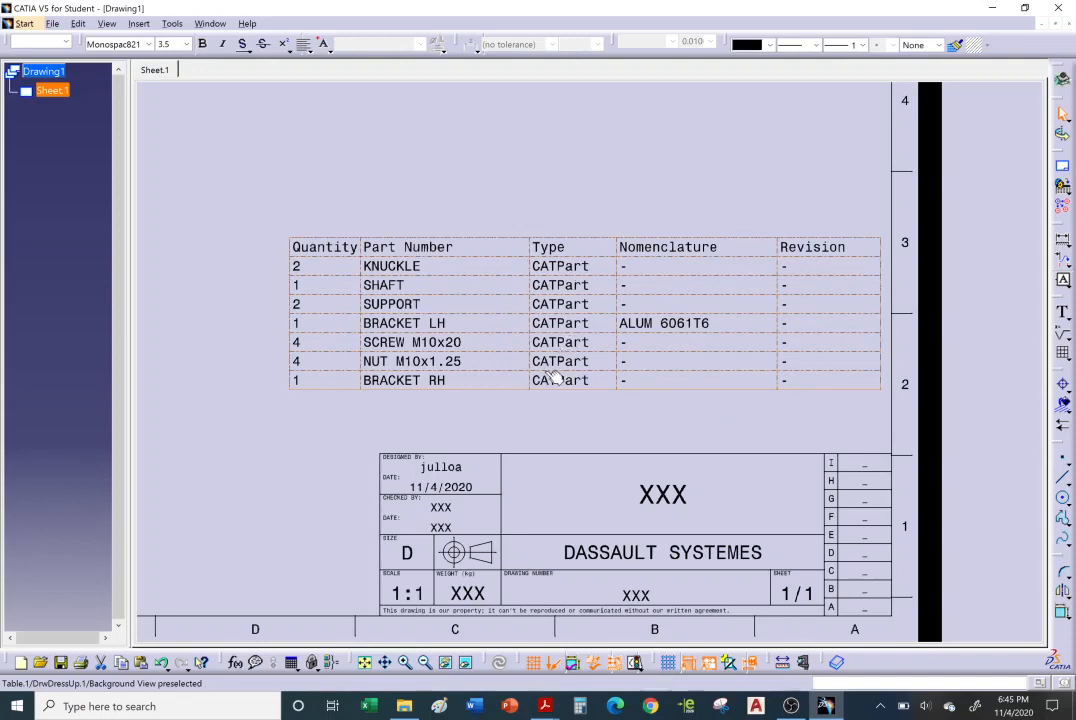
click(745, 281)
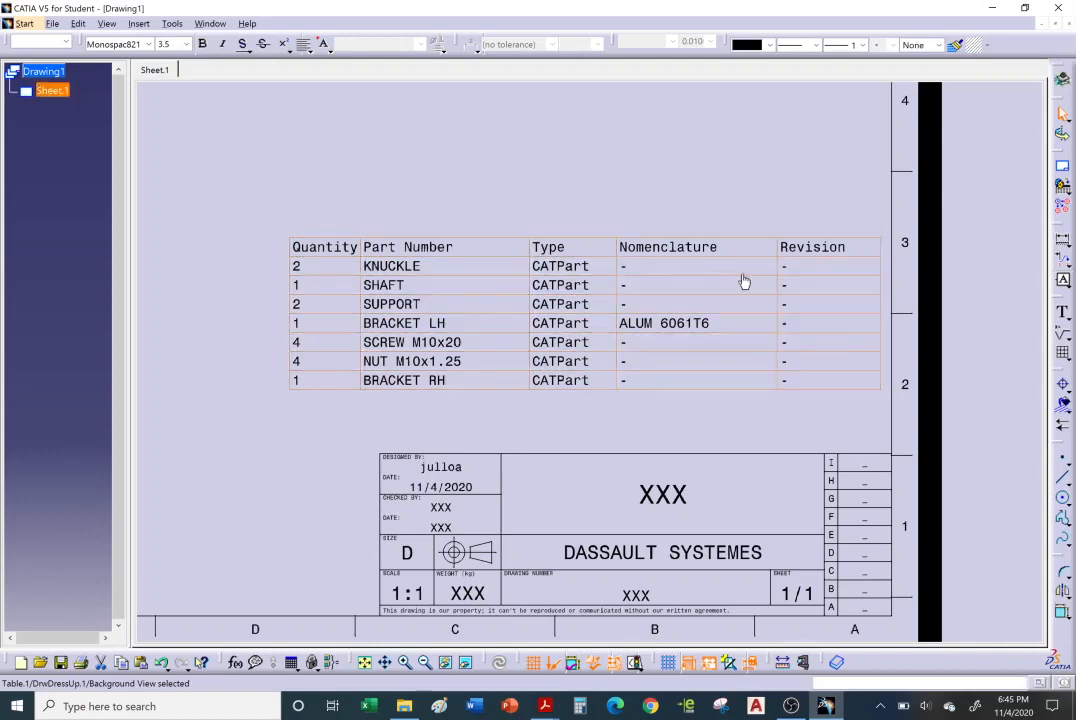
double_click(745, 281)
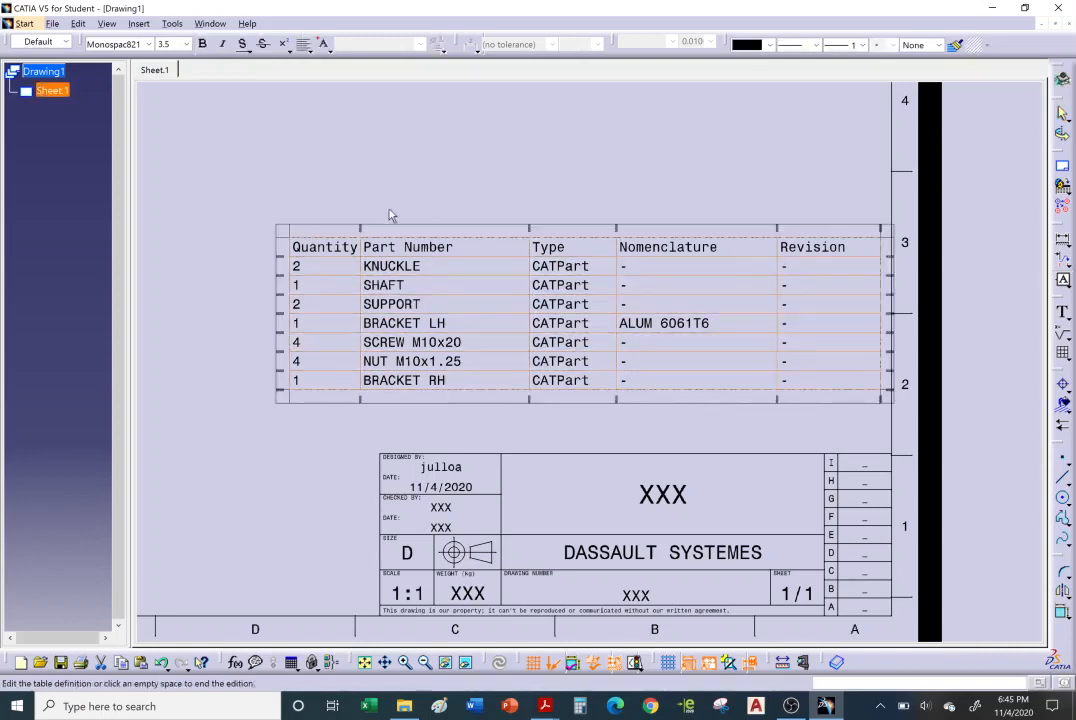
drag(532, 236, 486, 233)
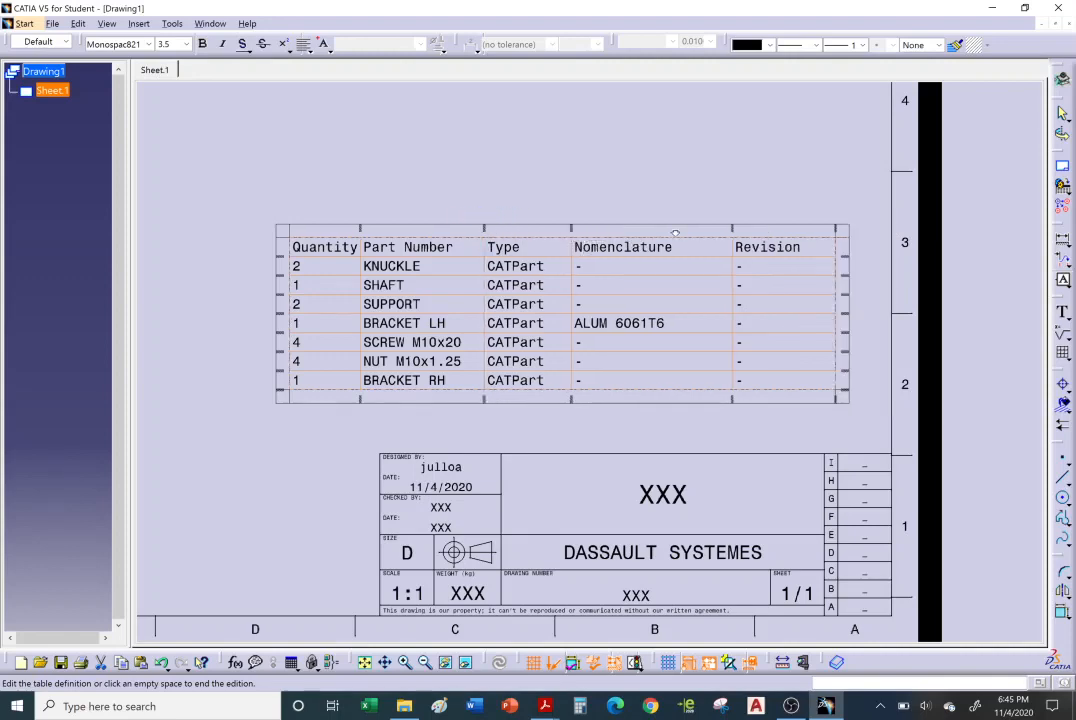
drag(732, 238, 699, 236)
drag(808, 235, 790, 236)
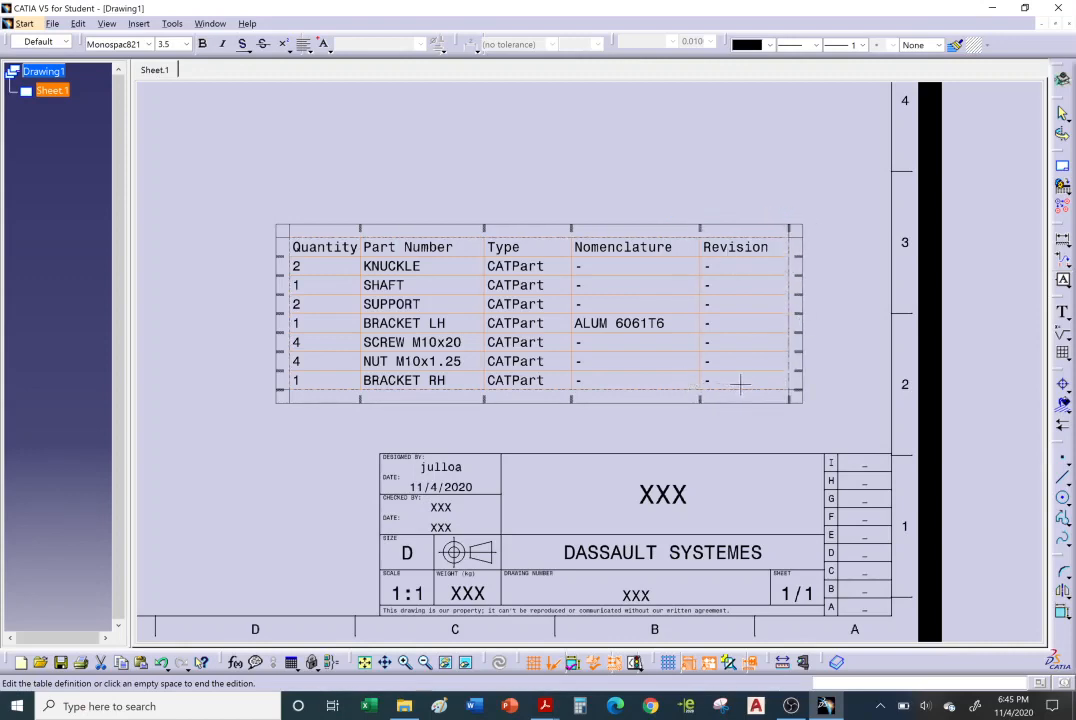
- Set the Nomenclature of the BRACKET RH row to "sdfsdfsdf" and finish editing the table
double_click(666, 377)
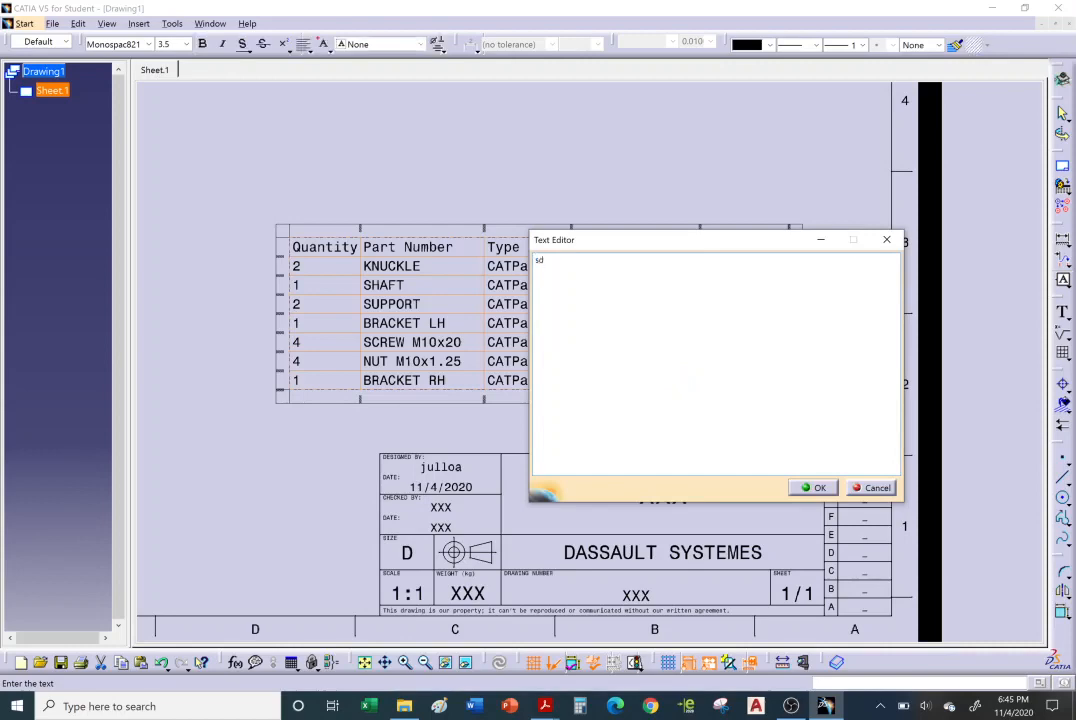
click(813, 488)
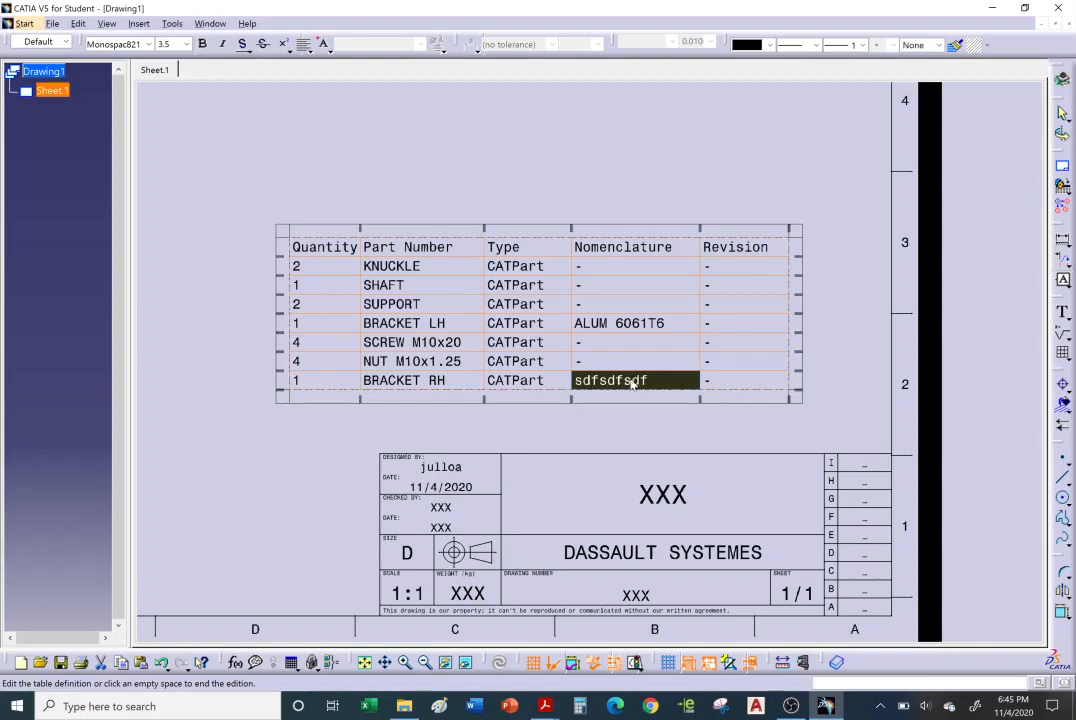
click(560, 420)
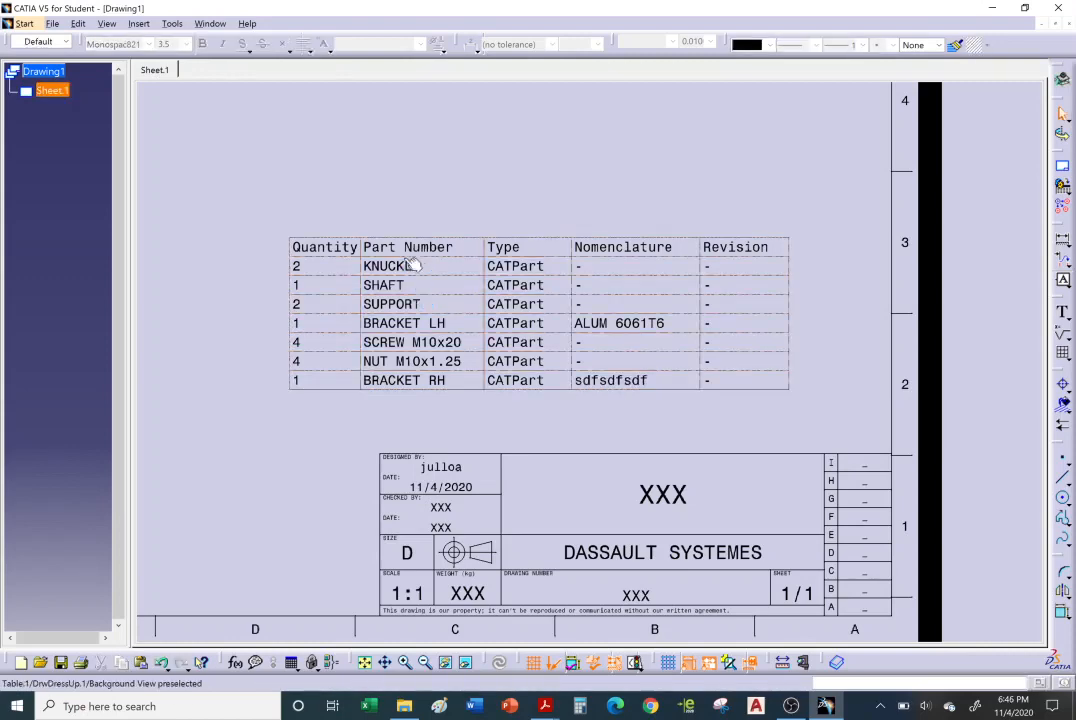
- Insert a standard Bill of Material for MOTOR BASE TOP ASSY near the sheet's upper-left corner
mouse_move(681, 317)
middle_down()
mouse_move(571, 294)
mouse_move(580, 385)
middle_up()
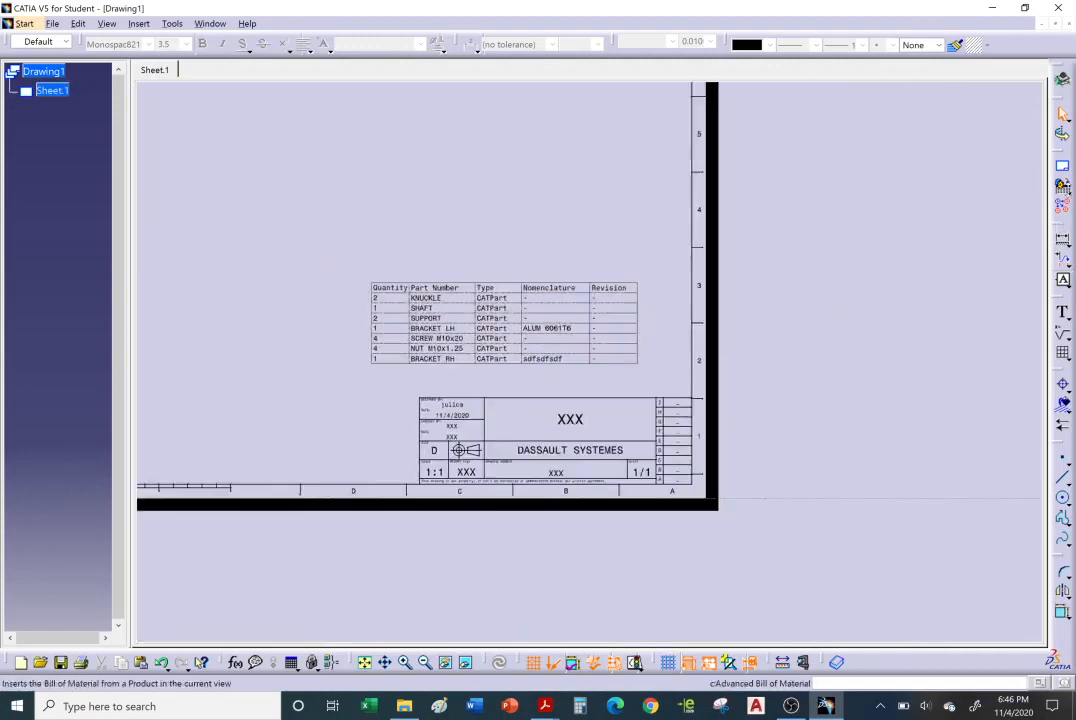
click(1066, 204)
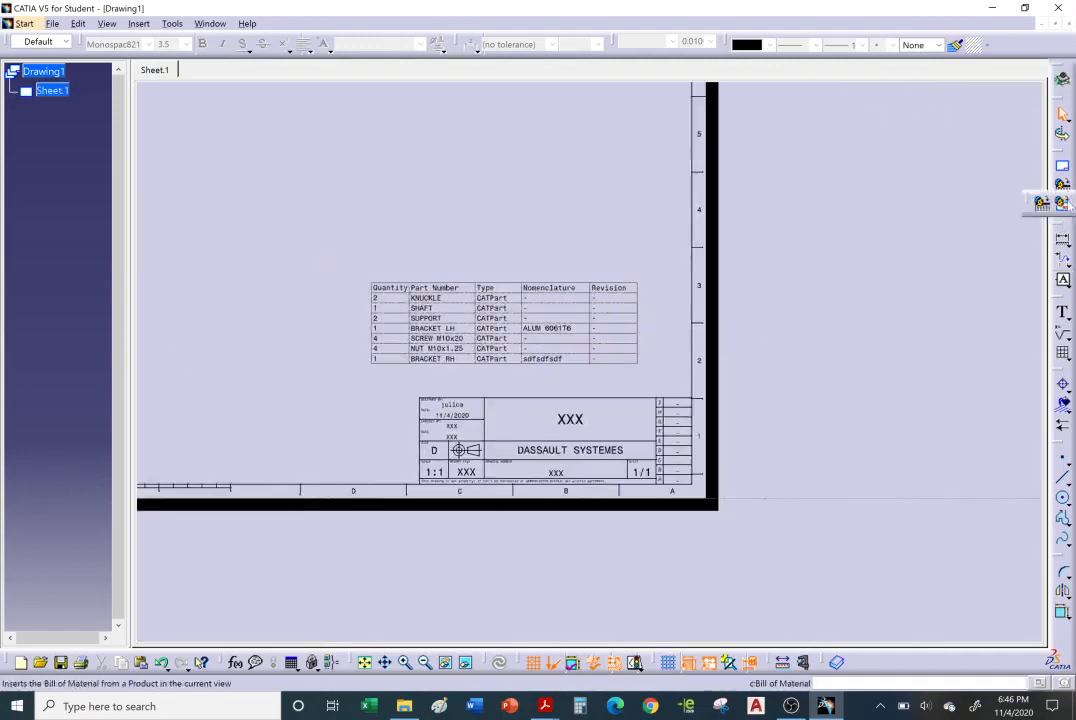
click(1064, 204)
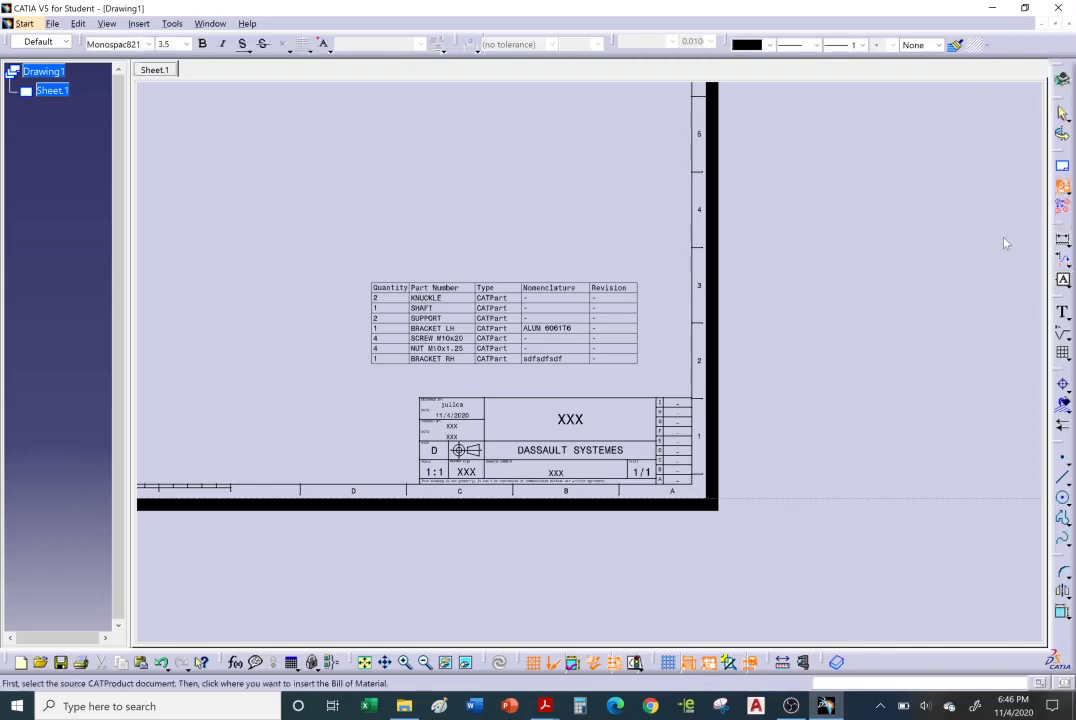
click(212, 24)
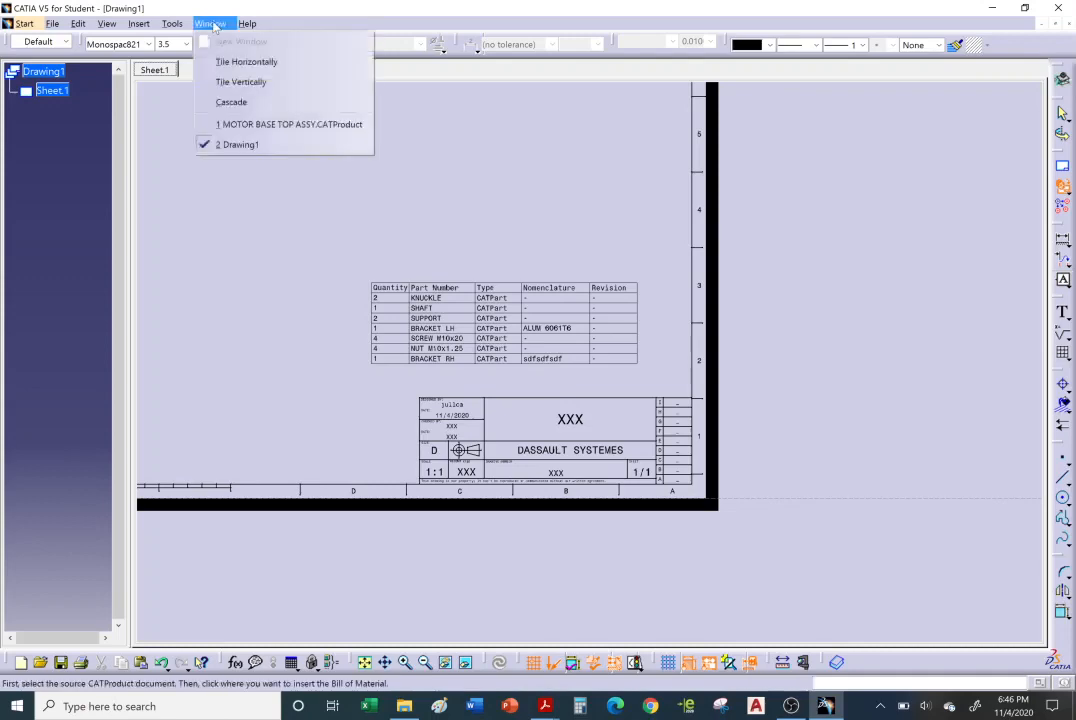
click(245, 124)
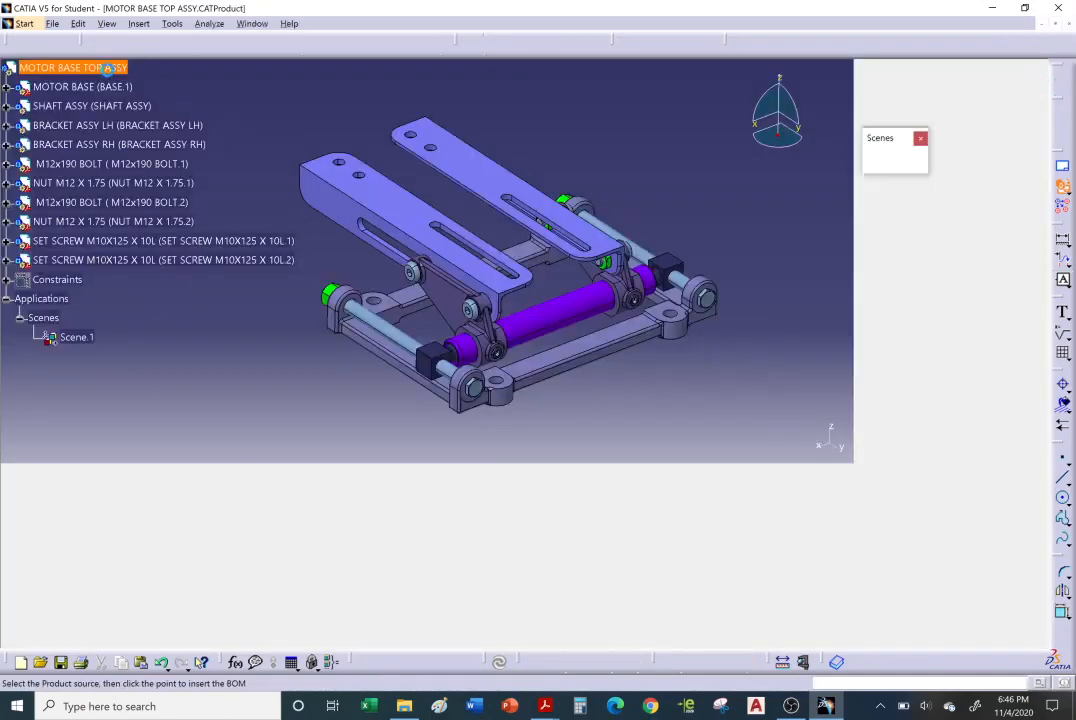
click(108, 66)
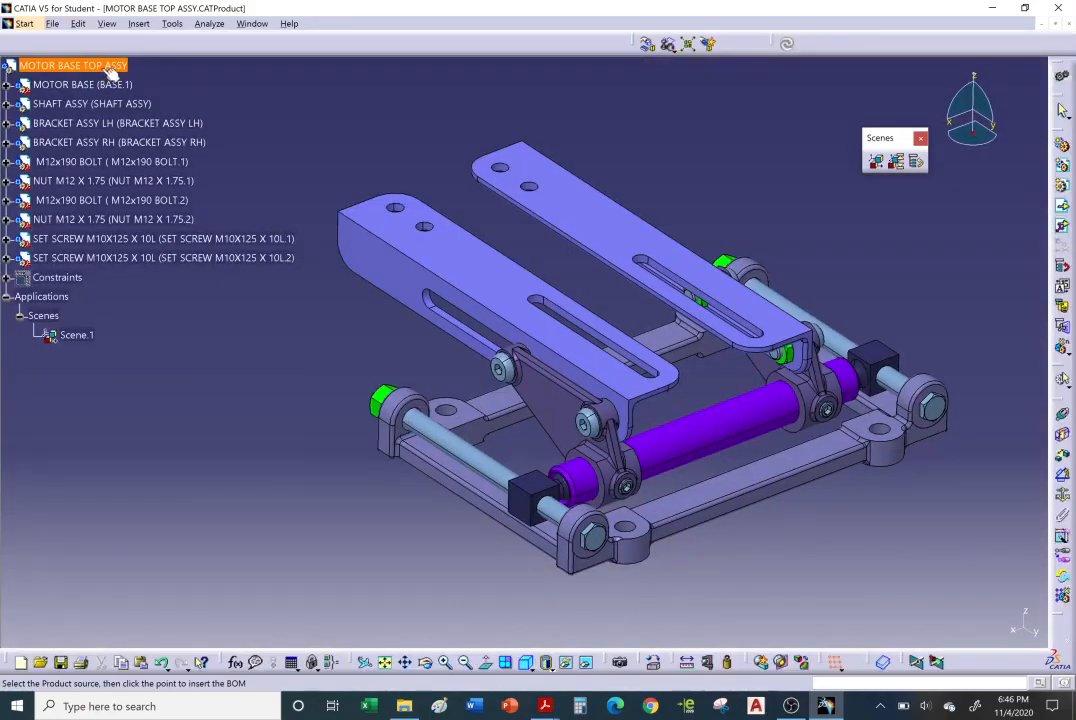
click(95, 65)
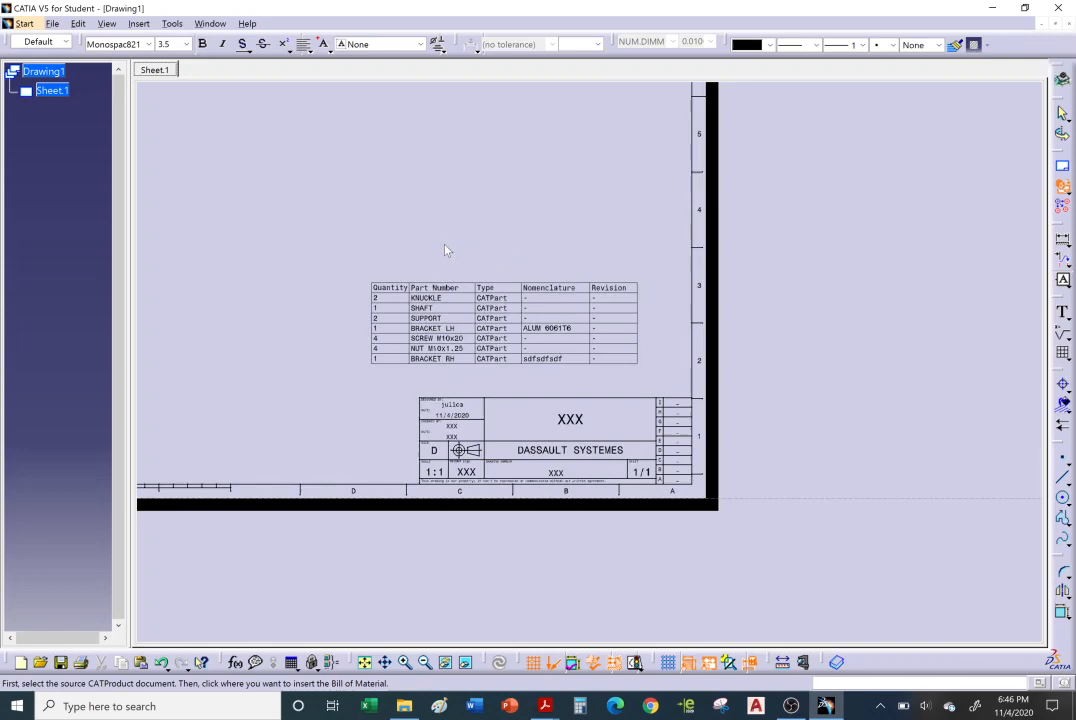
mouse_move(446, 250)
middle_down()
mouse_move(713, 298)
mouse_move(722, 342)
middle_up()
middle_drag(417, 210, 571, 302)
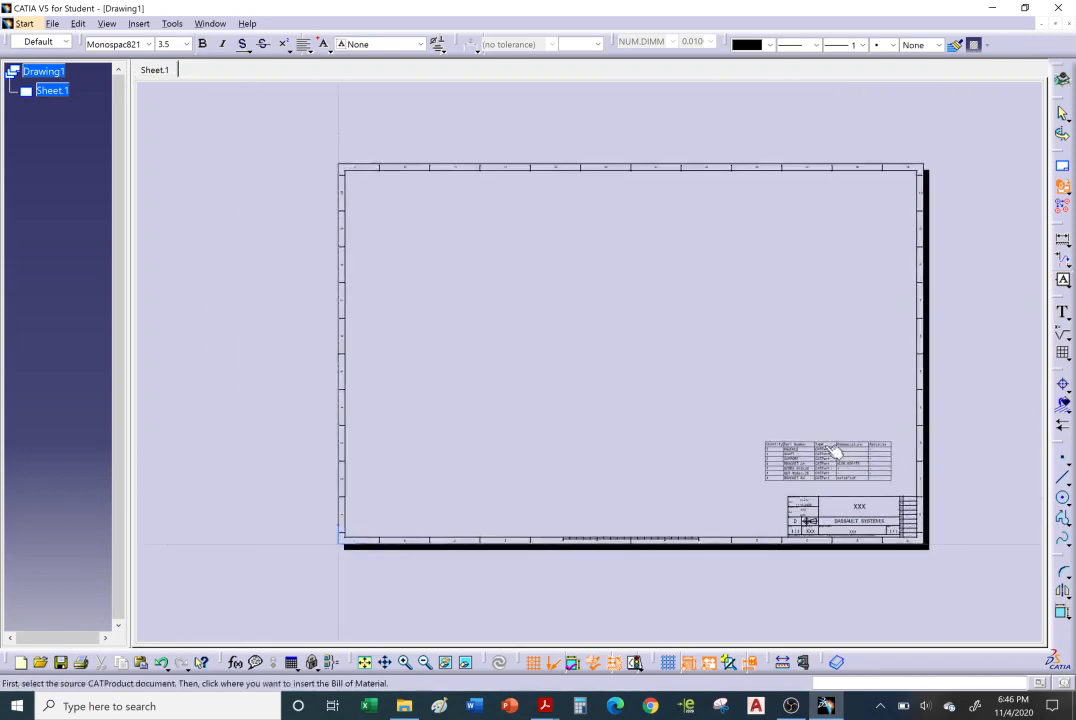
click(480, 280)
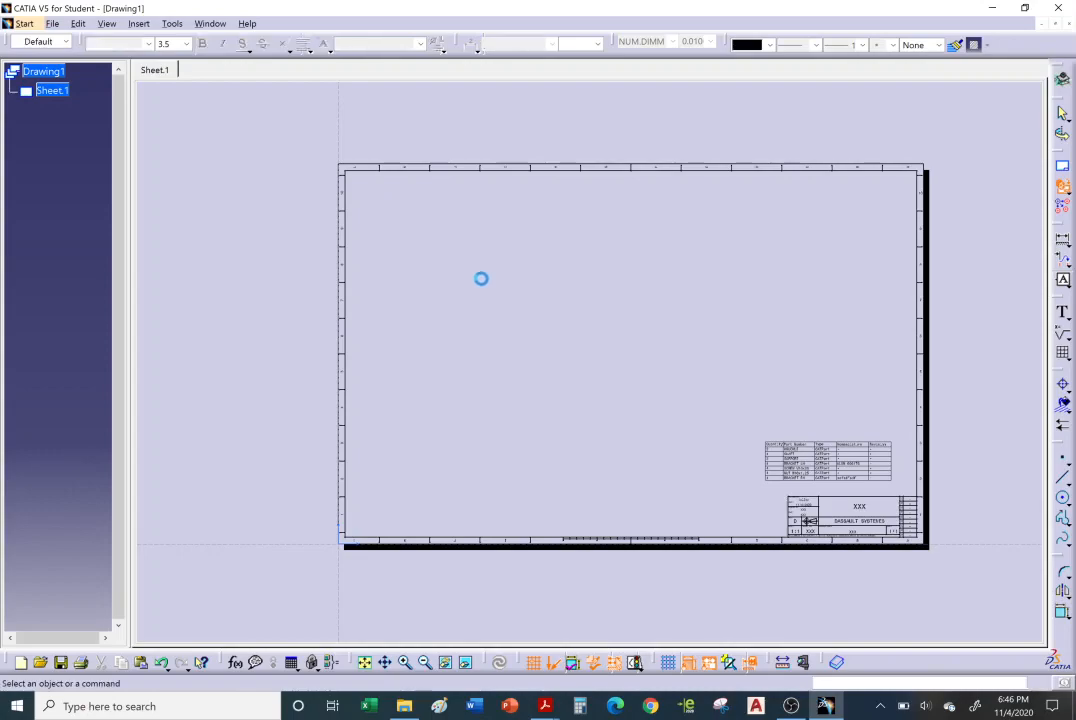
- Insert a blank table with 6 columns and 7 rows in the open area near the sheet's right edge
mouse_move(516, 357)
middle_down()
mouse_move(567, 322)
mouse_move(605, 353)
mouse_move(672, 376)
middle_up()
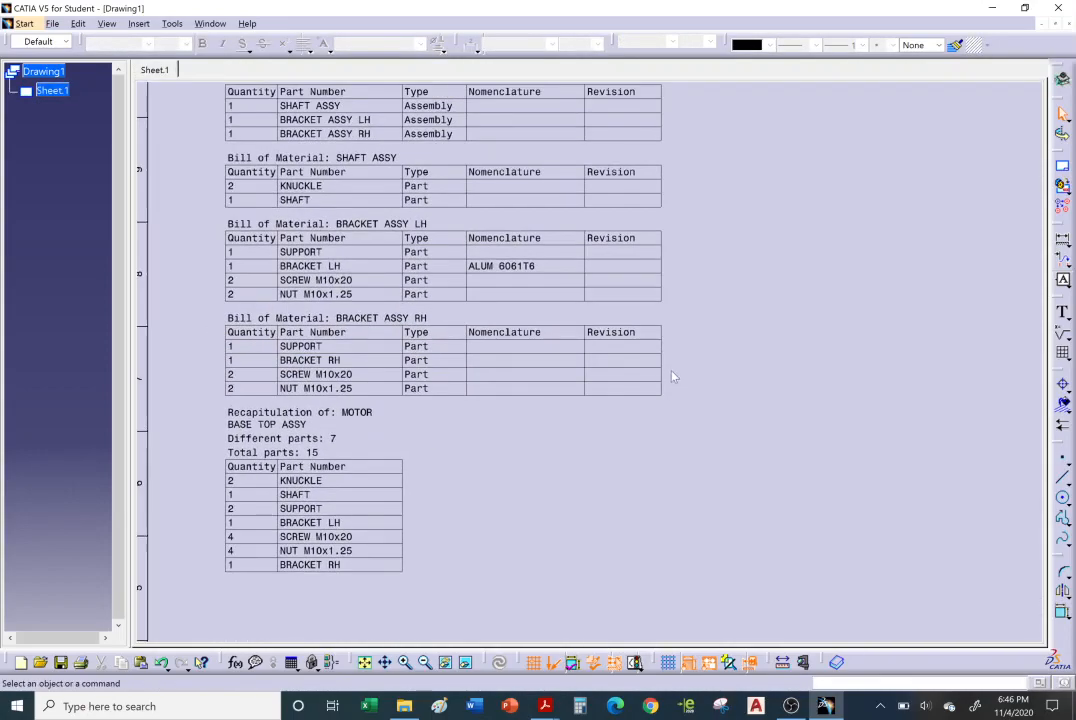
middle_drag(770, 367, 762, 418)
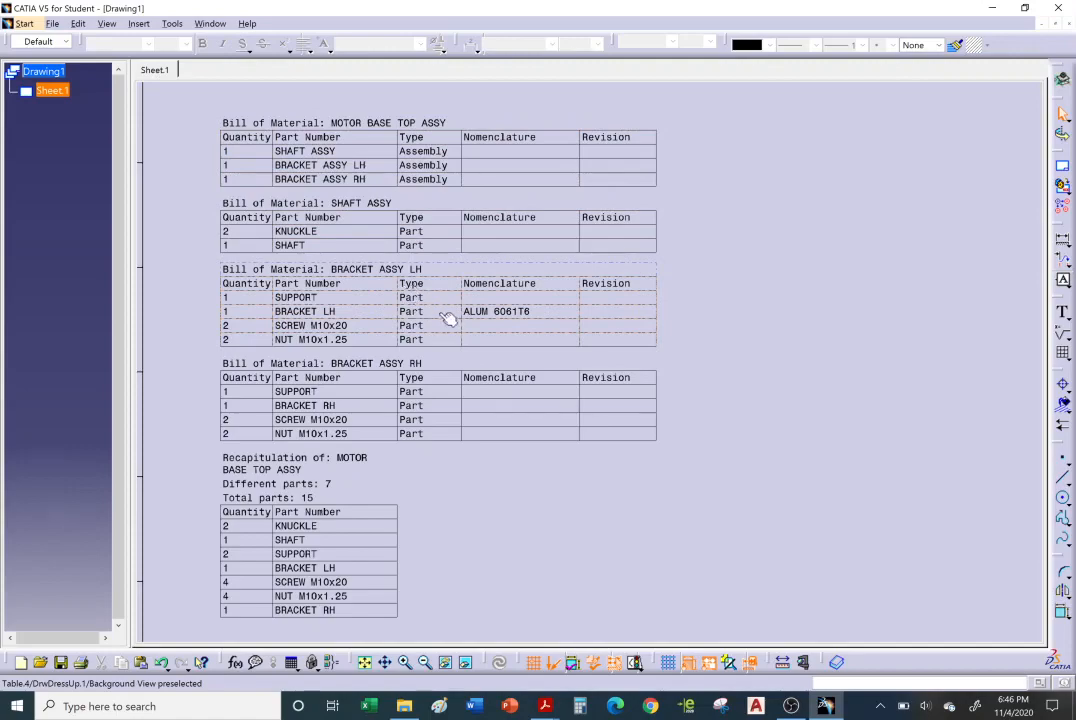
mouse_move(557, 465)
middle_down()
mouse_move(562, 447)
mouse_move(544, 480)
middle_up()
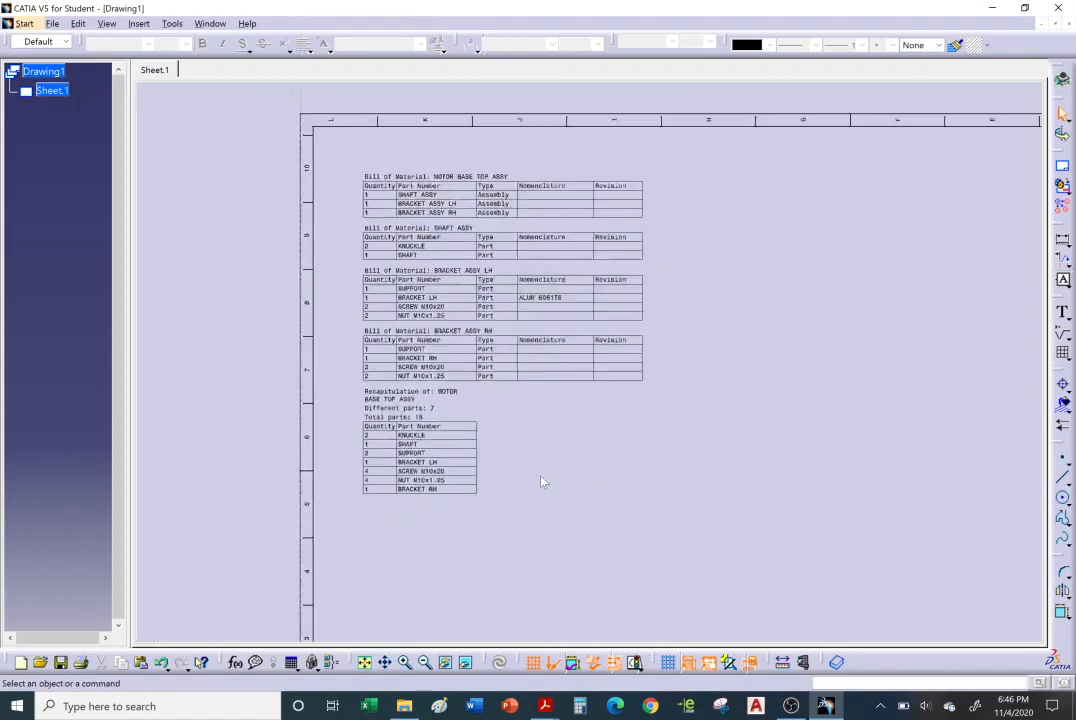
mouse_move(607, 420)
middle_down()
mouse_move(620, 387)
mouse_move(622, 408)
mouse_move(785, 476)
mouse_move(798, 442)
mouse_move(833, 427)
mouse_move(790, 446)
middle_up()
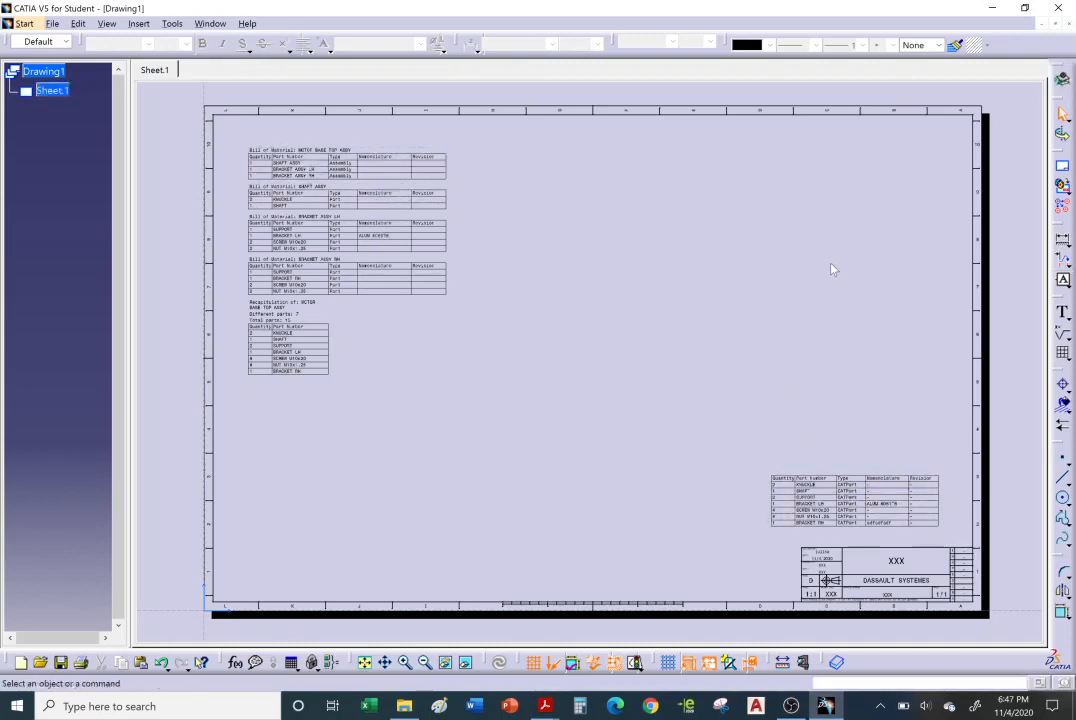
click(1063, 353)
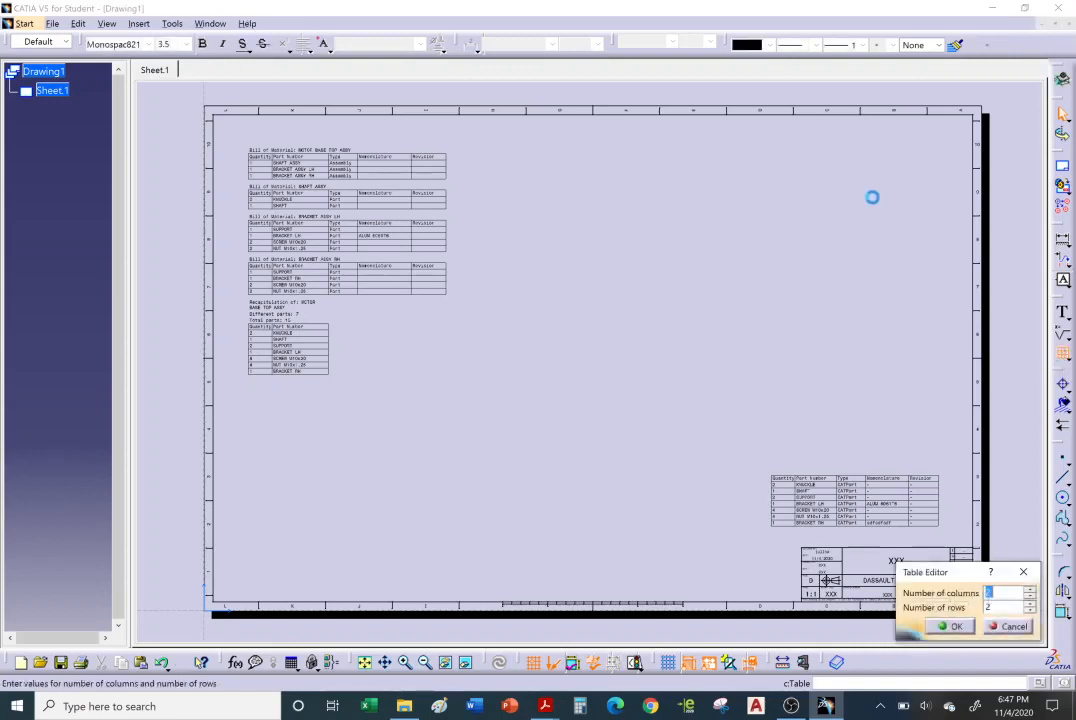
mouse_move(915, 572)
mouse_down()
mouse_move(612, 170)
mouse_move(530, 150)
mouse_up()
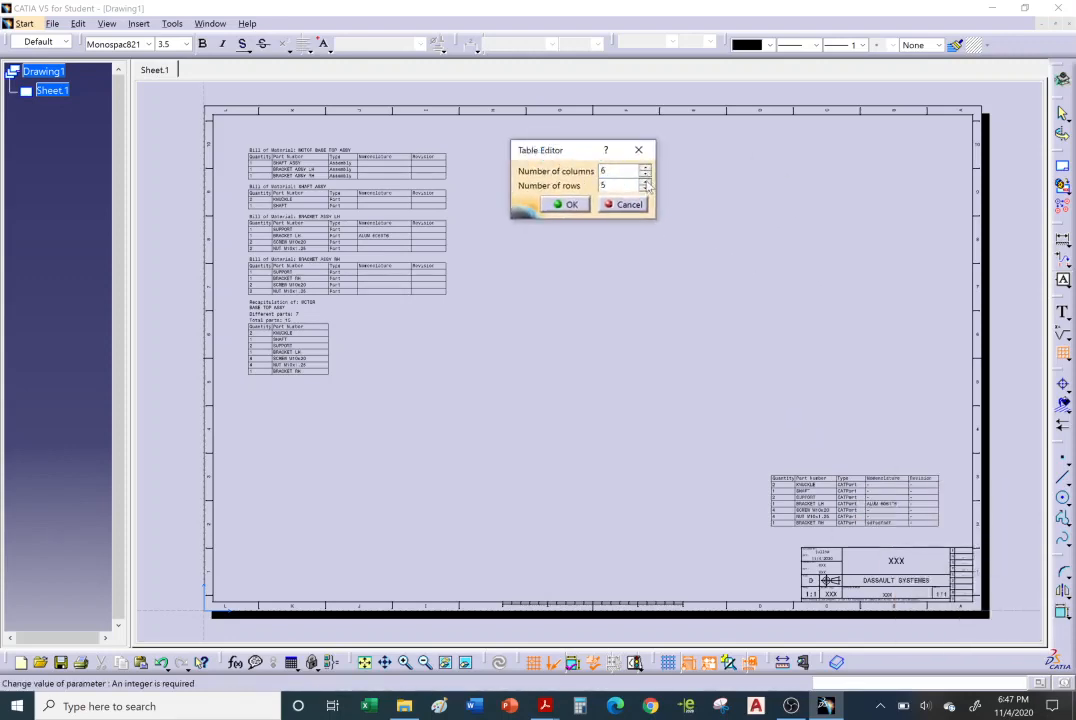
click(566, 204)
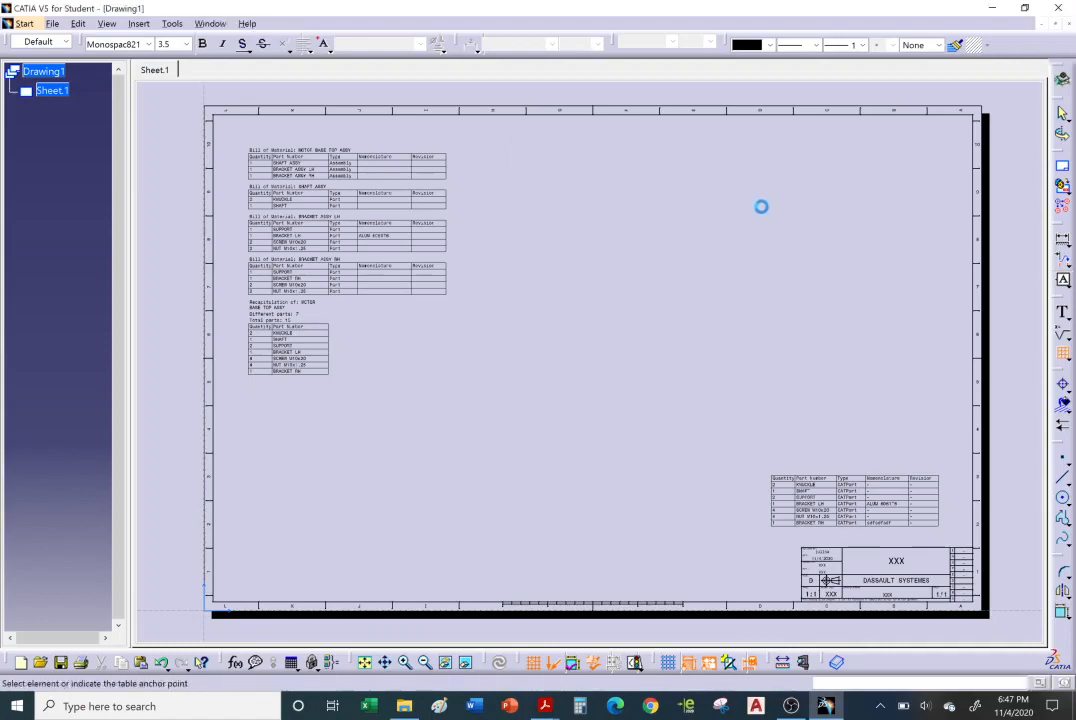
click(784, 232)
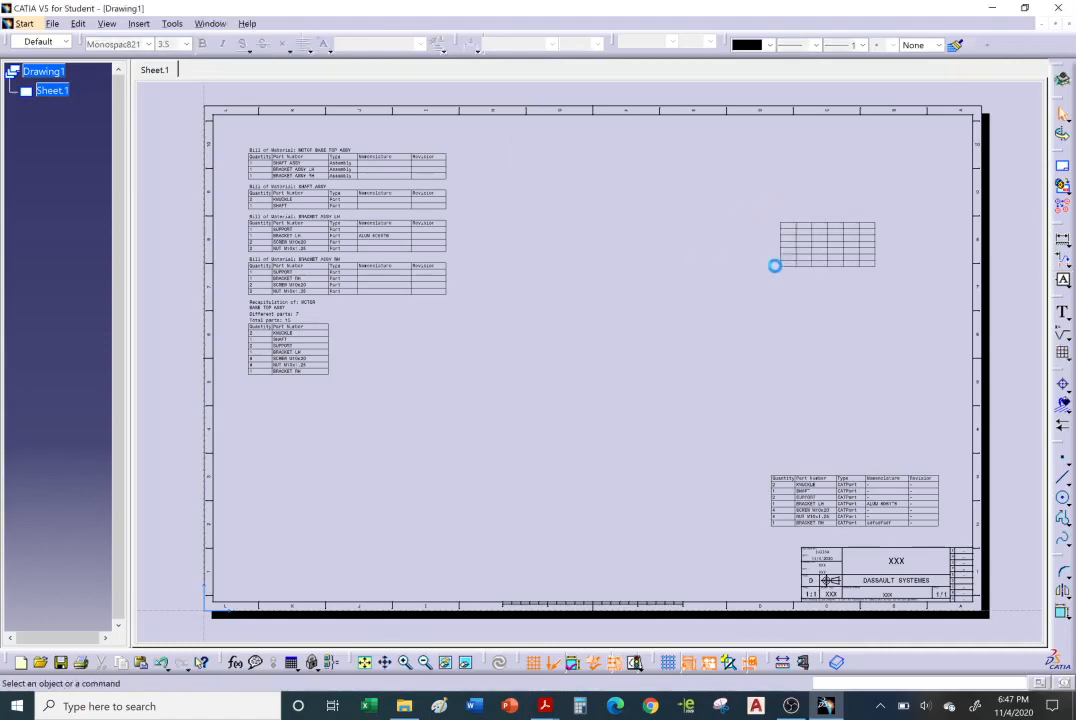
- Open the blank table for editing and enter "dfdfadf" in its first cell
mouse_move(872, 262)
middle_down()
mouse_move(814, 259)
mouse_move(833, 288)
mouse_move(759, 284)
mouse_move(689, 377)
mouse_move(614, 227)
middle_up()
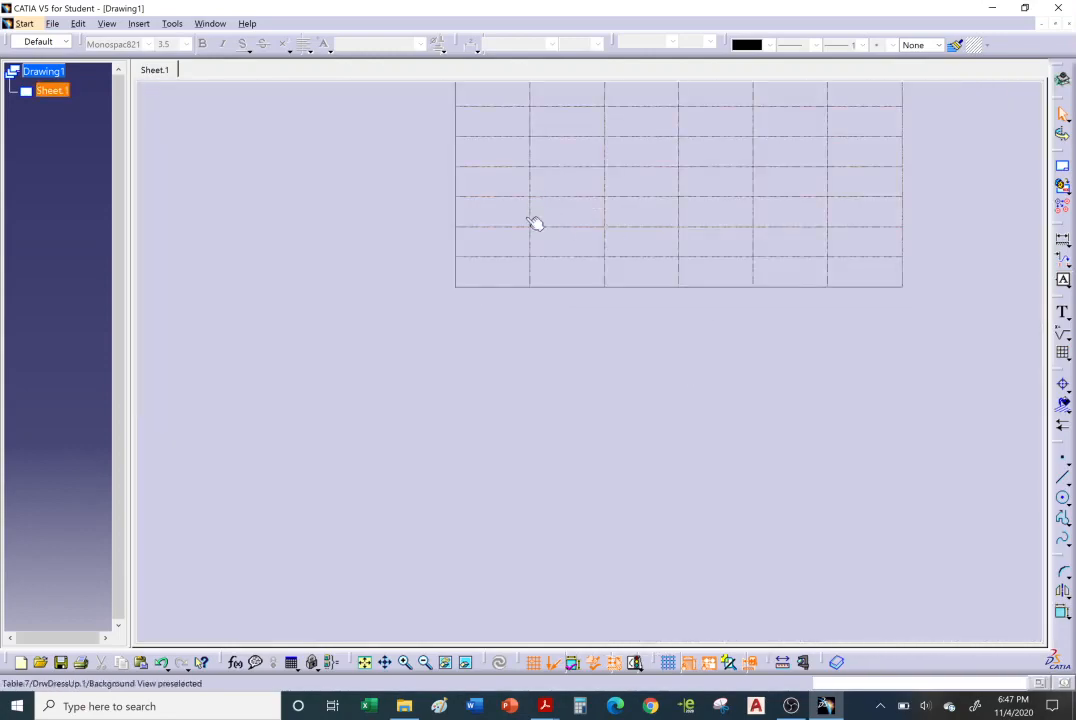
middle_drag(532, 219, 520, 304)
double_click(489, 170)
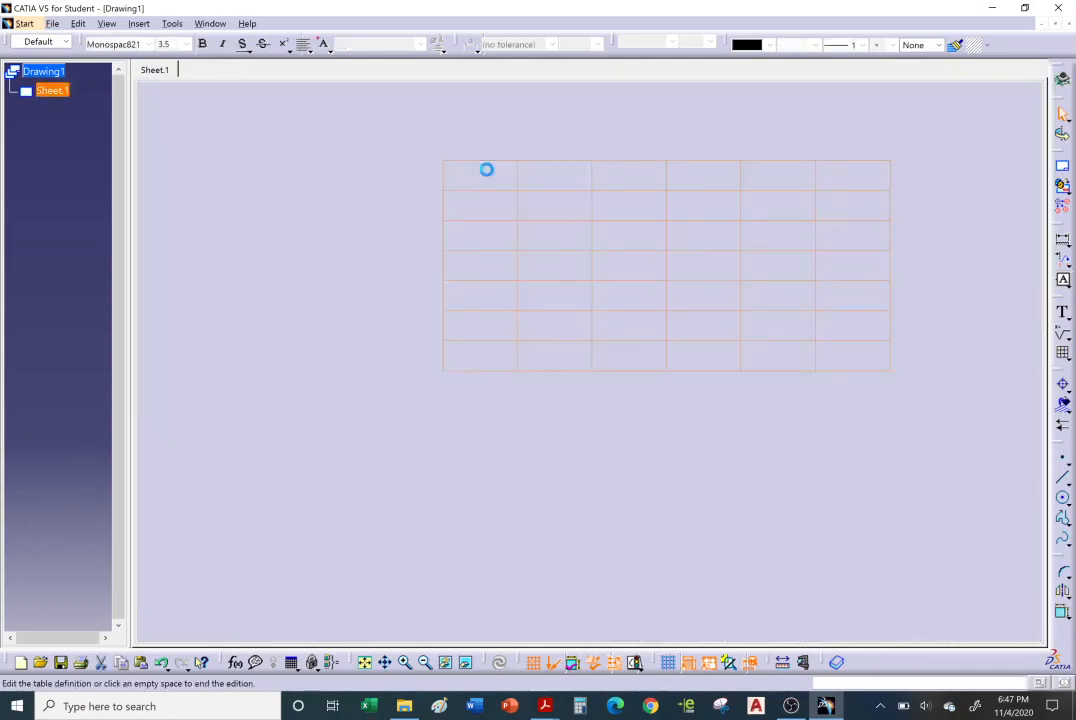
double_click(487, 169)
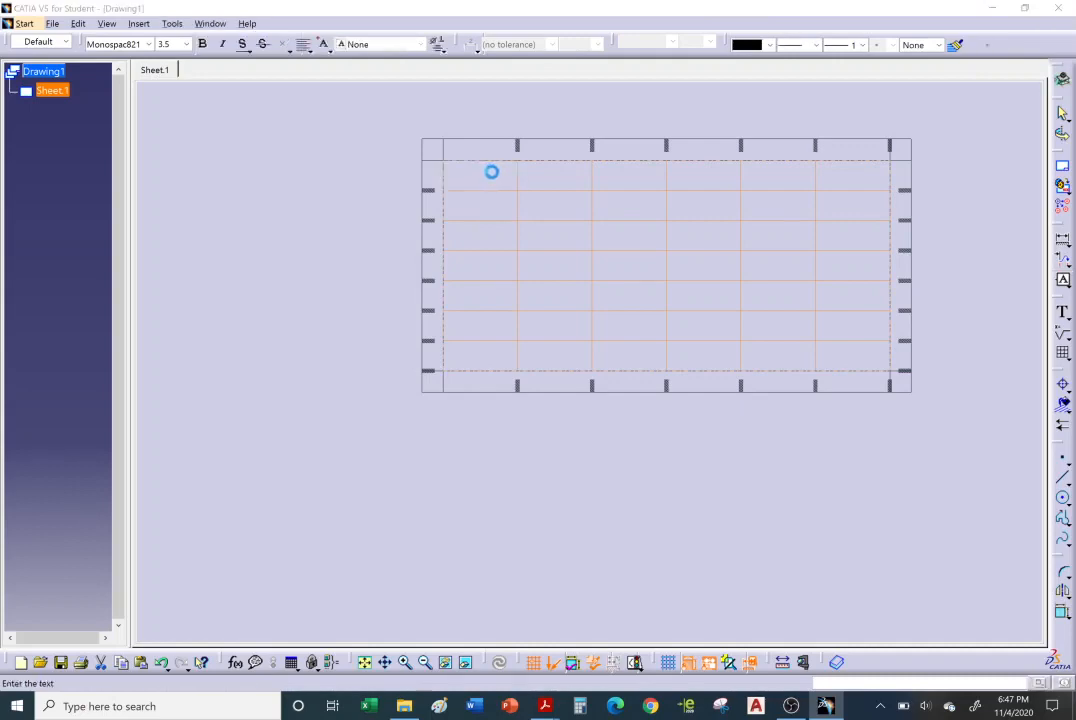
text(dfdfadf)
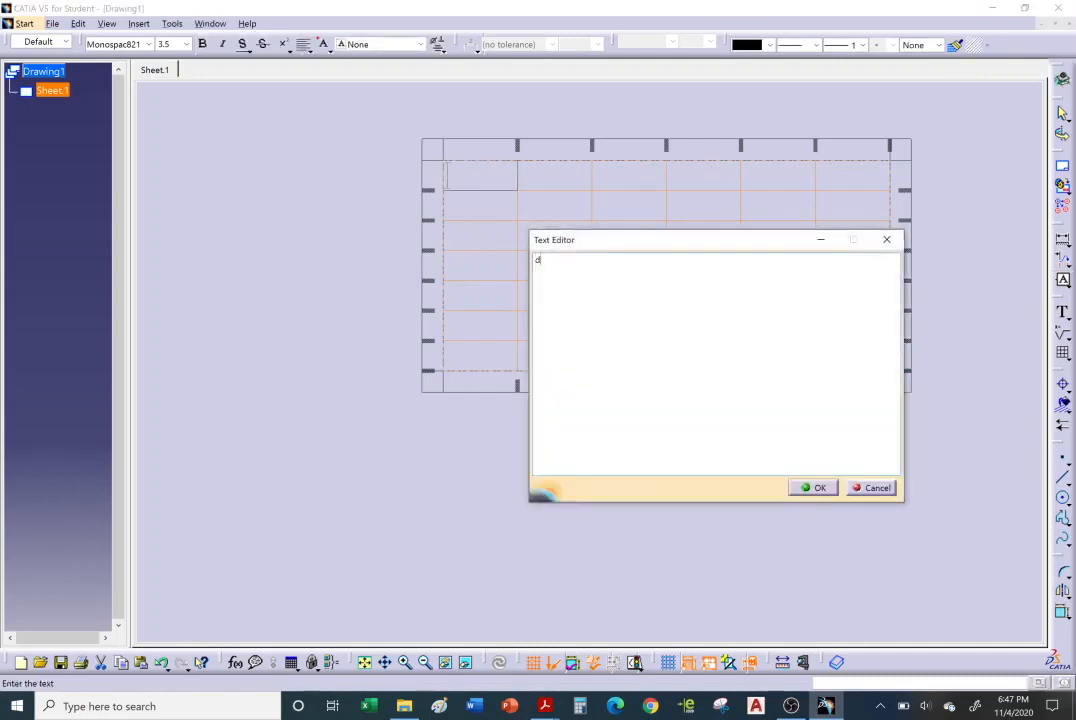
click(812, 488)
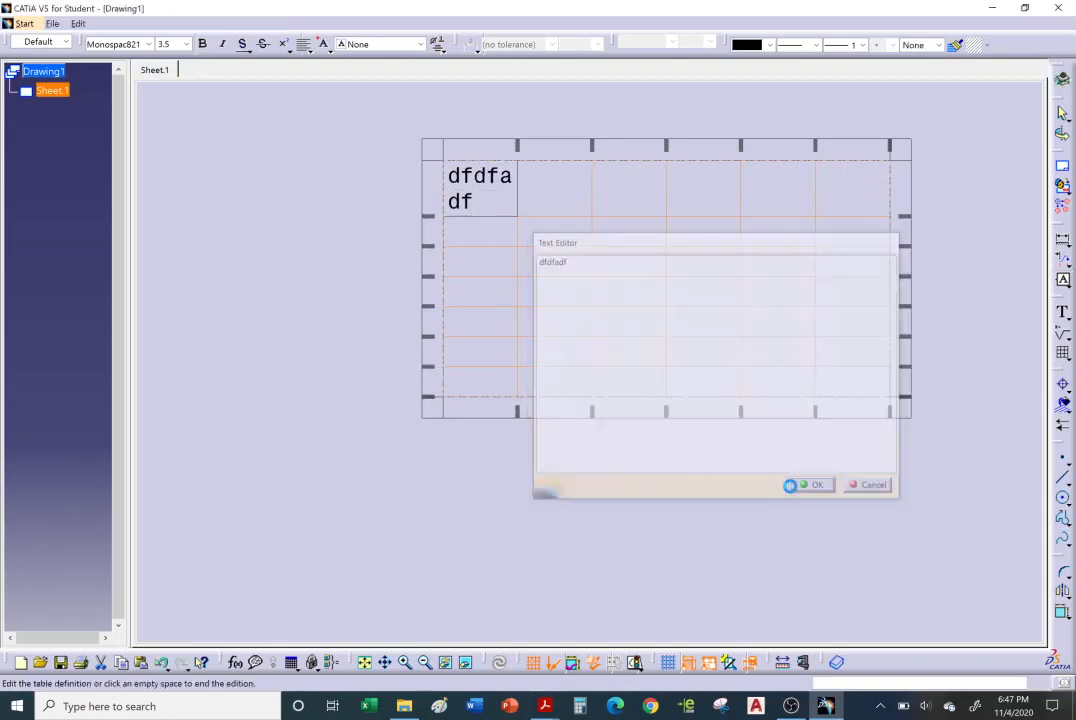
- Widen the table's first column to fit its text on one line, widen the second column similarly, and finish editing
drag(519, 154, 547, 152)
click(624, 147)
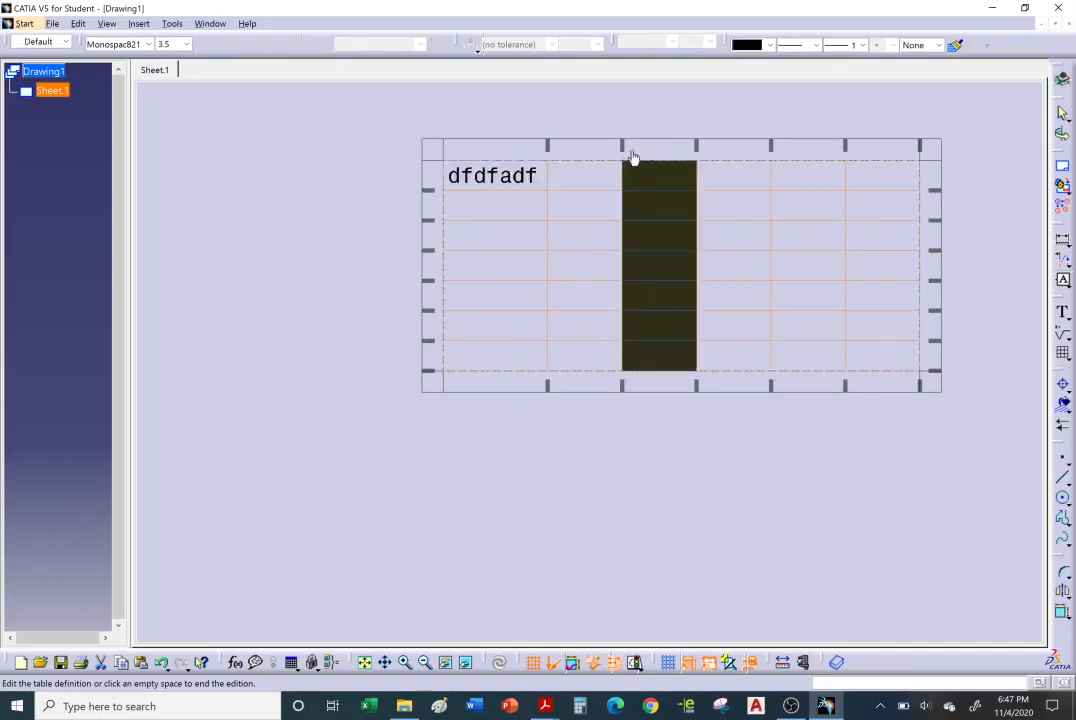
drag(624, 148, 649, 150)
click(666, 471)
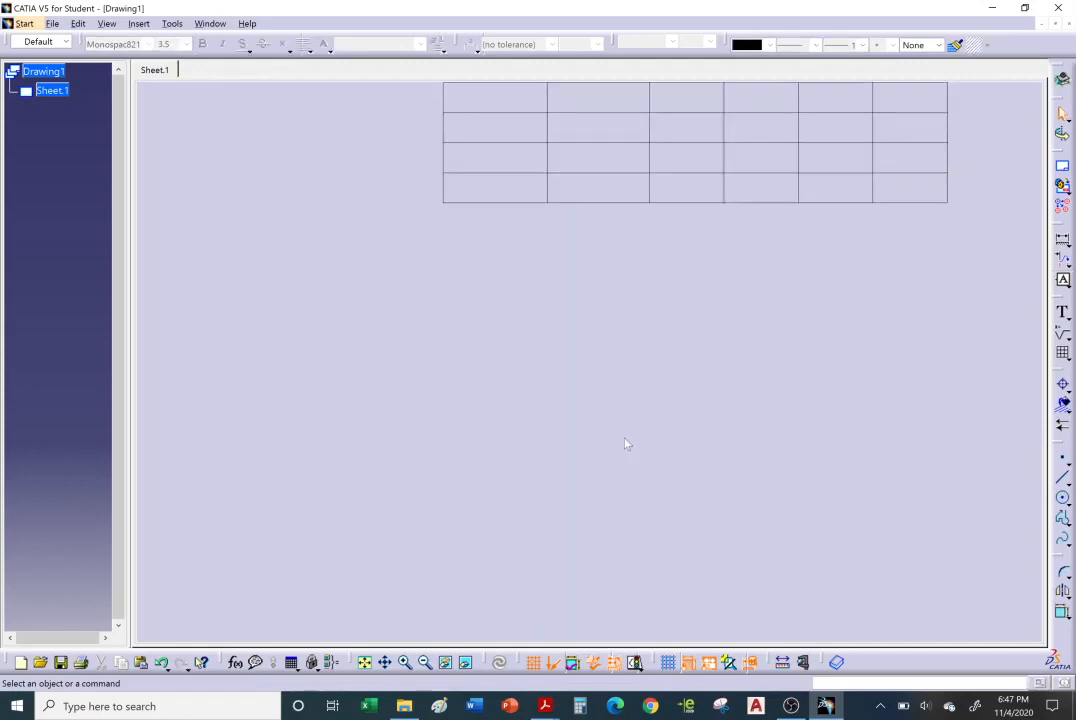
- Delete the manually inserted table and the advanced bill of material table above the title block
click(614, 327)
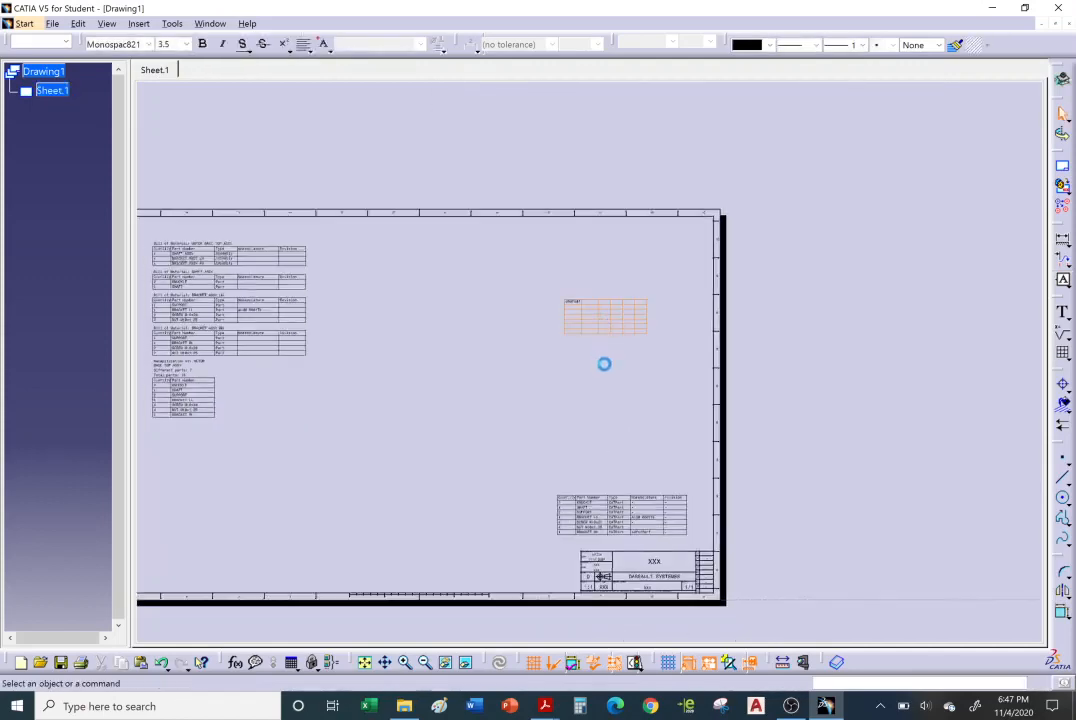
key(Delete)
click(645, 515)
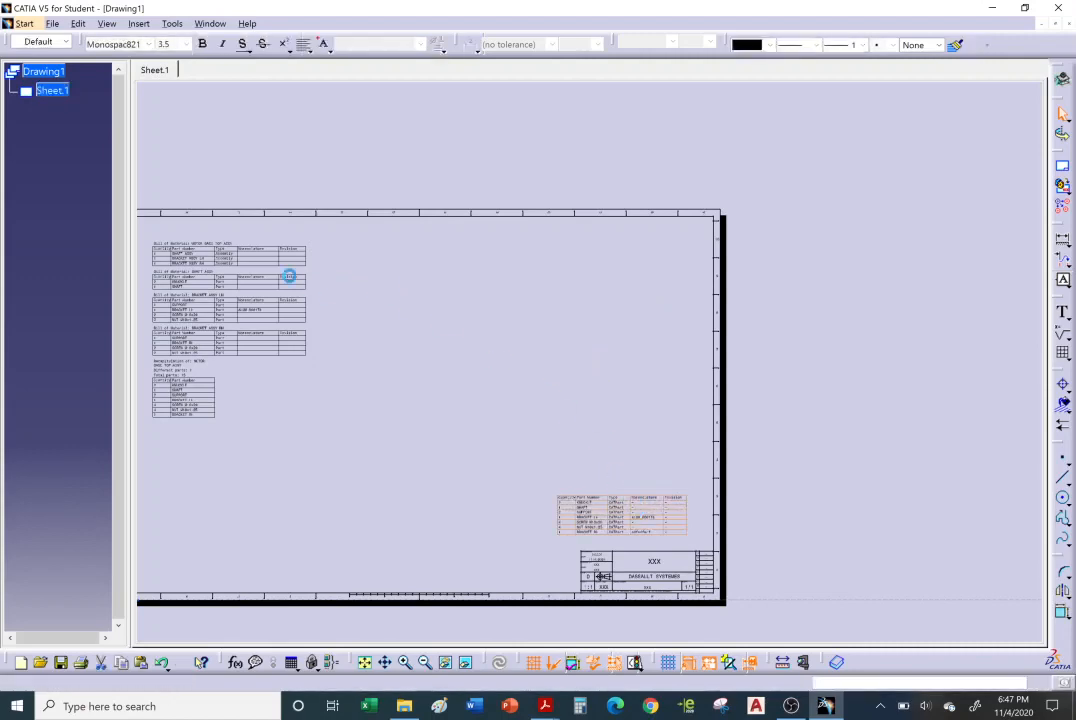
key(Delete)
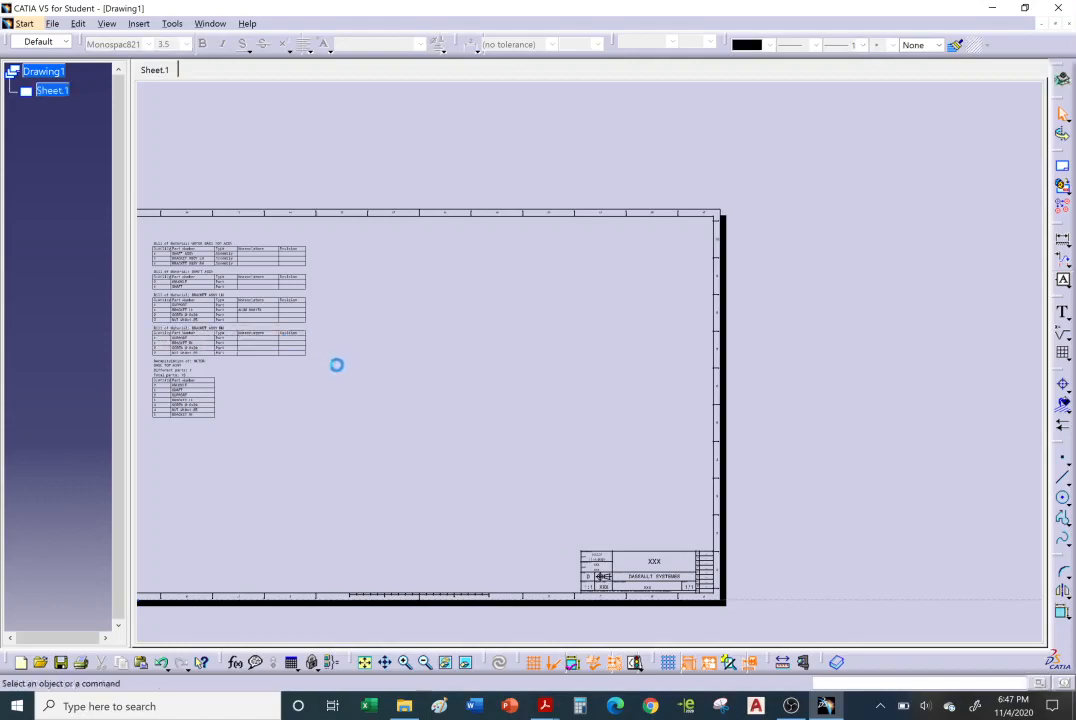
- Move all the remaining bill of material and recapitulation tables together closer to the sheet's upper-left corner
mouse_move(361, 365)
middle_down()
mouse_move(596, 363)
mouse_move(622, 339)
mouse_move(650, 339)
middle_up()
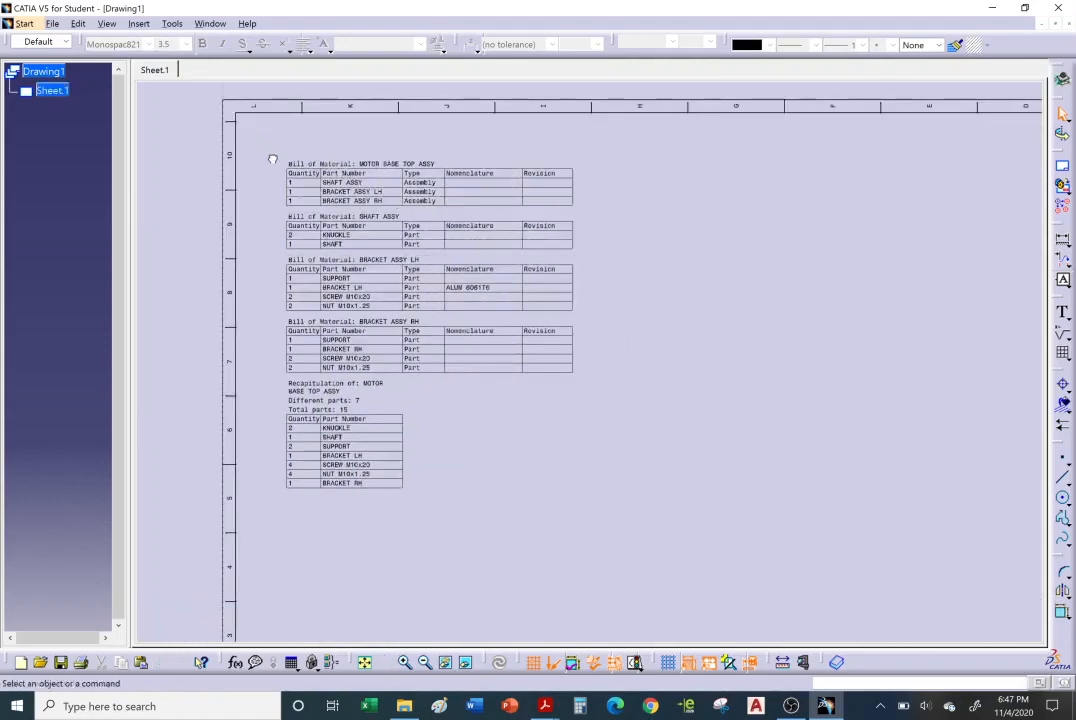
drag(360, 279, 648, 533)
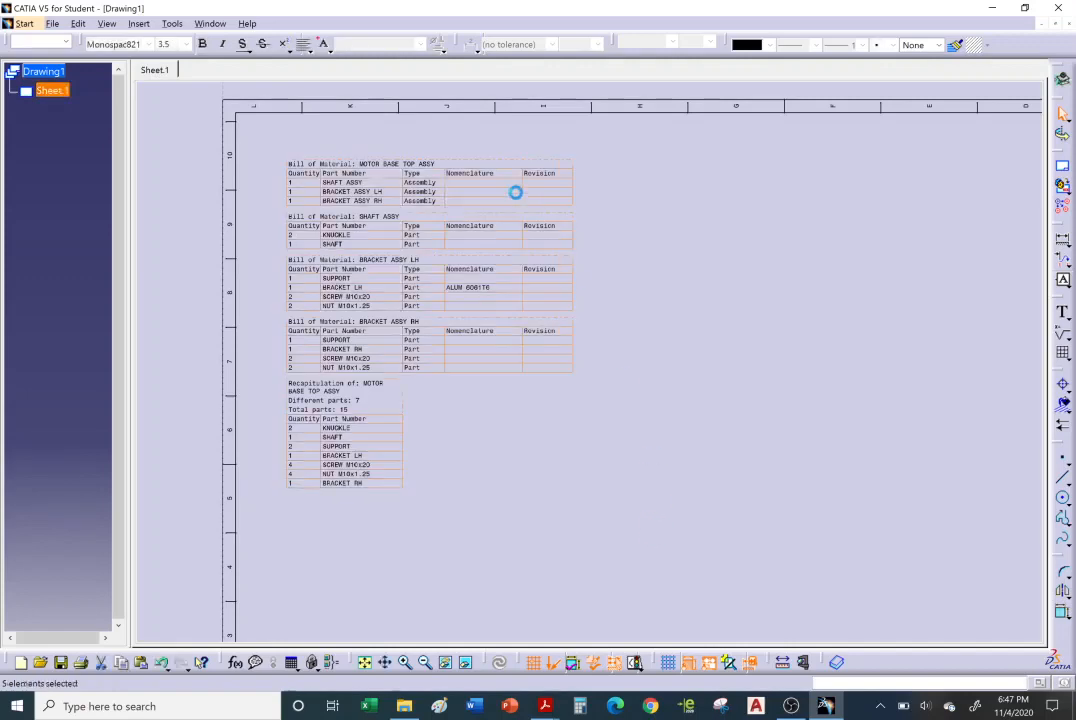
drag(373, 177, 331, 148)
click(590, 311)
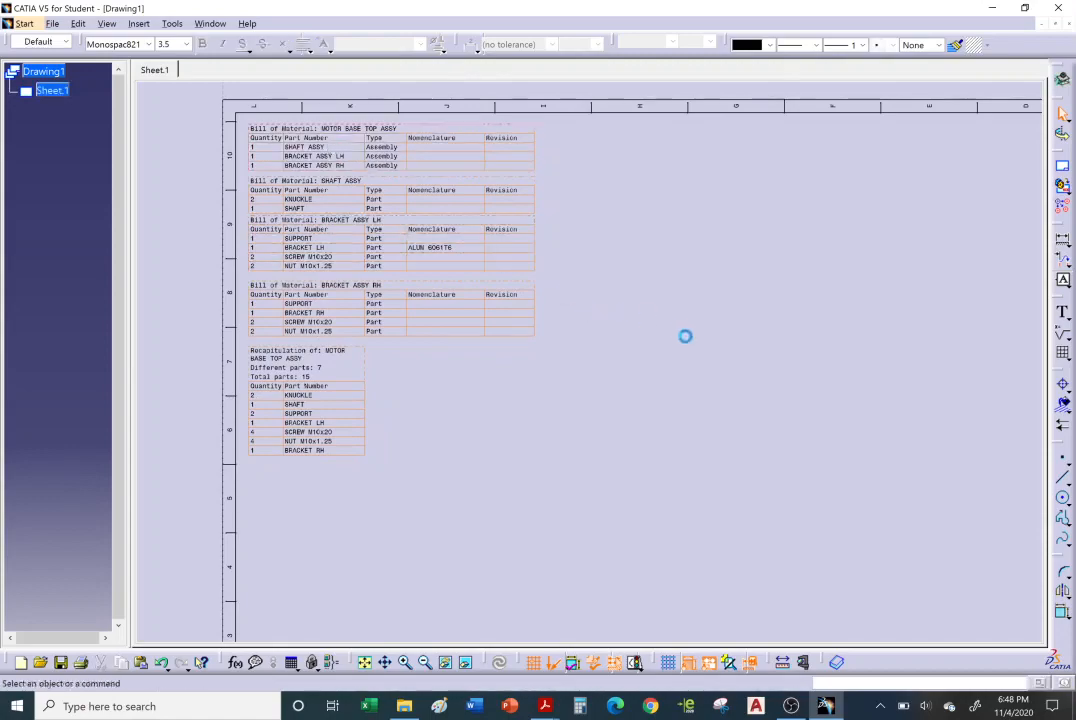
- Try shifting the recapitulation table slightly to the right beneath the BRACKET ASSY RH table, and undo the move
mouse_move(669, 352)
ctrl+middle_down()
mouse_move(659, 354)
mouse_move(726, 398)
mouse_move(614, 341)
ctrl+middle_up()
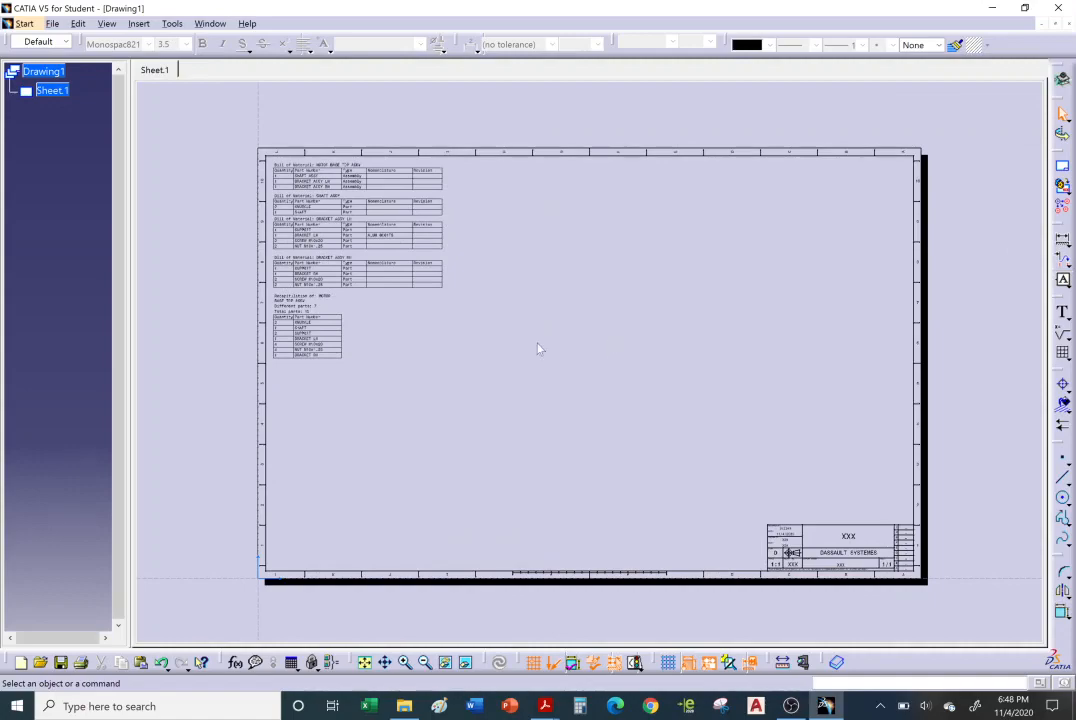
mouse_move(538, 348)
ctrl+middle_down()
mouse_move(658, 336)
mouse_move(800, 386)
mouse_move(758, 416)
ctrl+middle_up()
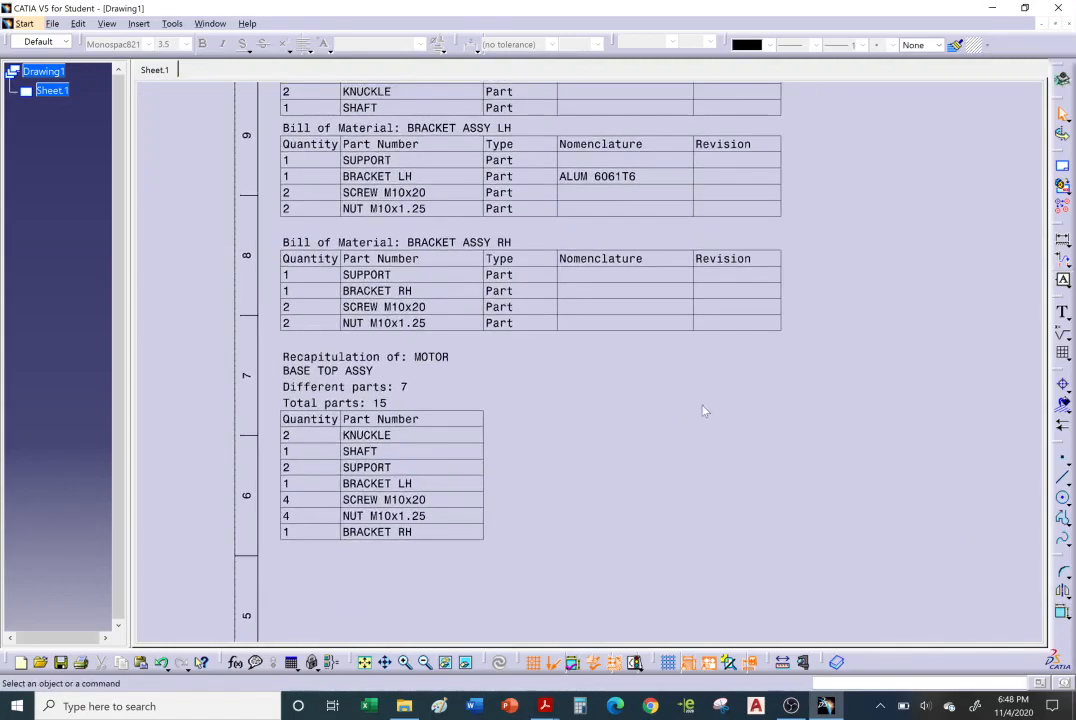
middle_drag(704, 373, 670, 380)
middle_drag(670, 380, 706, 325)
click(505, 427)
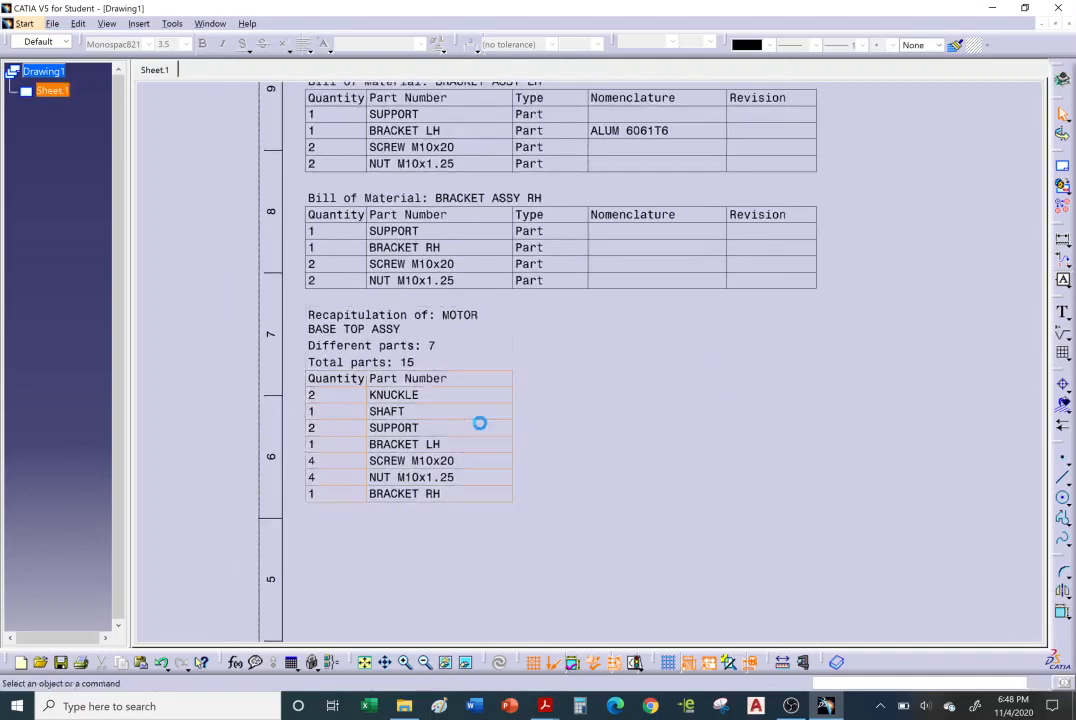
mouse_move(521, 426)
mouse_down()
mouse_move(541, 430)
mouse_move(509, 427)
mouse_up()
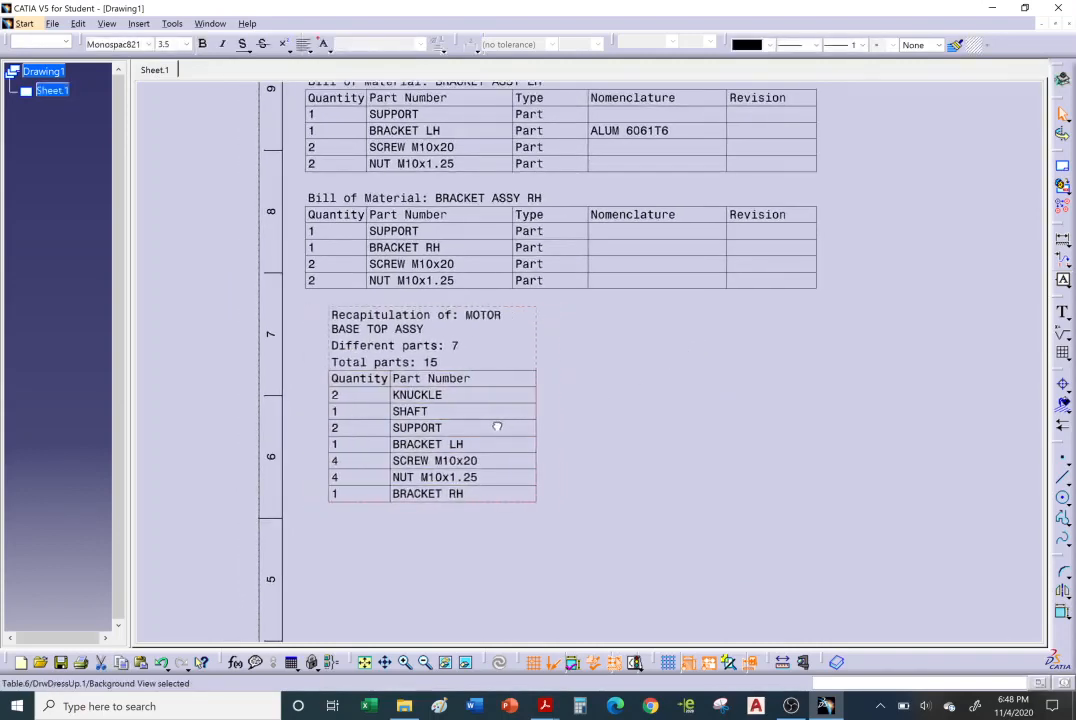
key(ctrl+z)
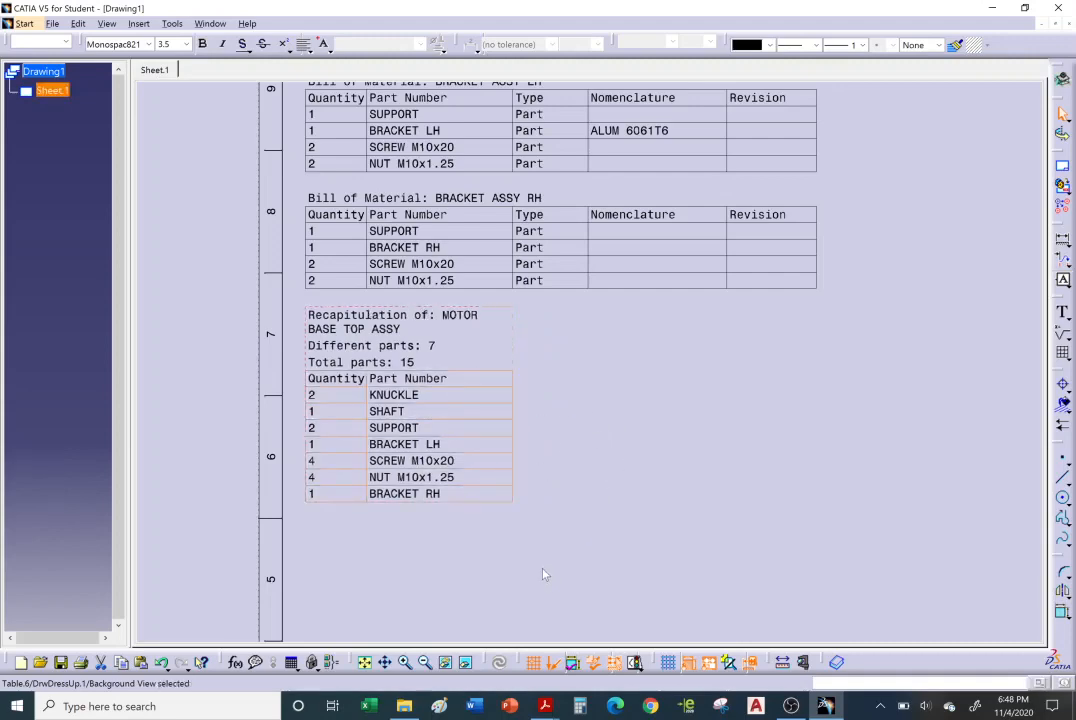
- Toggle Snap to Point and try to move the recapitulation table slightly beneath the BRACKET ASSY RH table
click(536, 665)
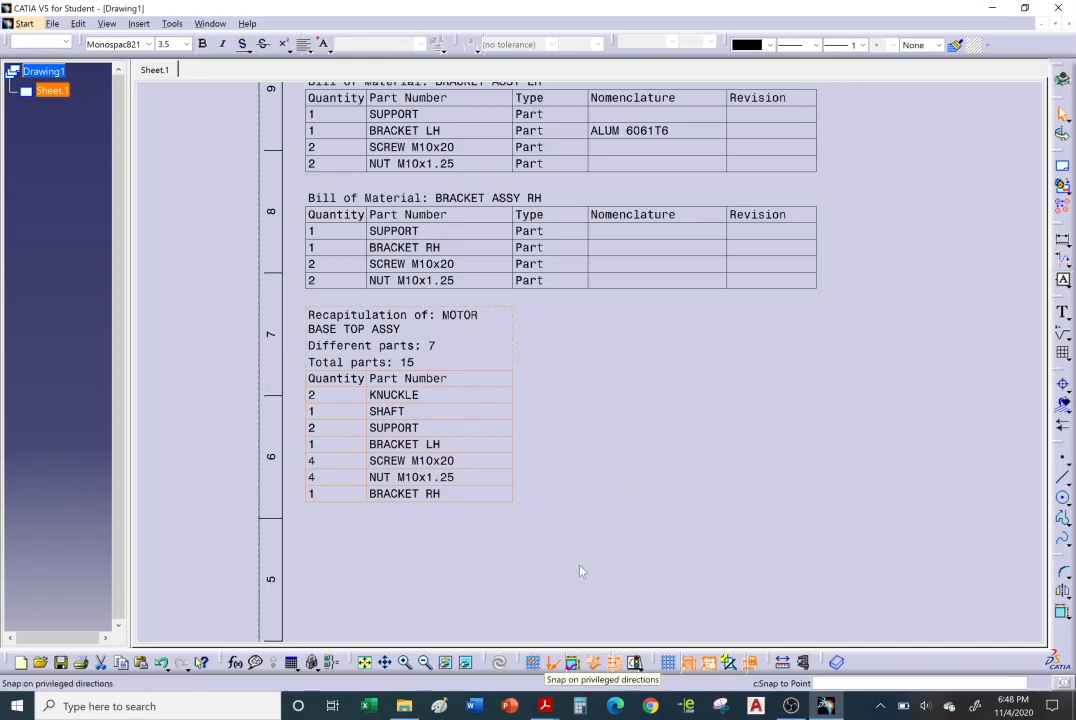
click(495, 417)
mouse_move(495, 417)
mouse_down()
mouse_move(562, 425)
mouse_move(480, 410)
mouse_move(504, 440)
mouse_move(487, 428)
mouse_move(519, 425)
mouse_move(526, 456)
mouse_move(492, 432)
mouse_move(588, 455)
mouse_move(482, 425)
mouse_move(632, 430)
mouse_move(477, 411)
mouse_up()
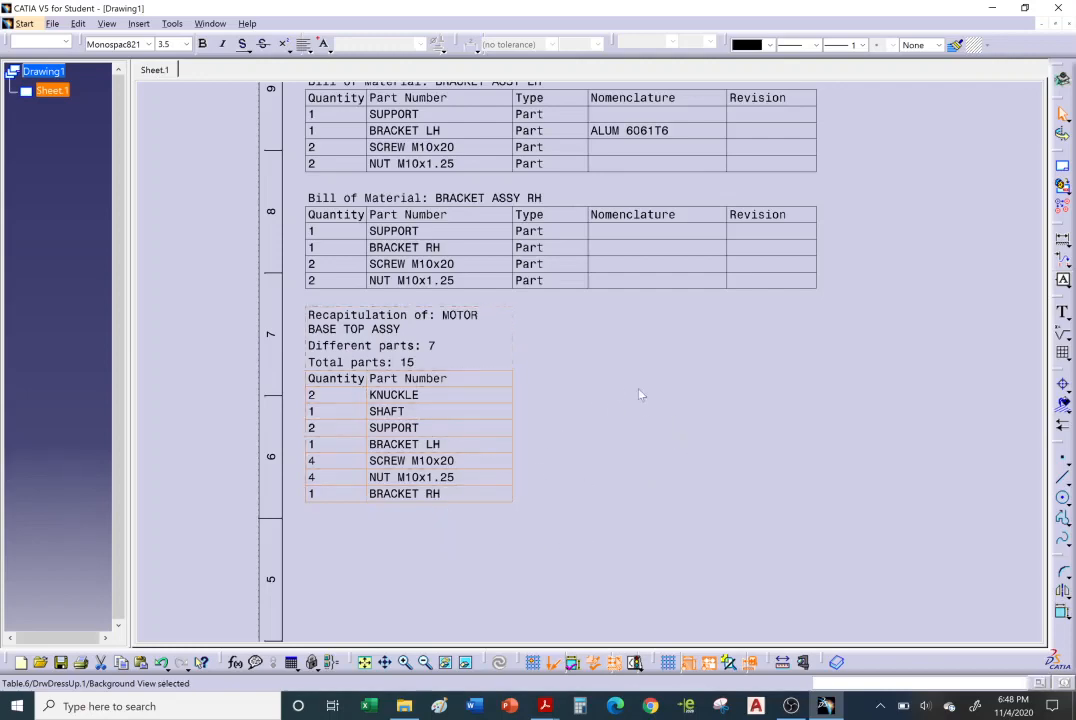
- In the Mechanical Design Drafting options, turn off Snap by default for moving dimensions
click(172, 23)
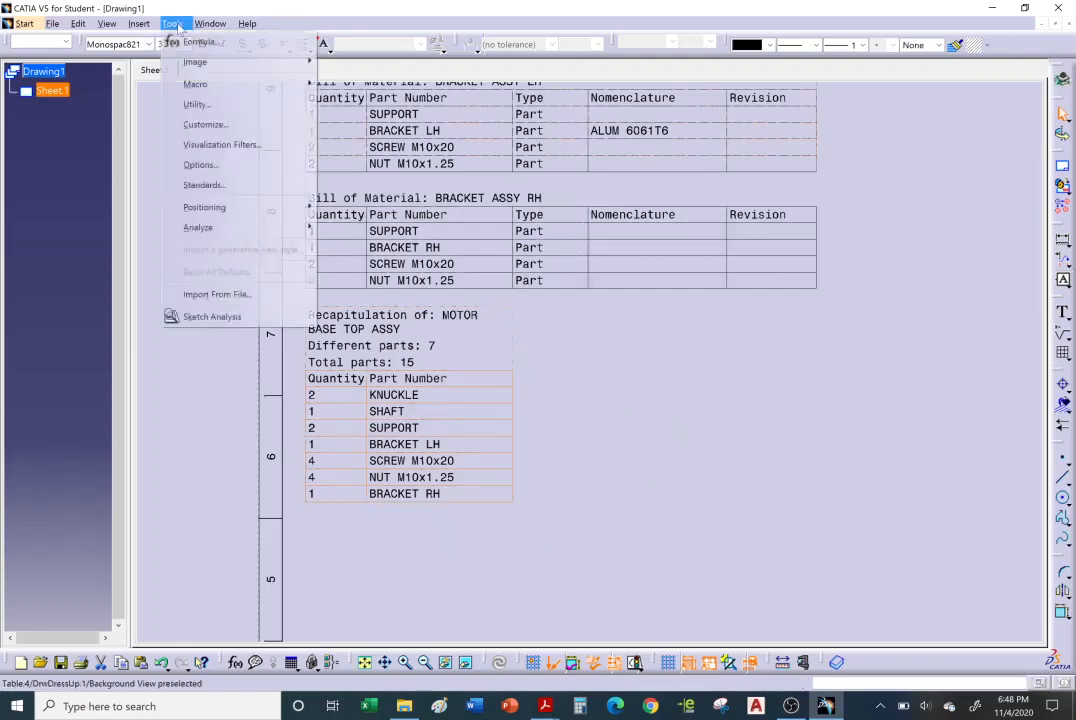
click(201, 168)
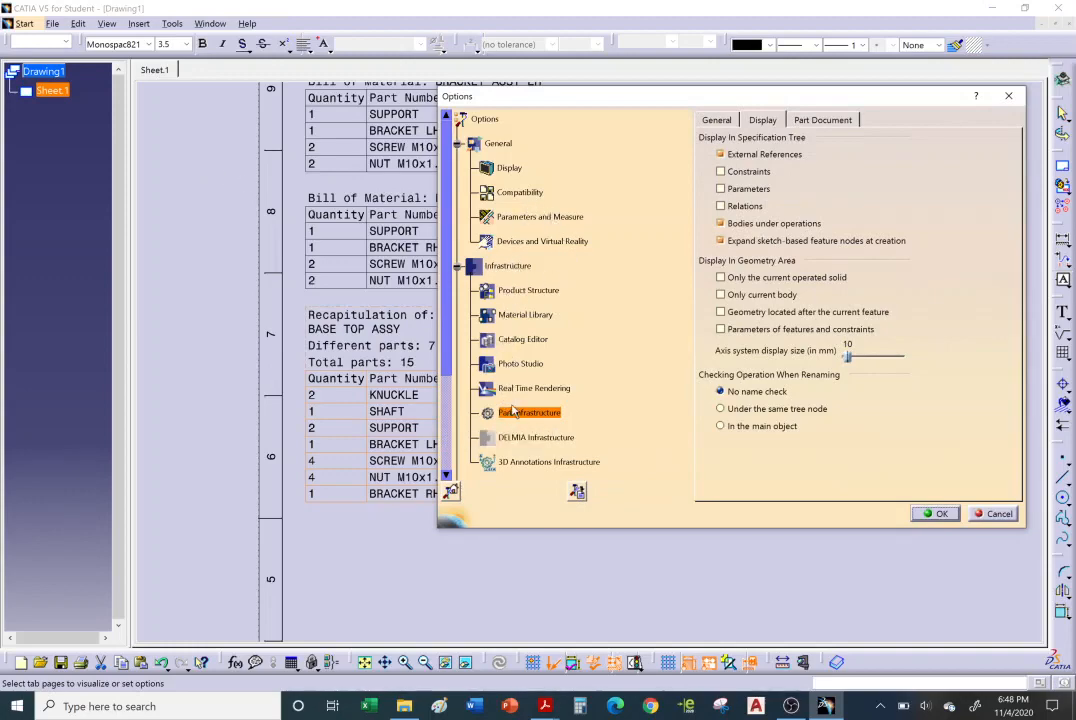
scroll(499, 340, down, 2)
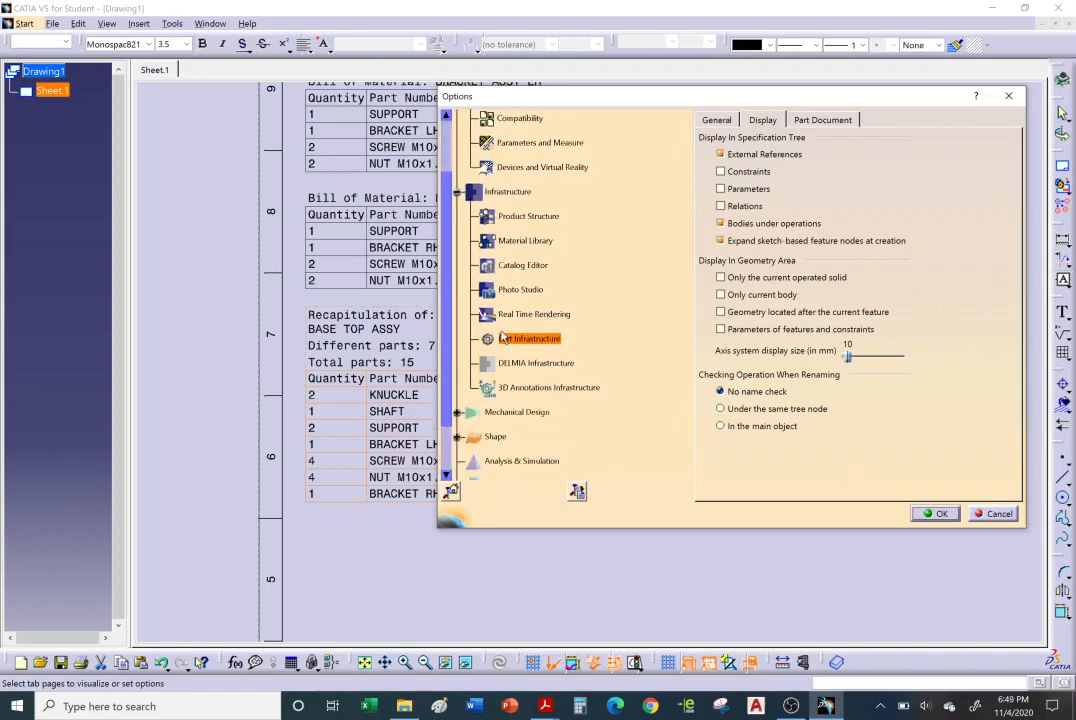
click(458, 340)
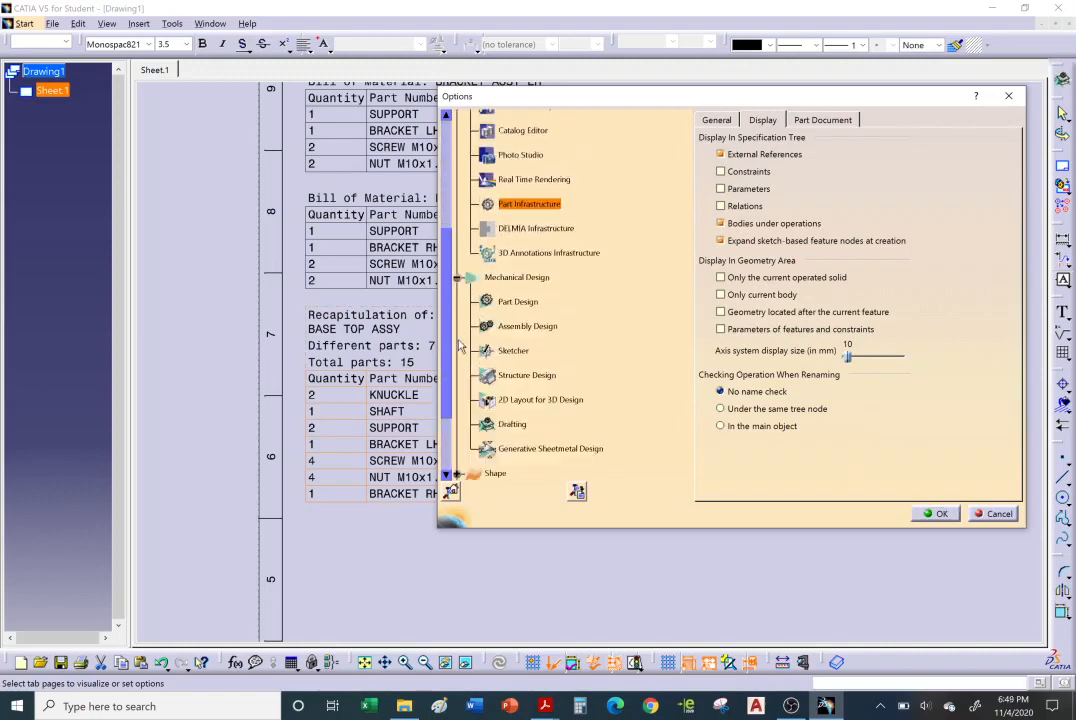
click(512, 424)
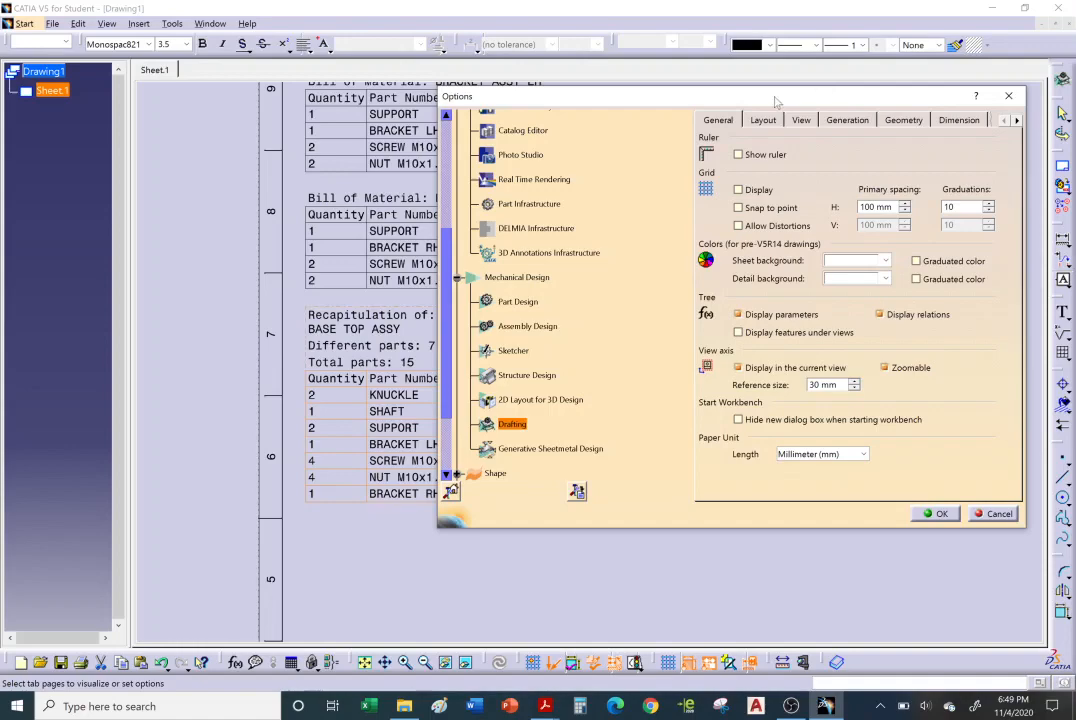
click(760, 122)
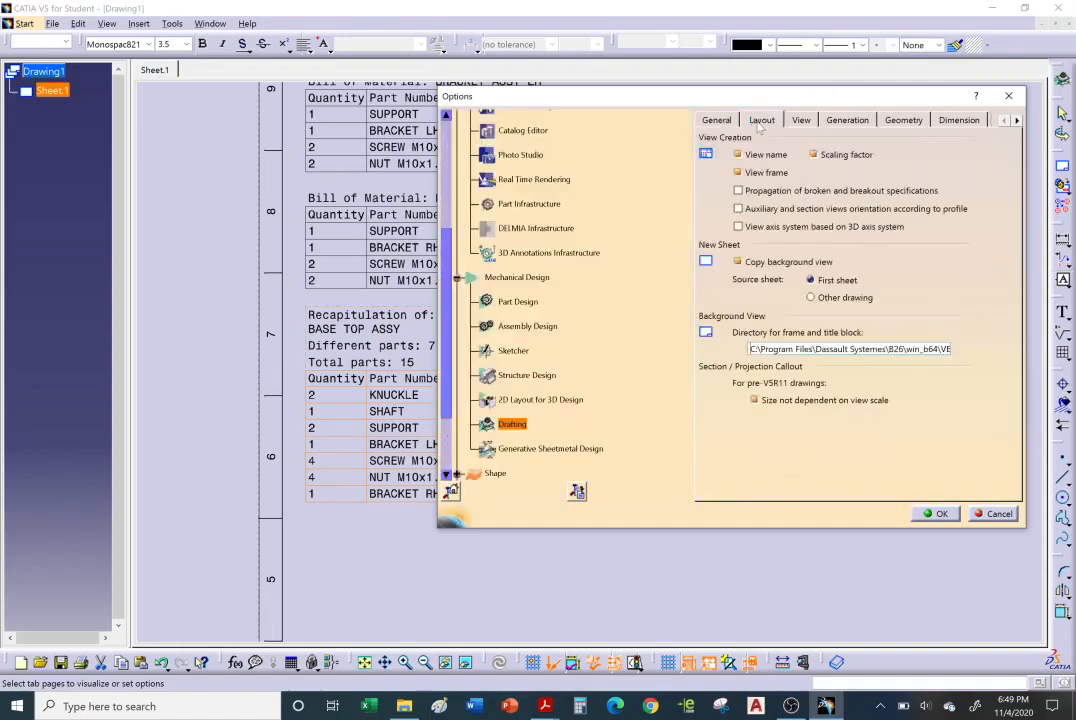
click(800, 120)
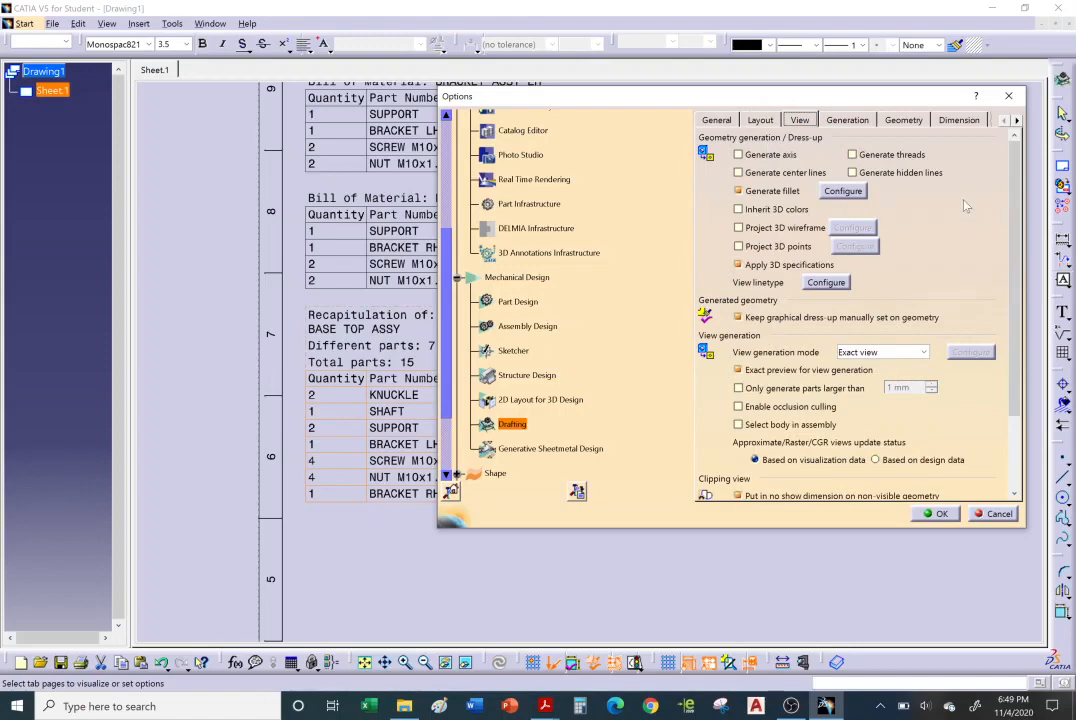
click(843, 124)
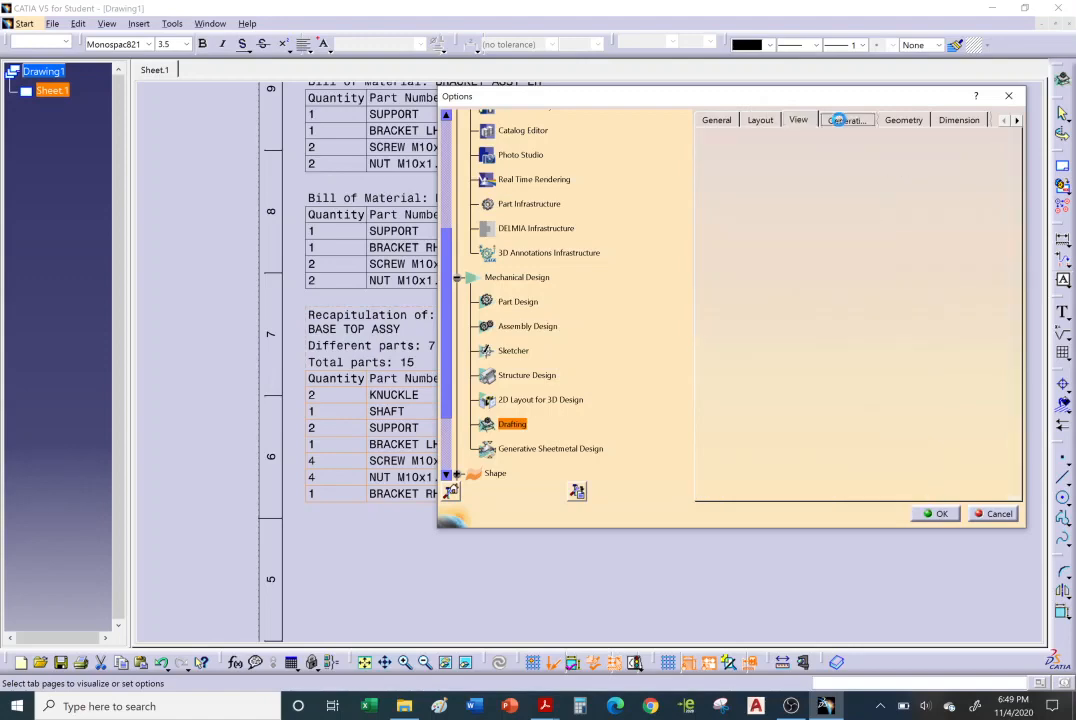
click(903, 122)
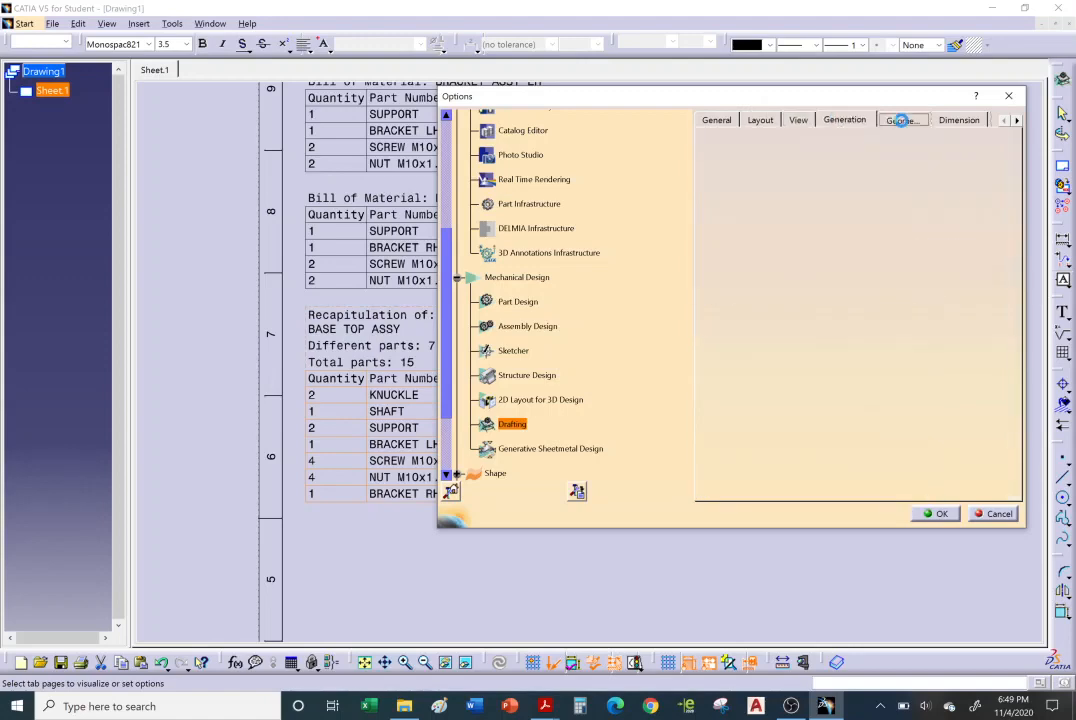
click(952, 122)
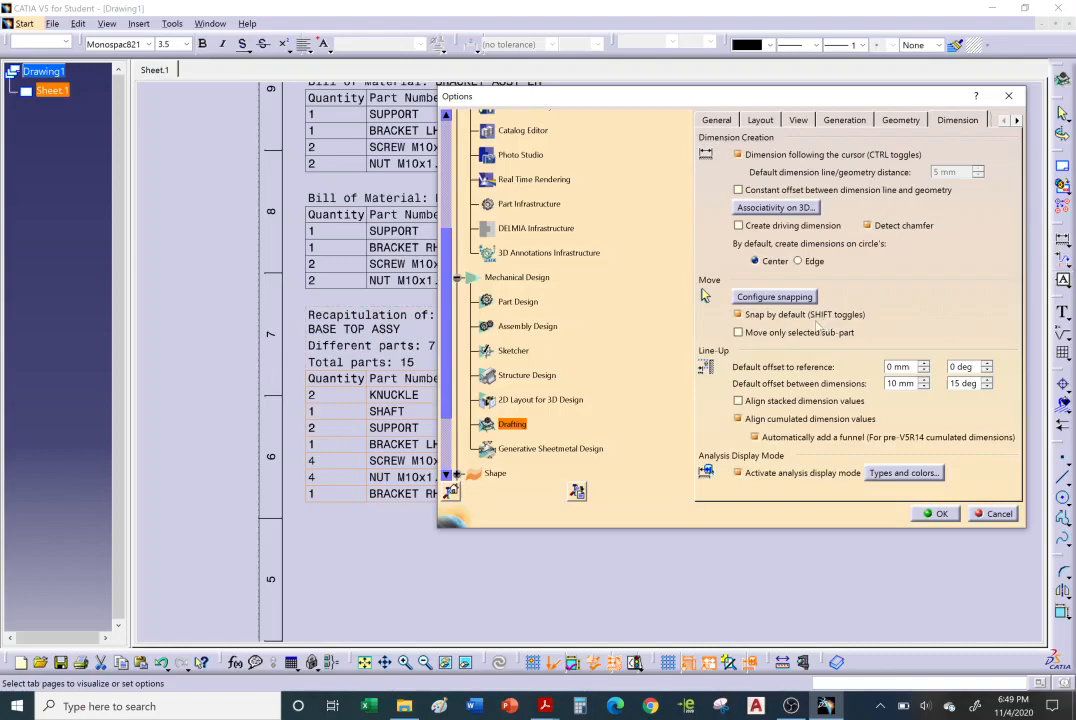
click(739, 315)
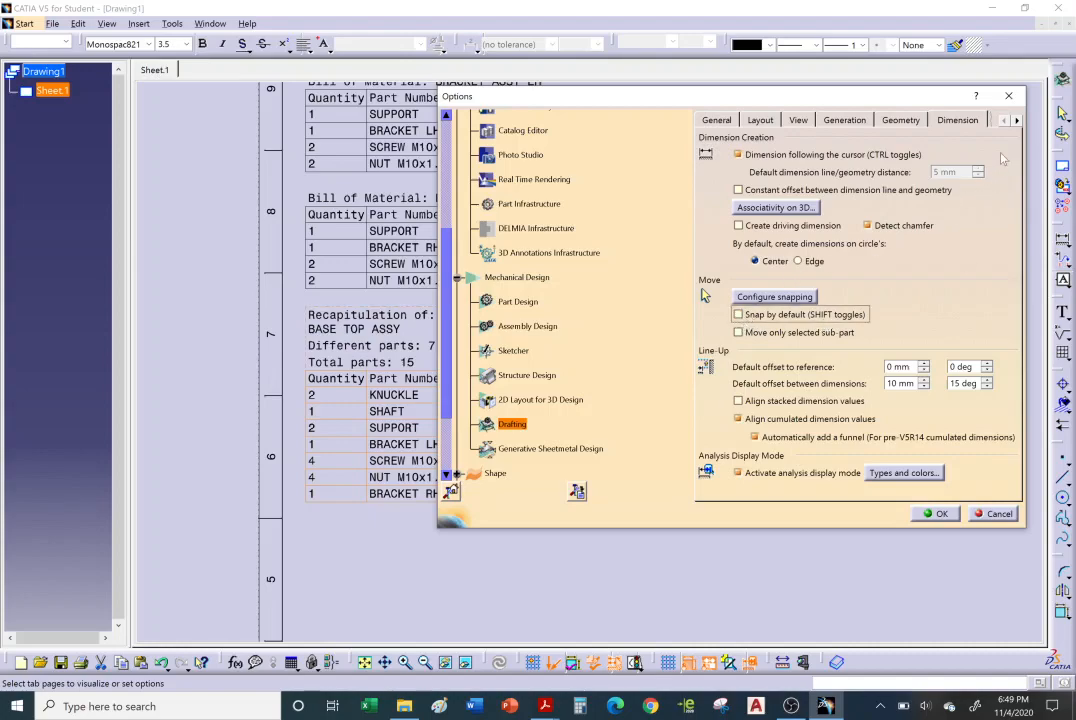
- Turn off Snap by default for moving annotations and dress-up elements, and apply the options
click(1017, 120)
click(1017, 120)
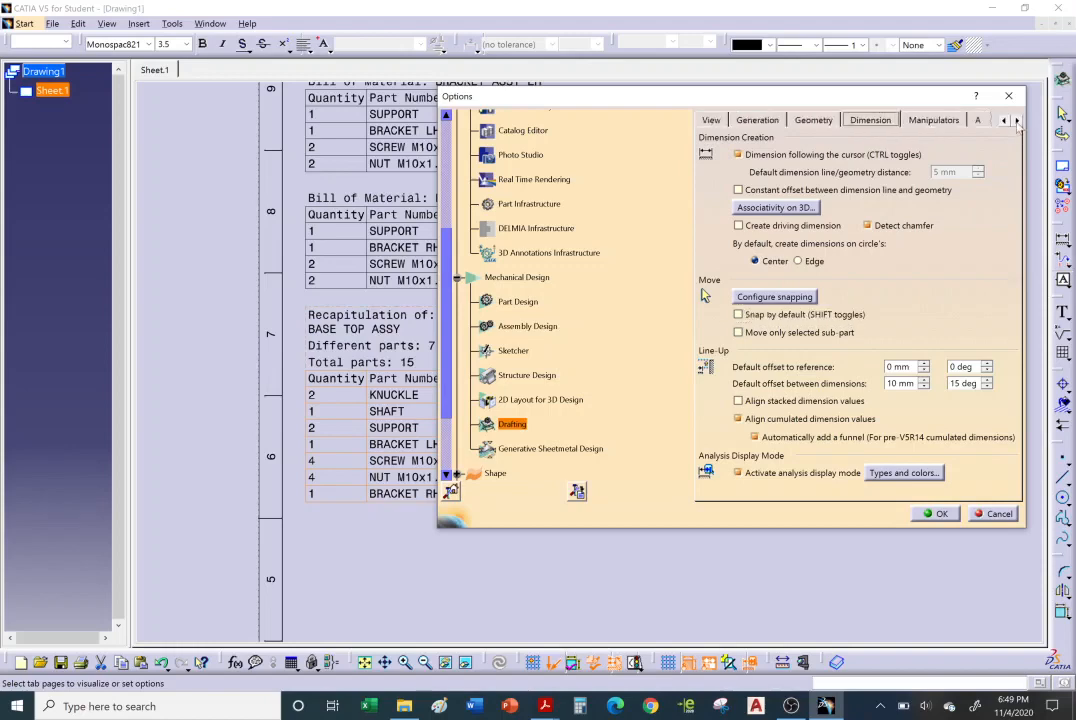
click(1017, 120)
click(1017, 120)
click(1017, 120)
click(779, 113)
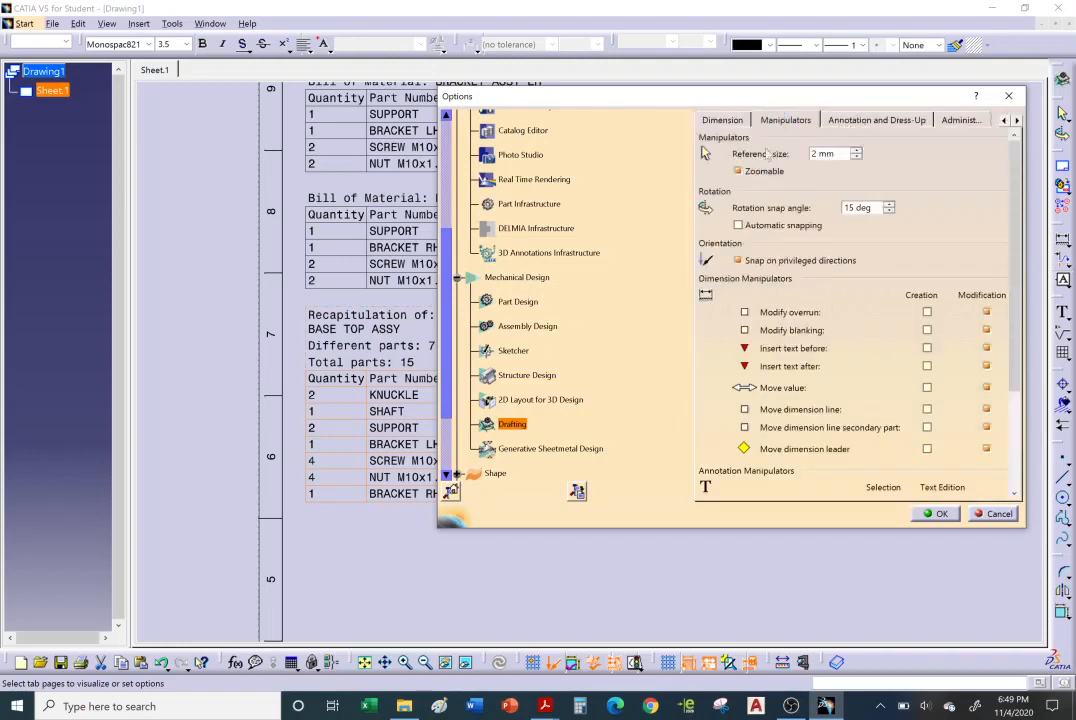
click(875, 120)
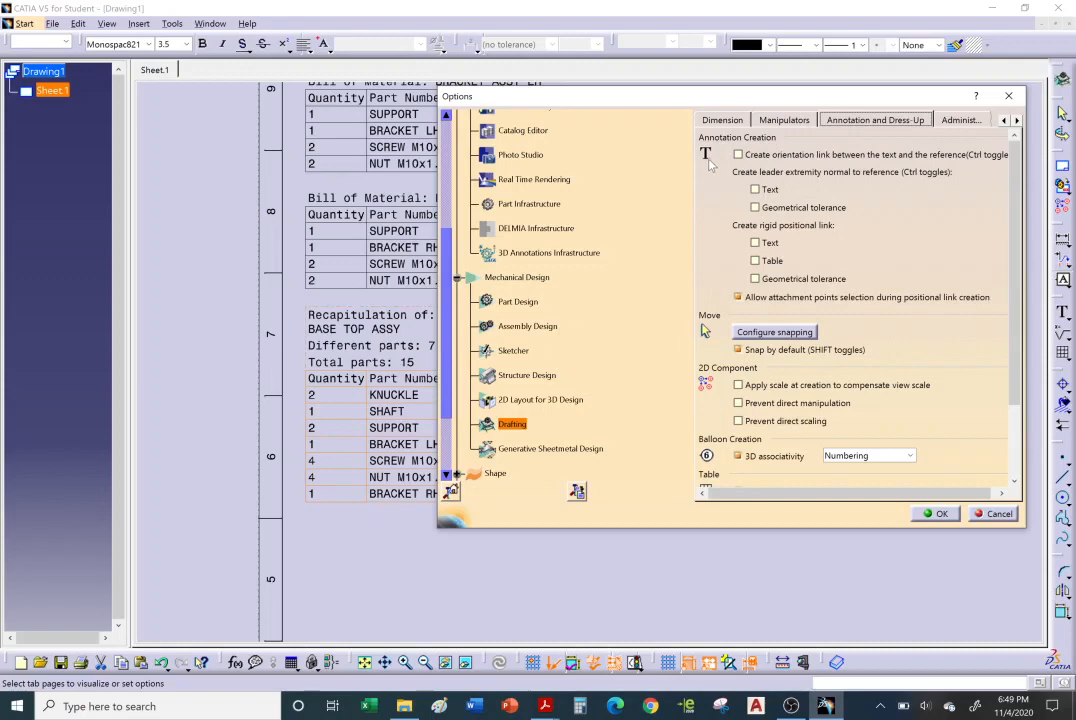
click(752, 352)
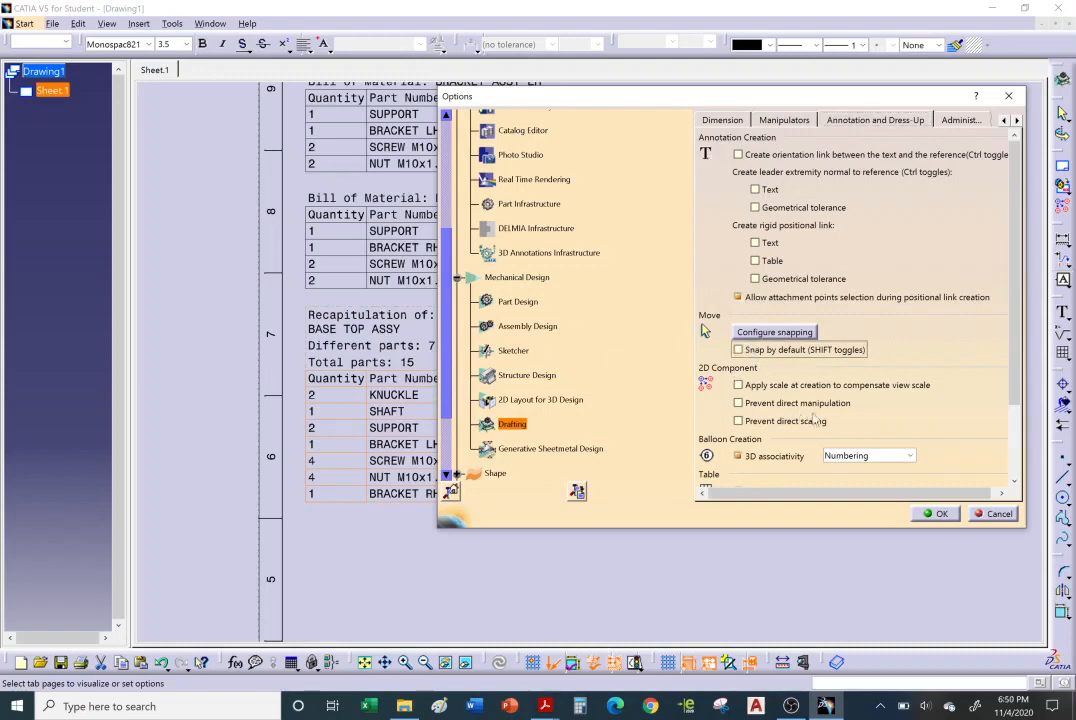
click(937, 514)
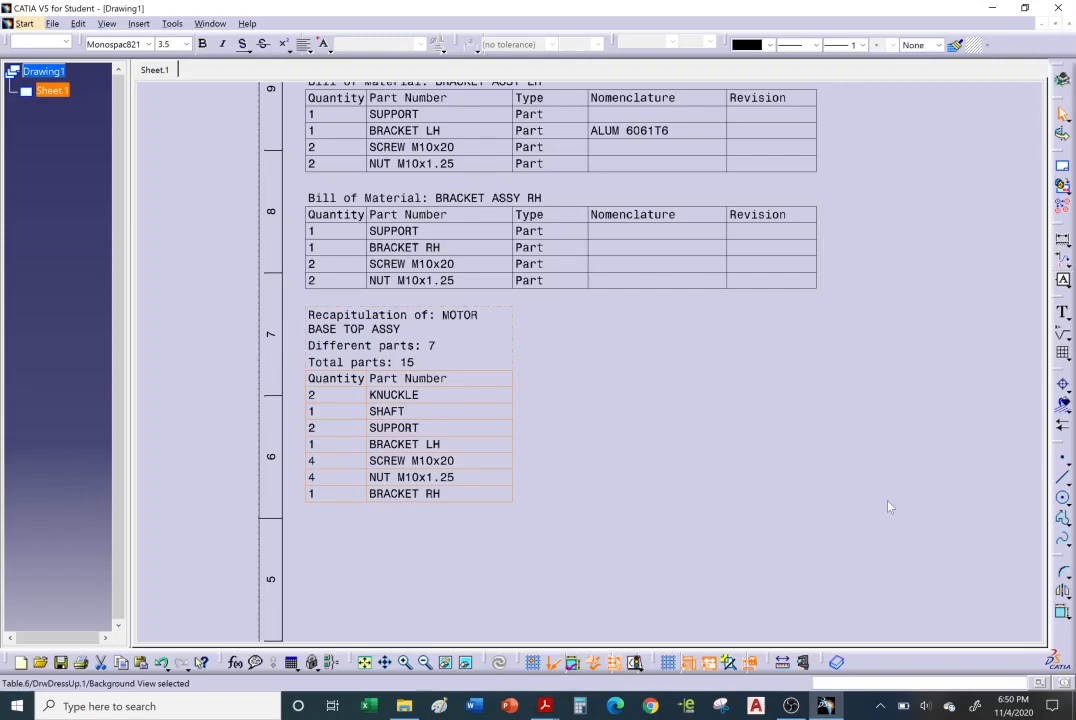
- Move the recapitulation table slightly down beneath the BRACKET ASSY RH table
mouse_move(441, 394)
mouse_down()
mouse_move(446, 411)
mouse_move(453, 401)
mouse_move(440, 398)
mouse_up()
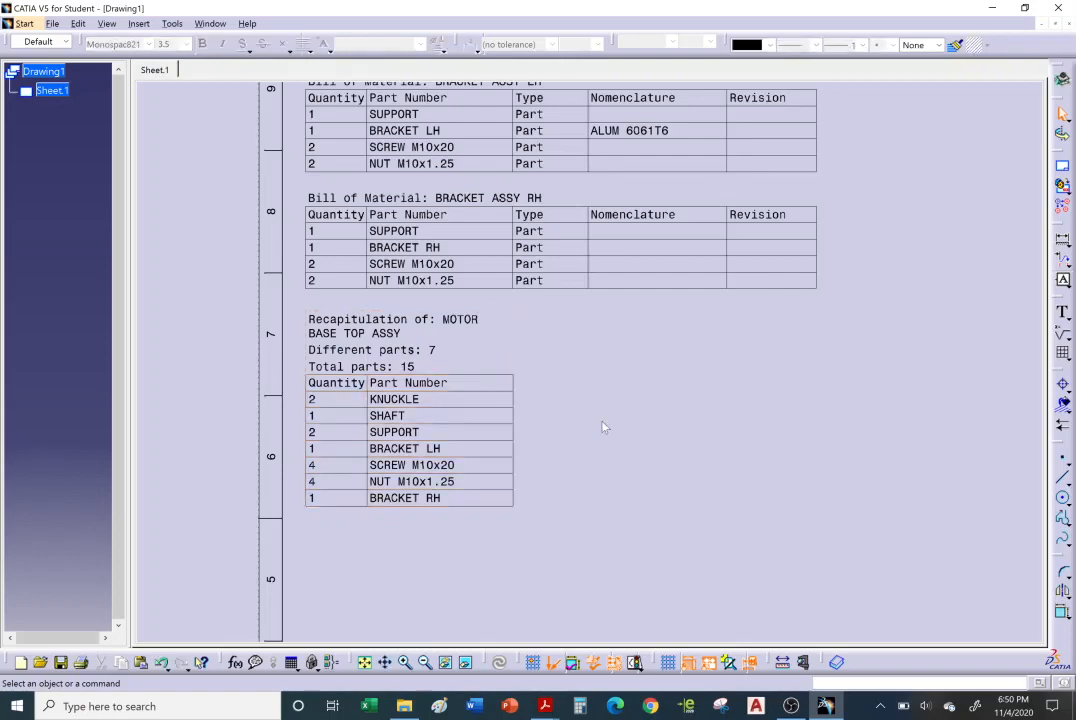
mouse_move(725, 376)
middle_down()
mouse_move(727, 420)
mouse_move(816, 454)
mouse_move(617, 372)
mouse_move(641, 367)
mouse_move(634, 379)
middle_up()
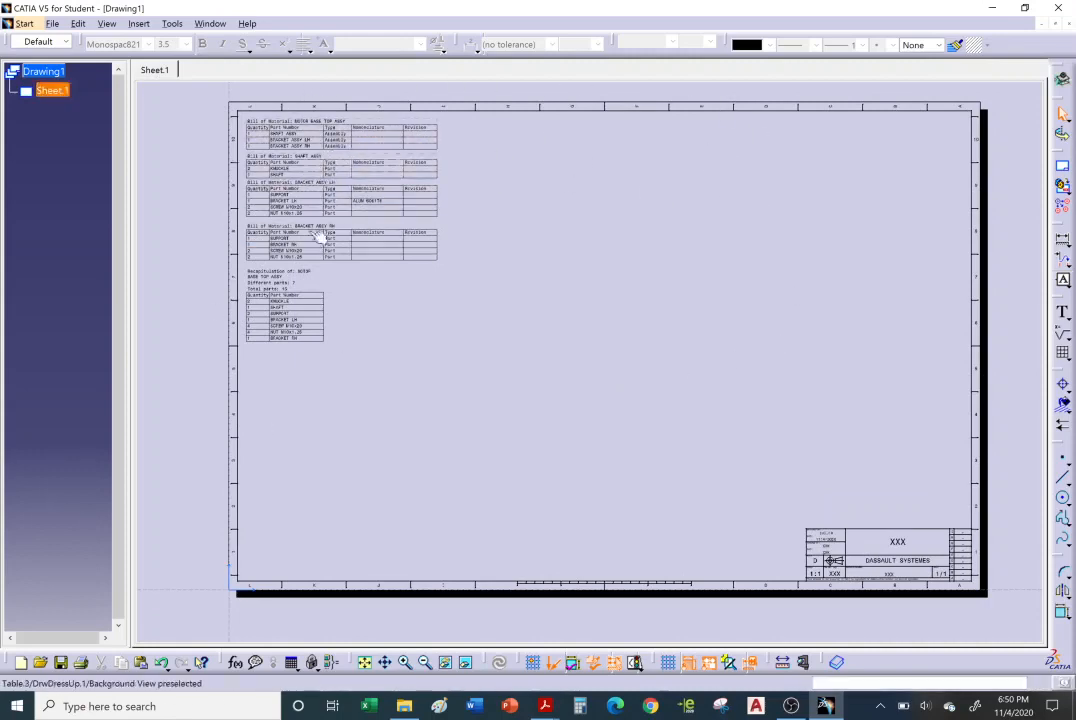
- Open the large XXX title text in the title block for editing and close the editor without changes
click(295, 333)
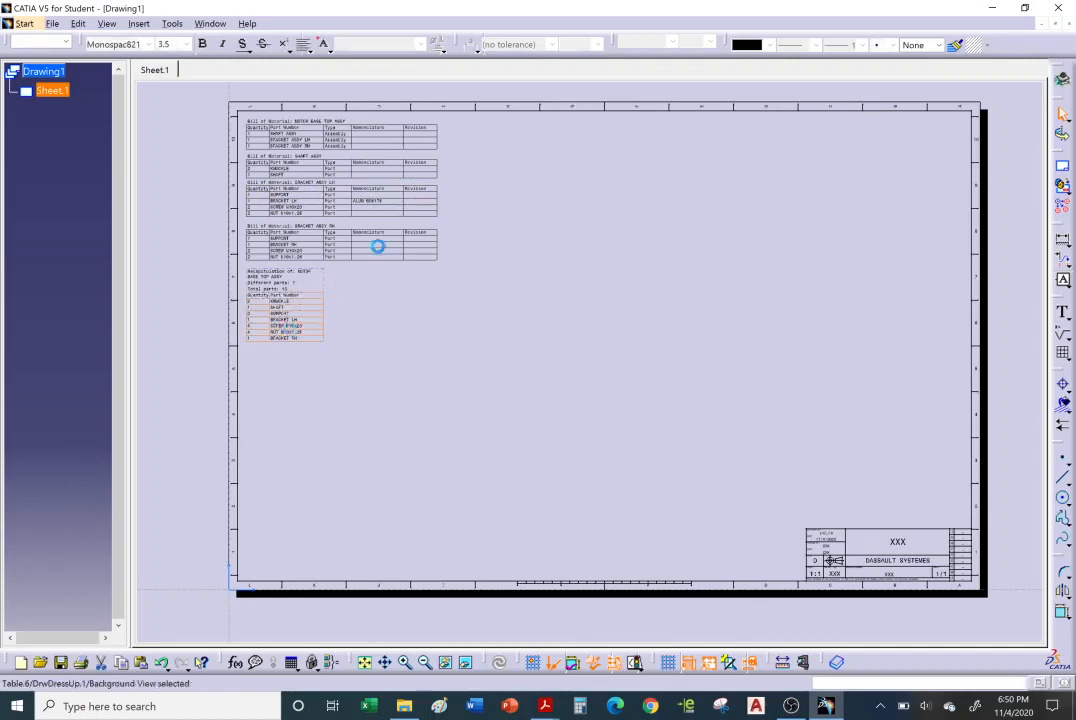
double_click(899, 541)
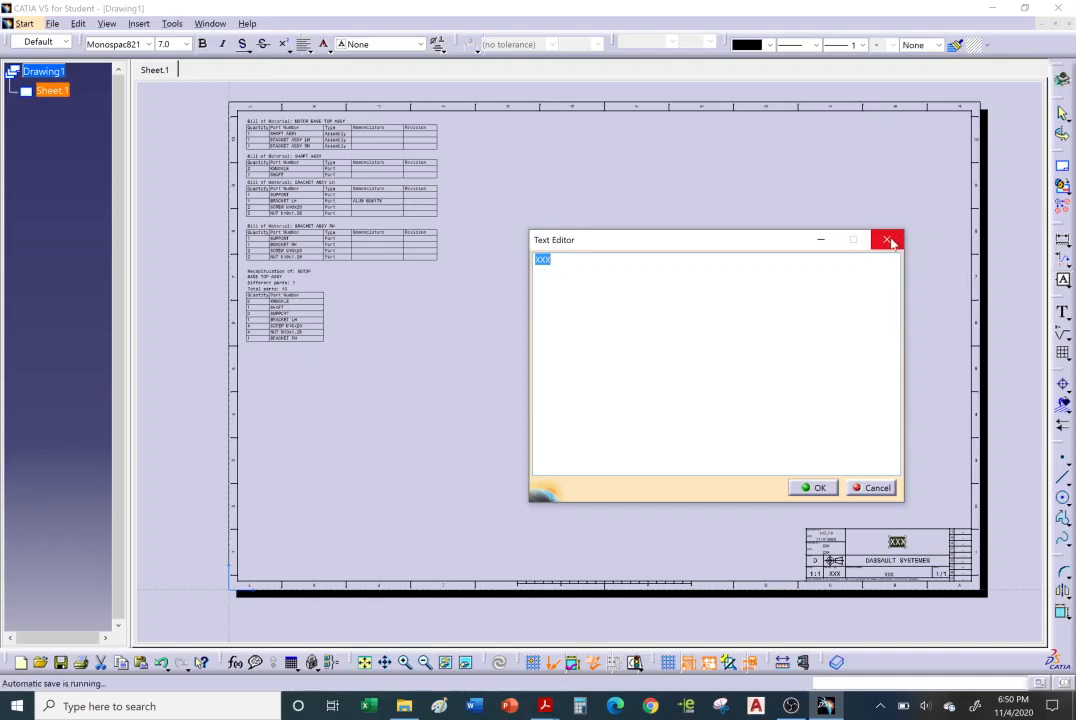
click(890, 243)
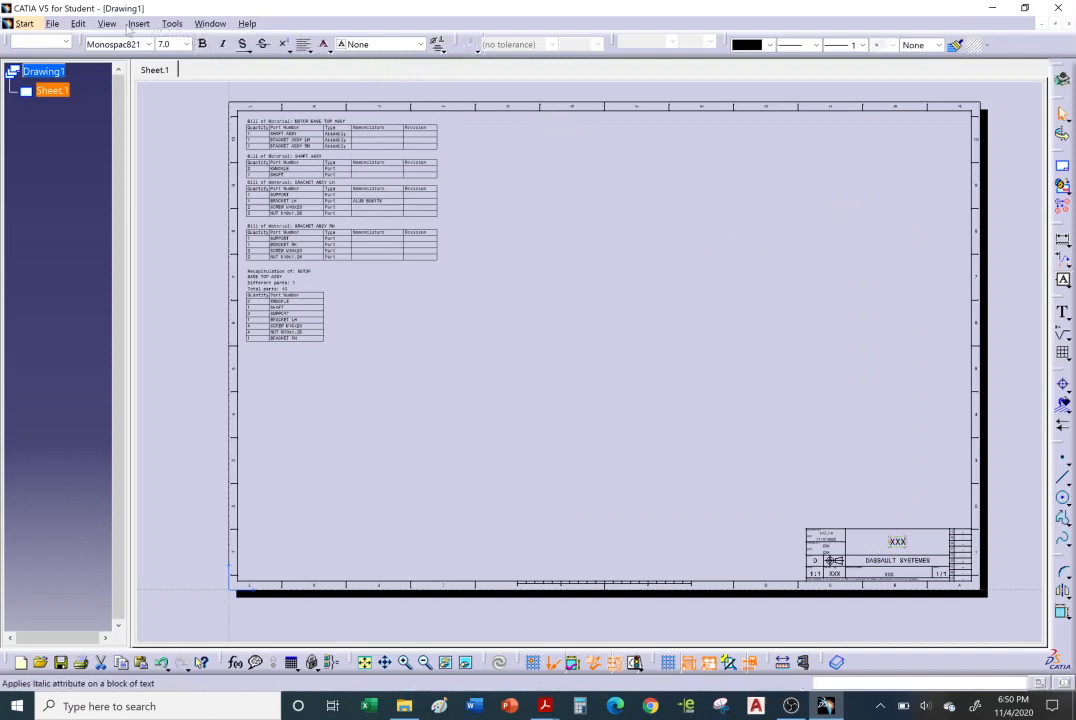
- Return the sheet to the working views and examine the title block
click(78, 23)
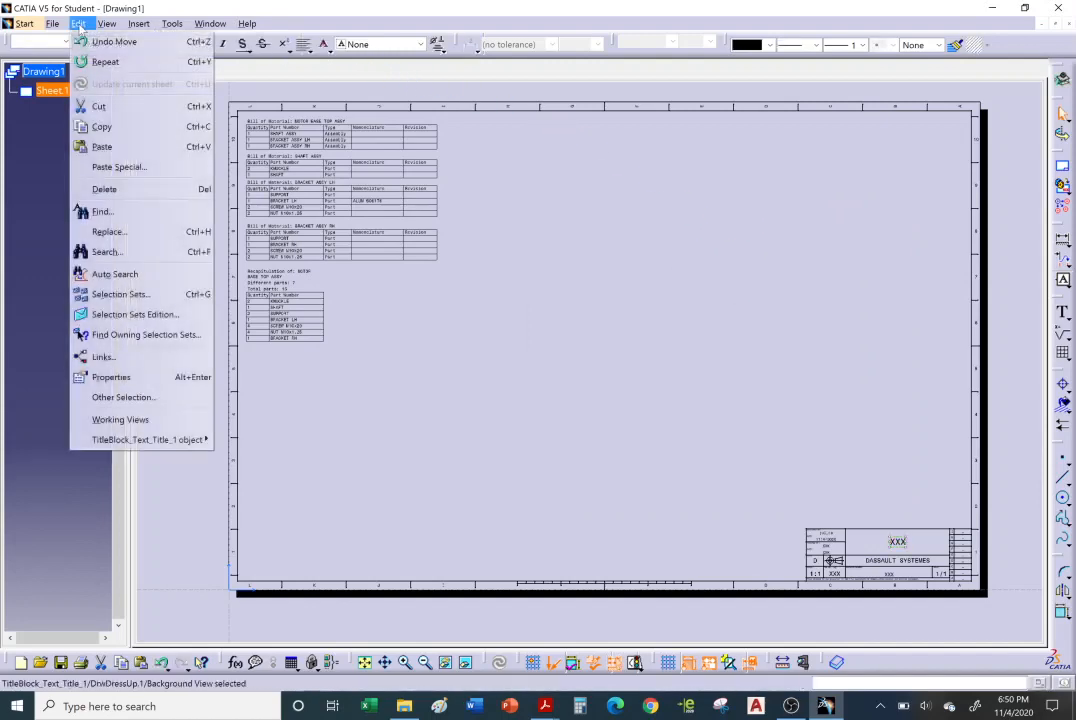
click(145, 420)
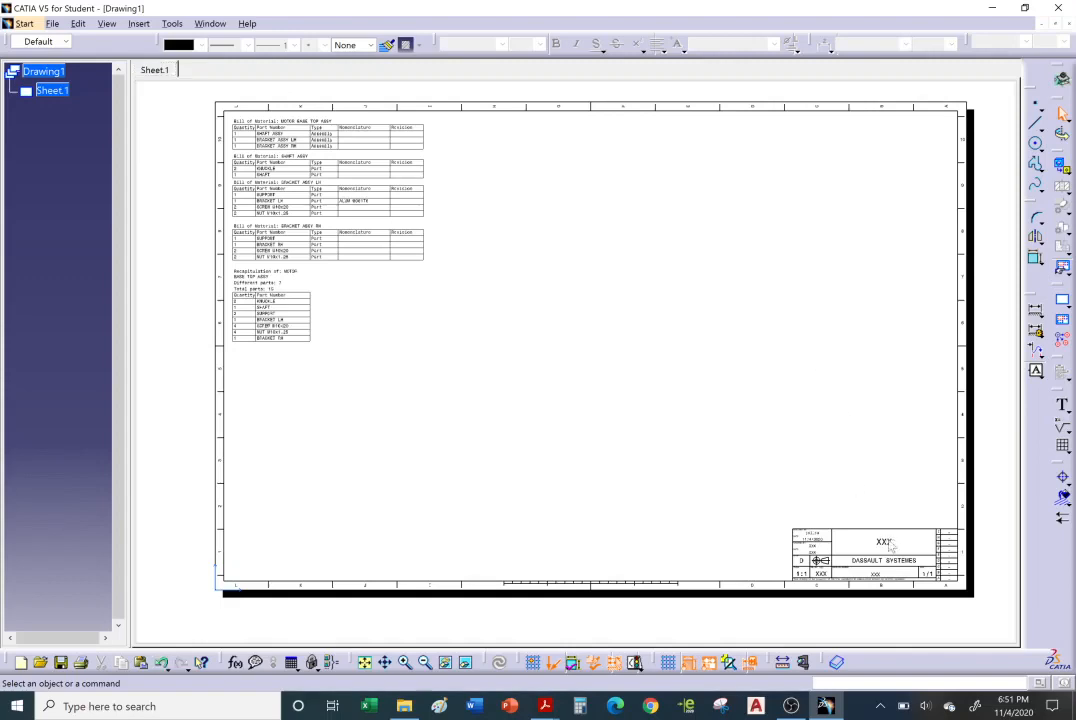
mouse_move(756, 466)
middle_down()
mouse_move(829, 492)
mouse_move(645, 210)
middle_up()
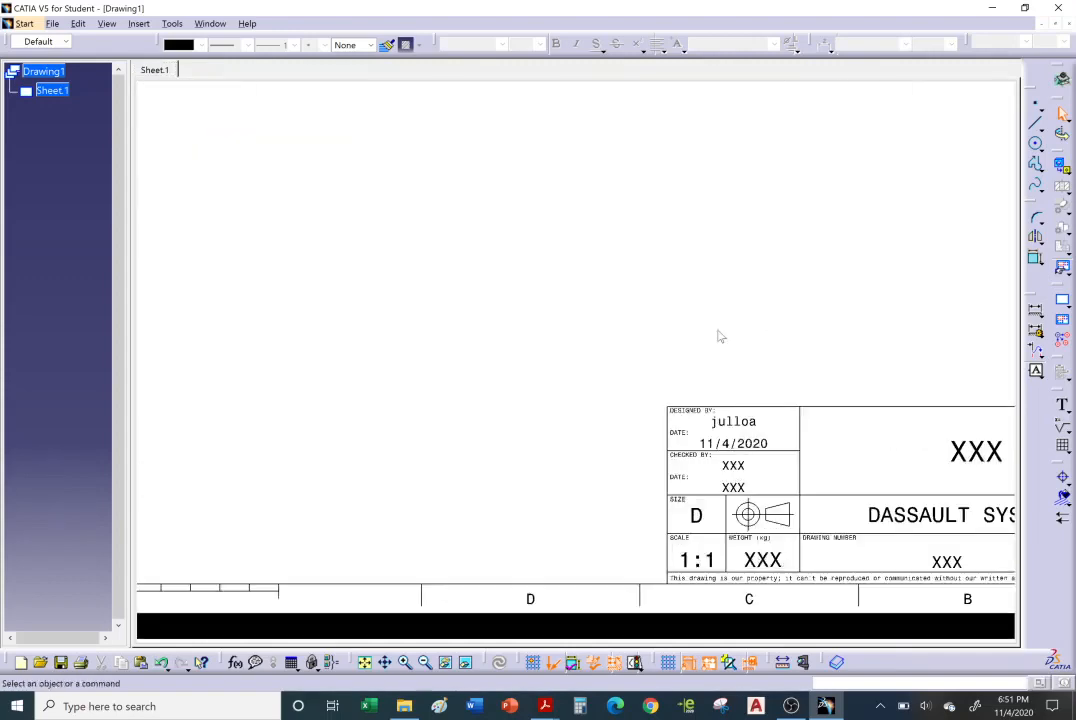
middle_drag(755, 385, 484, 210)
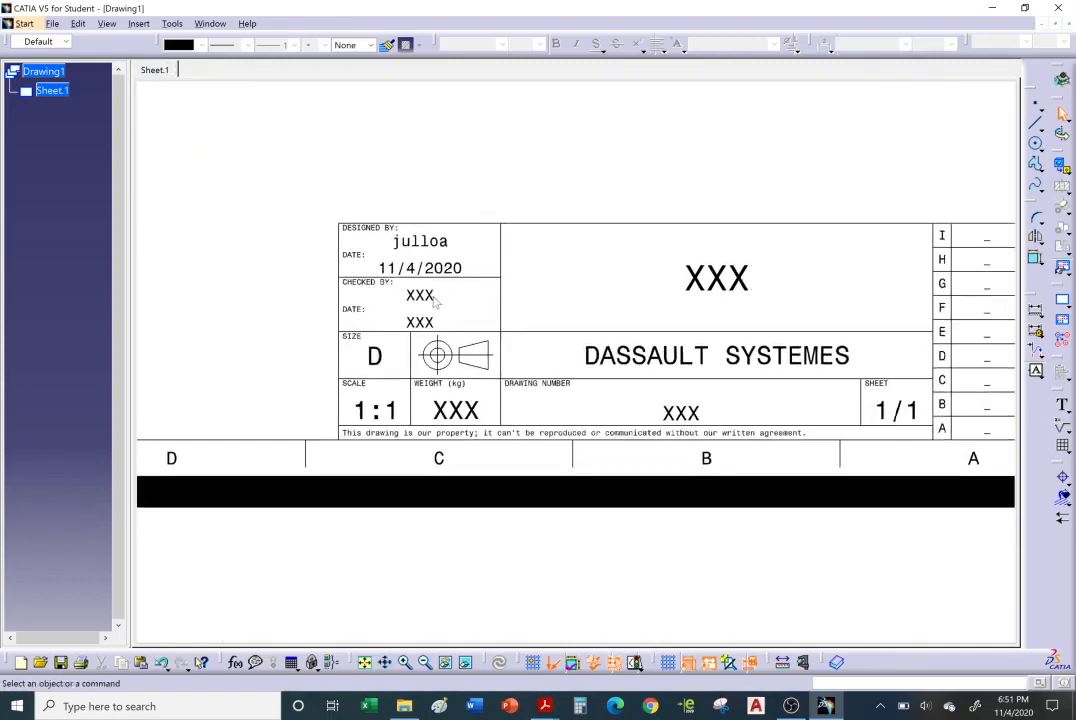
- Switch to the sheet background and return to the working views with the whole sheet in sight
click(80, 24)
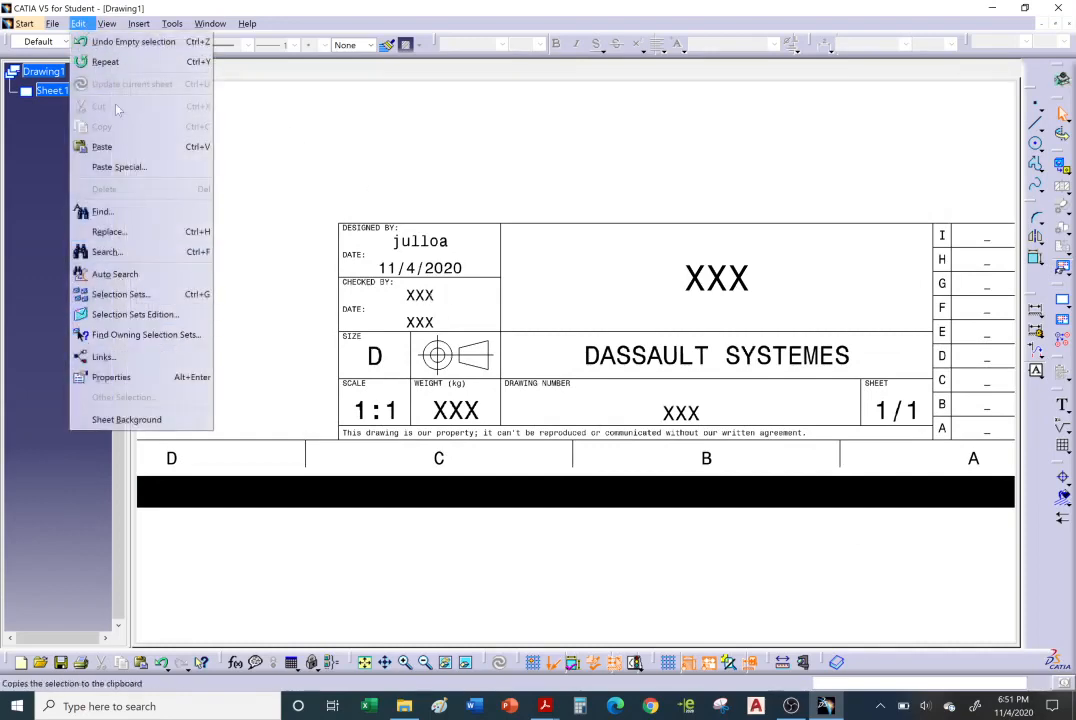
click(127, 420)
mouse_move(418, 175)
ctrl+middle_down()
mouse_move(427, 264)
mouse_move(562, 360)
mouse_move(579, 324)
mouse_move(633, 345)
ctrl+middle_up()
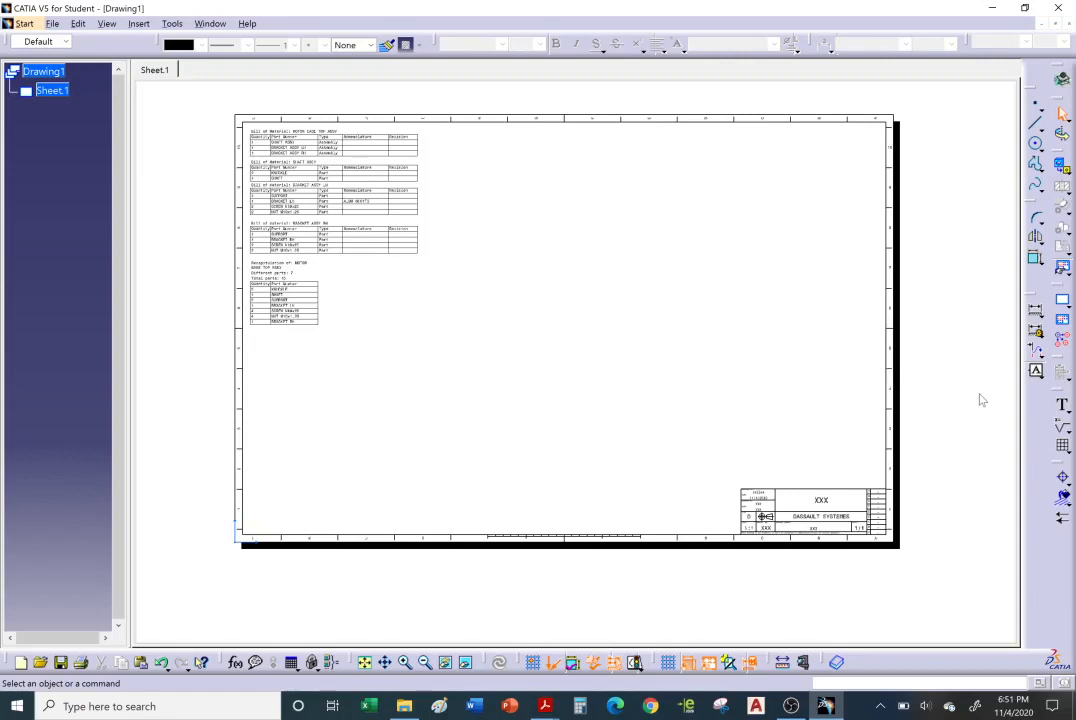
- Undock the Views toolbar and place it over the upper part of the drawing sheet
click(1068, 172)
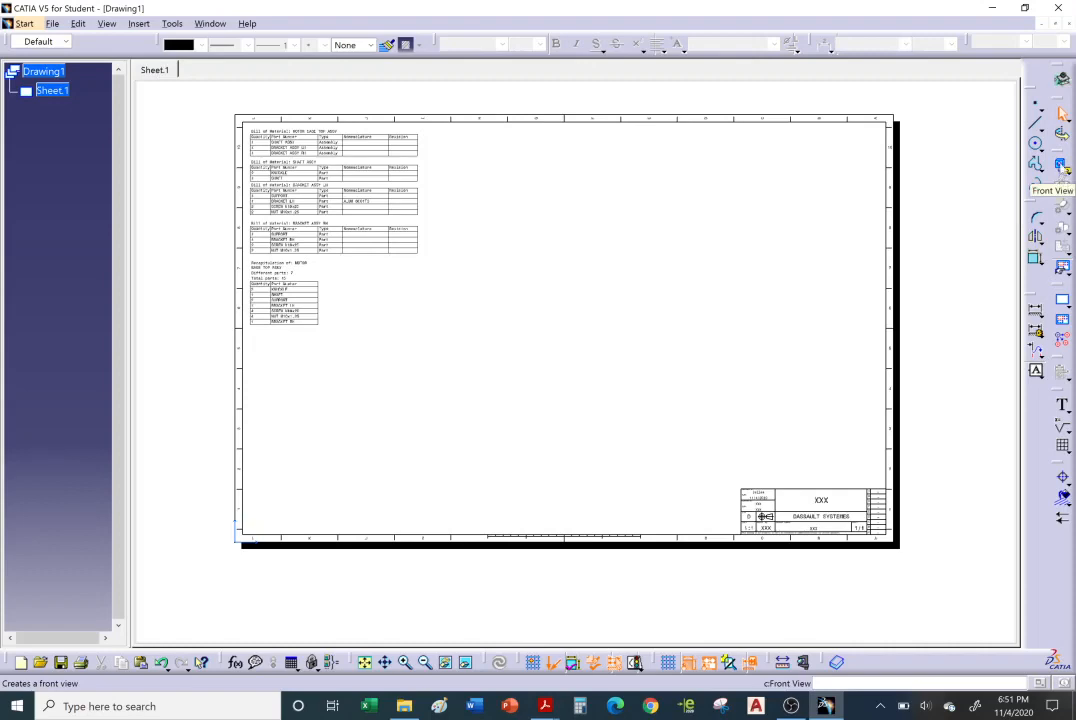
click(1062, 168)
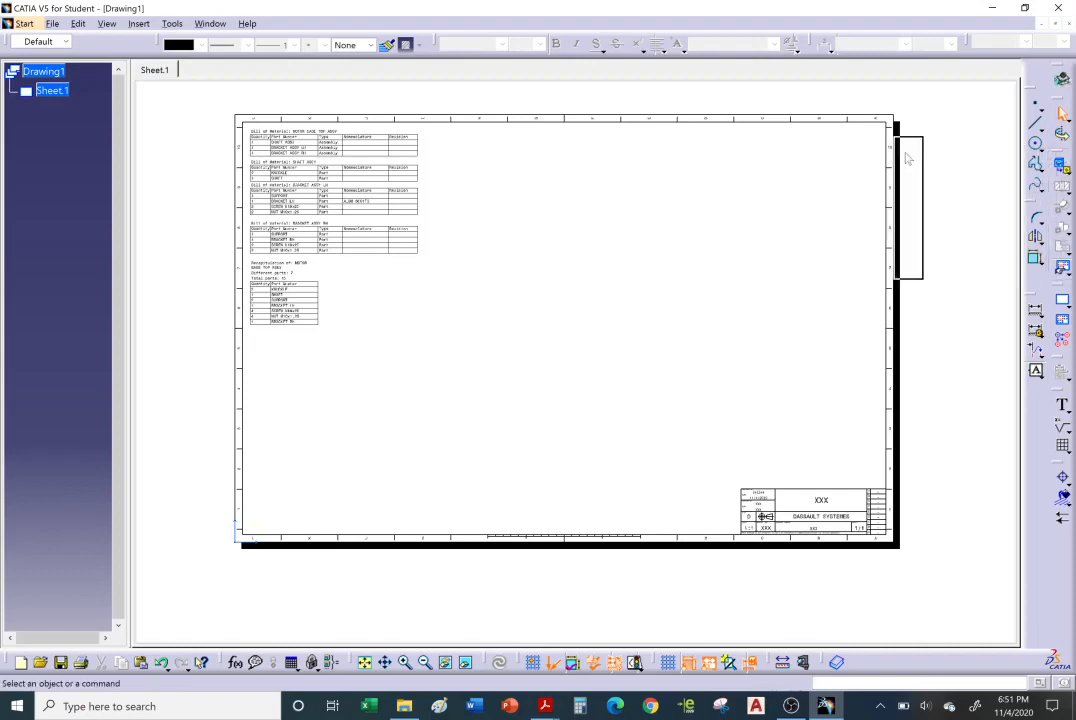
drag(908, 158, 756, 163)
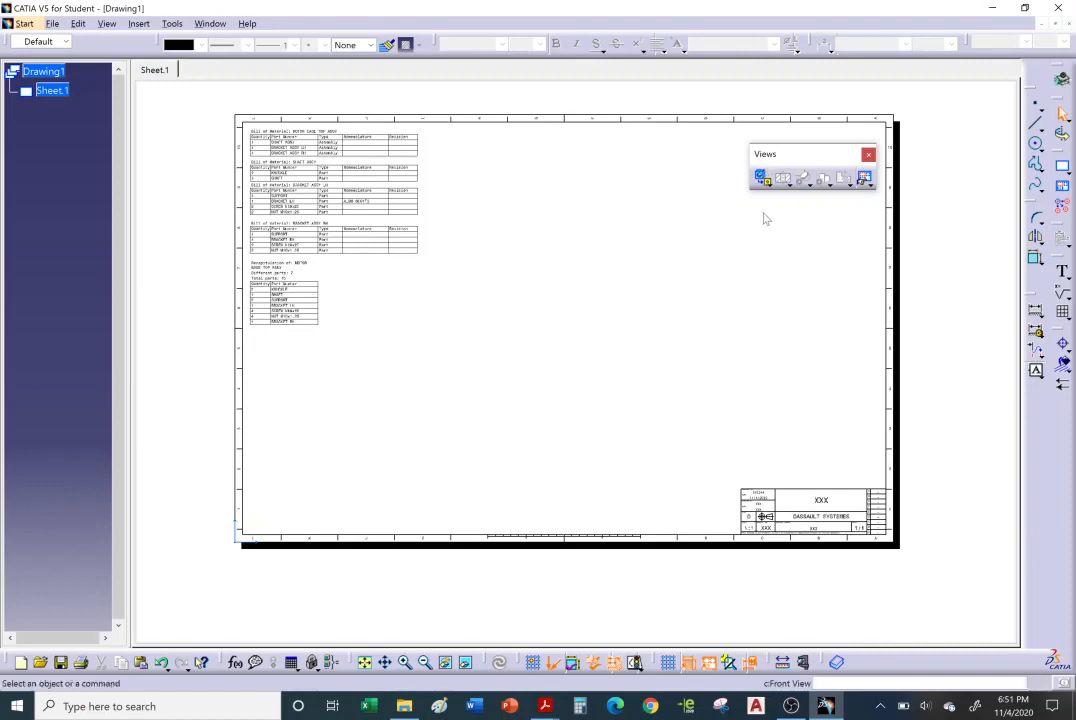
- Create an isometric view on the sheet from the exploded Scene.1 of MOTOR BASE TOP ASSY.CATProduct
click(769, 183)
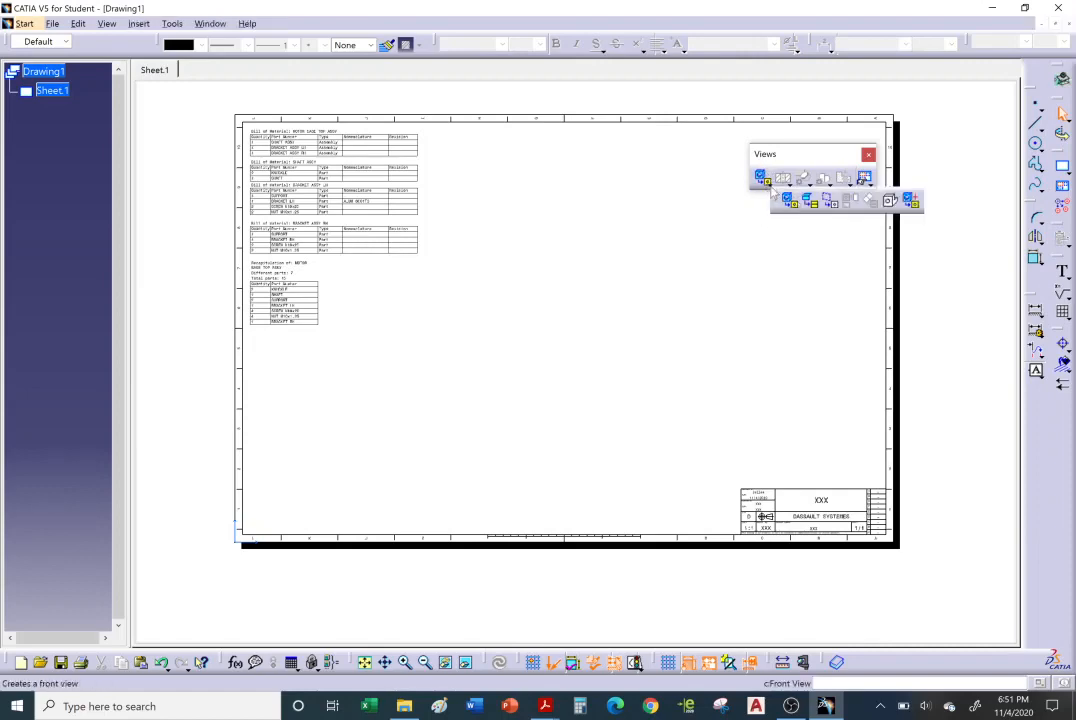
click(890, 202)
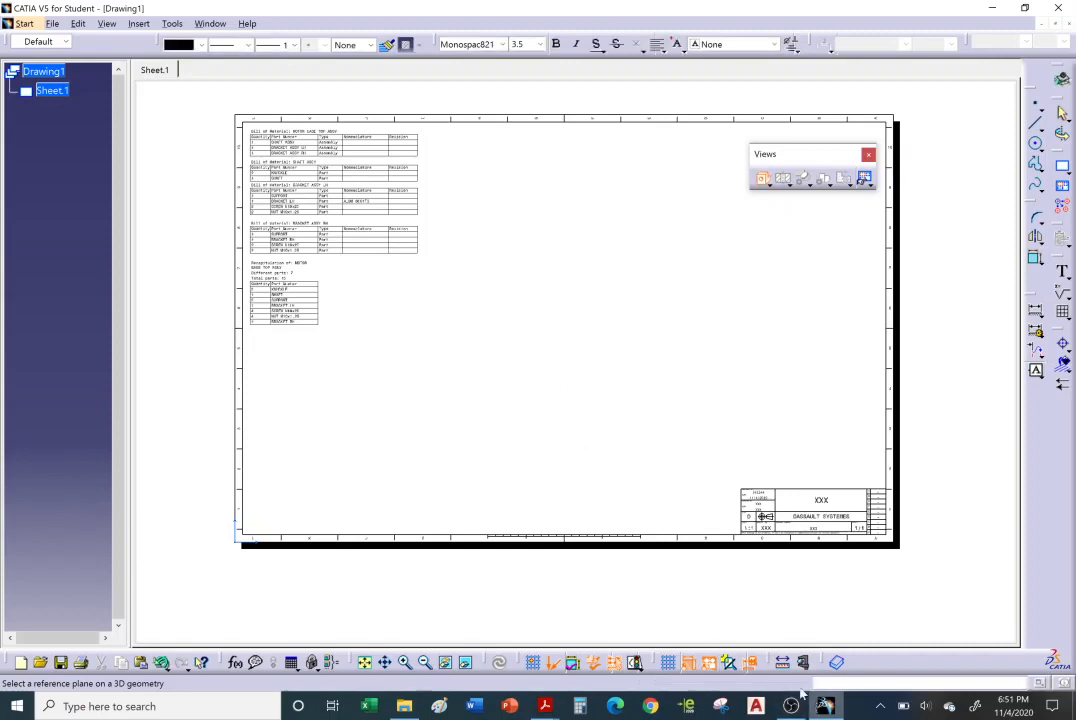
click(210, 23)
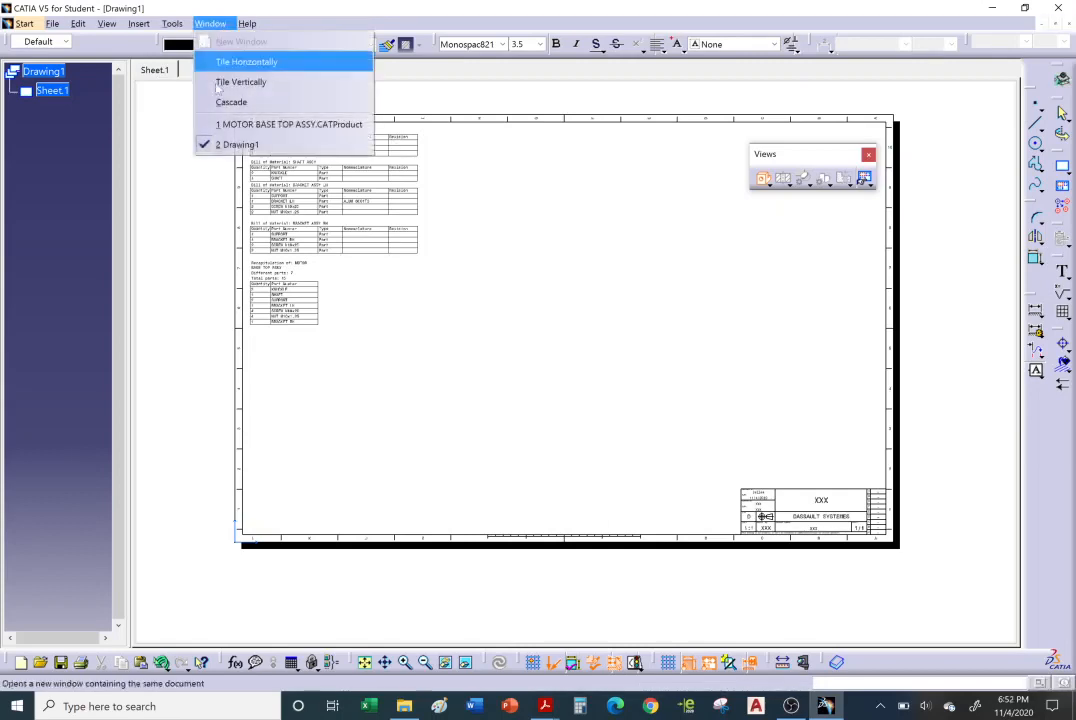
click(250, 124)
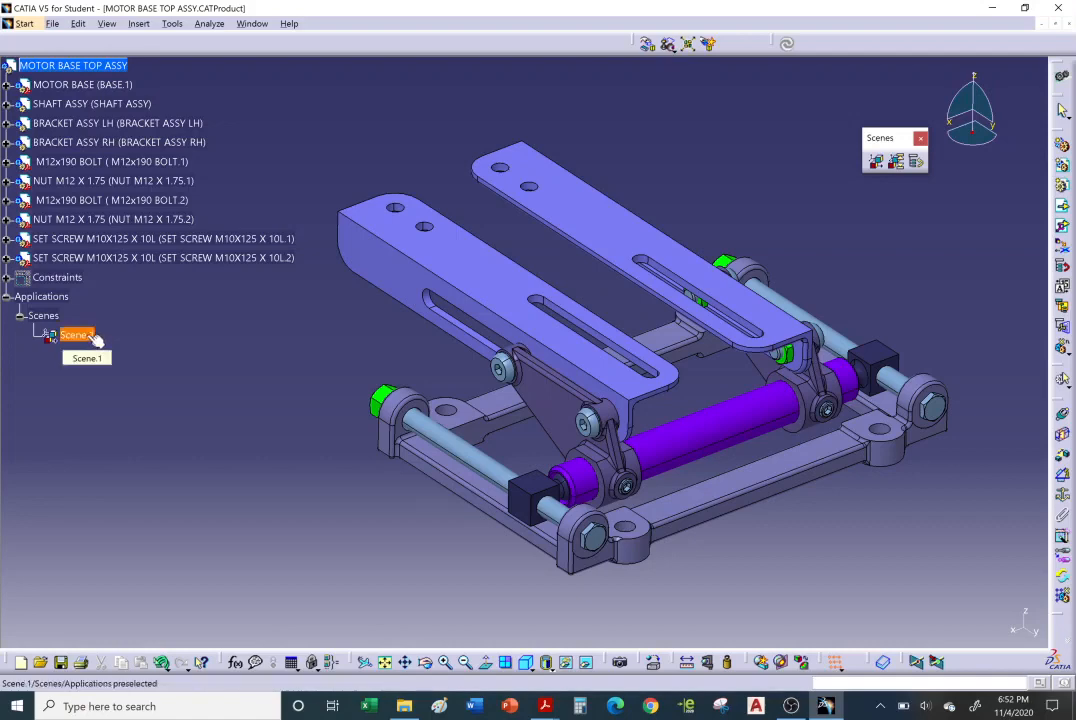
click(94, 339)
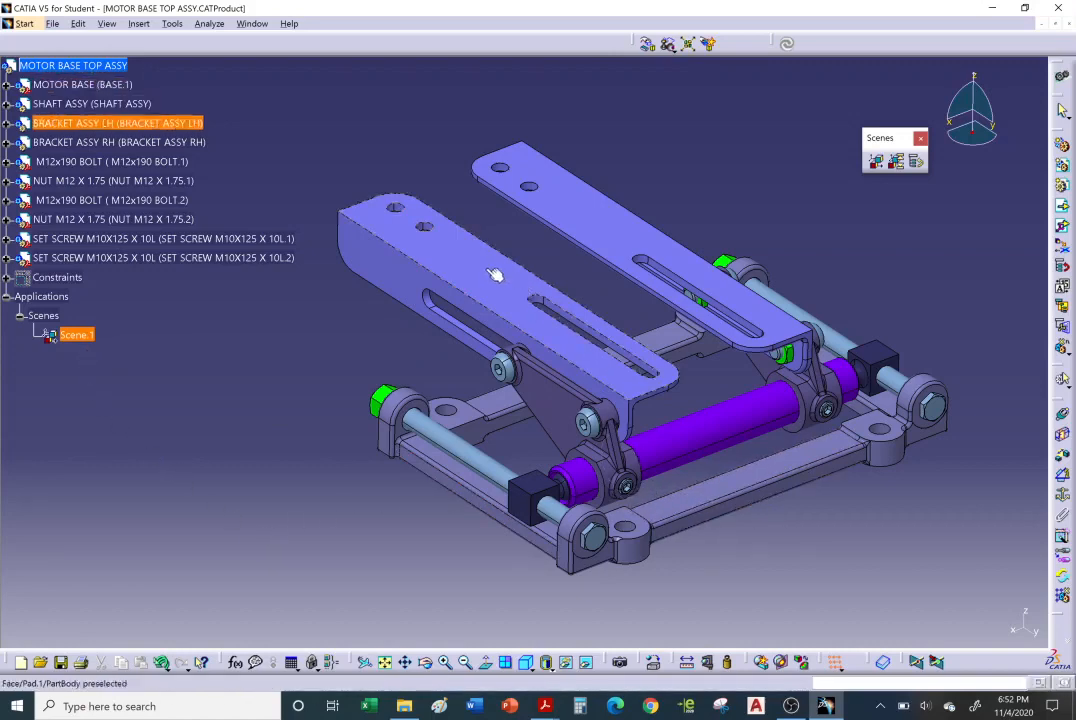
click(377, 313)
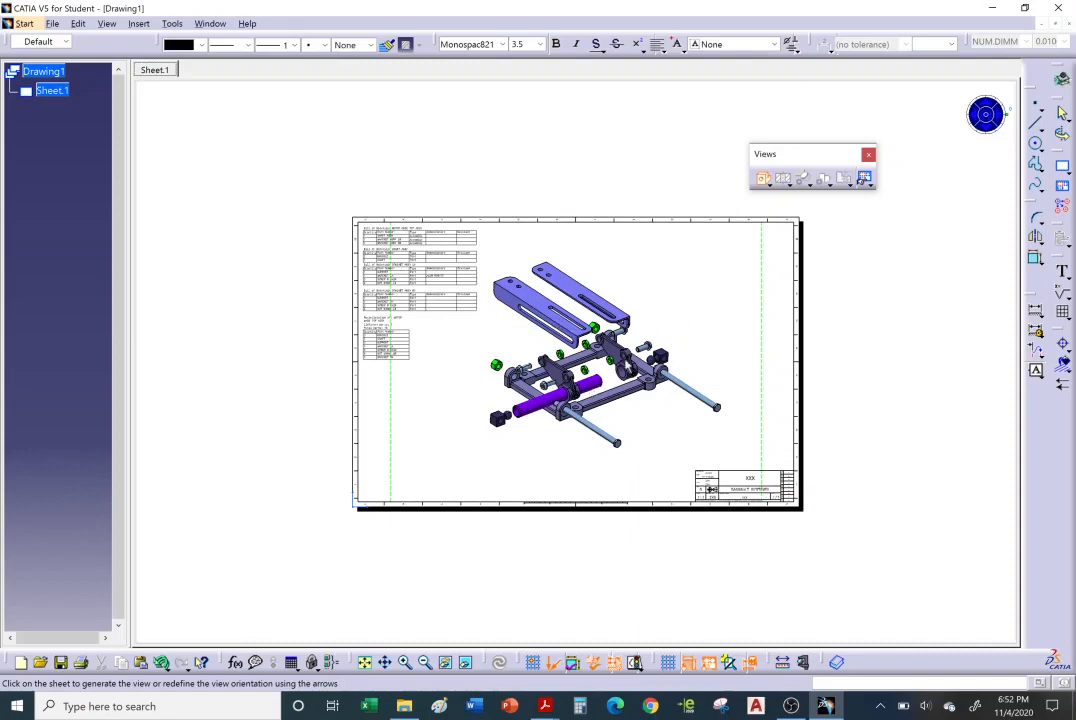
click(831, 348)
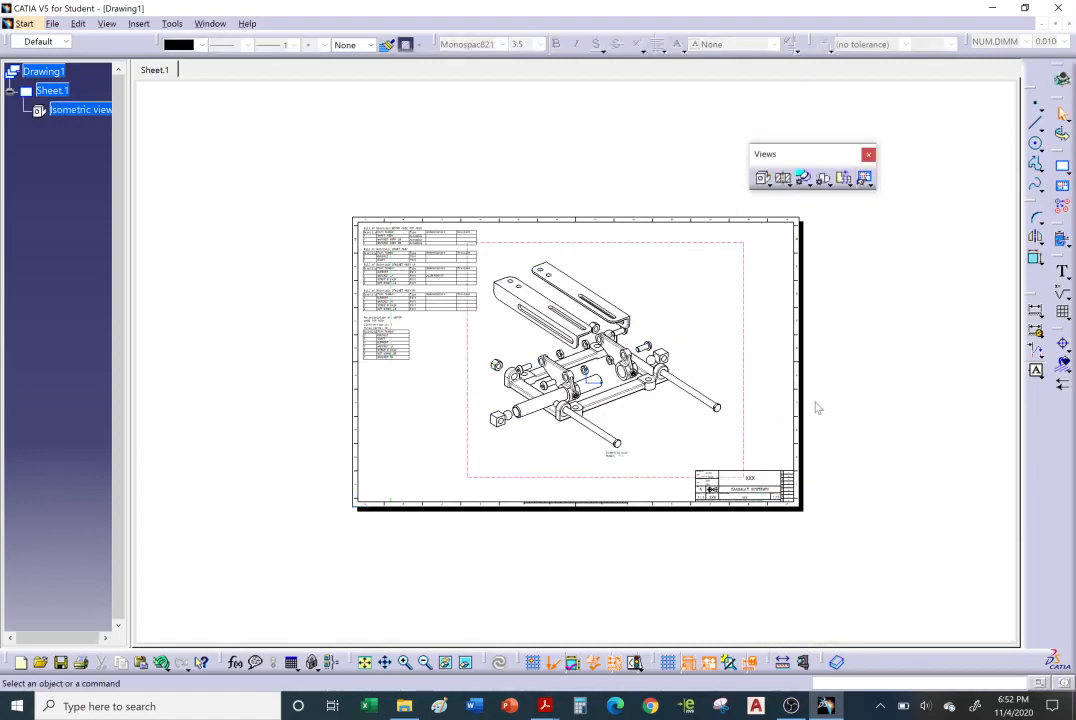
- Reposition the exploded isometric view up and to the right on the sheet, clear of the bill of material and the title block
middle_drag(817, 406, 744, 370)
mouse_move(744, 370)
ctrl+middle_down()
mouse_move(739, 324)
mouse_move(769, 398)
mouse_move(748, 412)
ctrl+middle_up()
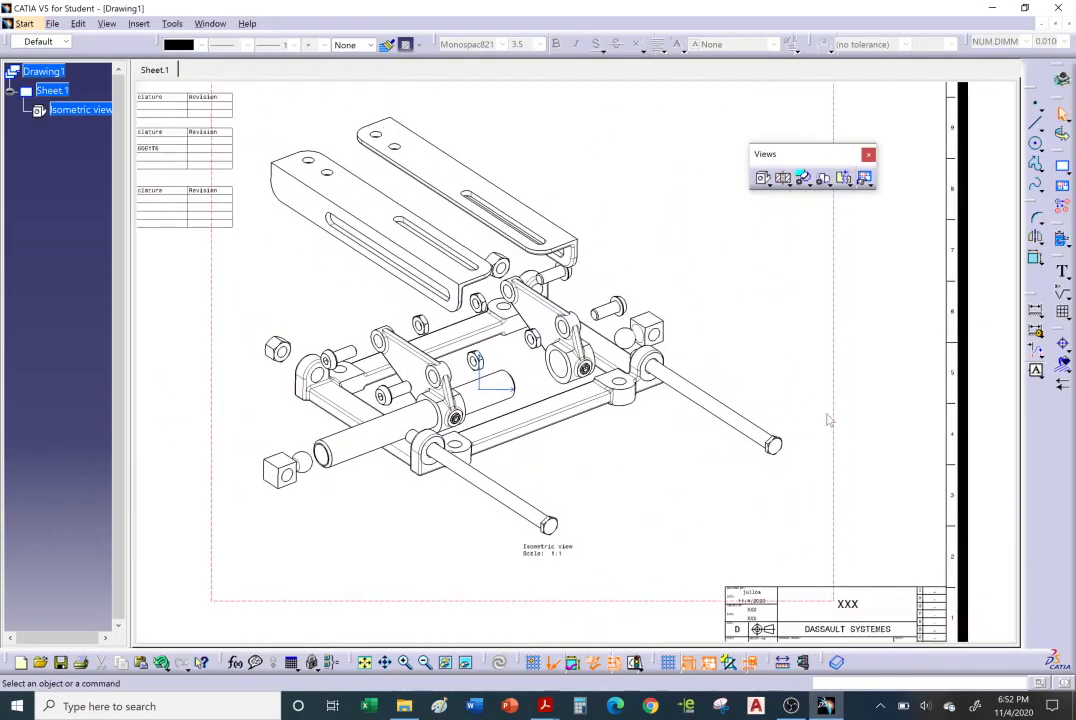
drag(834, 414, 897, 371)
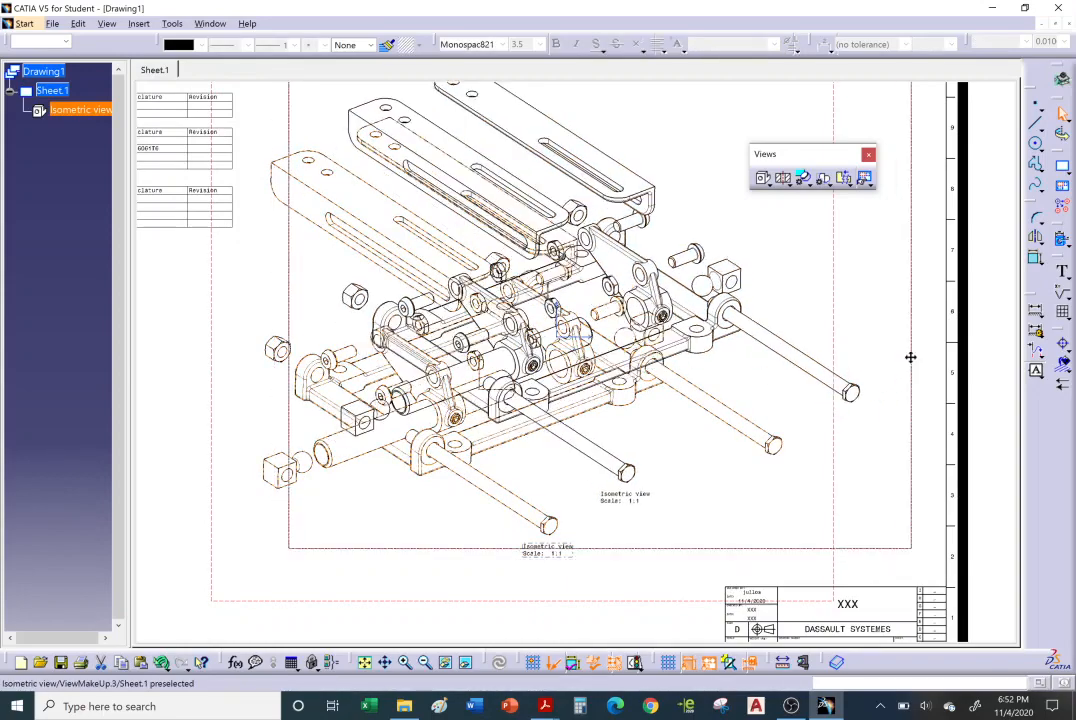
ctrl+middle_drag(738, 340, 735, 359)
click(700, 412)
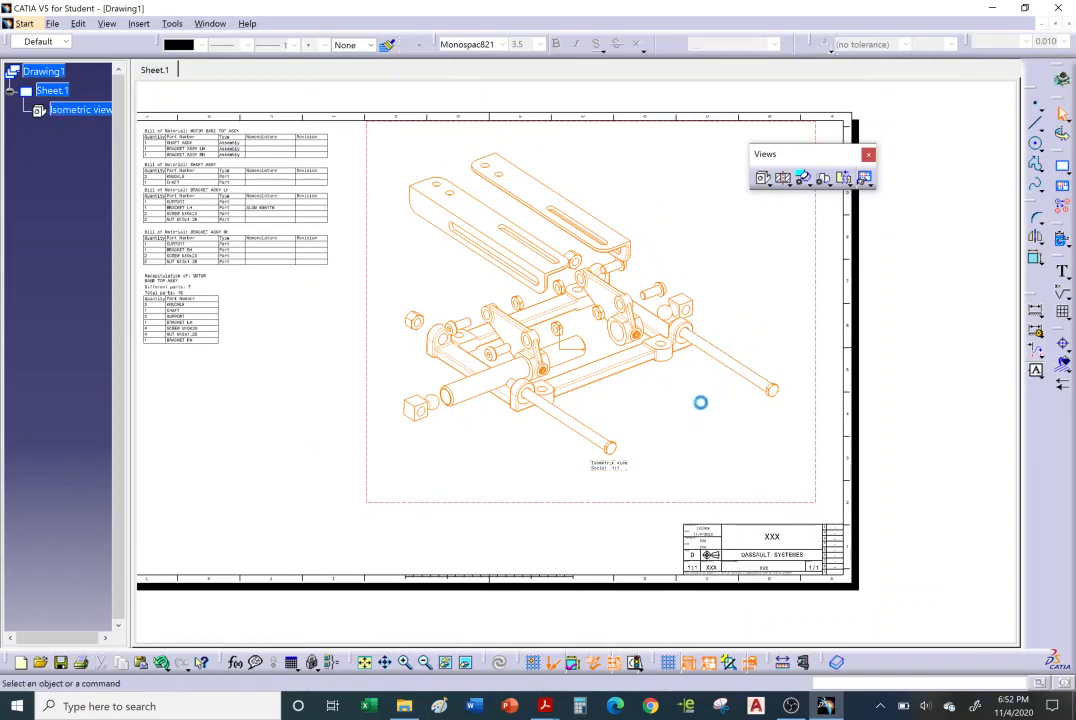
- Move the isometric view's name and scale label slightly lower, away from the bolt head
mouse_move(617, 383)
middle_down()
mouse_move(641, 334)
mouse_move(622, 380)
mouse_move(604, 388)
middle_up()
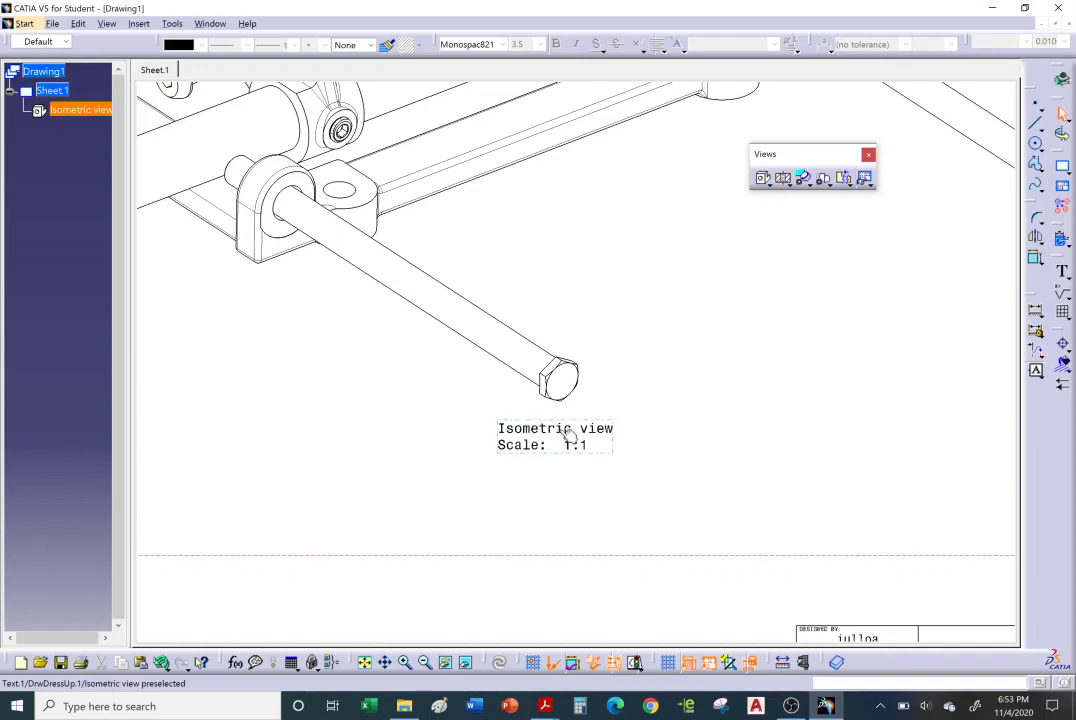
click(556, 440)
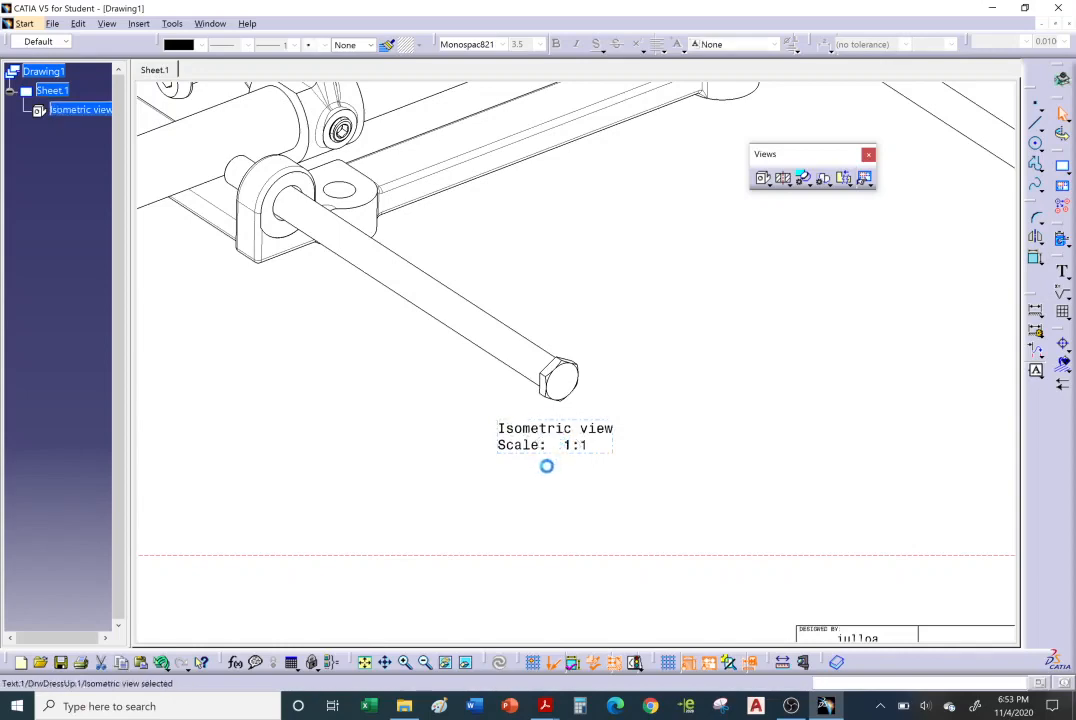
drag(556, 464, 566, 465)
click(712, 340)
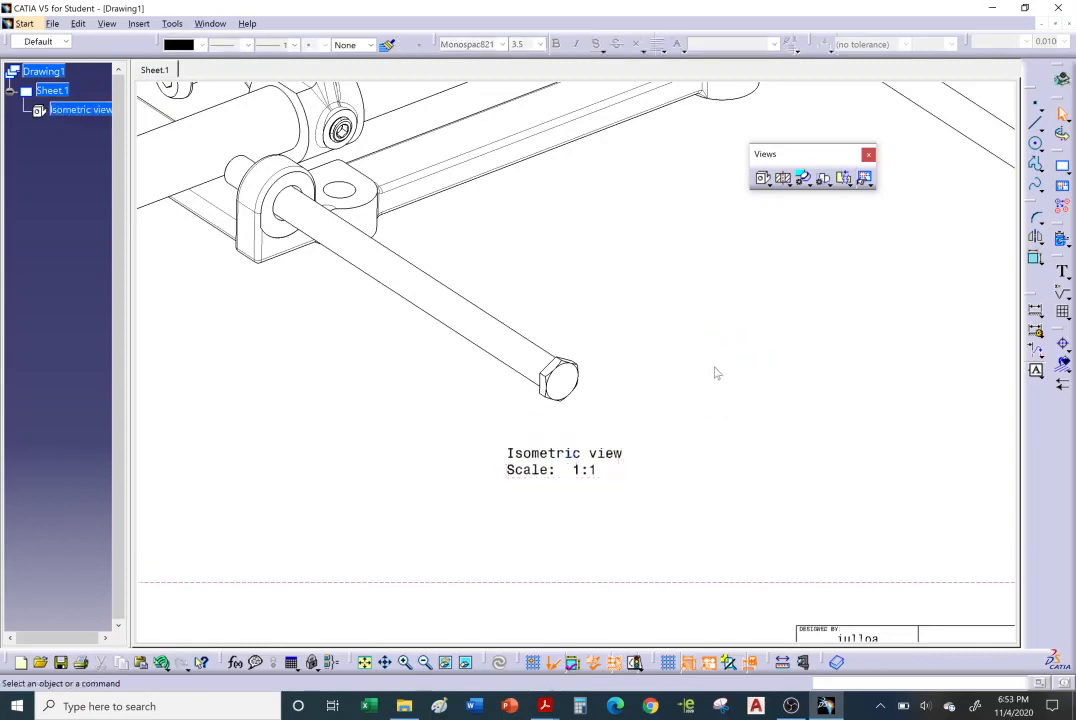
- Compare the drawing's bill of material tables with the item list and balloons in MOTOR BASE ASSY.pdf in Acrobat Reader, ending back in CATIA
mouse_move(716, 372)
middle_down()
mouse_move(677, 346)
mouse_move(644, 359)
middle_up()
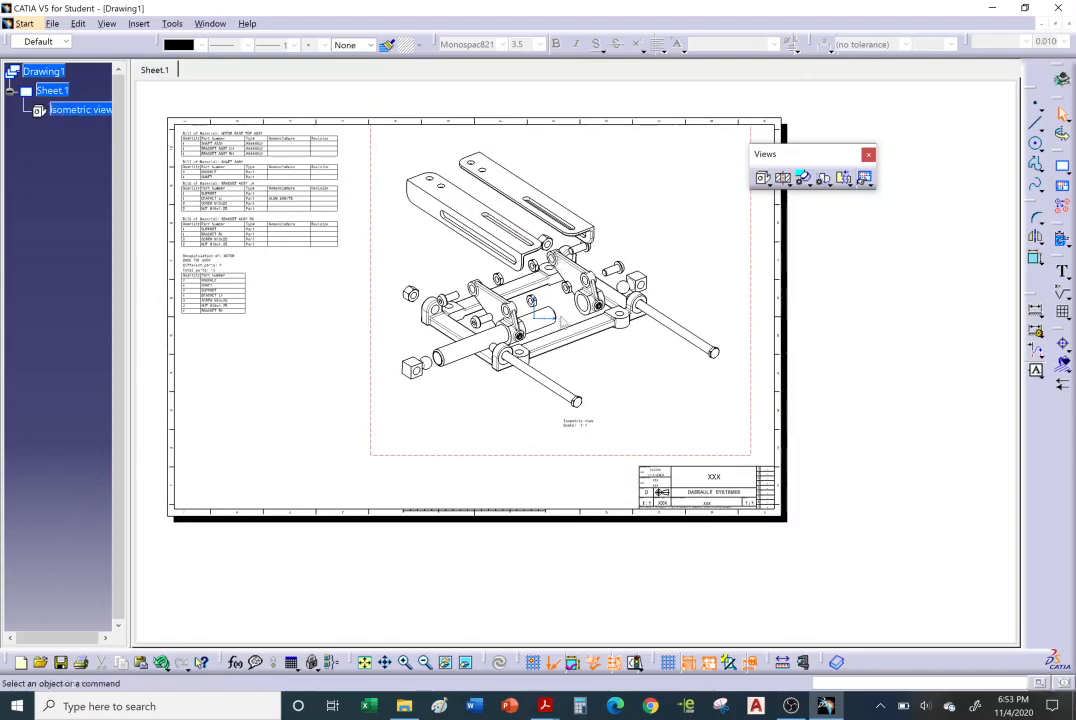
mouse_move(709, 362)
ctrl+middle_down()
mouse_move(728, 330)
mouse_move(824, 426)
ctrl+middle_up()
middle_drag(548, 317, 680, 377)
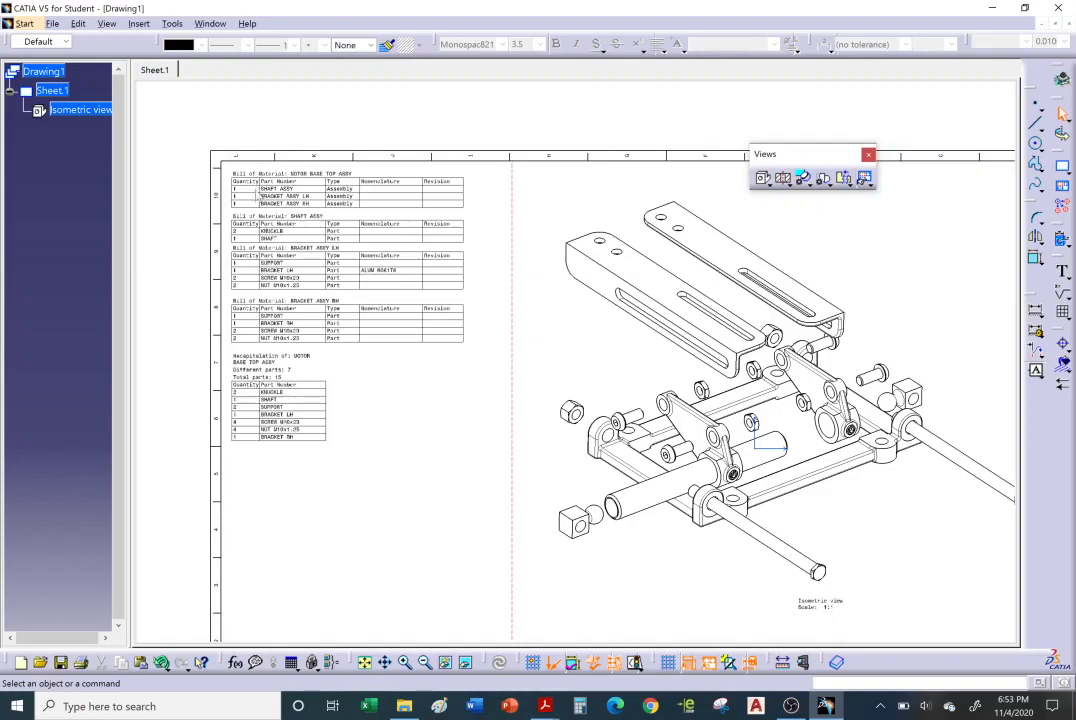
mouse_move(287, 214)
middle_down()
mouse_move(334, 281)
mouse_move(343, 258)
mouse_move(413, 312)
mouse_move(326, 257)
middle_up()
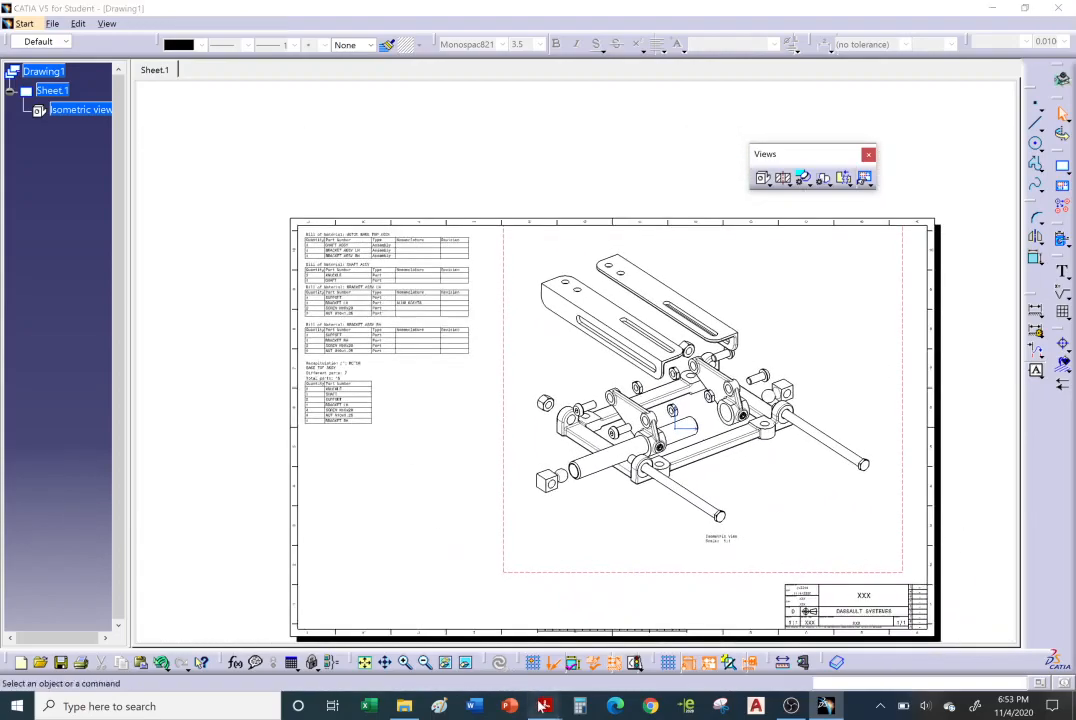
mouse_move(544, 706)
click(622, 632)
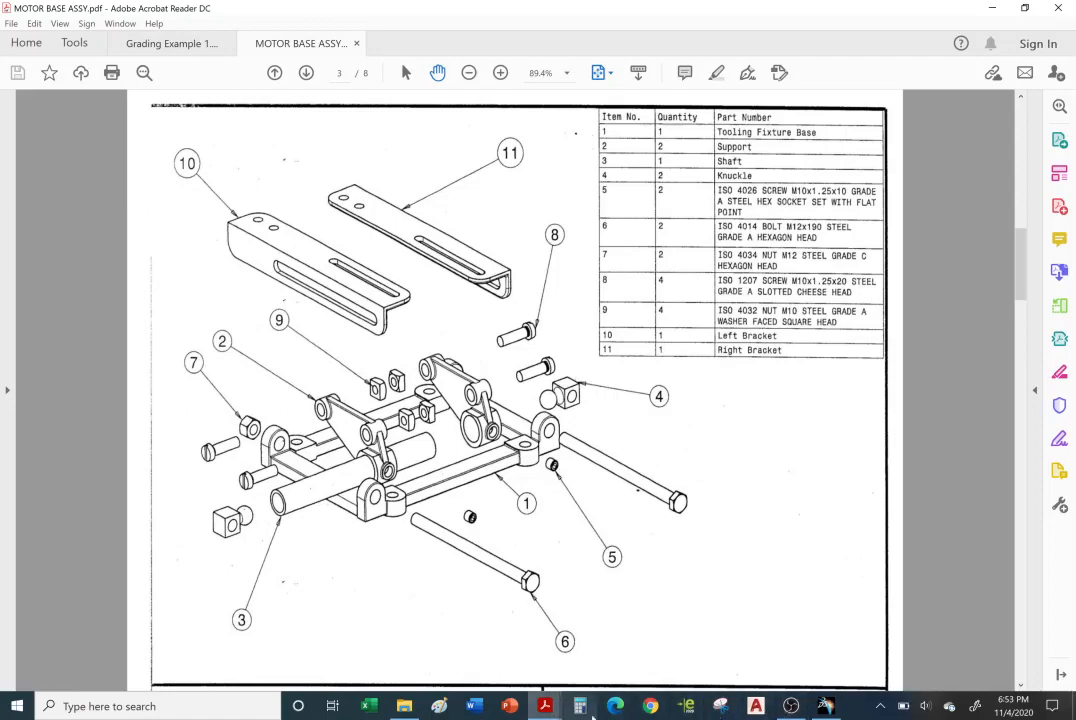
click(825, 706)
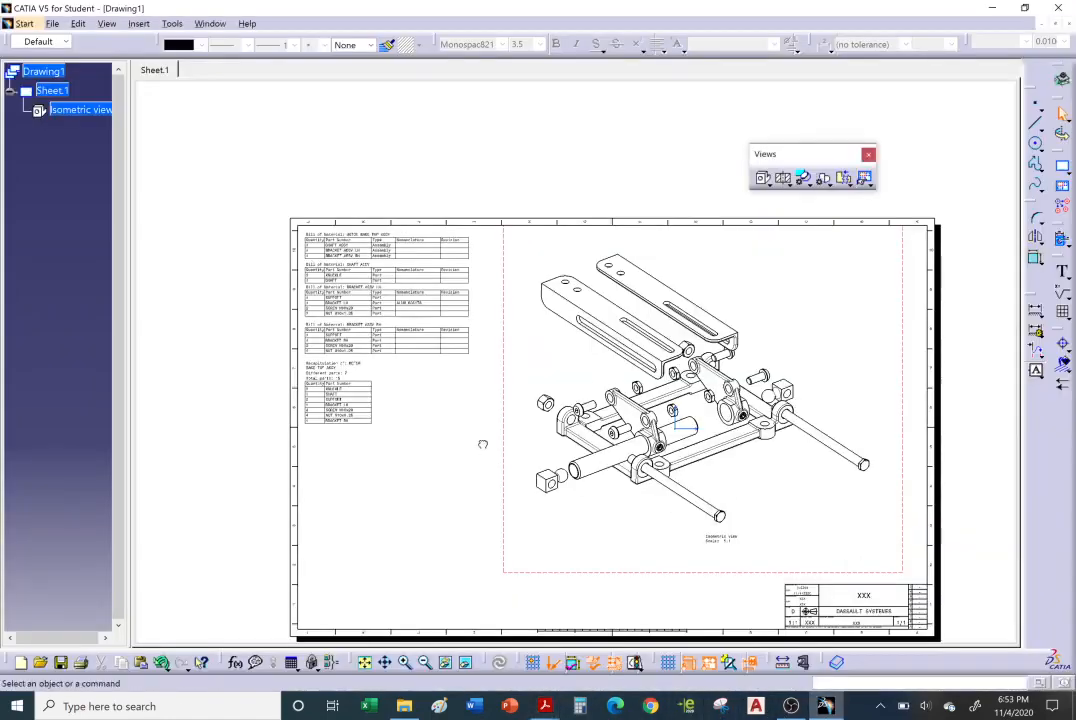
mouse_move(428, 447)
middle_down()
mouse_move(584, 471)
mouse_move(605, 454)
mouse_move(598, 460)
middle_up()
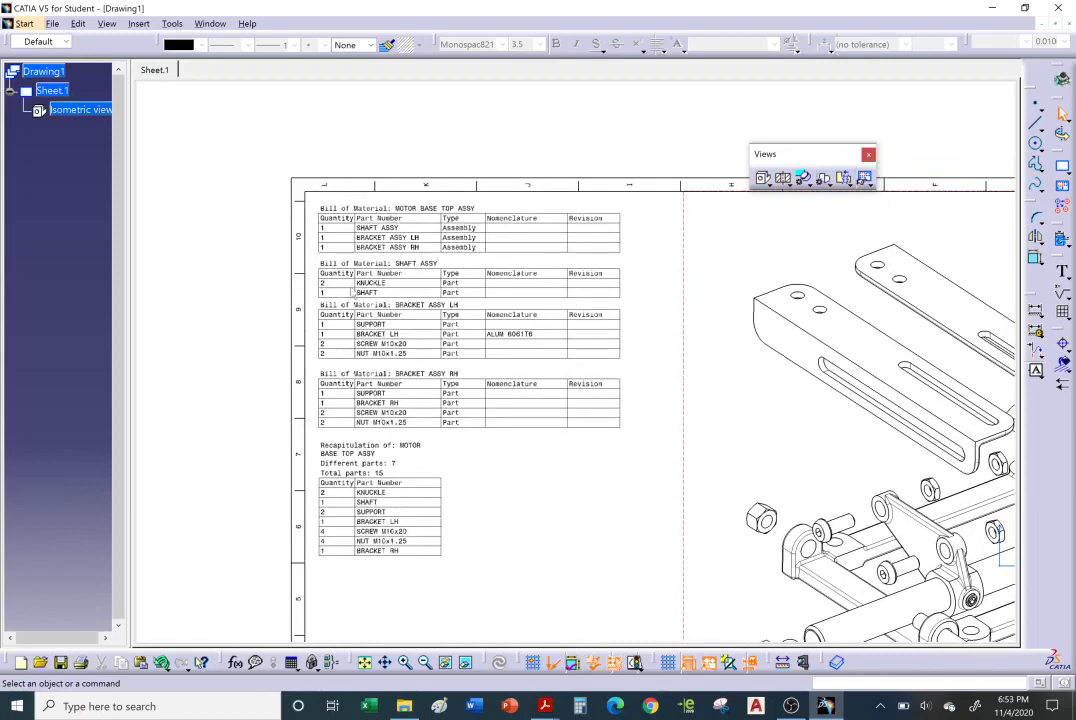
- Switch to the sheet background and insert an empty column before Quantity in the SHAFT ASSY bill of material table
click(78, 23)
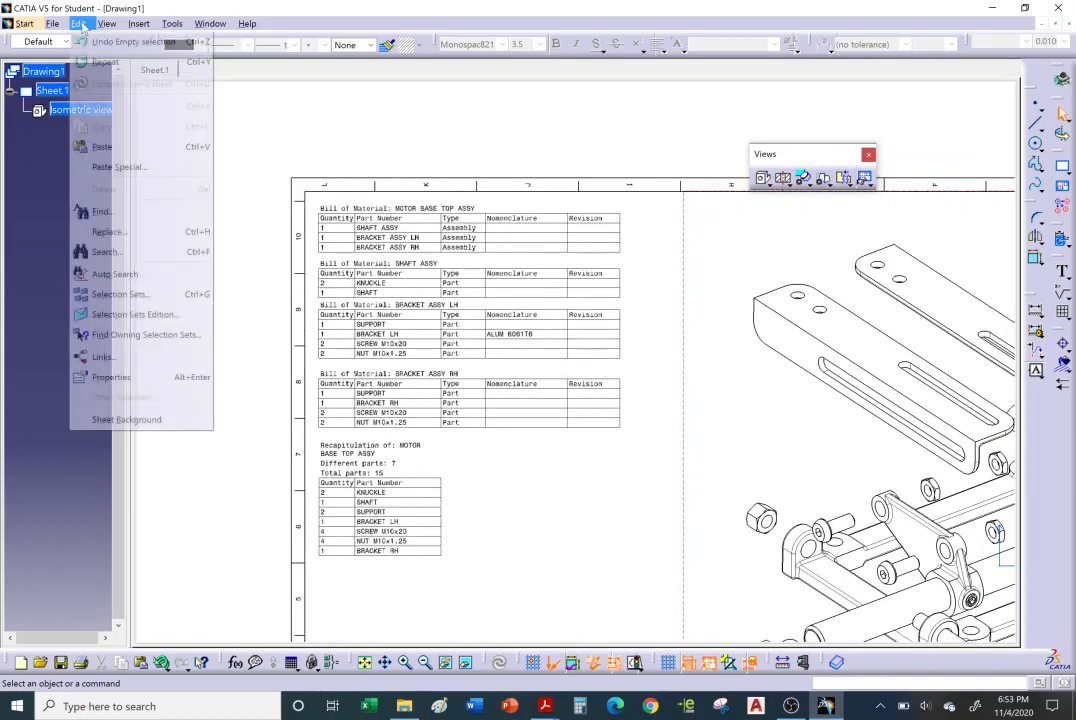
click(125, 419)
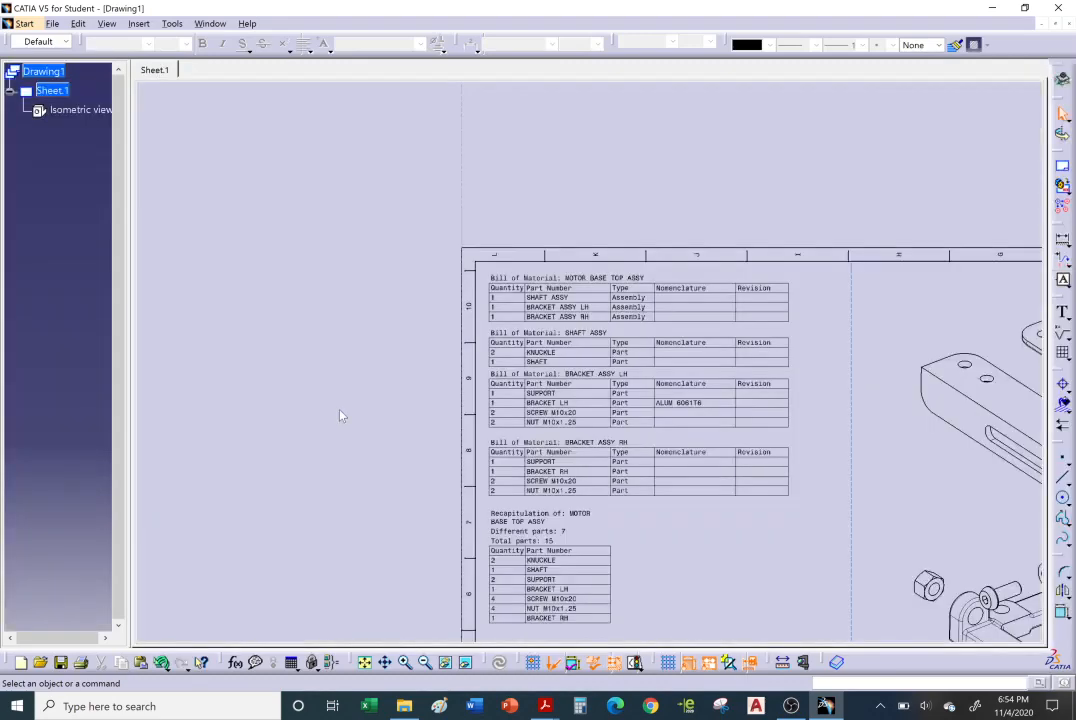
ctrl+middle_drag(339, 410, 348, 317)
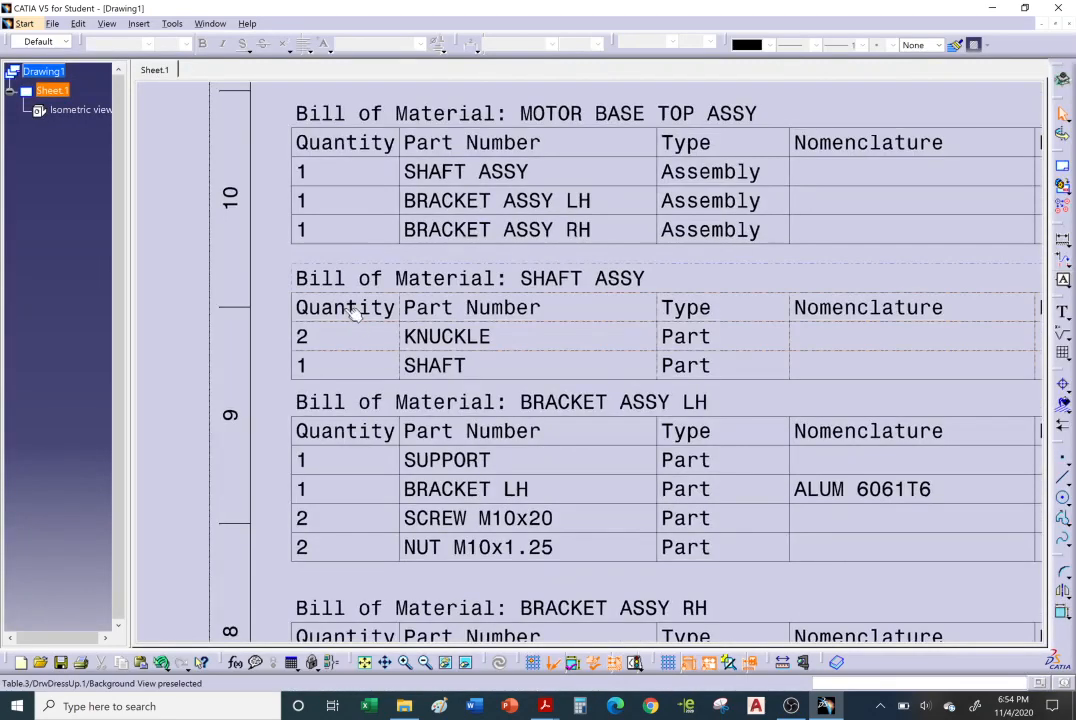
double_click(352, 313)
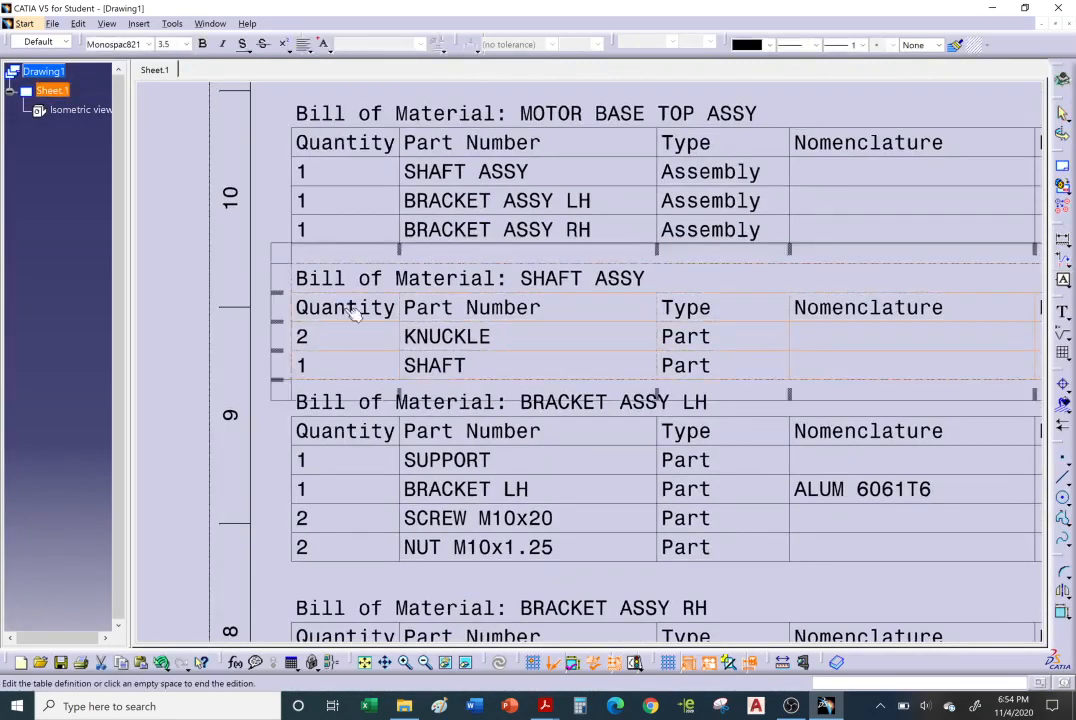
click(351, 253)
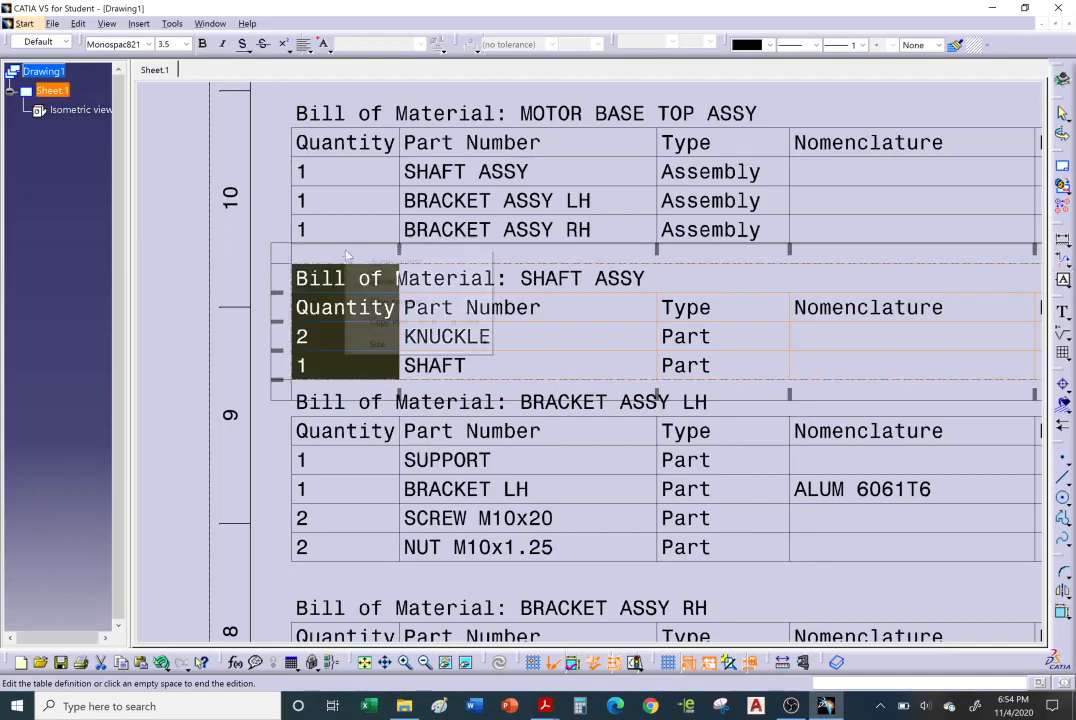
right_click(349, 253)
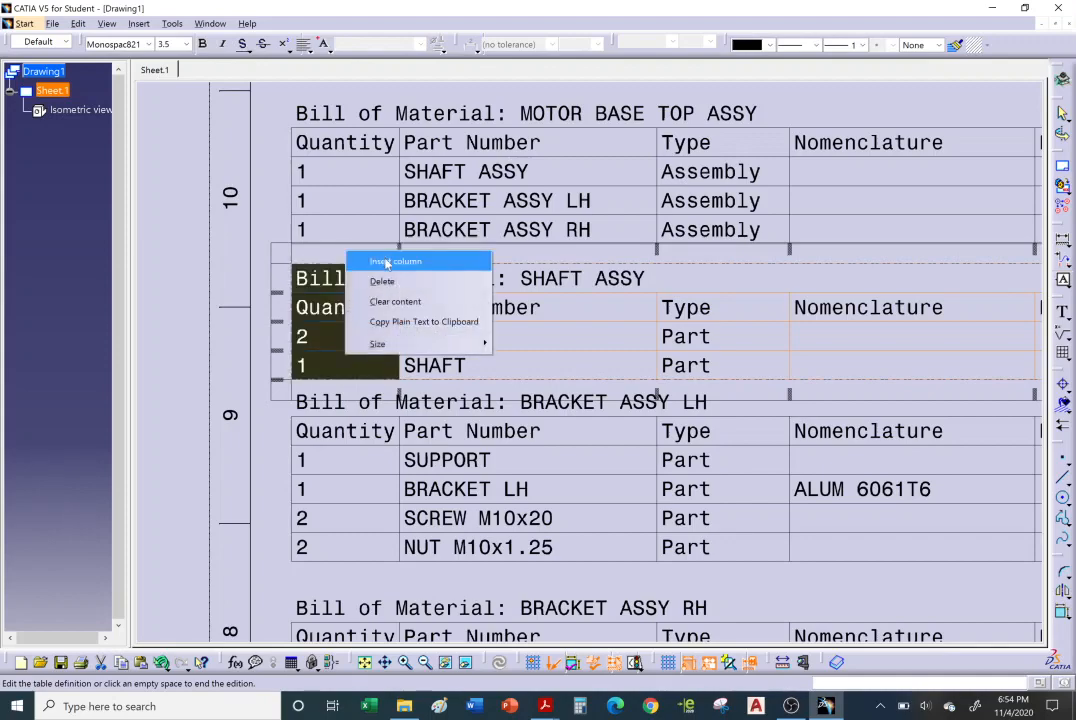
click(386, 262)
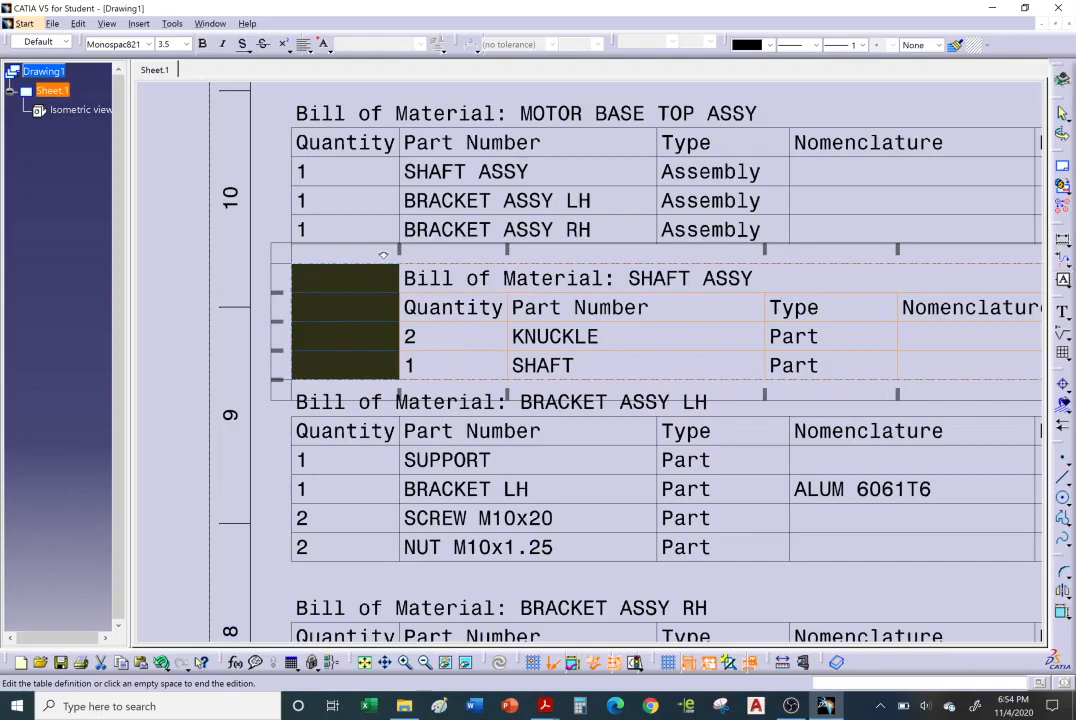
- Enter the heading Item and the item number 1 for the KNUCKLE row in the new column of the SHAFT ASSY table
double_click(348, 278)
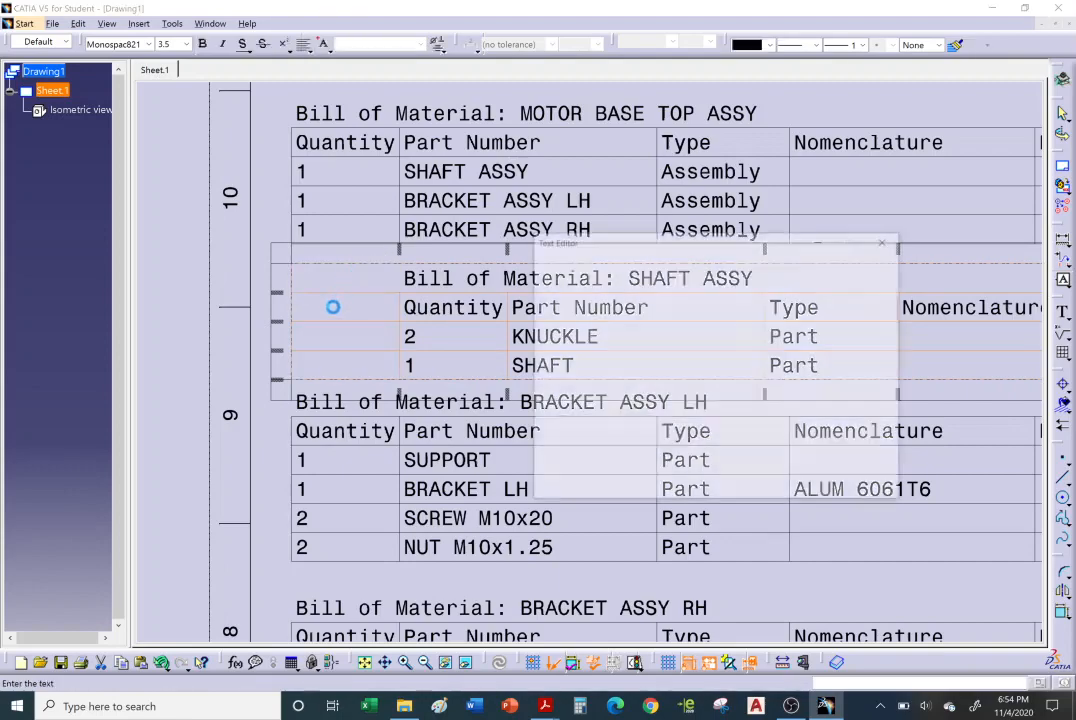
click(887, 241)
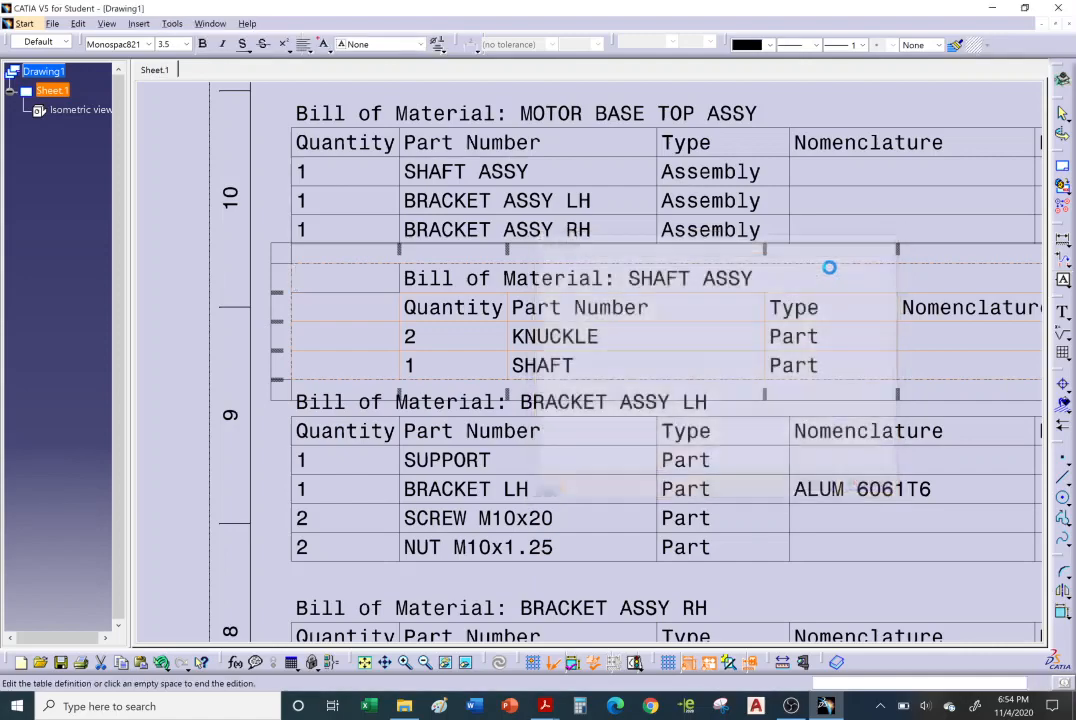
double_click(364, 307)
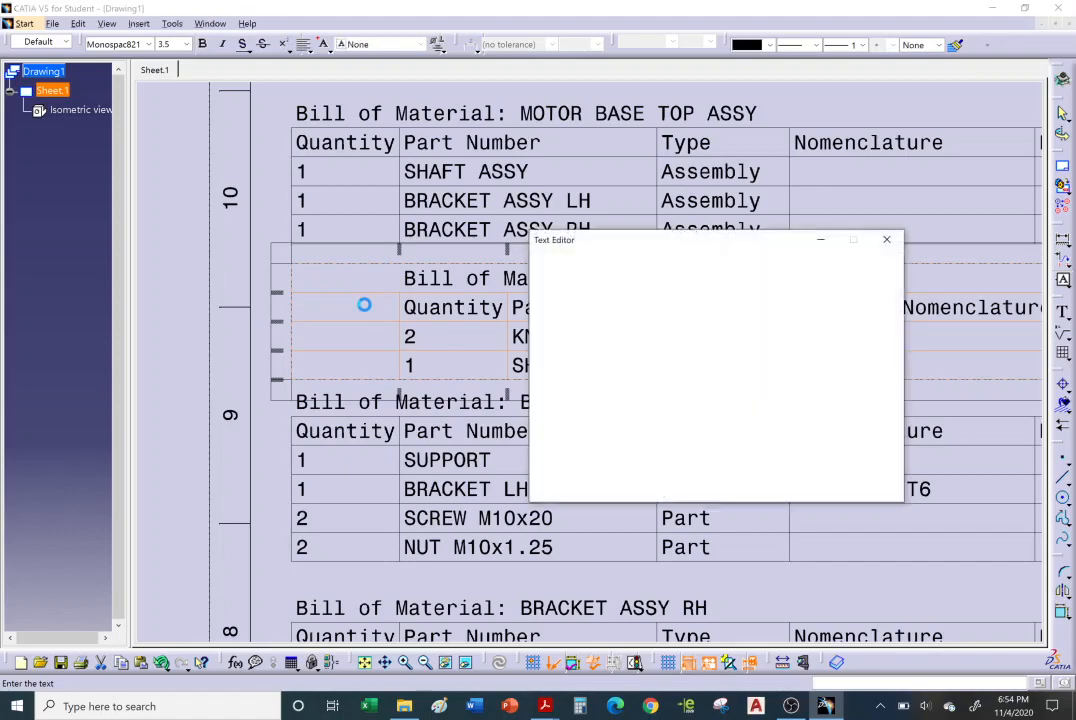
text(Item)
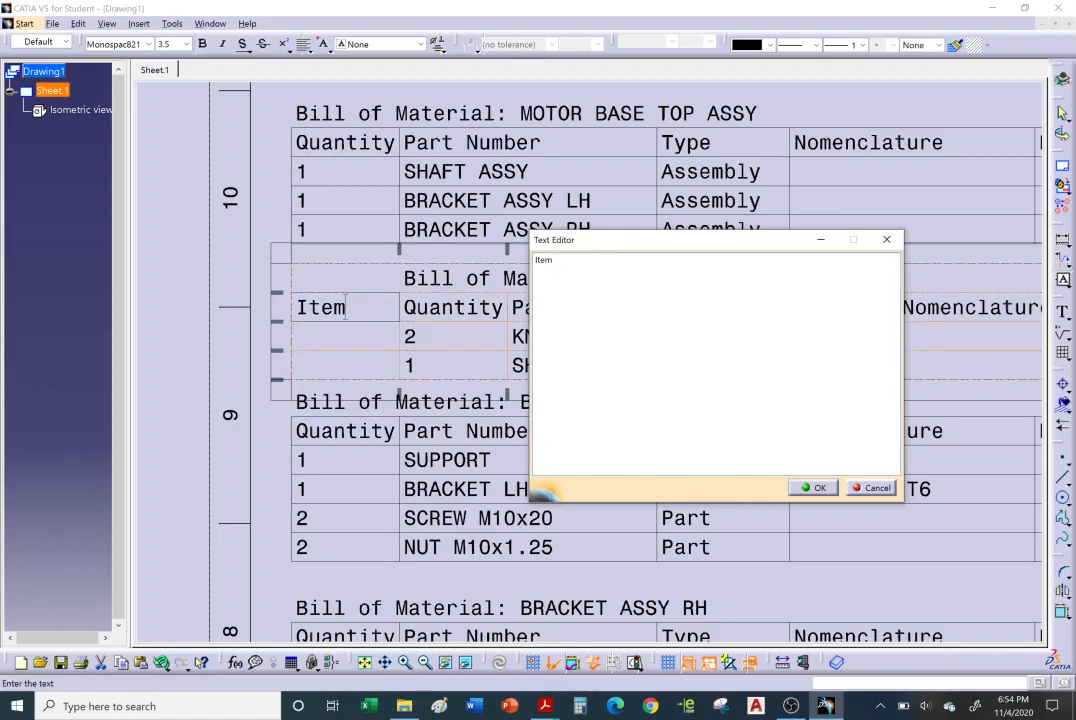
click(812, 488)
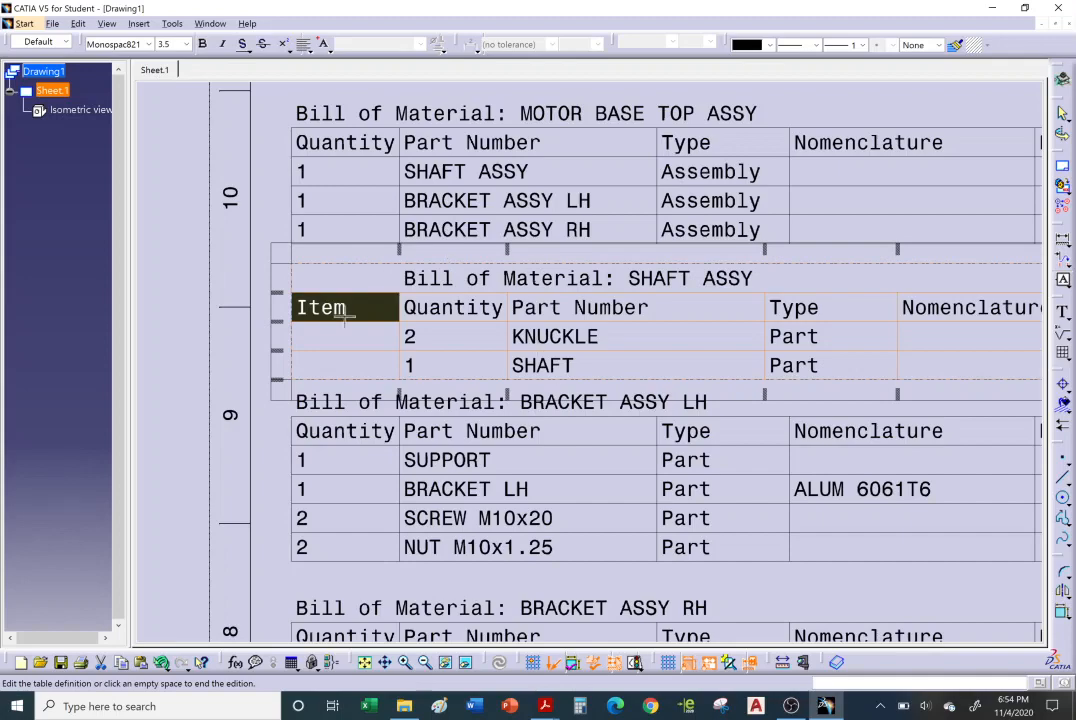
double_click(320, 336)
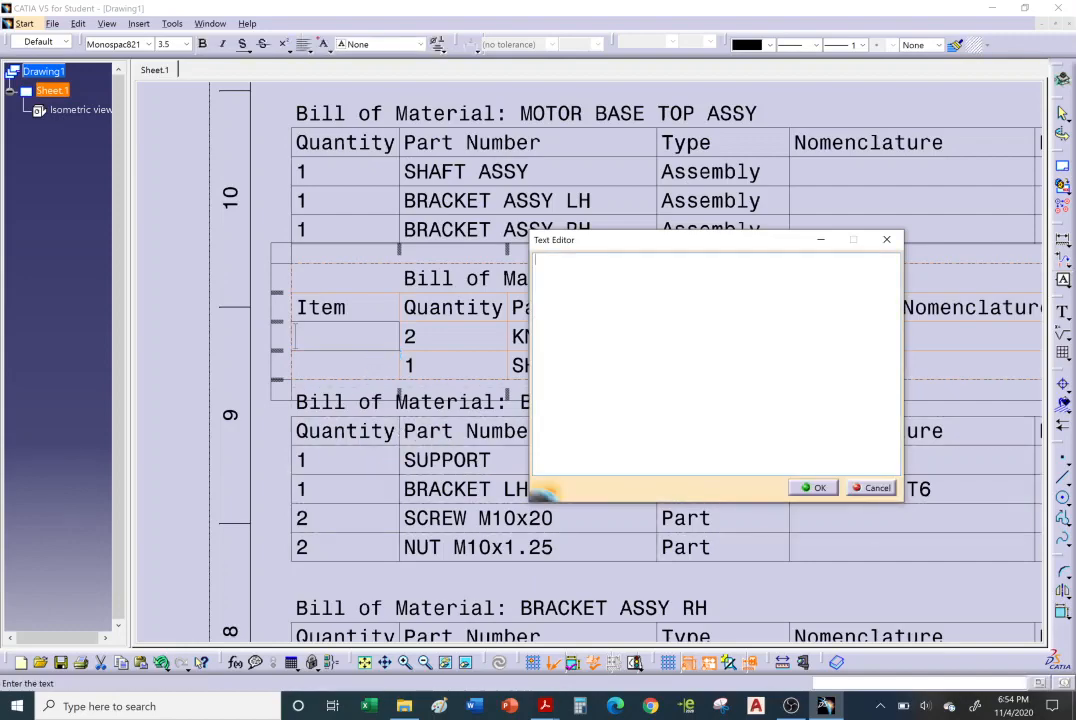
click(815, 487)
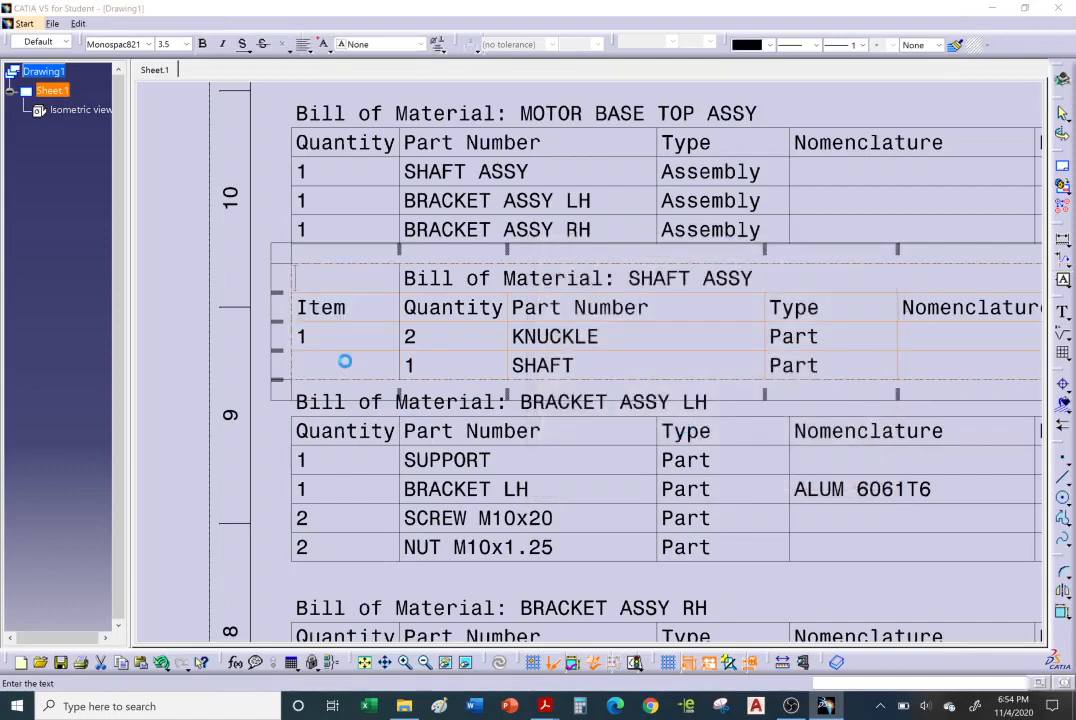
double_click(341, 364)
text(2)
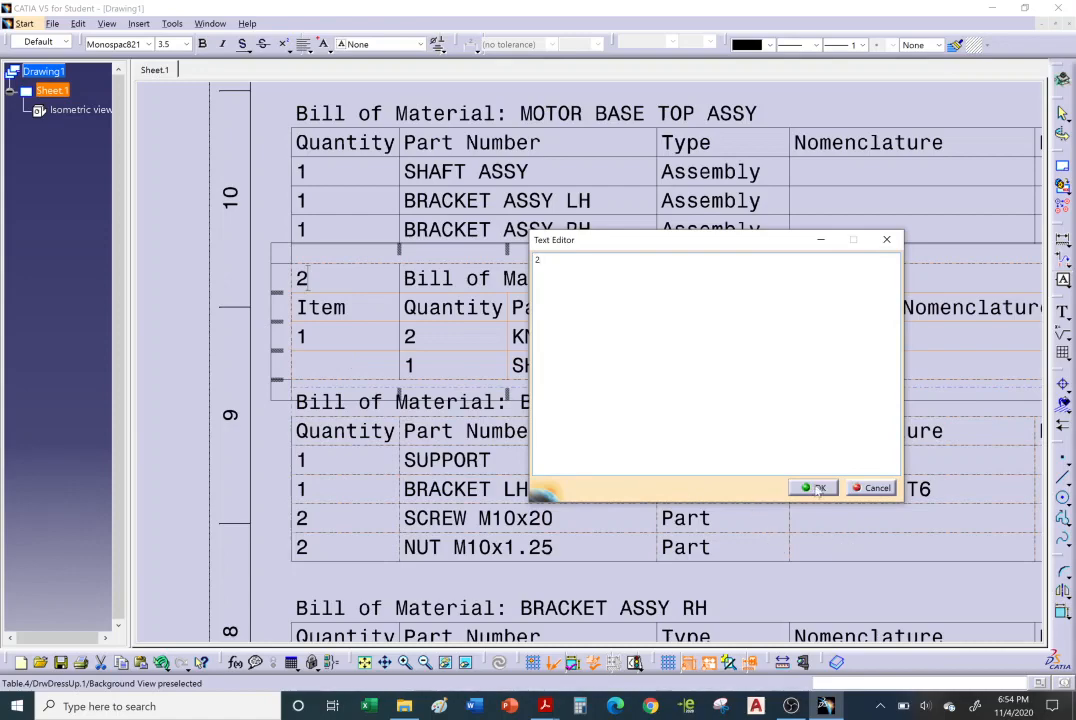
click(873, 488)
click(336, 336)
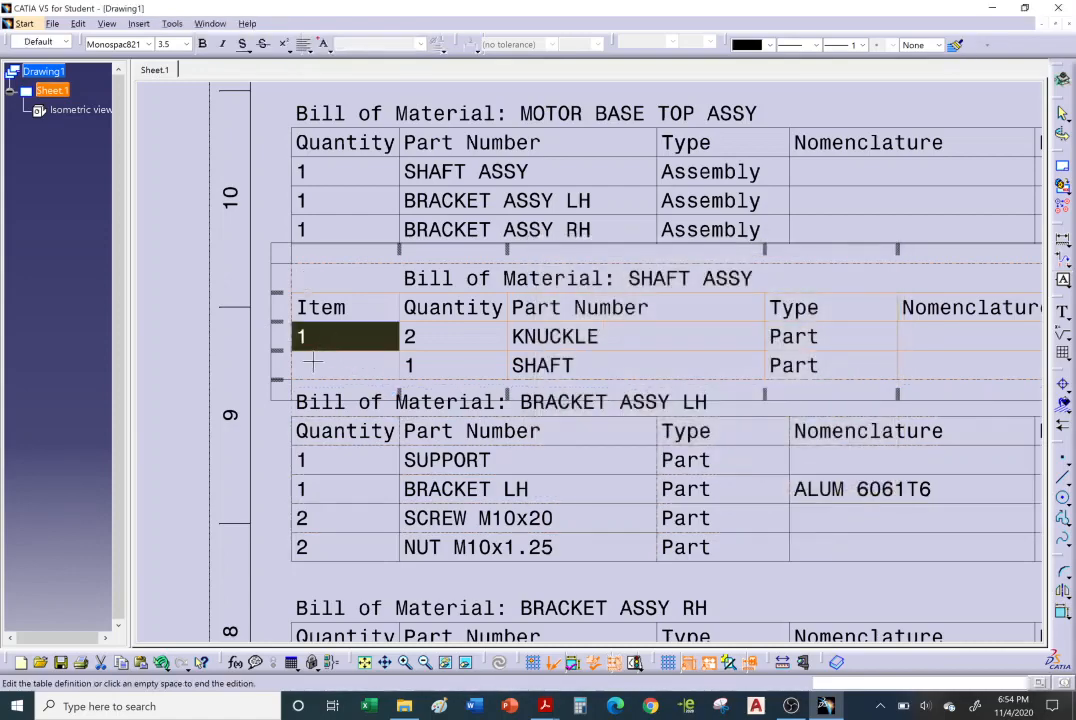
- Enter the item number 2 for the SHAFT row in the SHAFT ASSY bill of material table
click(321, 365)
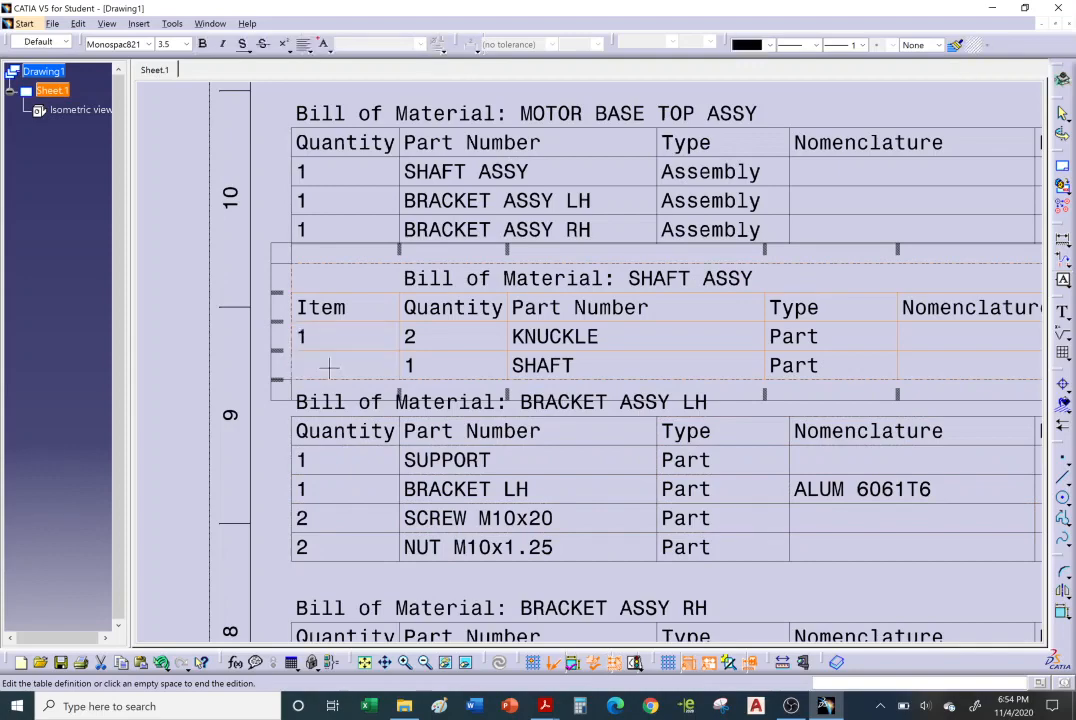
double_click(329, 367)
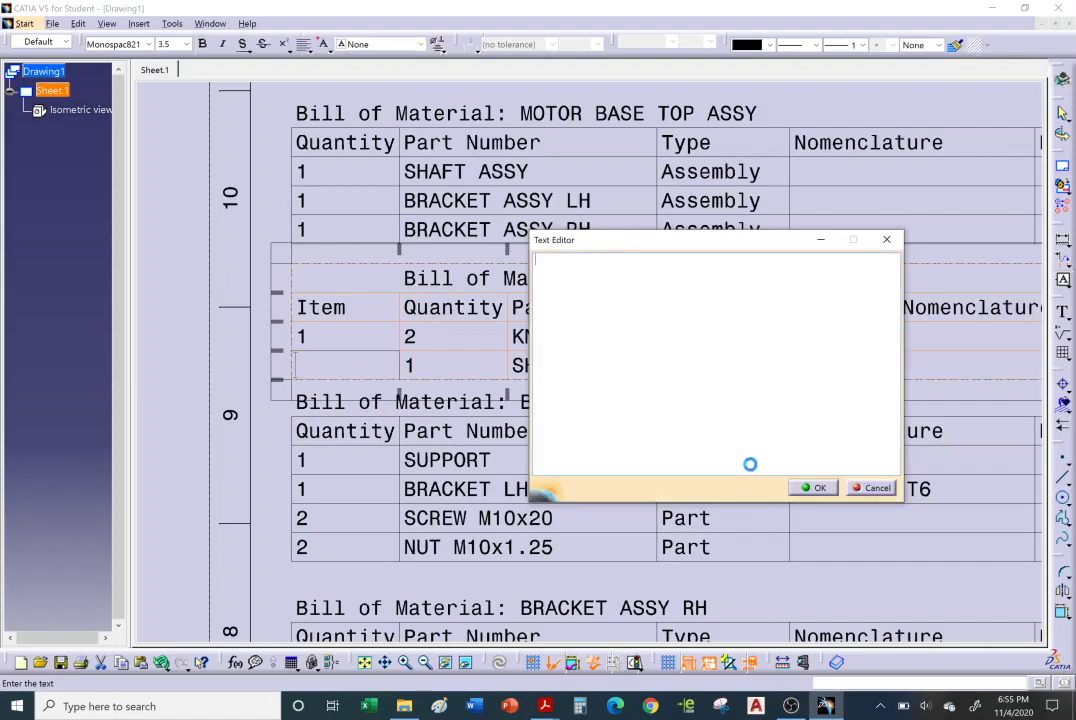
click(813, 487)
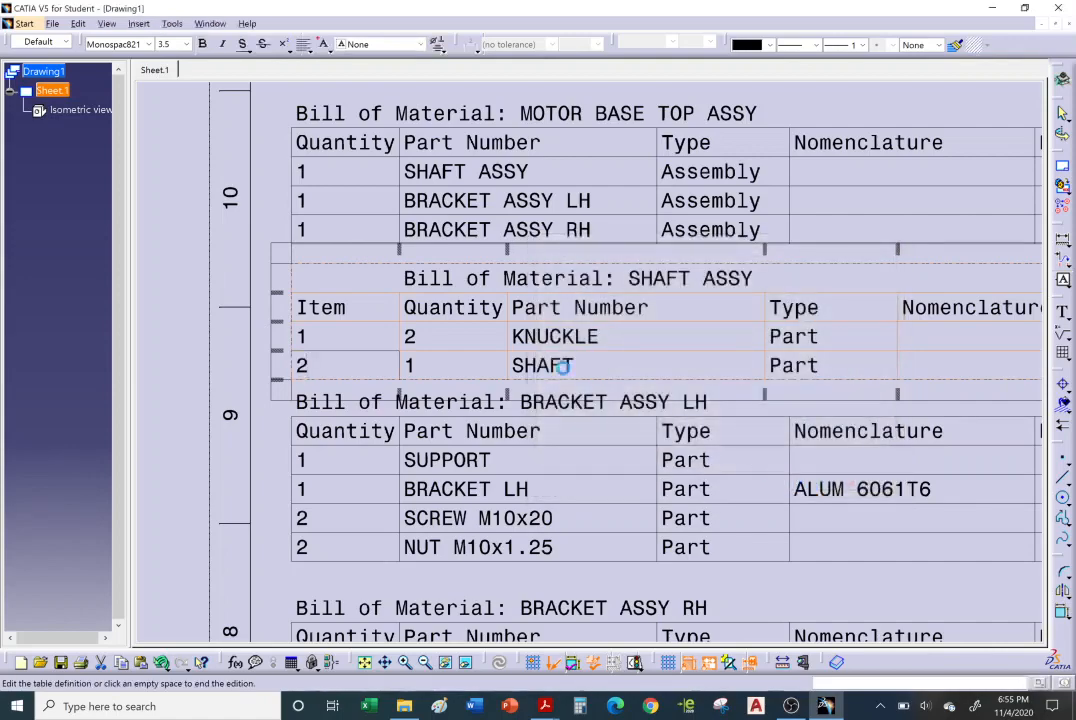
- Examine the recapitulation table's part list and the exploded isometric view beside the bill of material tables
ctrl+middle_drag(509, 350, 533, 381)
middle_drag(670, 411, 480, 361)
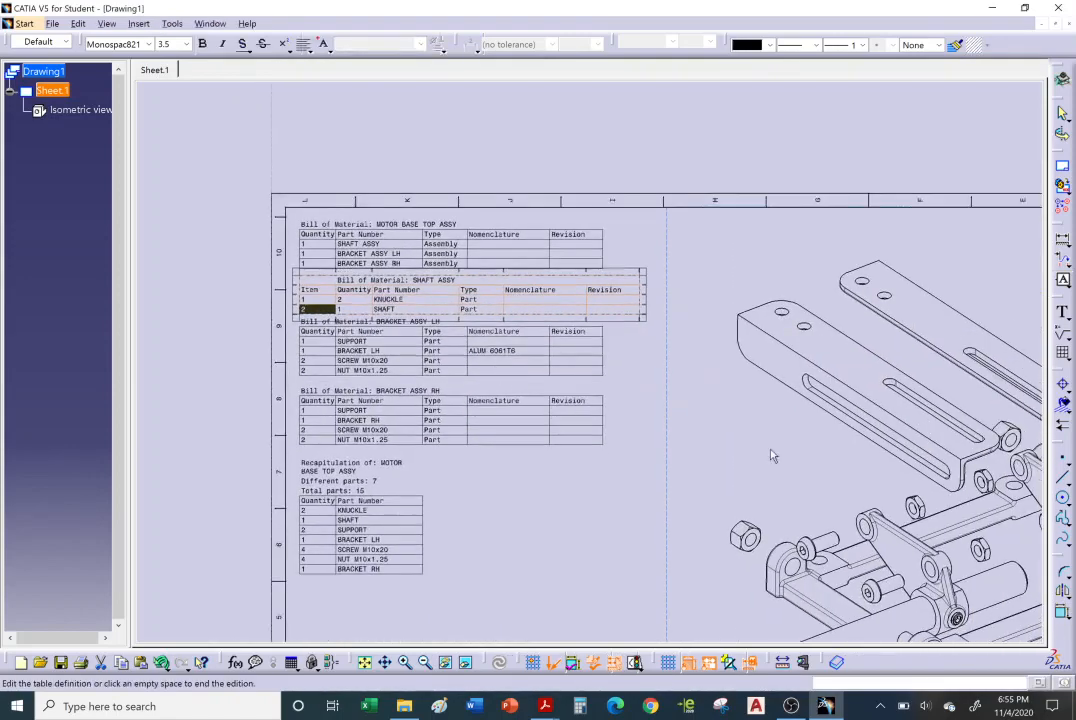
middle_drag(751, 450, 629, 383)
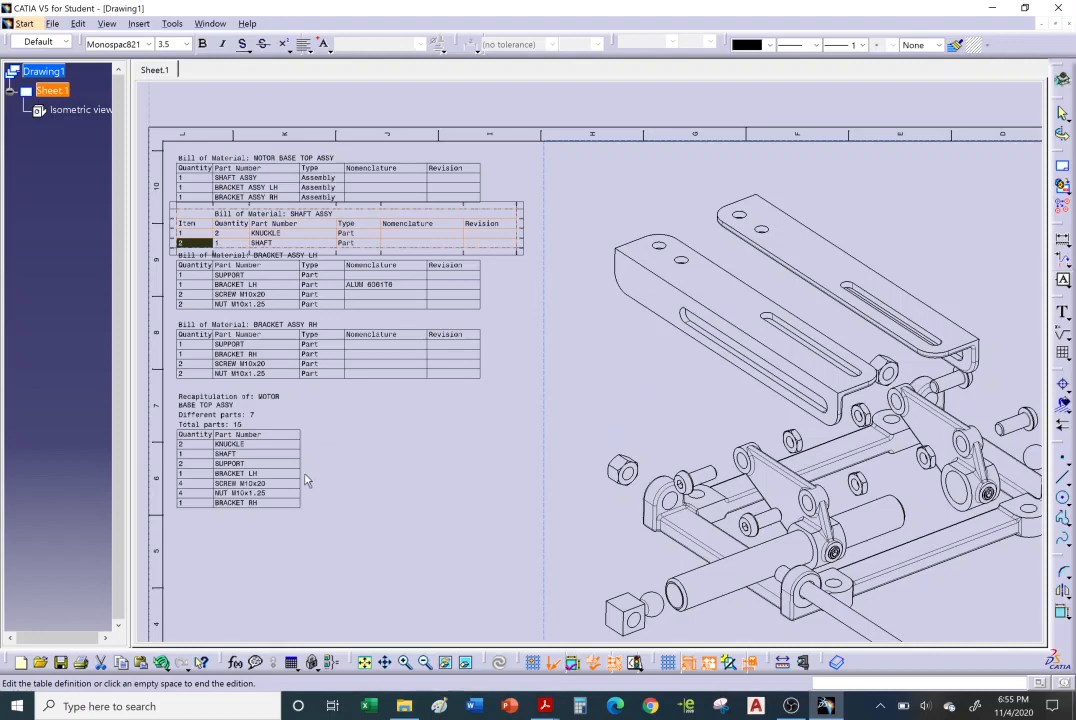
mouse_move(265, 487)
ctrl+middle_down()
mouse_move(377, 446)
mouse_move(355, 442)
mouse_move(487, 446)
mouse_move(539, 406)
mouse_move(488, 425)
mouse_move(557, 392)
ctrl+middle_up()
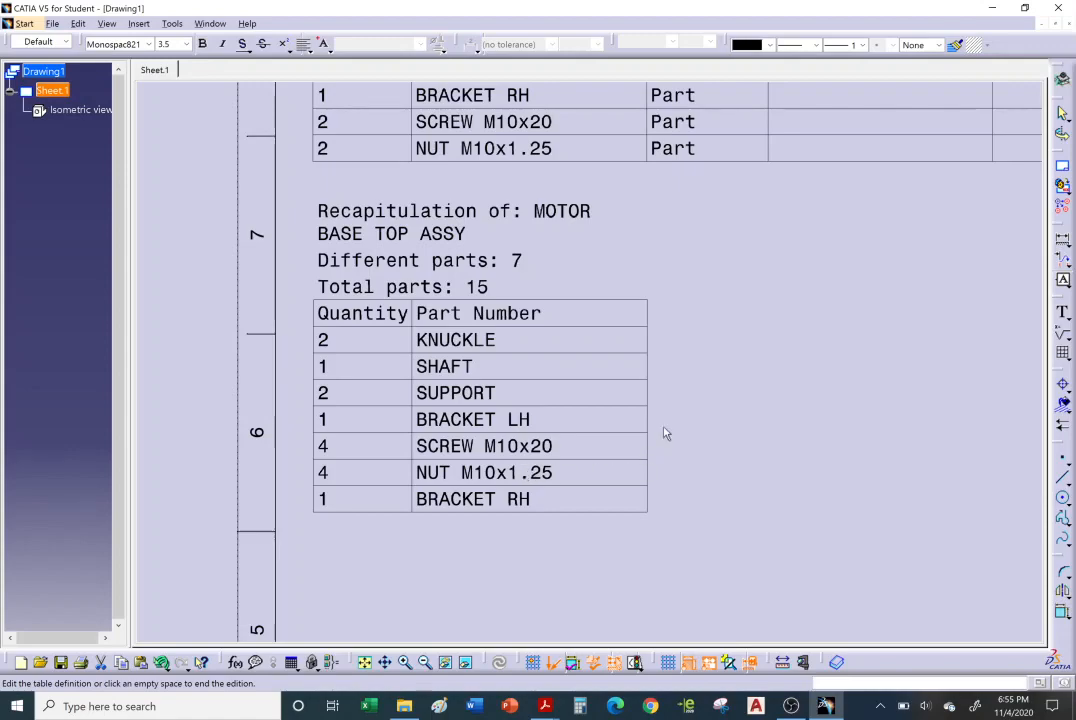
ctrl+middle_drag(664, 428, 680, 482)
middle_drag(712, 418, 591, 475)
mouse_move(599, 370)
middle_down()
mouse_move(577, 455)
mouse_move(559, 403)
mouse_move(650, 410)
mouse_move(660, 397)
mouse_move(661, 428)
middle_up()
middle_drag(661, 428, 661, 406)
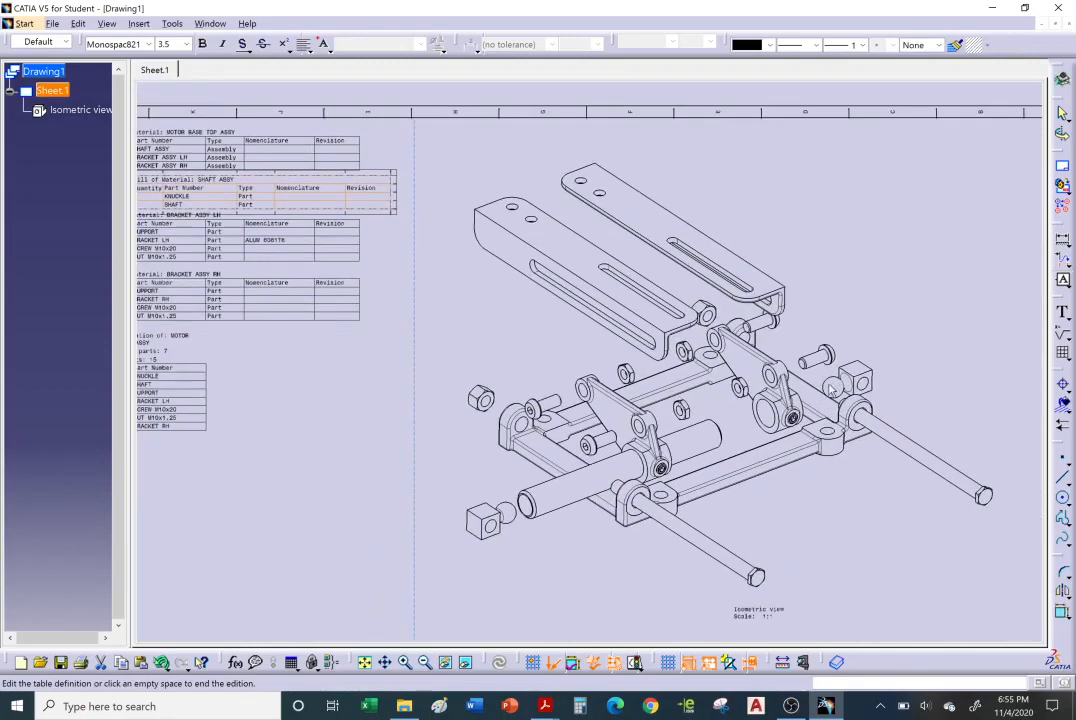
click(1066, 318)
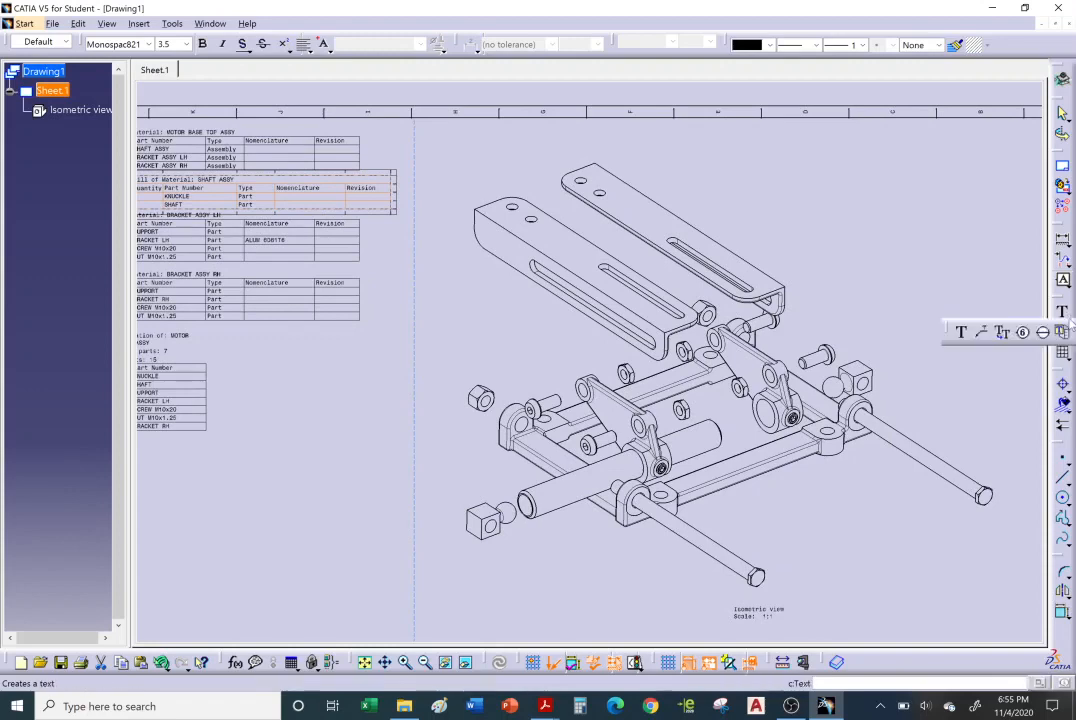
click(984, 335)
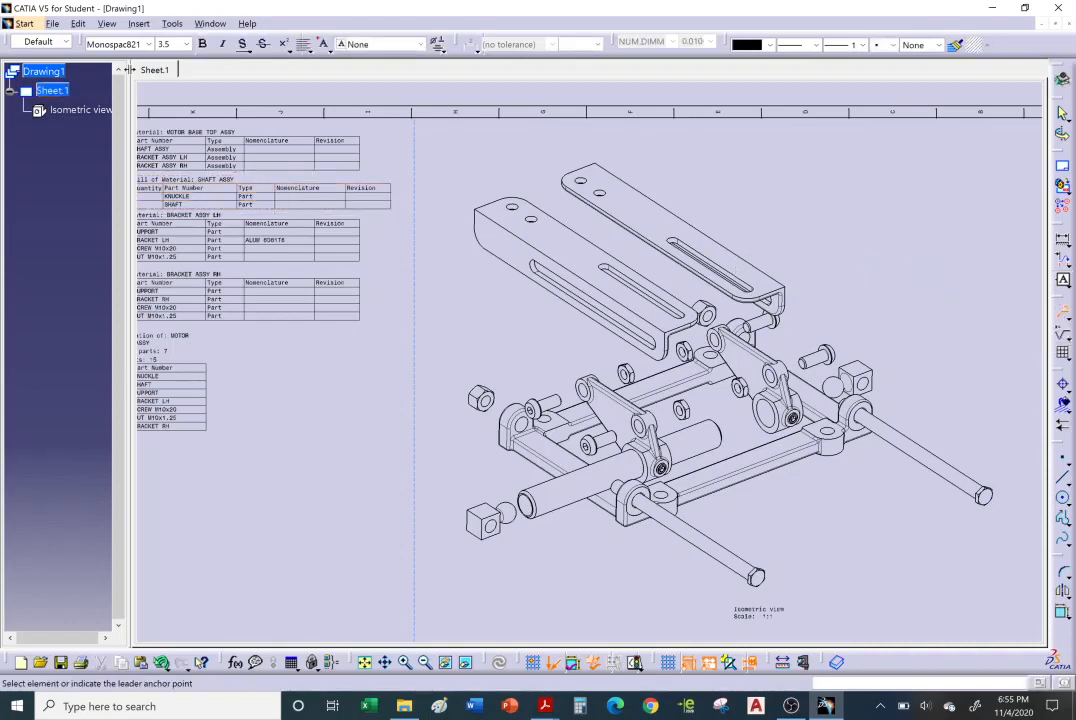
key(Escape)
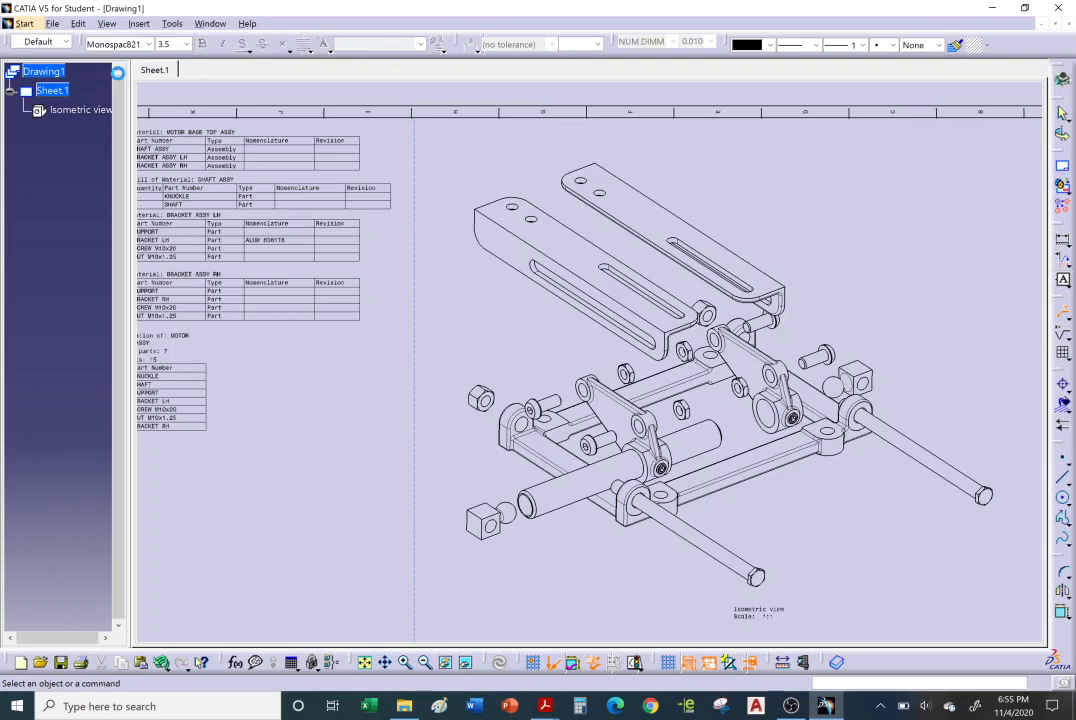
- Return to the working views and place a balloon numbered 1 in the empty area beside the cube-shaped part of the isometric view
click(79, 24)
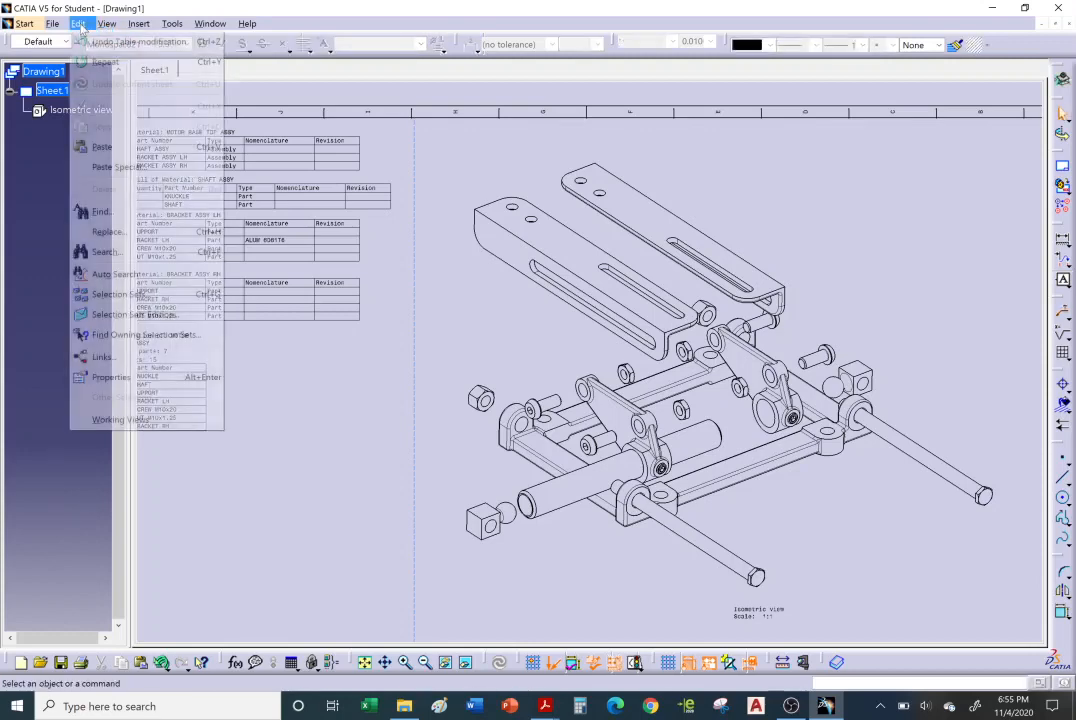
click(155, 421)
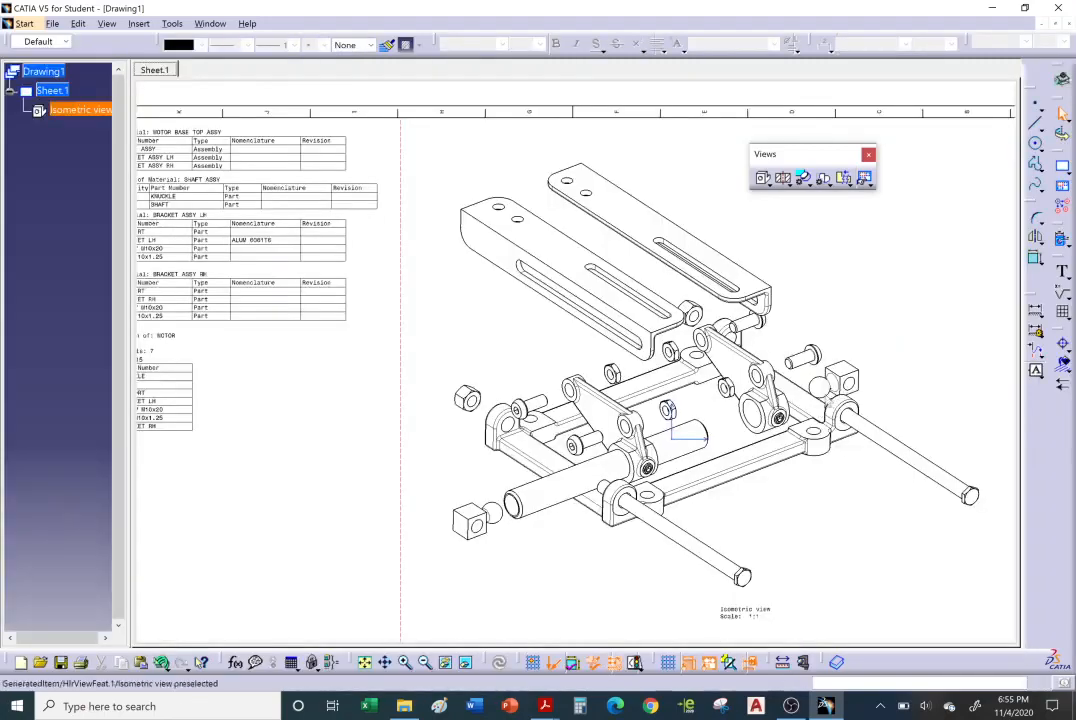
mouse_move(774, 420)
middle_down()
mouse_move(774, 399)
mouse_move(588, 312)
mouse_move(874, 574)
middle_up()
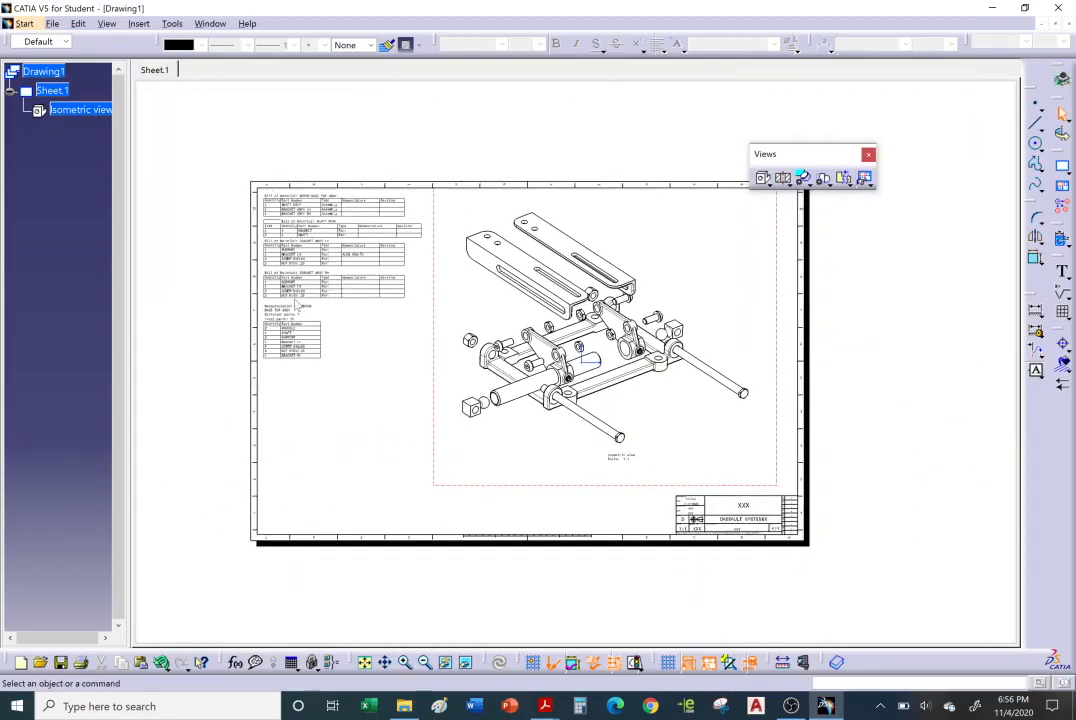
mouse_move(836, 400)
middle_down()
mouse_move(836, 377)
mouse_move(816, 369)
mouse_move(760, 374)
middle_up()
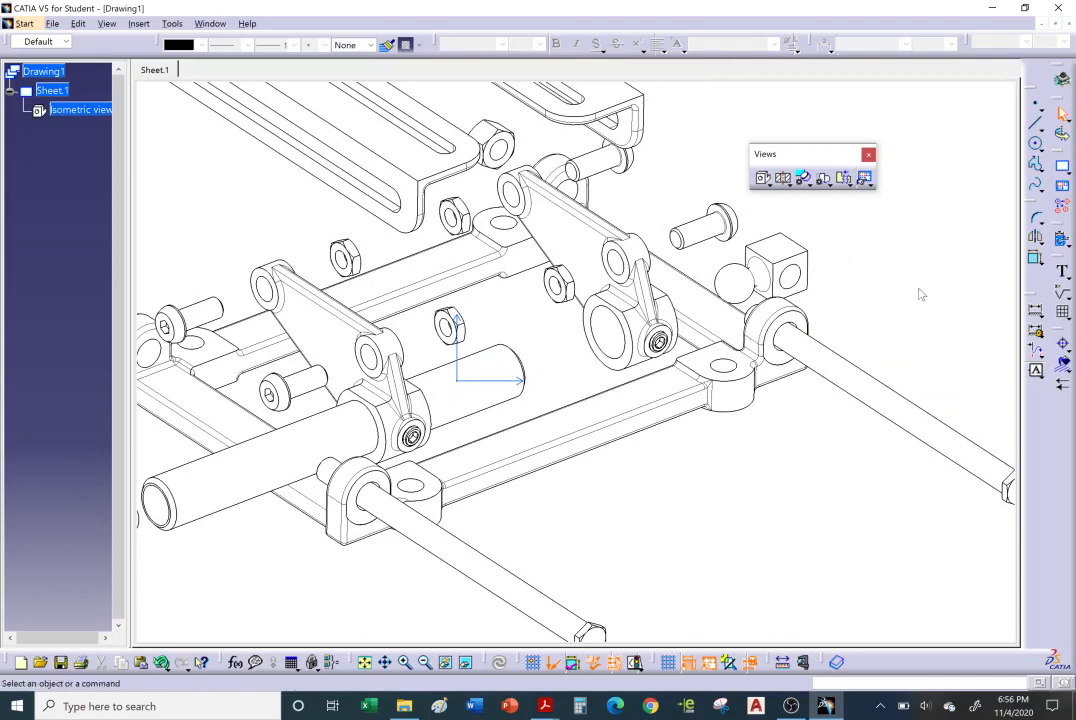
click(1065, 277)
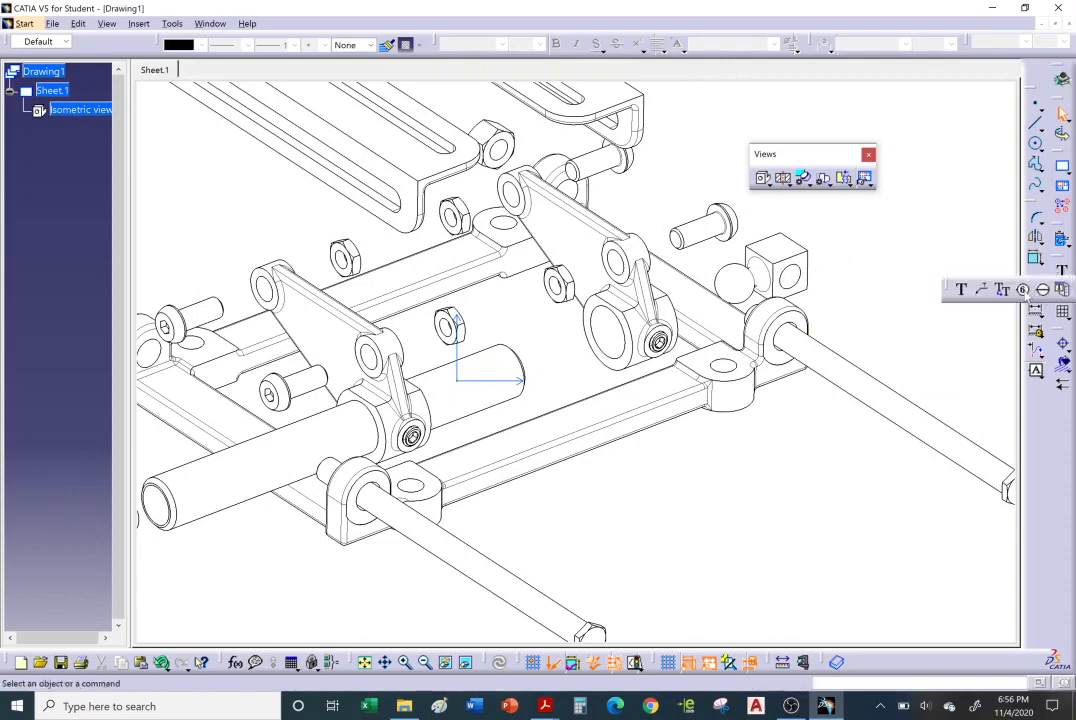
click(1023, 289)
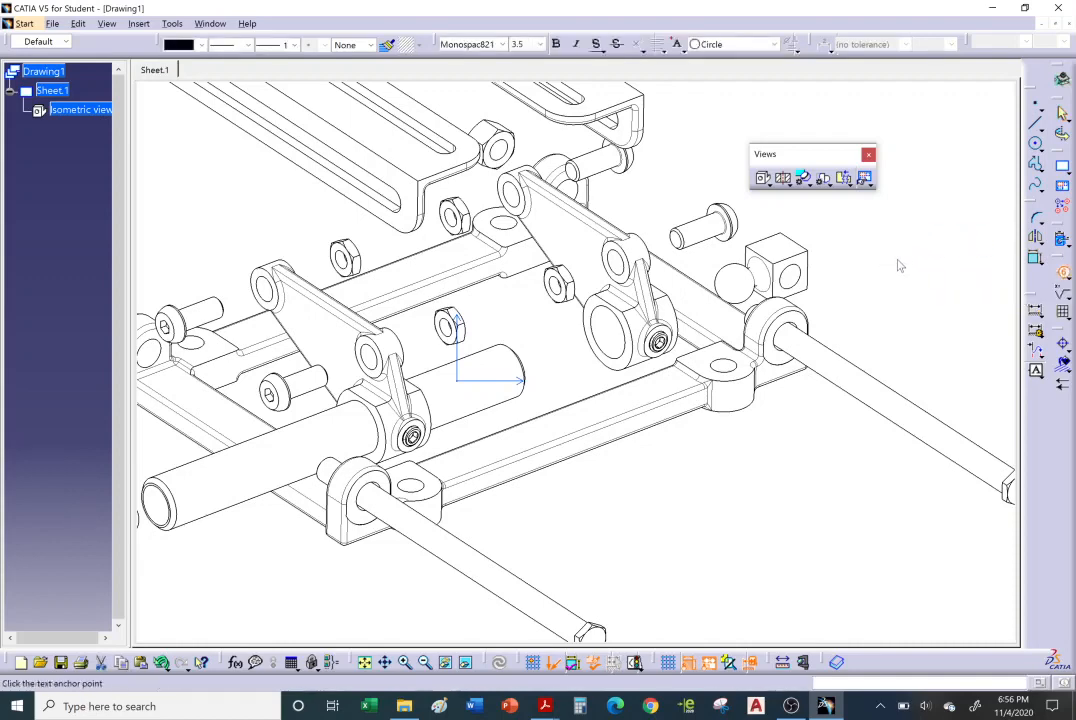
click(898, 255)
click(936, 234)
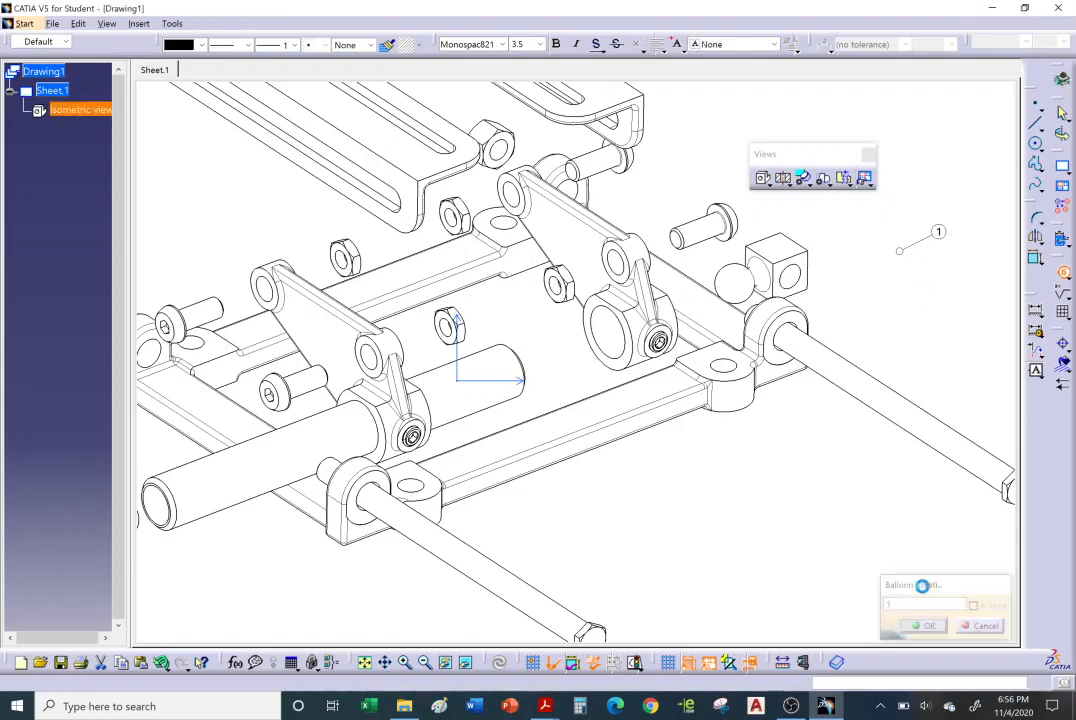
click(920, 626)
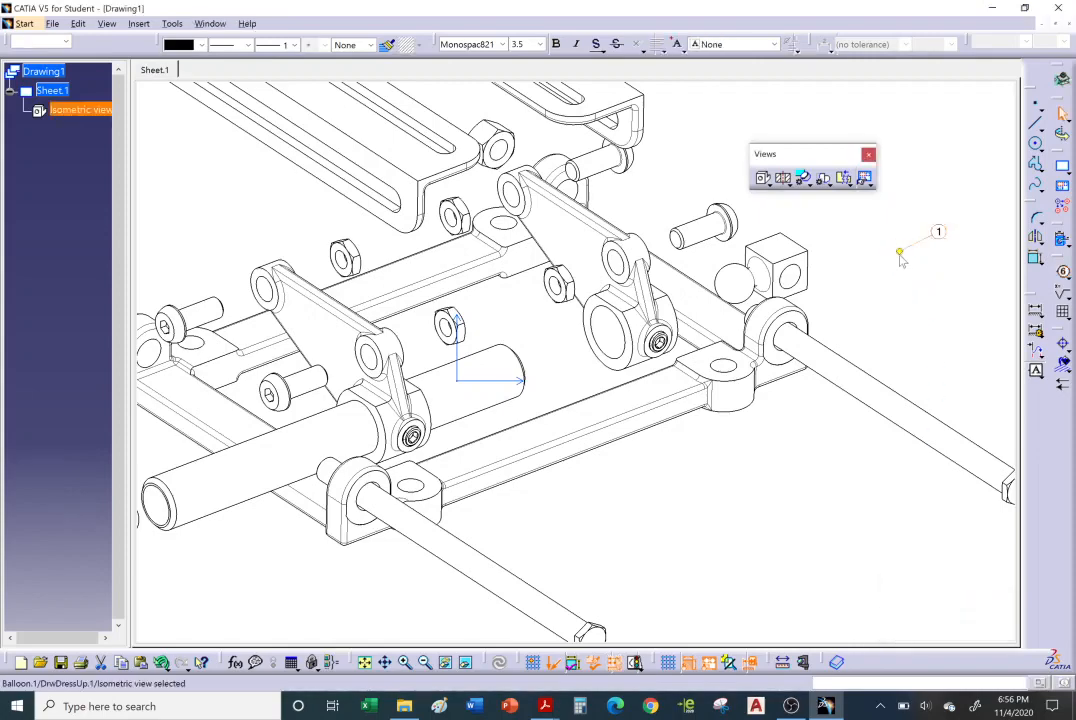
- Move the leader end of balloon 1 onto the rounded lug around the rear bolt and shift the isometric view slightly to the right
drag(899, 253, 801, 313)
middle_drag(684, 316, 680, 362)
click(834, 346)
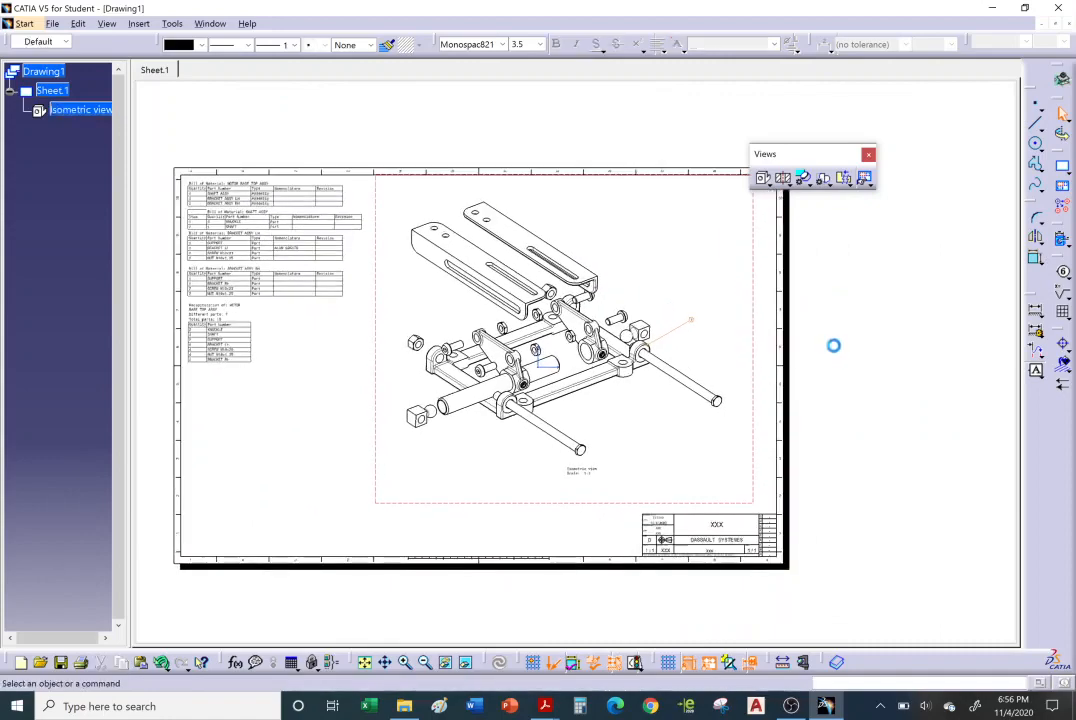
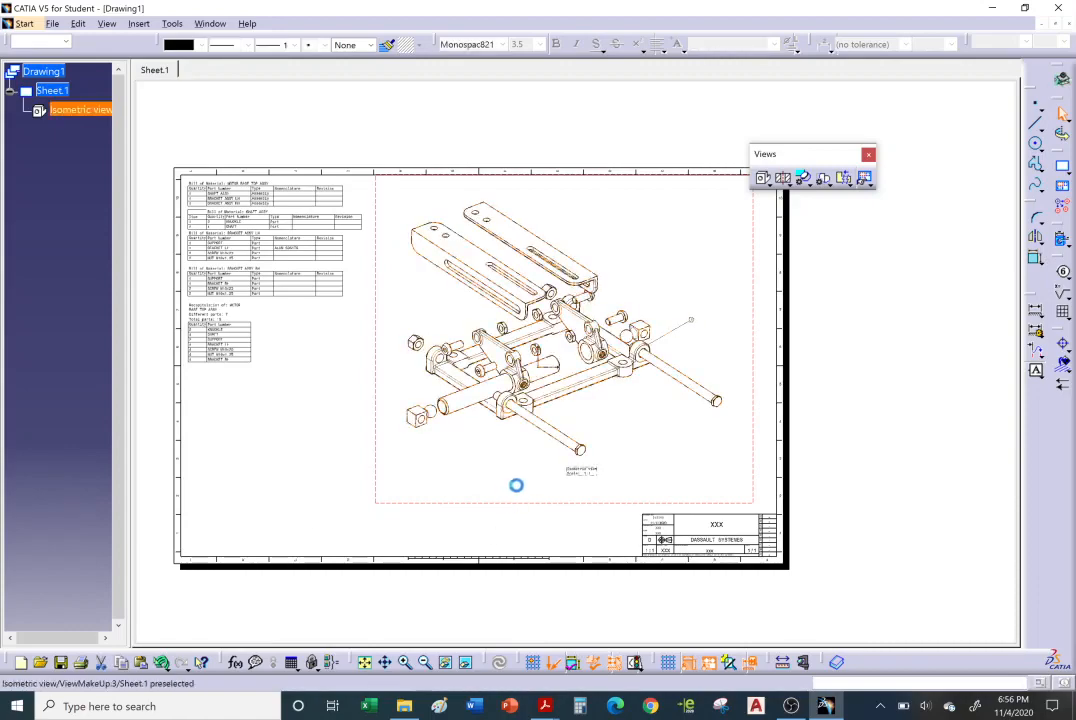
mouse_move(516, 485)
mouse_down()
mouse_move(547, 478)
mouse_move(542, 509)
mouse_move(503, 474)
mouse_move(527, 502)
mouse_up()
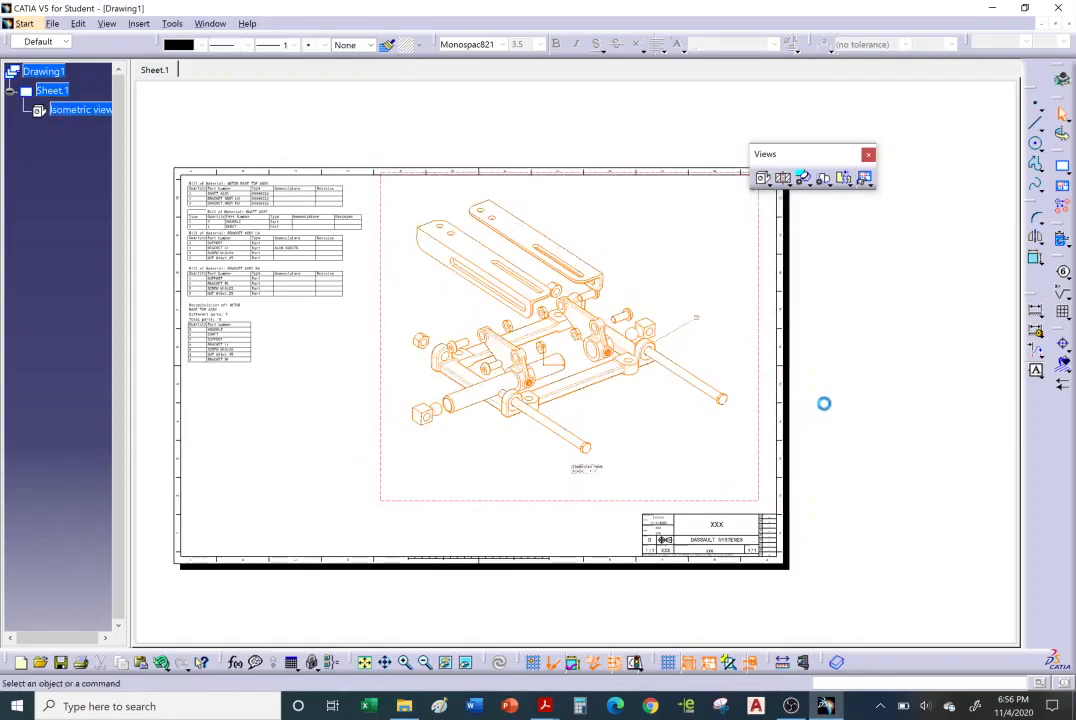
- Add a text with leader reading 1, pointing at the rounded lug around the bolt and placed just below balloon 1
ctrl+middle_drag(798, 416, 803, 360)
middle_drag(800, 372, 697, 391)
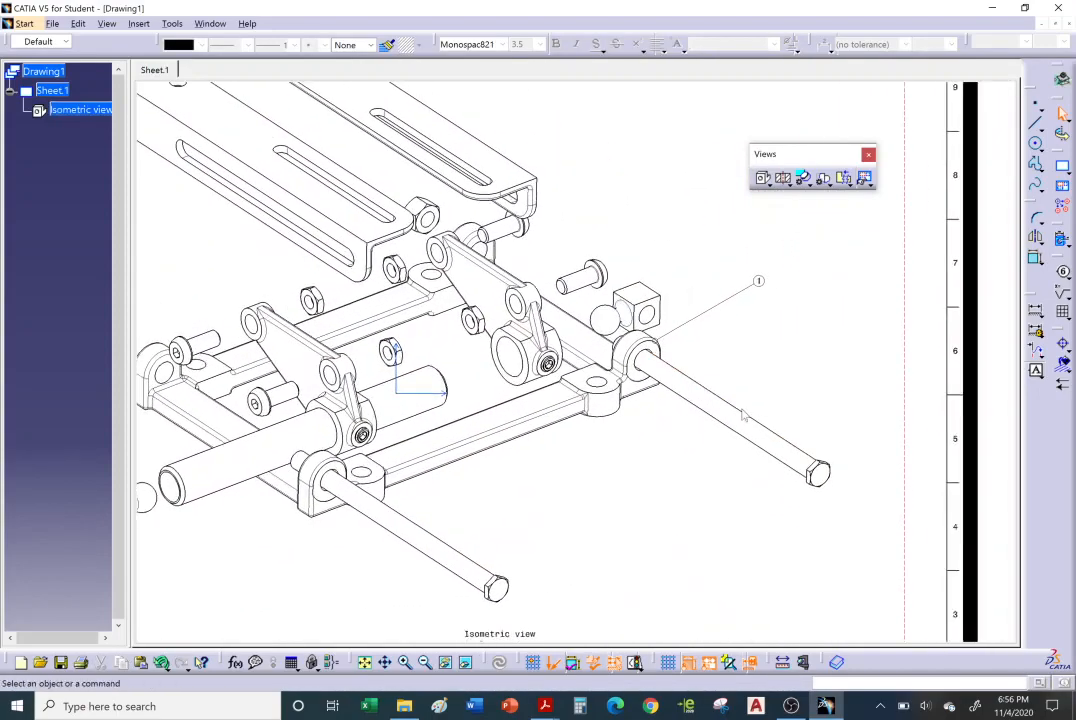
middle_drag(754, 369, 648, 395)
ctrl+middle_drag(648, 395, 650, 350)
middle_drag(779, 360, 753, 388)
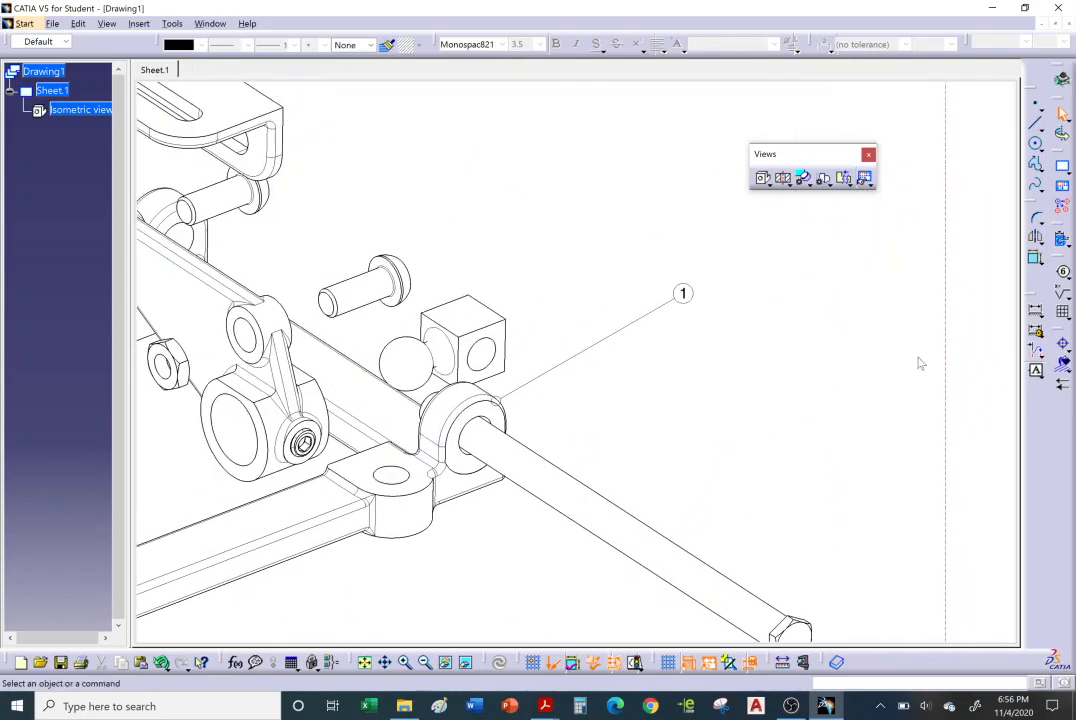
click(1066, 276)
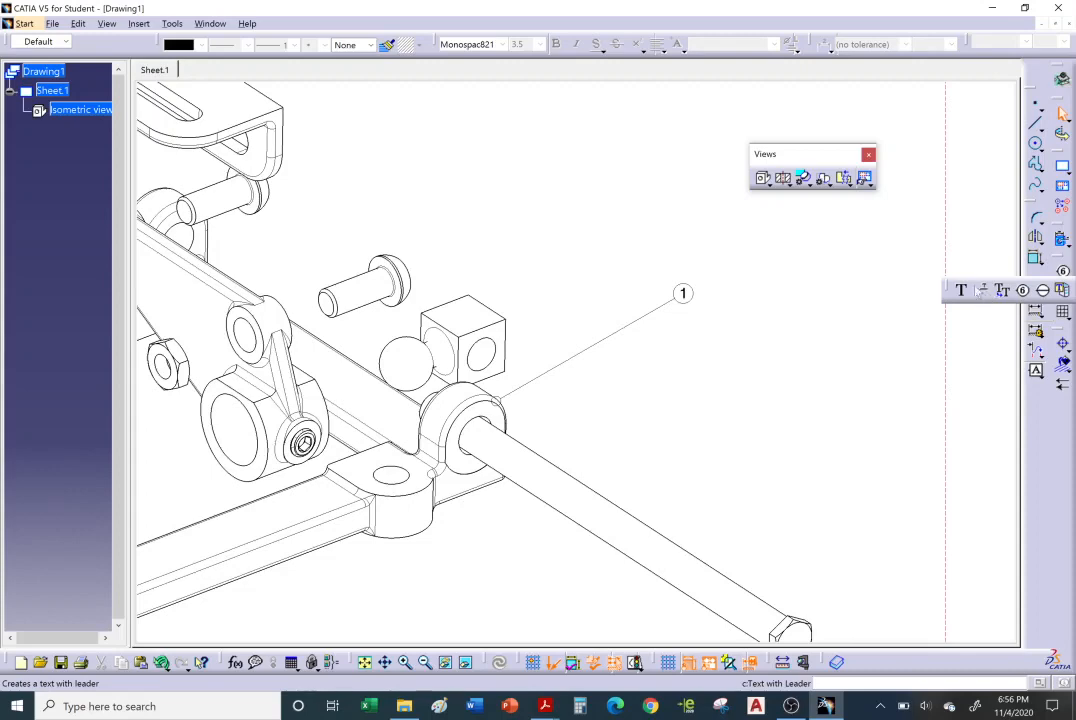
click(984, 292)
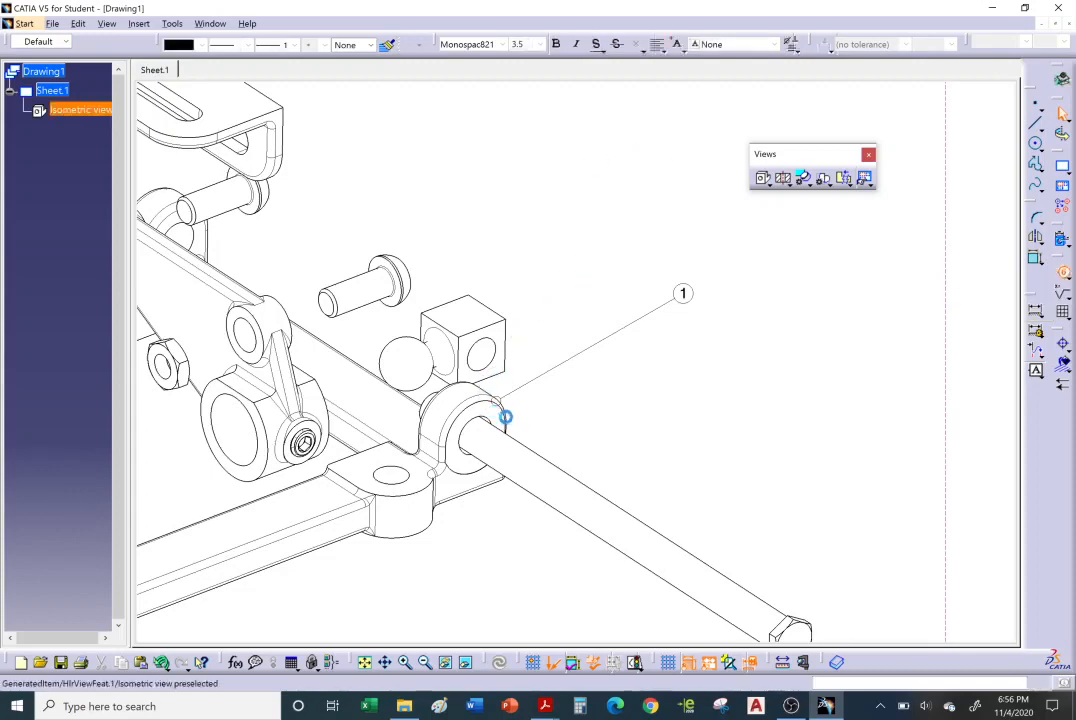
click(512, 424)
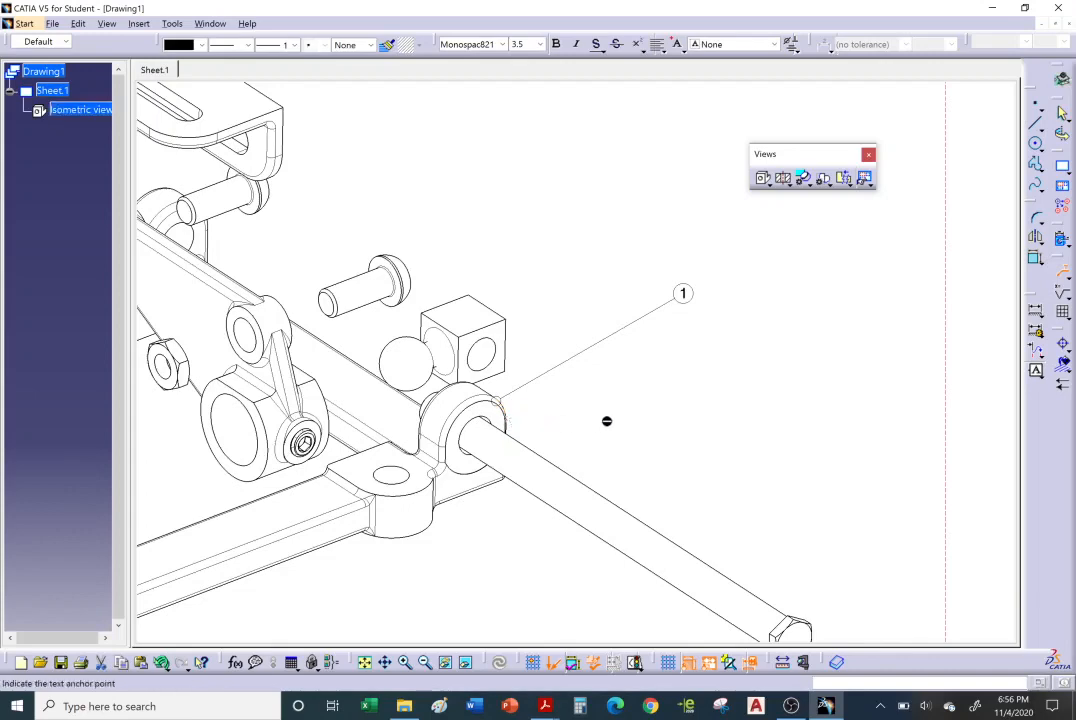
click(707, 347)
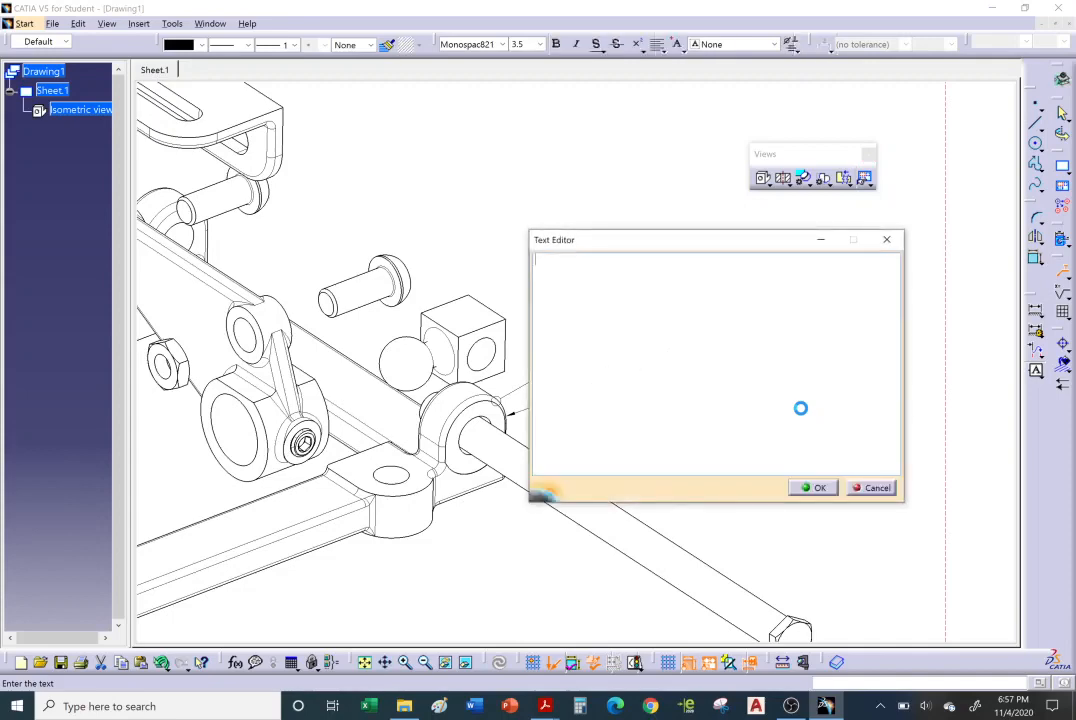
click(820, 490)
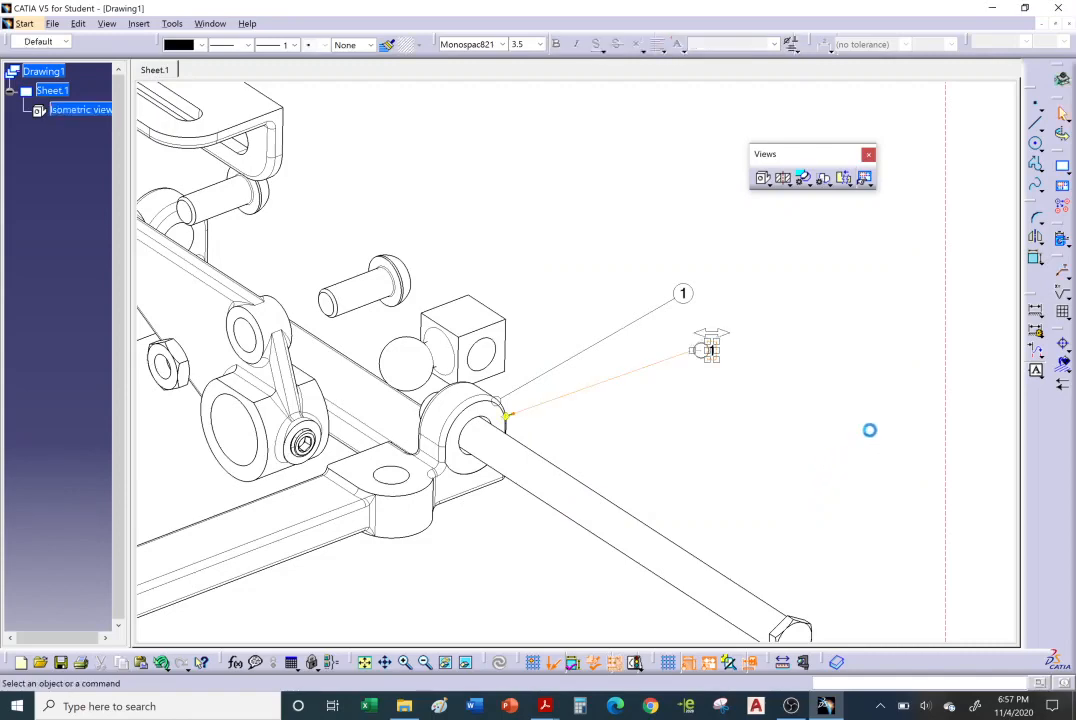
- Put a Circle frame around the leader text 1 that points at the rounded lug, through its text properties
click(852, 410)
middle_drag(841, 399, 796, 352)
click(721, 311)
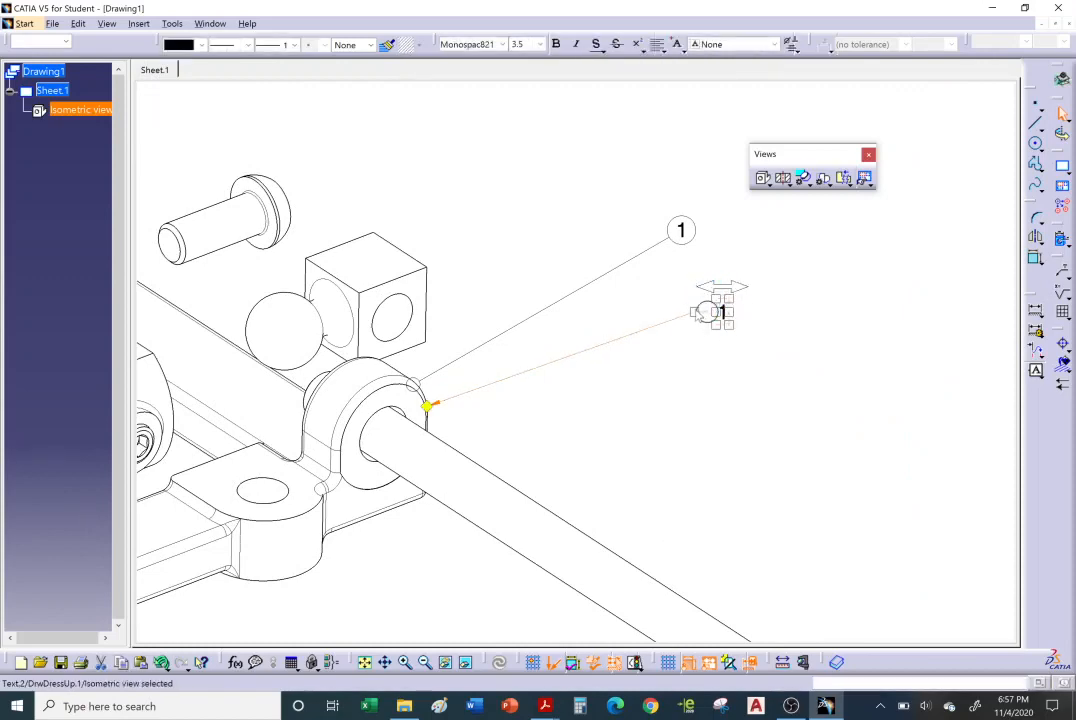
click(732, 358)
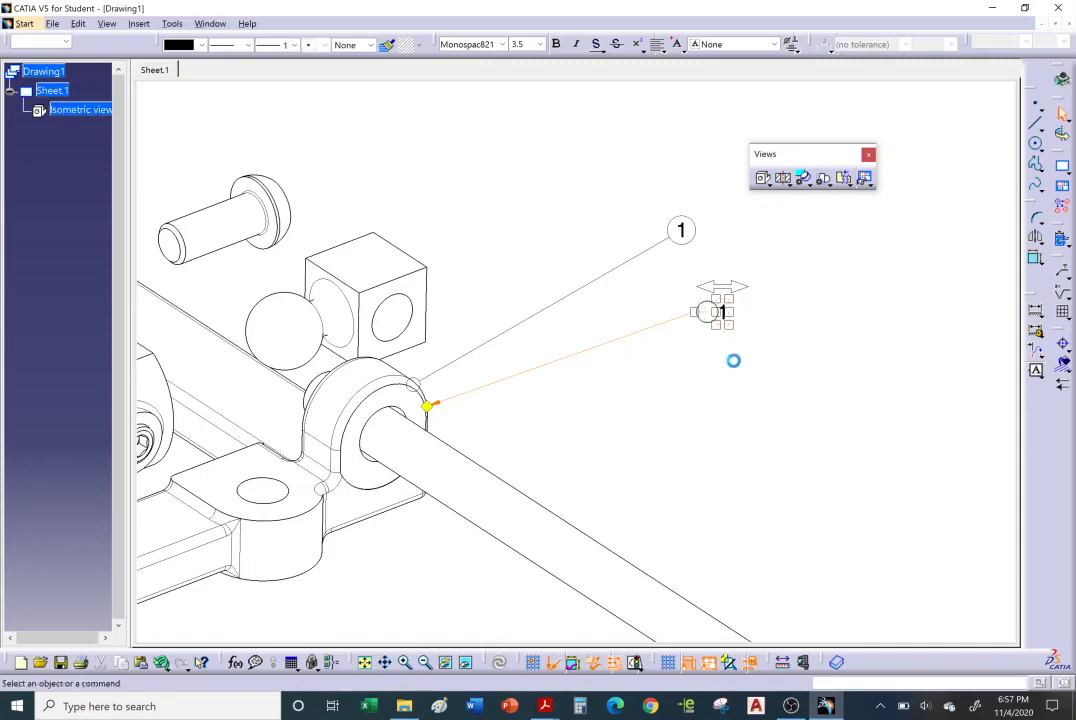
right_click(730, 316)
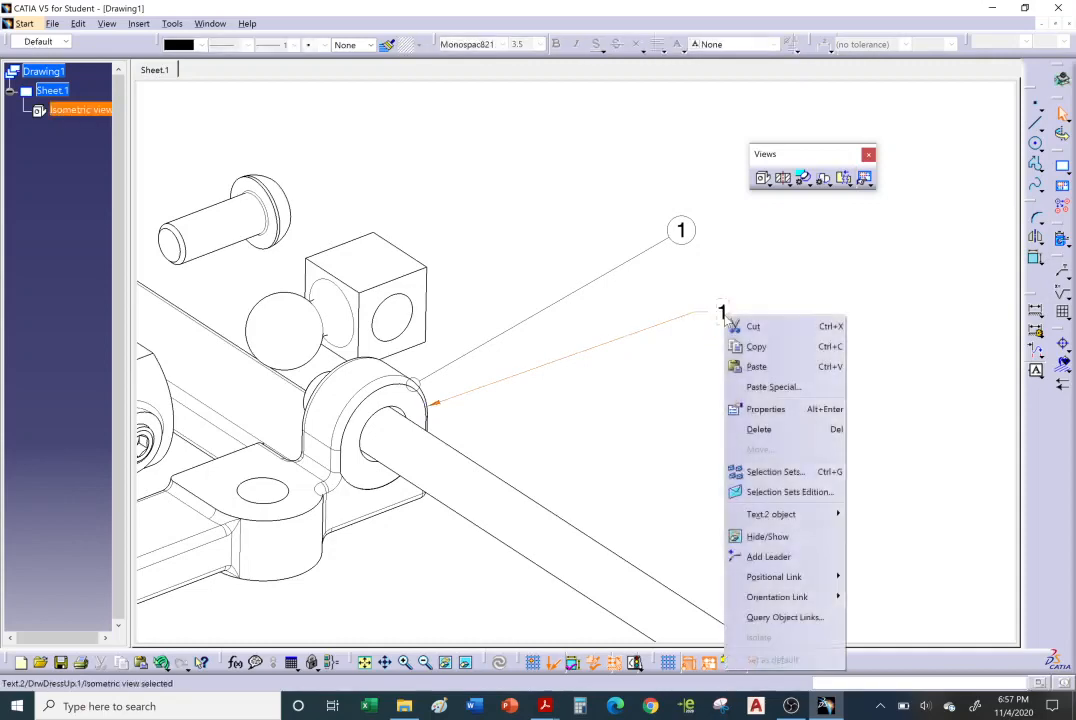
click(753, 410)
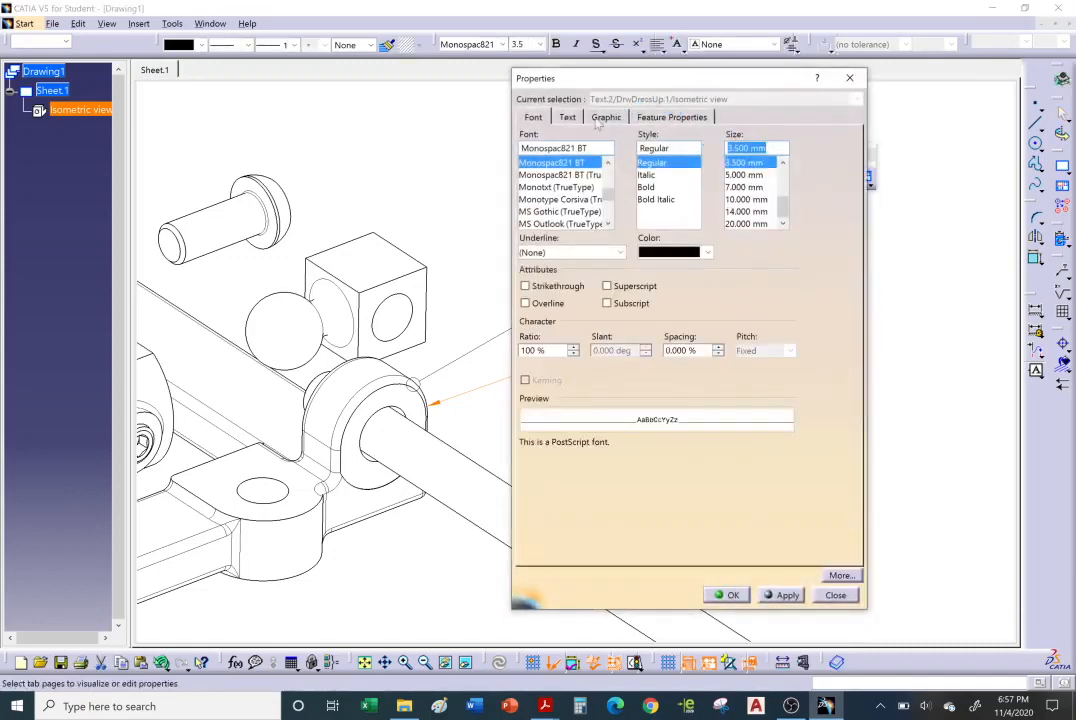
click(567, 117)
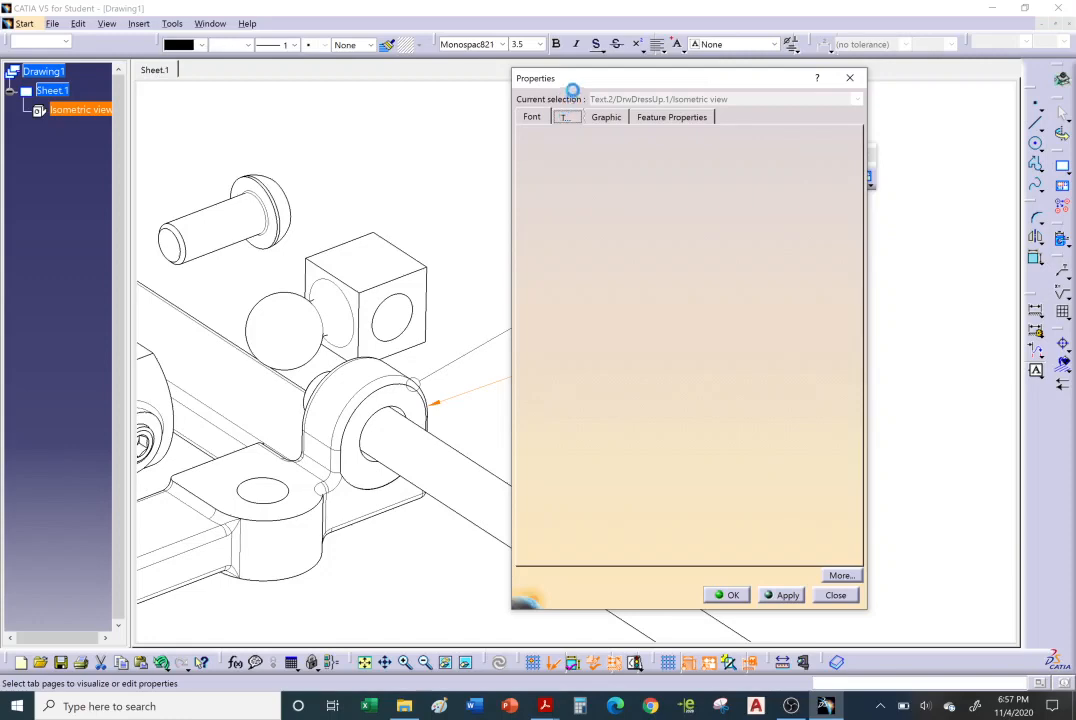
drag(544, 78, 265, 79)
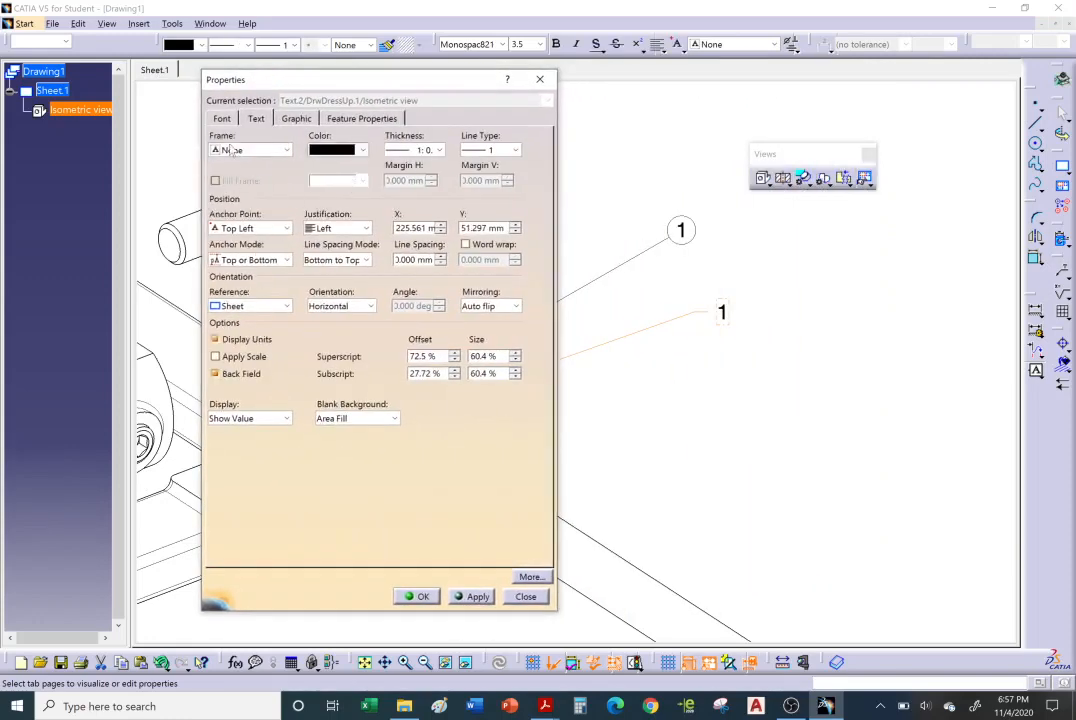
click(260, 151)
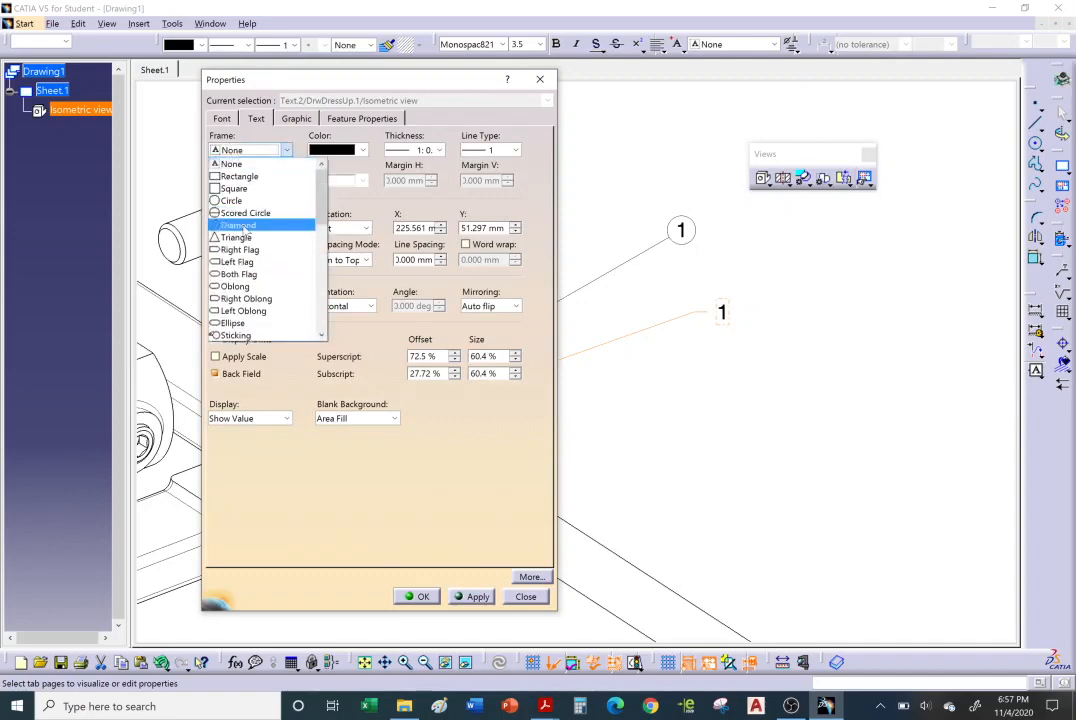
click(234, 200)
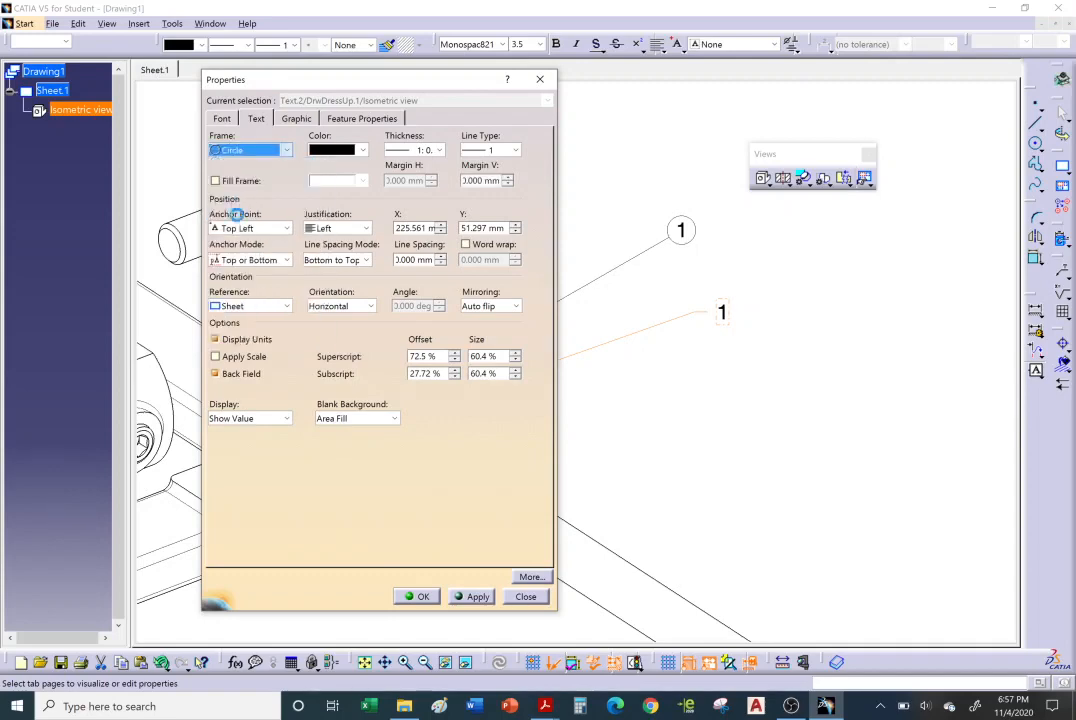
click(472, 596)
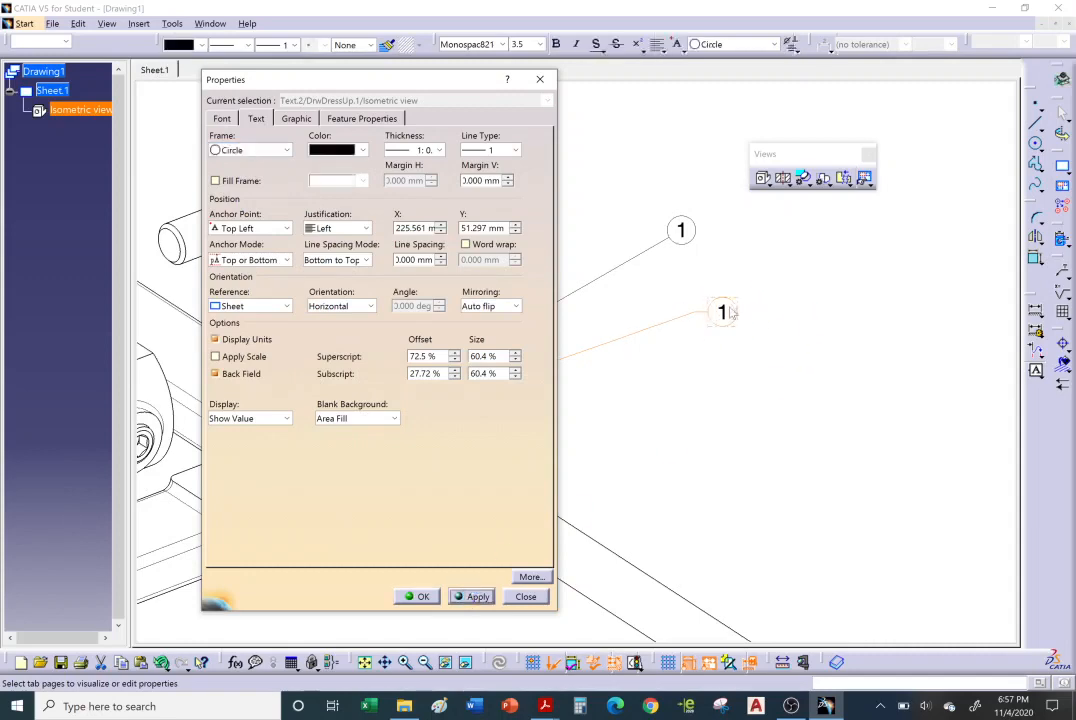
click(418, 596)
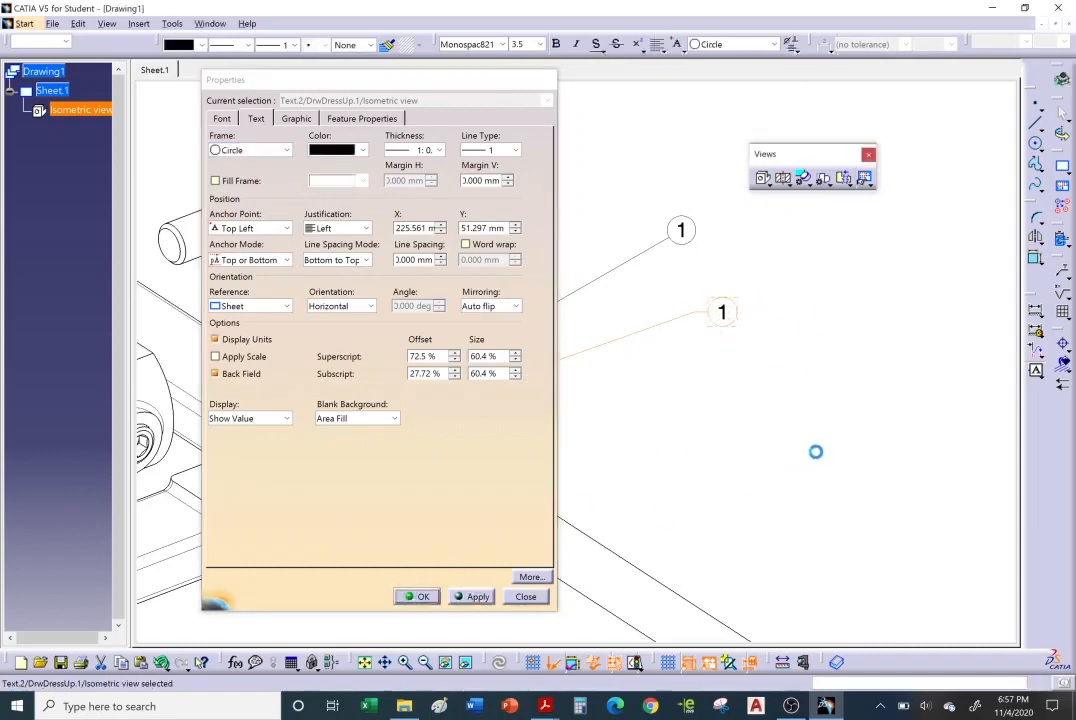
- Delete the original balloon 1 above the circled leader text 1
click(708, 358)
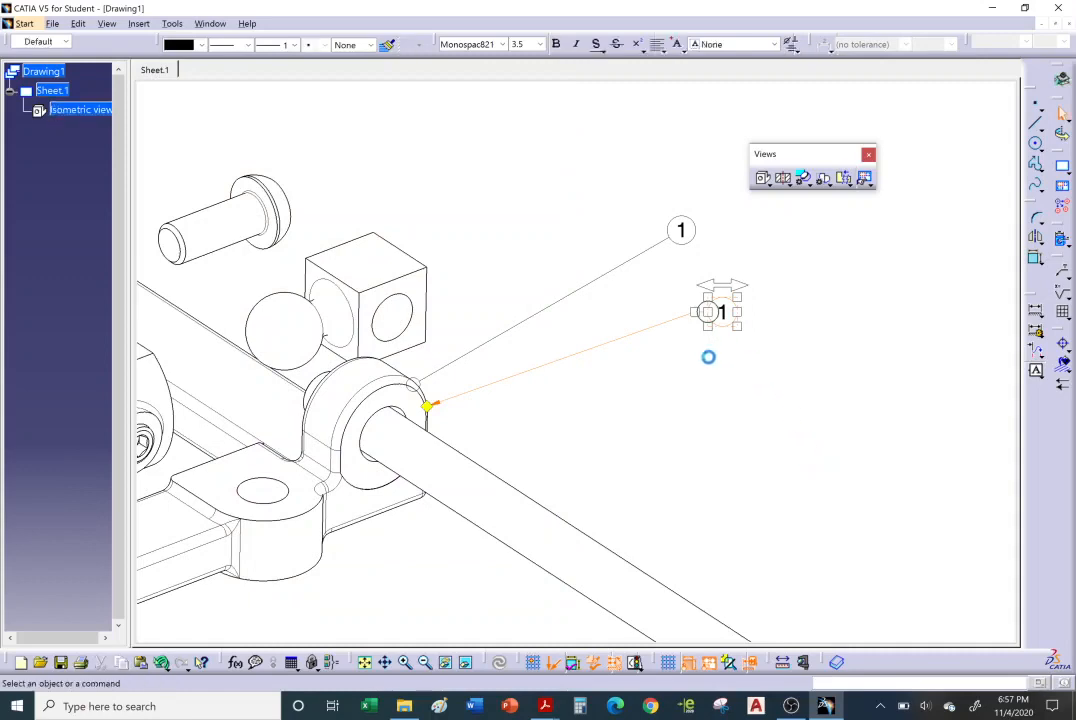
click(691, 222)
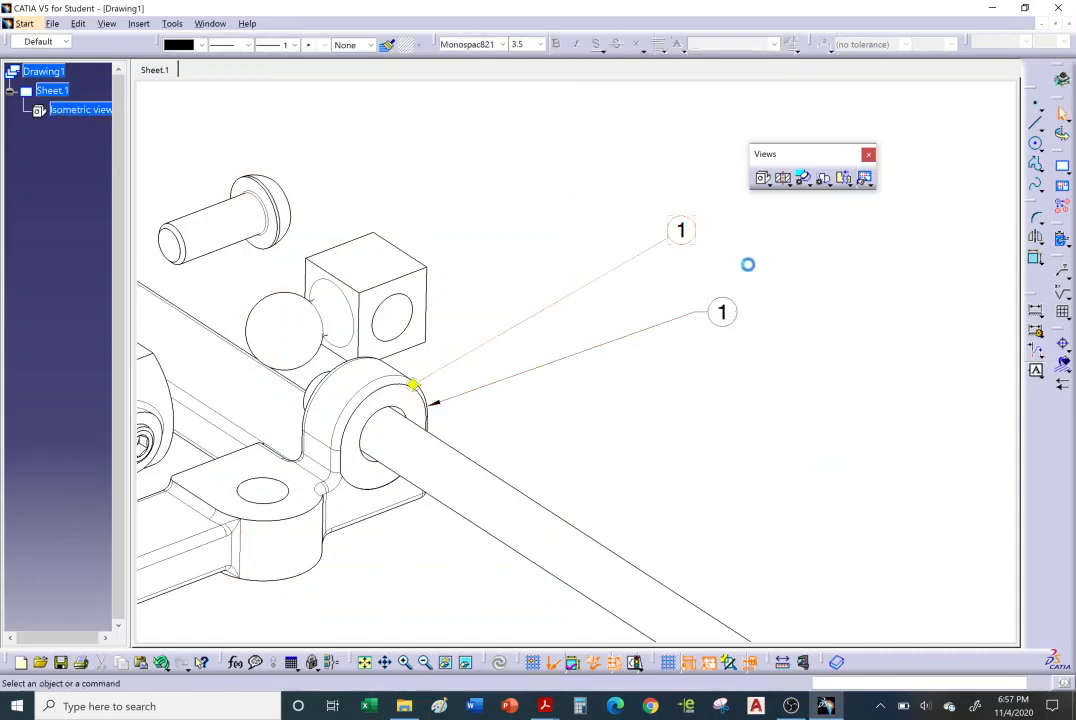
key(Delete)
- Add a text with leader reading 2, pointing at the upper edge of the rear slotted bracket and placed above it
mouse_move(751, 269)
middle_down()
mouse_move(718, 274)
mouse_move(759, 380)
middle_up()
click(1062, 271)
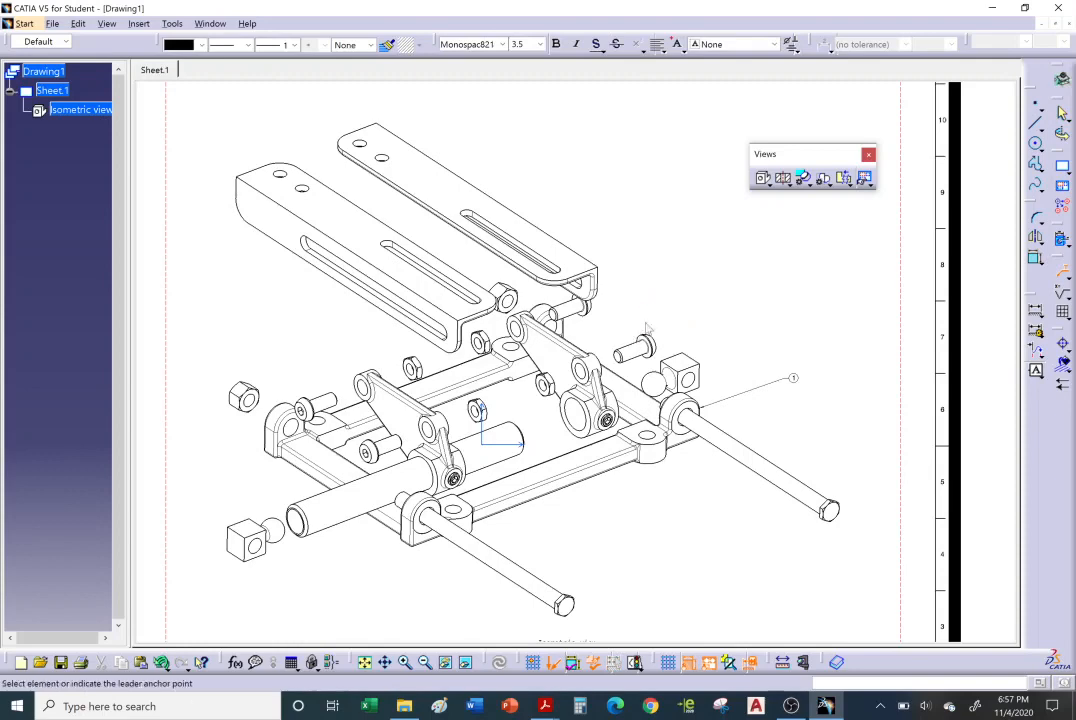
click(590, 256)
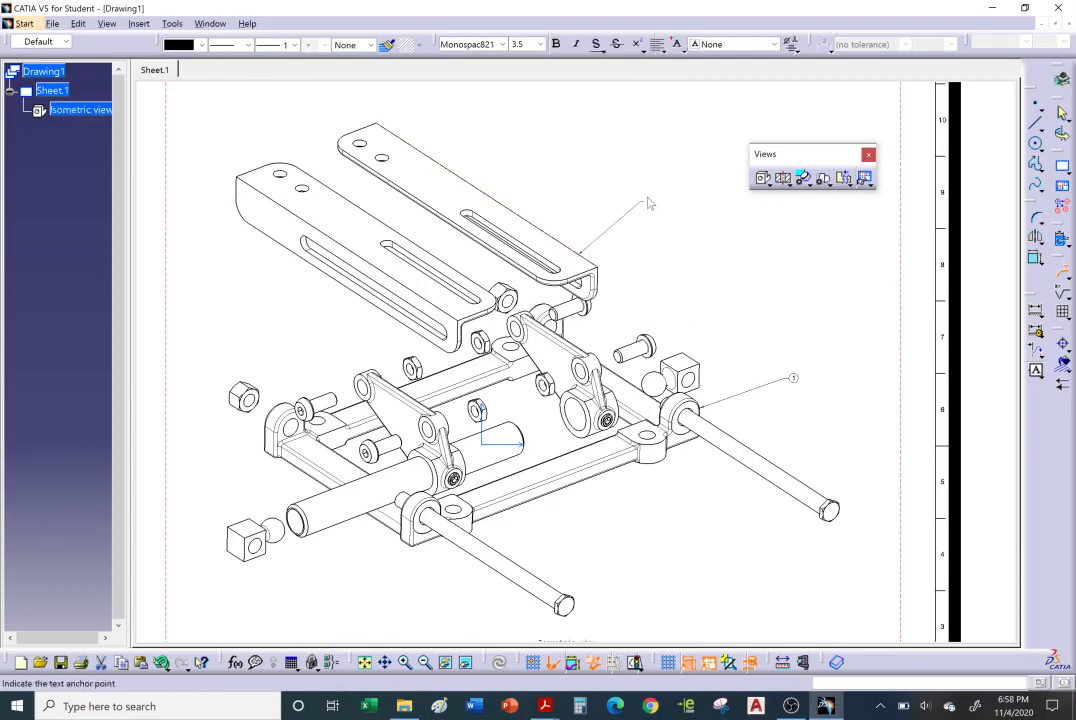
click(648, 204)
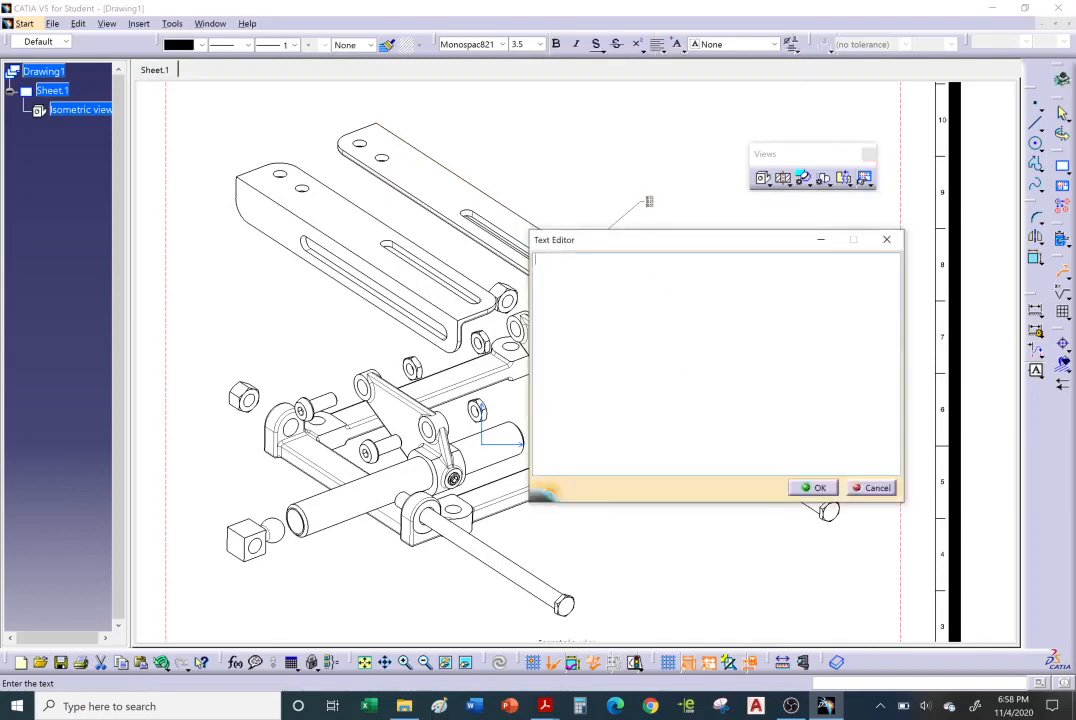
click(812, 487)
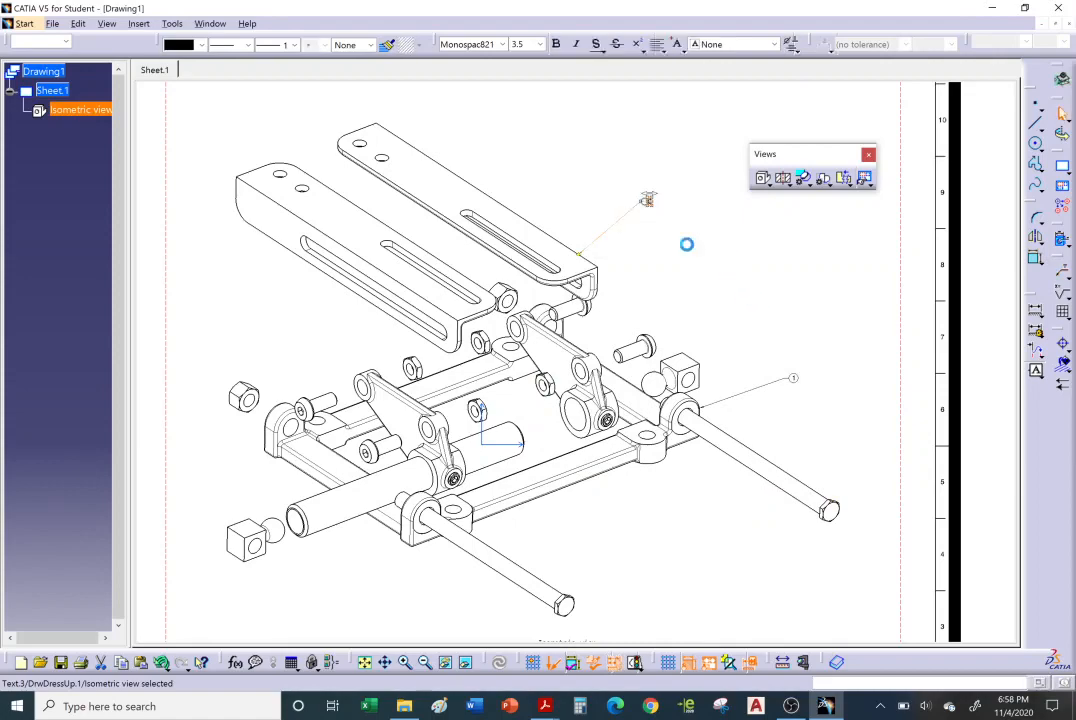
click(648, 264)
- Try to copy the object format between circled text 1 and leader text 2, and undo that format copy
scroll(615, 267, up, 3)
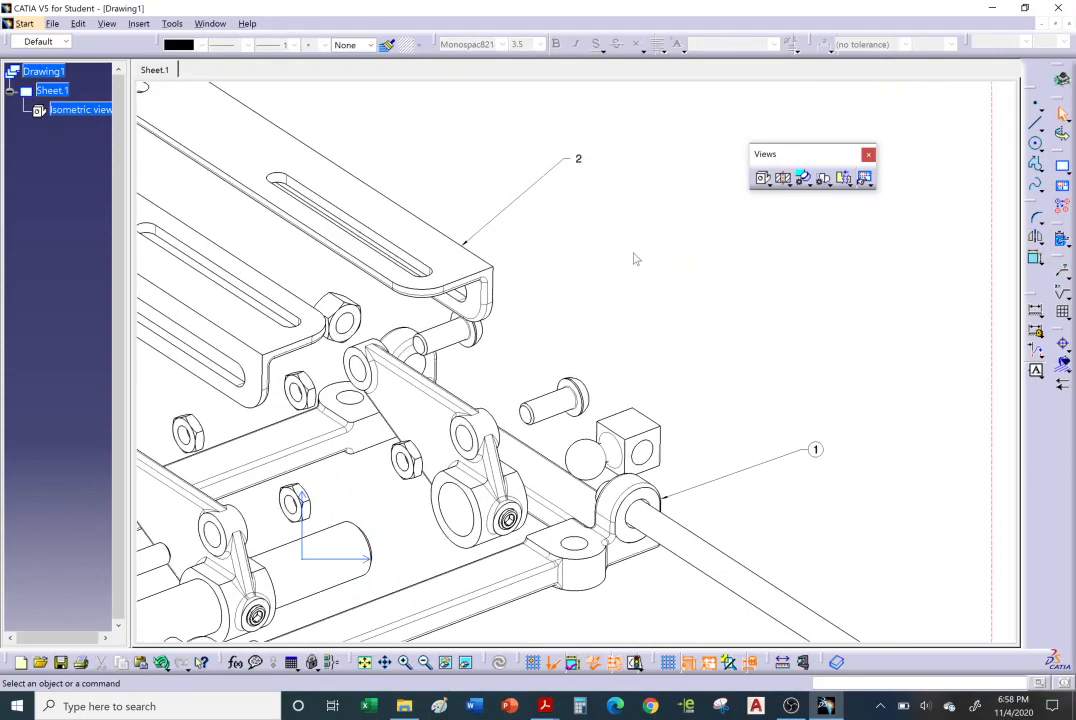
middle_drag(633, 253, 610, 286)
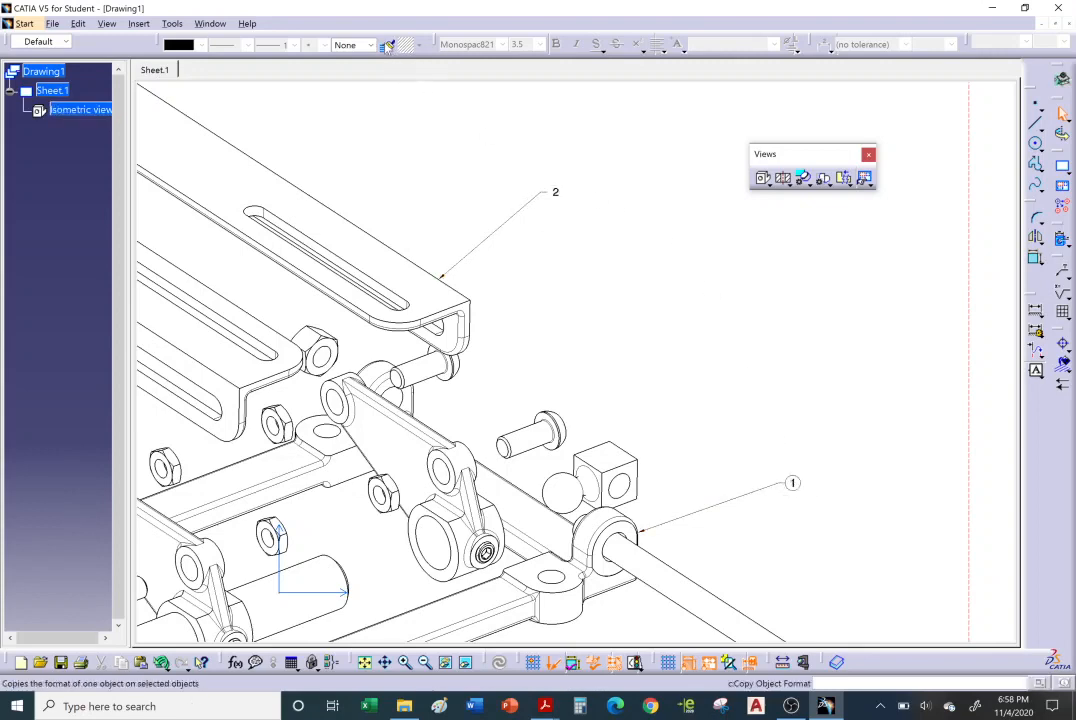
click(792, 483)
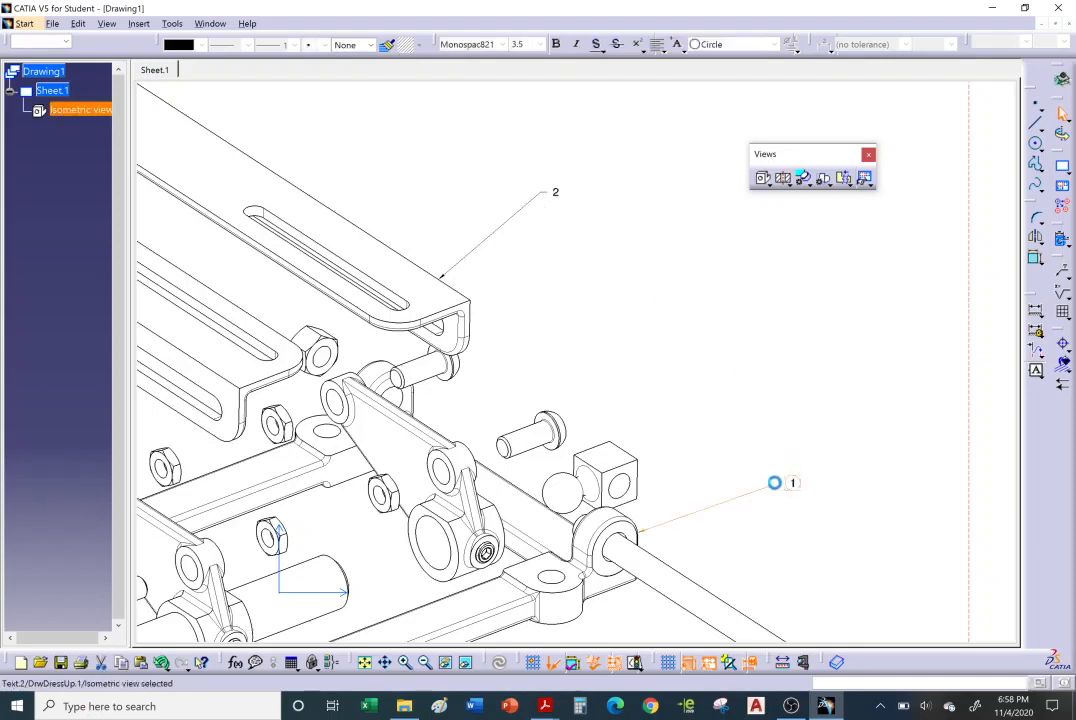
click(387, 48)
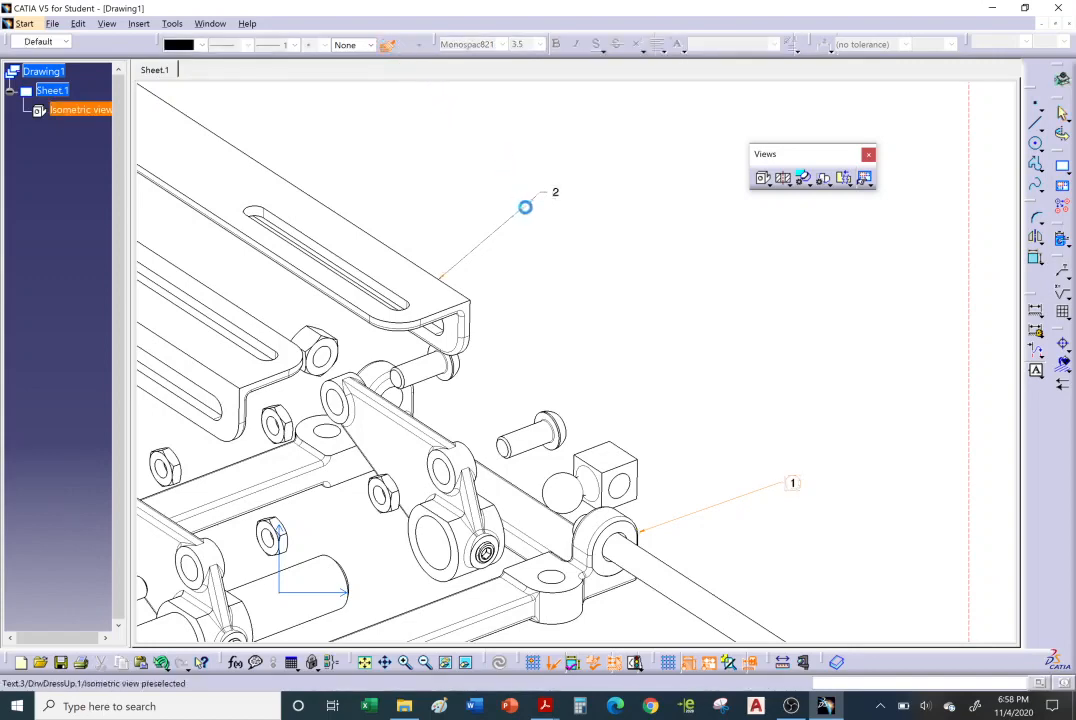
click(532, 207)
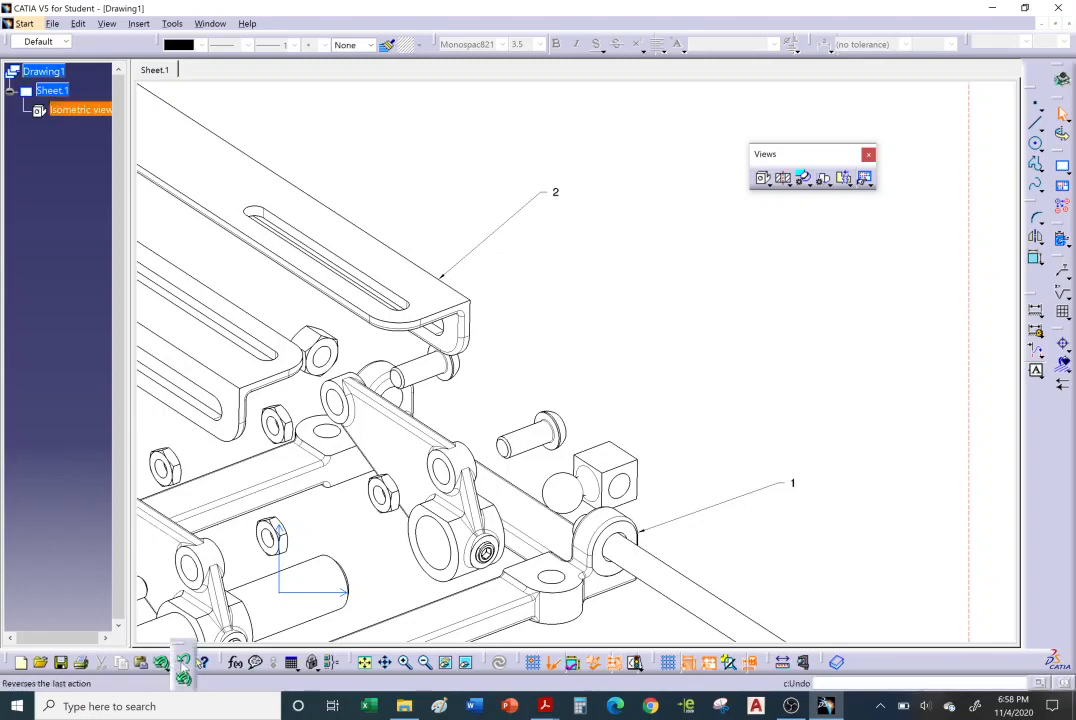
click(183, 662)
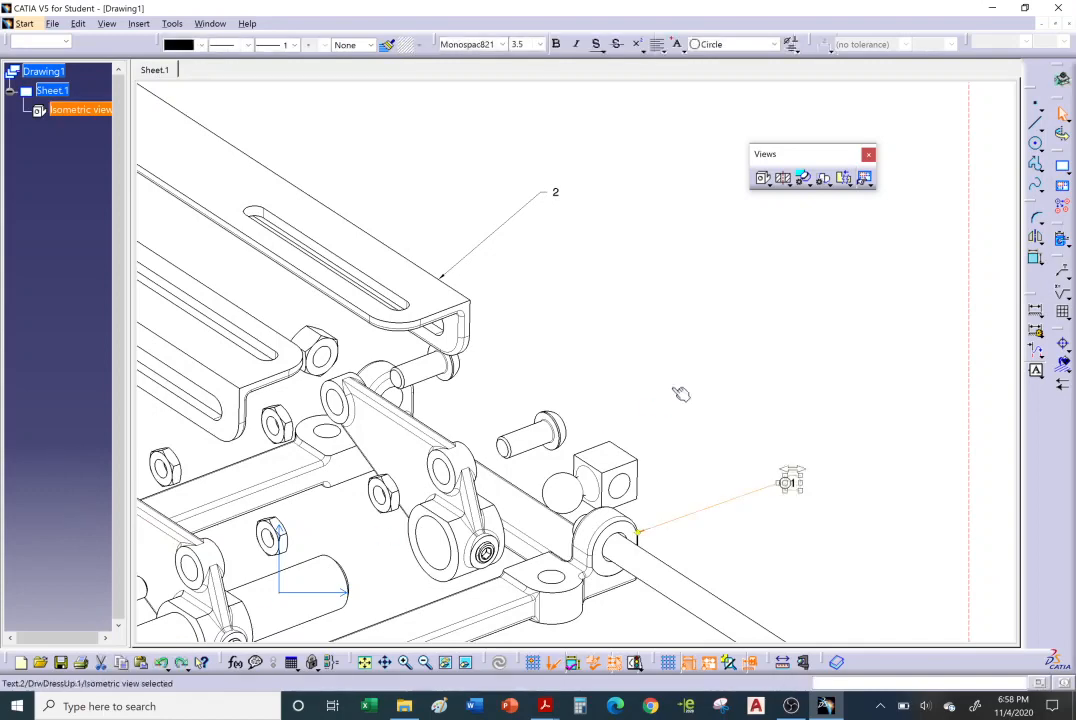
click(677, 387)
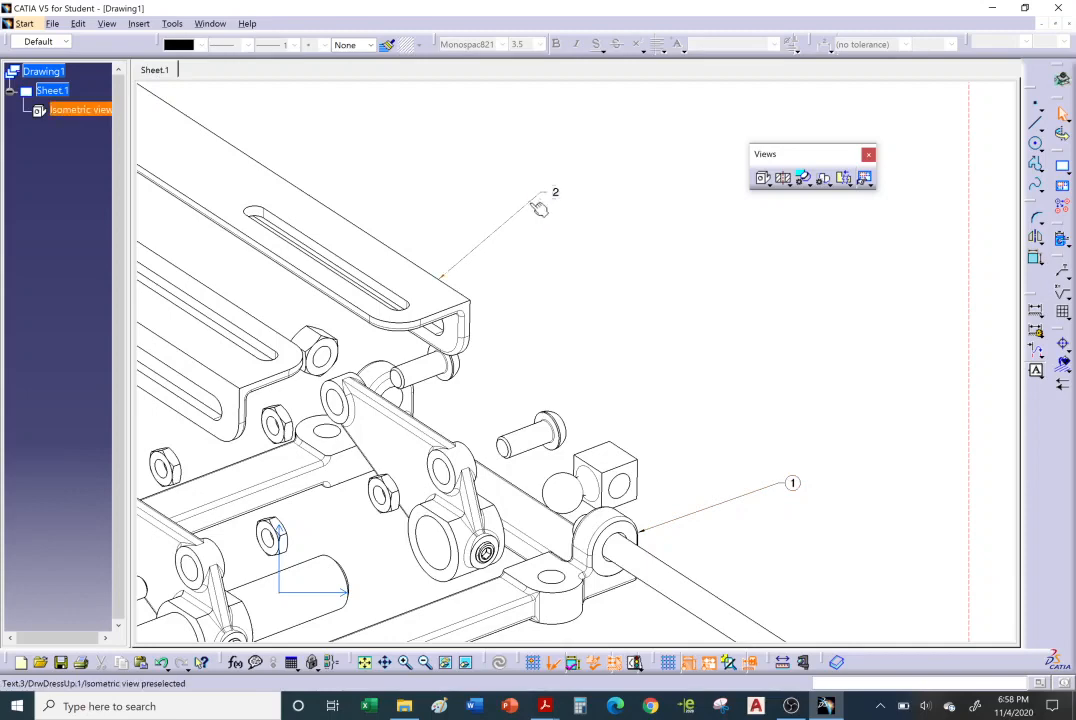
- Apply the circled format of leader text 1 to leader text 2 with Copy Object Format
click(539, 208)
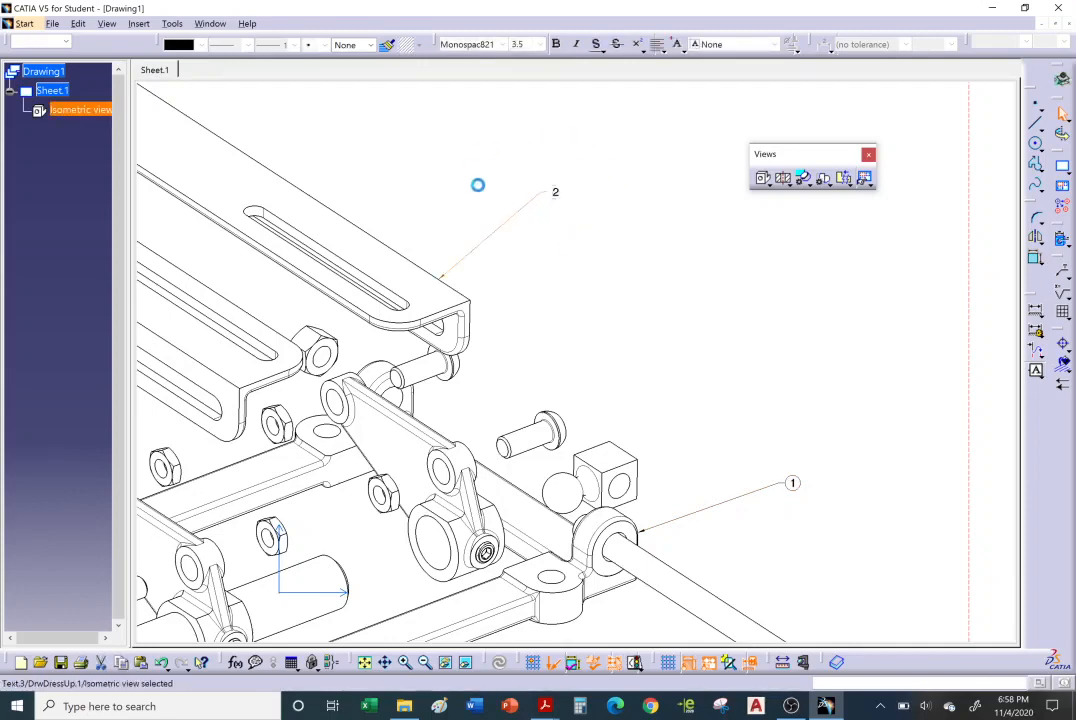
click(389, 50)
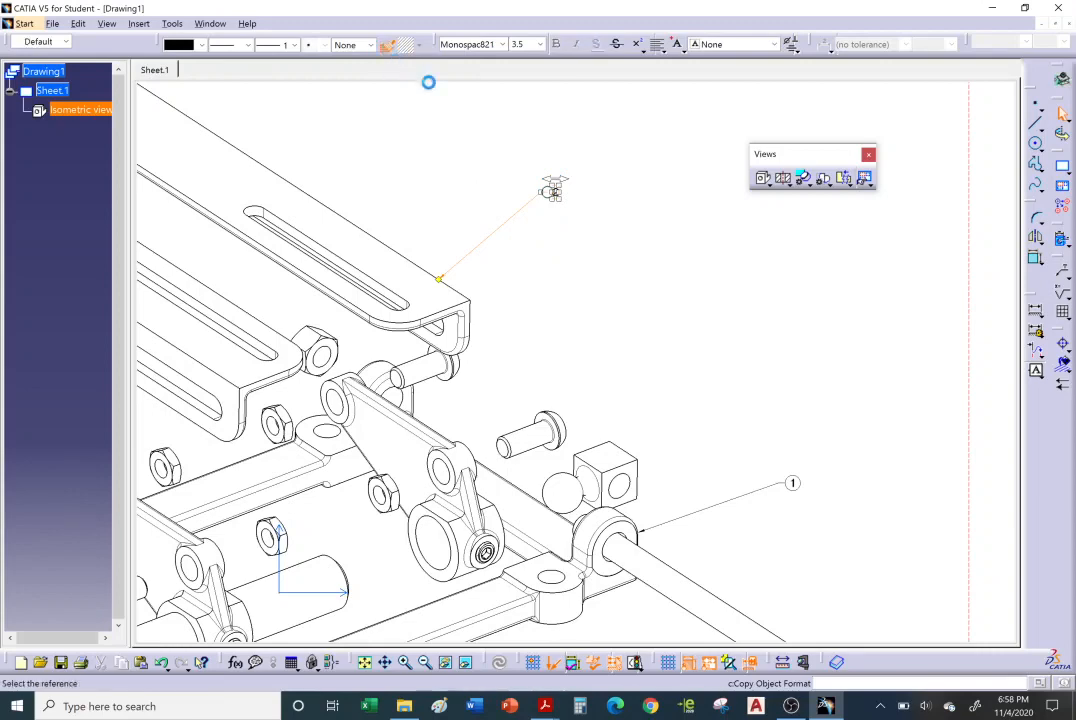
click(795, 485)
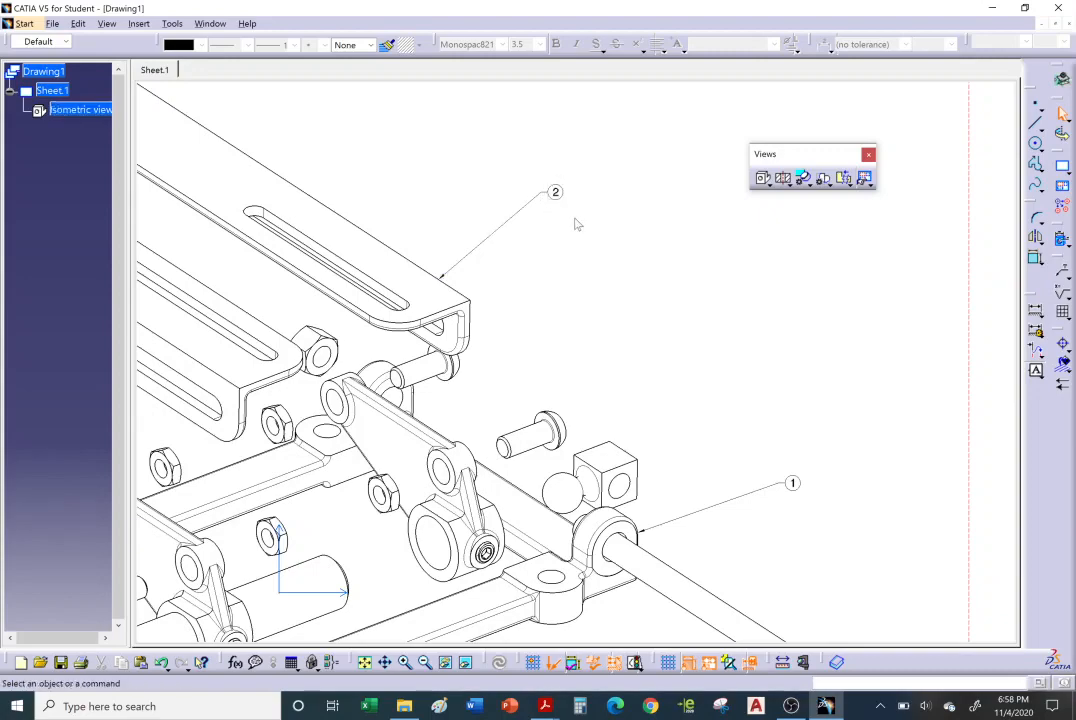
- Switch to Adobe Acrobat Reader to examine the ballooned exploded view and parts list in MOTOR BASE ASSY.pdf, and return to the CATIA drawing
mouse_move(567, 255)
middle_down()
mouse_move(644, 259)
mouse_move(622, 291)
mouse_move(633, 303)
middle_up()
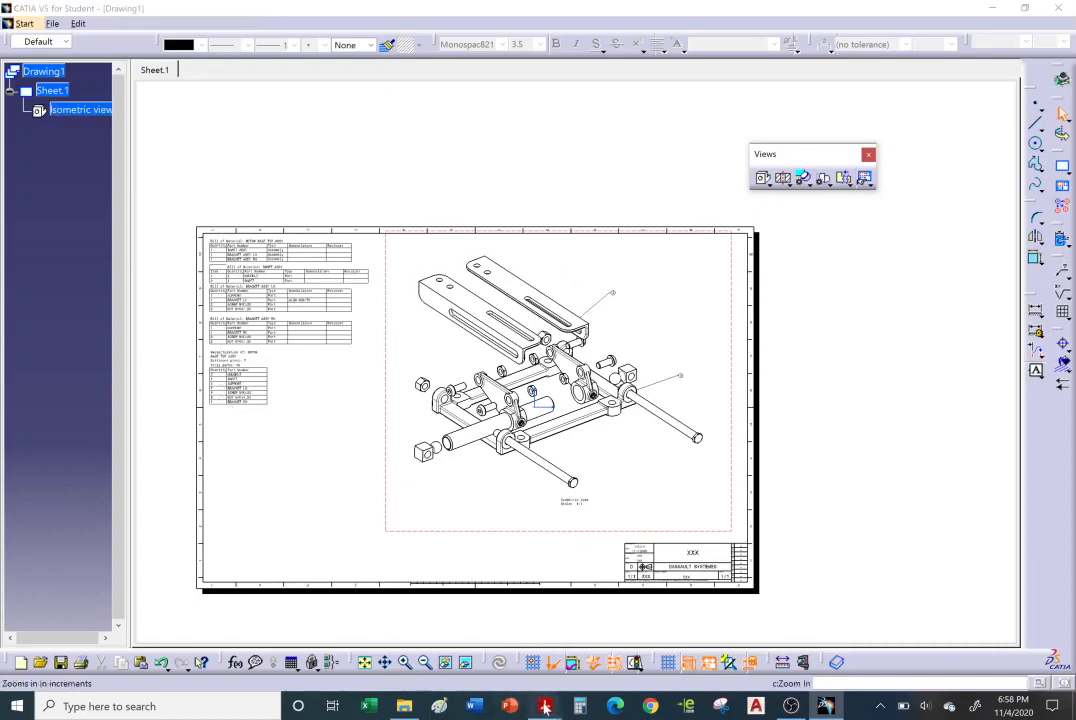
mouse_move(545, 706)
click(648, 580)
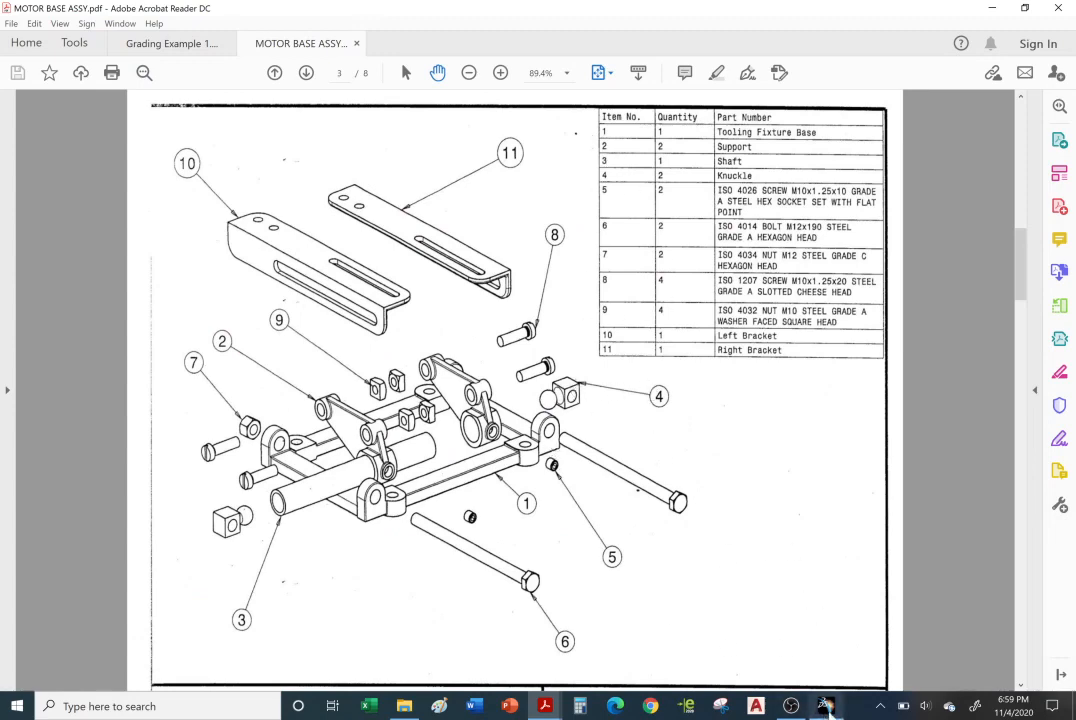
mouse_move(826, 706)
click(700, 510)
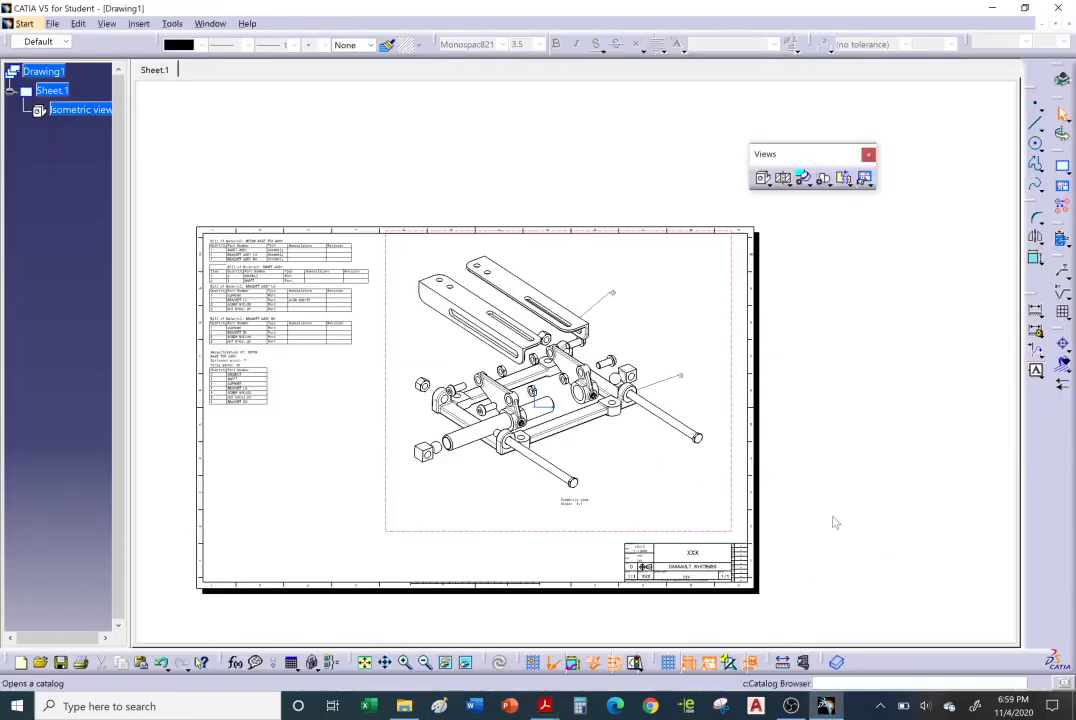
- Insert a new sheet into the drawing and bring its whole frame into view
mouse_move(836, 487)
middle_down()
mouse_move(807, 483)
mouse_move(831, 471)
mouse_move(809, 430)
mouse_move(815, 440)
middle_up()
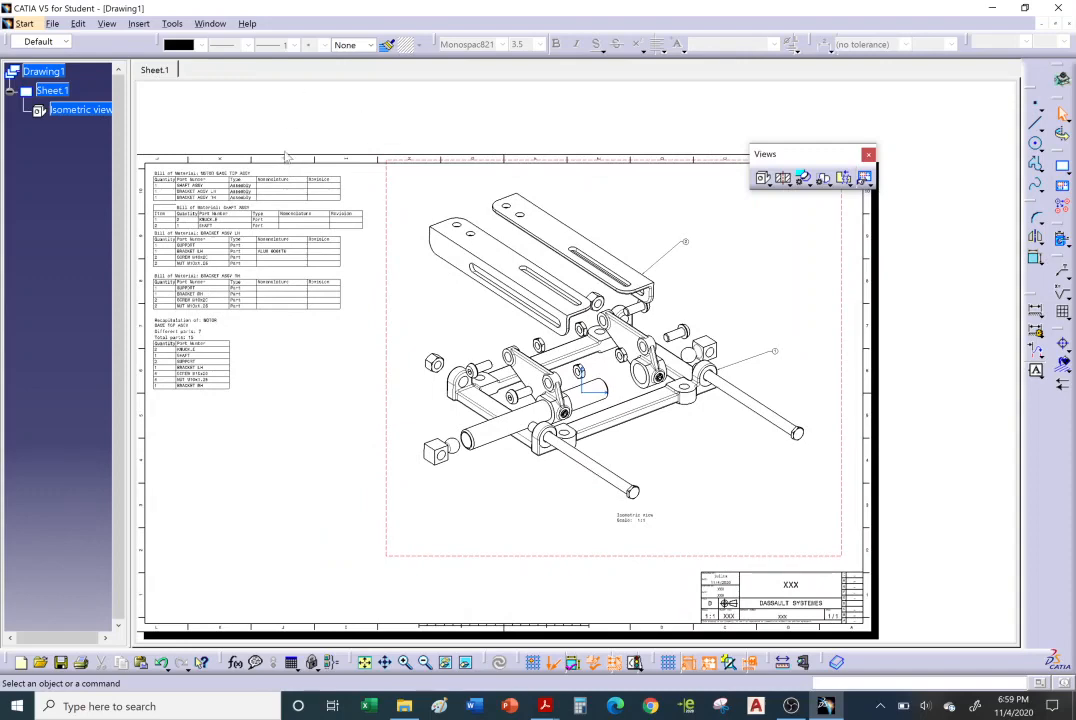
click(139, 23)
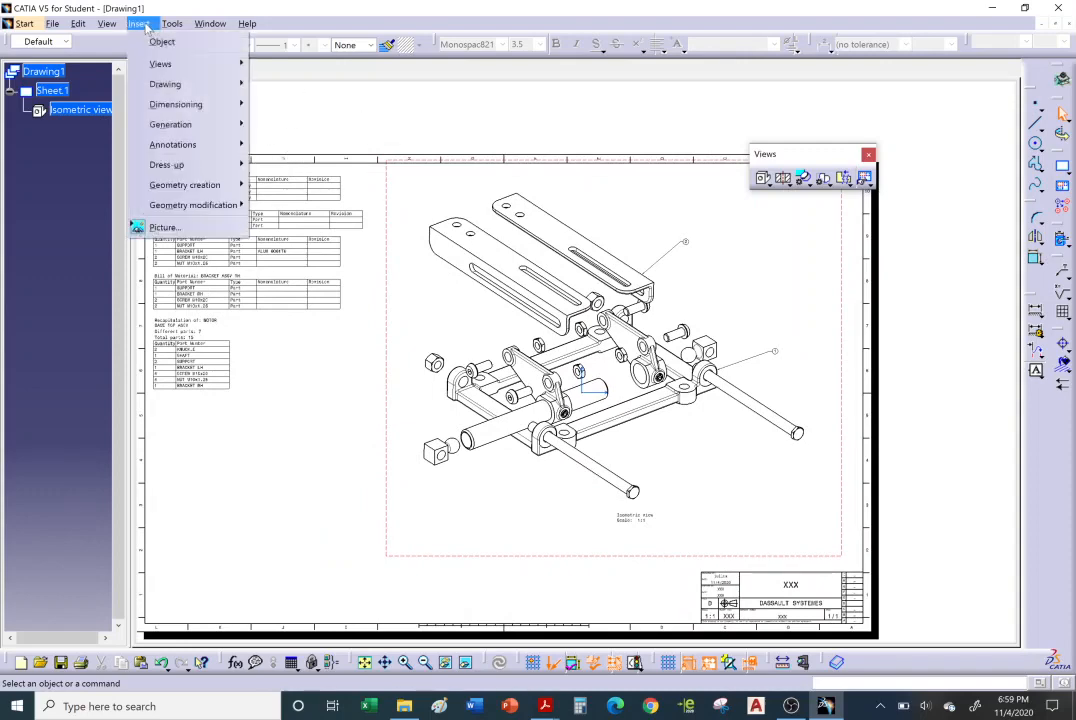
mouse_move(151, 84)
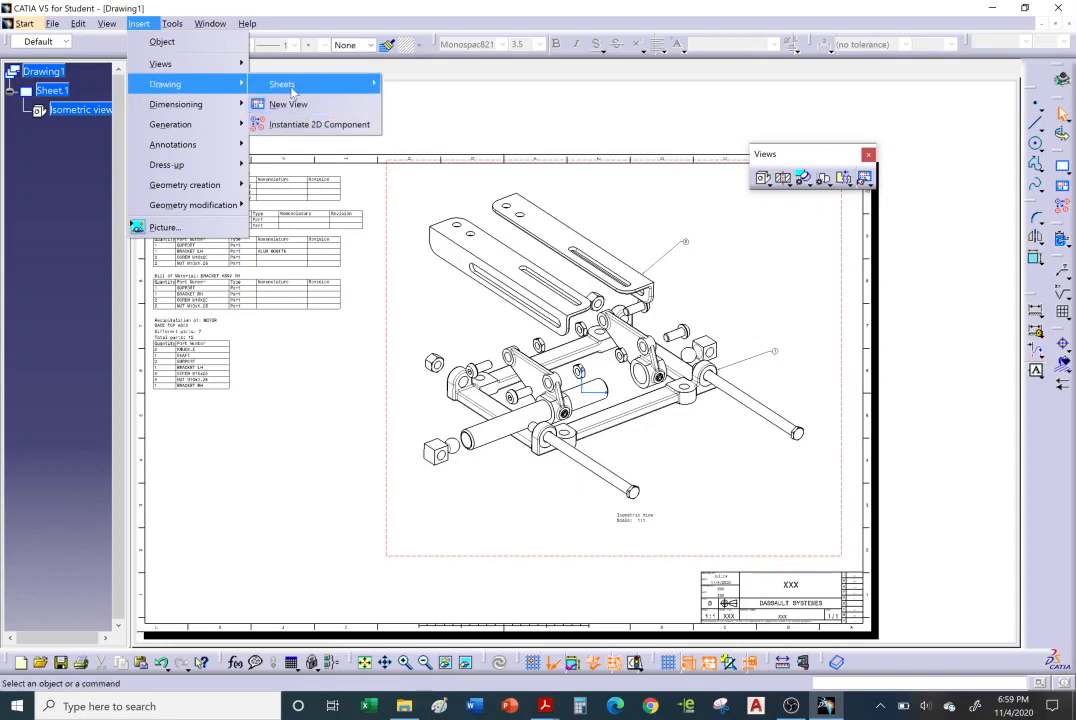
mouse_move(294, 90)
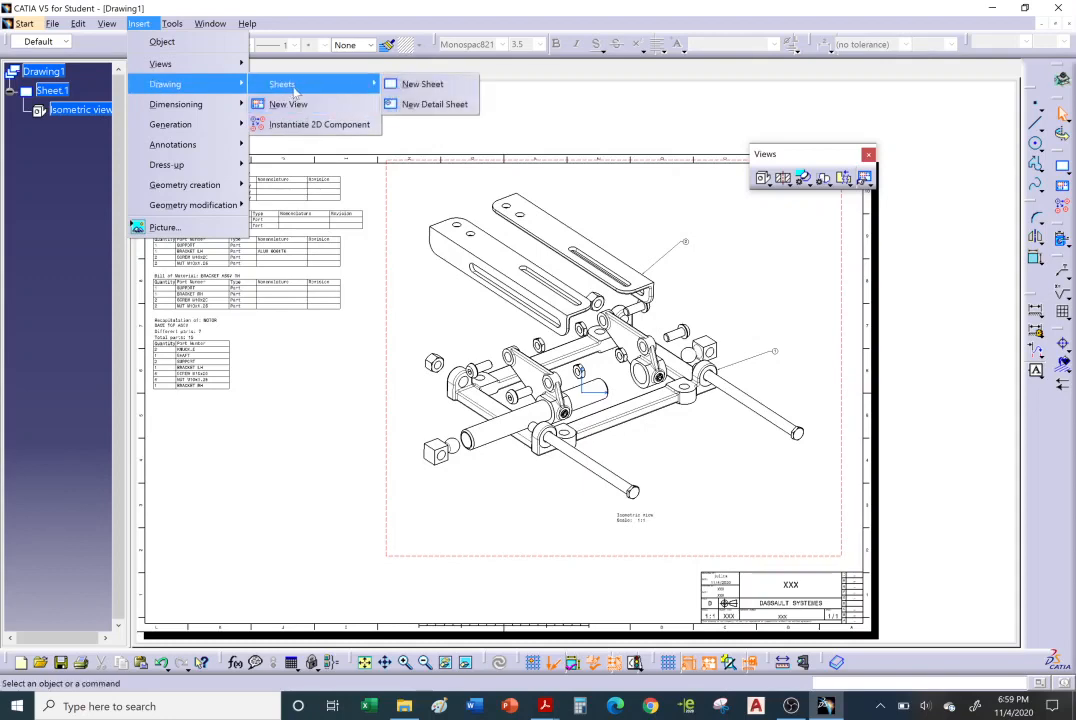
click(421, 89)
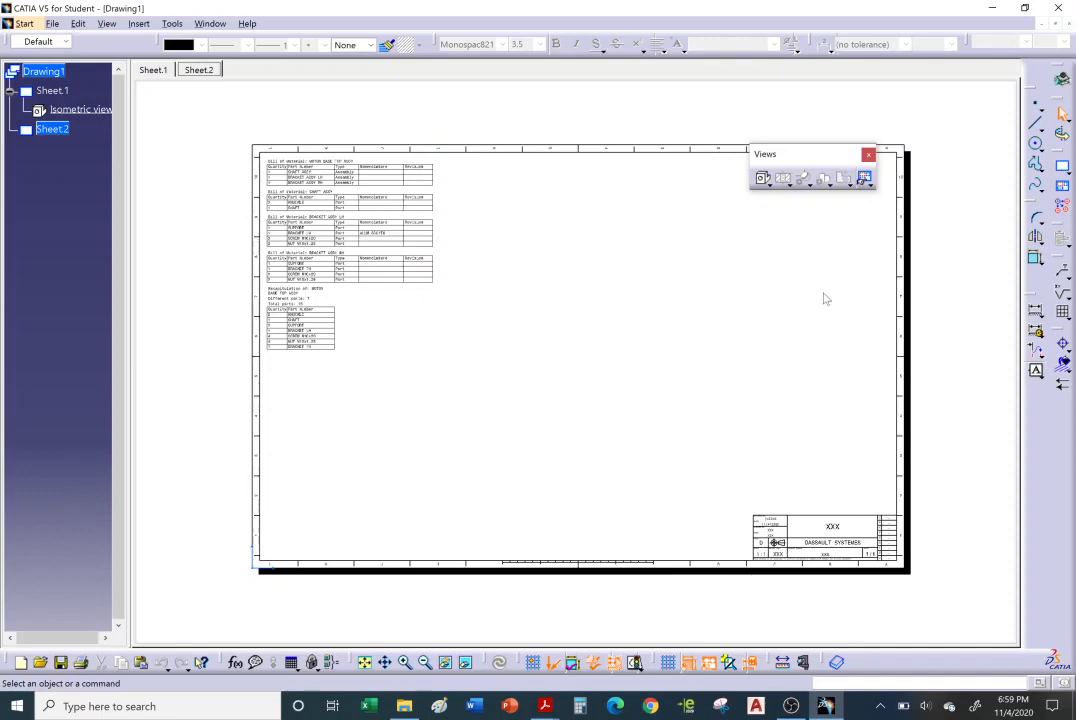
middle_drag(707, 300, 643, 322)
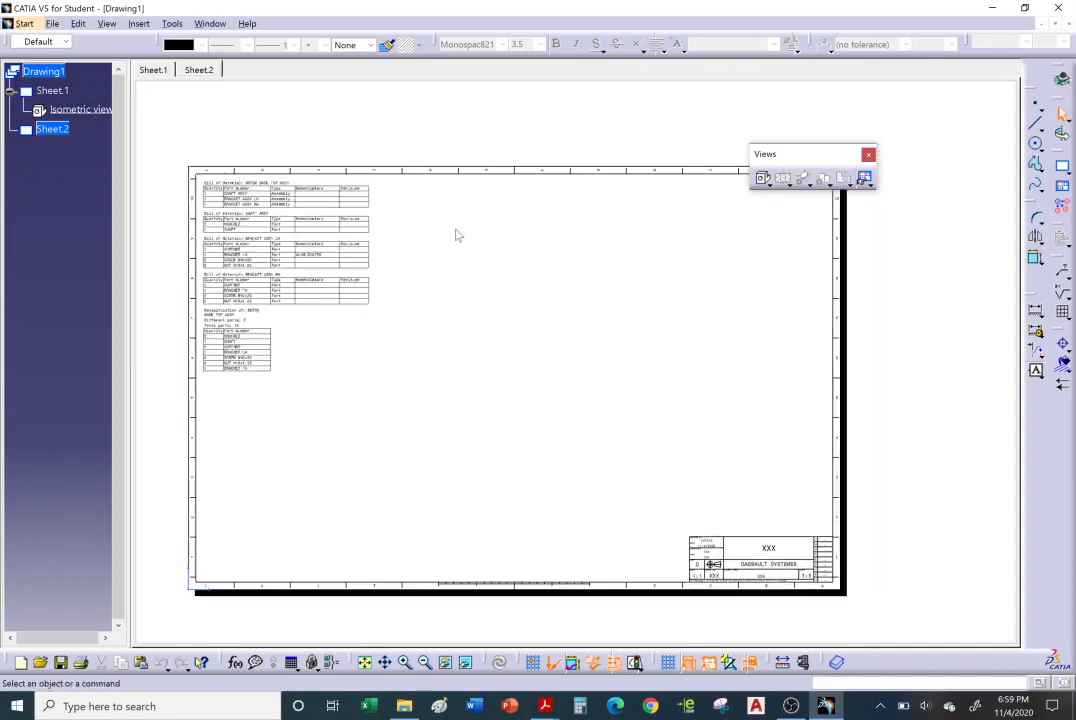
- Delete the duplicated bill of material tables from the Sheet.2 background and return to the working views
click(153, 70)
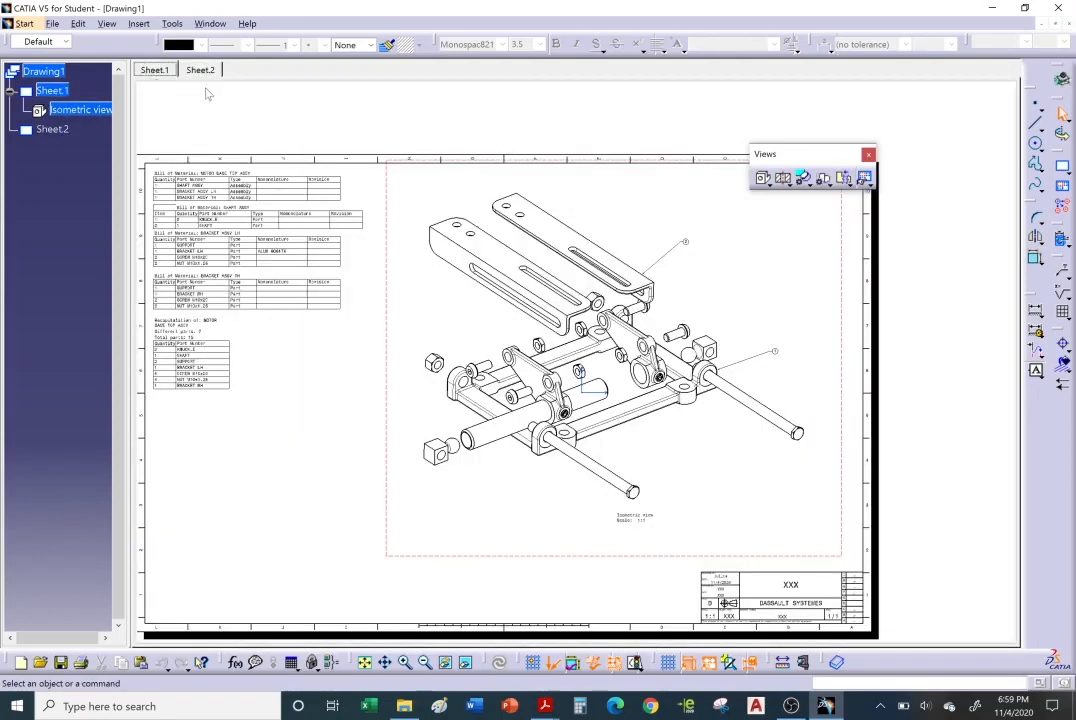
click(203, 70)
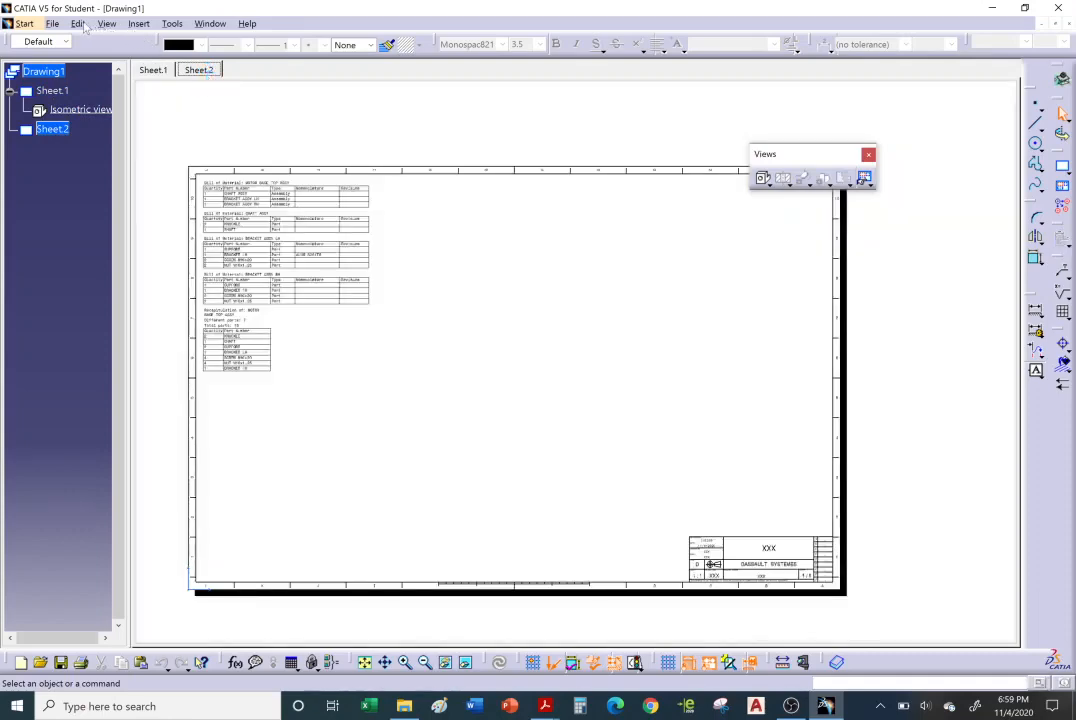
click(79, 24)
click(126, 419)
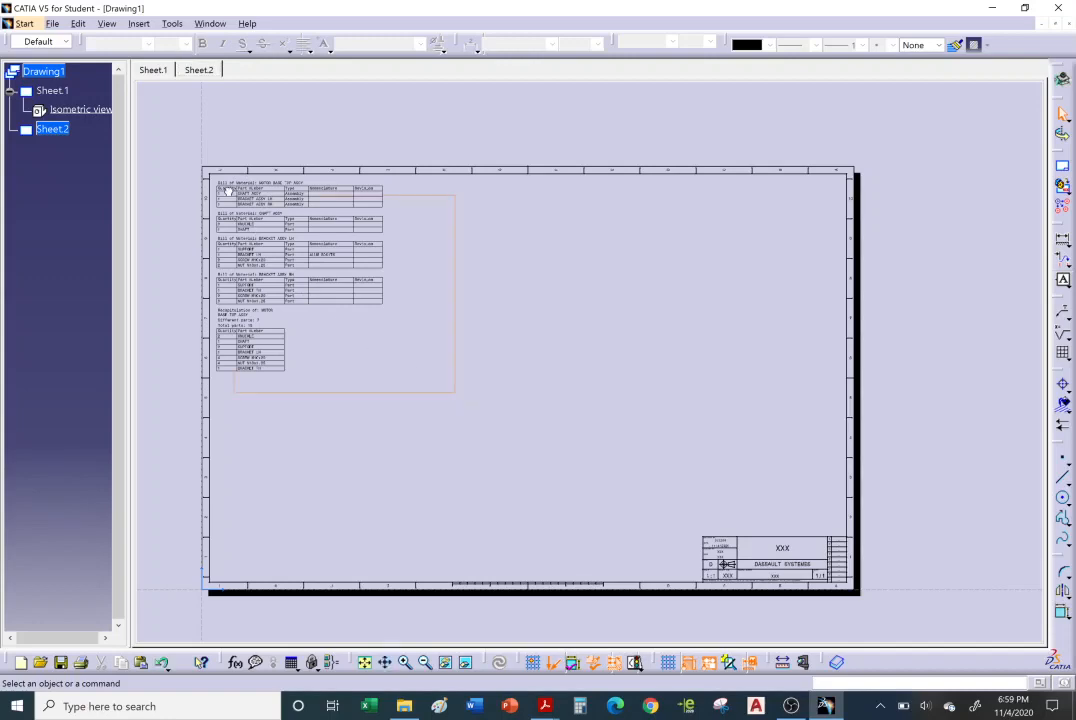
click(213, 180)
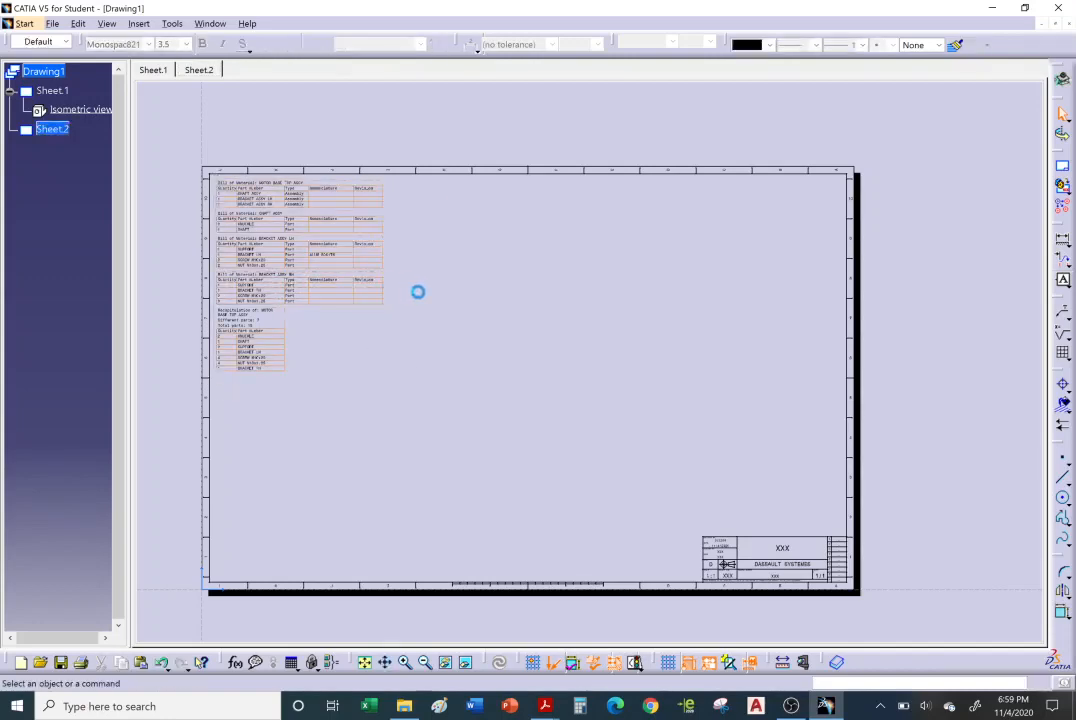
key(Delete)
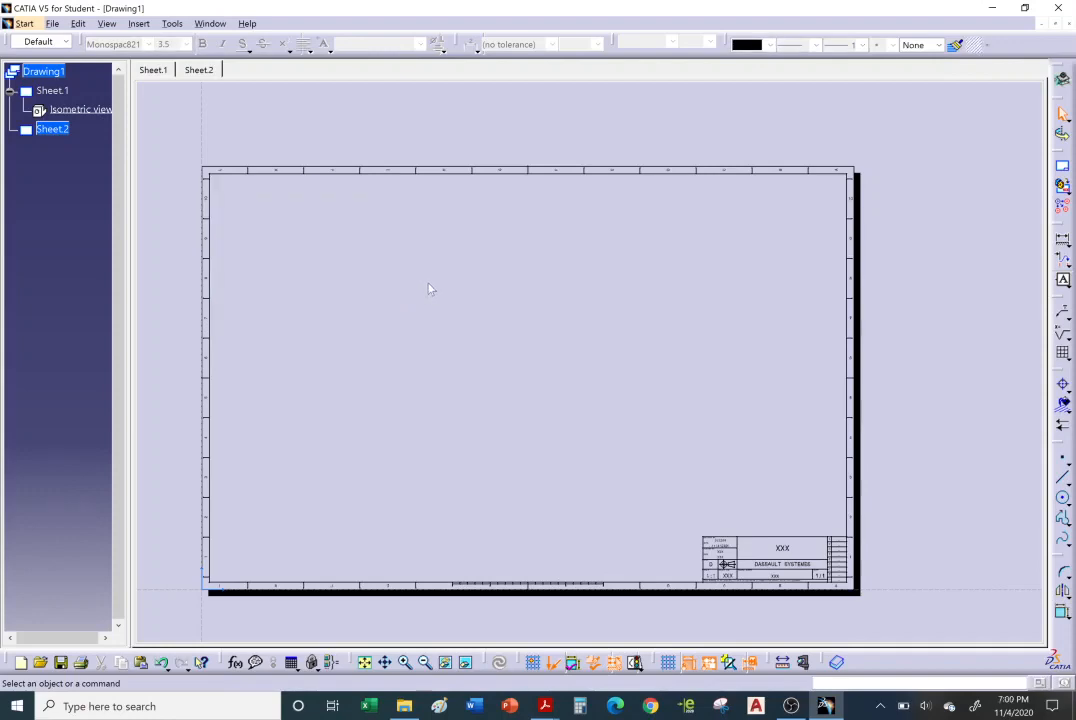
click(107, 23)
mouse_move(78, 23)
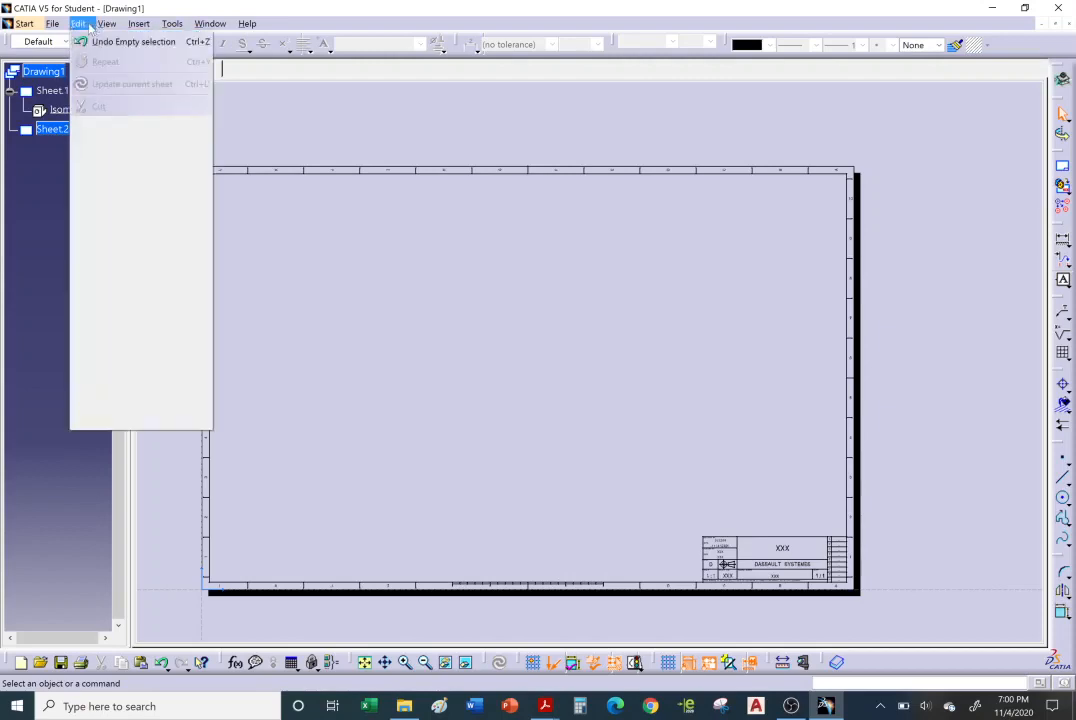
click(119, 420)
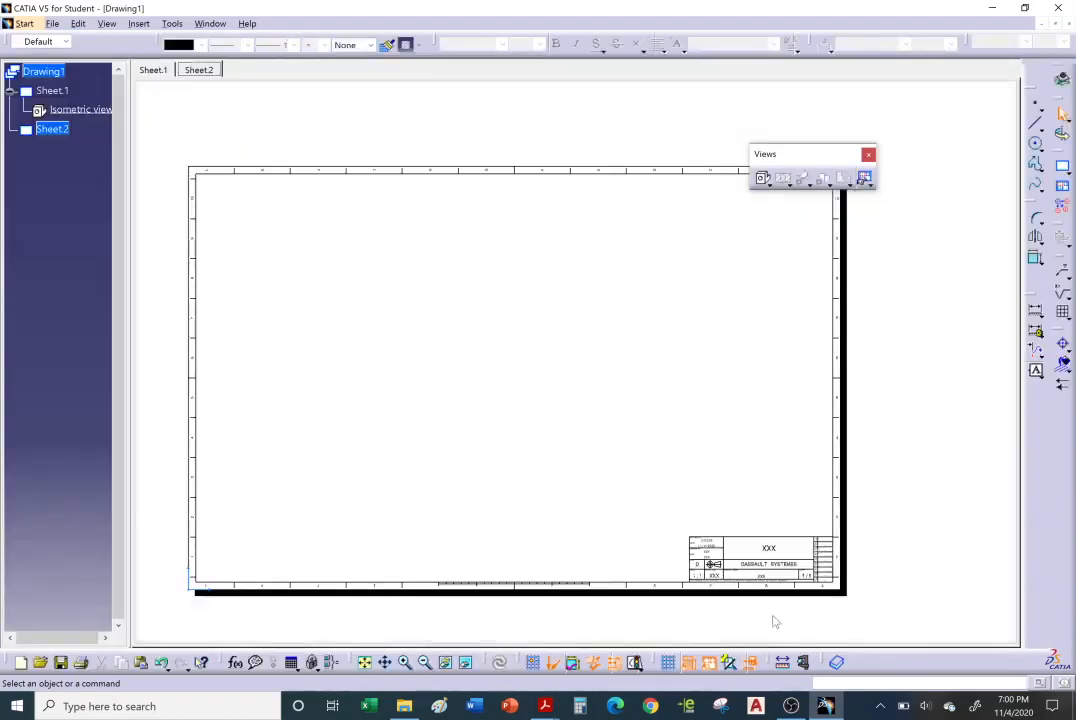
- Create an isometric view of the complete MOTOR BASE TOP ASSY on Sheet.2, with the product oriented to its standard isometric view
middle_drag(596, 468, 632, 468)
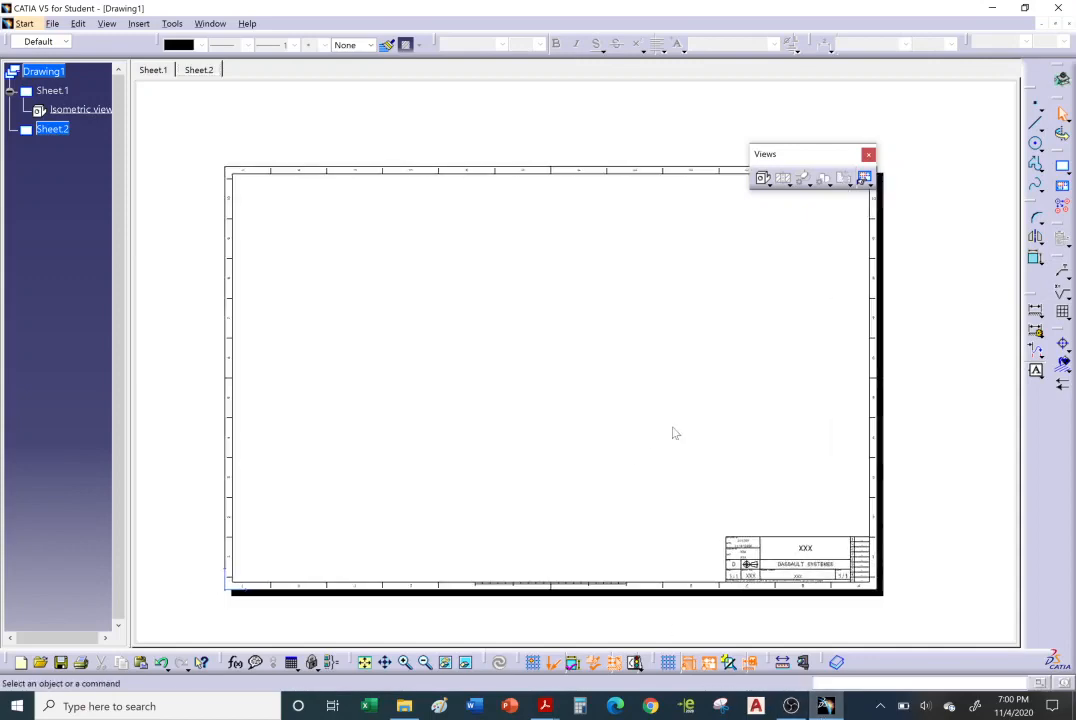
click(762, 181)
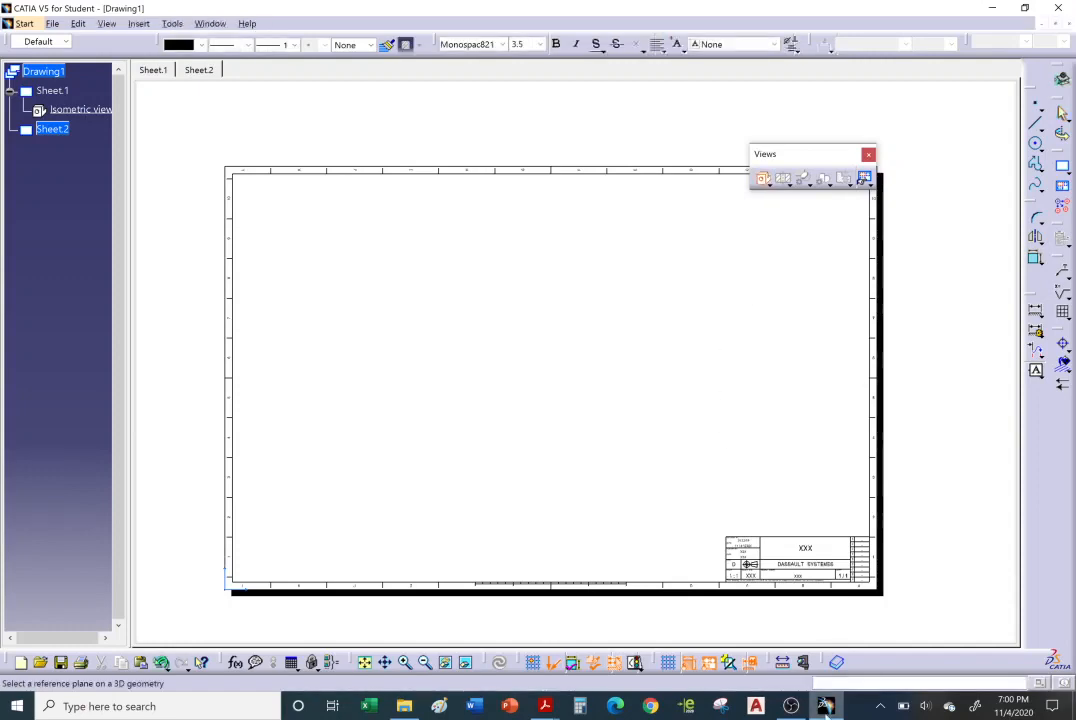
click(214, 24)
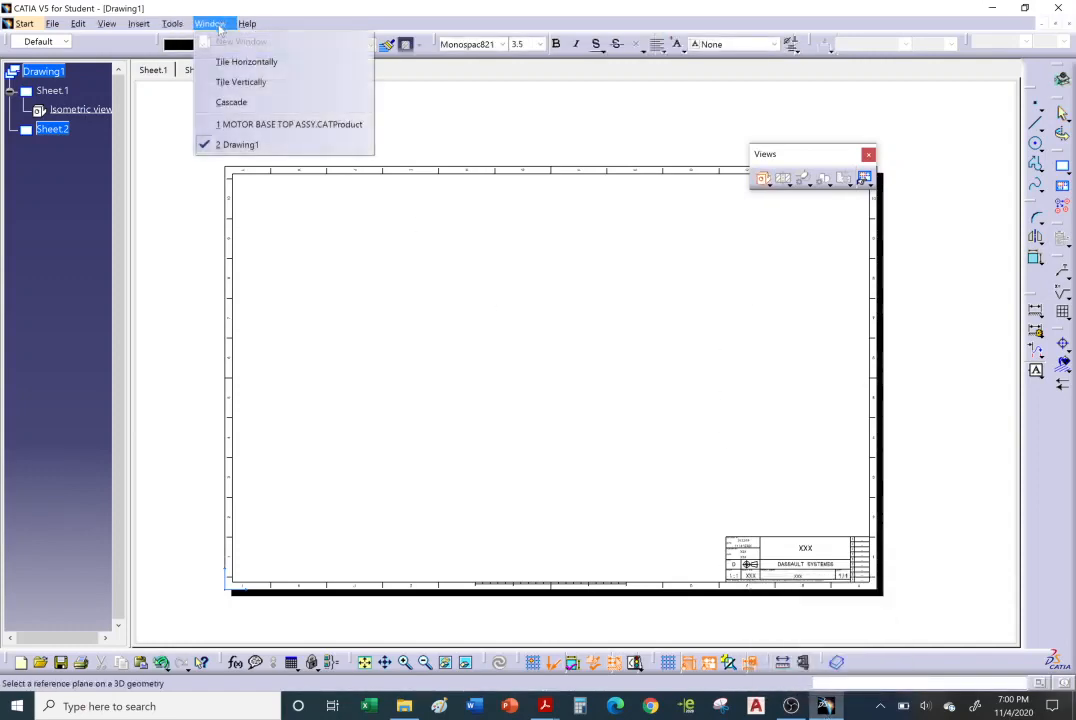
click(258, 124)
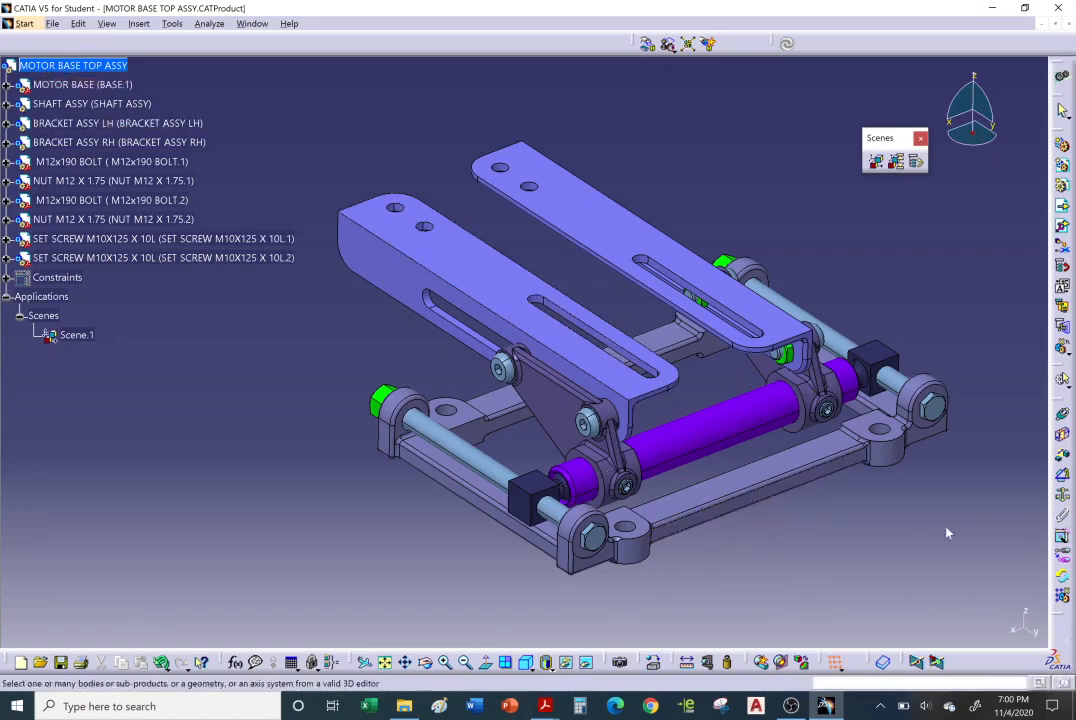
middle_drag(477, 530, 610, 578)
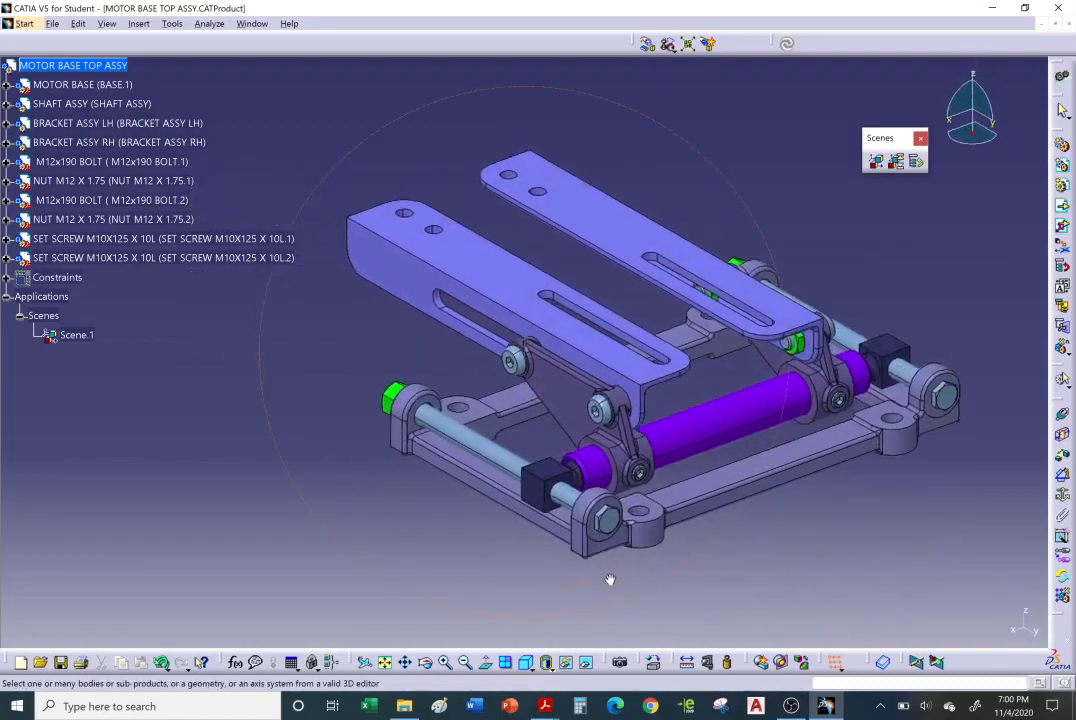
click(526, 662)
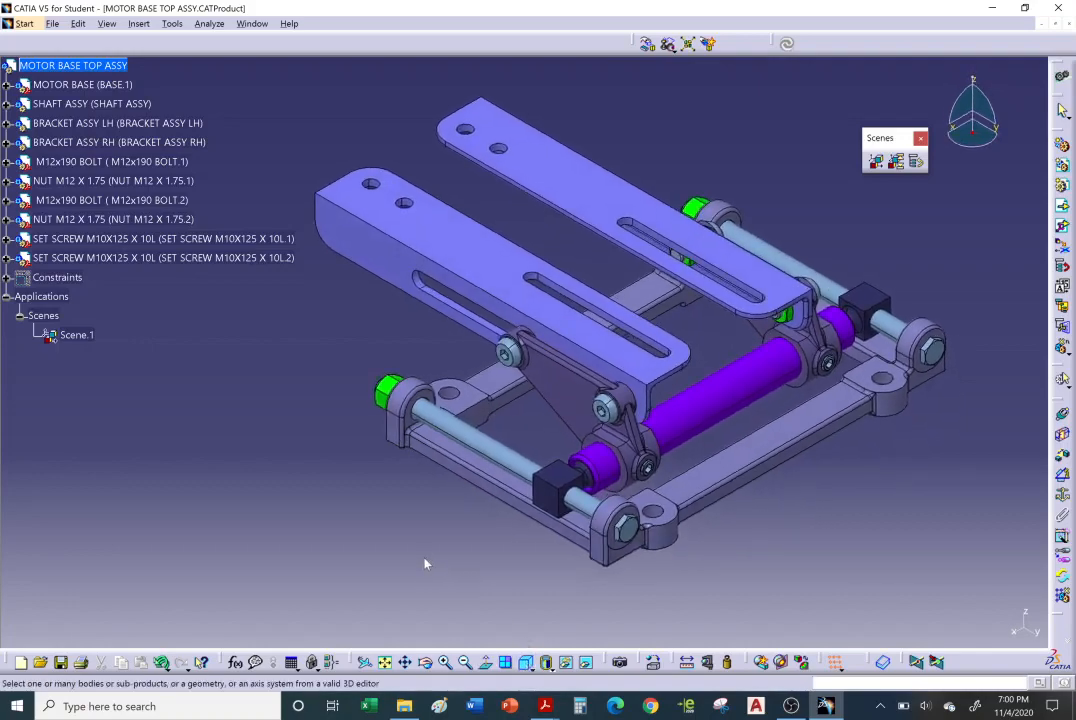
click(494, 253)
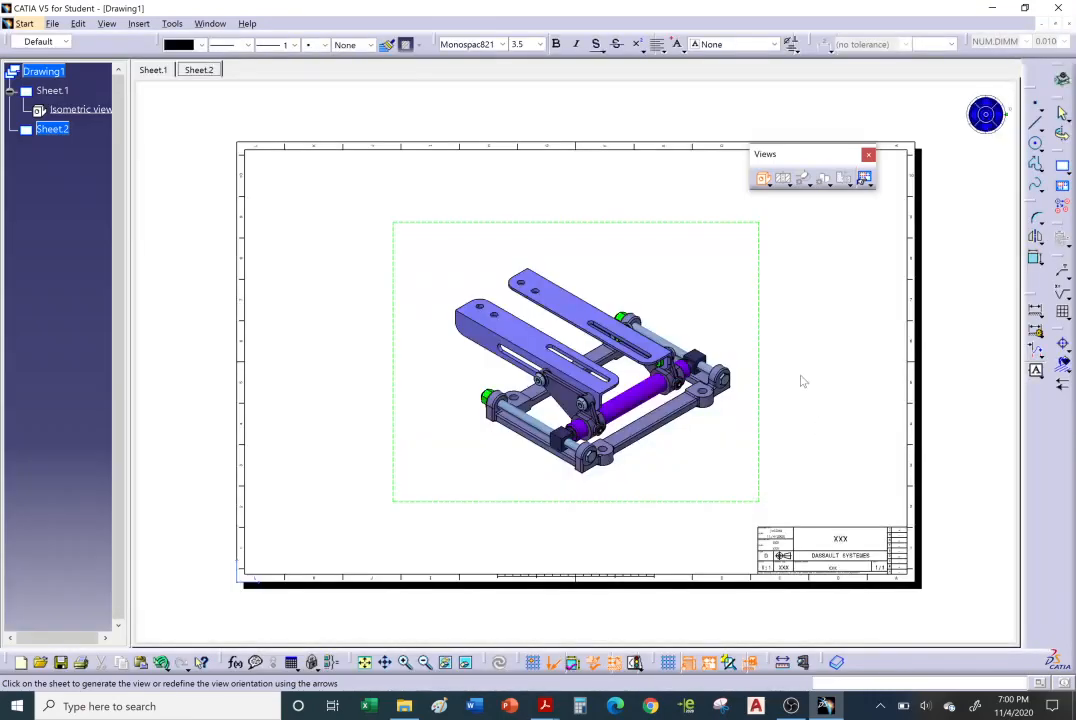
click(801, 371)
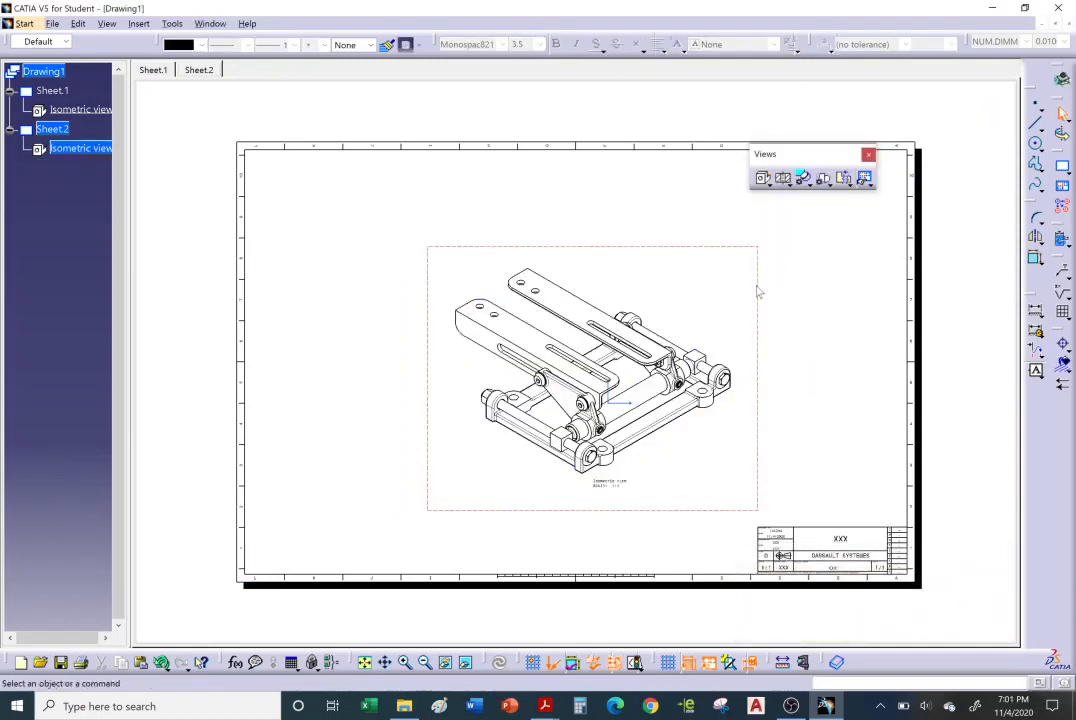
- Move the full assembly view to the upper-left area of the sheet frame and check its scale in the view properties
drag(752, 283, 589, 190)
click(645, 289)
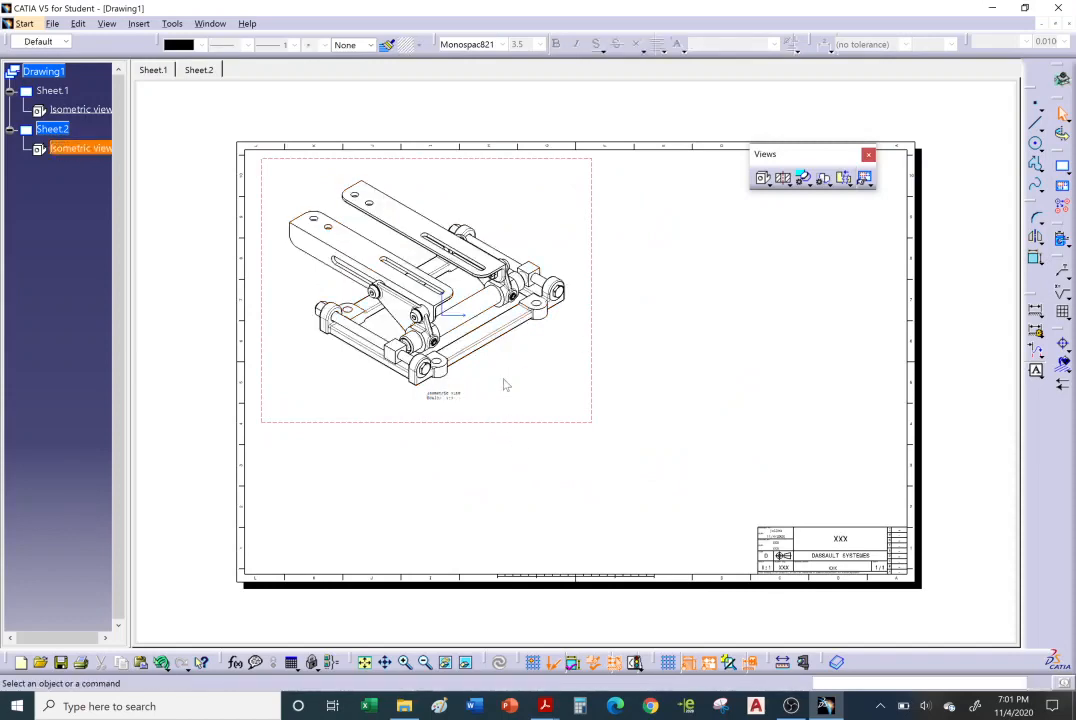
right_click(591, 225)
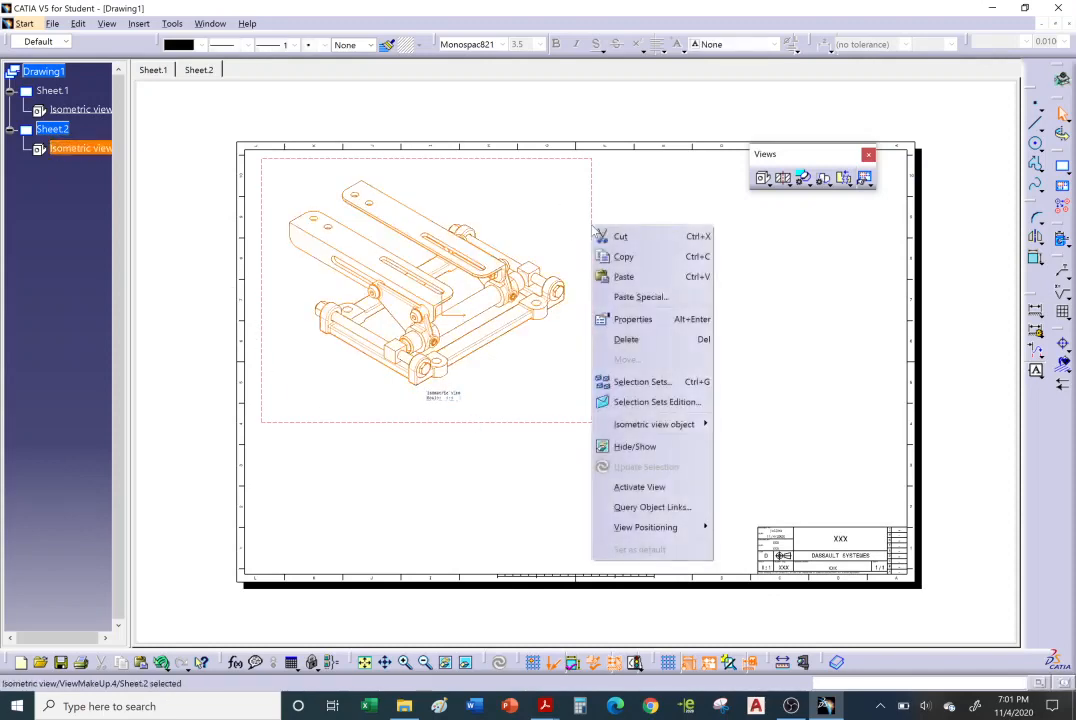
click(625, 318)
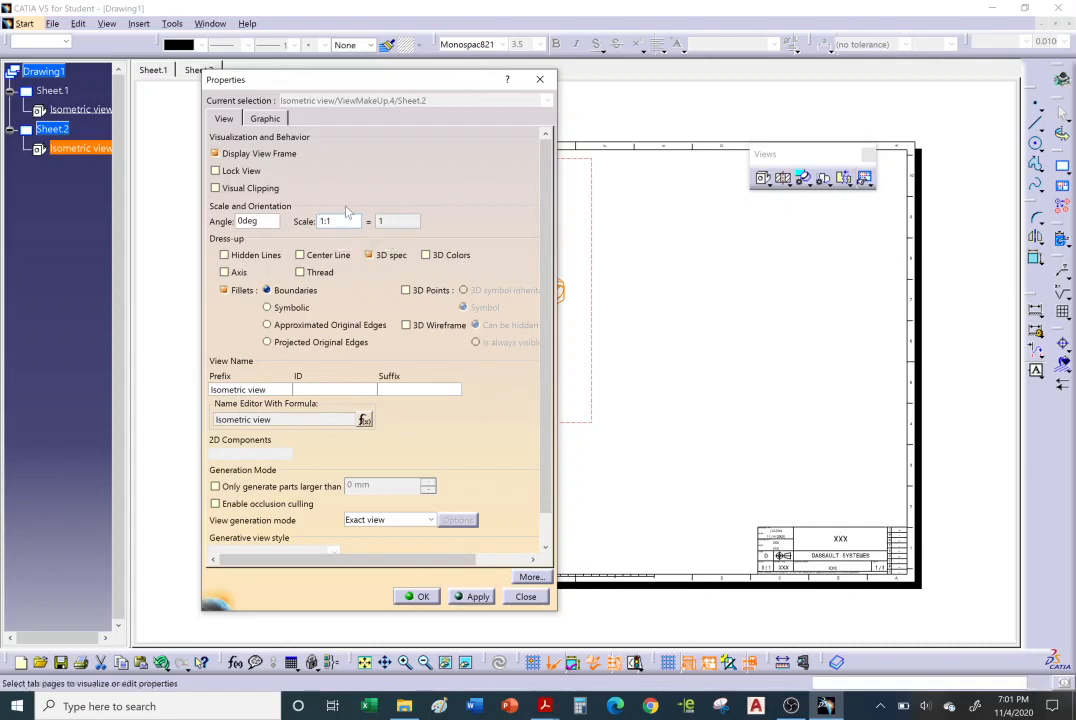
click(421, 597)
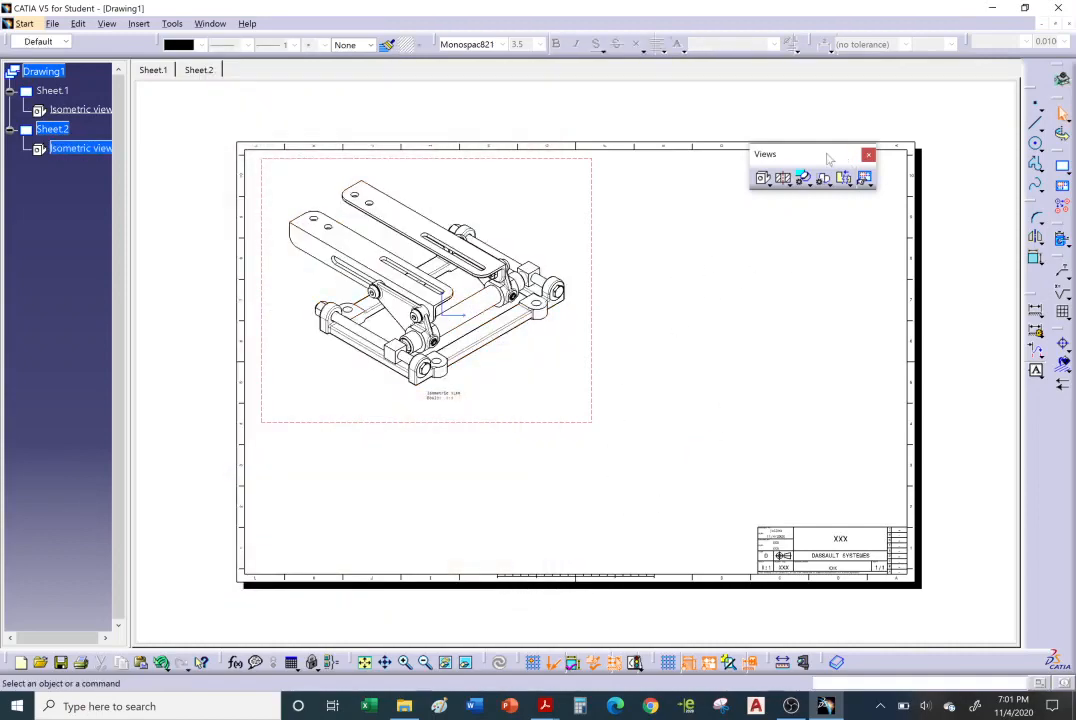
- Create an isometric view of the BRACKET ASSY LH subassembly beside the full assembly view on Sheet.2
drag(828, 158, 873, 126)
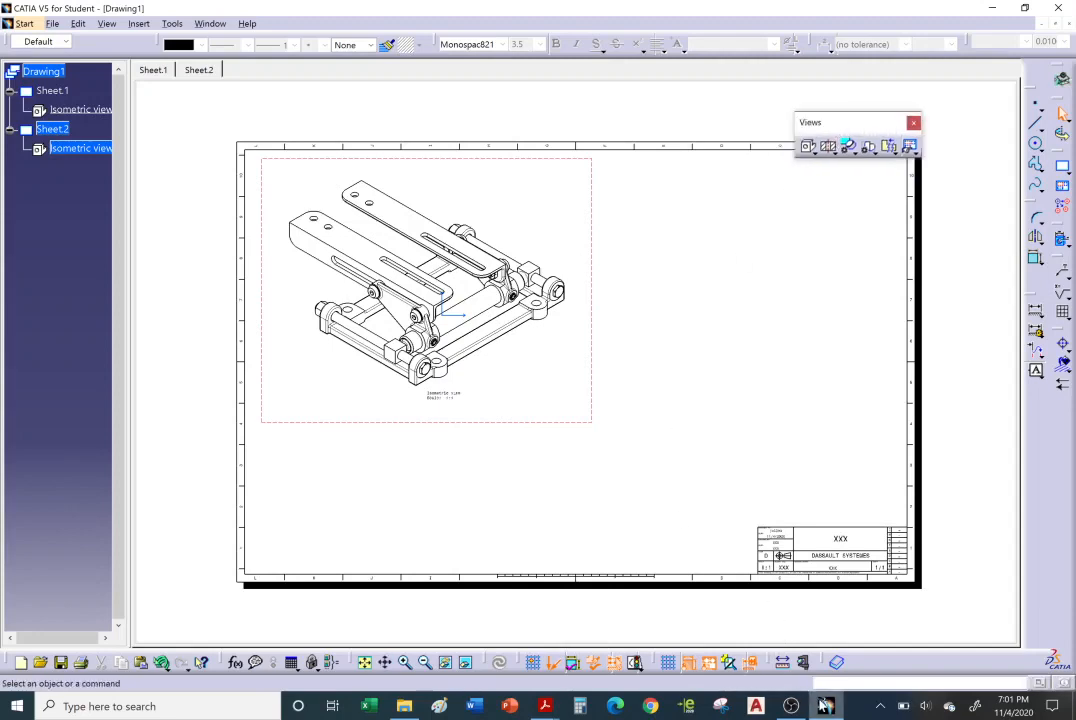
click(824, 704)
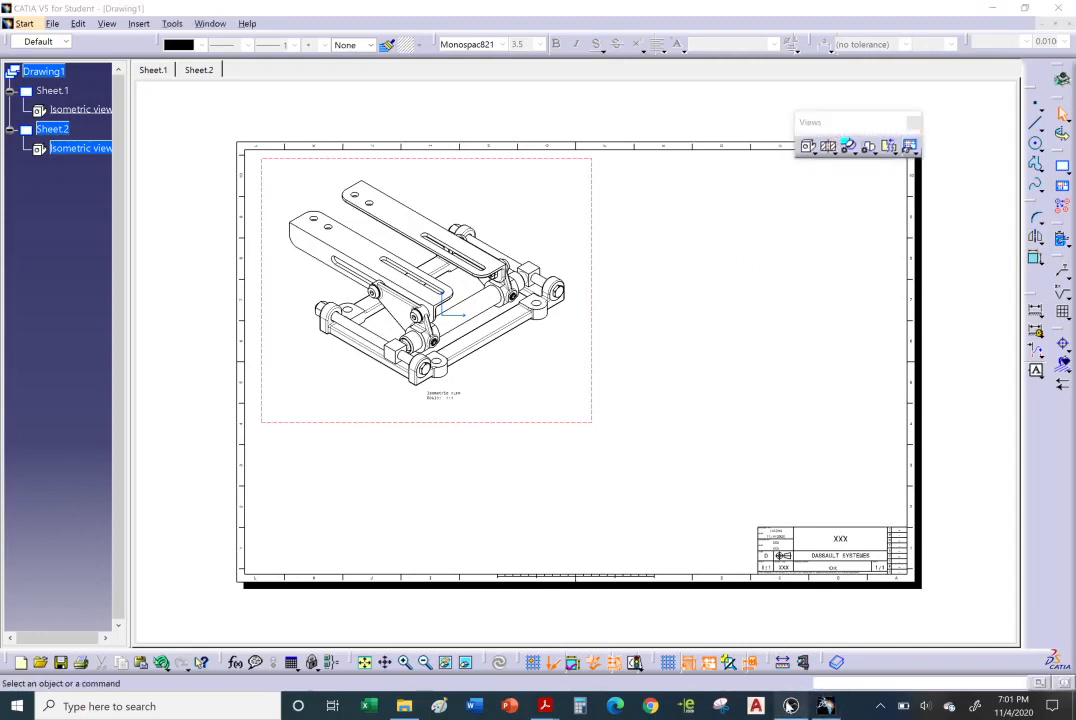
click(632, 512)
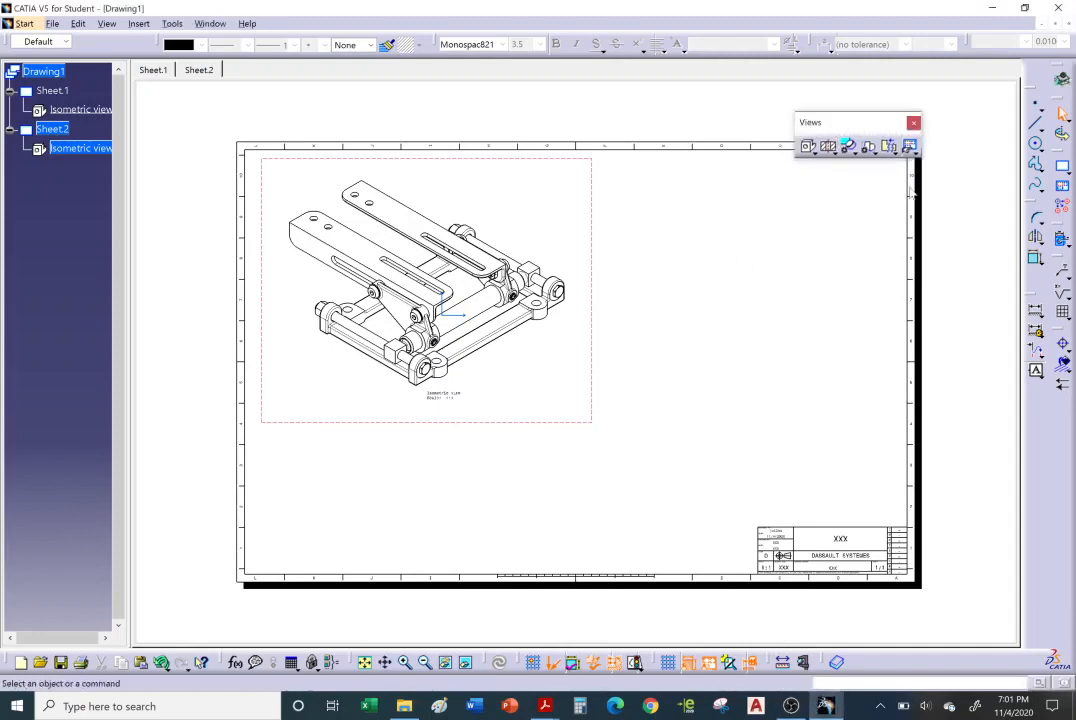
click(808, 148)
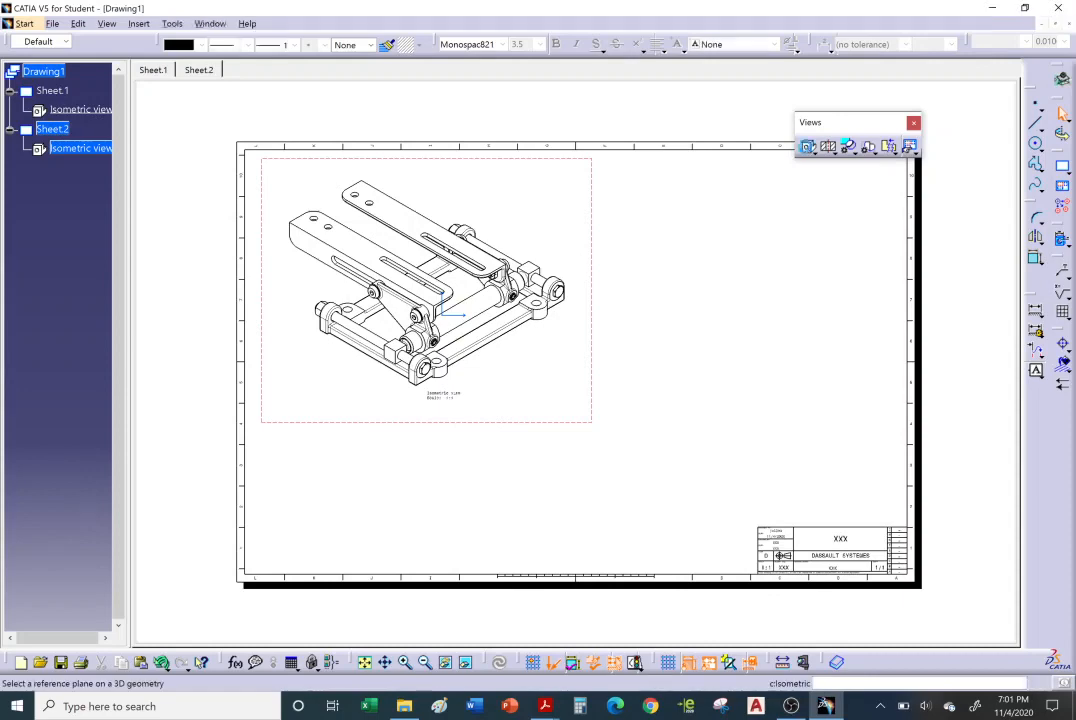
click(210, 23)
click(270, 124)
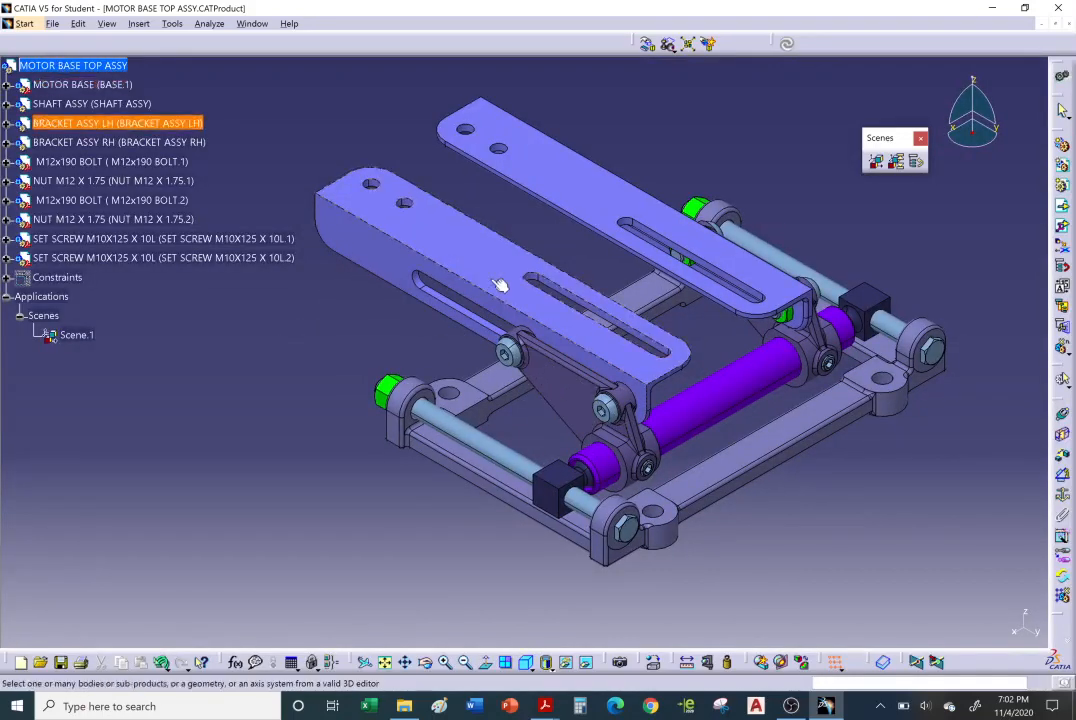
click(203, 125)
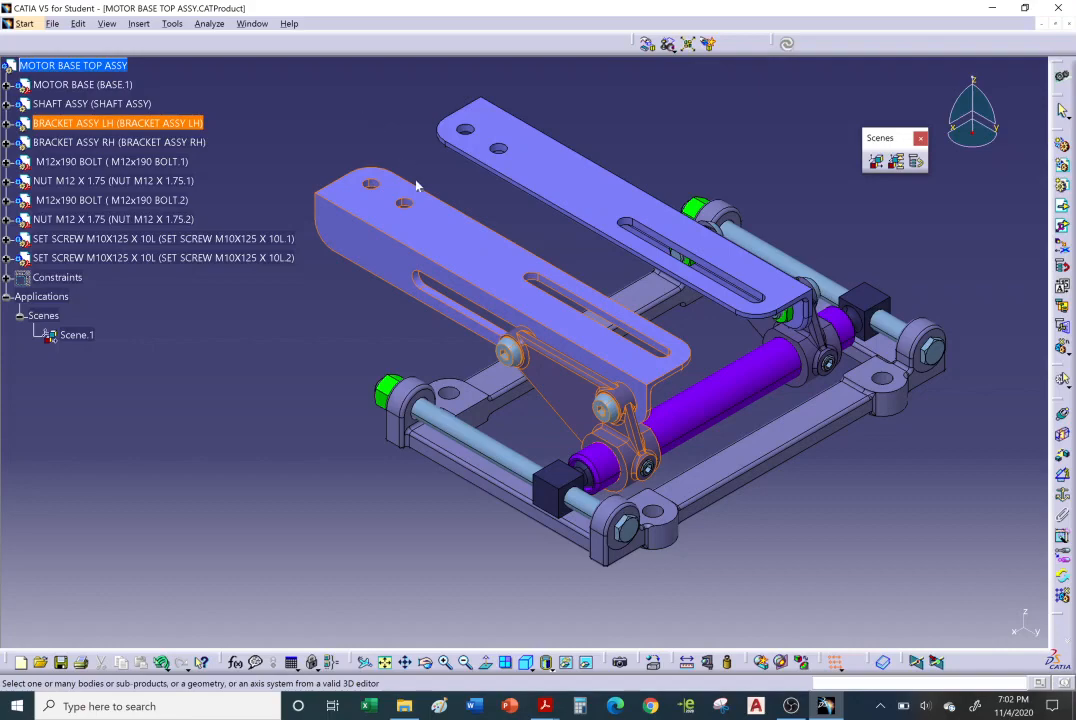
click(440, 246)
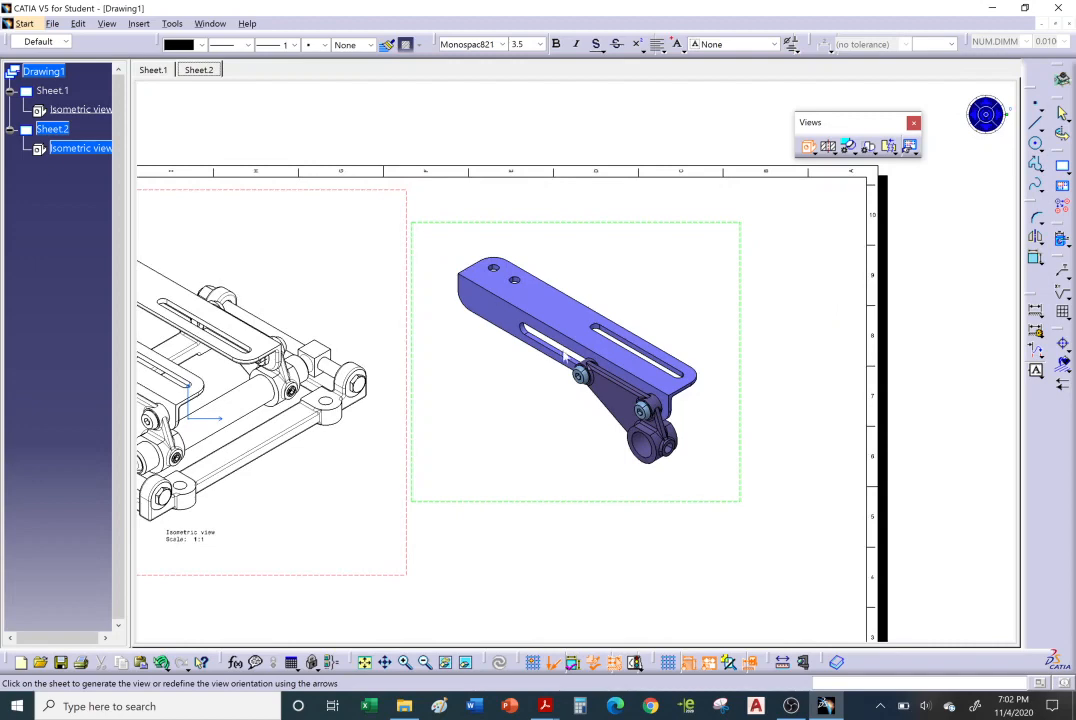
click(795, 413)
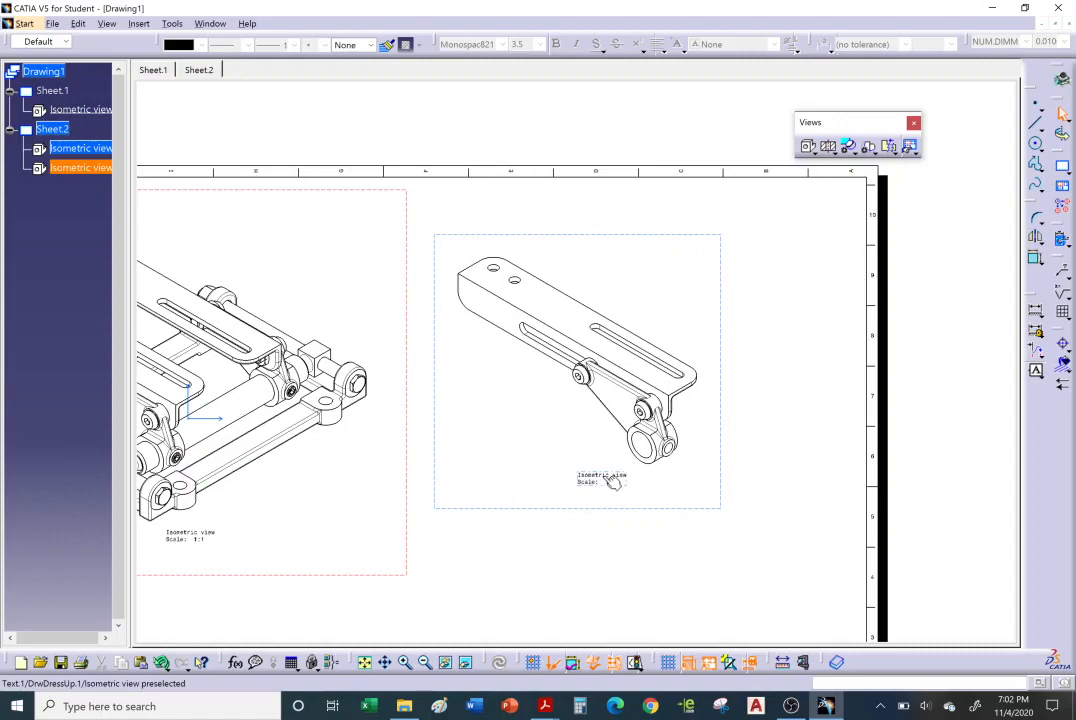
- Create an isometric view of the BRACKET ASSY RH subassembly beside the BRACKET ASSY LH view, overlapping the sheet's right border
middle_drag(505, 415, 621, 362)
mouse_move(621, 362)
ctrl+middle_down()
mouse_move(604, 388)
mouse_move(622, 368)
ctrl+middle_up()
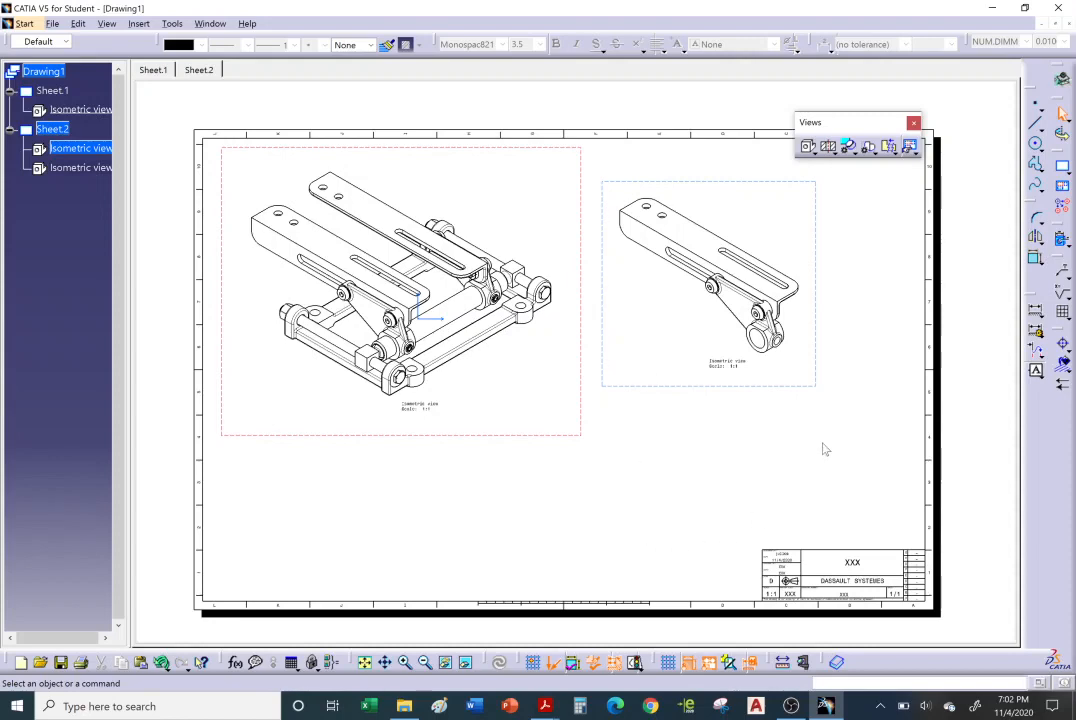
click(808, 147)
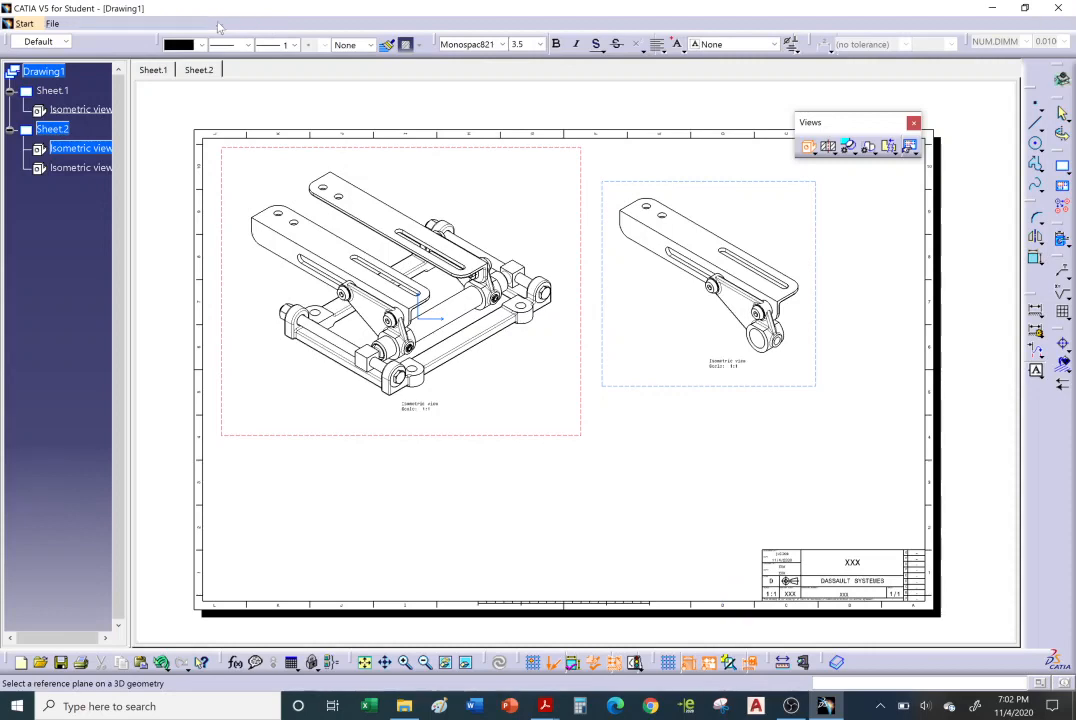
click(218, 25)
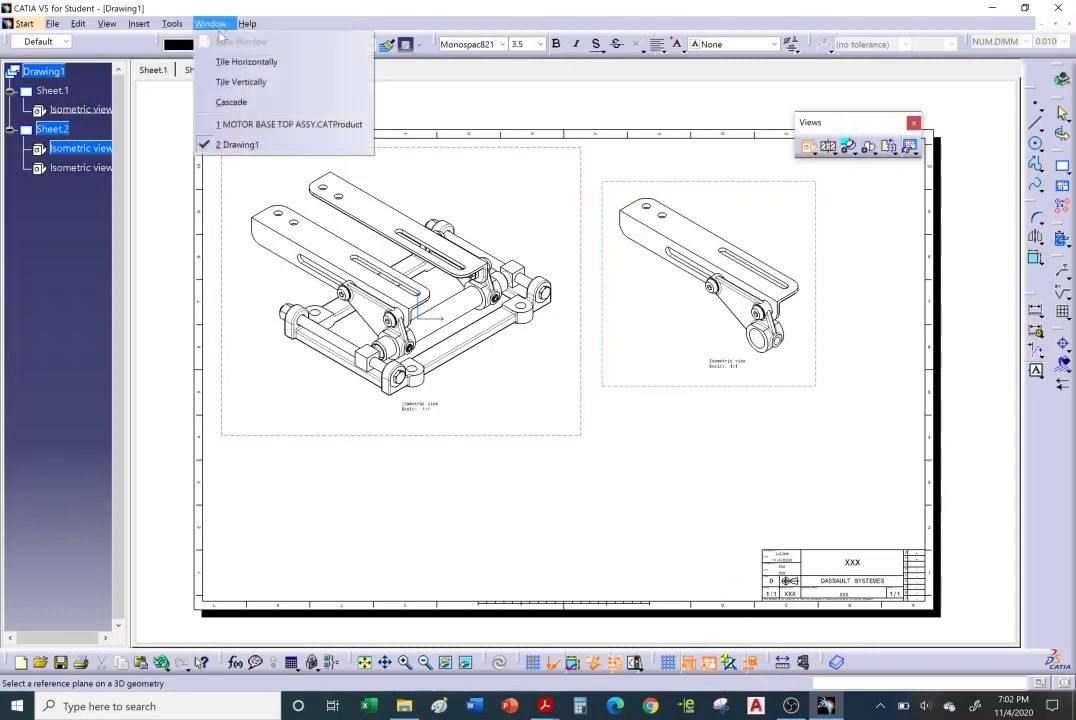
click(253, 125)
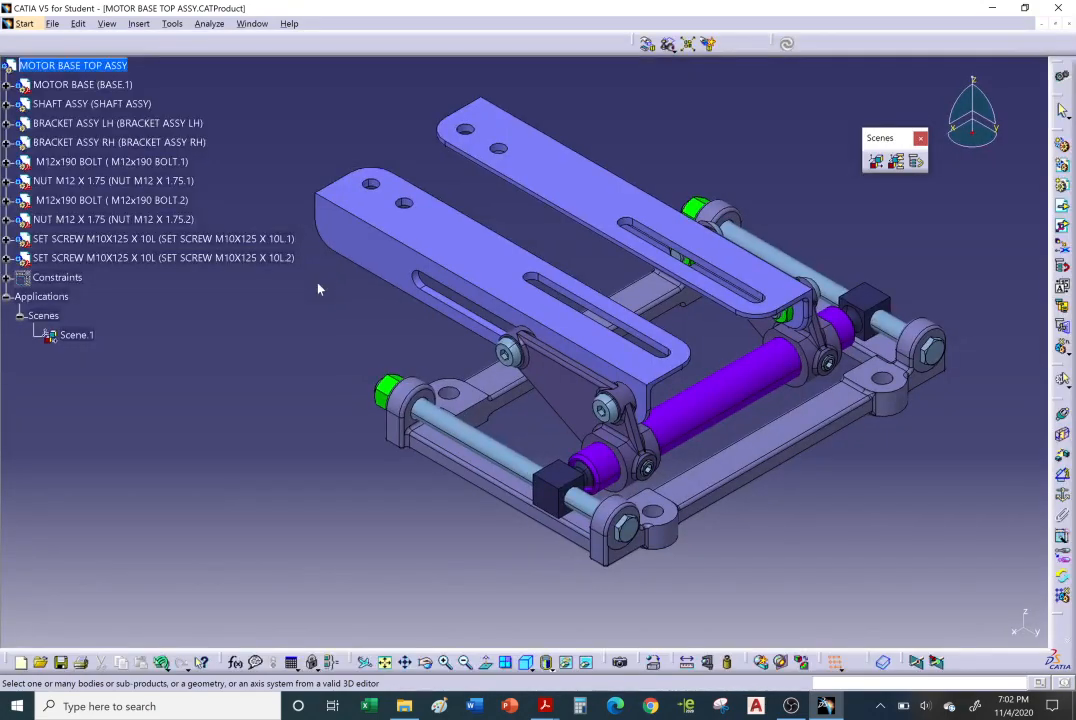
click(202, 145)
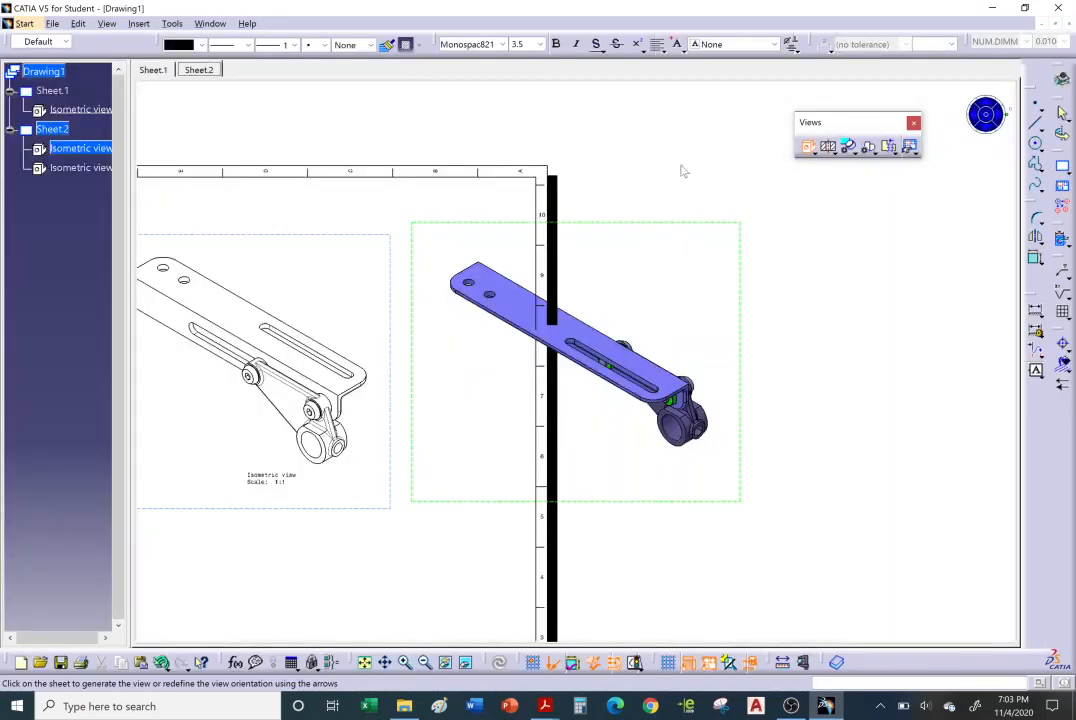
mouse_move(531, 369)
middle_down()
mouse_move(636, 353)
mouse_move(629, 336)
mouse_move(537, 405)
middle_up()
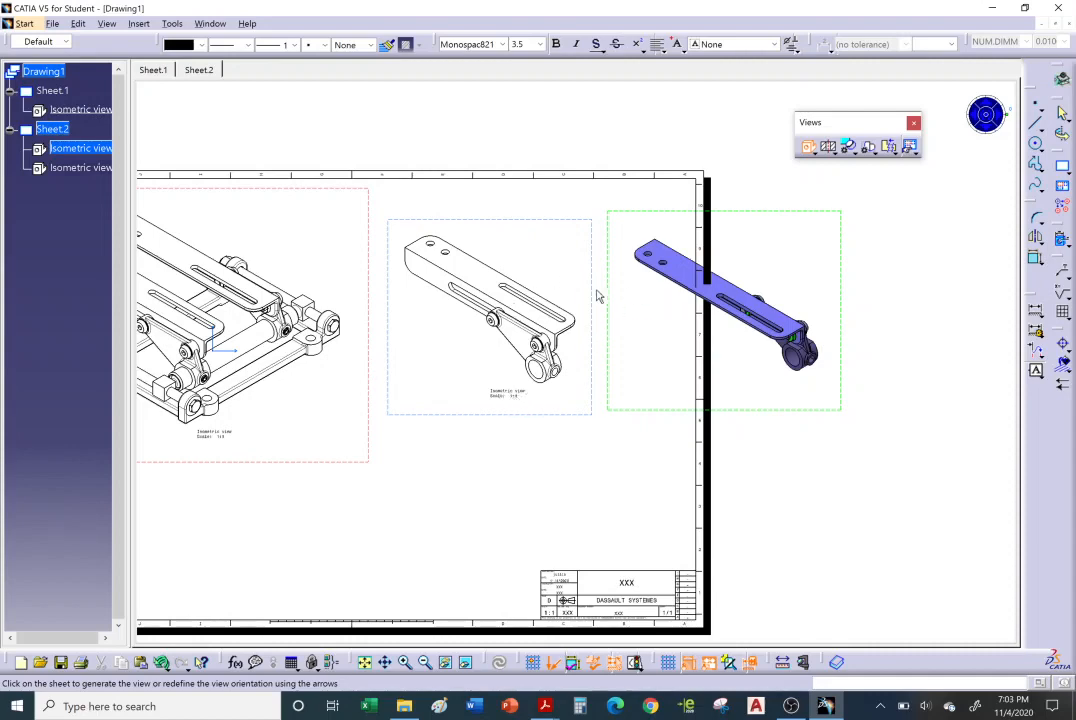
mouse_move(662, 362)
ctrl+middle_down()
mouse_move(668, 382)
mouse_move(789, 424)
ctrl+middle_up()
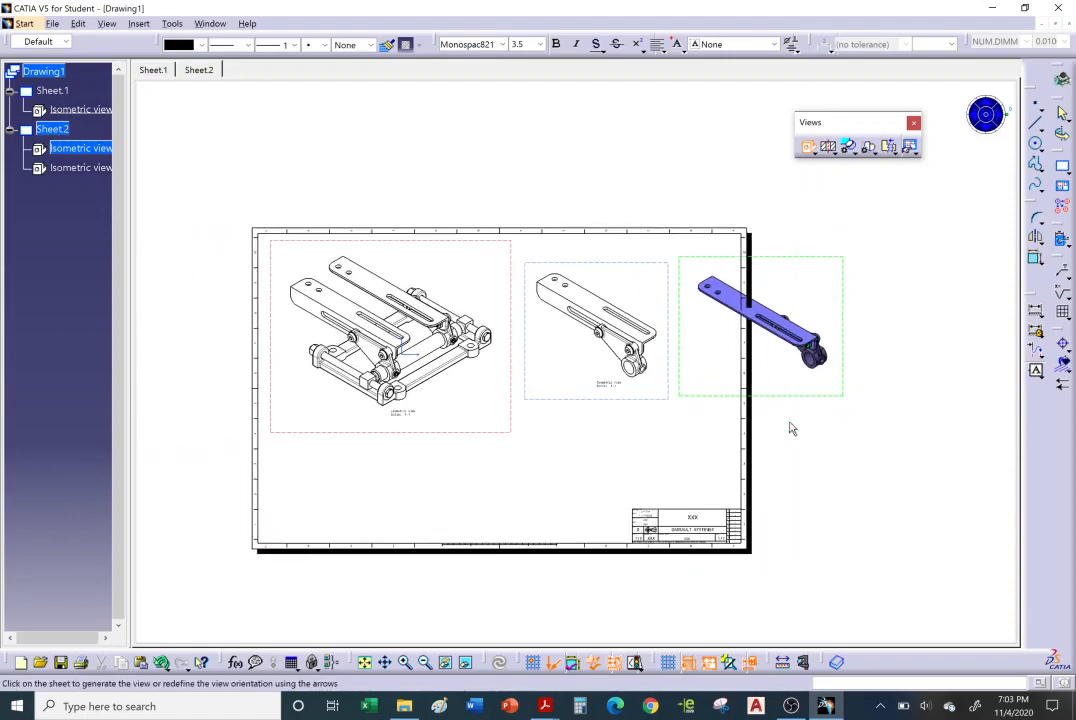
click(830, 436)
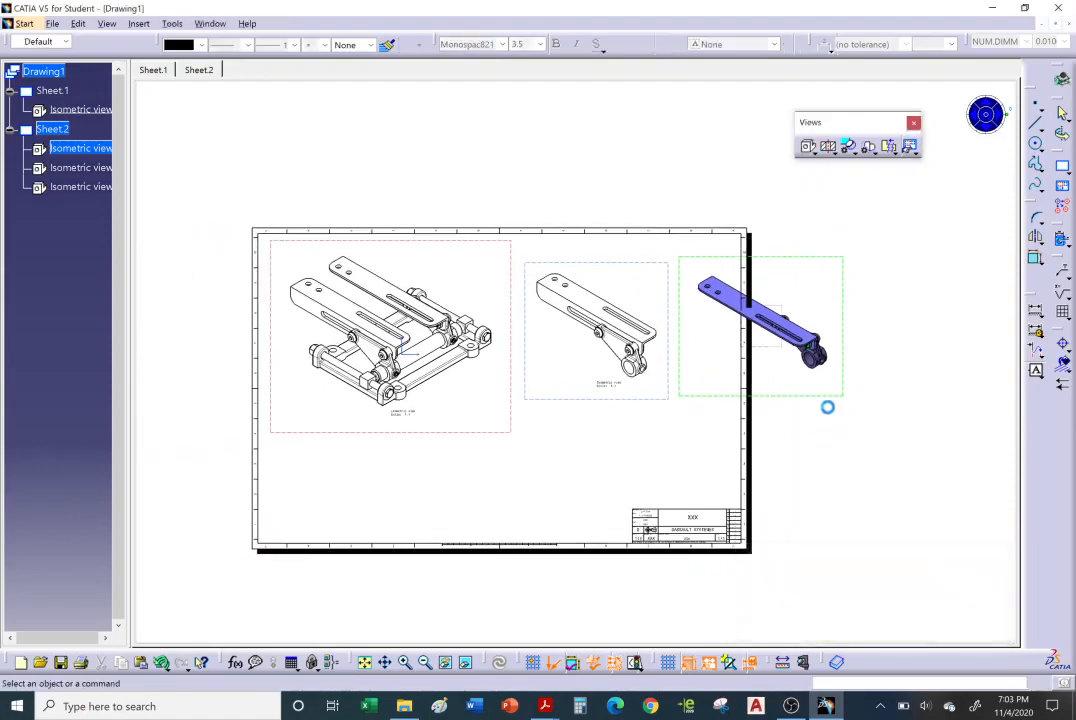
- Move the BRACKET ASSY RH view inside the frame and stack it below the BRACKET ASSY LH view, beside the full assembly view
drag(832, 390, 665, 509)
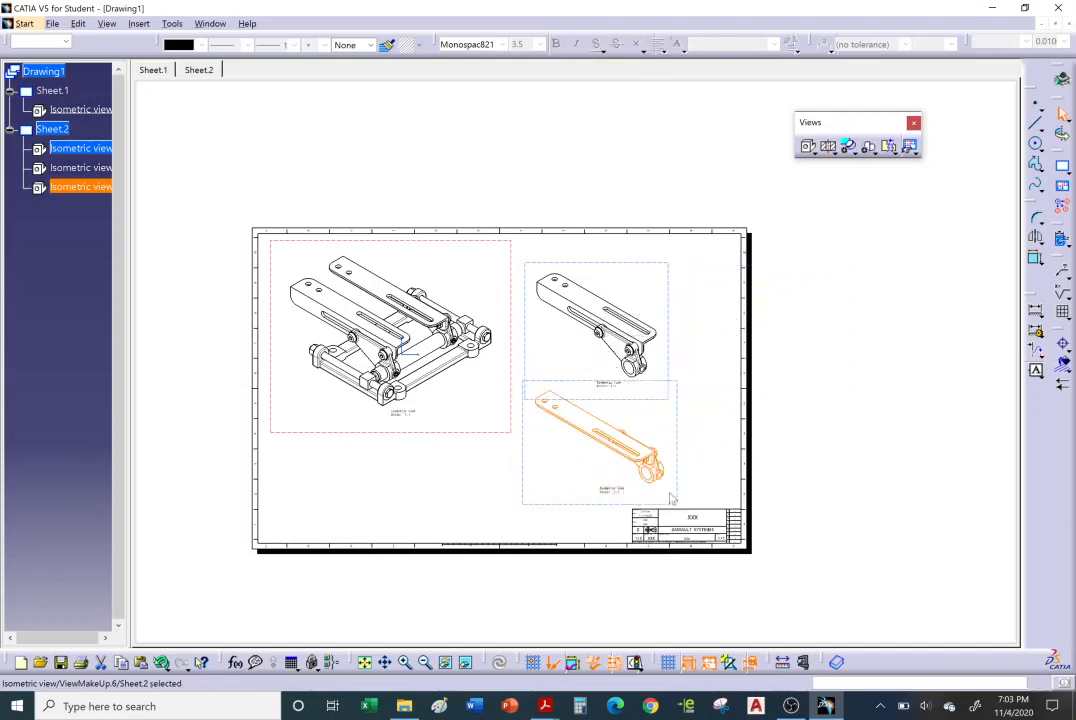
click(667, 323)
drag(667, 323, 667, 287)
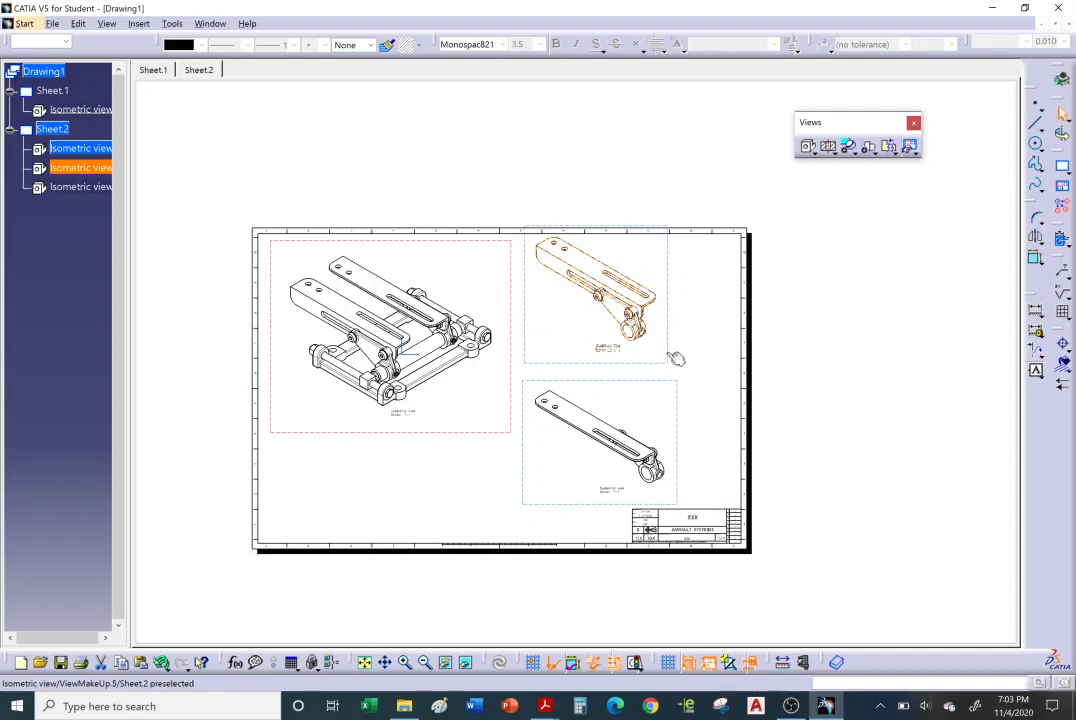
drag(667, 353, 682, 374)
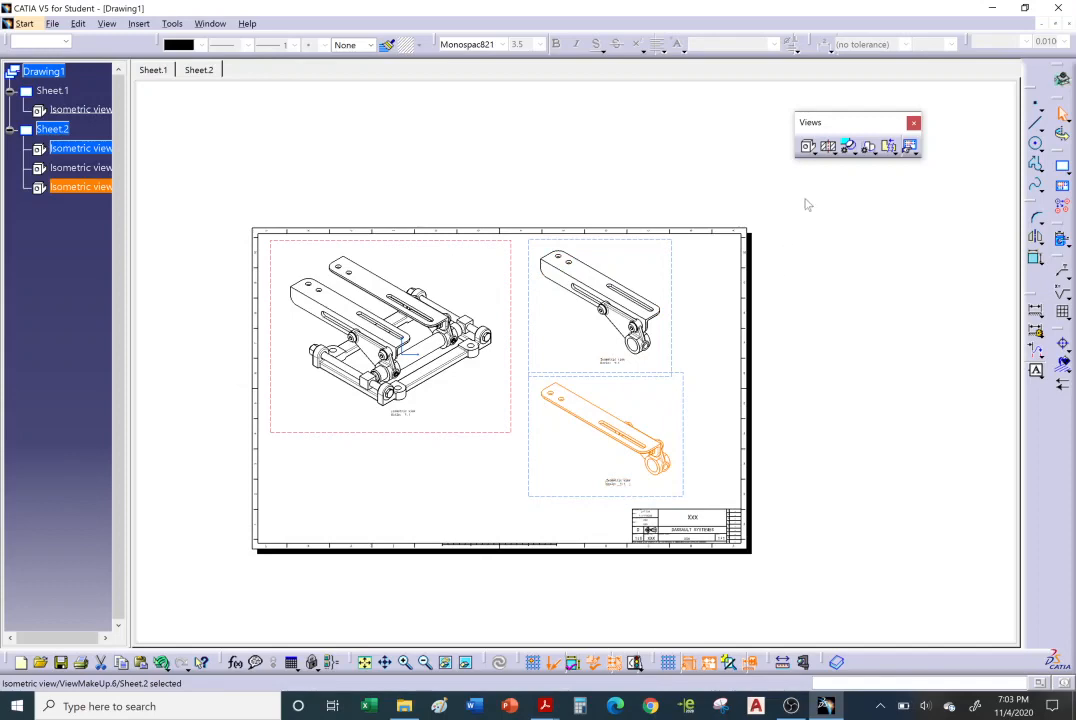
- Create an isometric view of the SHAFT ASSY subassembly on Sheet.2, using the MOTOR BASE TOP ASSY product as source
click(828, 147)
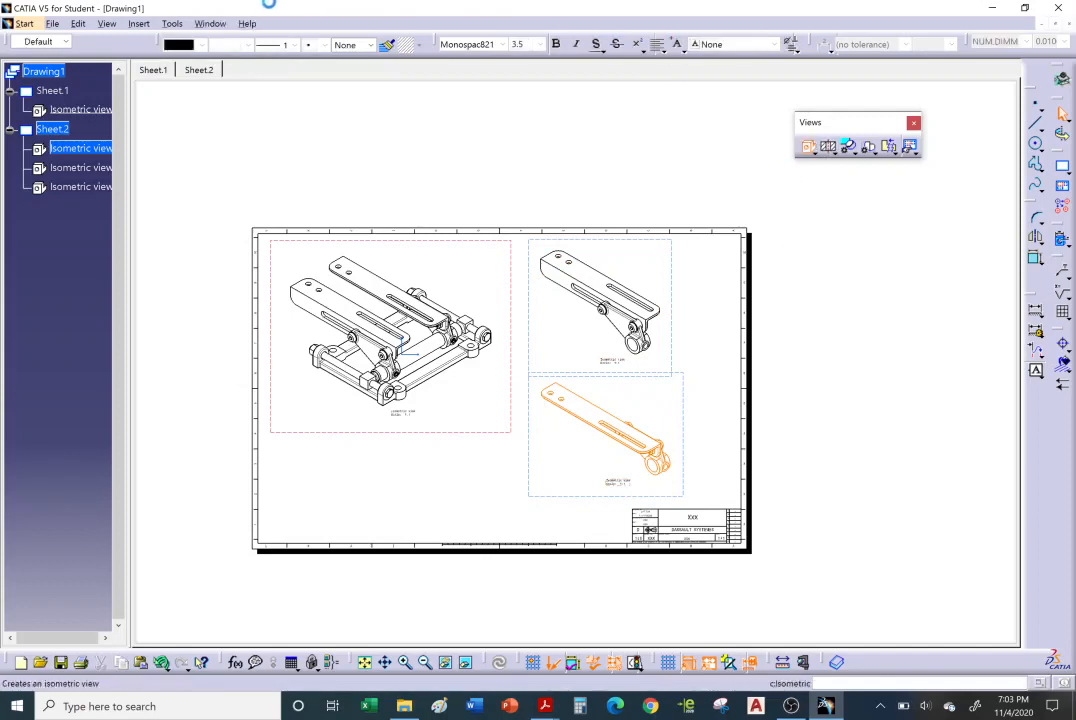
click(211, 24)
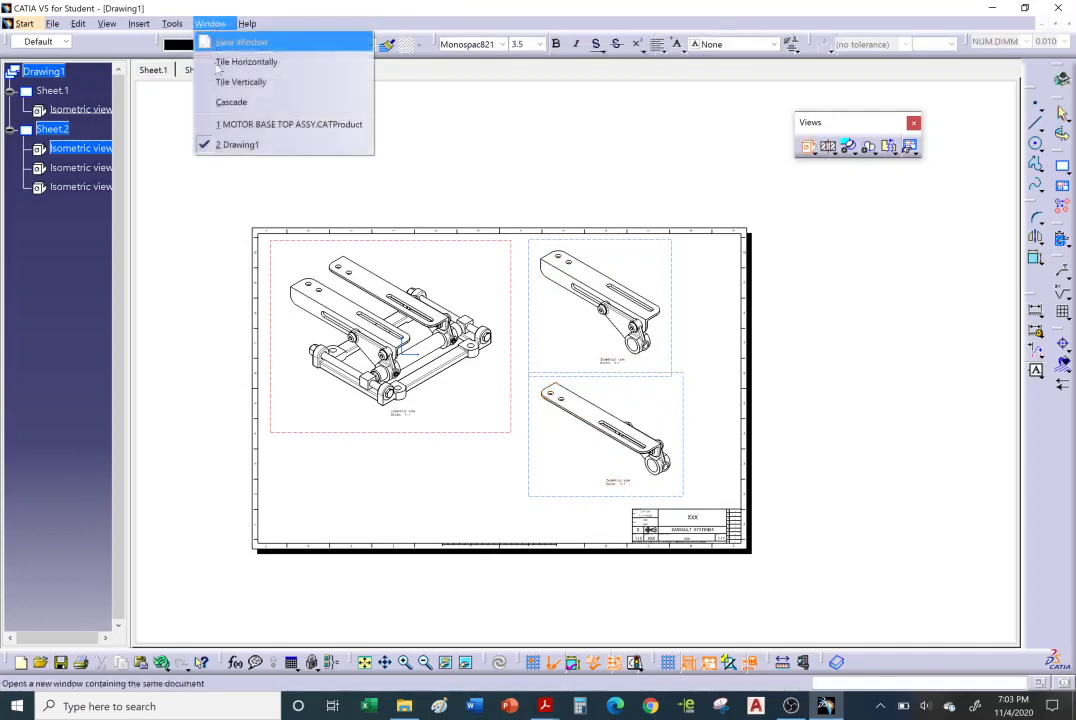
click(233, 119)
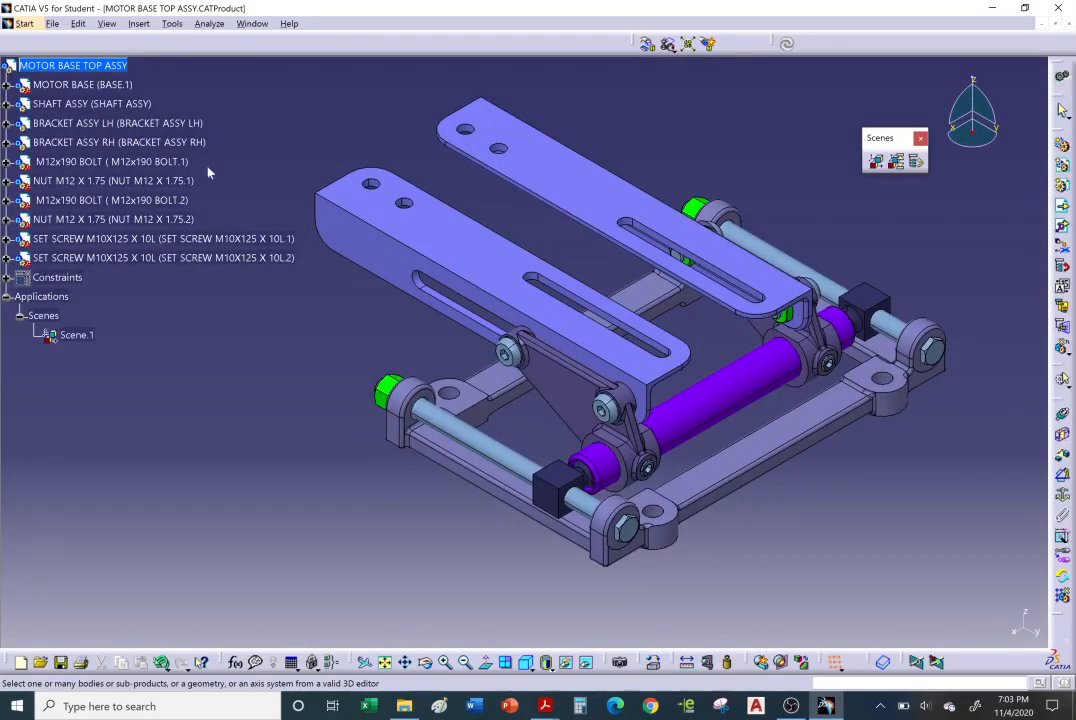
click(147, 104)
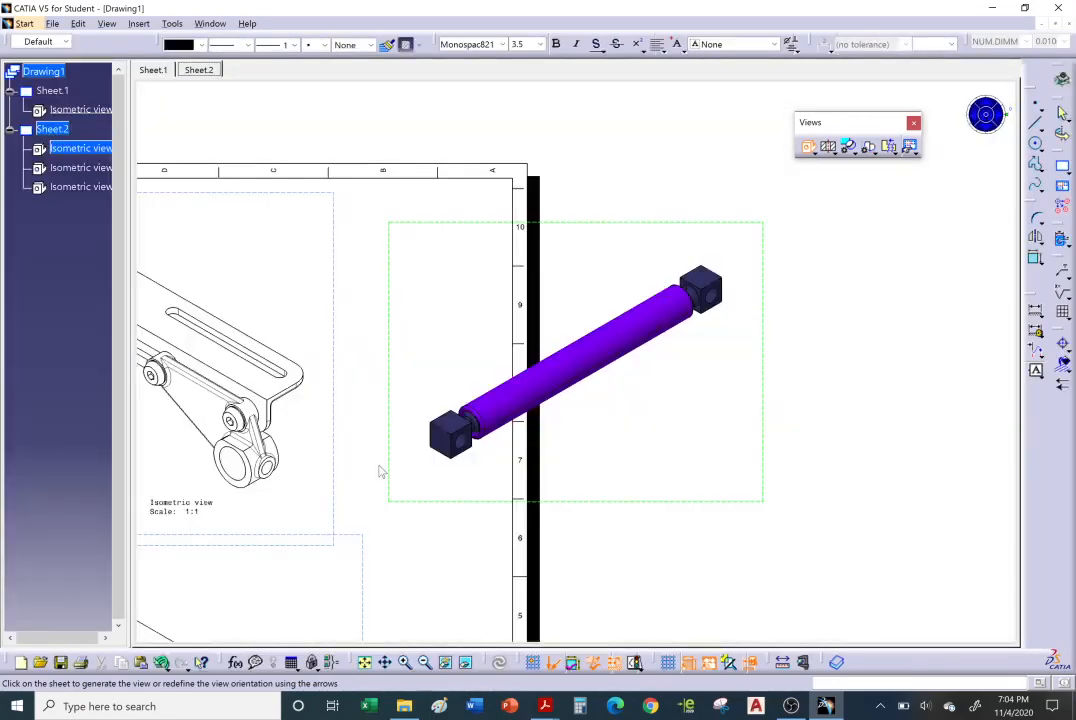
click(848, 395)
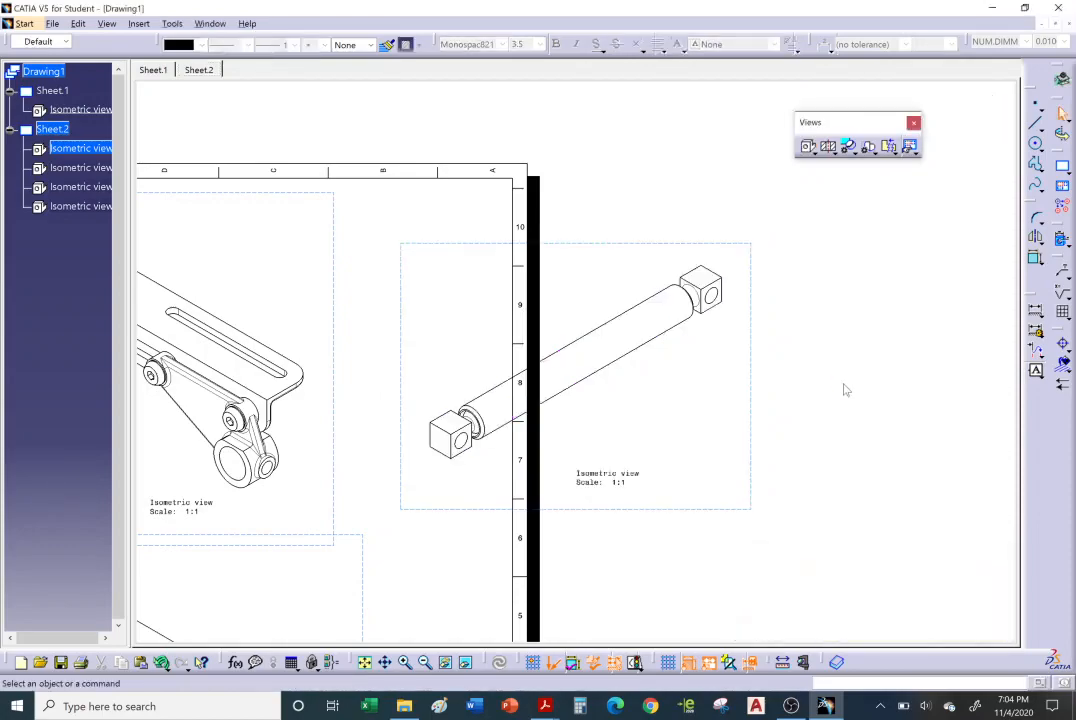
- Move the SHAFT ASSY view inside the sheet frame, below the full assembly view
mouse_move(845, 389)
middle_down()
mouse_move(747, 414)
mouse_move(852, 374)
middle_up()
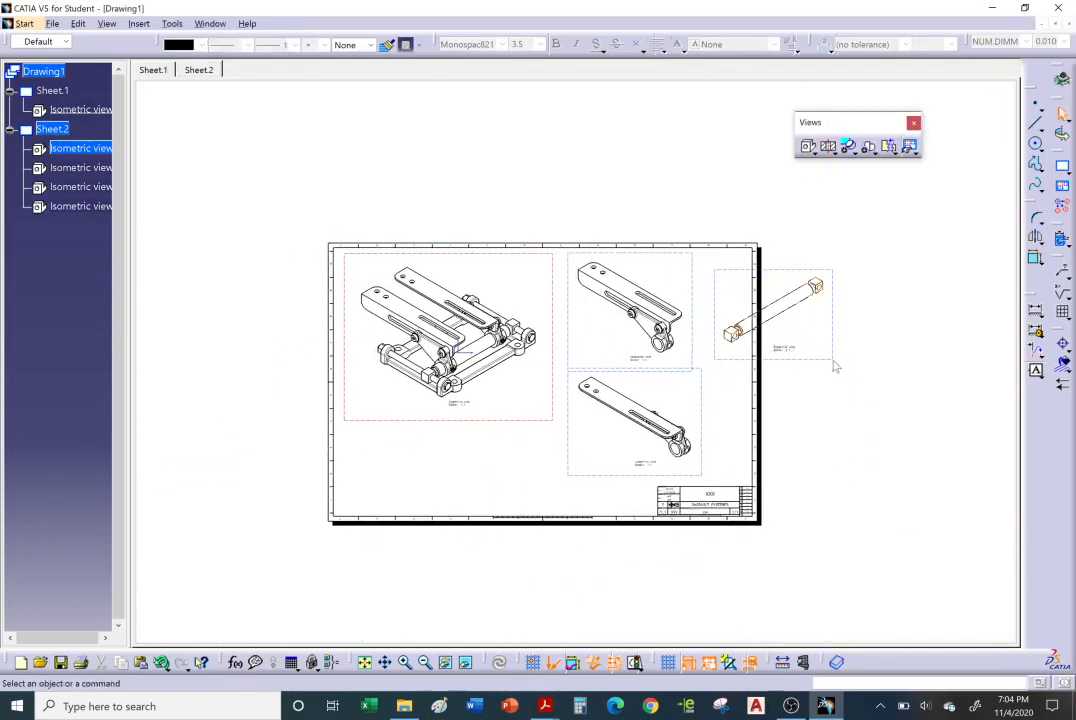
drag(492, 471, 519, 495)
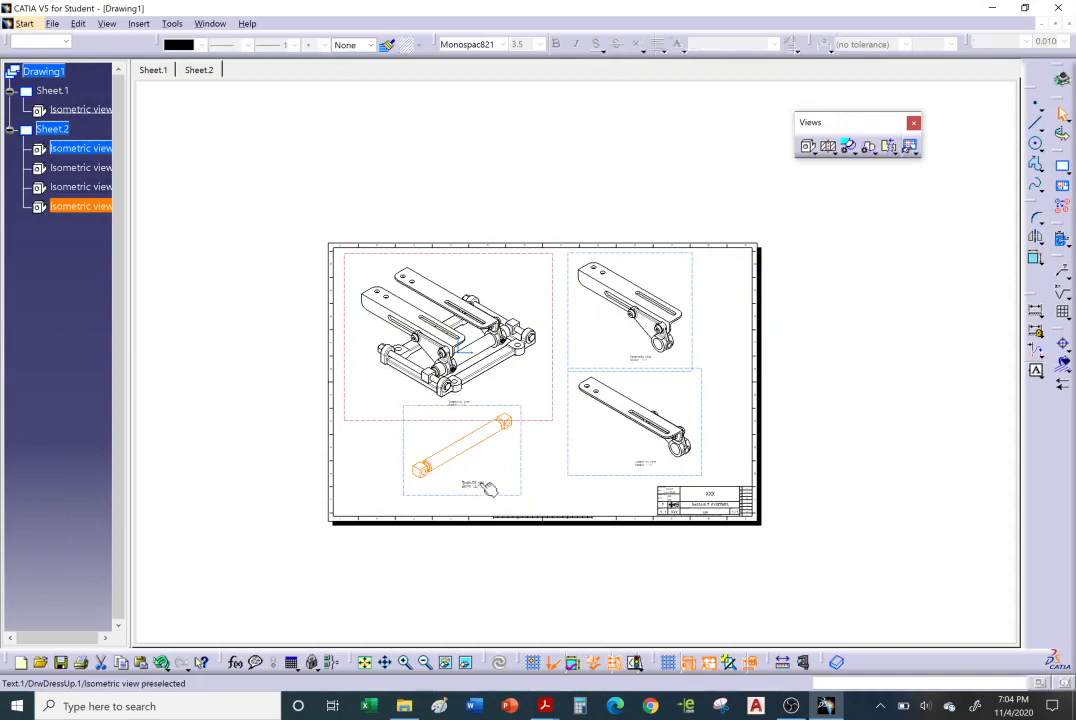
scroll(489, 488, up, 5)
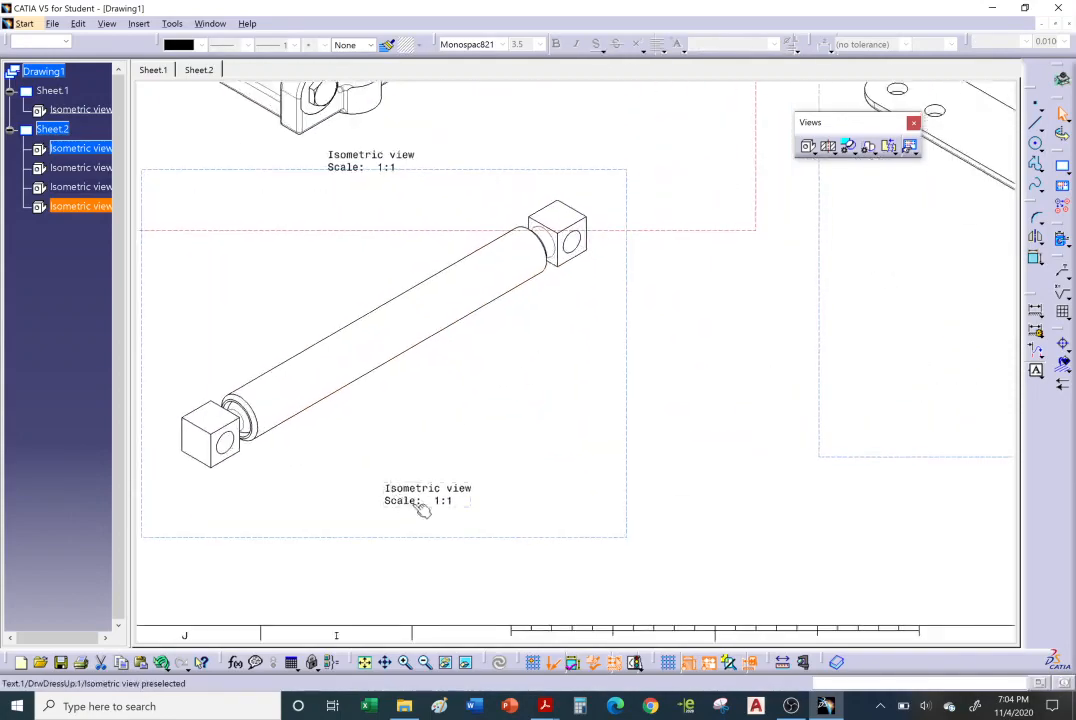
scroll(468, 408, down, 5)
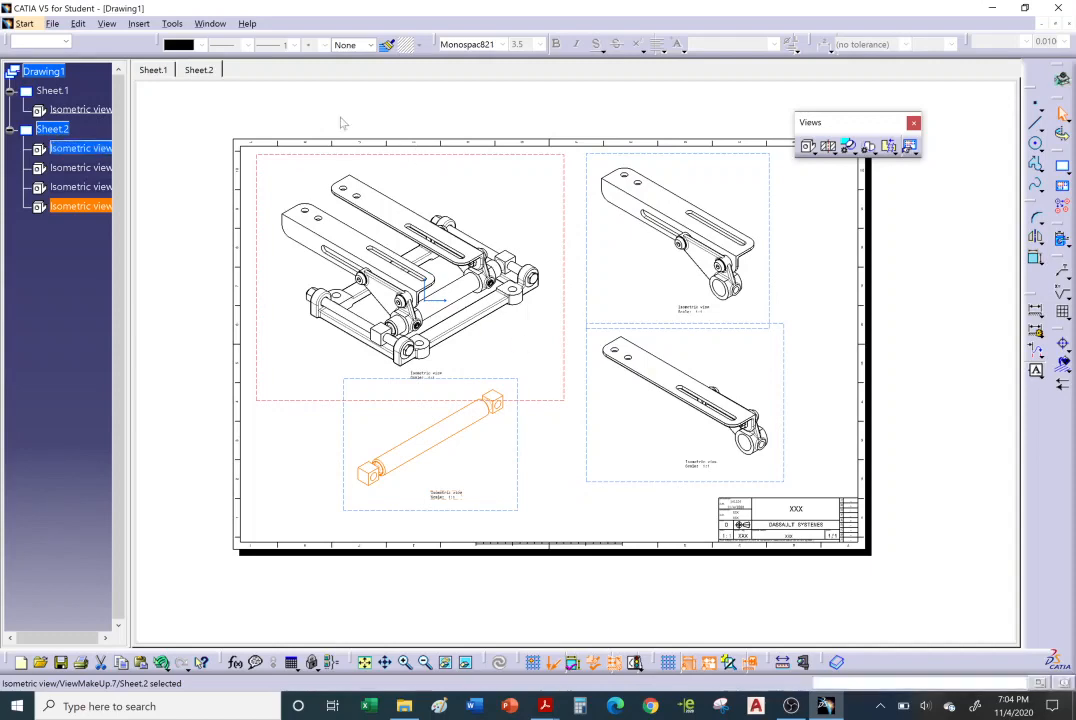
- Tile the drawing and MOTOR BASE TOP ASSY product windows side by side, with the whole of Sheet.2 in view
click(209, 24)
click(240, 62)
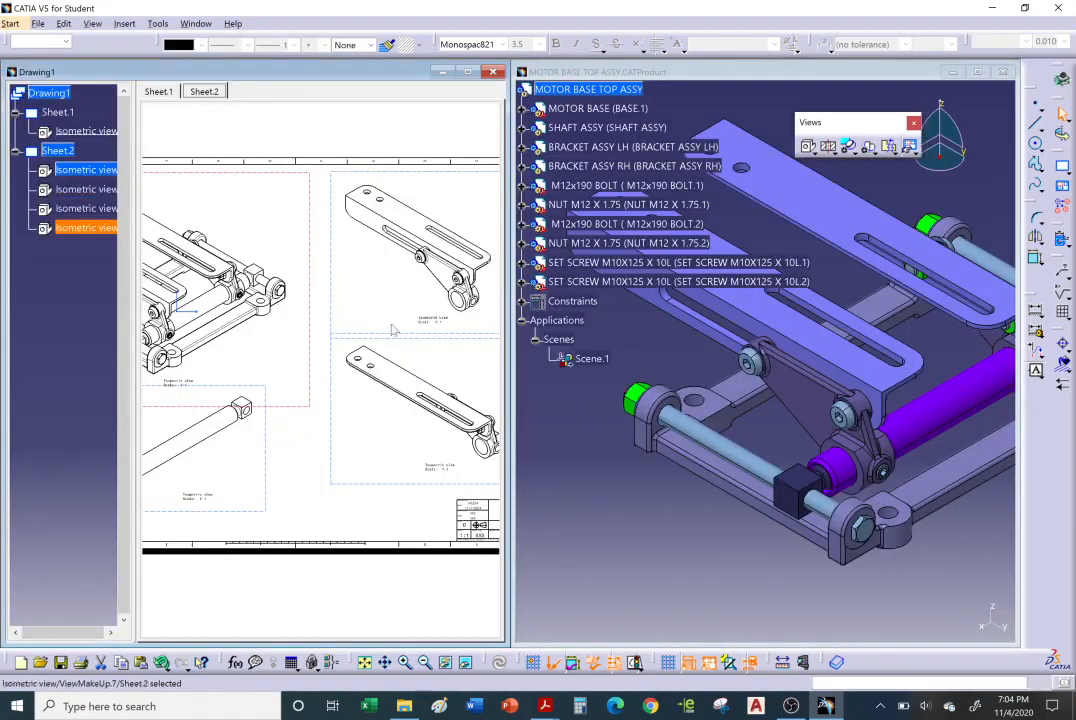
middle_drag(316, 302, 348, 334)
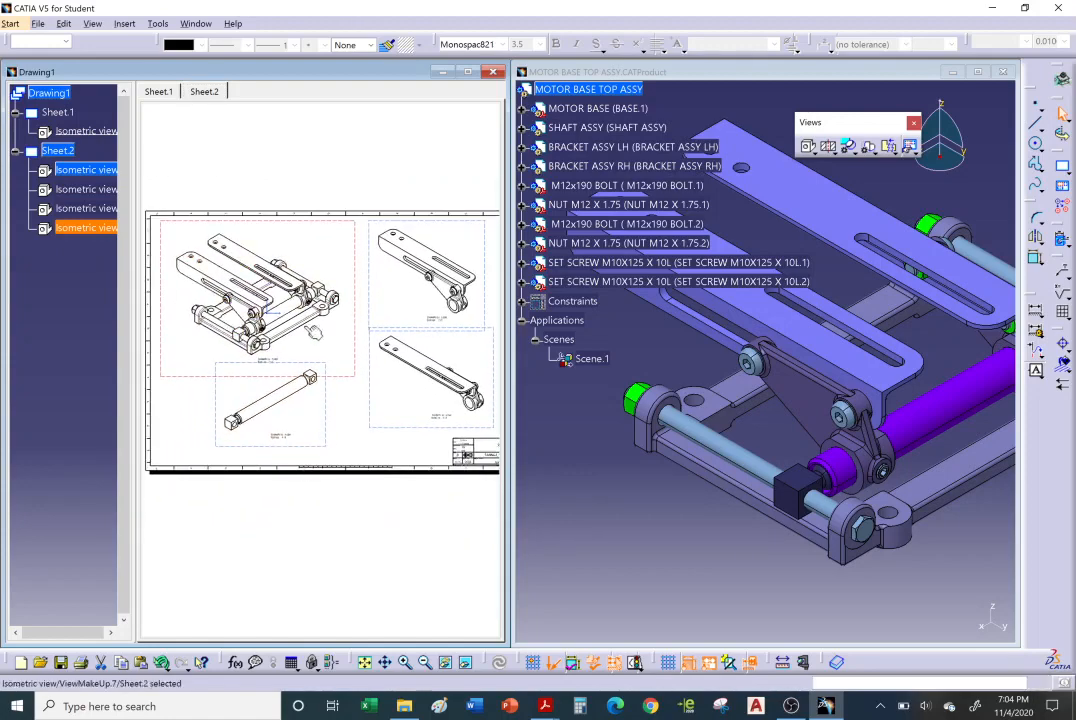
click(267, 160)
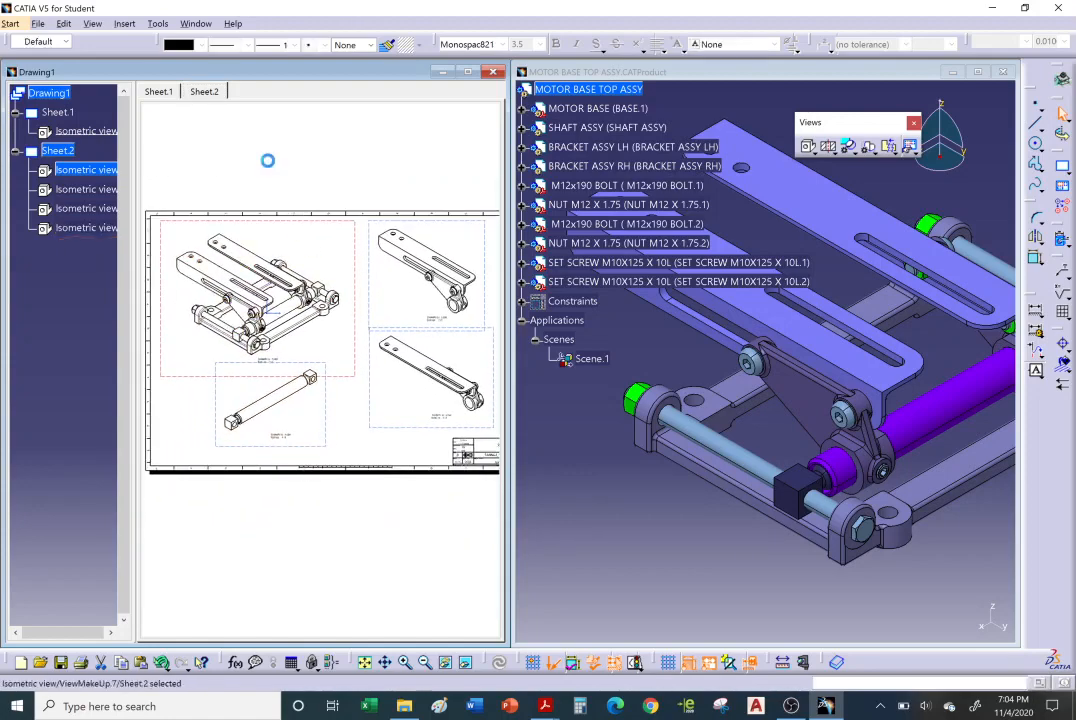
- Add a new sheet to the drawing after Sheet.2
click(124, 24)
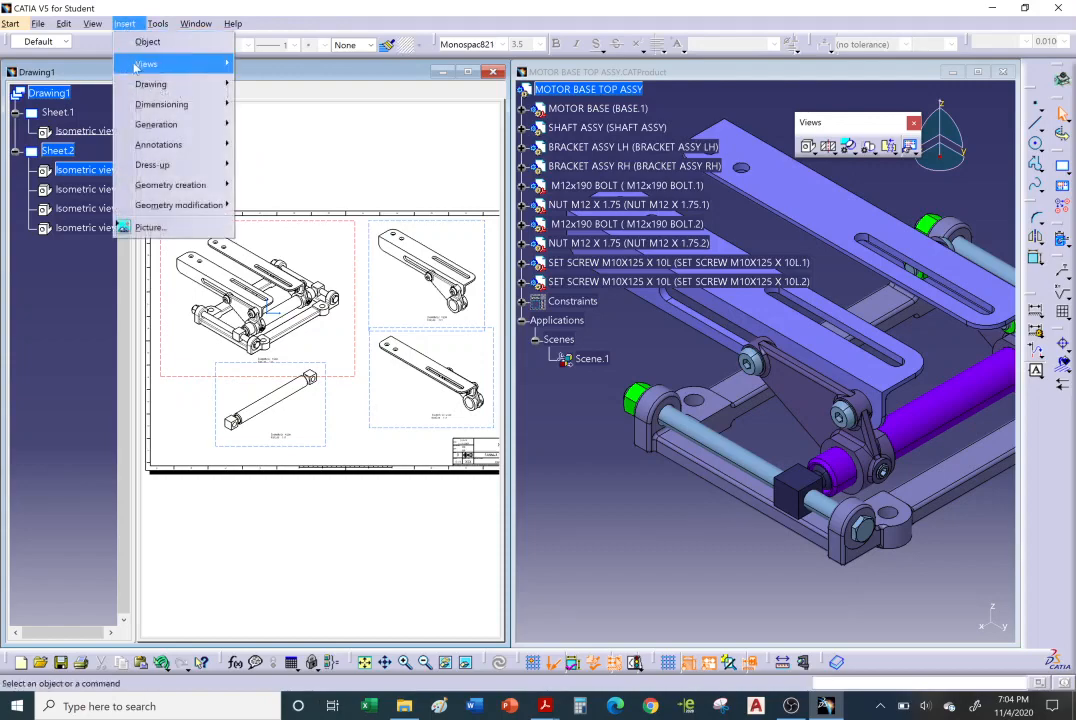
mouse_move(226, 84)
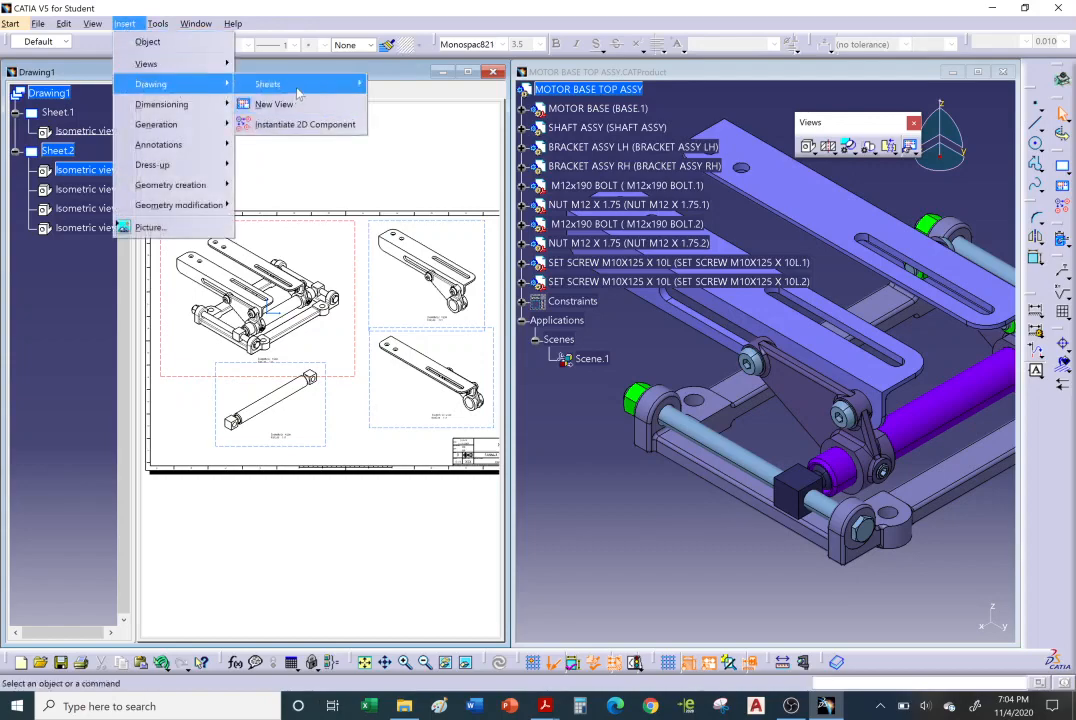
mouse_move(300, 84)
click(409, 85)
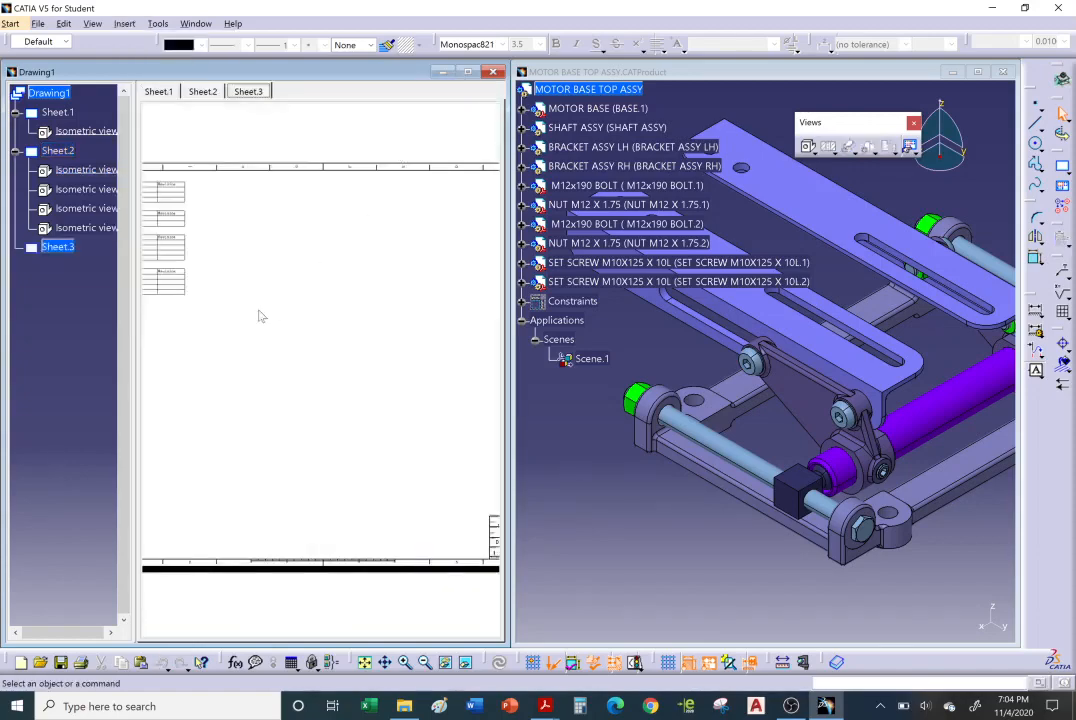
mouse_move(276, 296)
middle_down()
mouse_move(319, 307)
mouse_move(331, 328)
middle_up()
mouse_move(262, 329)
middle_down()
mouse_move(298, 326)
mouse_move(312, 290)
middle_up()
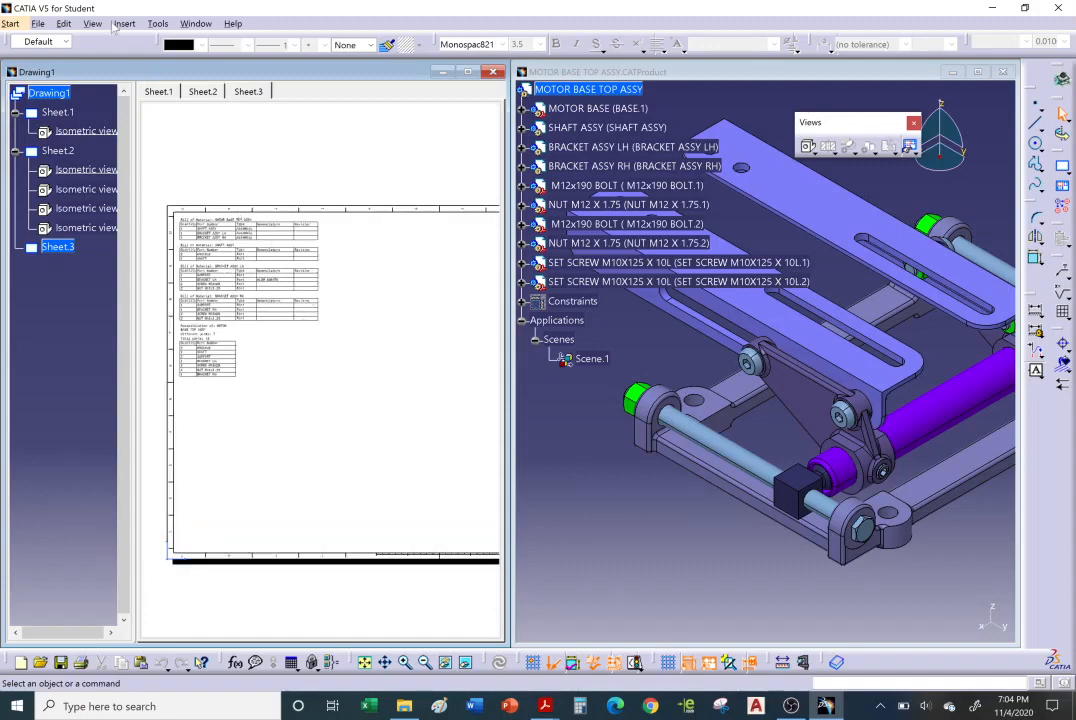
- Delete all bill of material tables and the recapitulation table from the background of Sheet.3
click(63, 23)
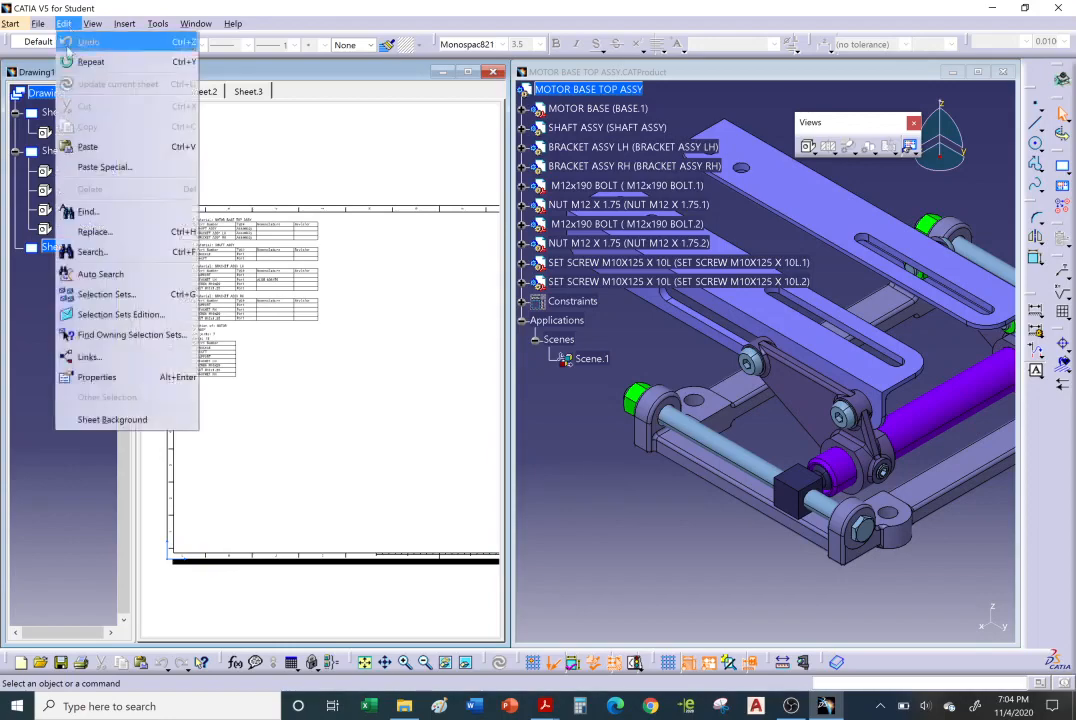
click(110, 419)
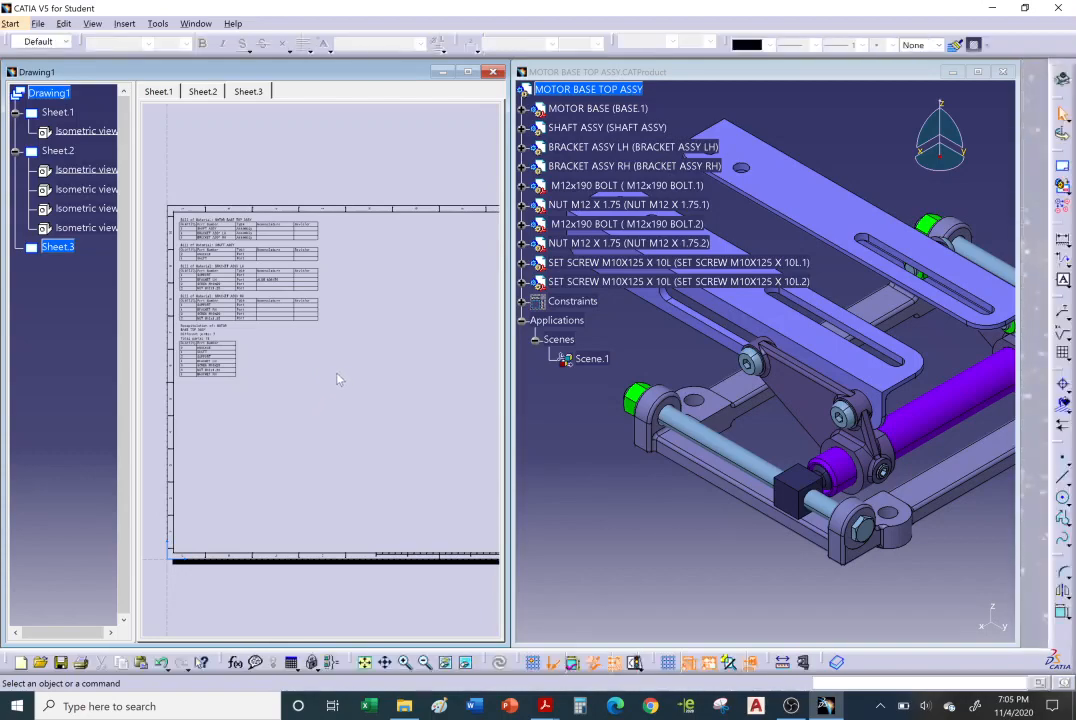
drag(359, 405, 233, 256)
drag(178, 216, 178, 216)
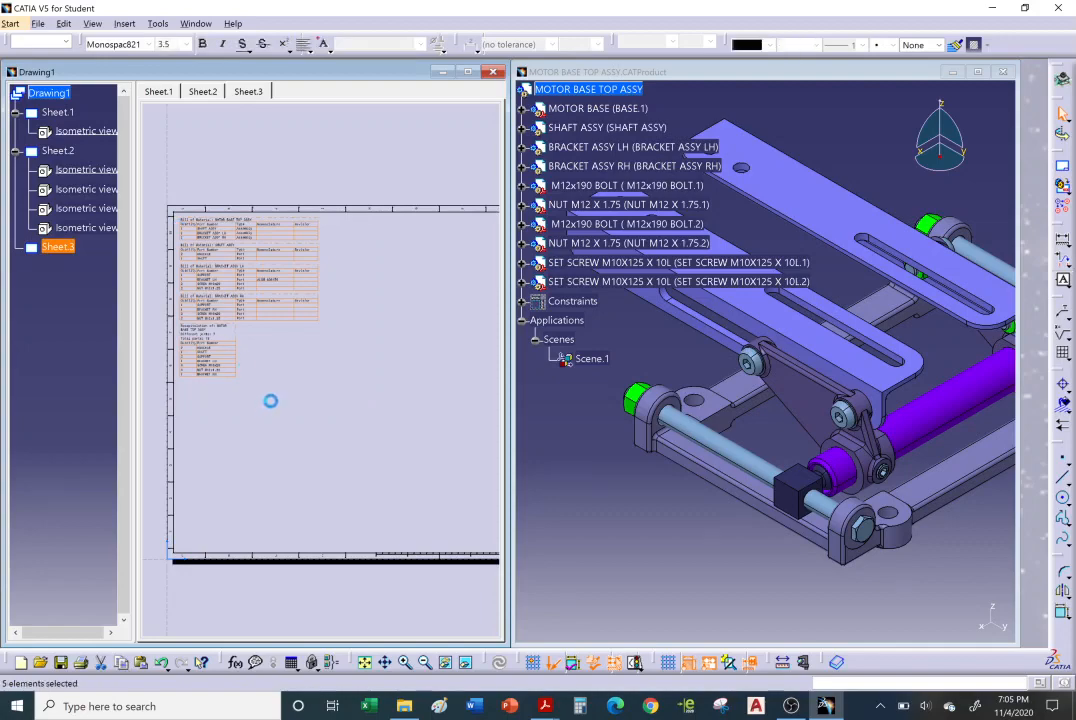
key(Delete)
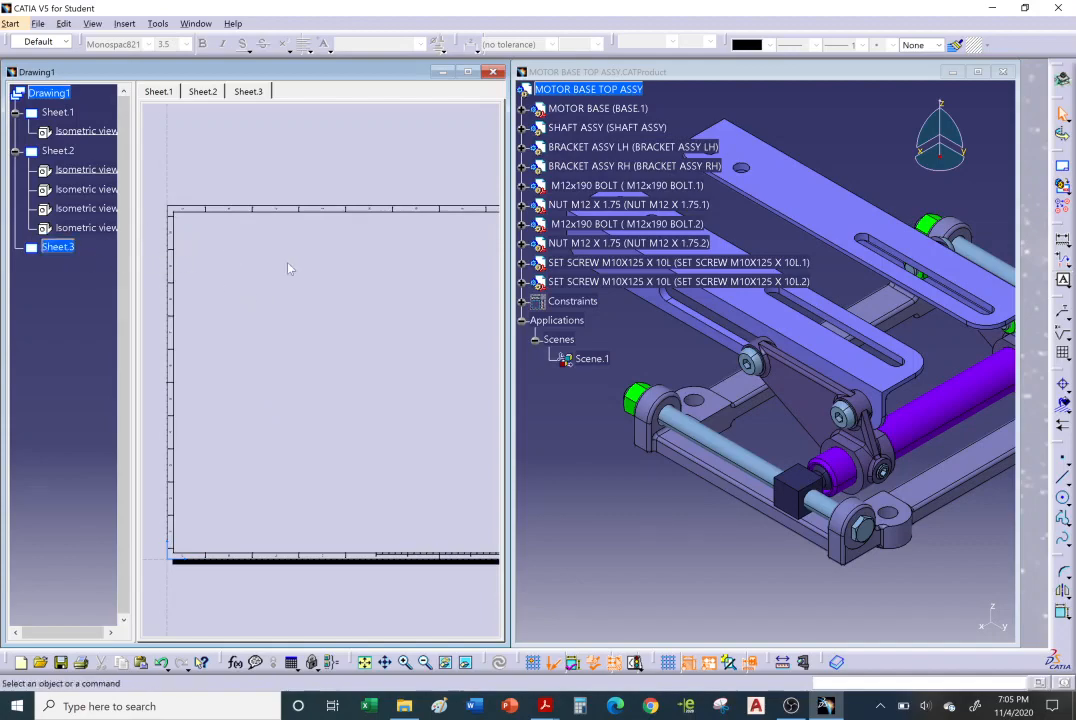
- Copy the cleaned Sheet.3 and paste it into Drawing1 three times
right_click(62, 250)
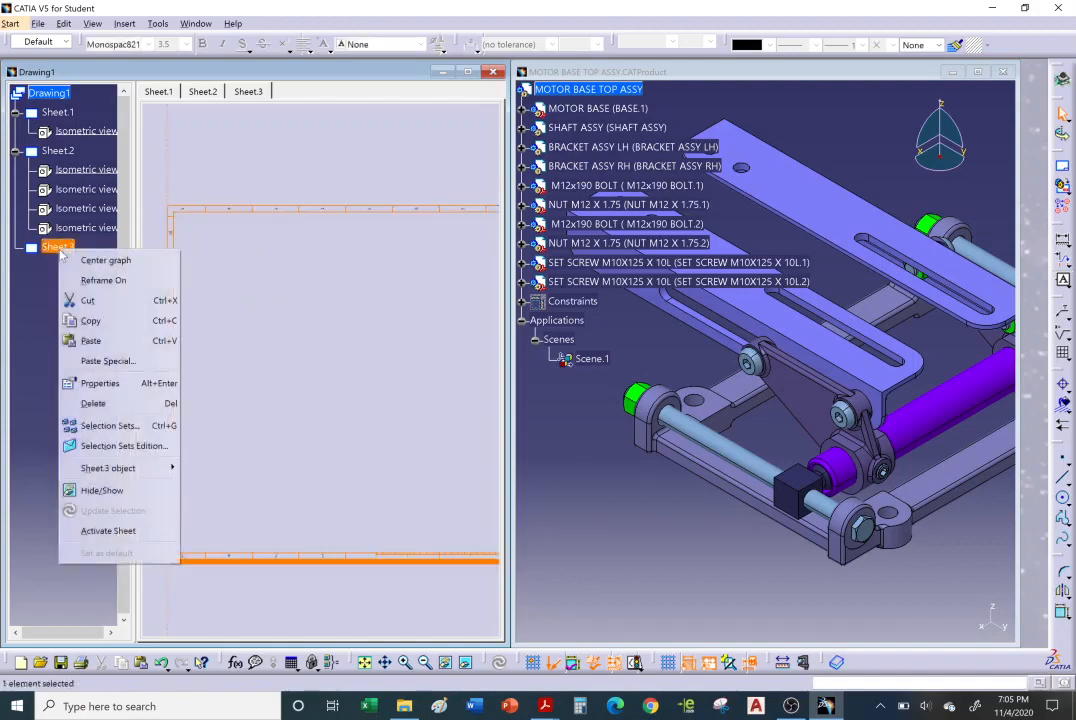
click(88, 322)
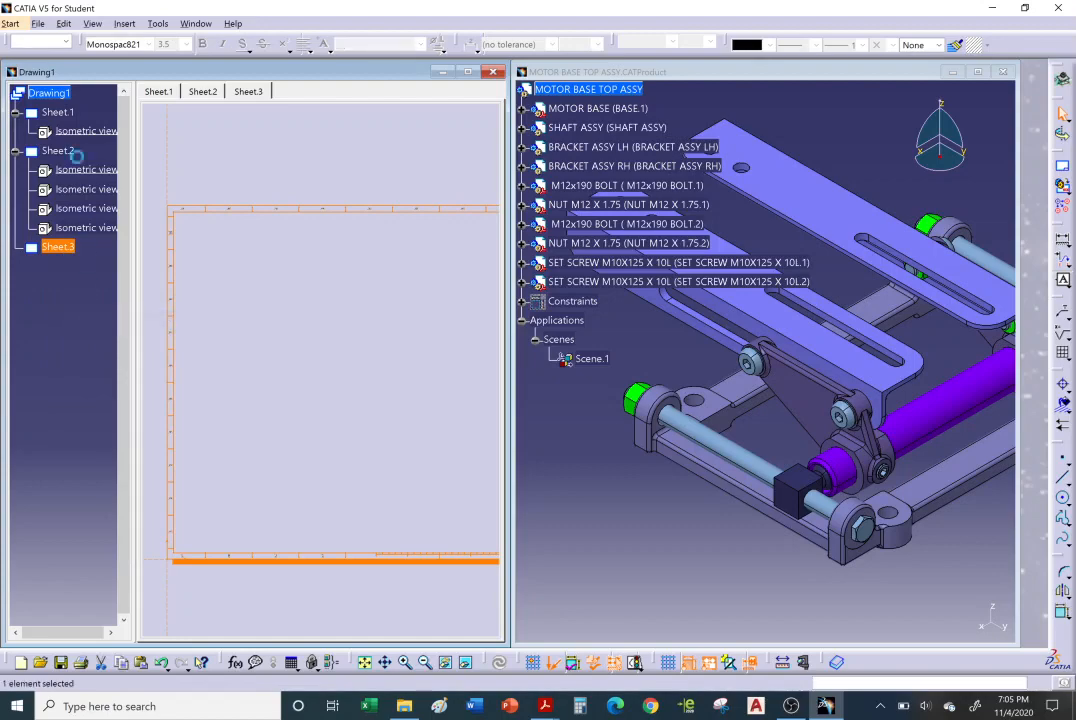
right_click(63, 96)
click(89, 184)
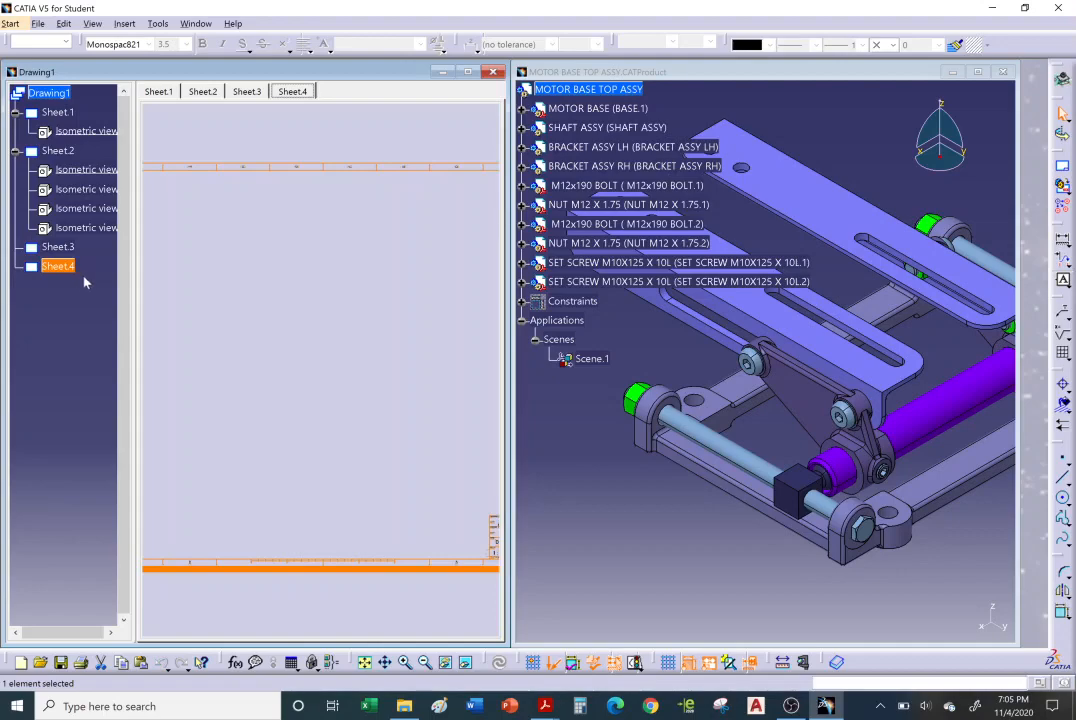
right_click(48, 96)
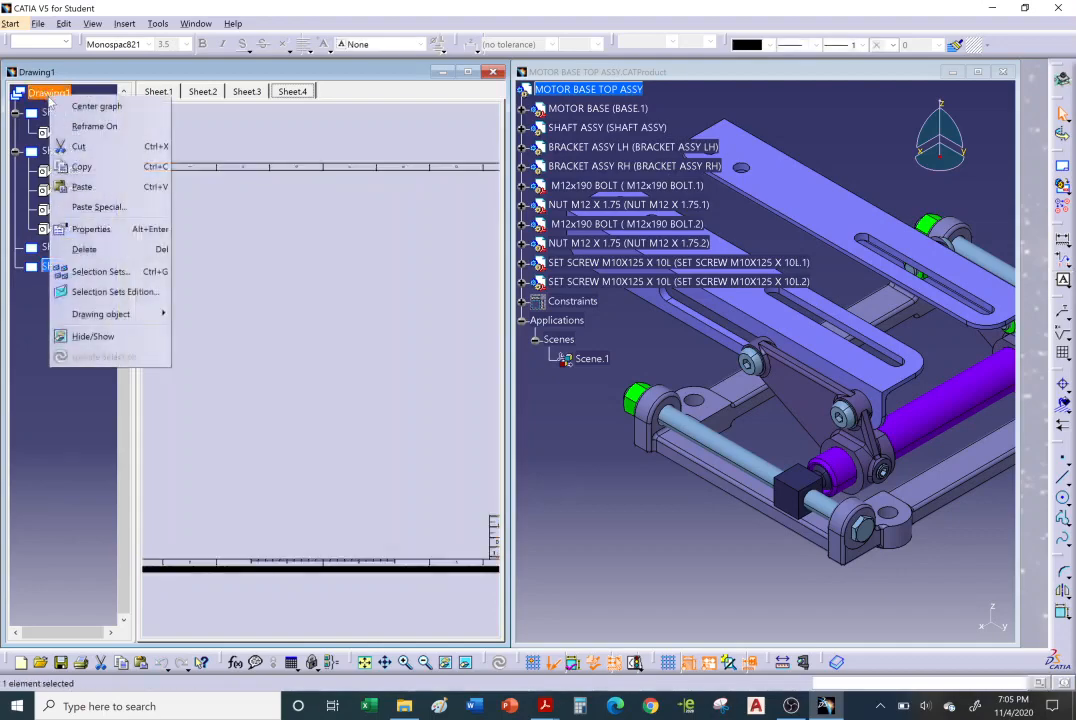
click(80, 186)
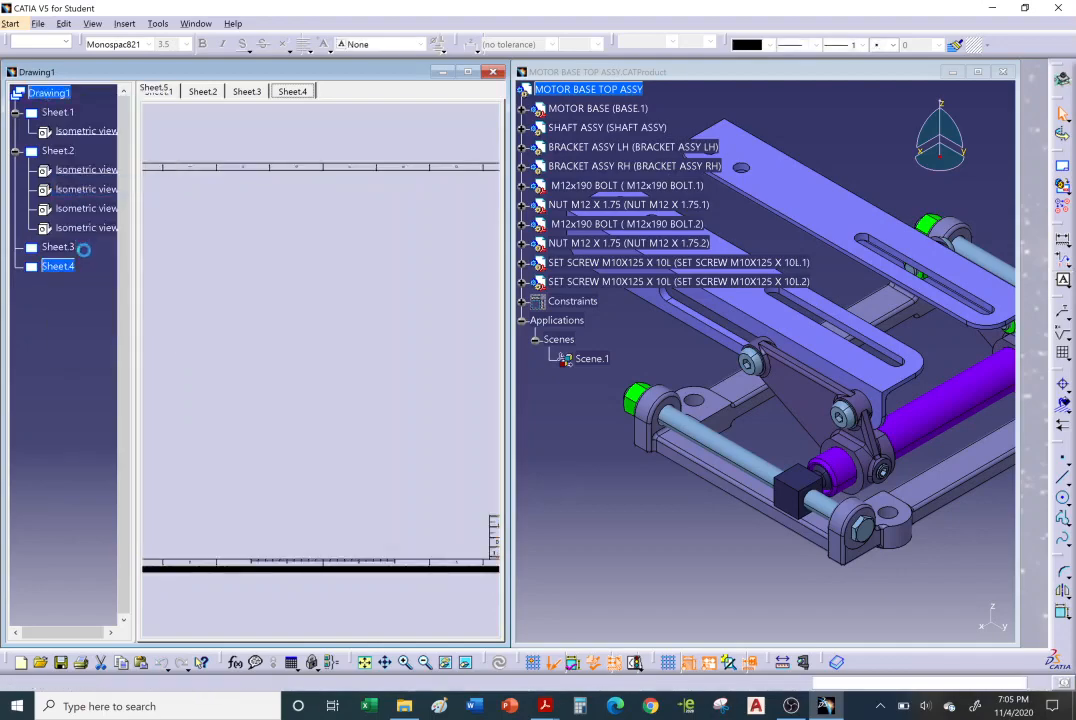
right_click(56, 97)
click(88, 187)
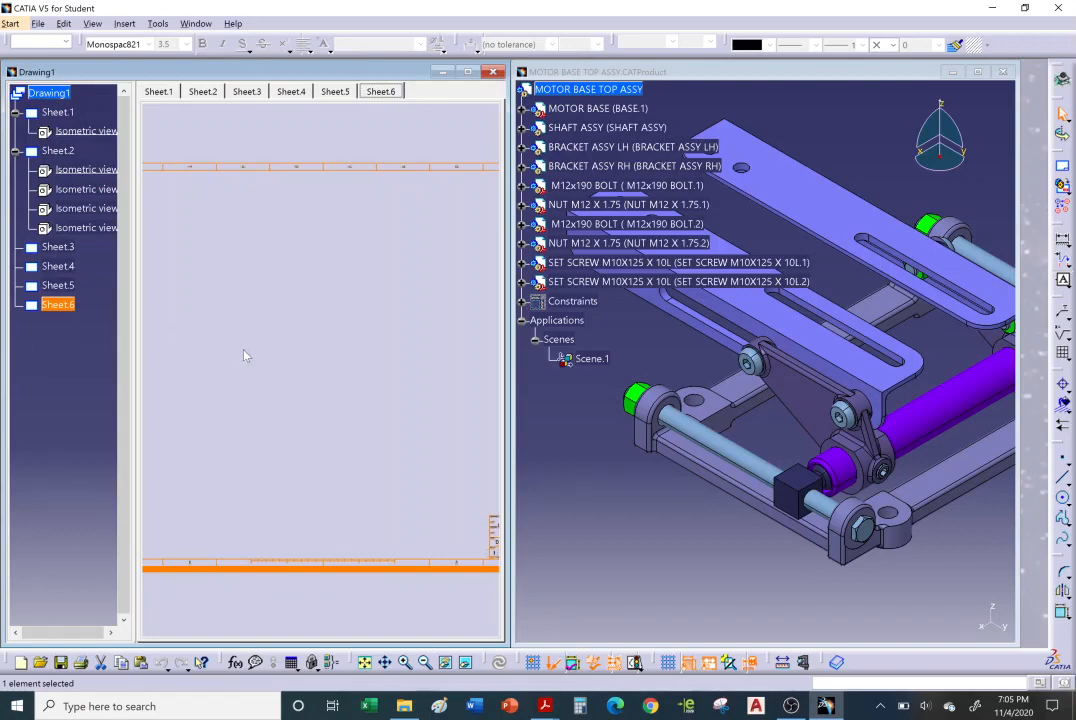
- Review the contents of Sheet.2 and Sheet.1, and make the blank Sheet.3 active
click(202, 91)
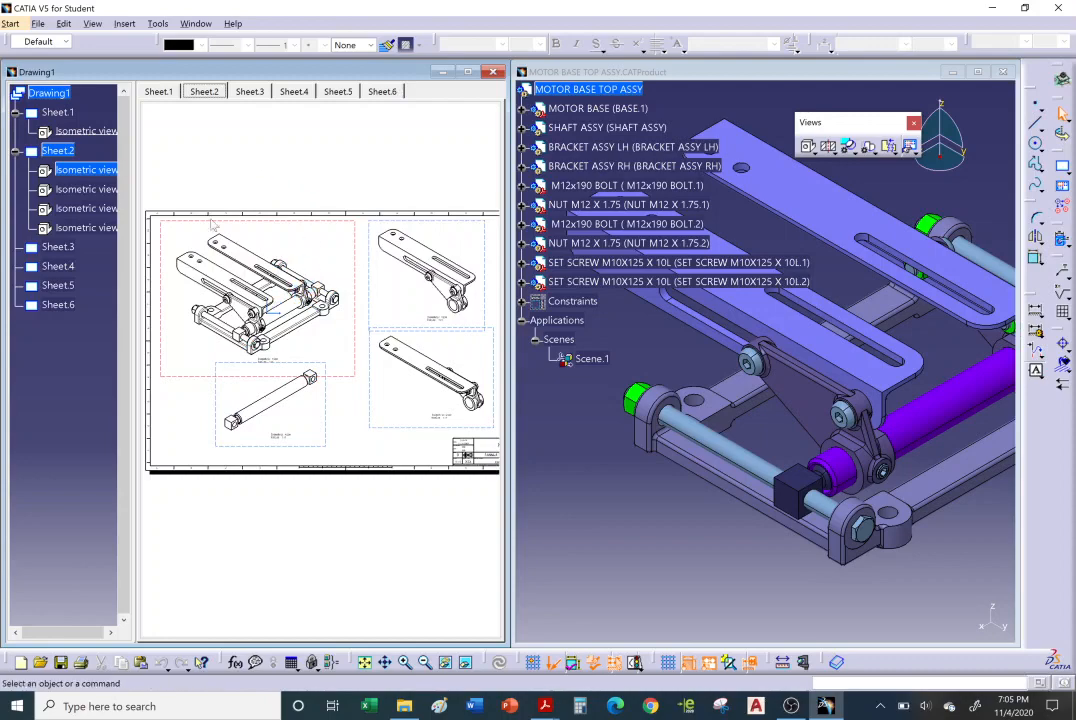
click(168, 94)
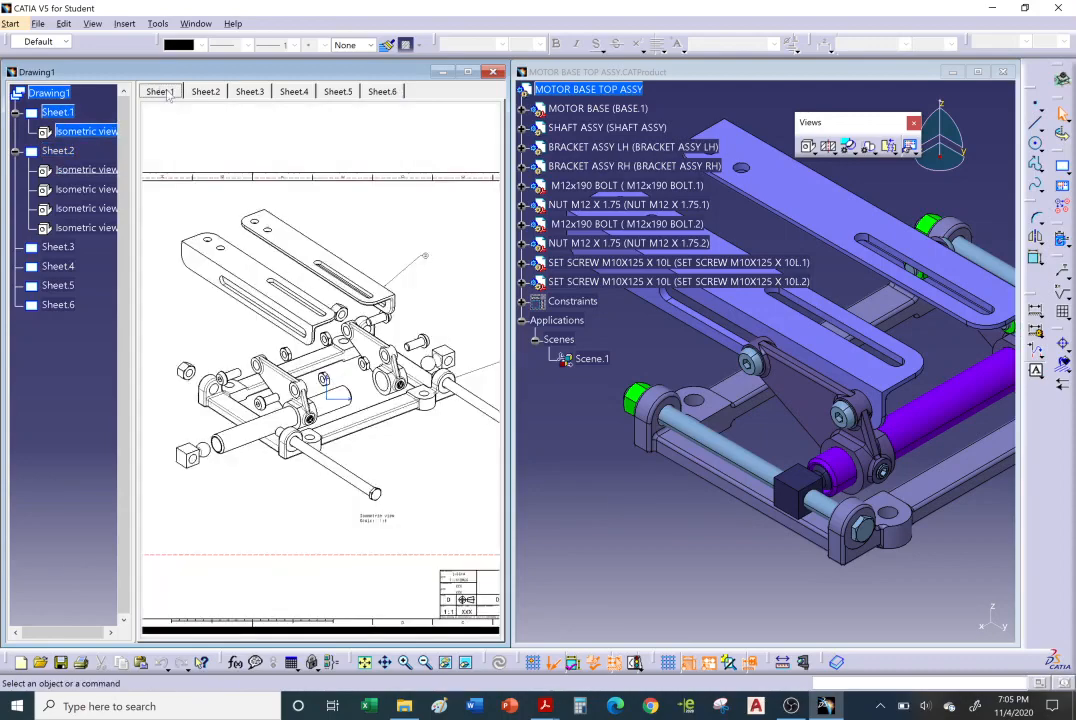
ctrl+middle_drag(216, 164, 232, 180)
click(249, 92)
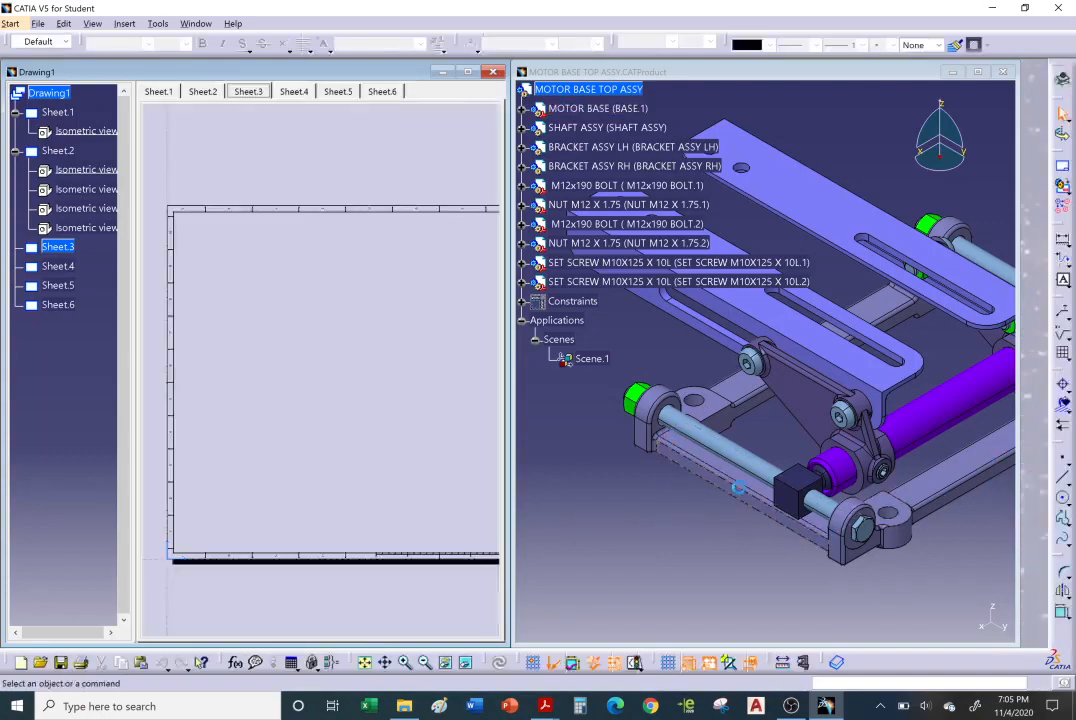
mouse_move(422, 421)
middle_down()
mouse_move(375, 403)
mouse_move(373, 425)
mouse_move(336, 416)
middle_up()
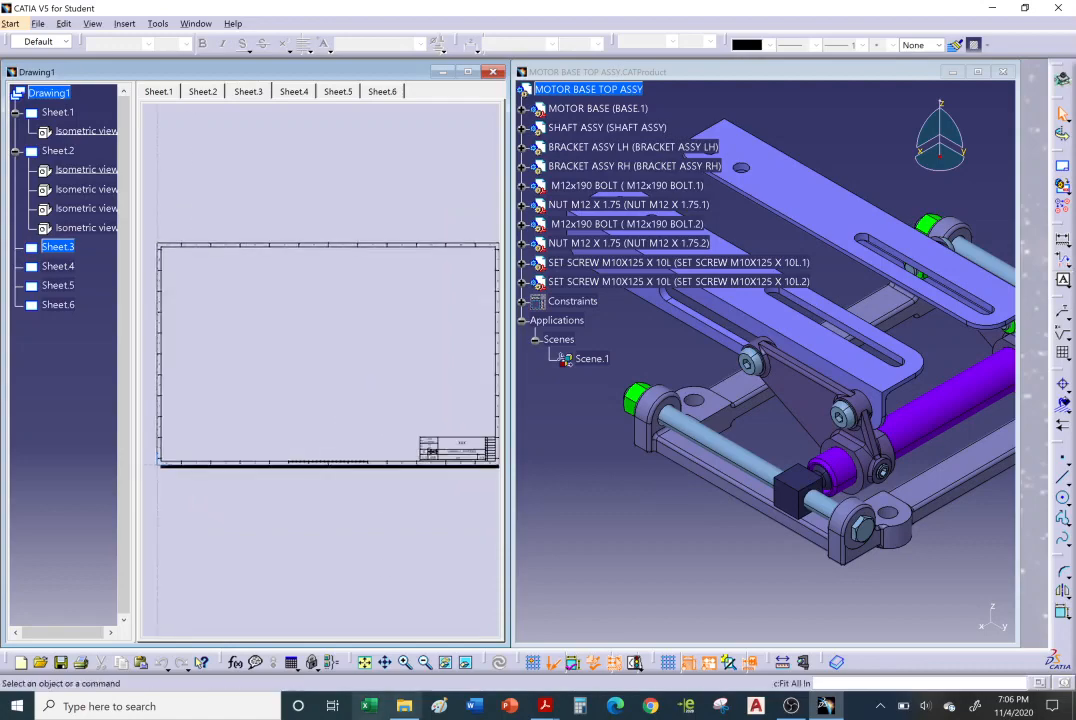
- Consult the drafting sheet layouts in Grading Example 1.pdf in Acrobat Reader and return to the CATIA drawing
click(544, 706)
click(466, 640)
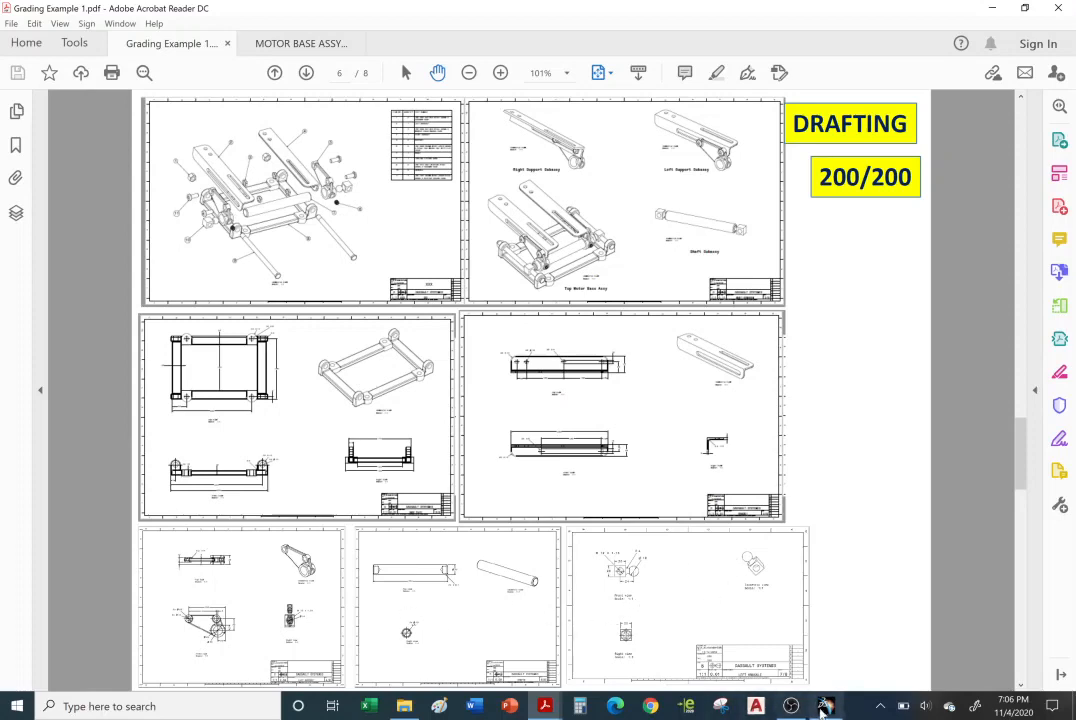
click(826, 706)
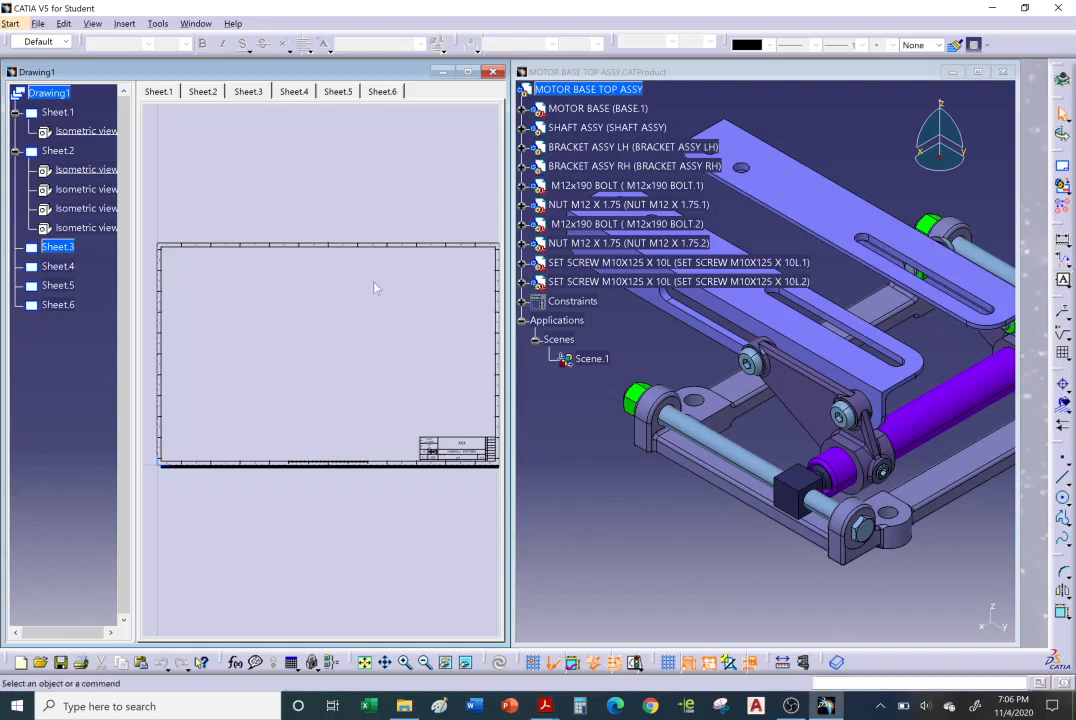
- Return Sheet.3 to its working views and generate a front view of MOTOR BASE (BASE.1) showing the rectangular frame in plan
click(64, 24)
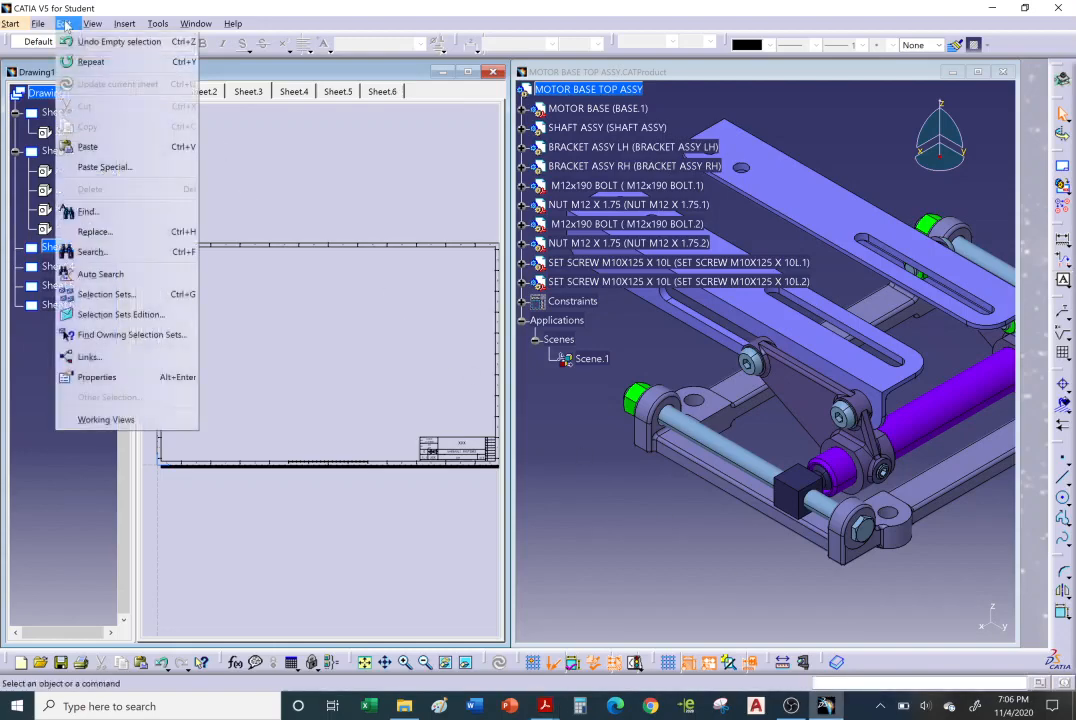
click(89, 422)
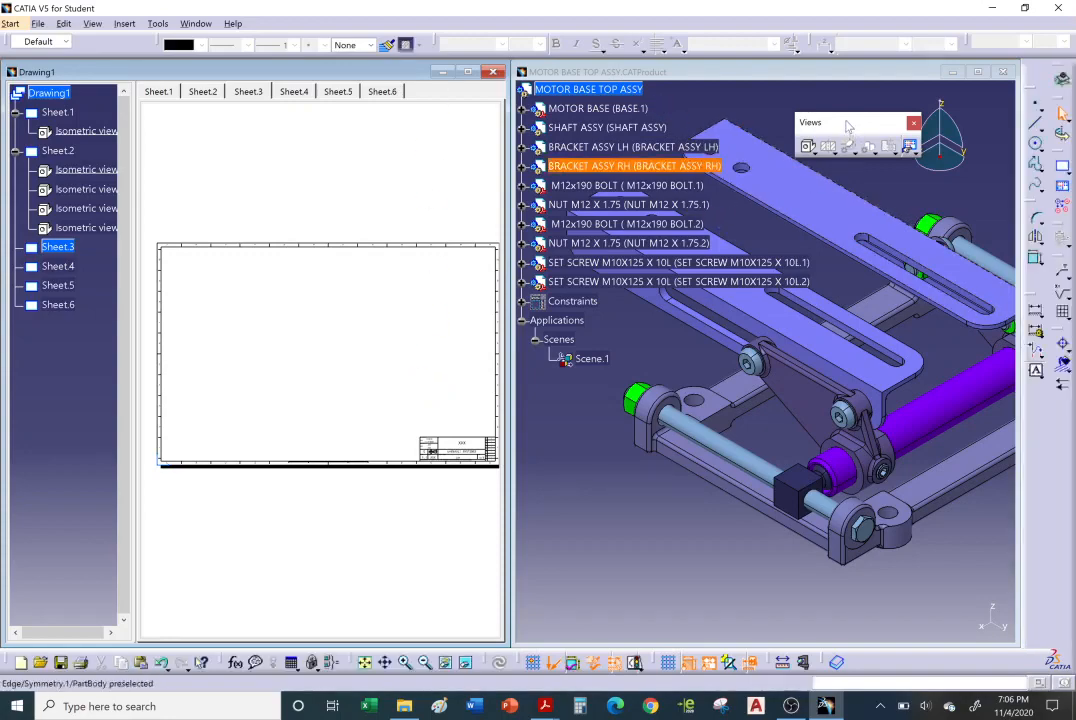
mouse_move(847, 125)
mouse_down()
mouse_move(640, 108)
mouse_move(340, 138)
mouse_up()
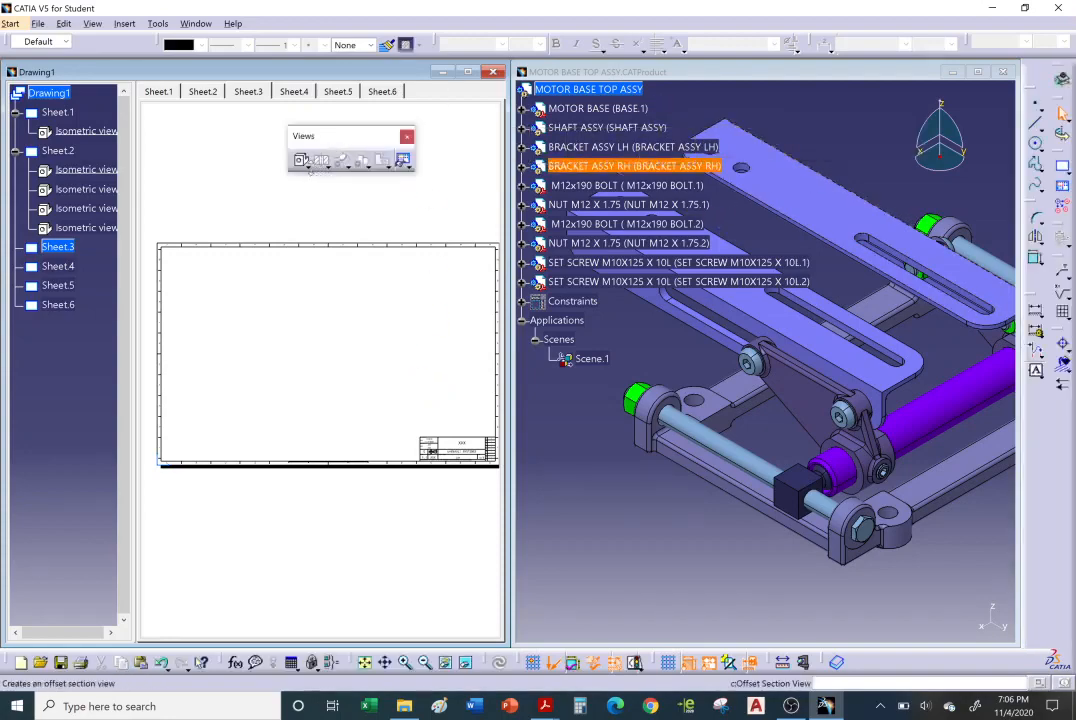
click(310, 170)
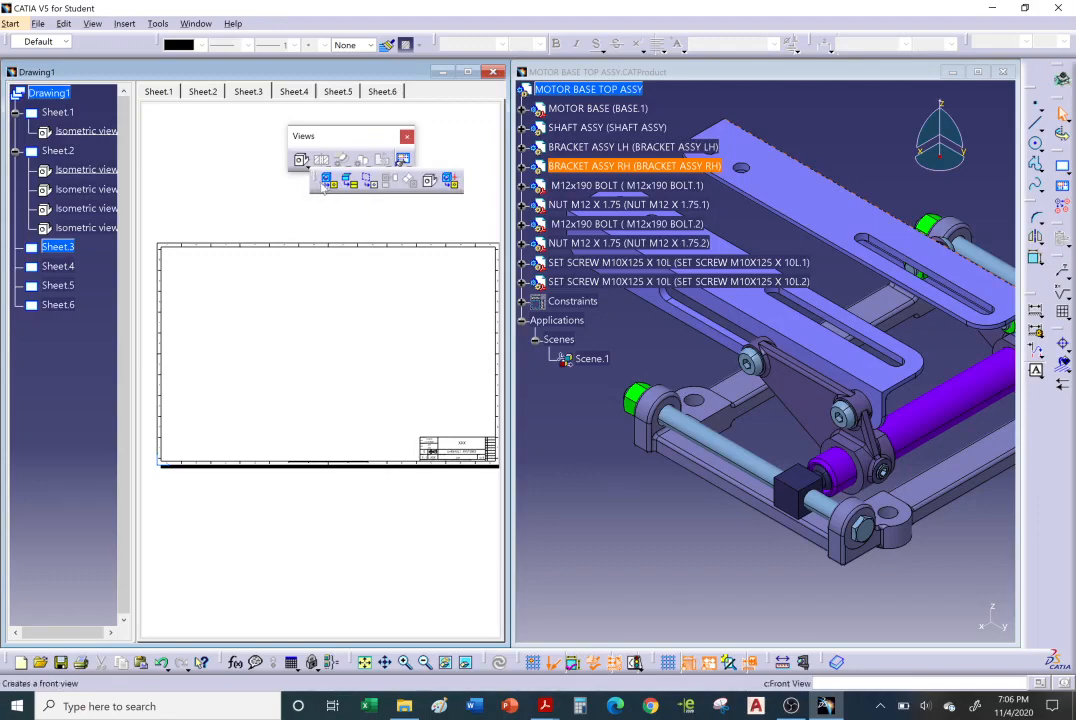
click(325, 187)
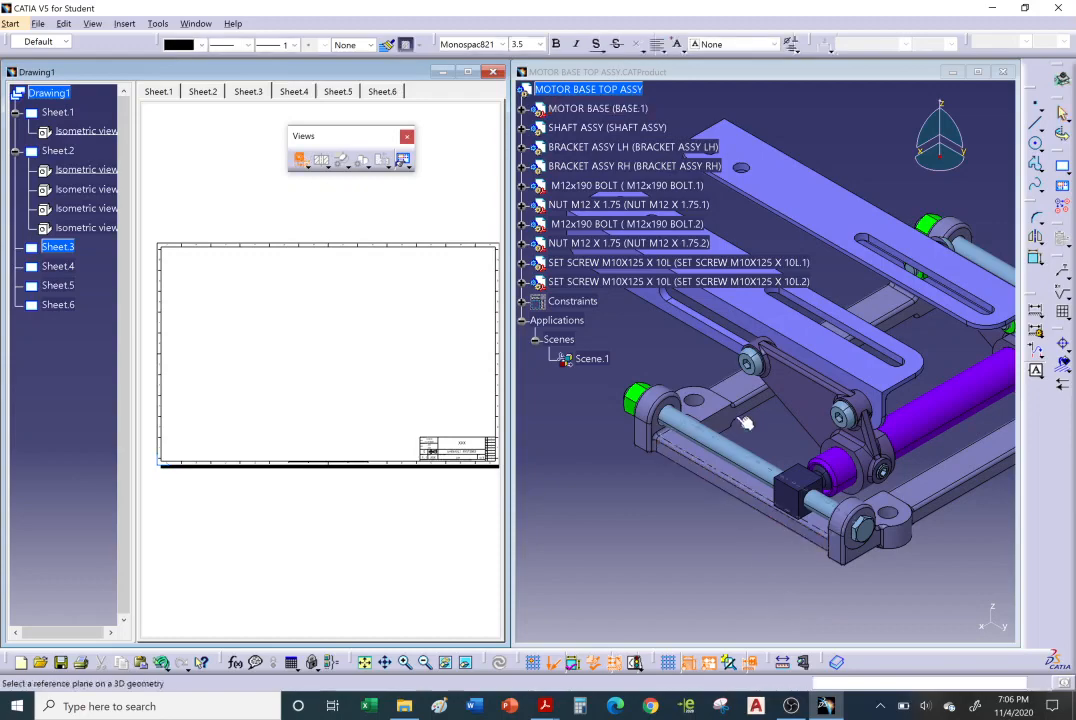
click(590, 110)
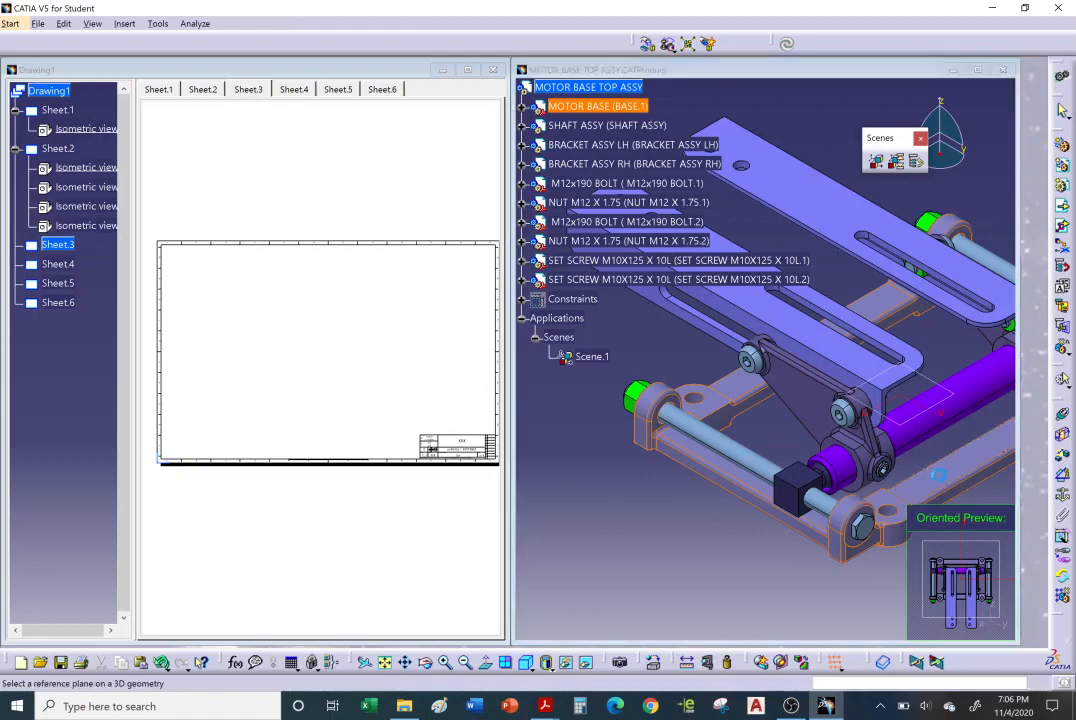
click(686, 500)
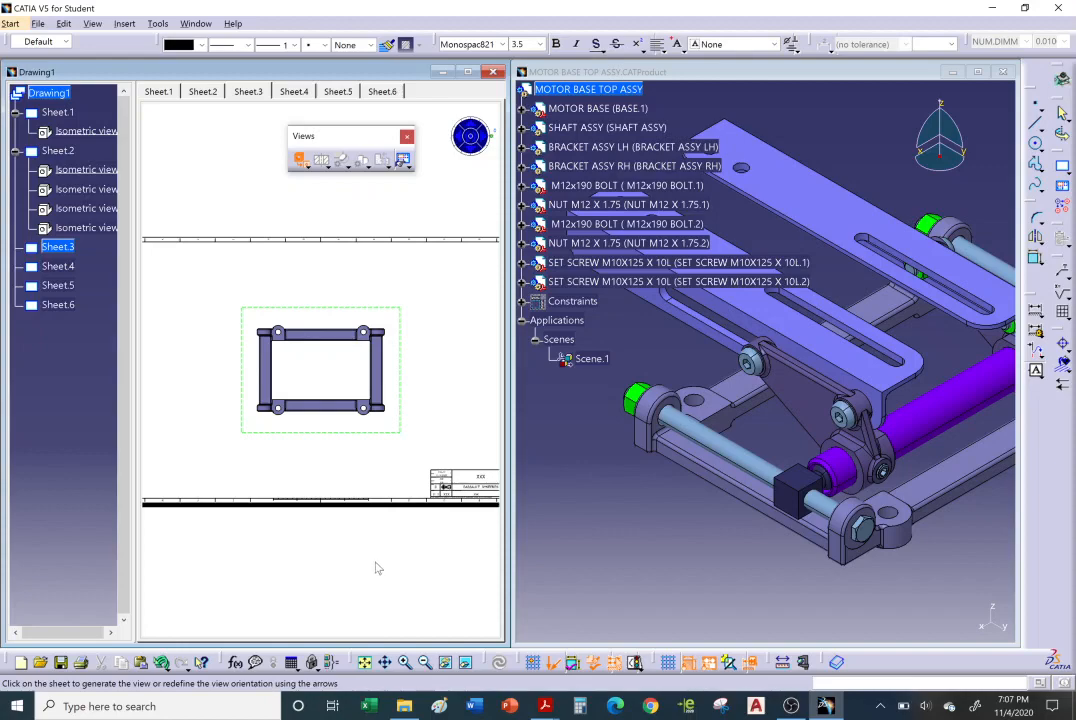
click(375, 561)
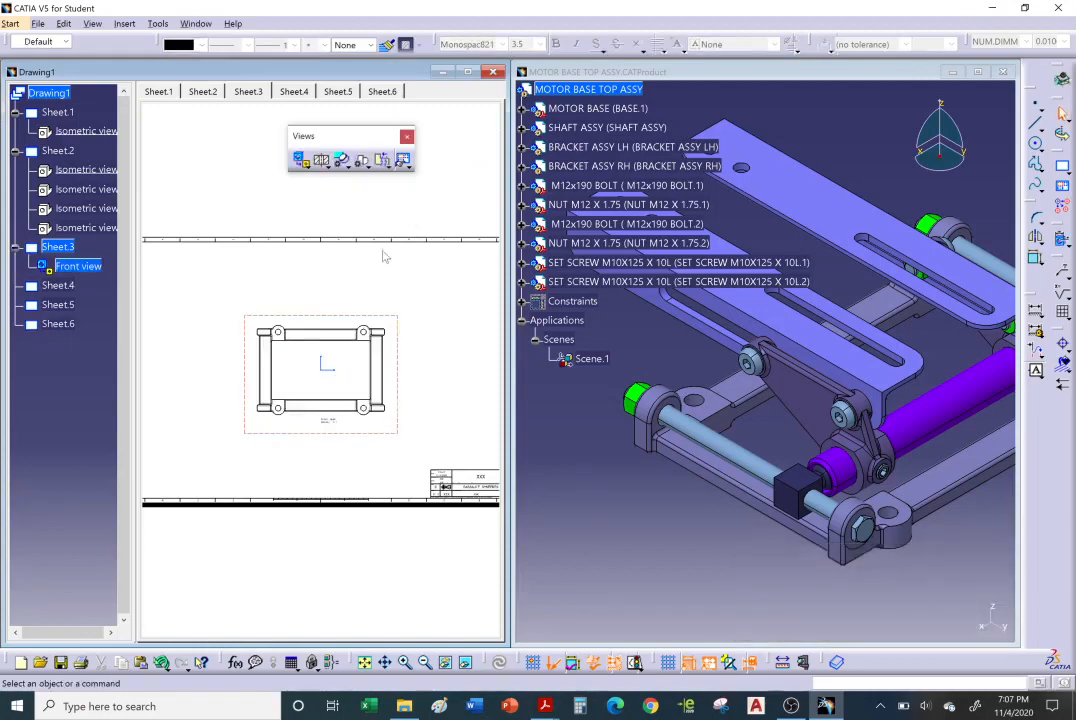
- Add projected right, top and bottom views of the motor base around the front view on Sheet.3
click(300, 160)
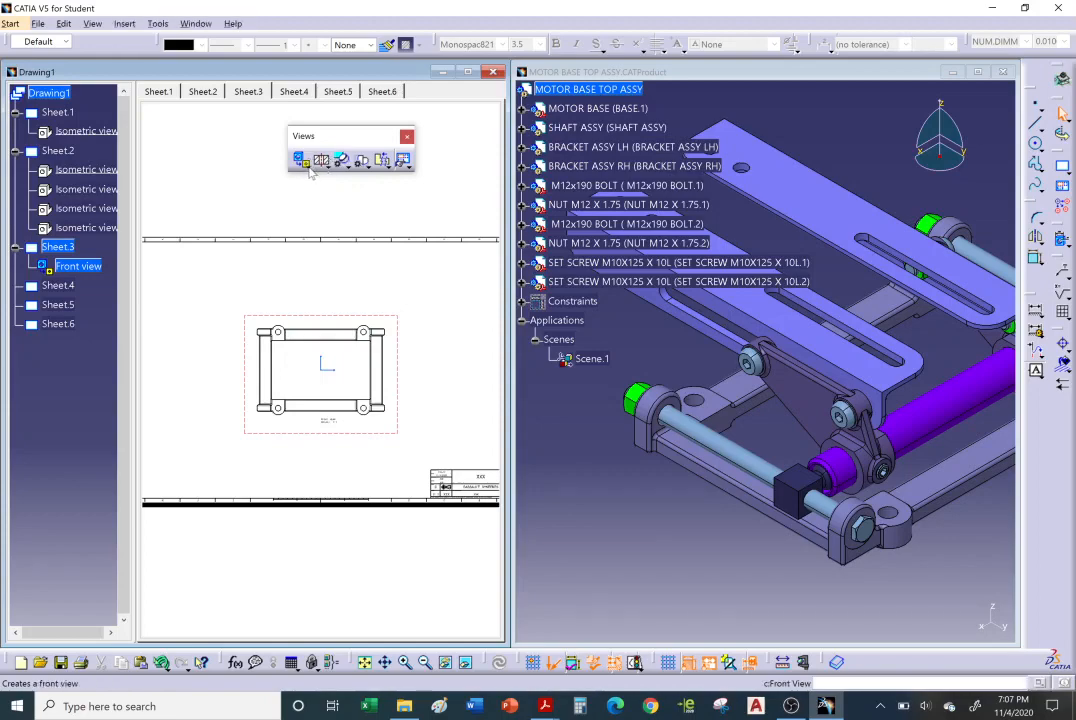
click(309, 171)
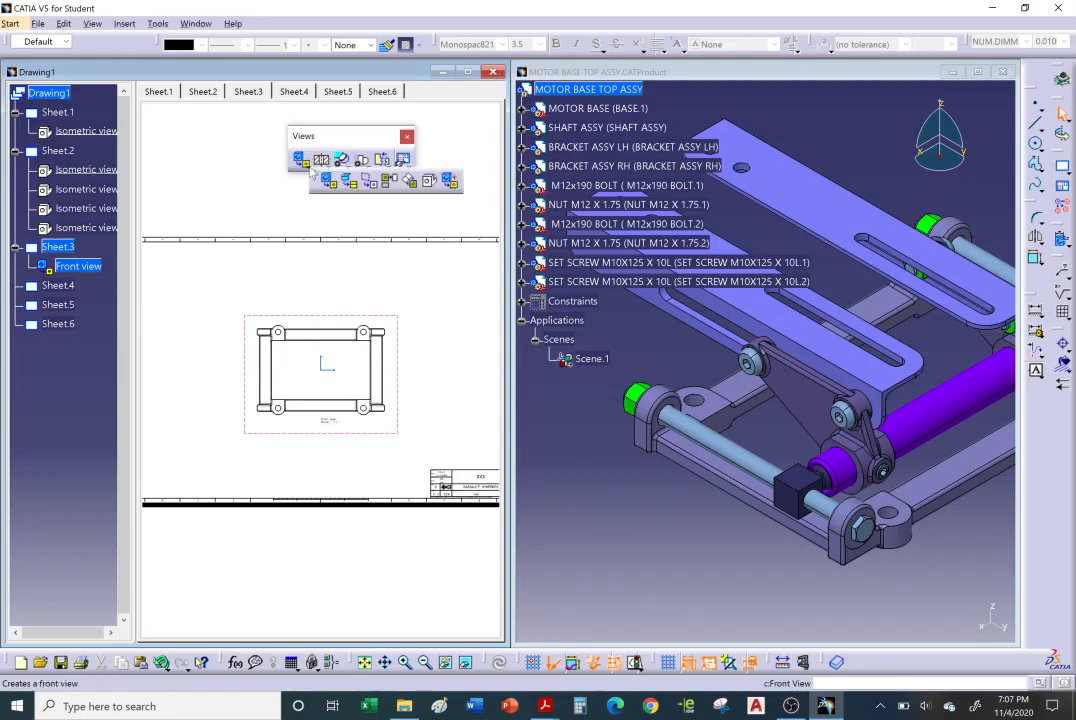
click(390, 181)
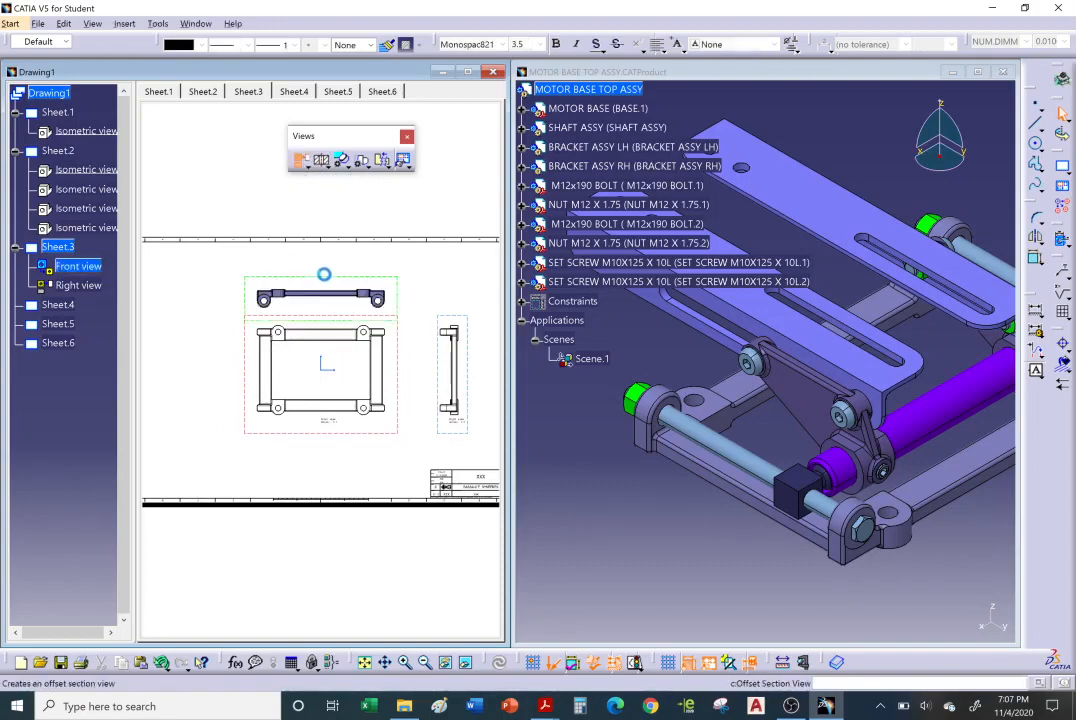
click(327, 271)
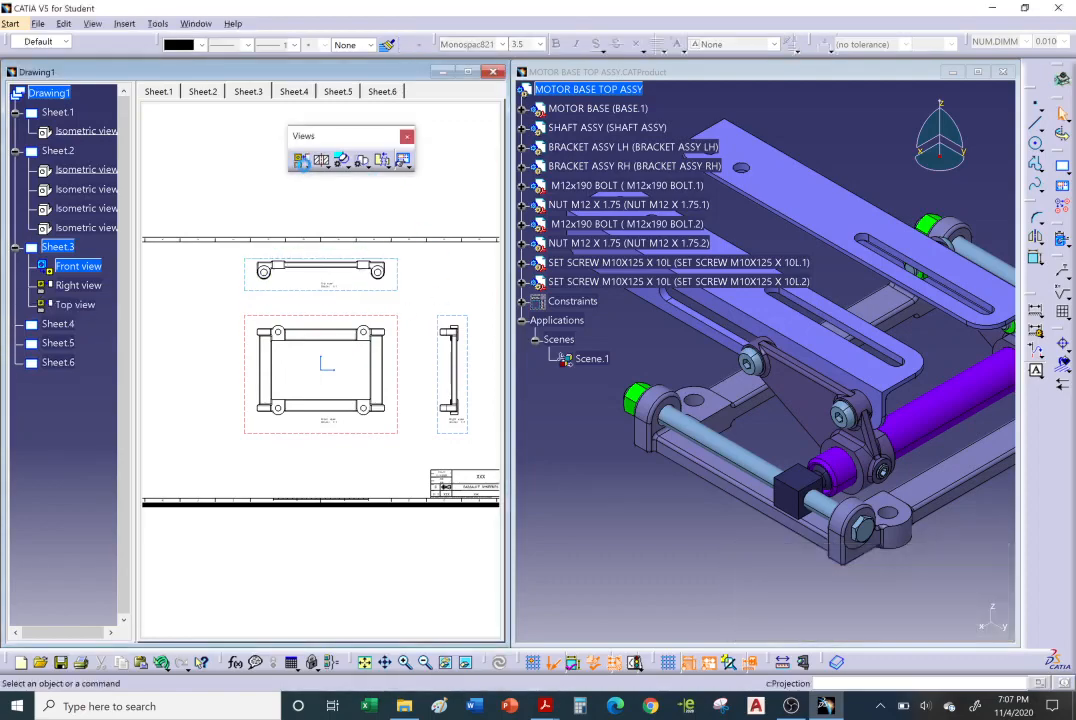
click(301, 161)
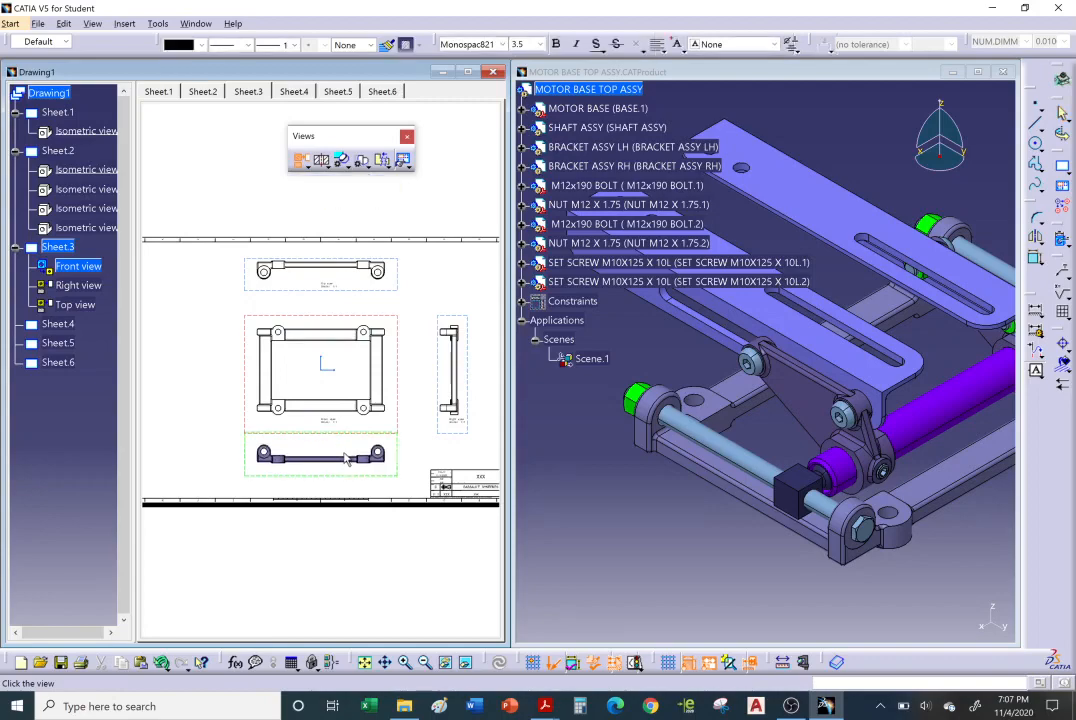
click(327, 514)
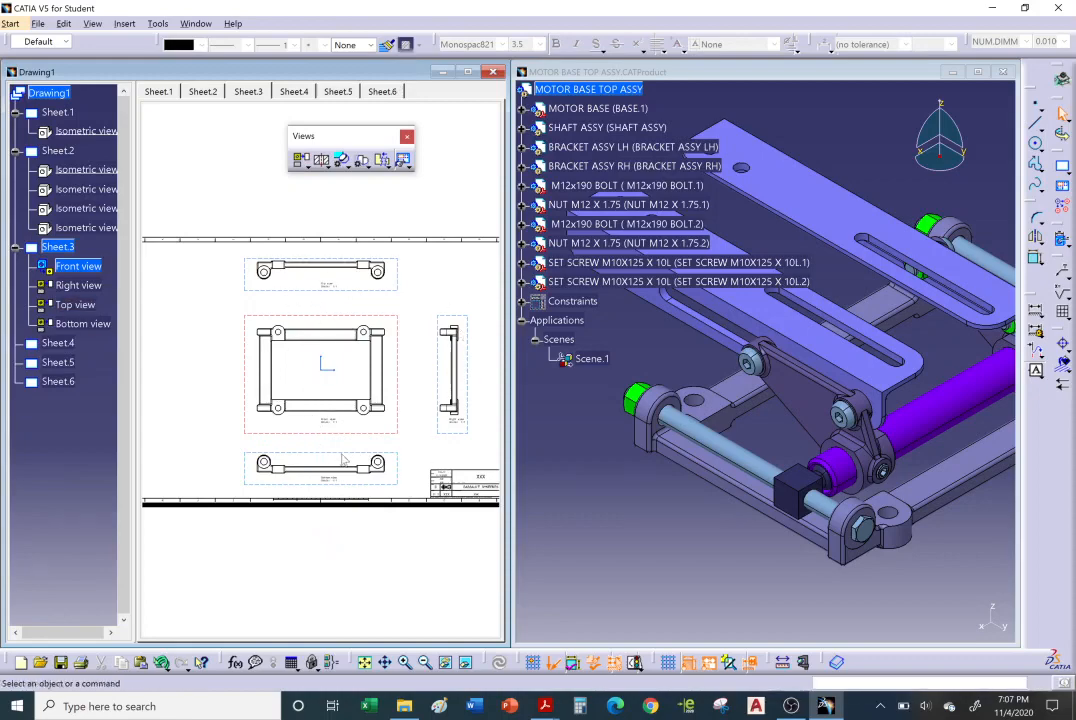
- Shift the motor base front view and its aligned projections slightly left on Sheet.3
mouse_move(343, 456)
middle_down()
mouse_move(324, 439)
mouse_move(347, 464)
middle_up()
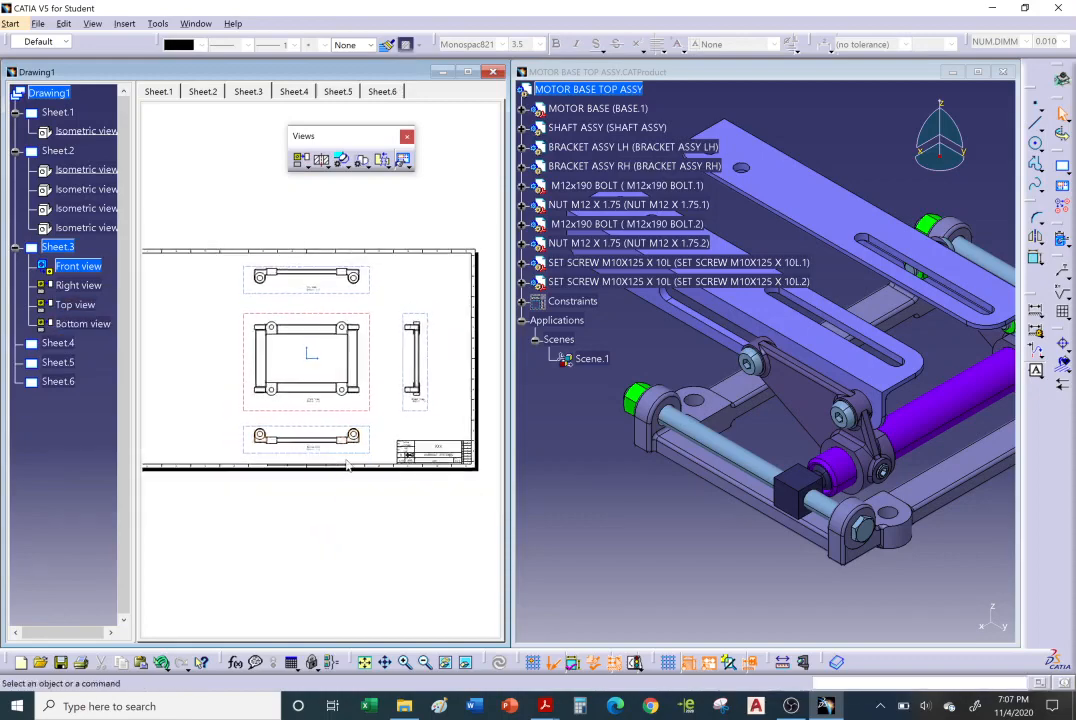
click(368, 412)
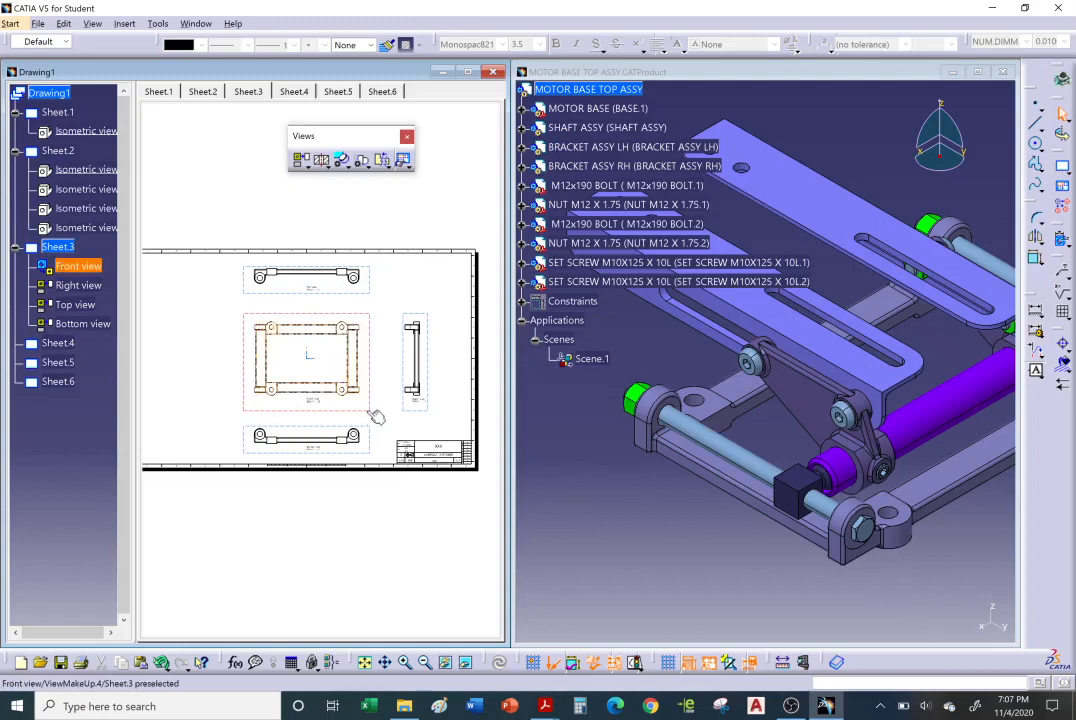
drag(347, 410, 336, 408)
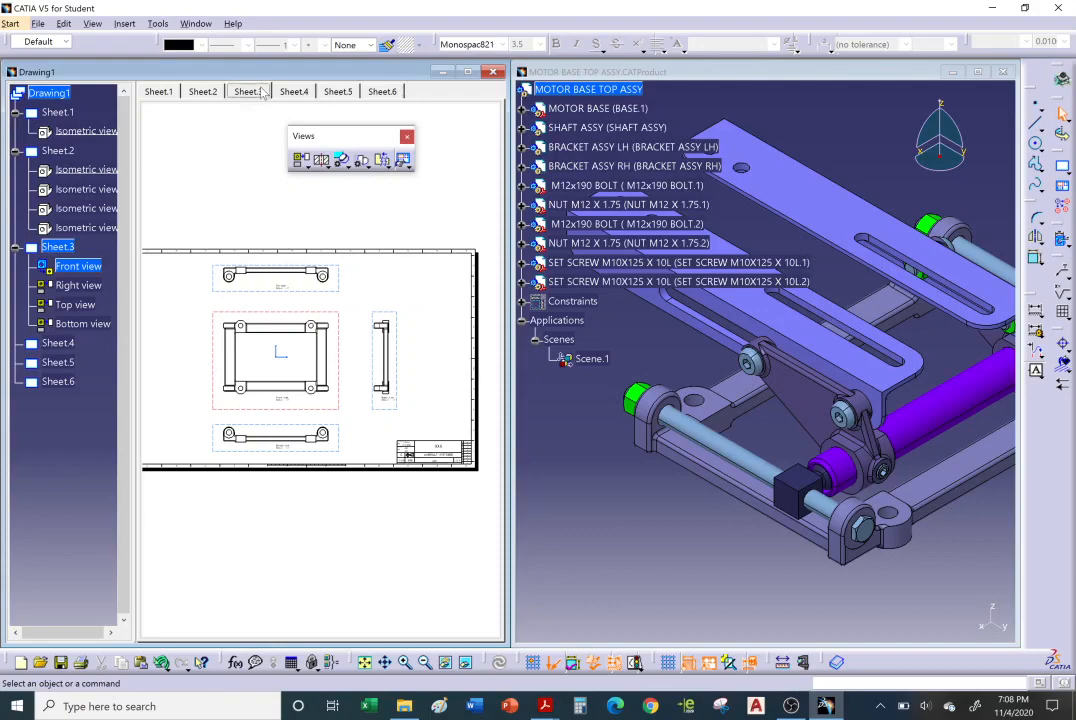
- Make Sheet.4 active, check the part sheet layouts in Grading Example 1.pdf in Acrobat Reader, and return to Sheet.4 in CATIA
click(294, 92)
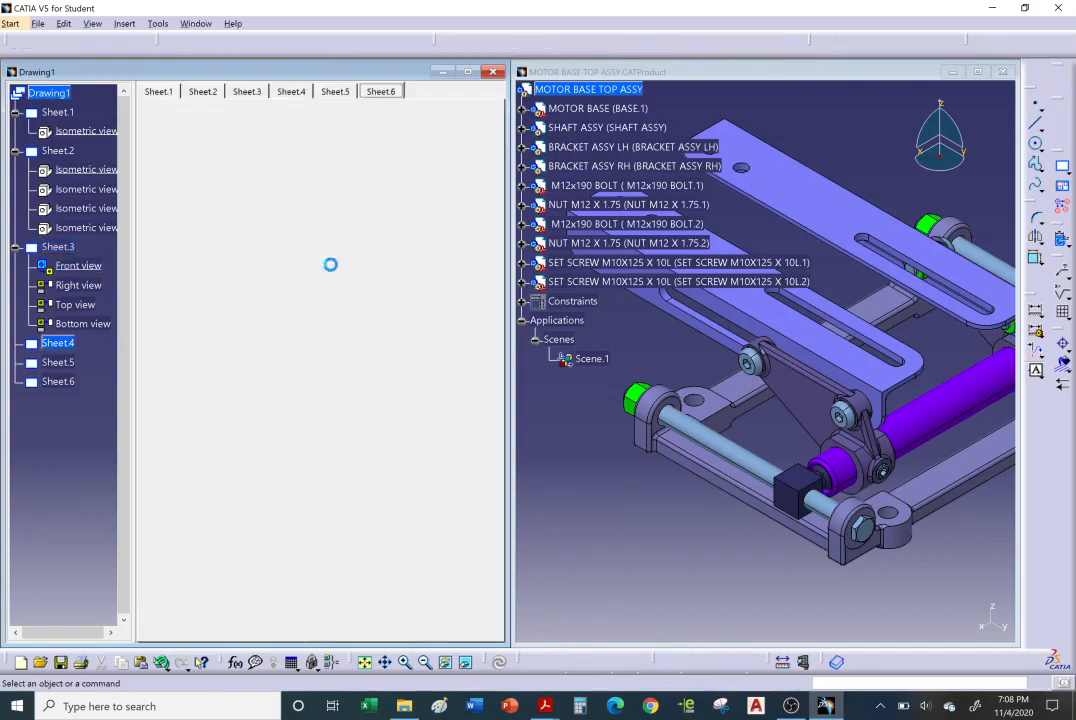
mouse_move(549, 707)
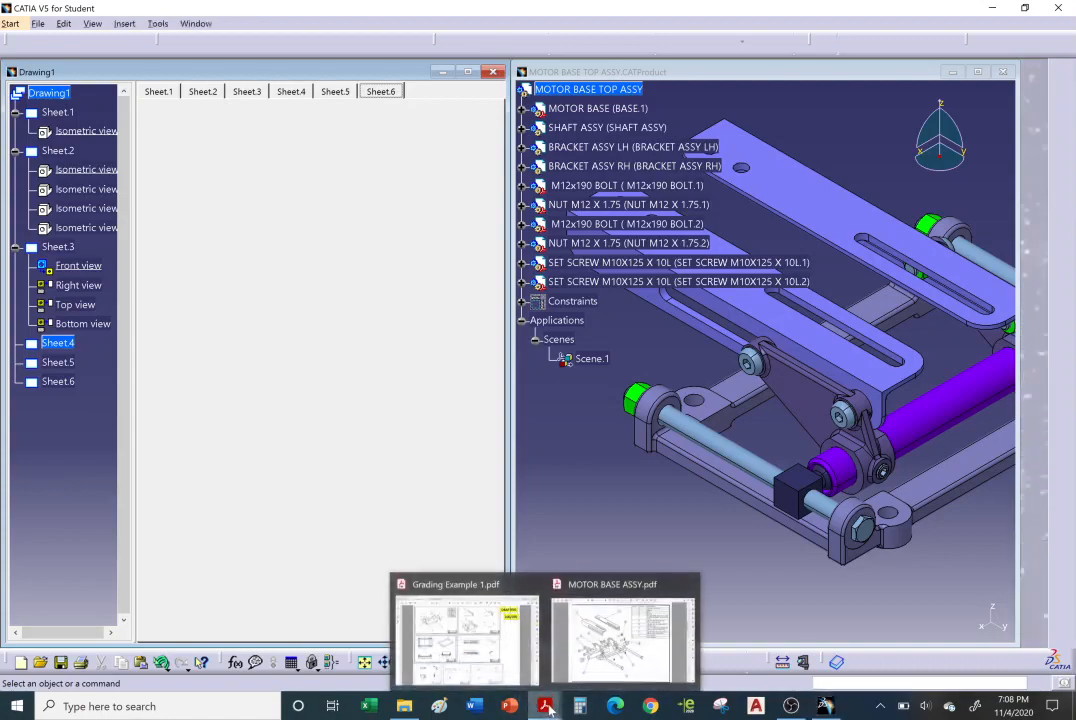
click(465, 620)
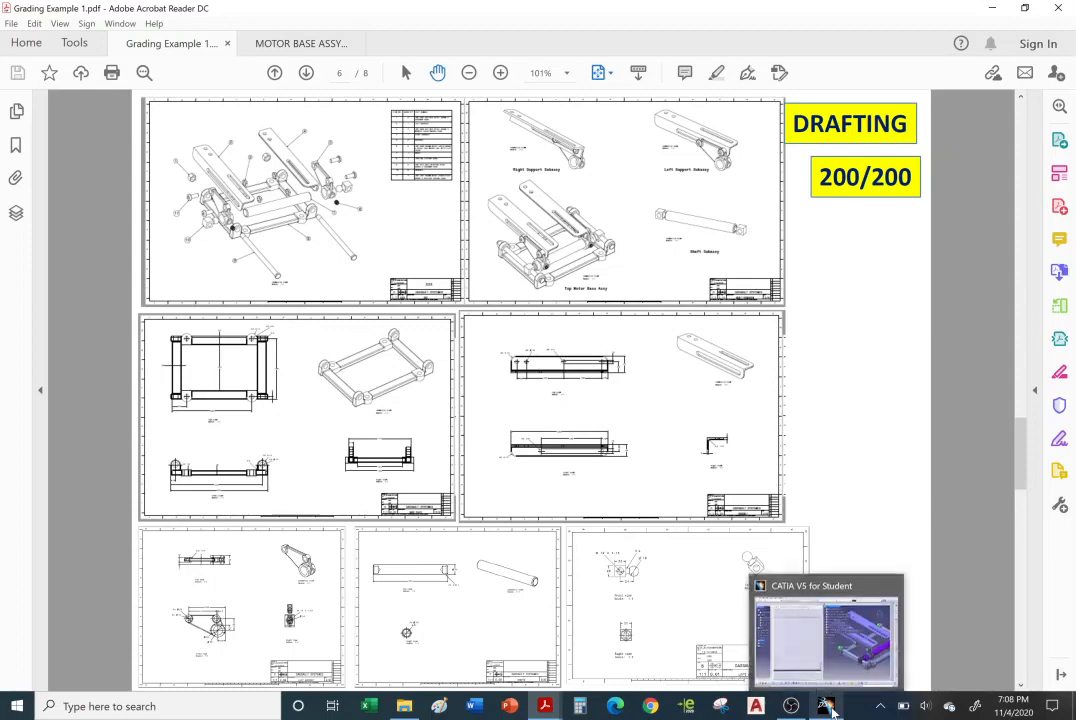
click(832, 708)
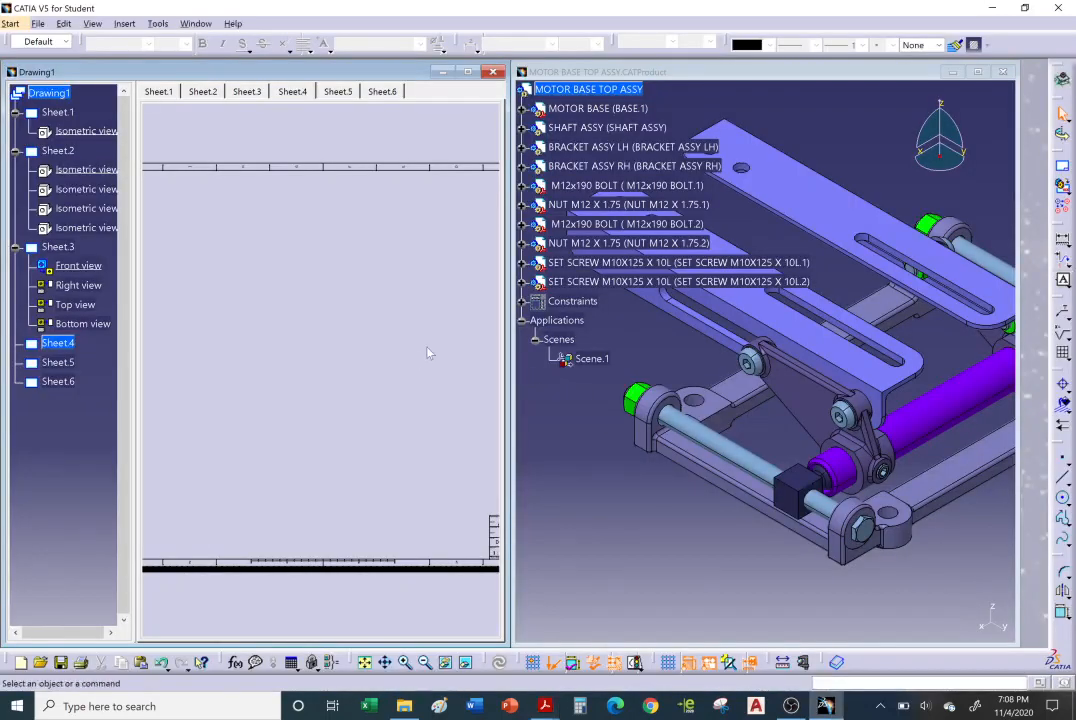
middle_drag(356, 288, 373, 309)
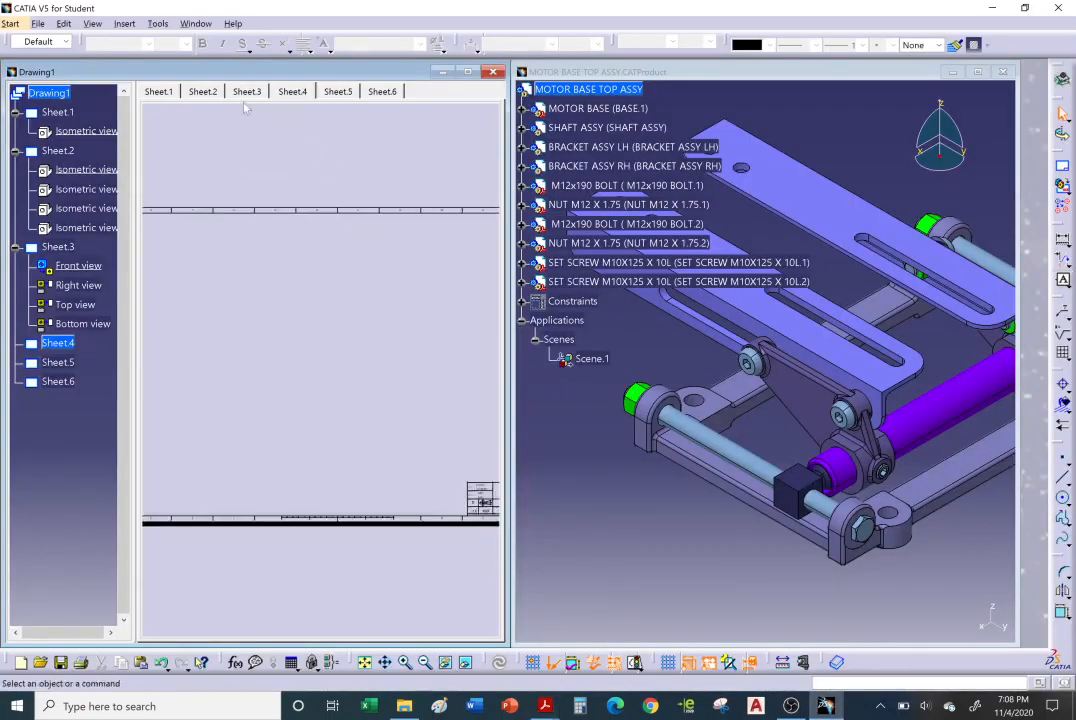
click(294, 91)
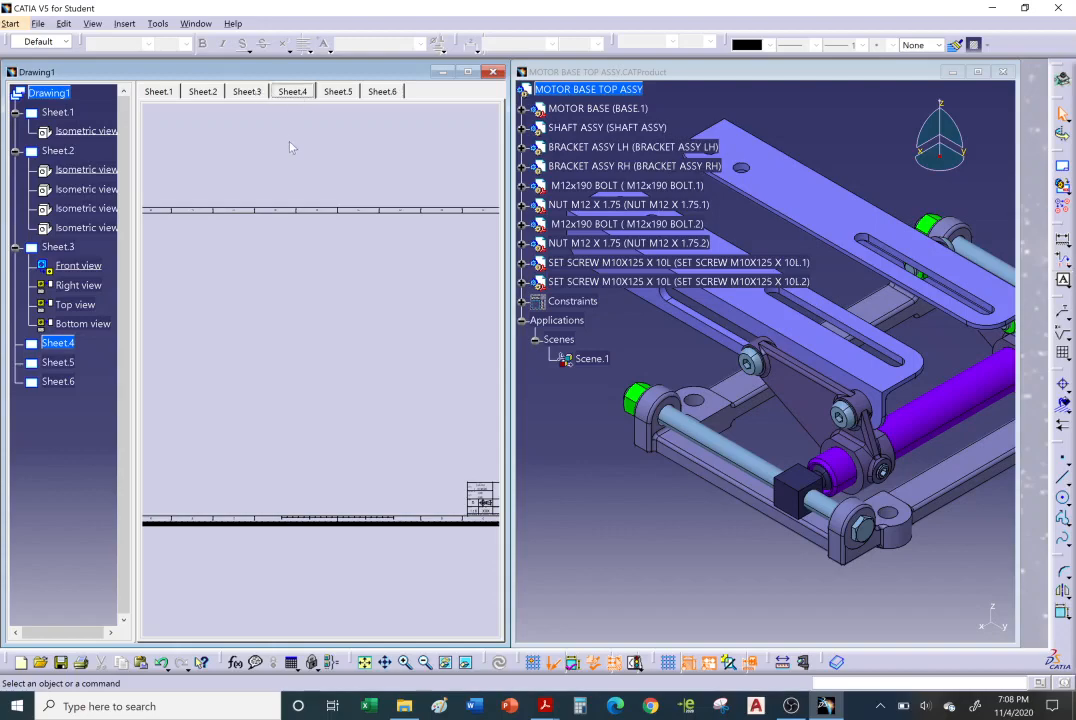
- On Sheet.3, generate an isometric view of the MOTOR BASE part from the assembly
middle_drag(266, 164, 280, 177)
click(252, 91)
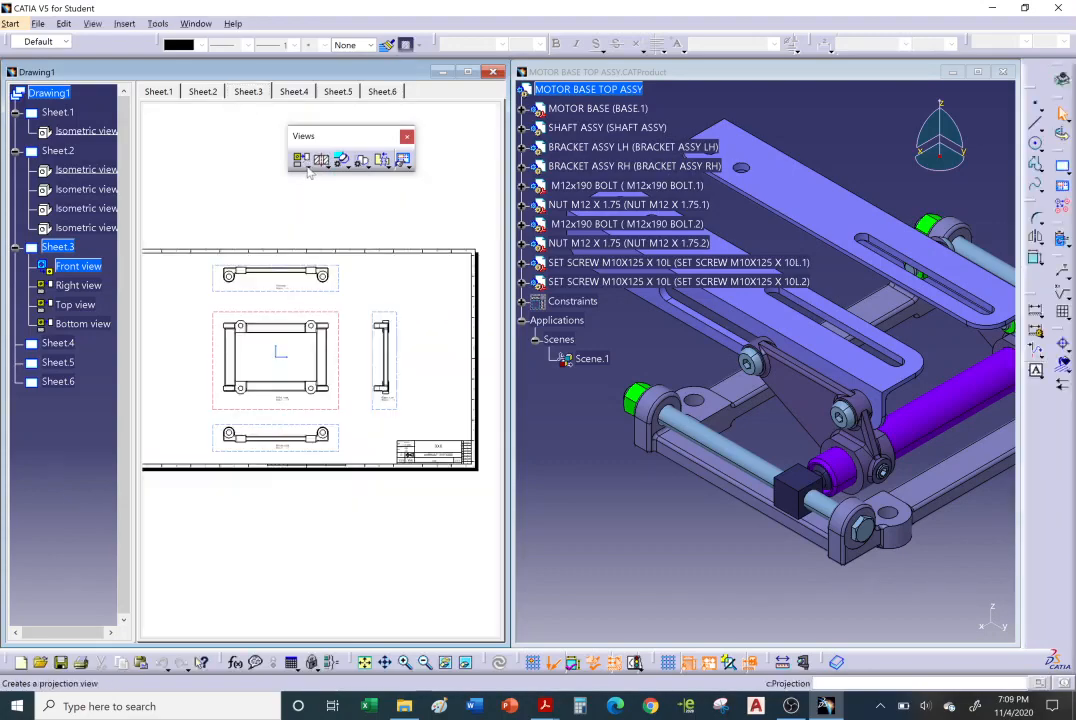
click(309, 168)
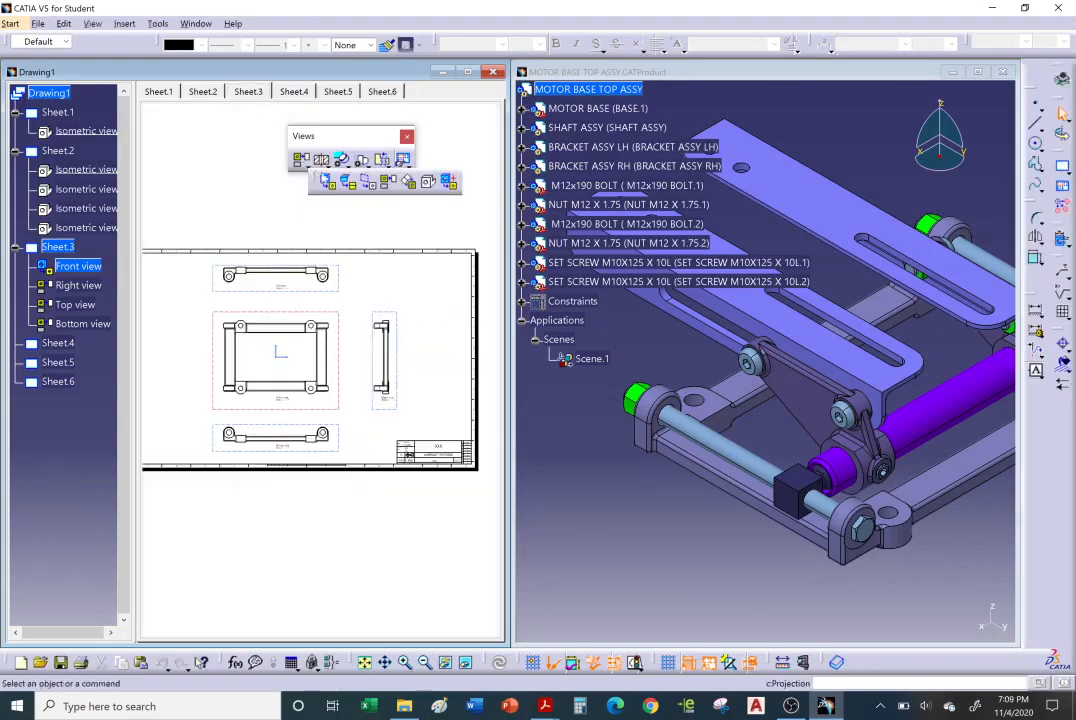
click(427, 181)
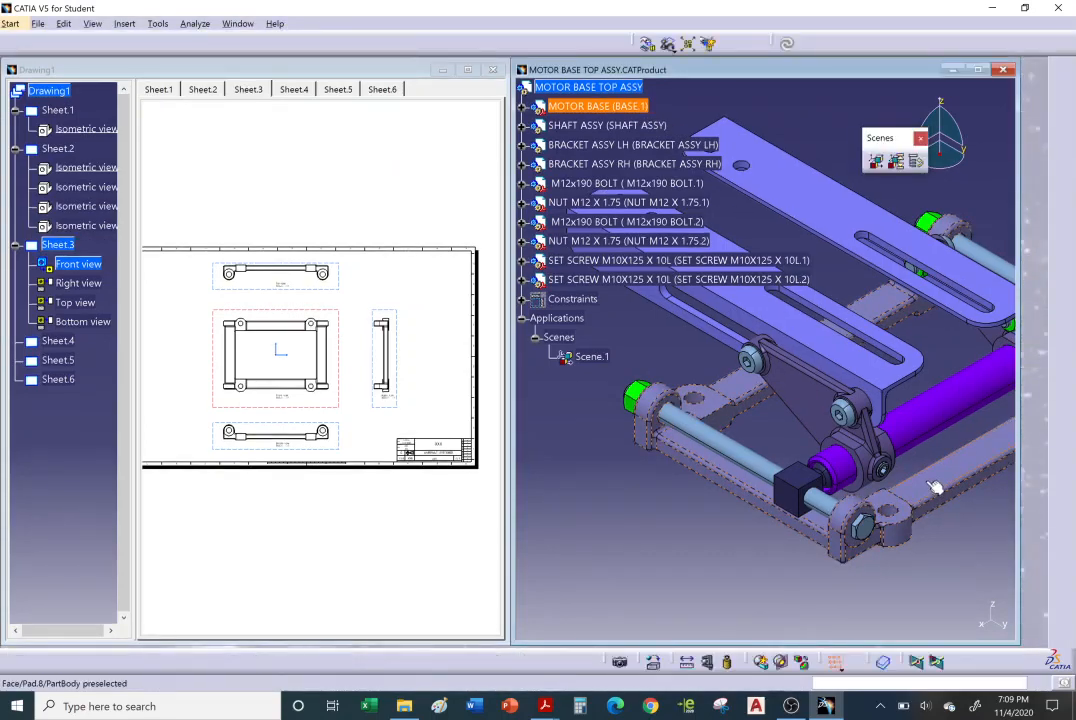
click(933, 487)
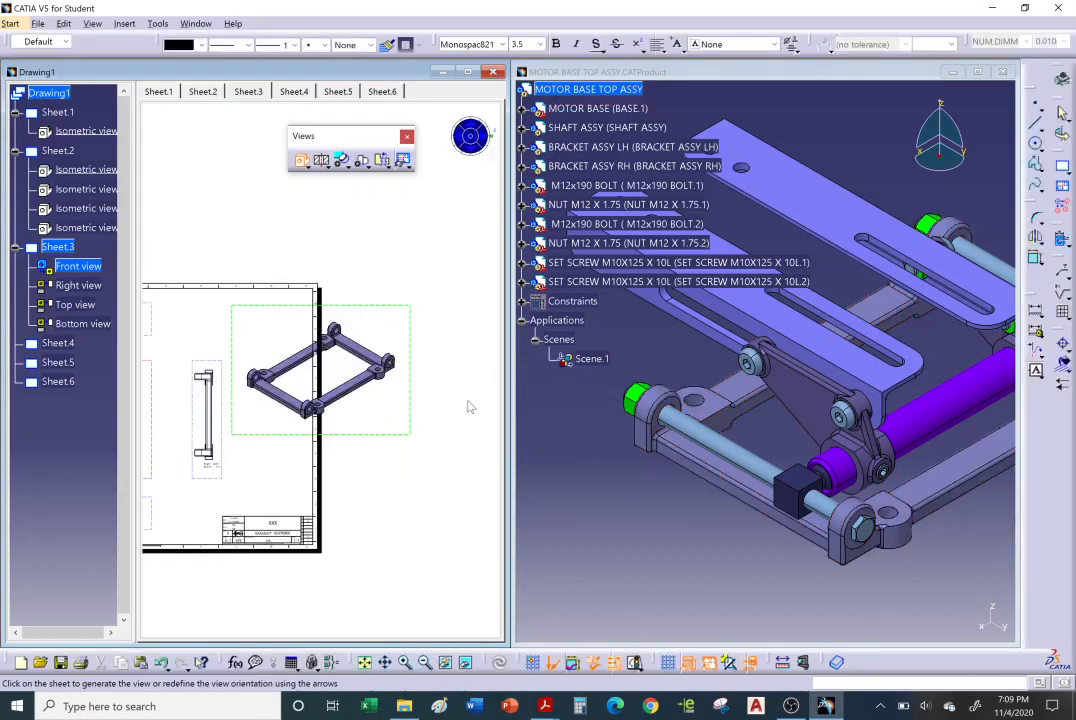
click(376, 271)
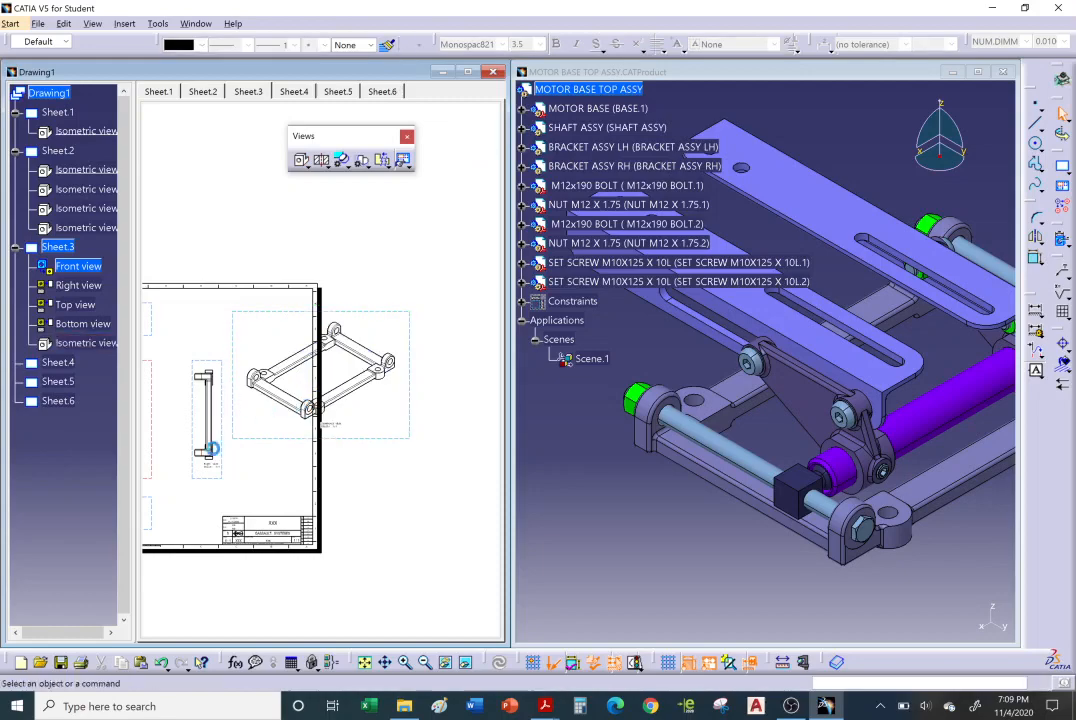
- Shift the front view and its projections left on Sheet.3, and move the isometric view into the free space beside them
mouse_move(218, 467)
middle_down()
mouse_move(310, 447)
mouse_move(343, 456)
mouse_move(400, 445)
middle_up()
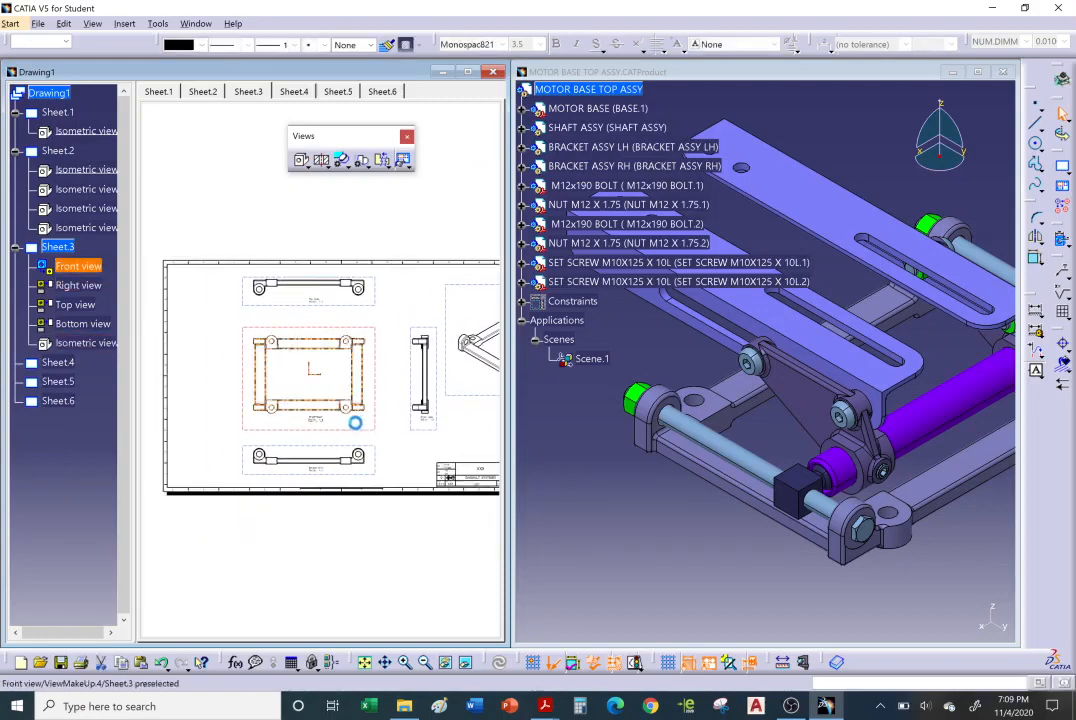
drag(329, 418, 276, 421)
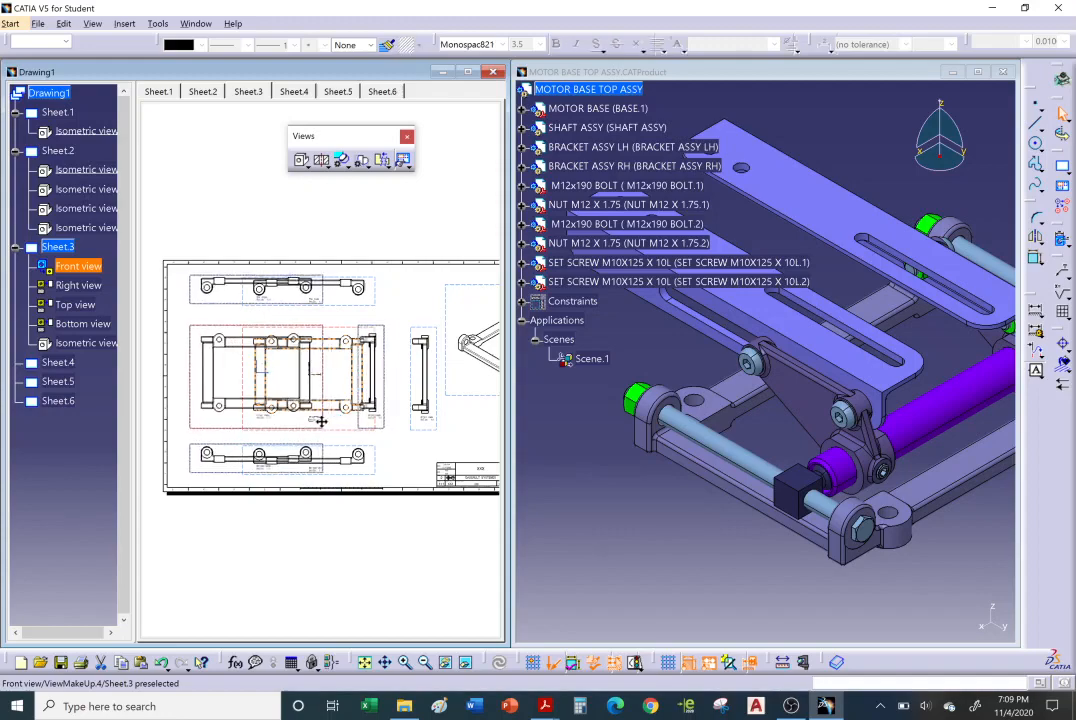
mouse_move(368, 430)
middle_down()
mouse_move(365, 420)
mouse_move(333, 432)
middle_up()
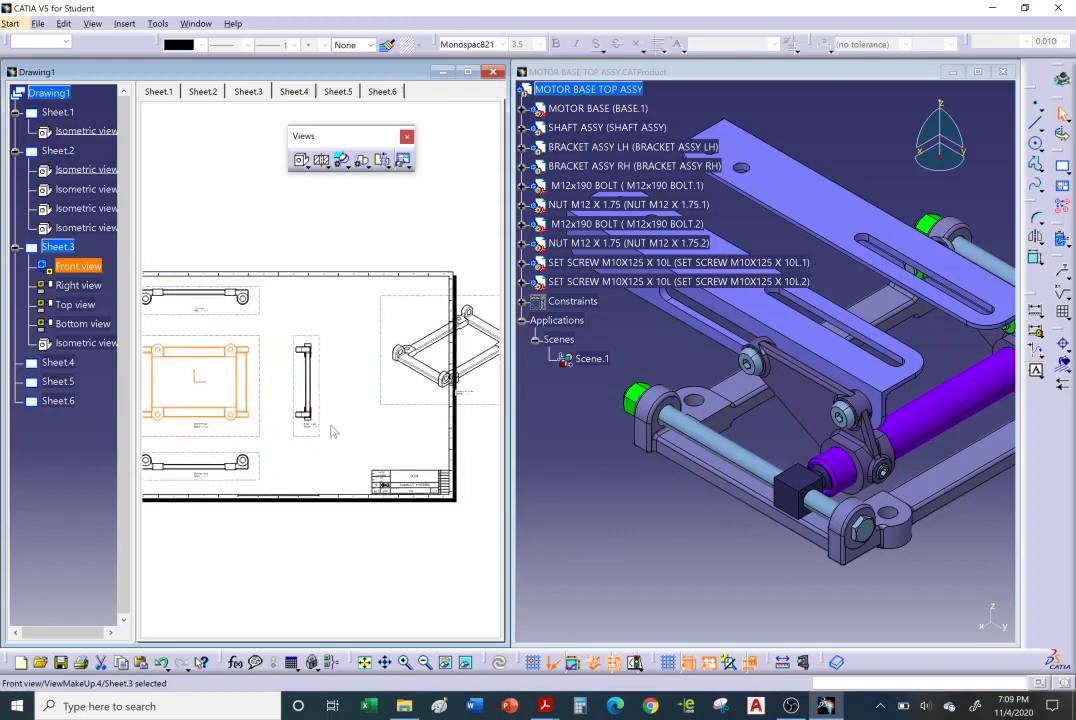
click(380, 415)
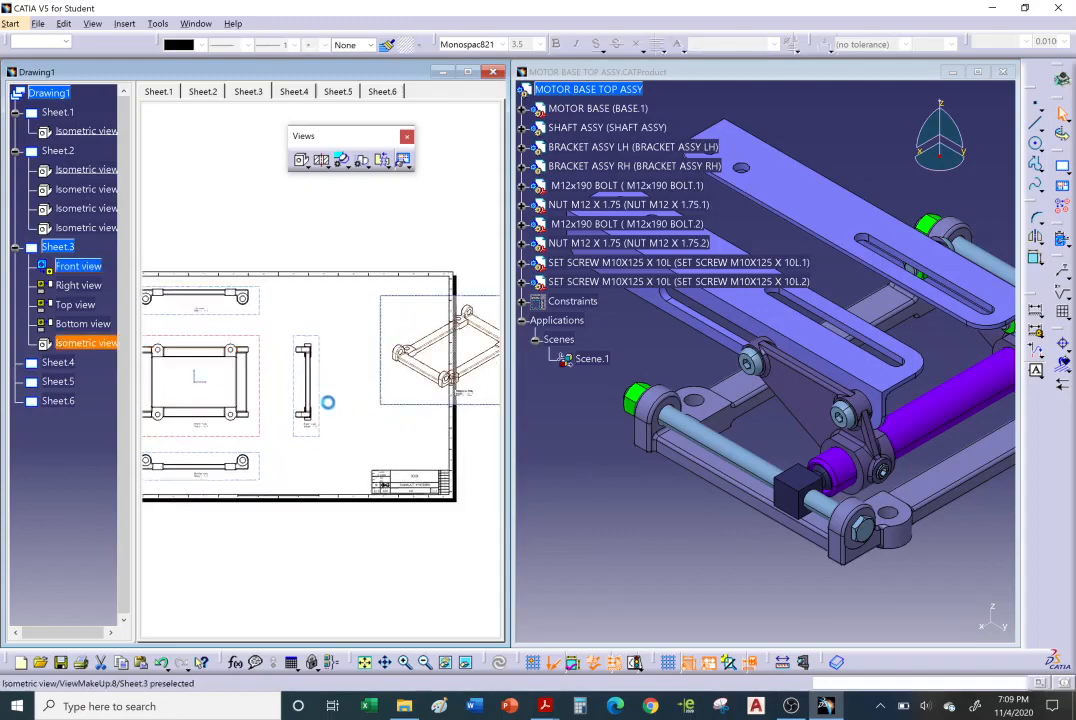
drag(453, 391, 385, 388)
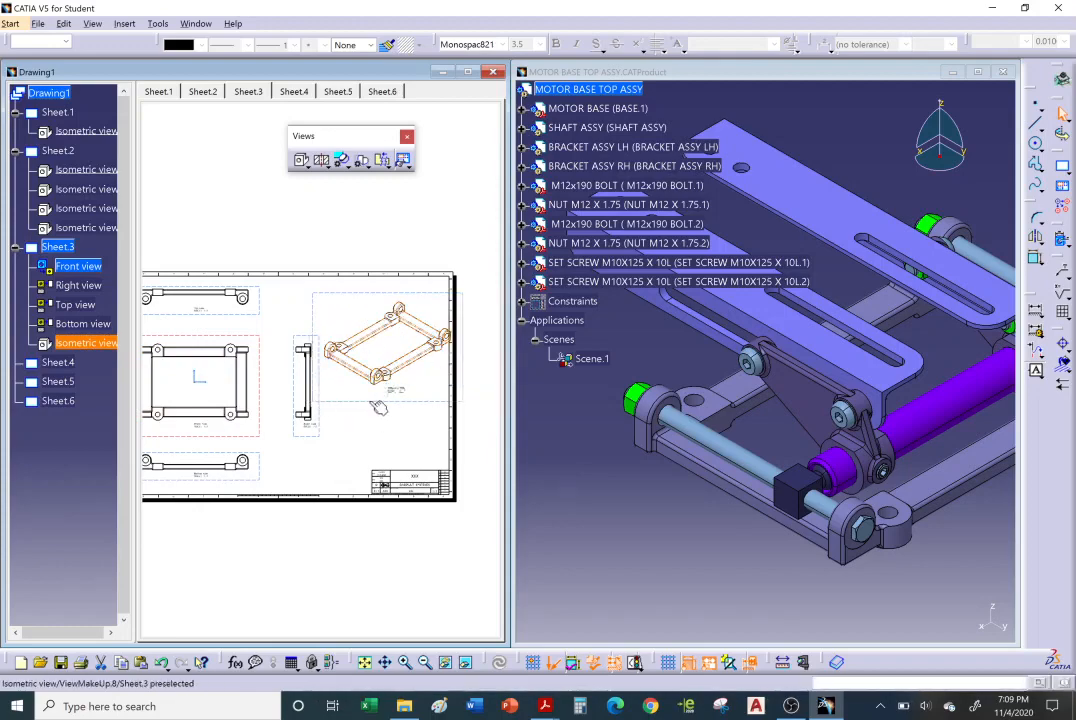
- Set the scale of the Sheet.3 isometric view to 0.5
right_click(372, 410)
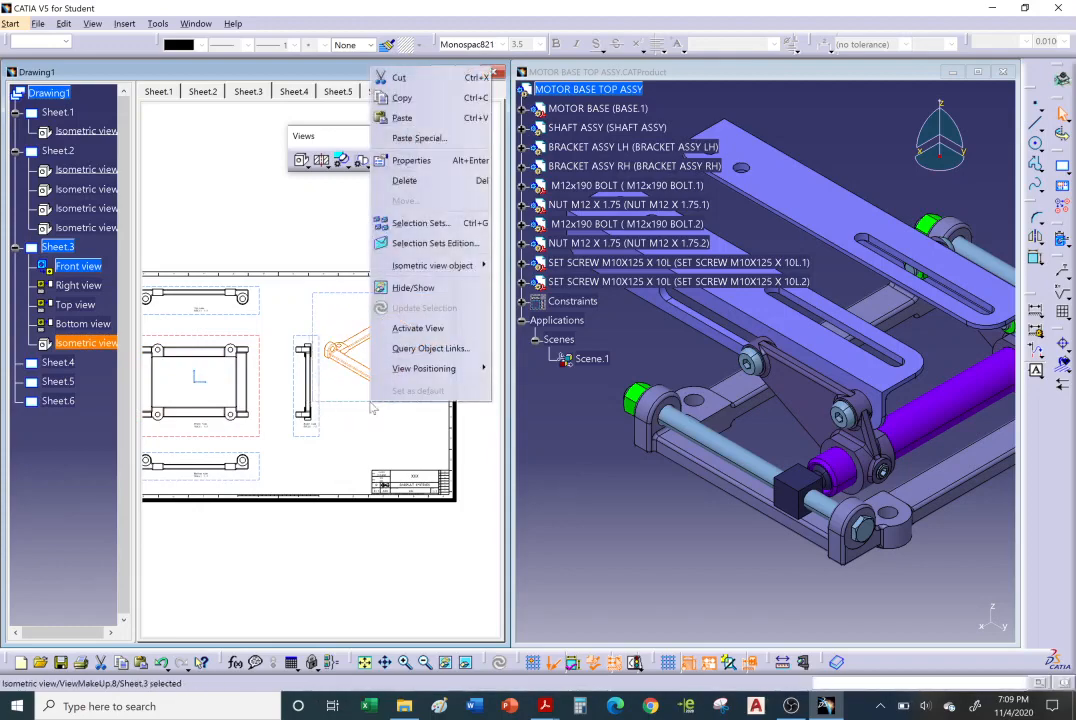
click(405, 161)
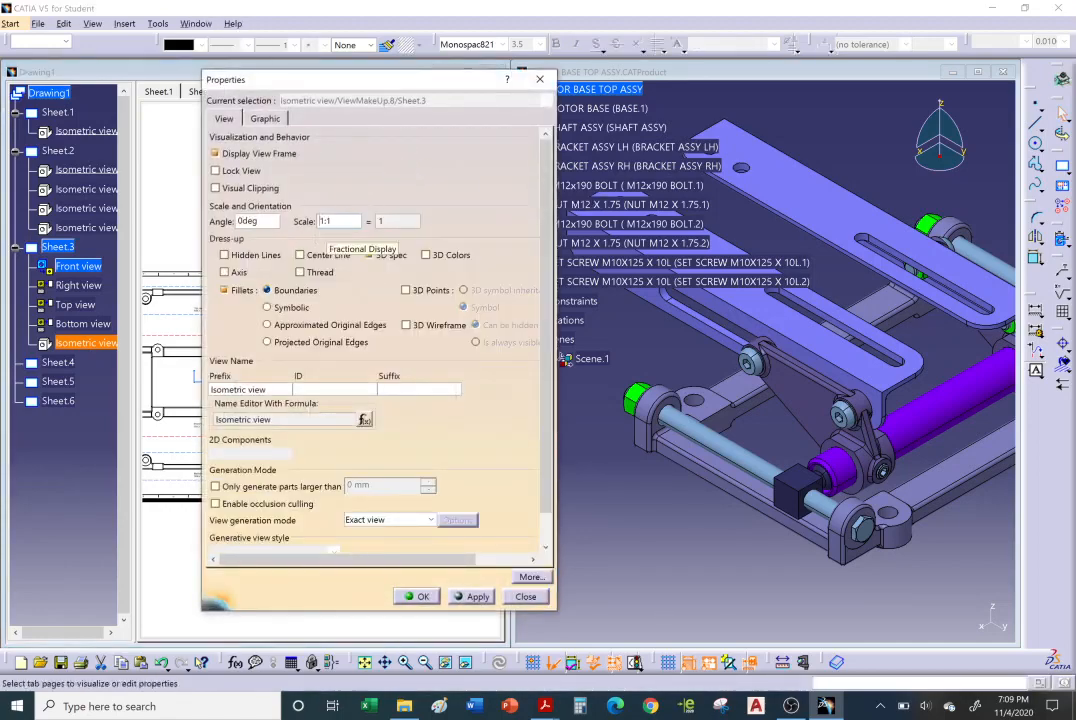
double_click(326, 221)
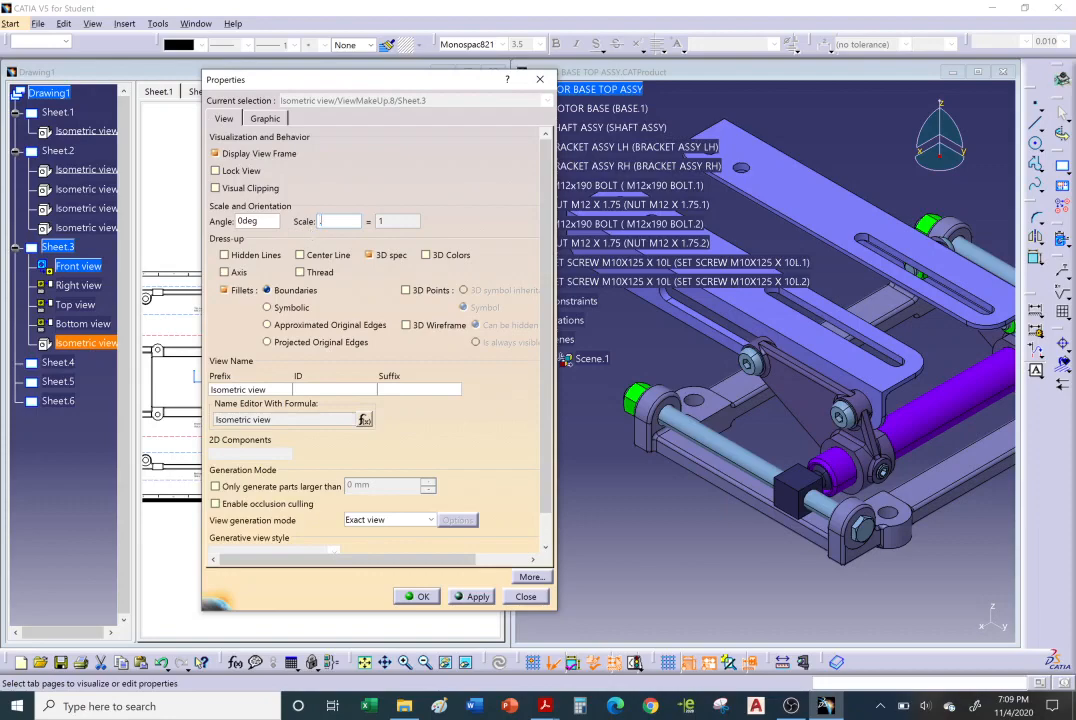
text(.5)
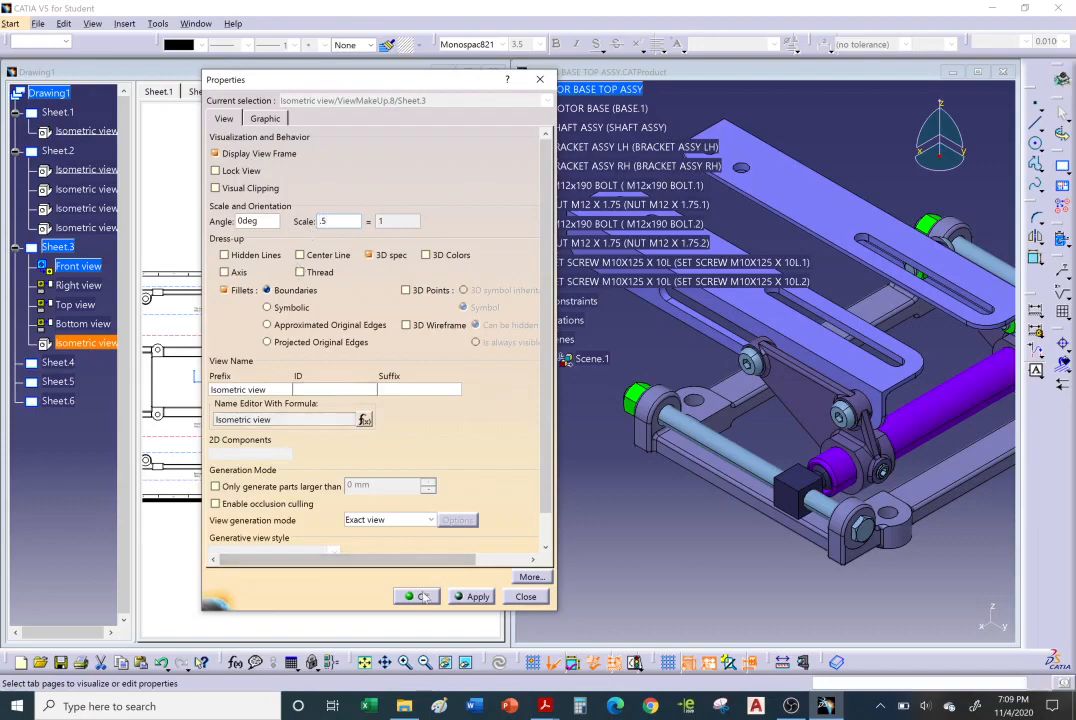
key(Return)
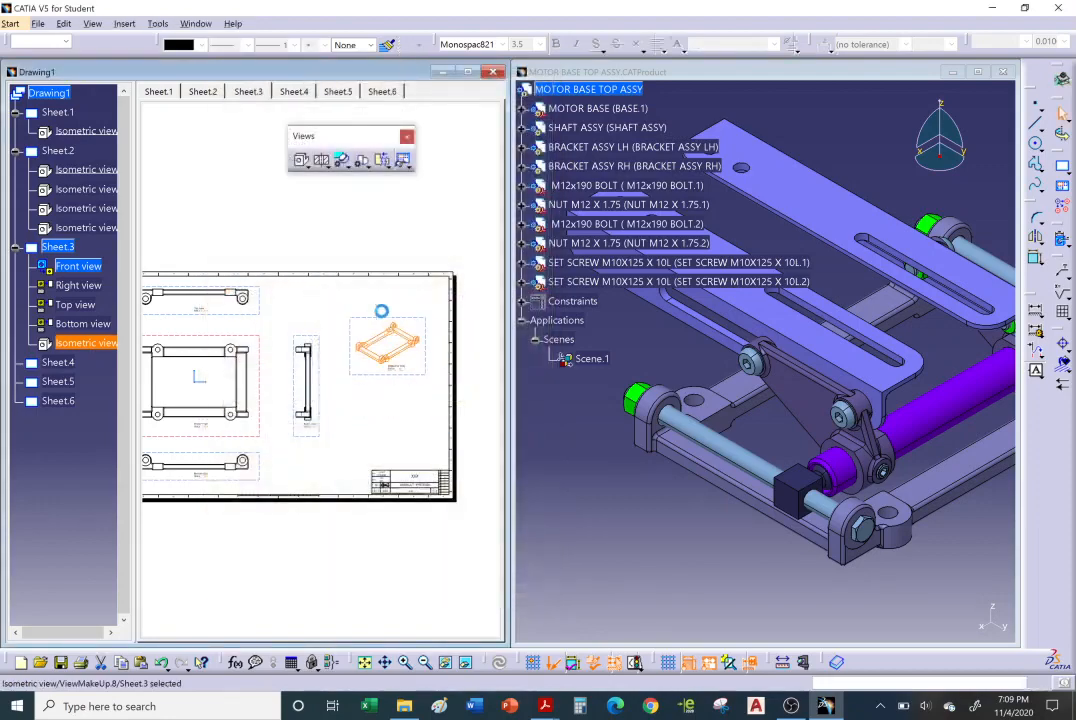
- Move the reduced isometric view into the upper-right corner of the Sheet.3 drawing frame and deselect it
drag(425, 375, 438, 350)
mouse_move(371, 410)
middle_down()
mouse_move(411, 399)
mouse_move(437, 343)
middle_up()
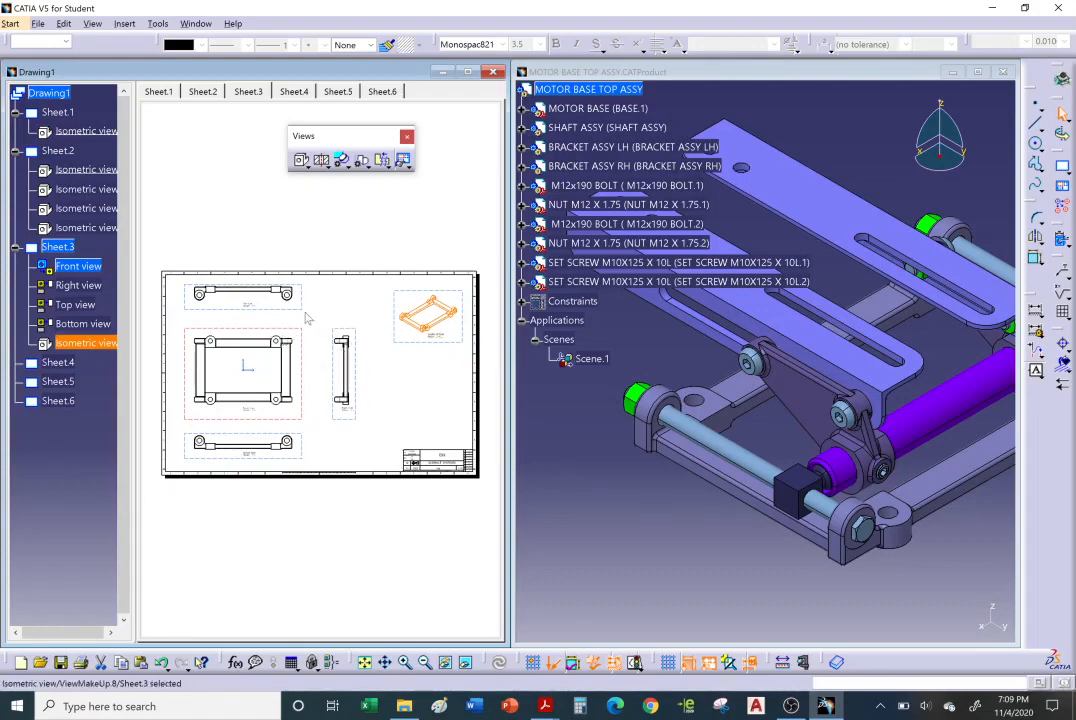
click(433, 345)
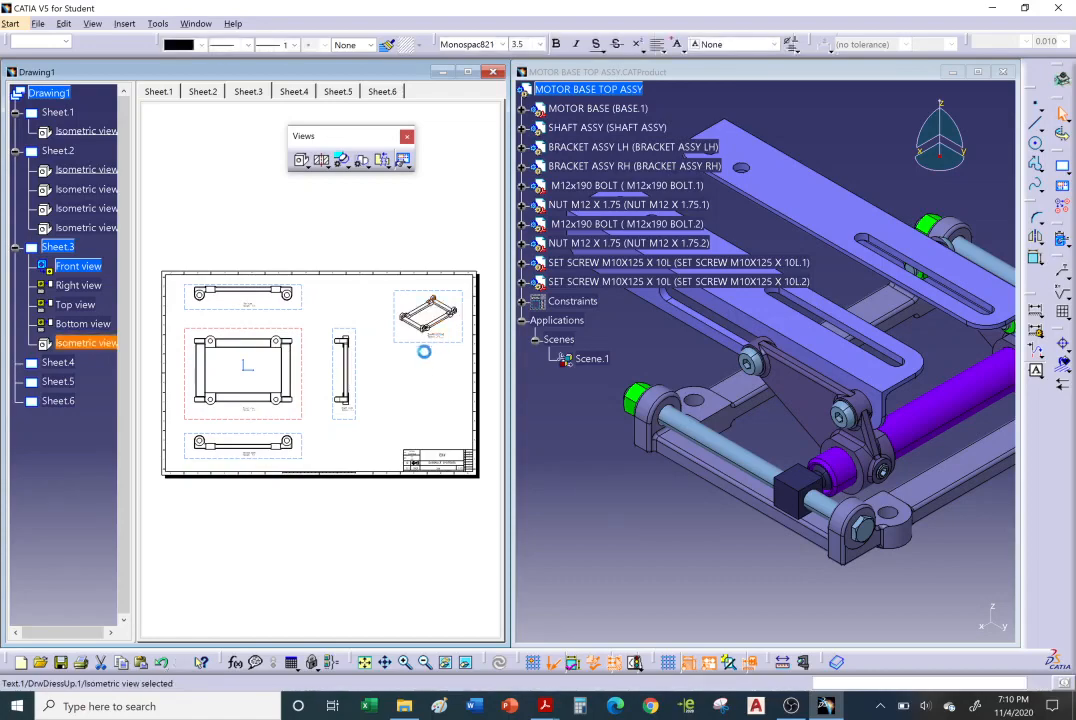
click(414, 382)
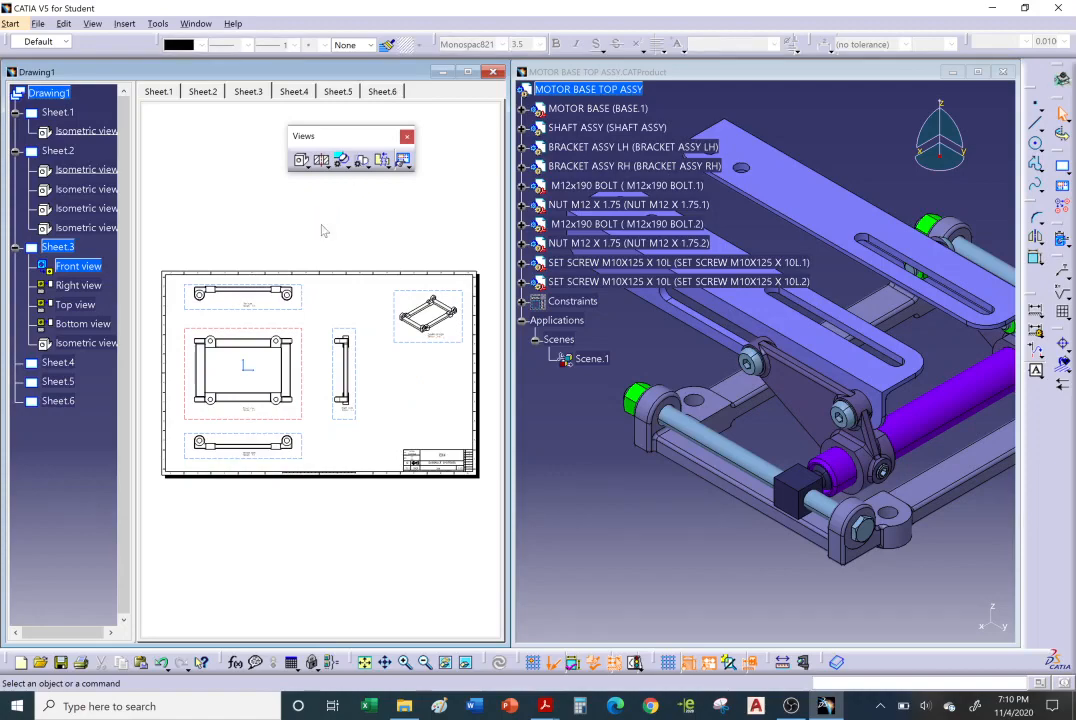
- Make Sheet.4 the active drawing sheet
click(57, 362)
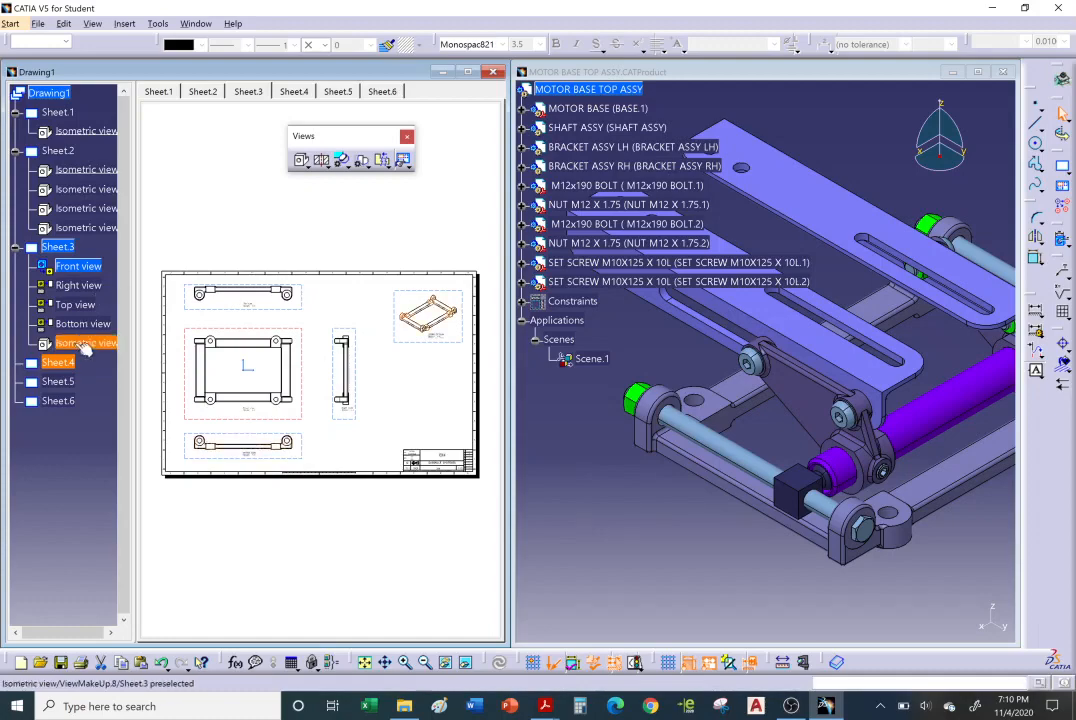
double_click(57, 362)
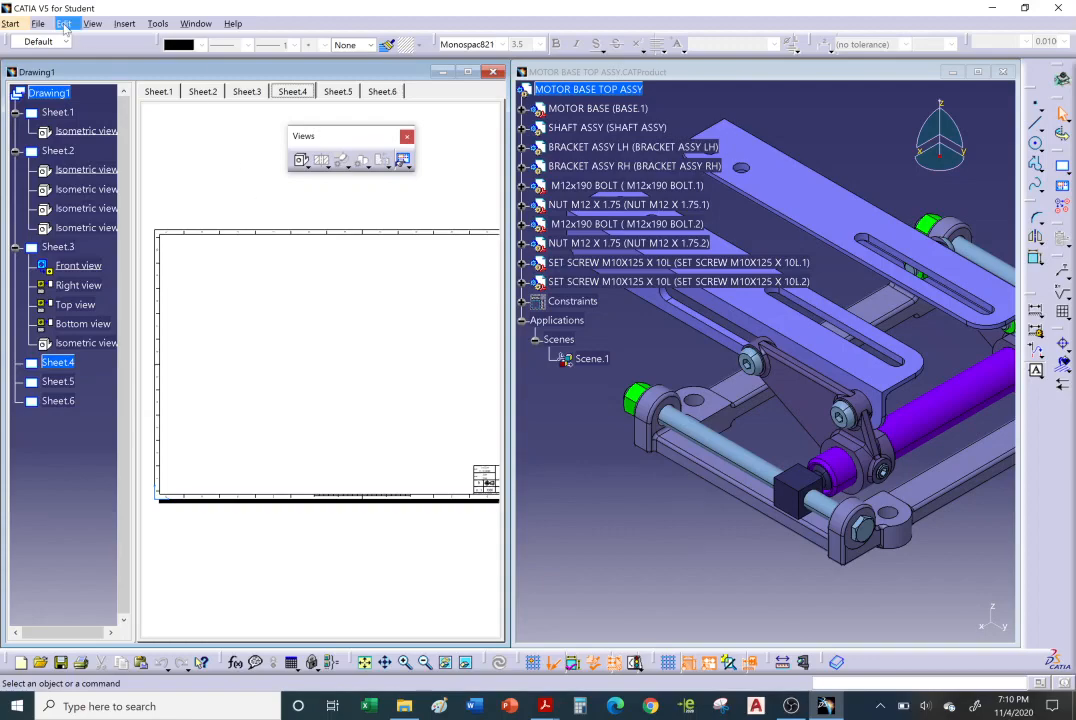
click(64, 24)
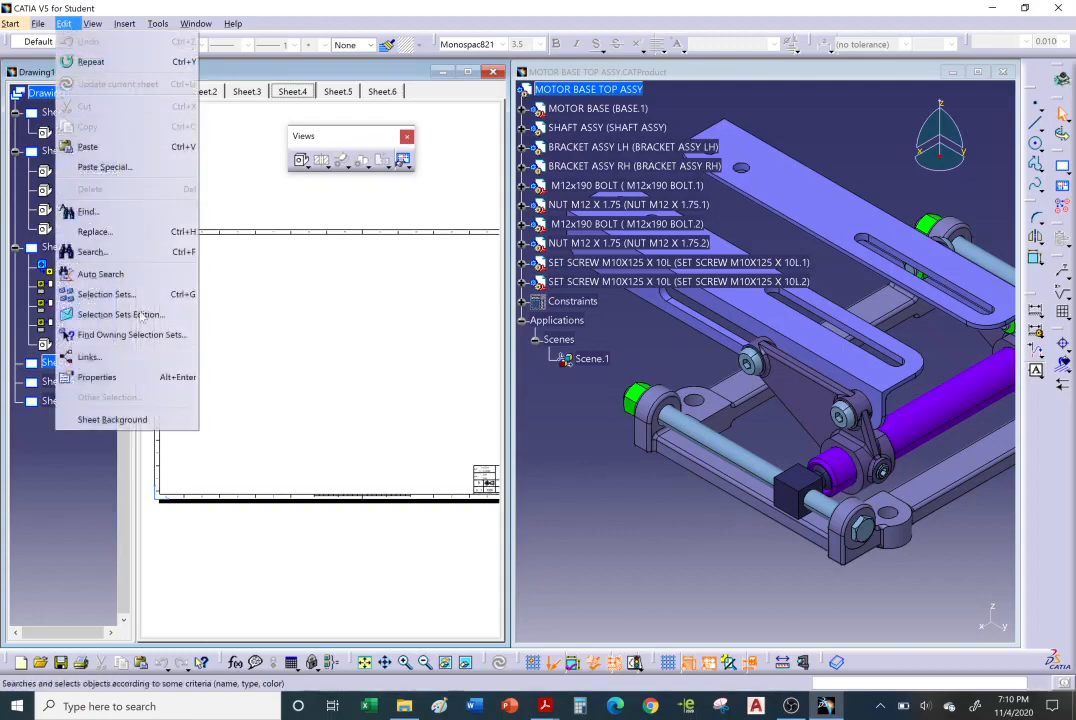
click(300, 355)
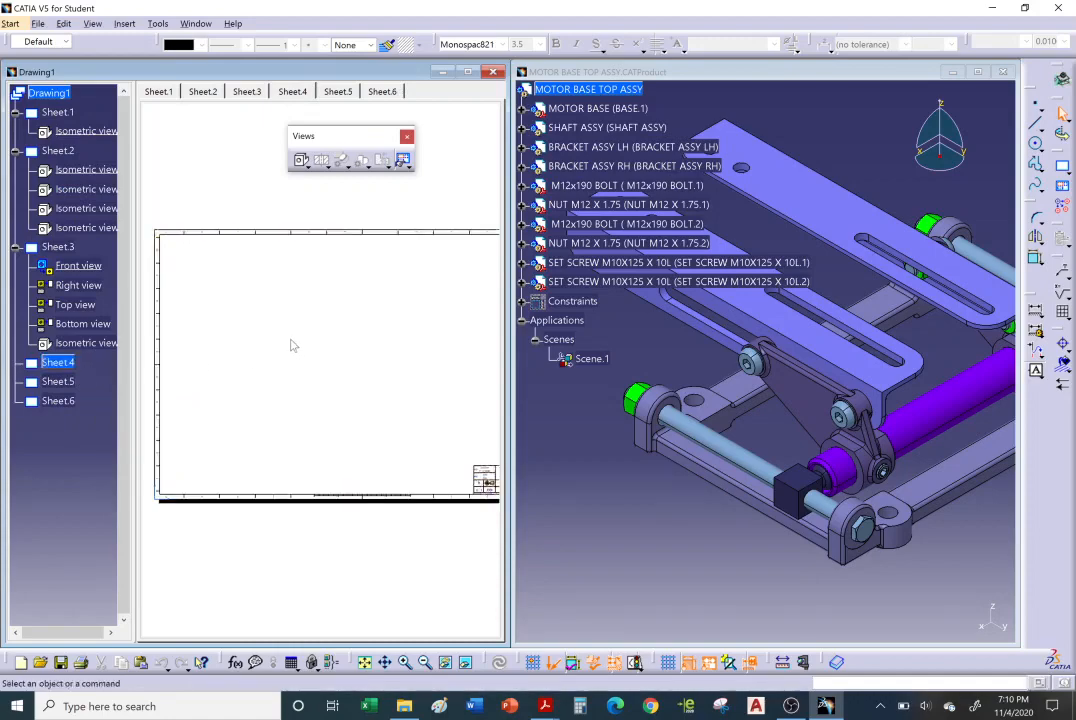
- Generate an isometric view of BRACKET LH from BRACKET ASSY LH on Sheet.4 and move it toward the sheet's upper right
click(307, 169)
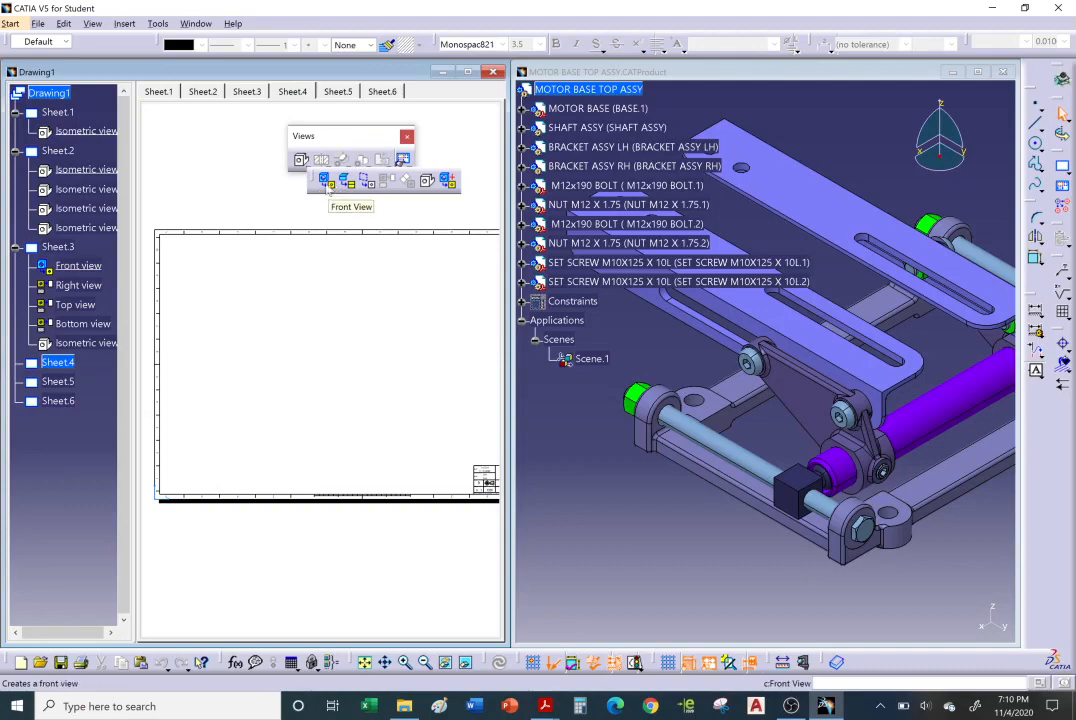
click(426, 181)
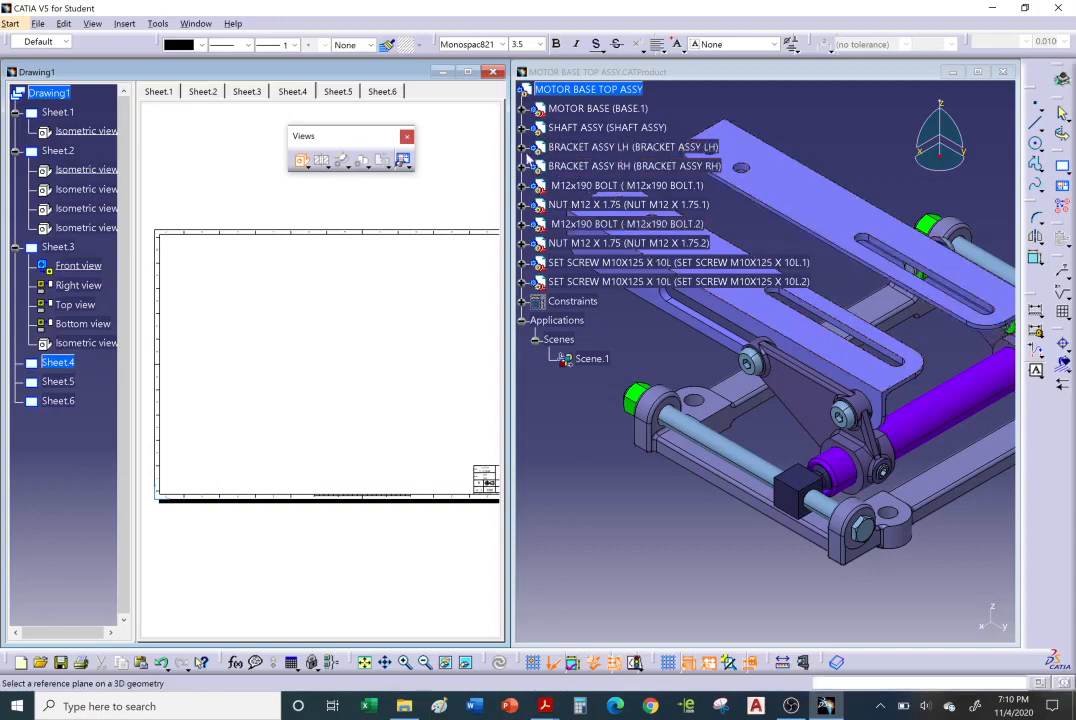
click(521, 147)
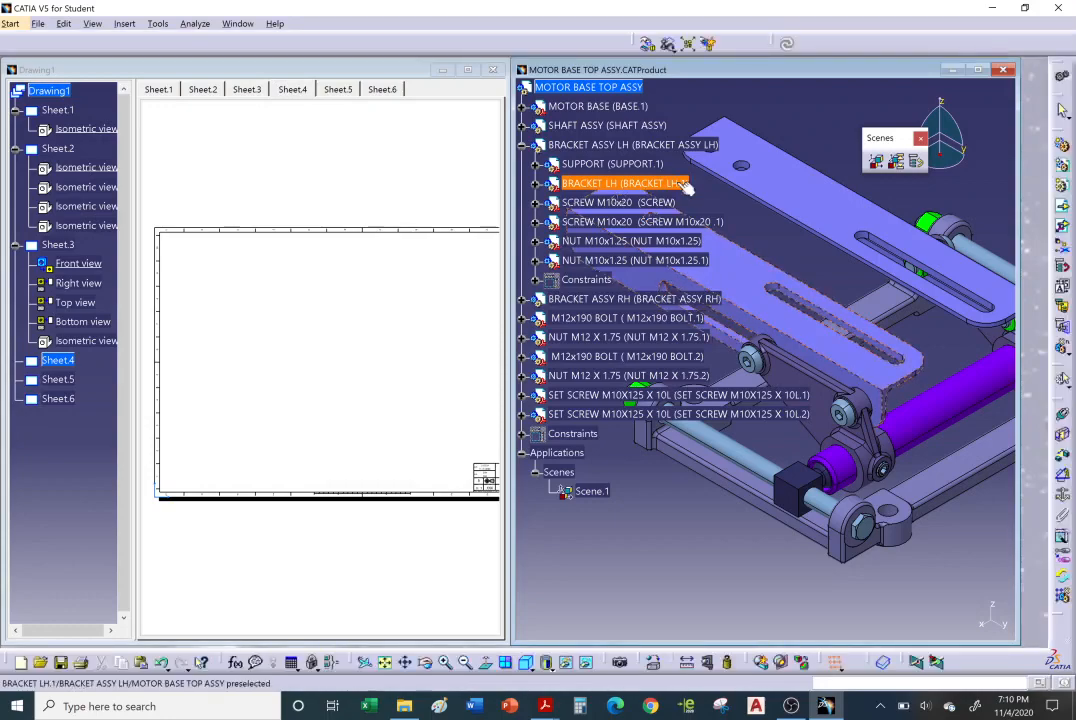
click(775, 221)
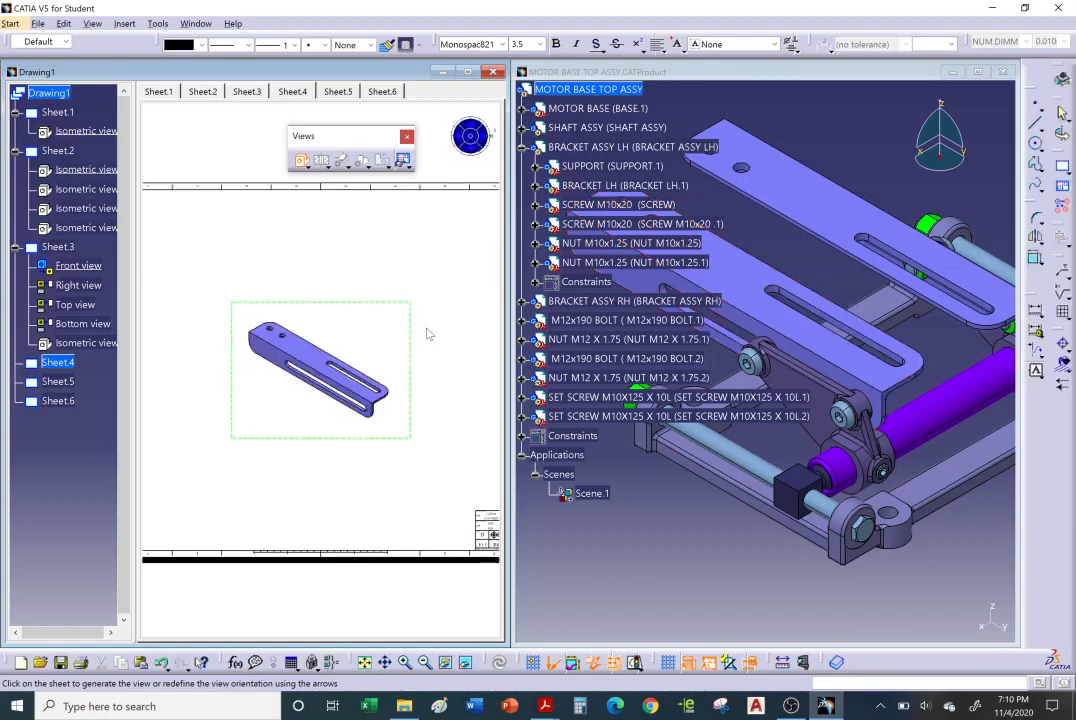
click(427, 334)
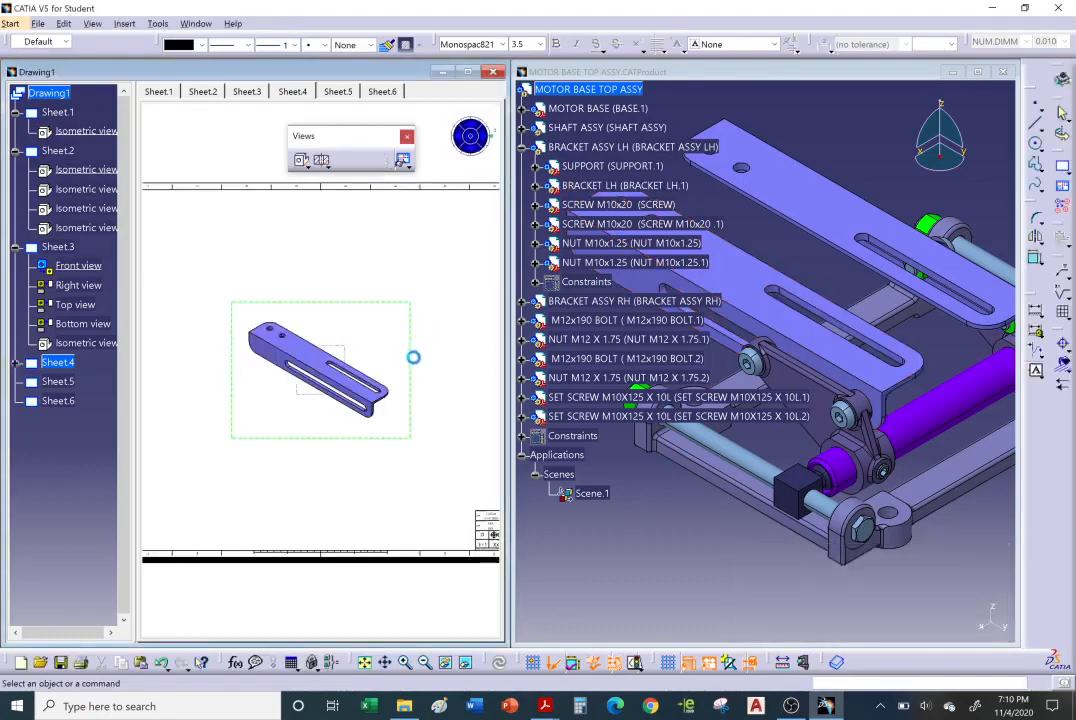
drag(406, 359, 486, 270)
click(413, 388)
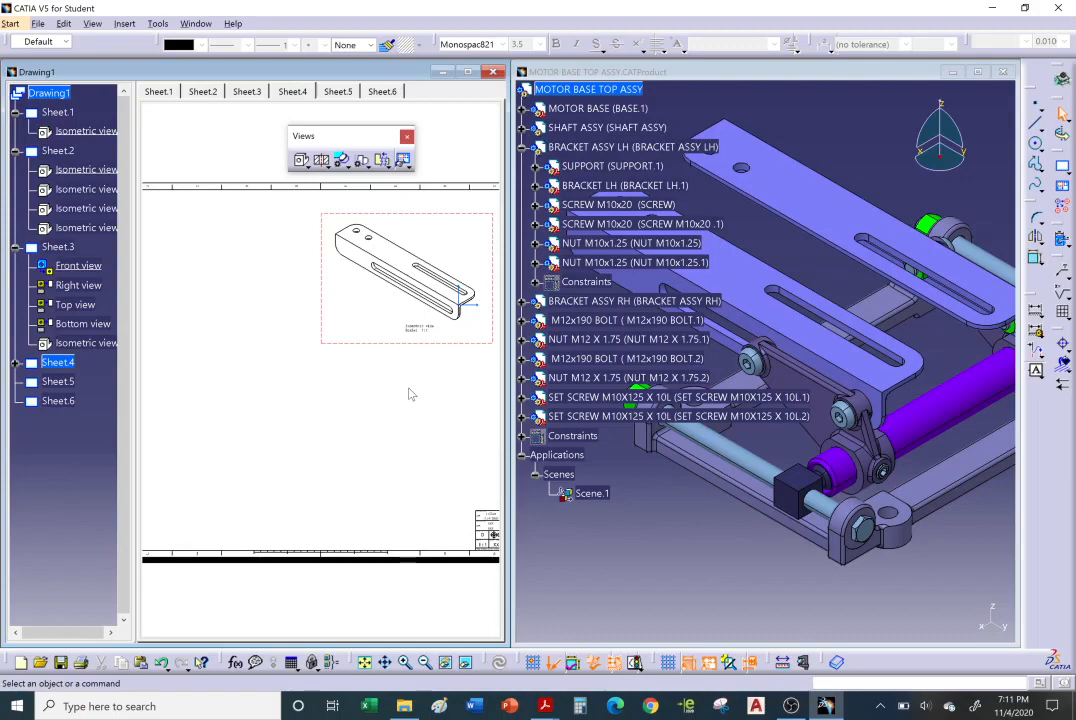
- Start a front view of BRACKET LH on Sheet.4, using its slotted flange face as the reference plane
click(304, 168)
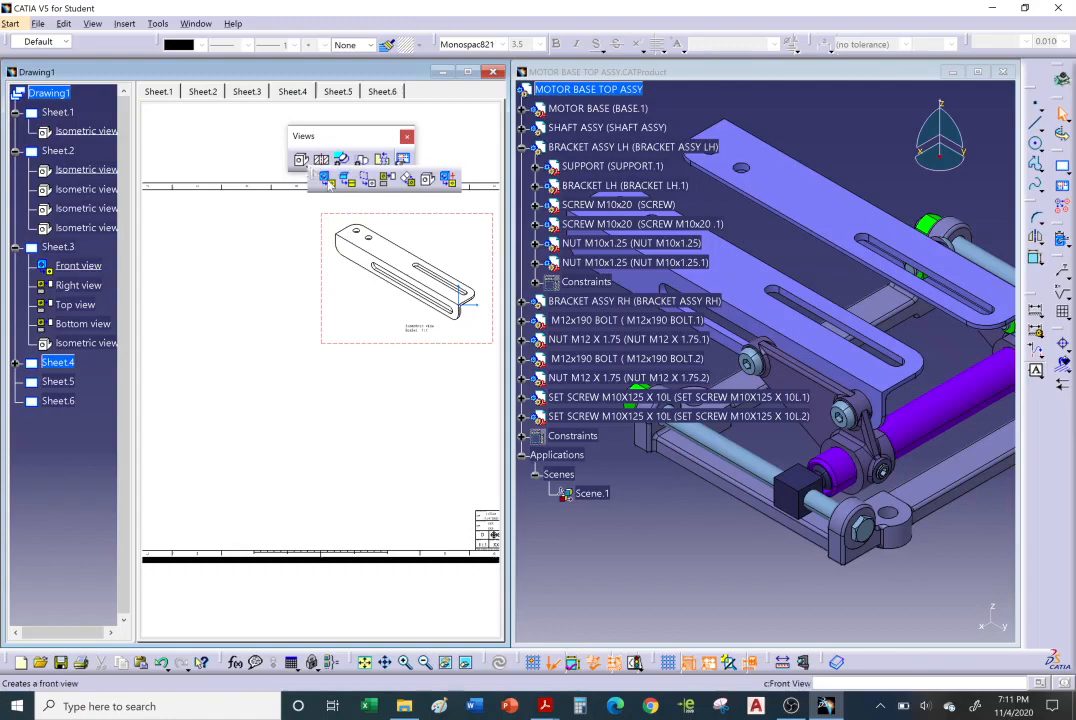
click(328, 182)
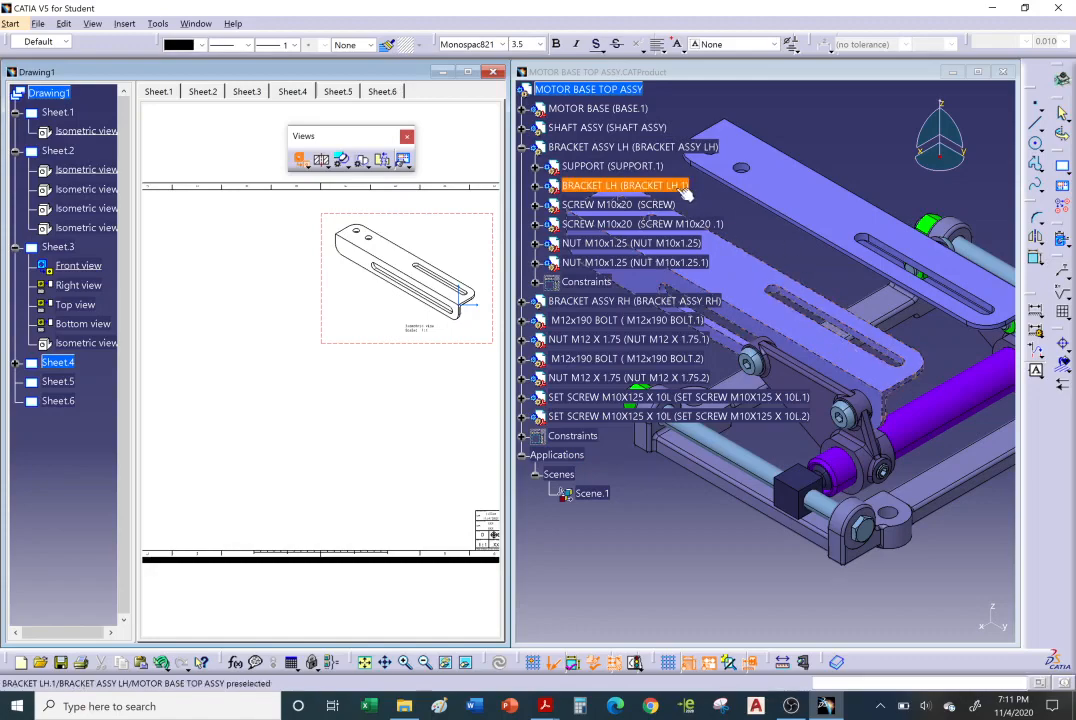
click(684, 187)
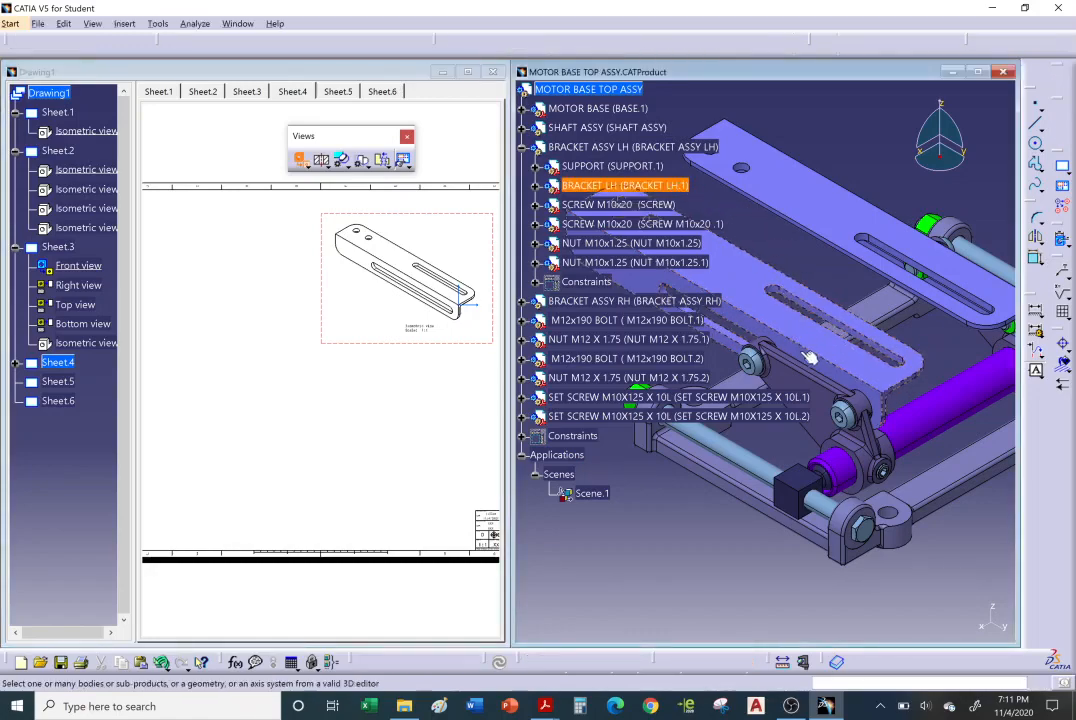
click(814, 363)
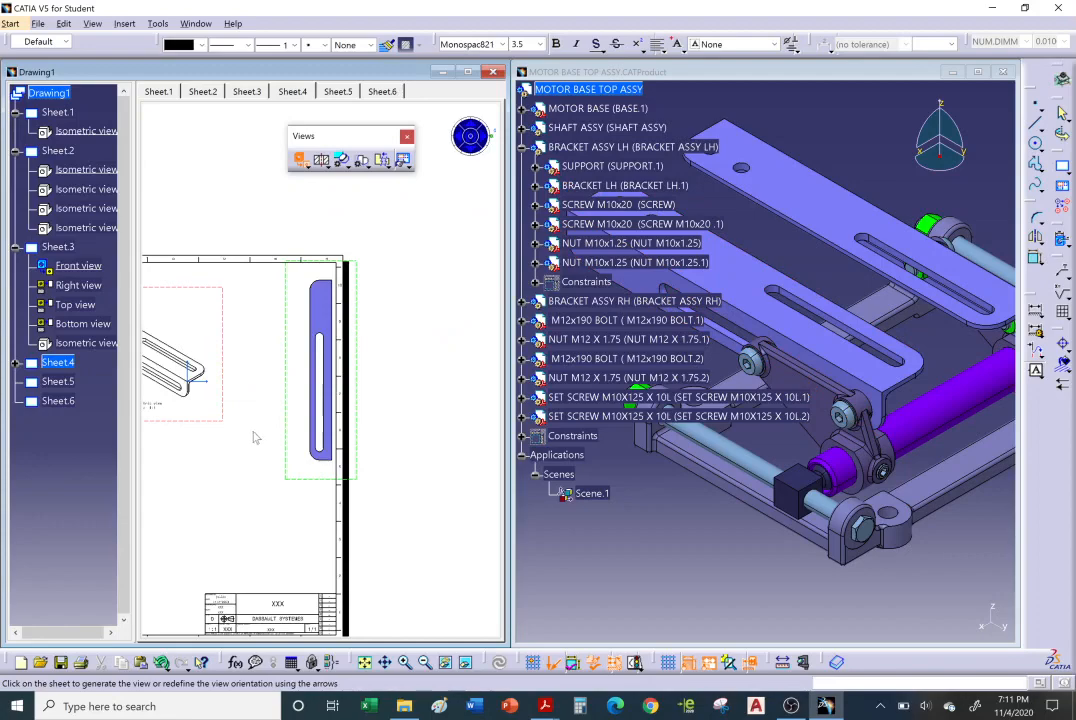
mouse_move(256, 437)
middle_down()
mouse_move(300, 425)
mouse_move(312, 433)
middle_up()
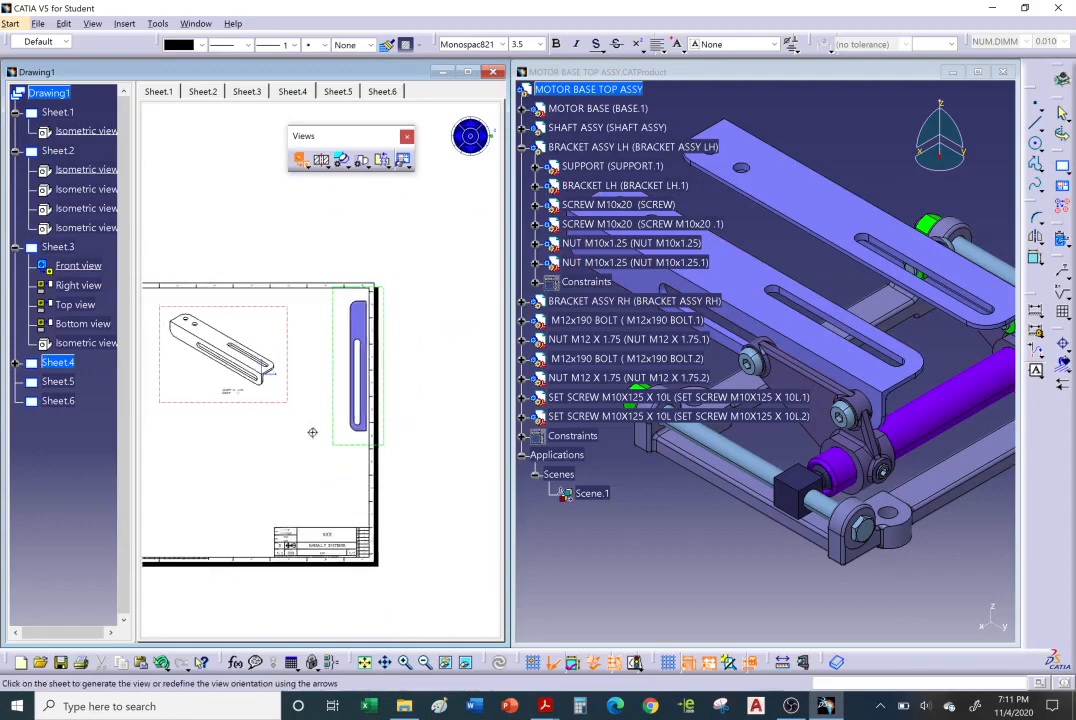
- Reorient the front view preview so BRACKET LH lies horizontally, with its slot on the left and two holes on the right
click(472, 157)
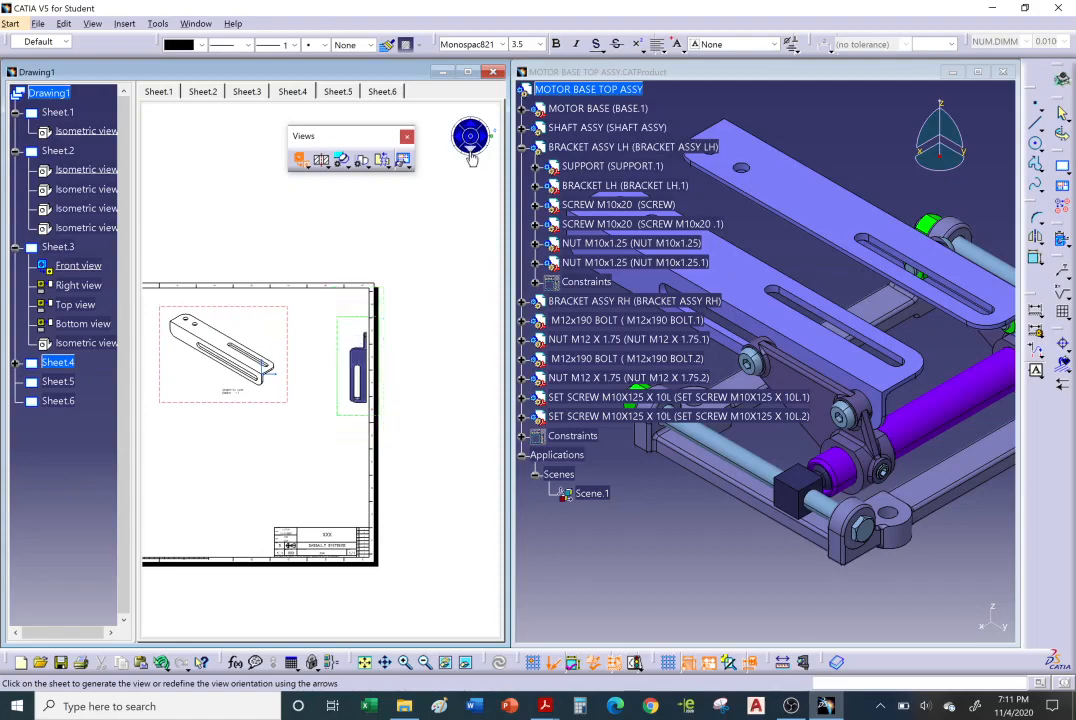
click(460, 144)
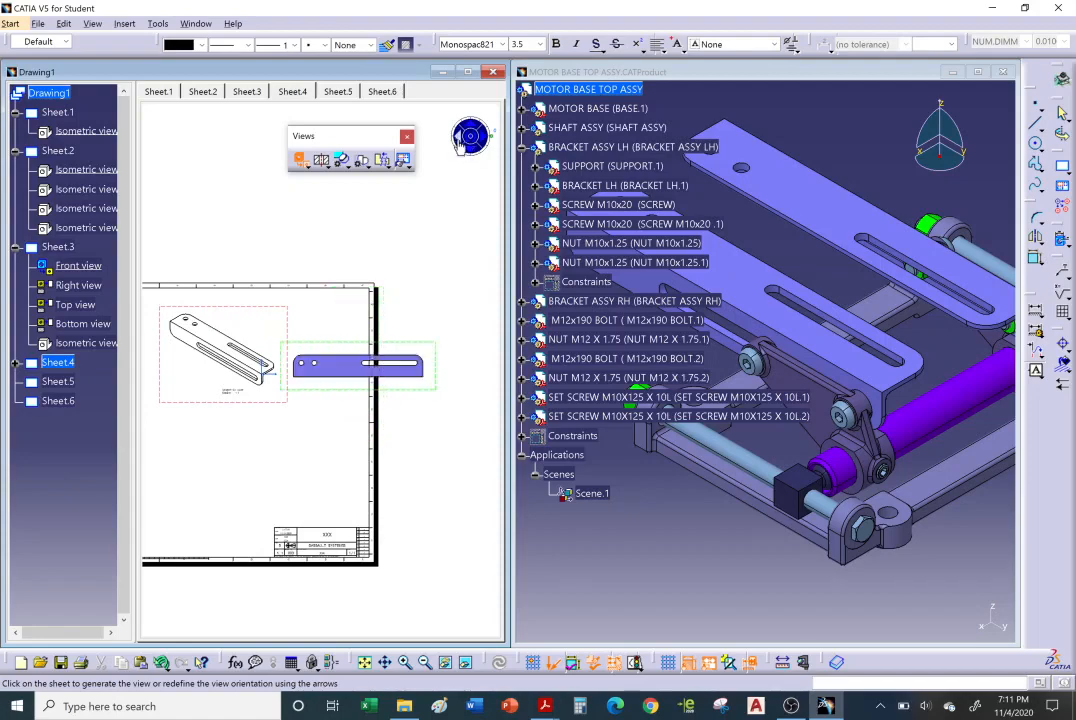
click(476, 146)
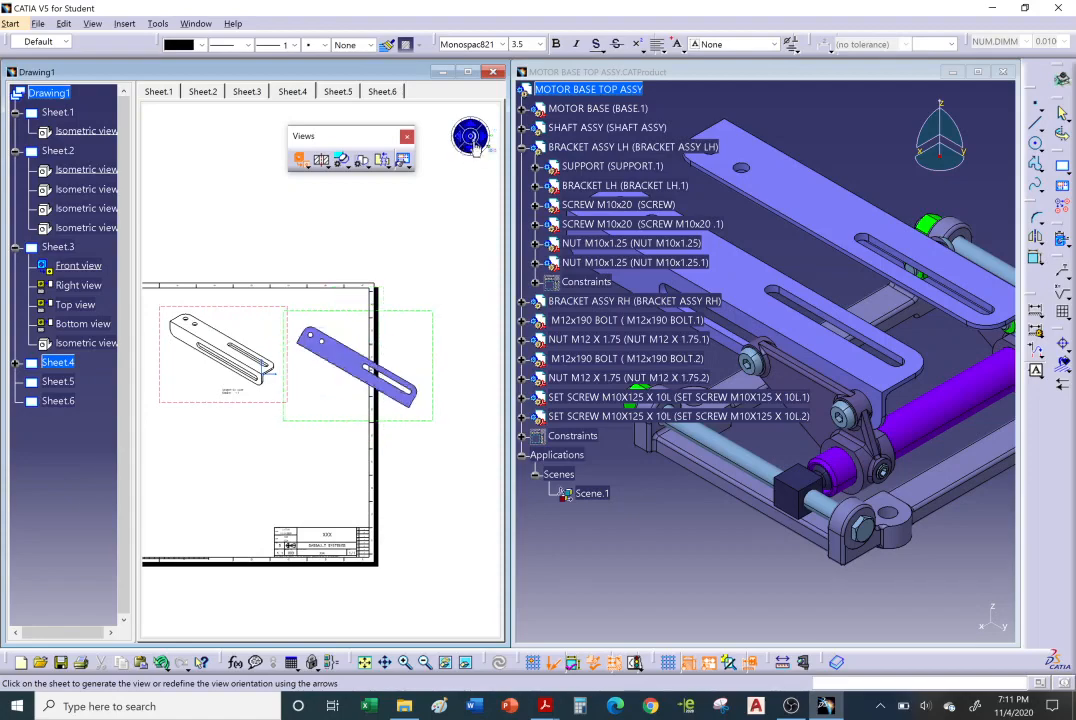
click(476, 146)
click(476, 146)
click(476, 146)
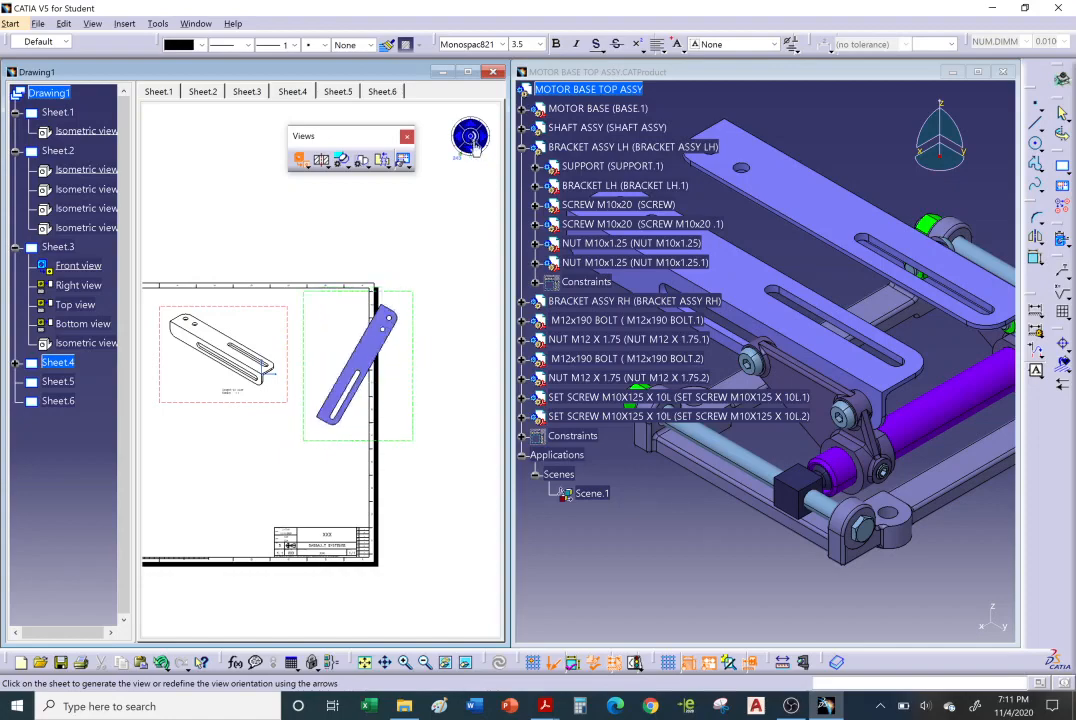
click(476, 146)
click(476, 146)
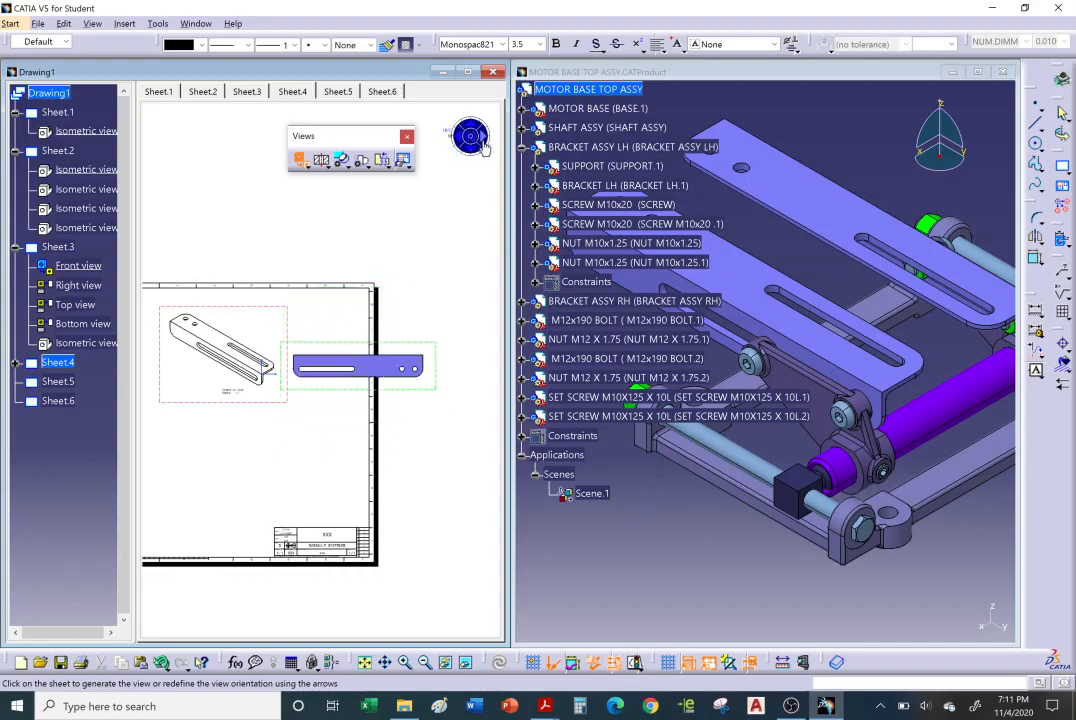
click(482, 145)
click(484, 146)
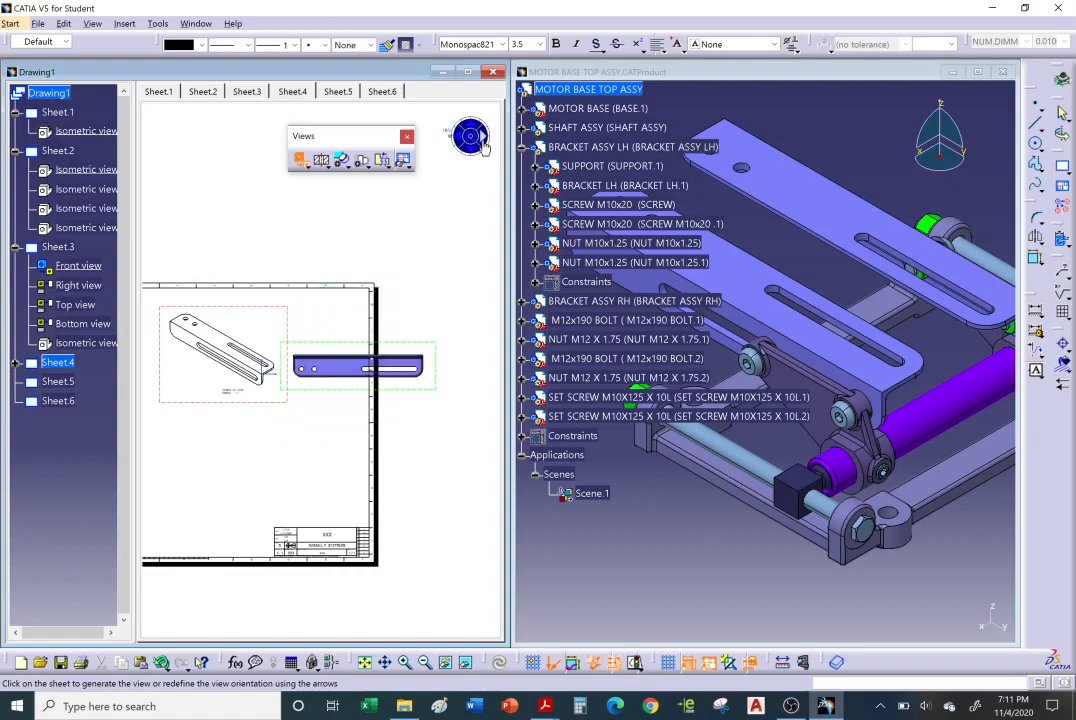
click(464, 146)
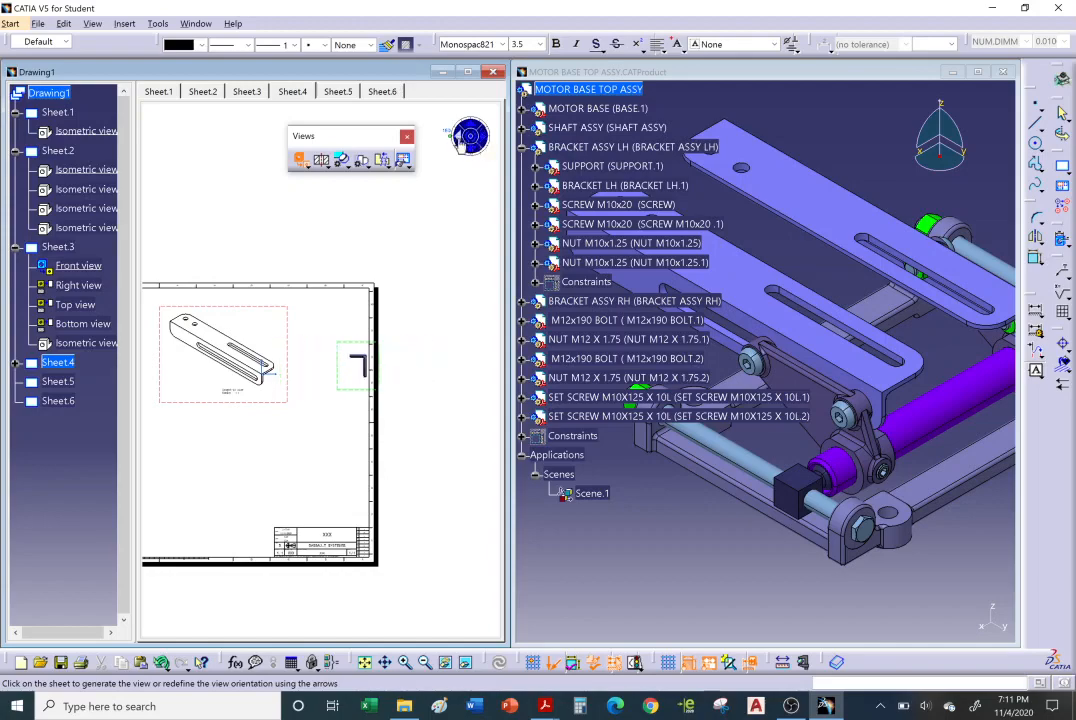
click(462, 145)
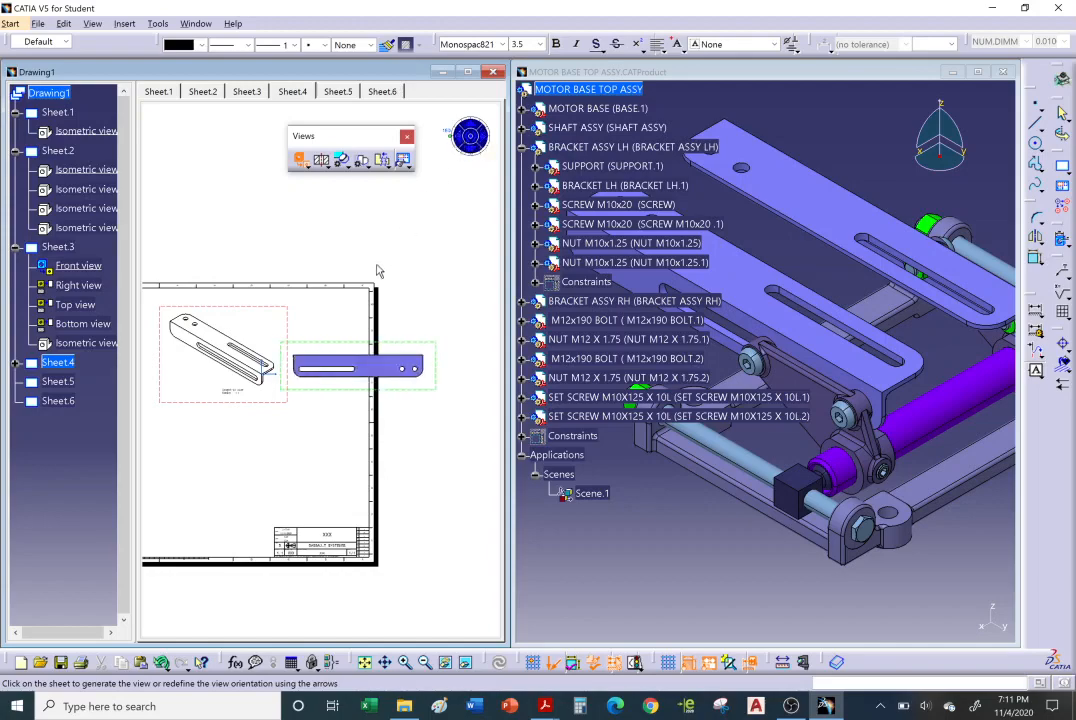
- Generate the front view of BRACKET LH and move it to the lower-left area of the Sheet.4 frame
click(433, 460)
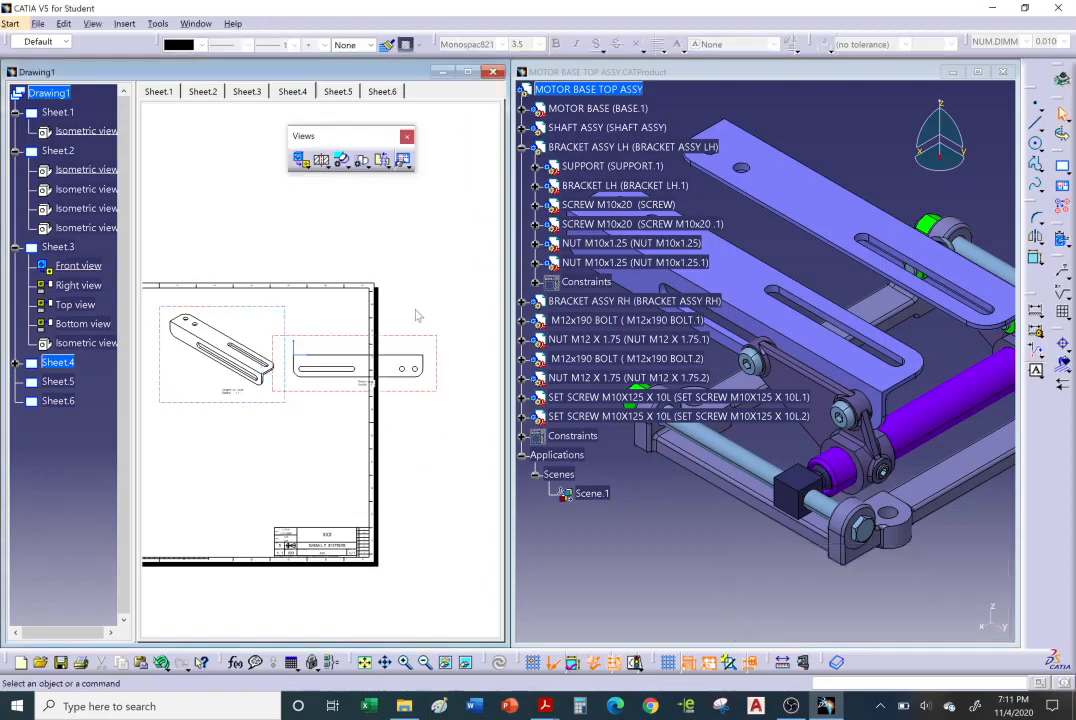
mouse_move(418, 316)
middle_down()
mouse_move(403, 307)
mouse_move(406, 373)
middle_up()
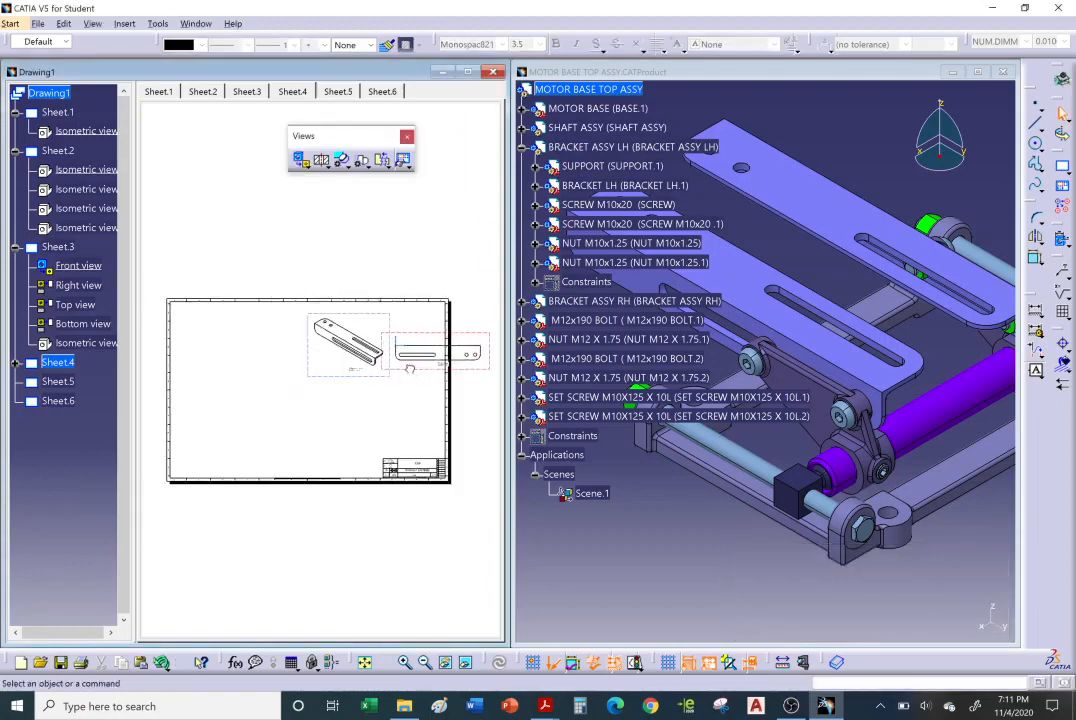
drag(414, 370, 232, 442)
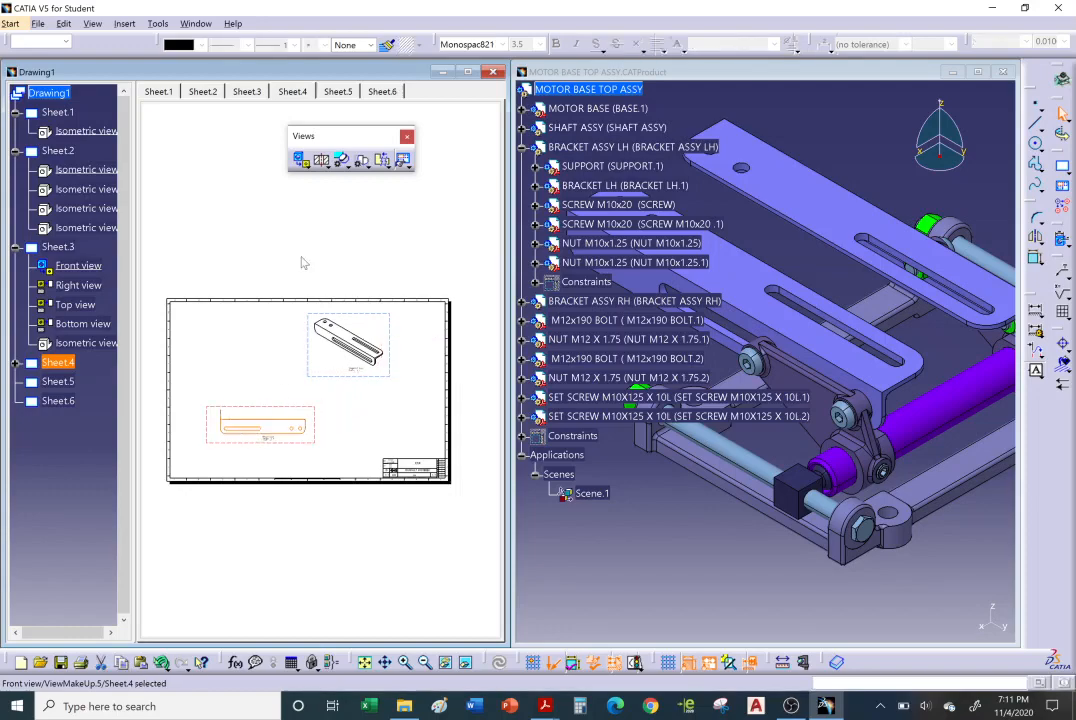
- Project a top view above the BRACKET LH front view and a side view to its right
click(303, 165)
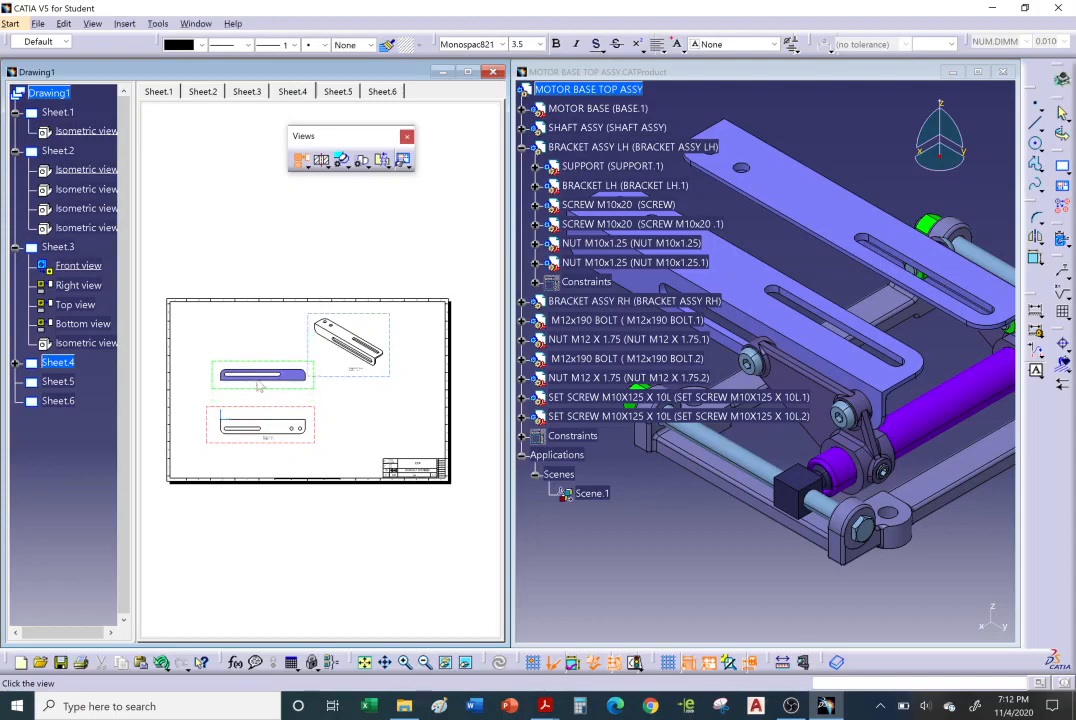
click(258, 386)
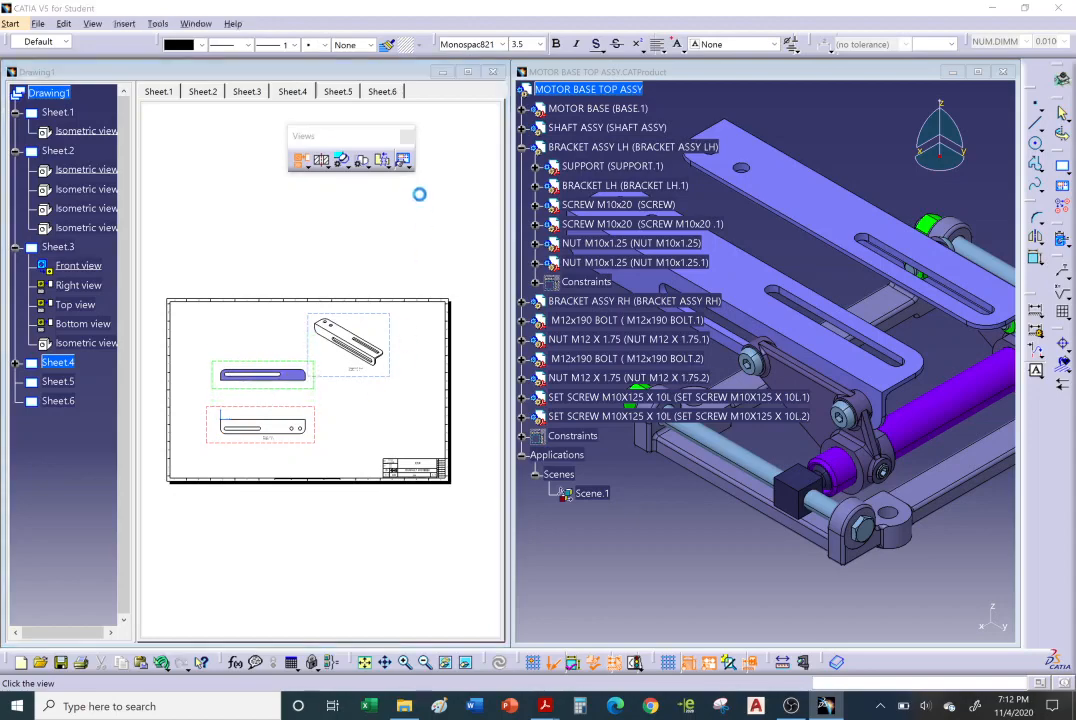
click(300, 160)
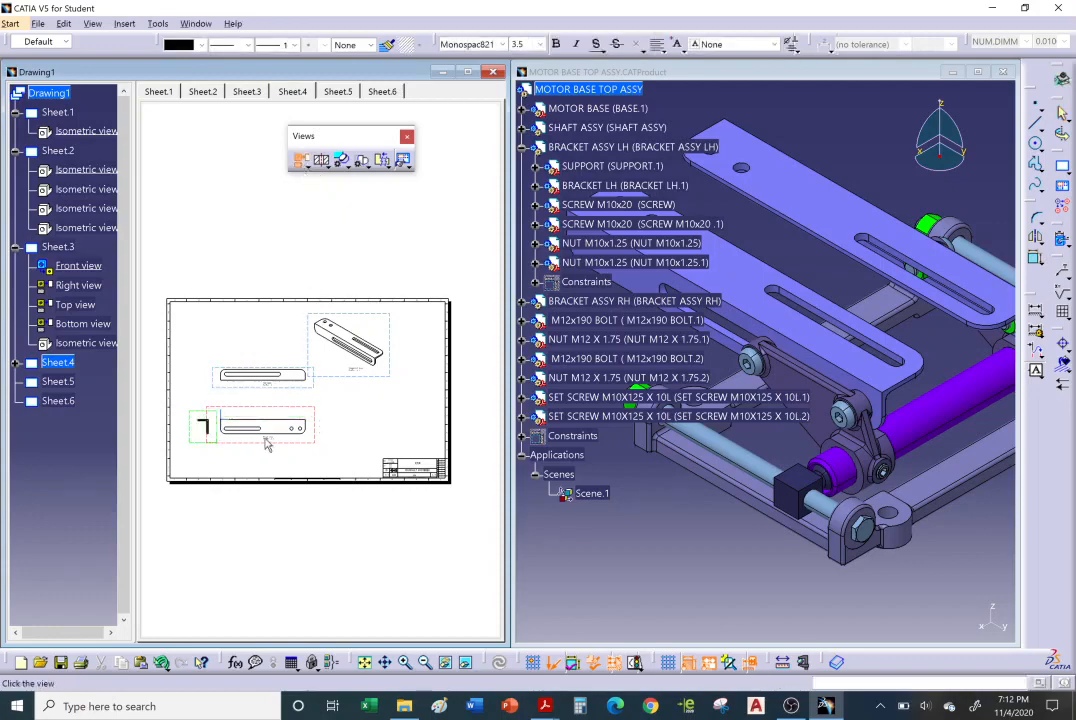
click(361, 430)
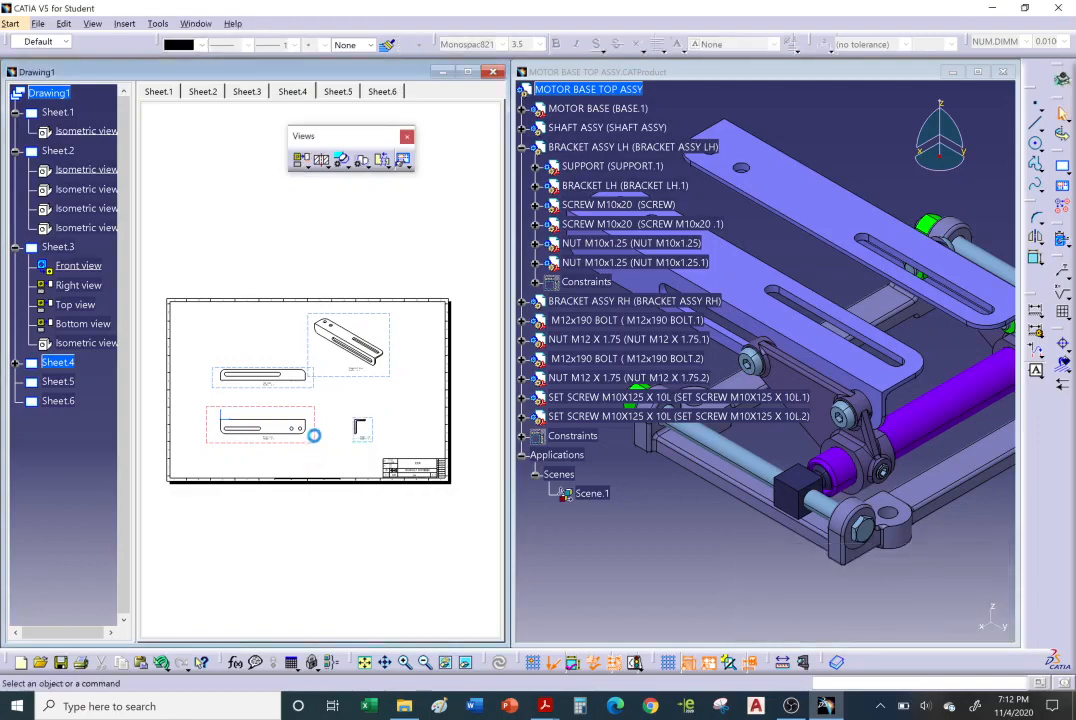
- Make the top view of BRACKET LH the active view on Sheet.4 and deselect it
click(226, 394)
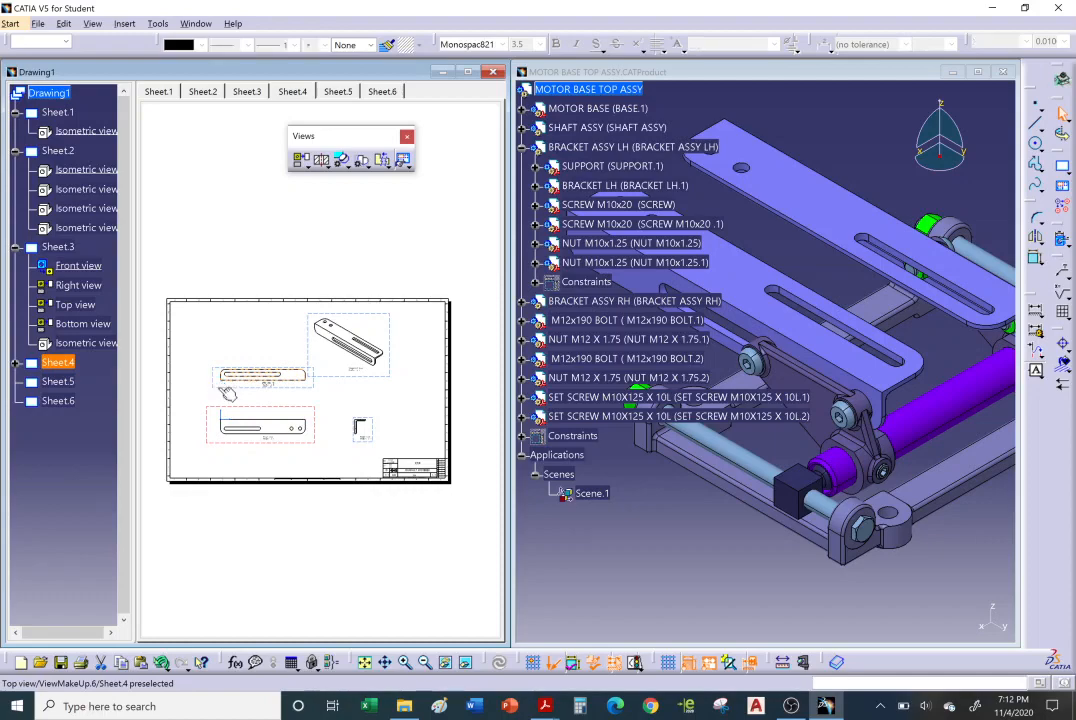
double_click(217, 381)
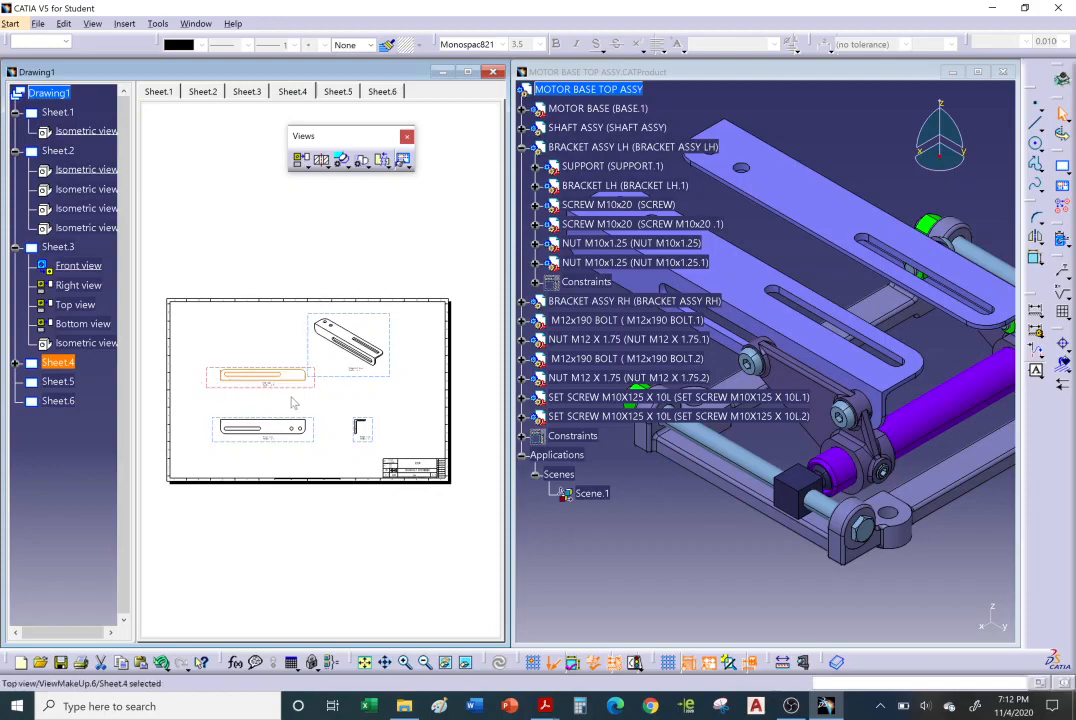
click(316, 394)
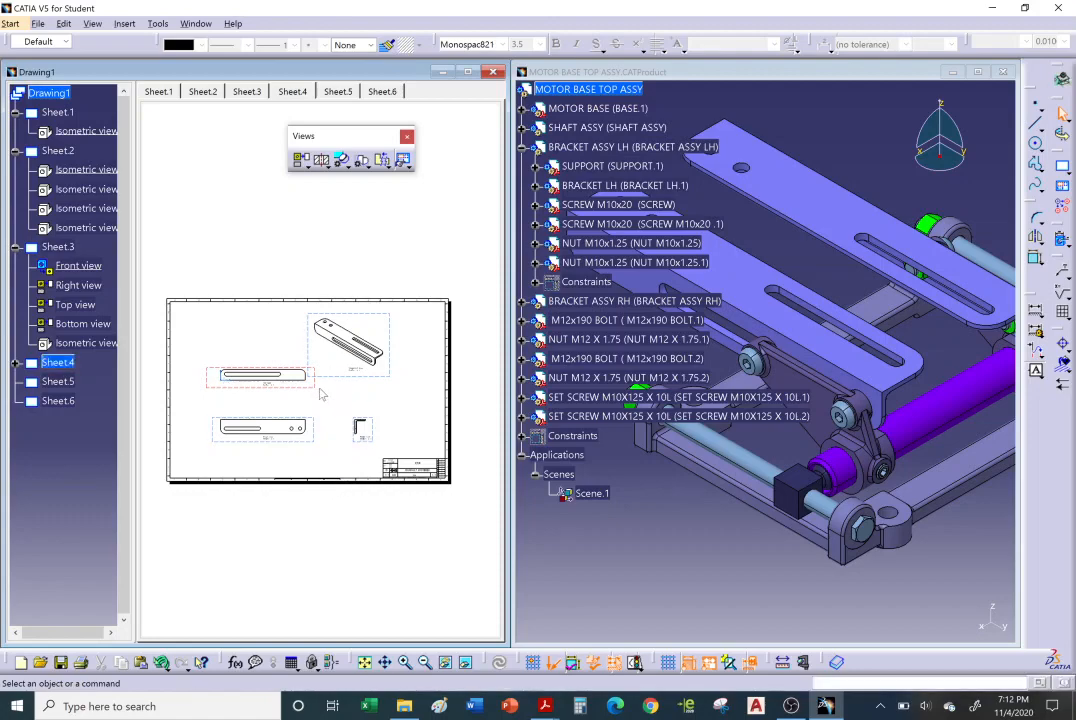
- Make Sheet.5 the active drawing sheet and switch it from the sheet background to the working views
click(337, 90)
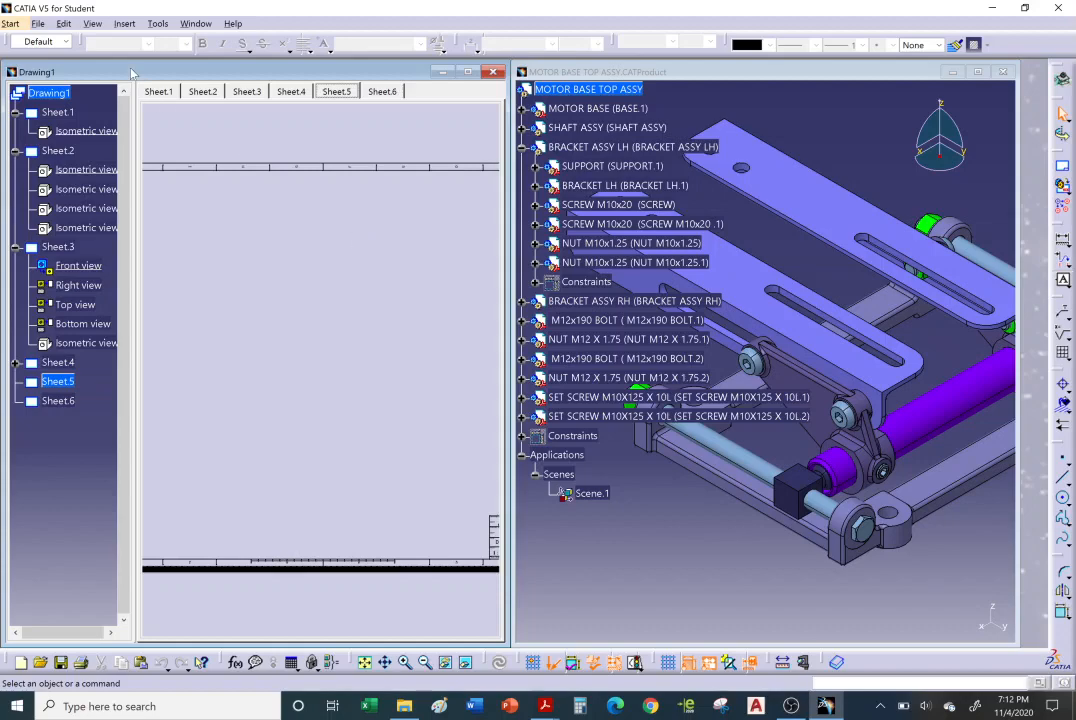
click(63, 23)
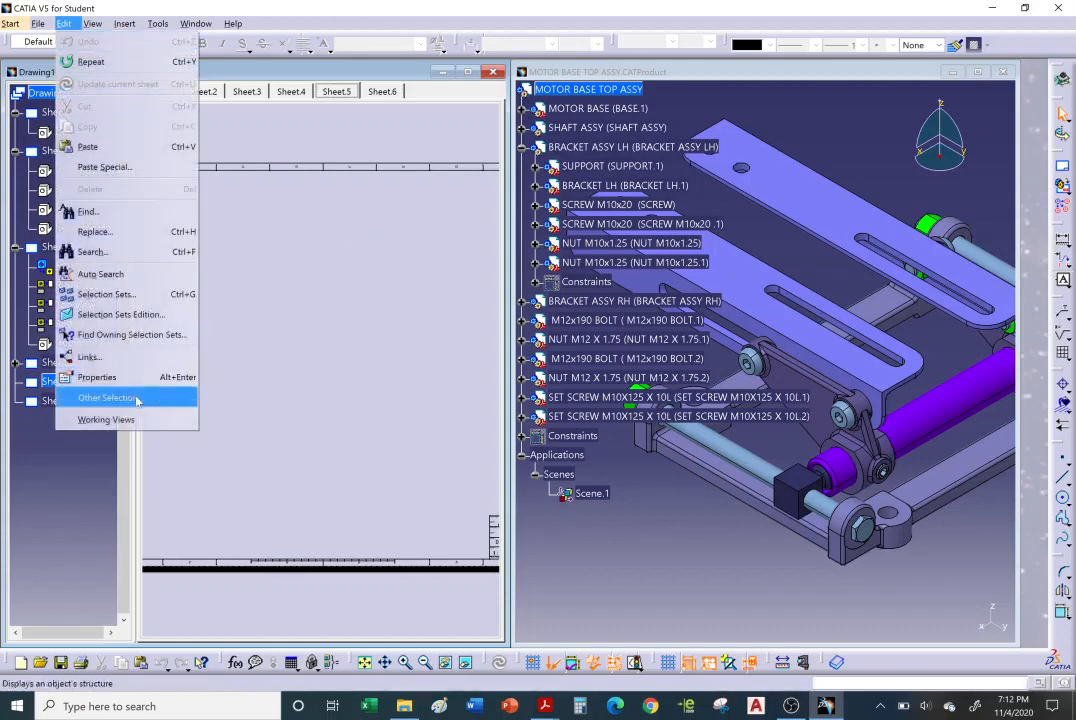
click(108, 420)
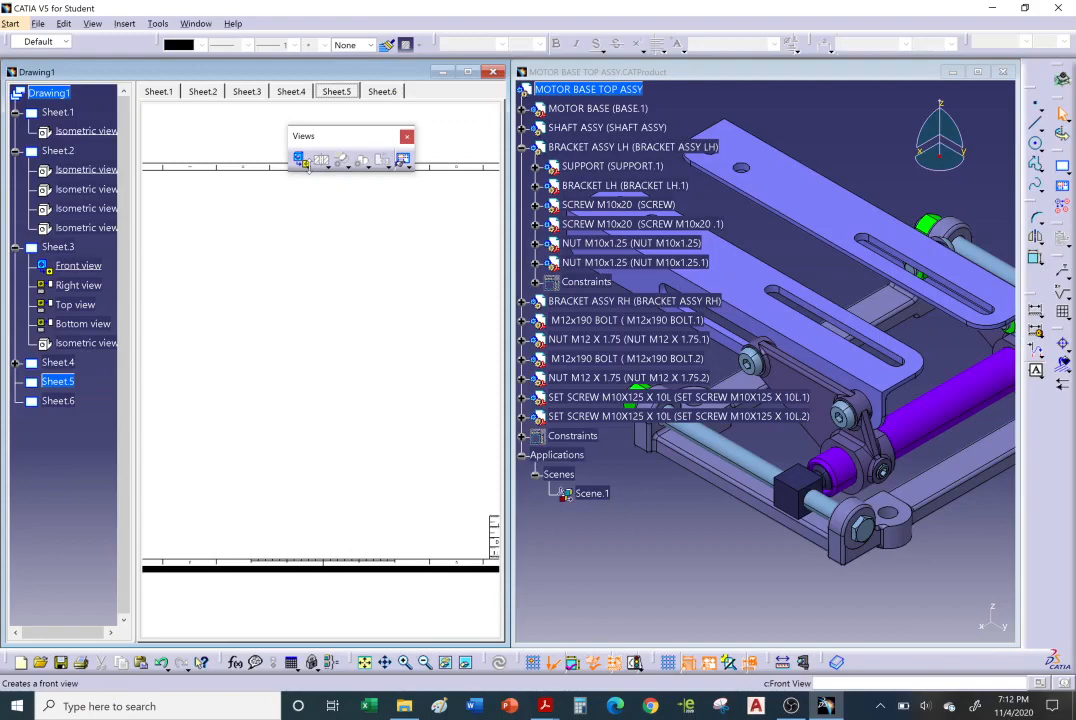
- Generate an isometric view of SUPPORT from BRACKET ASSY LH on Sheet.5 and move it toward the sheet's upper right
click(307, 167)
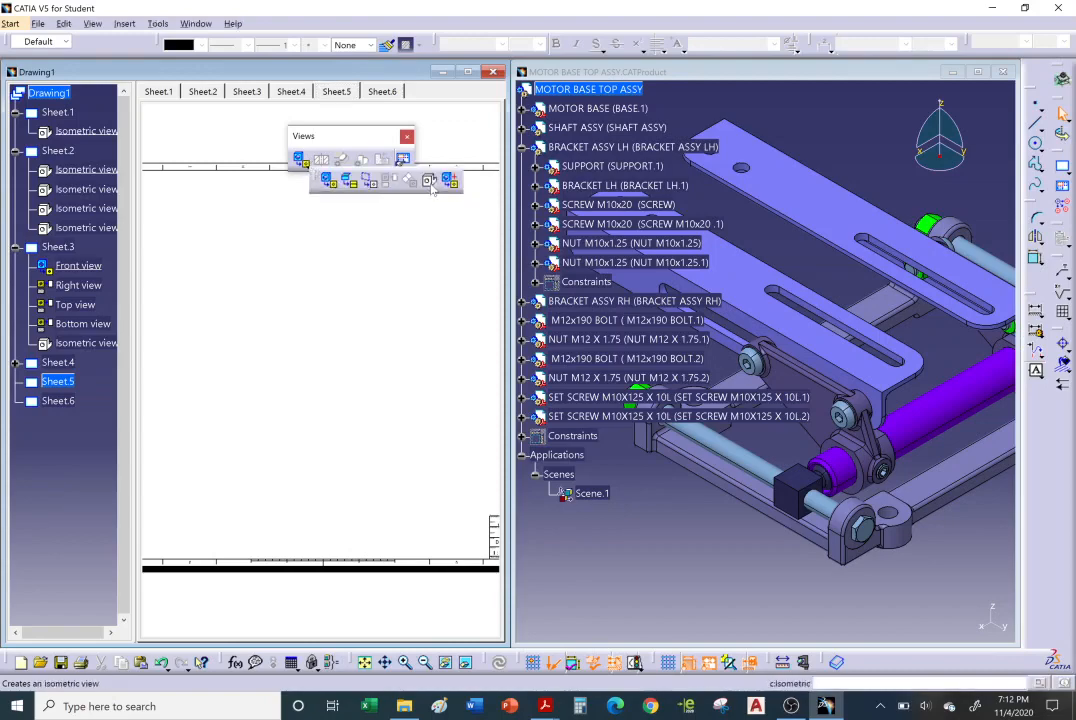
click(429, 181)
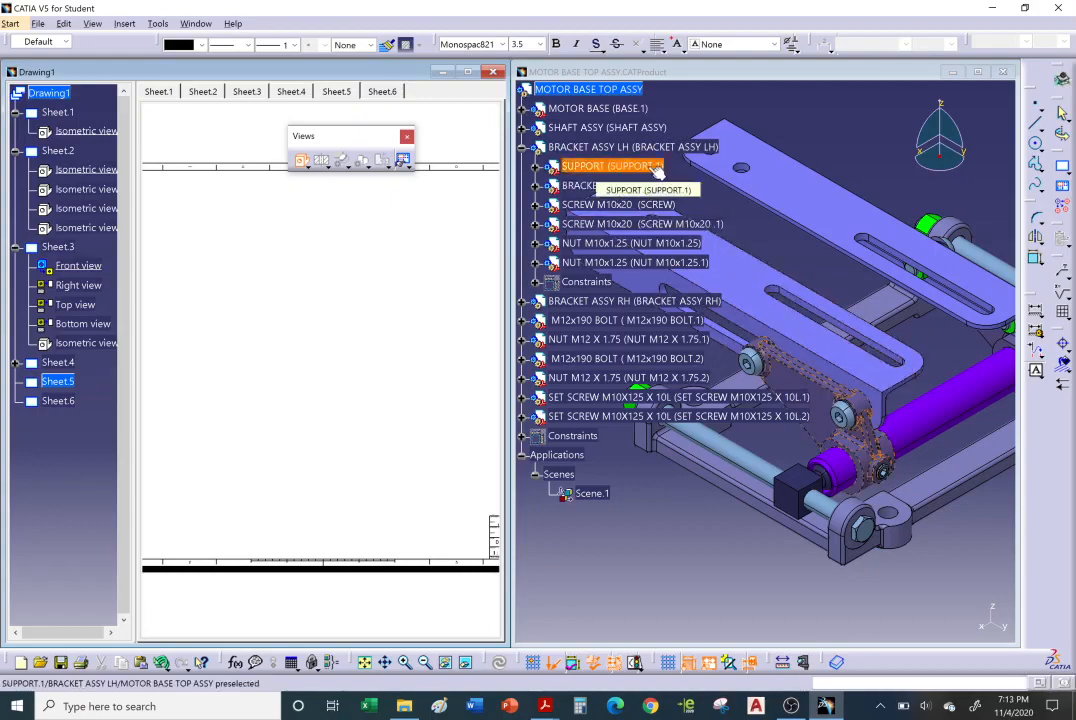
click(658, 172)
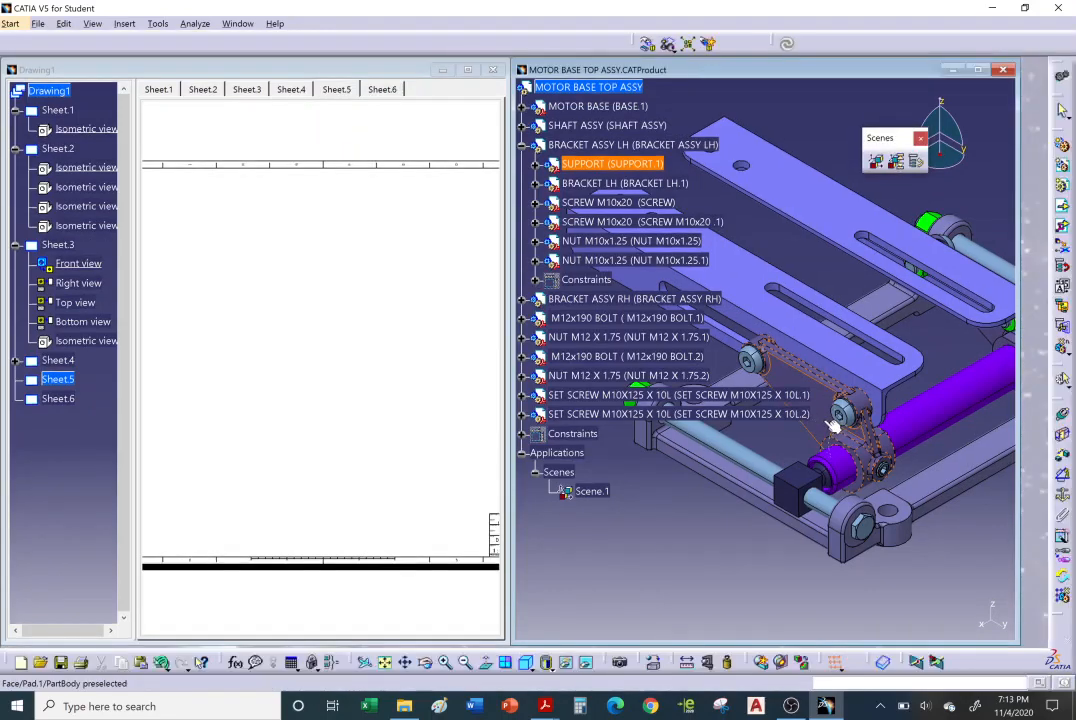
click(690, 354)
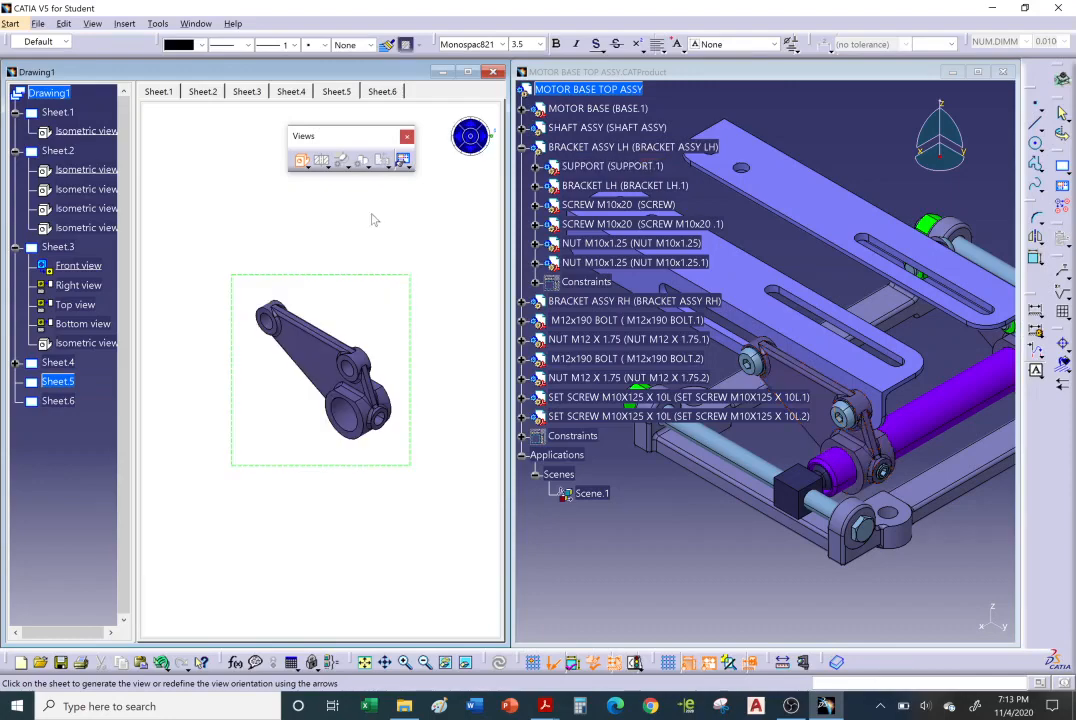
click(360, 312)
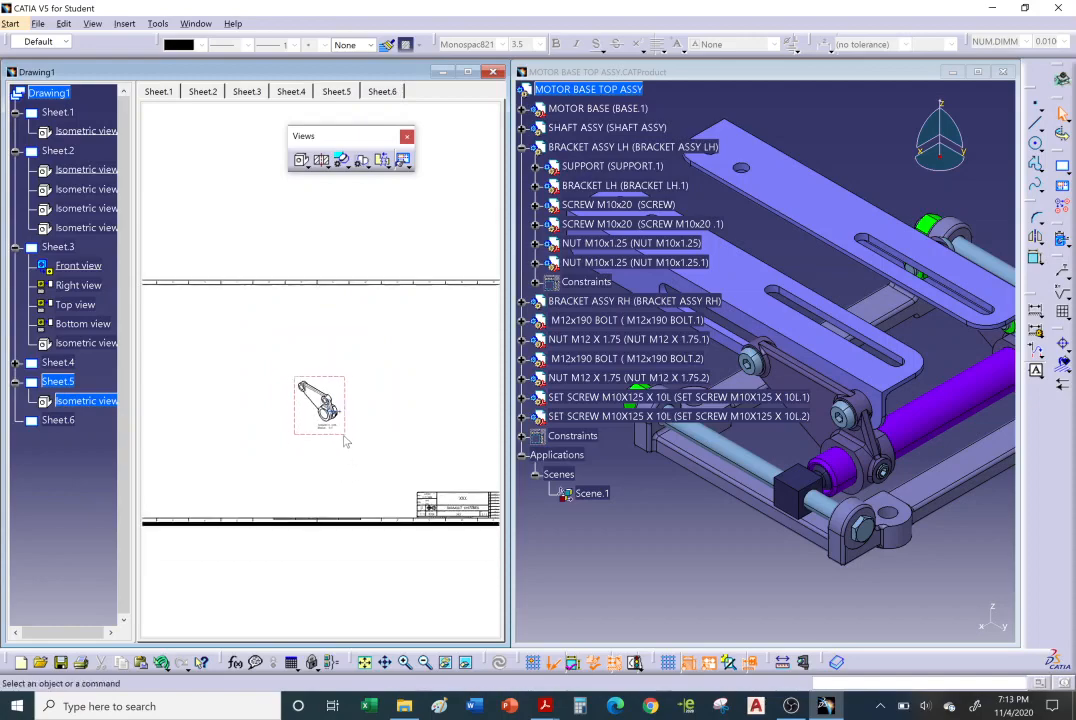
drag(346, 434, 471, 370)
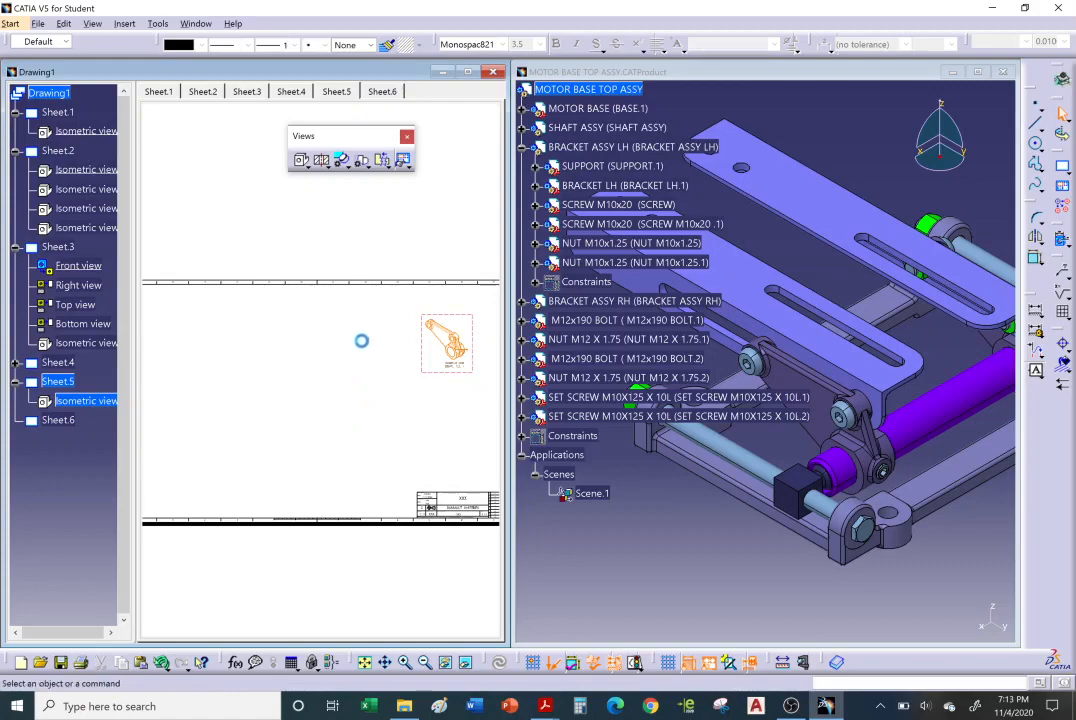
click(358, 342)
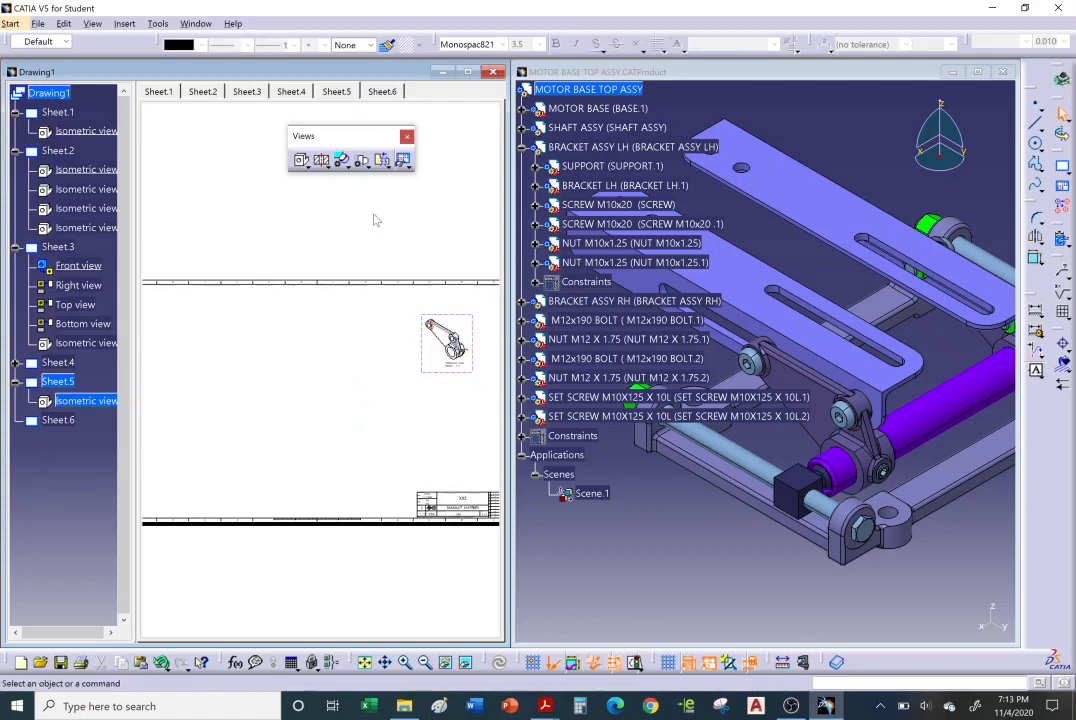
- Generate a front view of SUPPORT on Sheet.5, oriented to its flat side face, and move it to the sheet's lower middle area
click(307, 167)
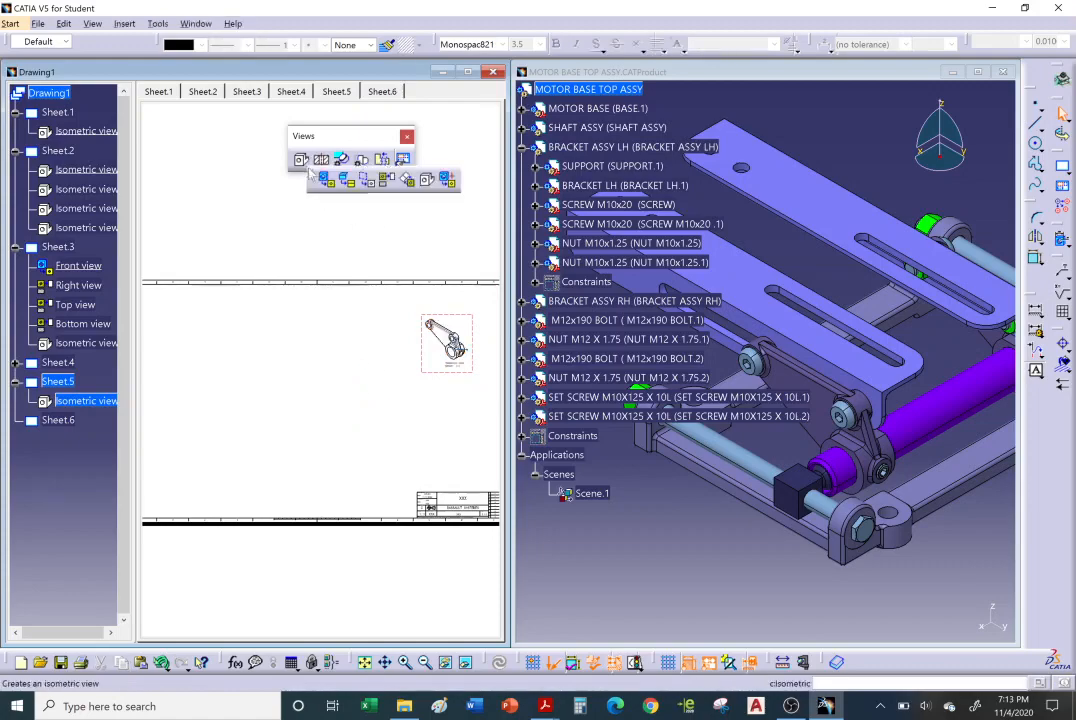
click(304, 178)
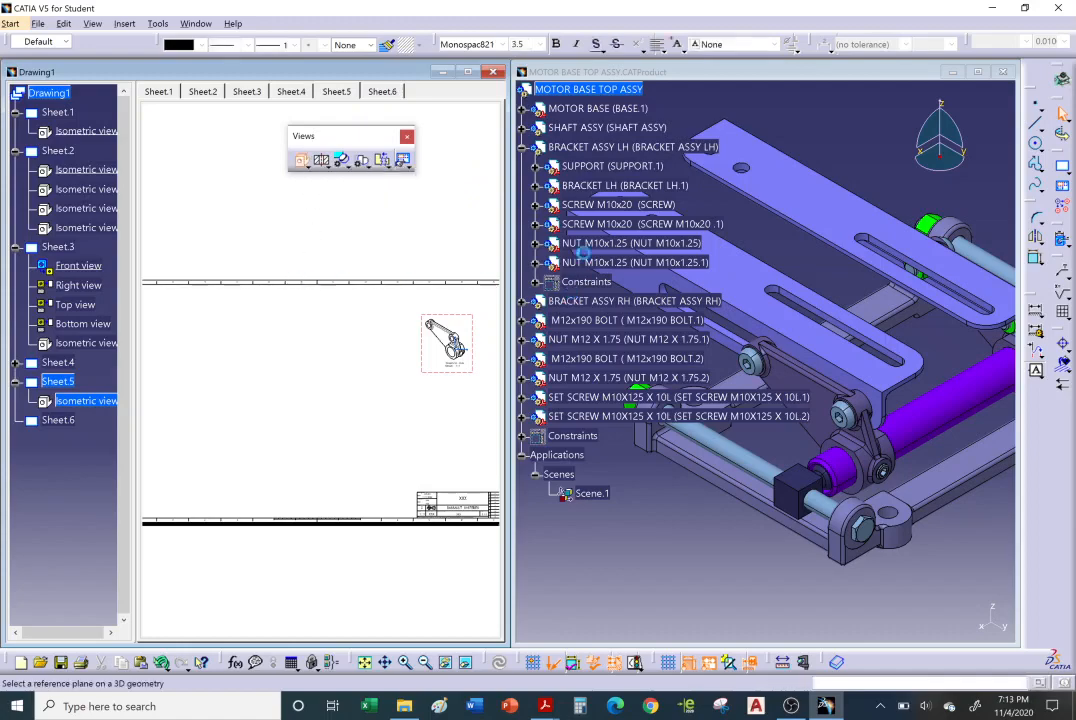
click(656, 170)
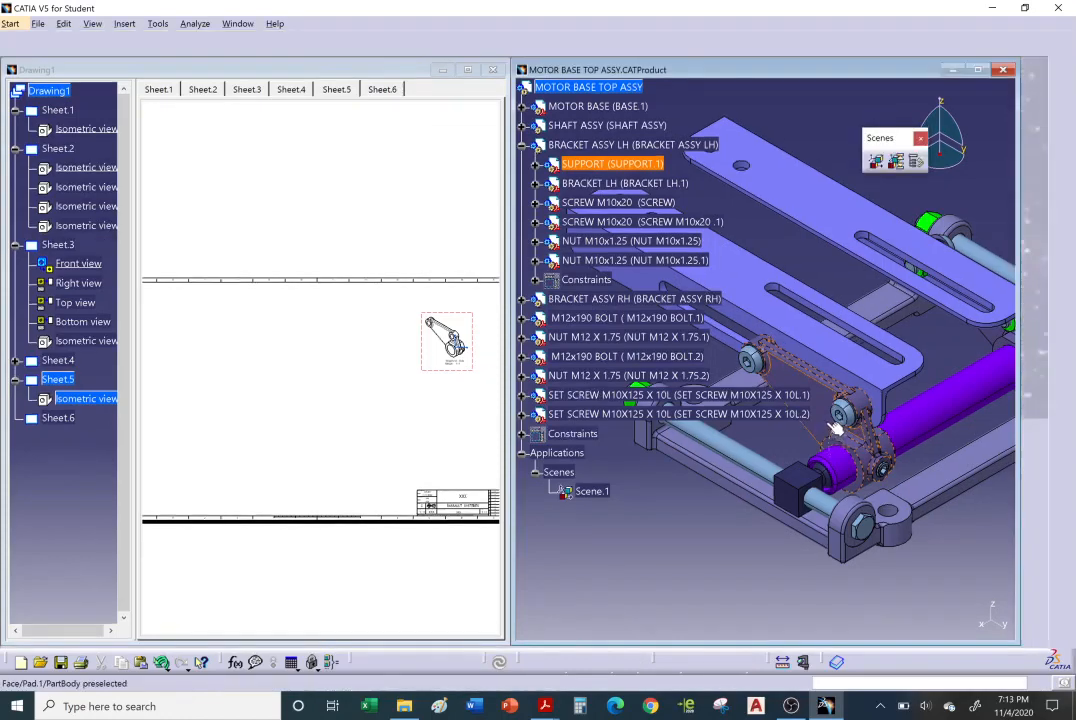
click(835, 428)
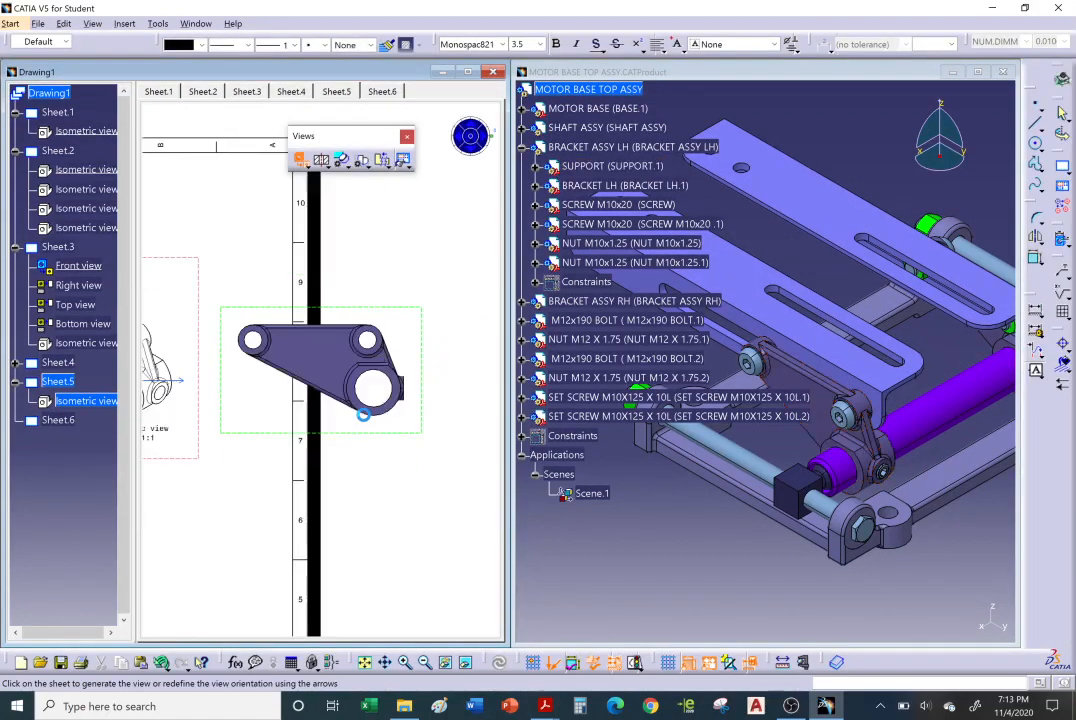
click(365, 471)
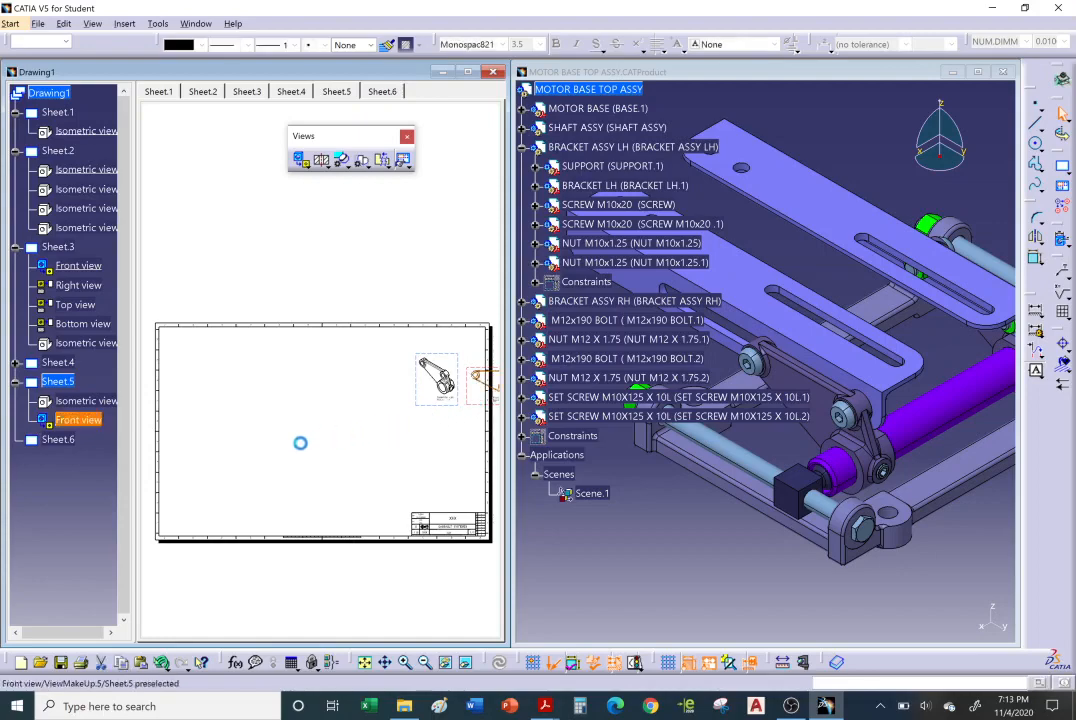
click(254, 471)
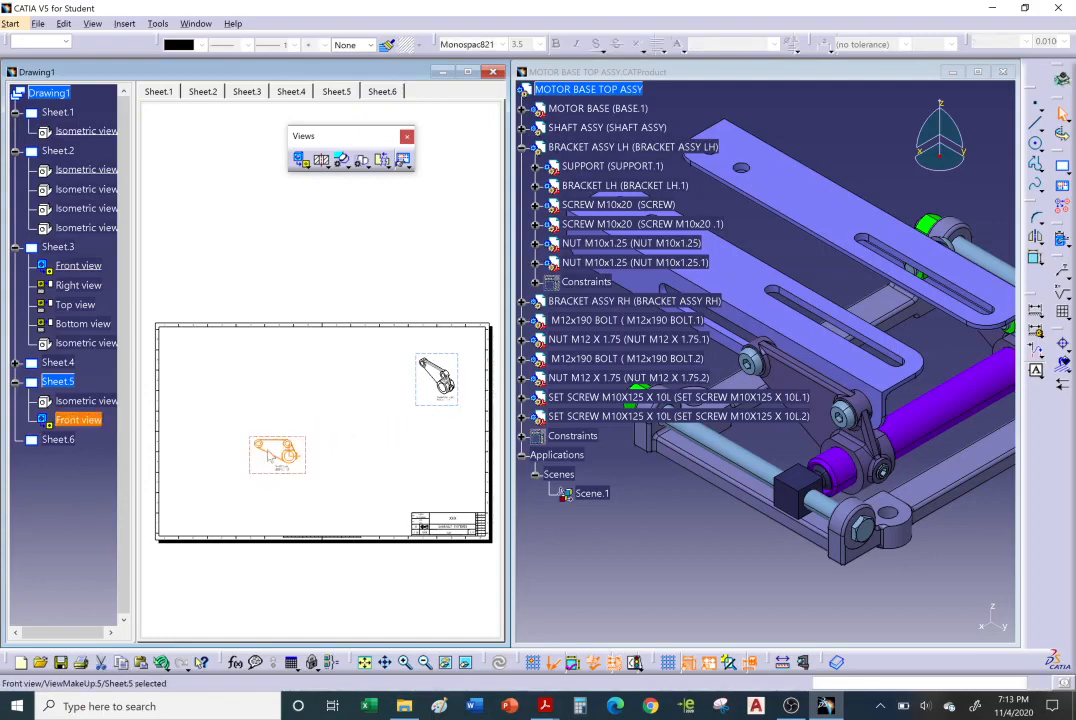
- Project a top view above the SUPPORT front view and a right view beside it
click(304, 163)
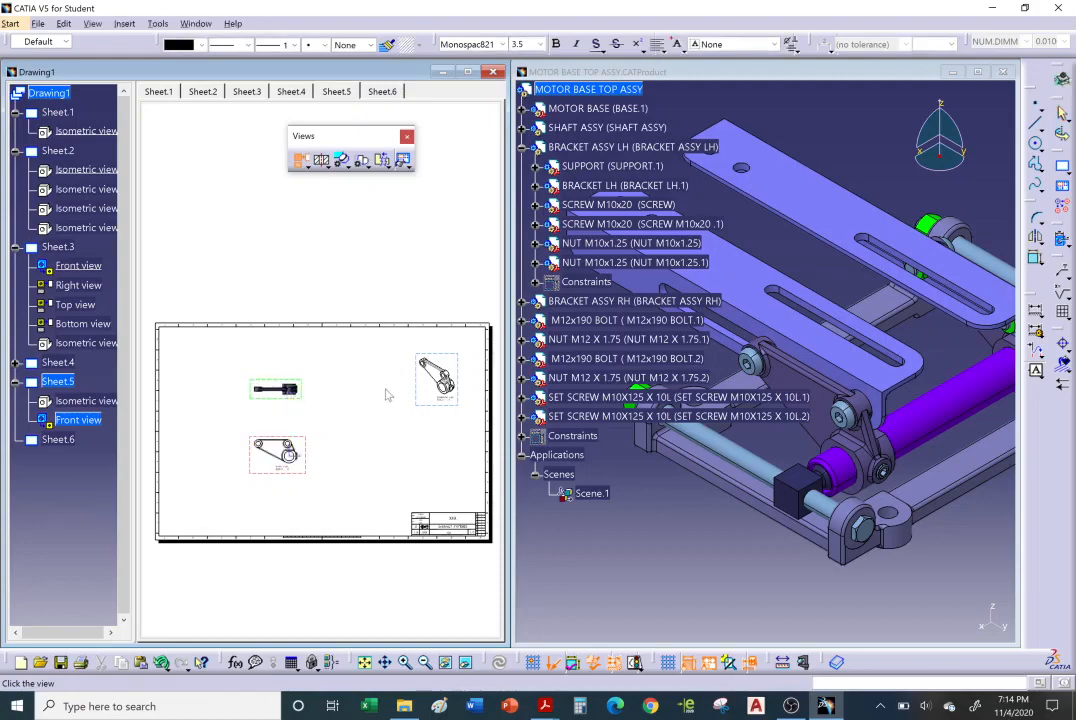
click(324, 197)
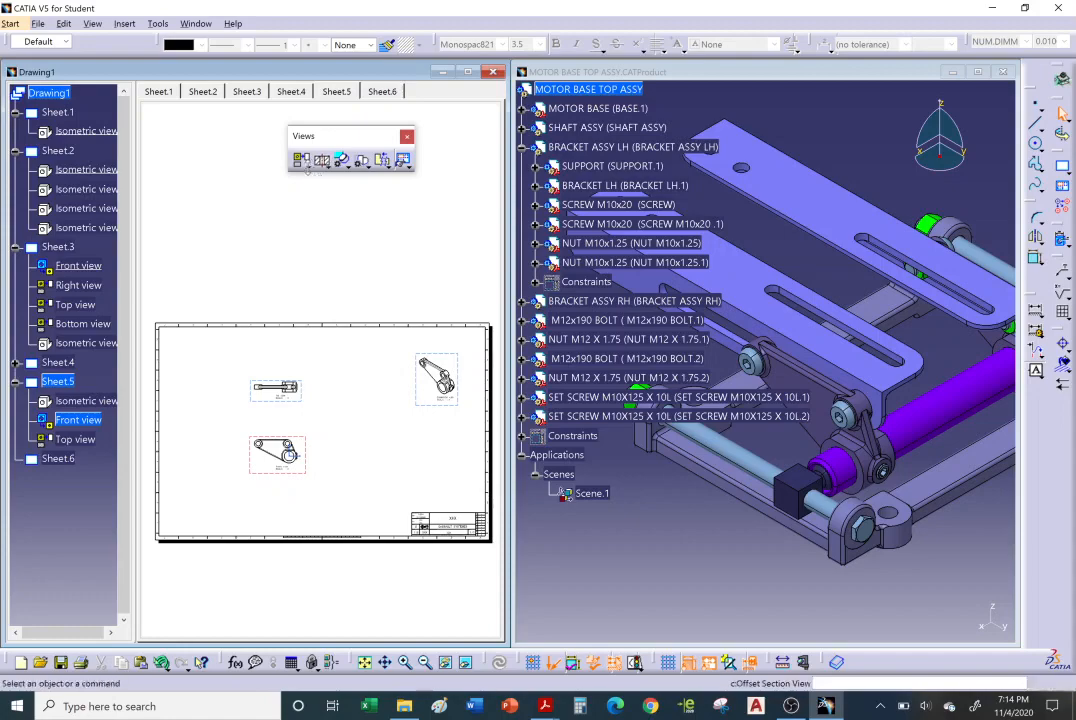
click(305, 167)
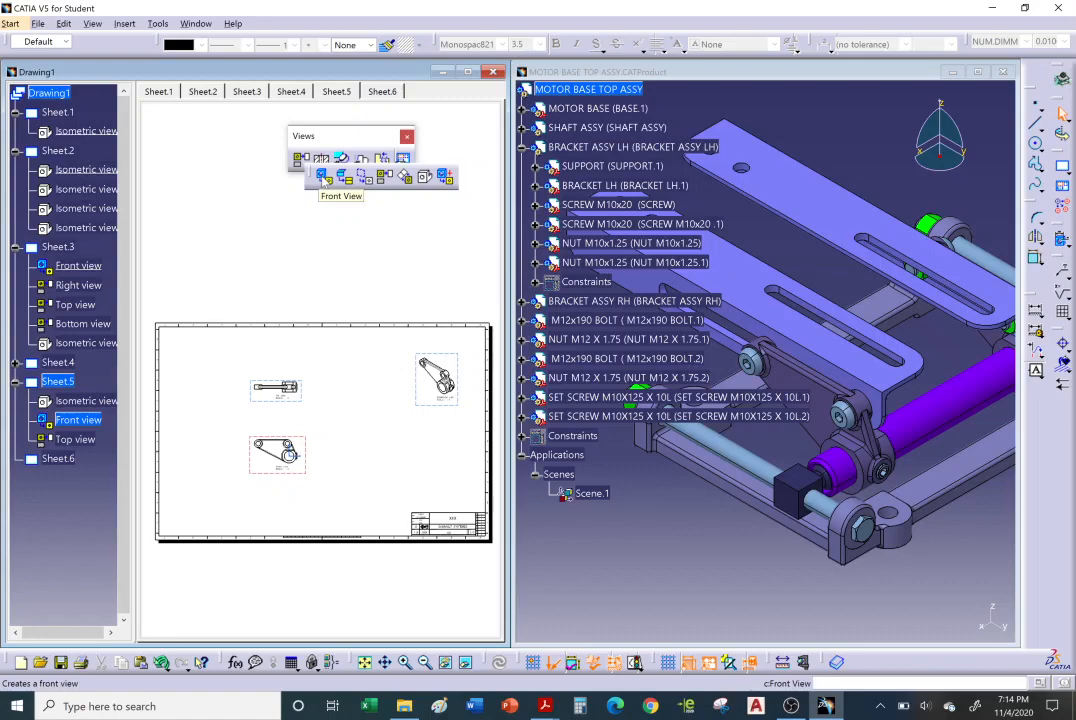
click(322, 177)
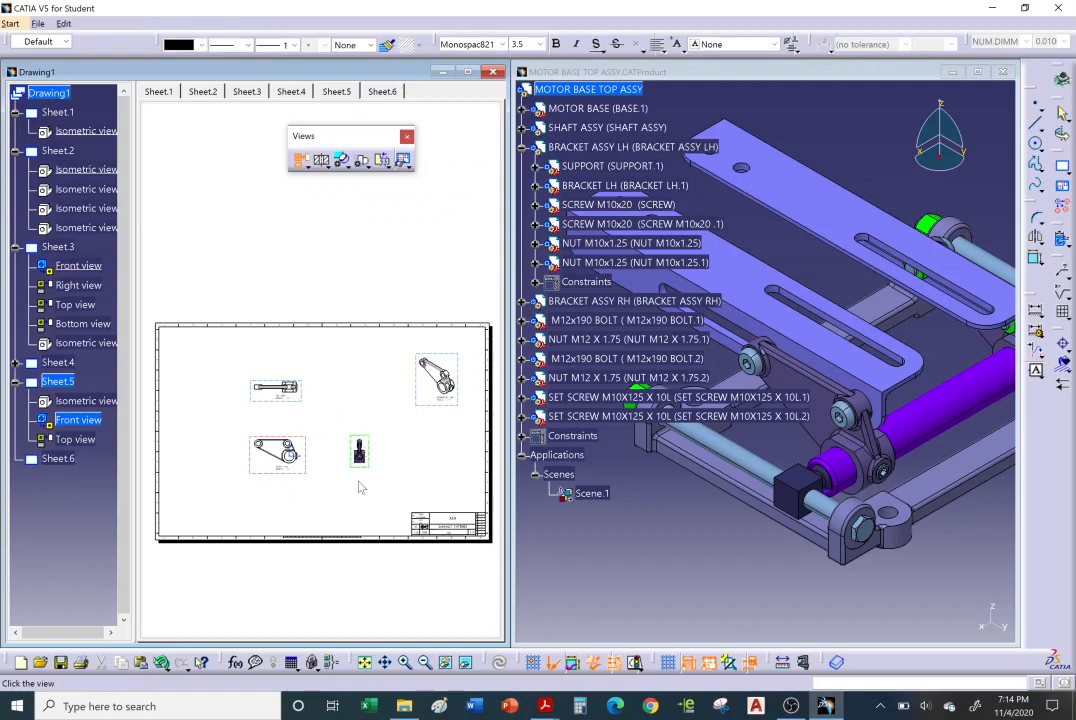
click(358, 490)
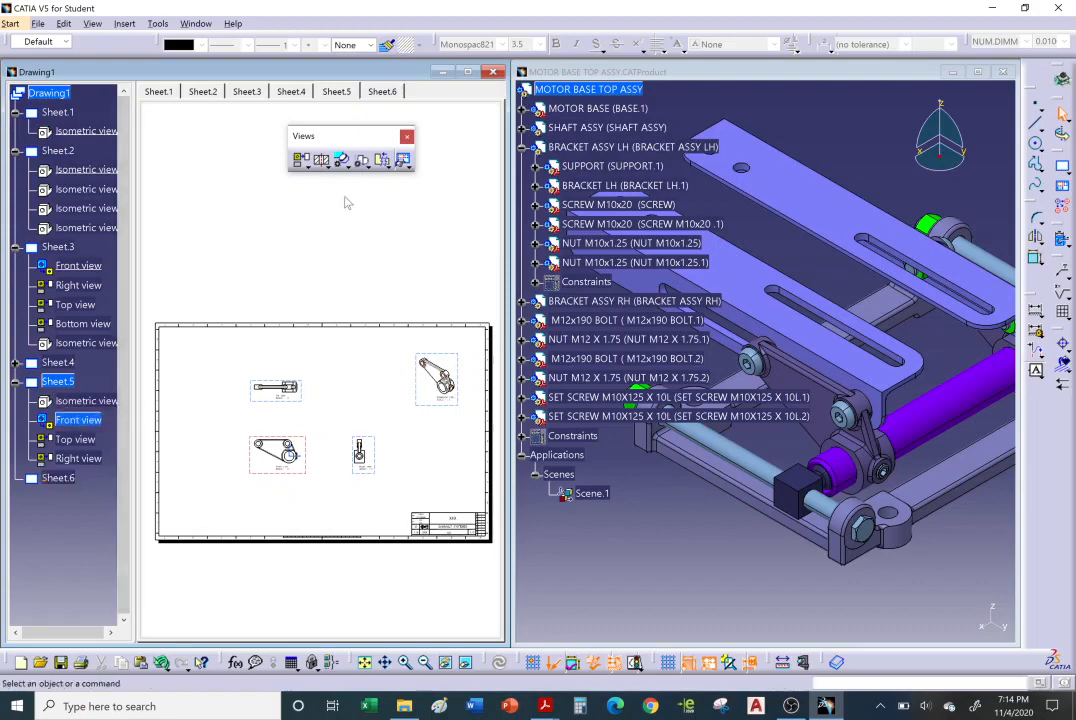
- Make Sheet.6 the active sheet, switch it to the working views, and expand SHAFT ASSY in the assembly tree
click(382, 92)
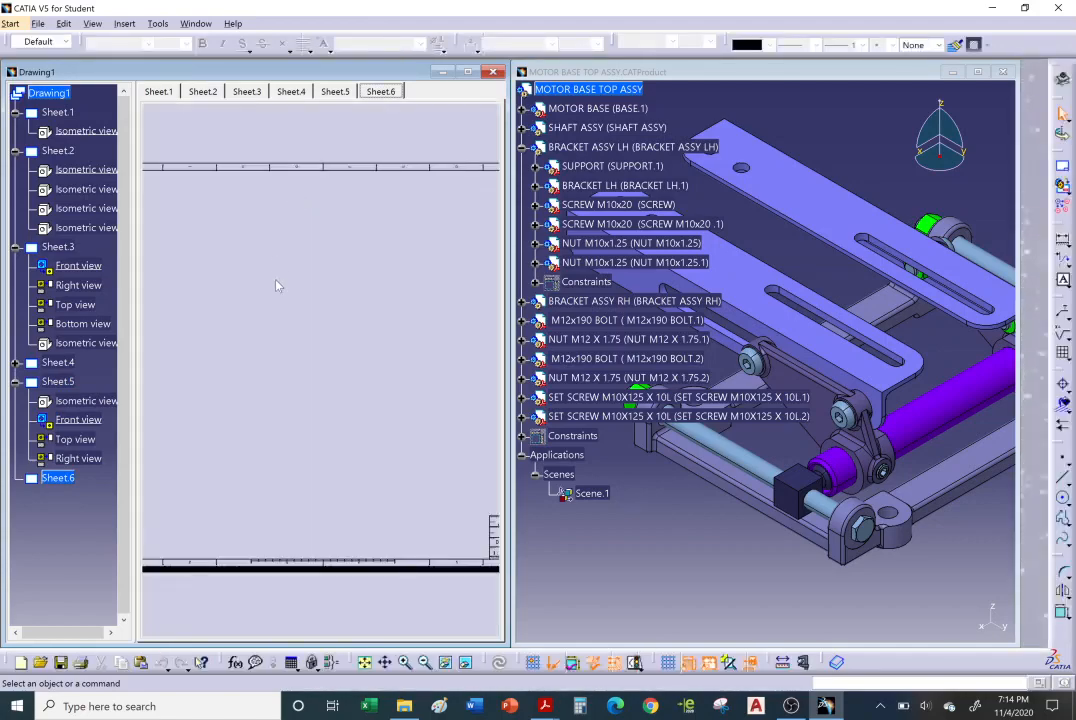
click(63, 23)
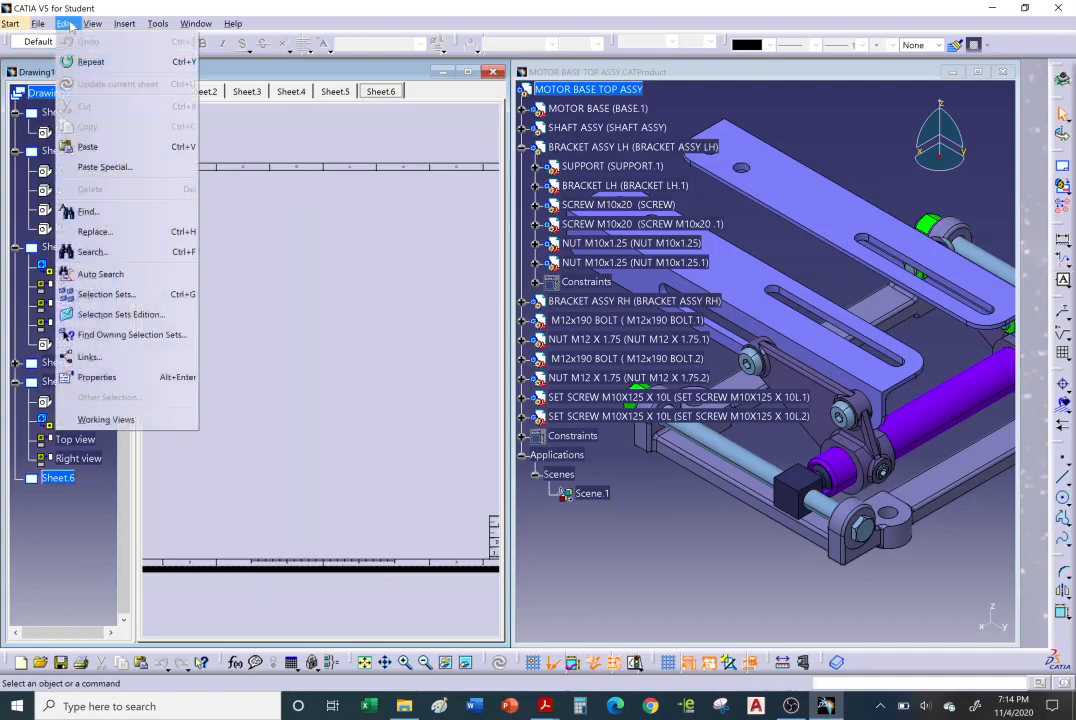
click(108, 422)
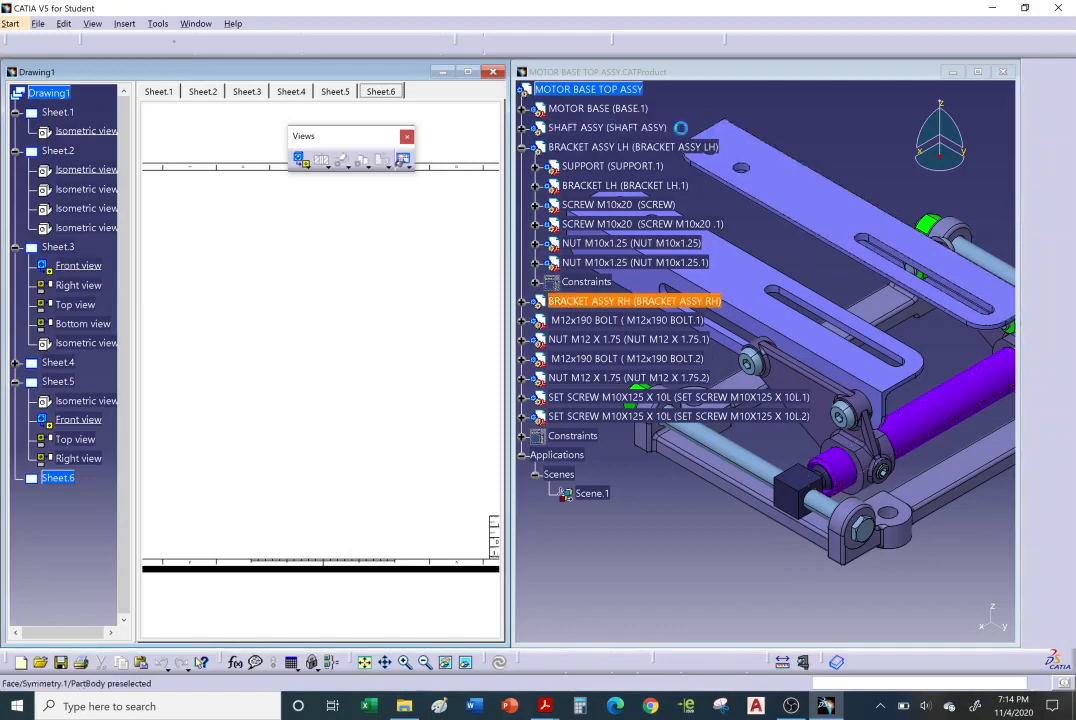
click(524, 130)
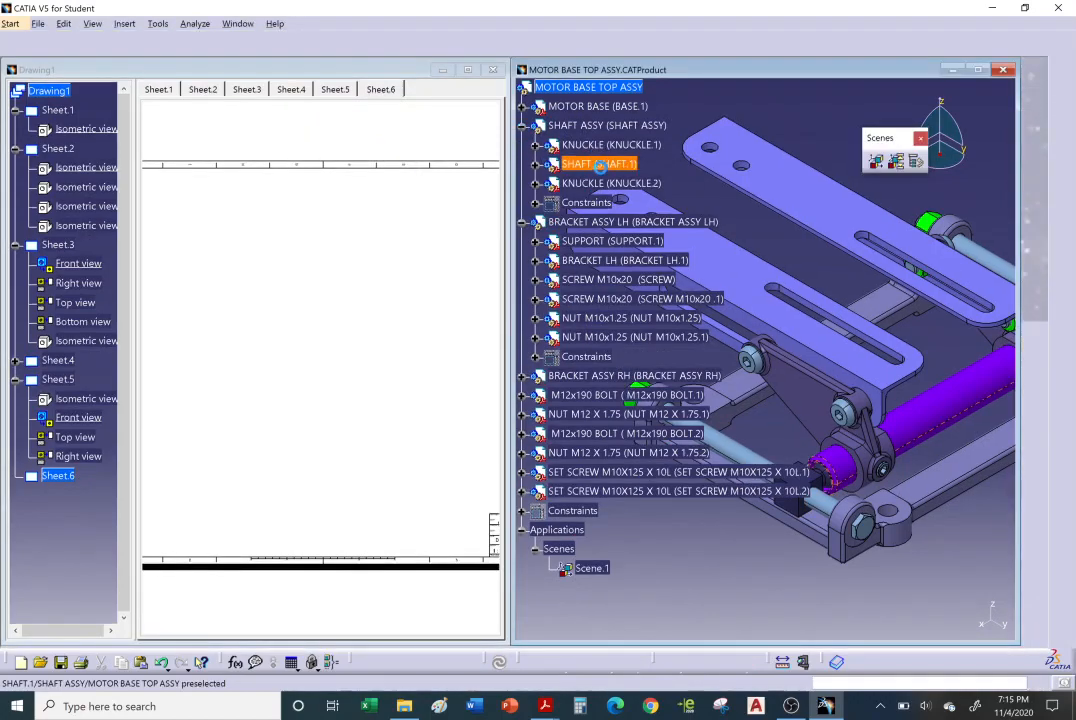
click(399, 227)
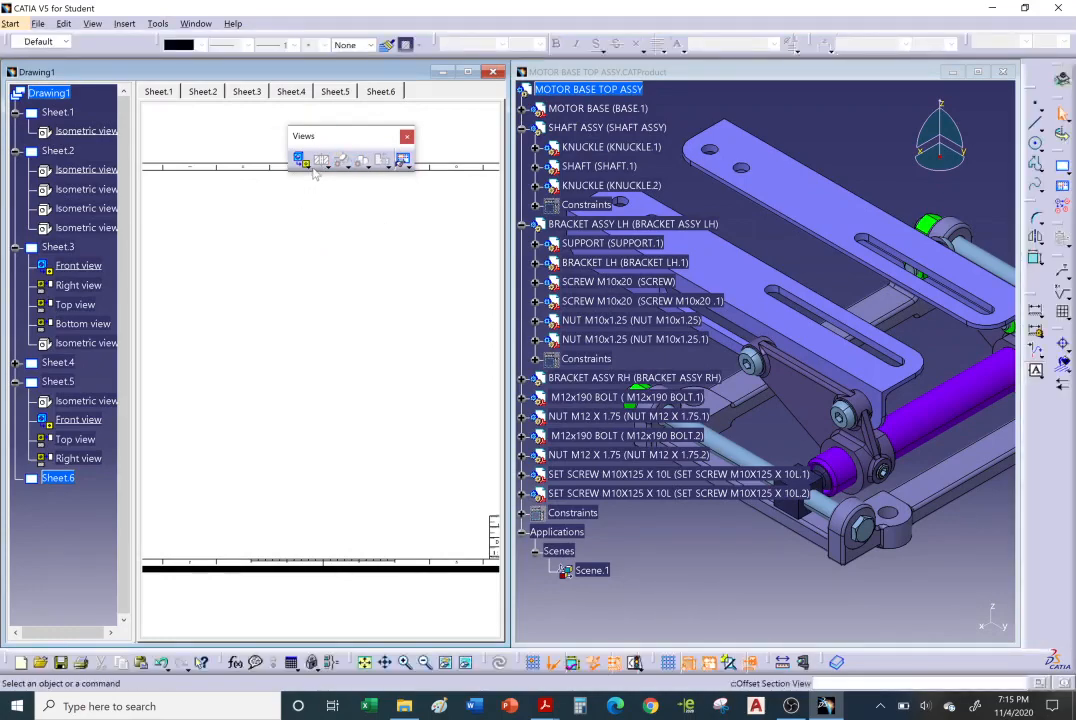
- Generate an isometric view of SHAFT on Sheet.6, using a motor base face as the reference plane, and move it toward the sheet's upper edge
click(305, 166)
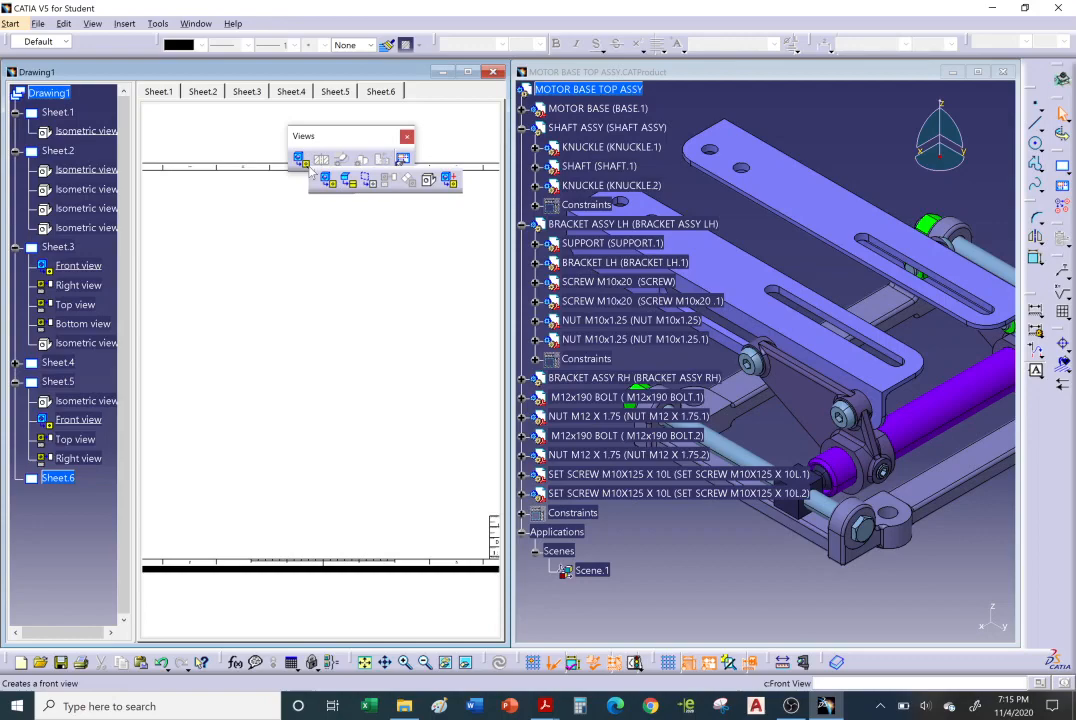
click(429, 184)
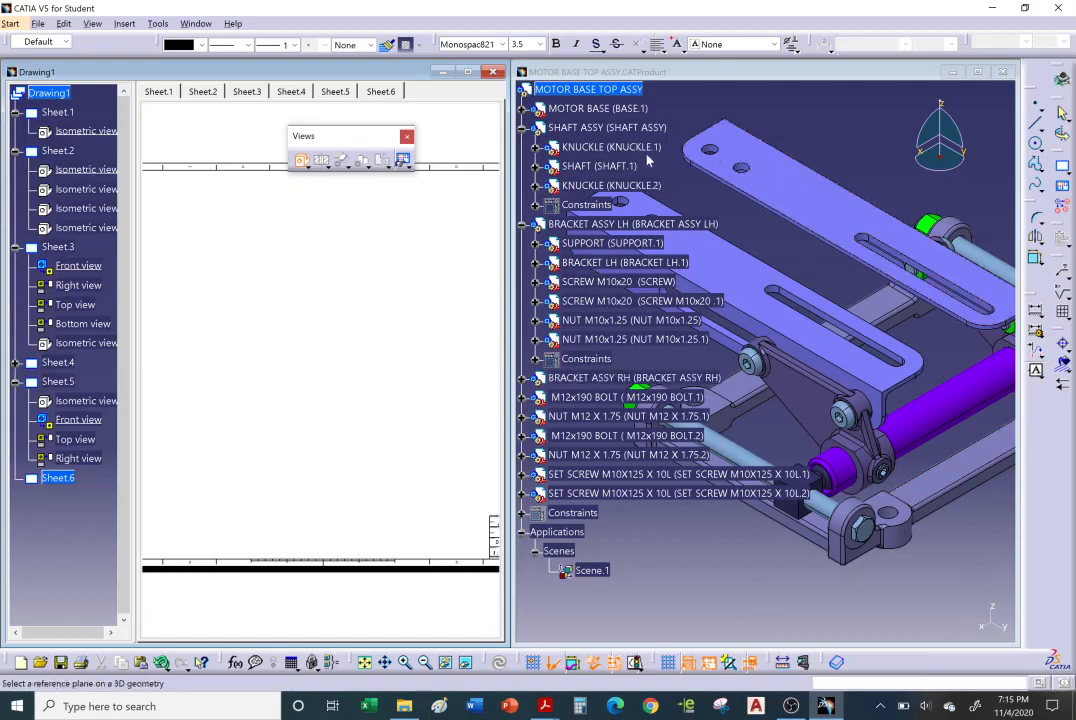
click(611, 172)
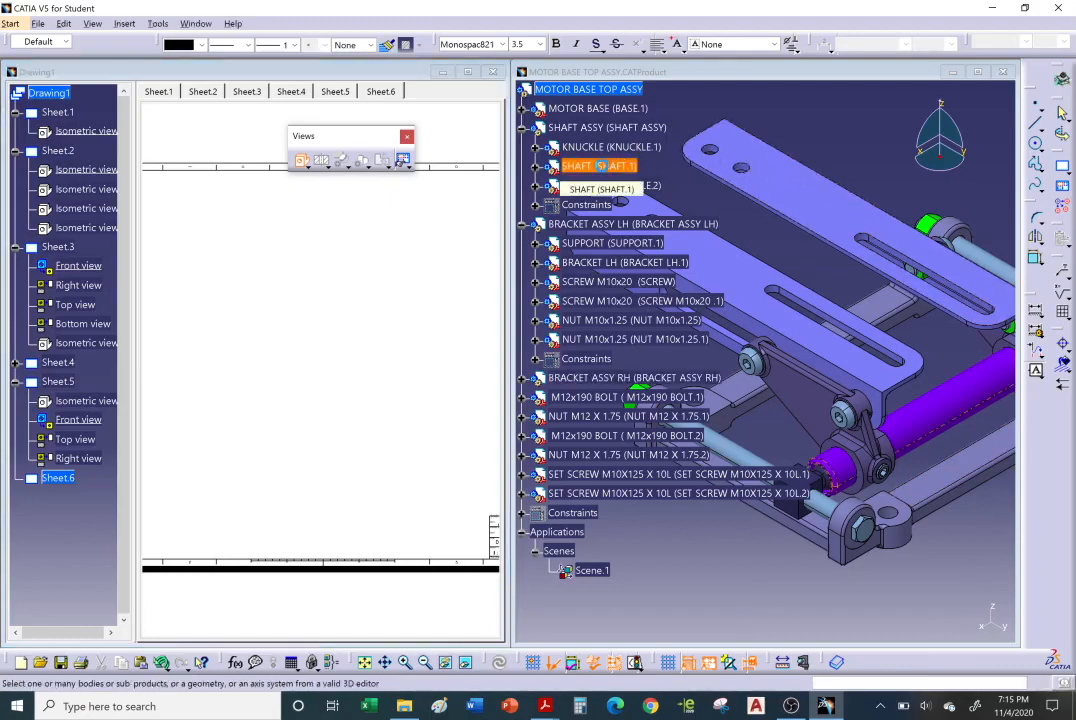
click(966, 472)
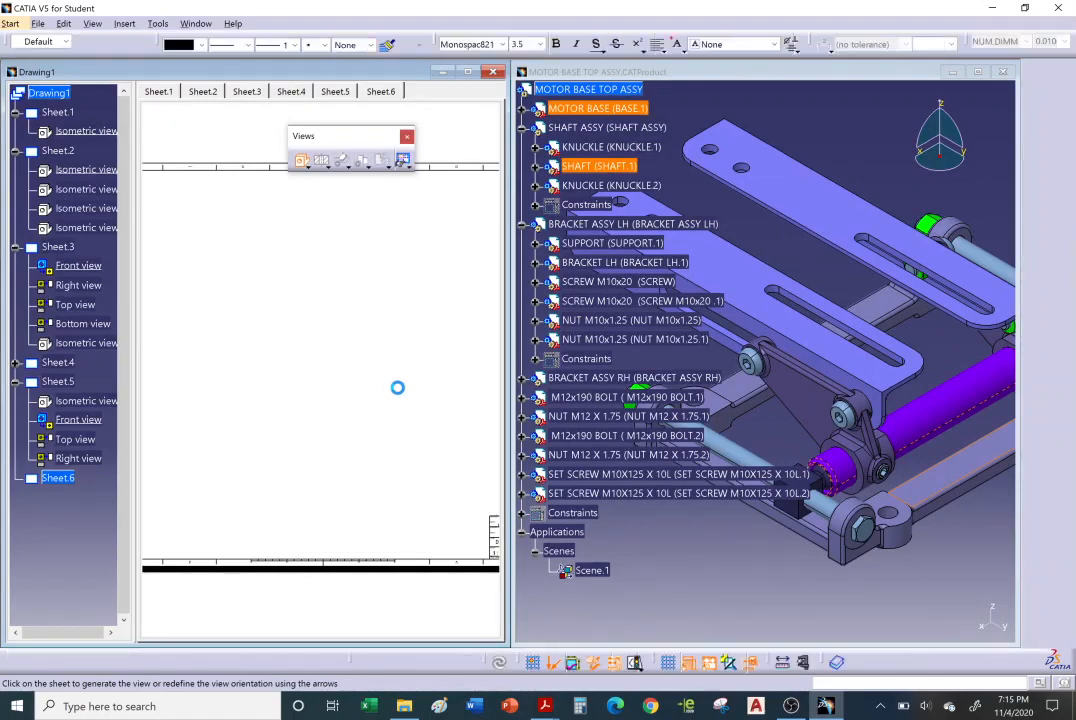
click(364, 270)
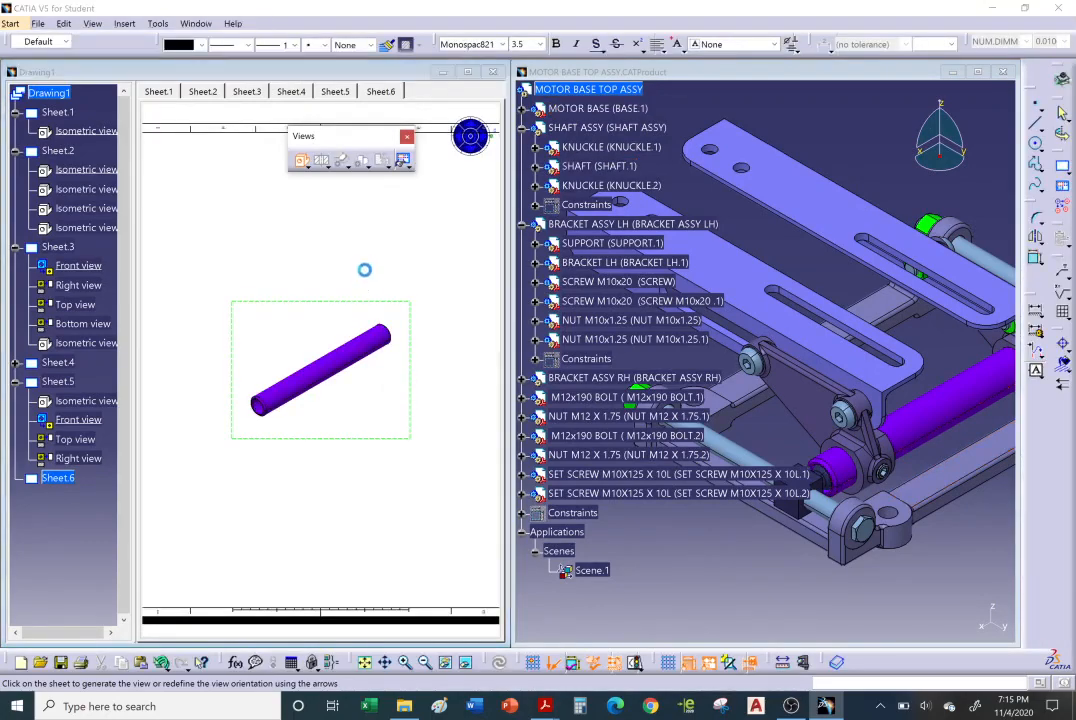
middle_drag(341, 254, 341, 293)
mouse_move(316, 383)
middle_down()
mouse_move(355, 379)
mouse_move(389, 403)
middle_up()
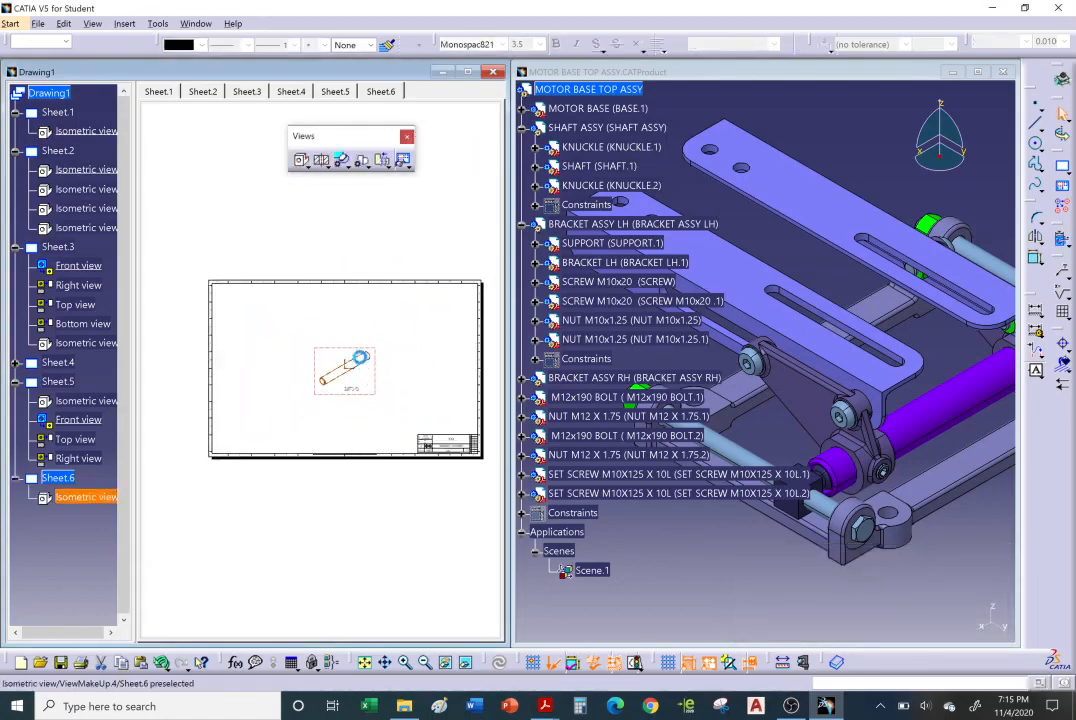
drag(360, 357, 336, 309)
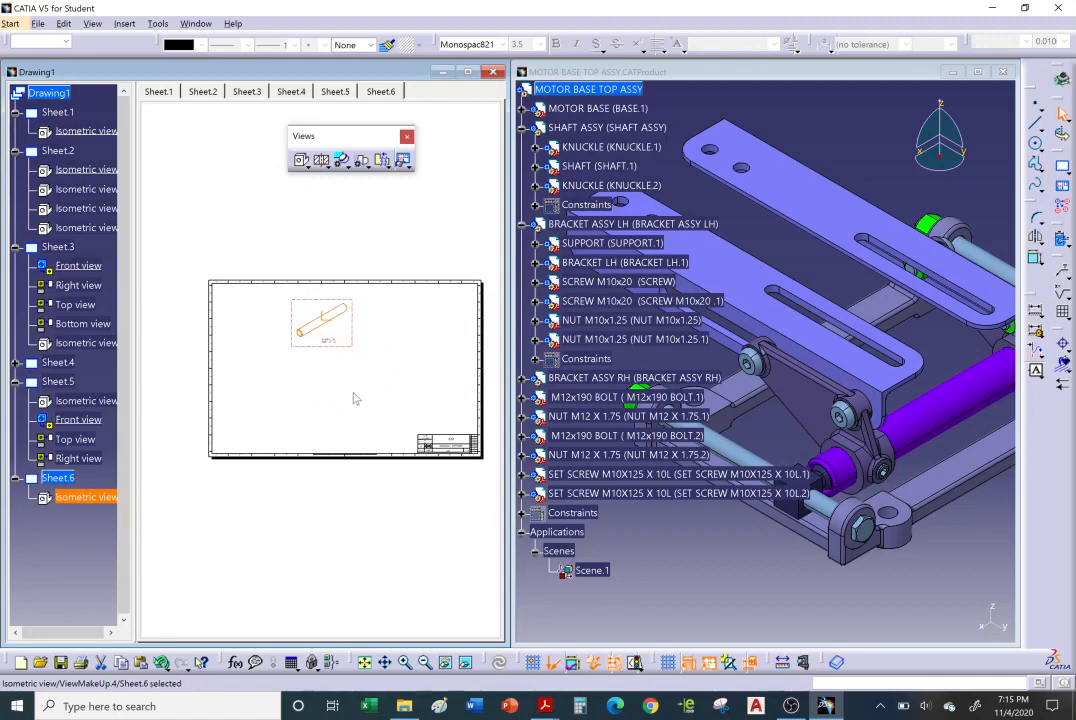
click(353, 399)
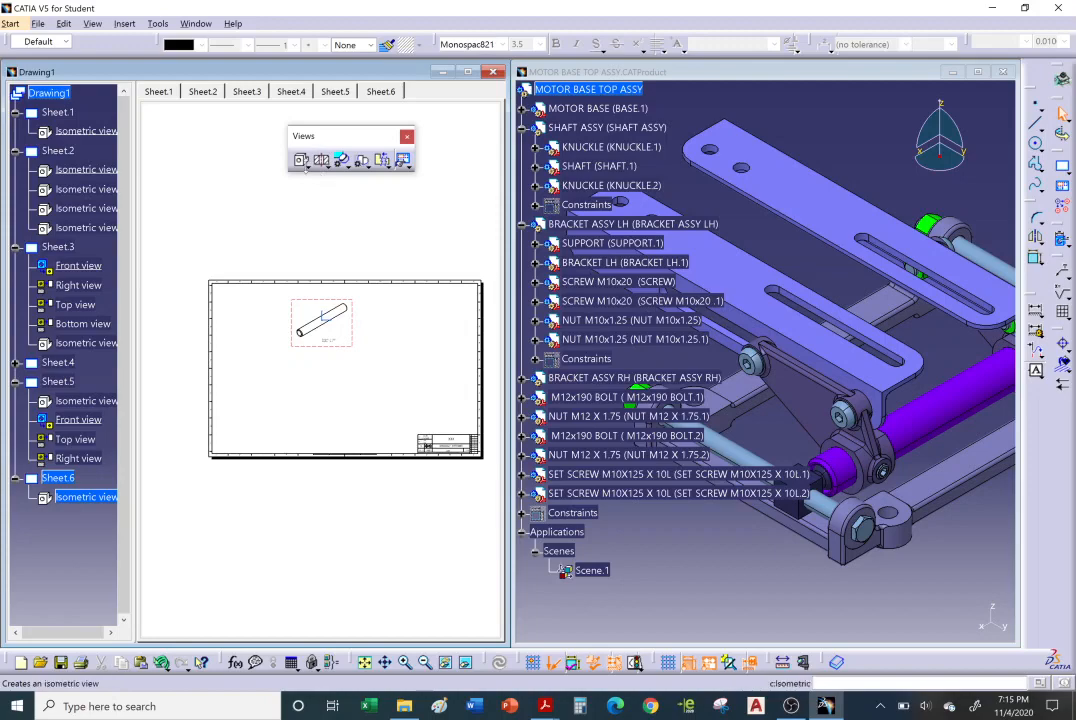
- Create a front view of SHAFT from a motor base side face at Sheet.6's lower left, and project a right view beside it
click(306, 167)
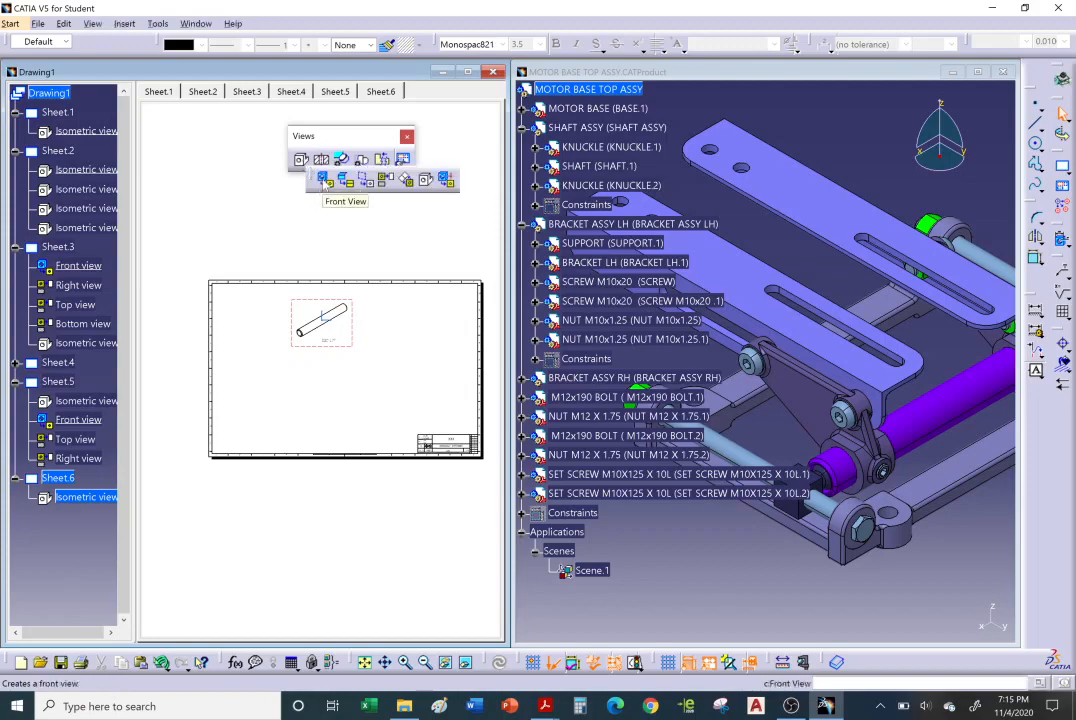
click(323, 179)
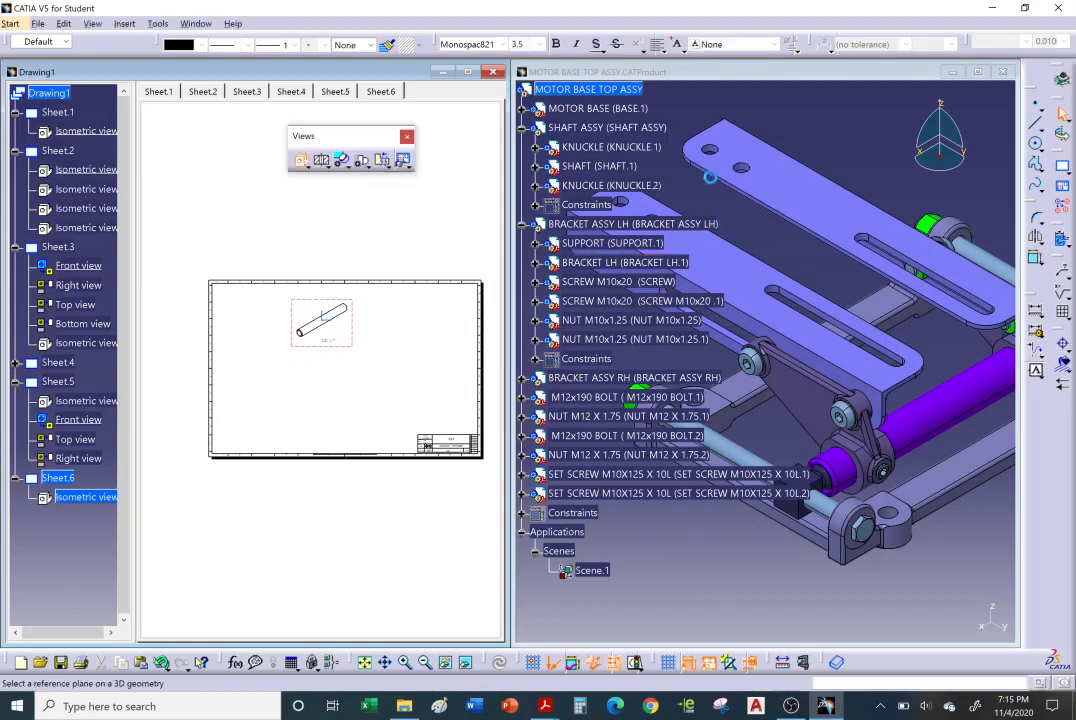
click(622, 167)
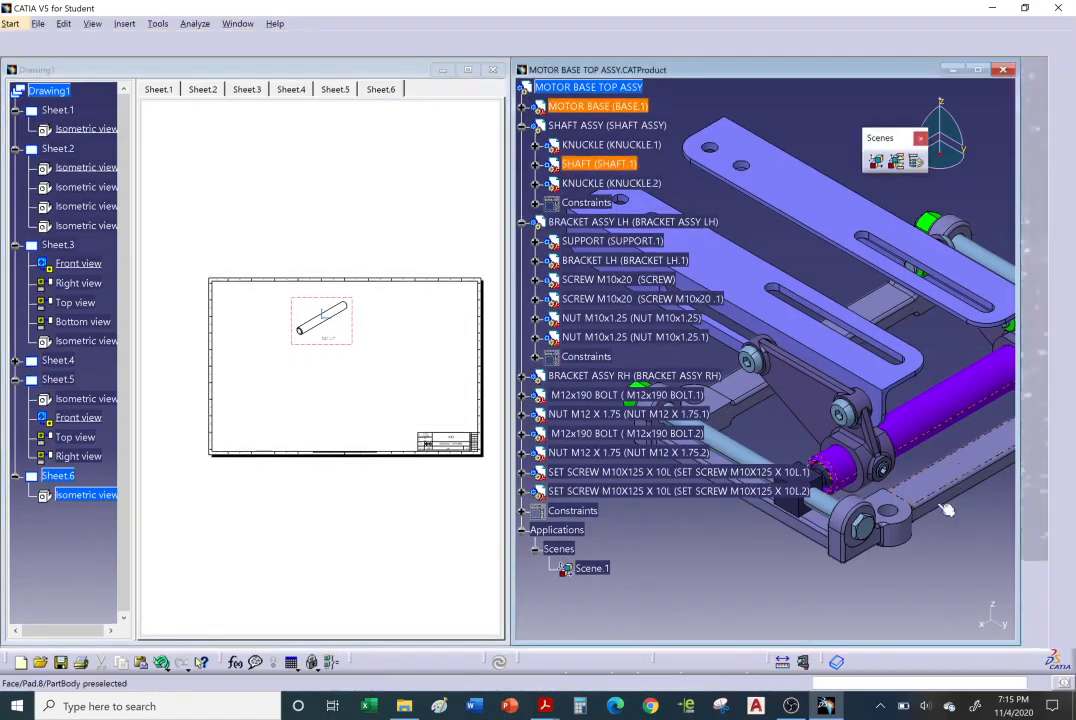
click(947, 511)
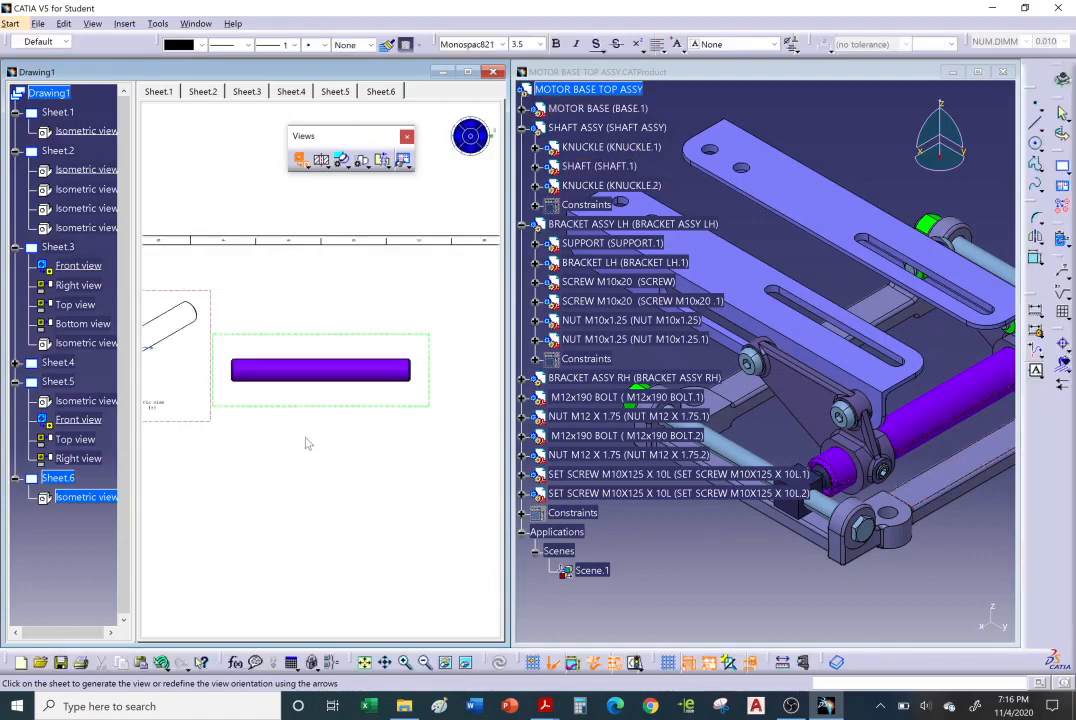
click(307, 443)
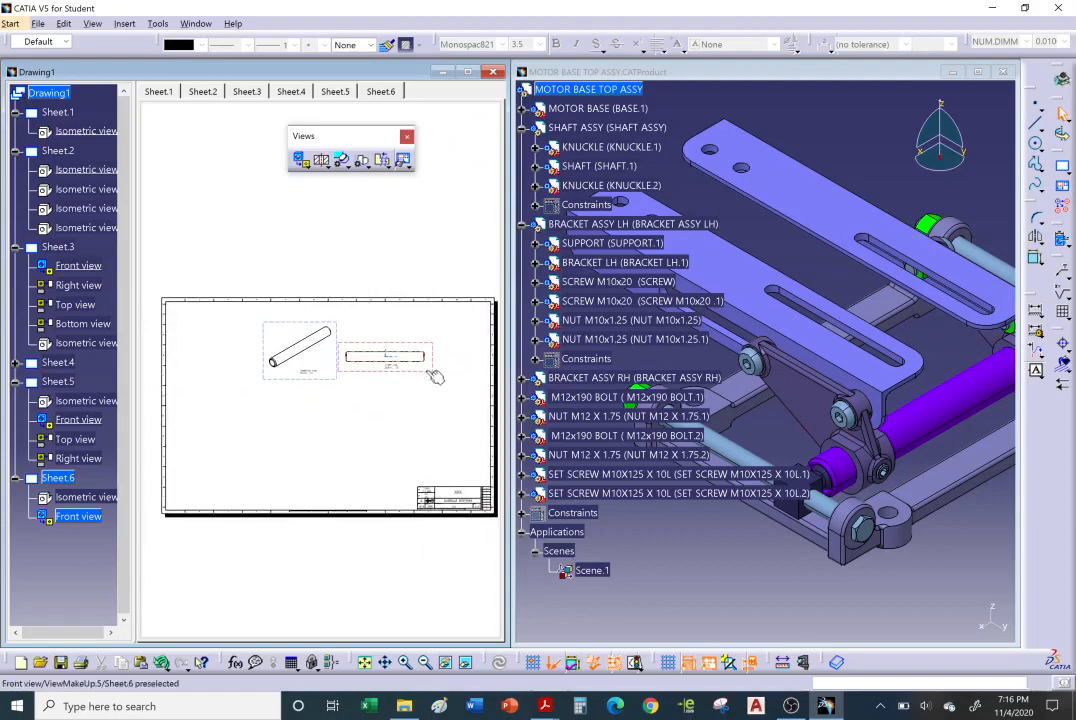
drag(427, 370, 277, 456)
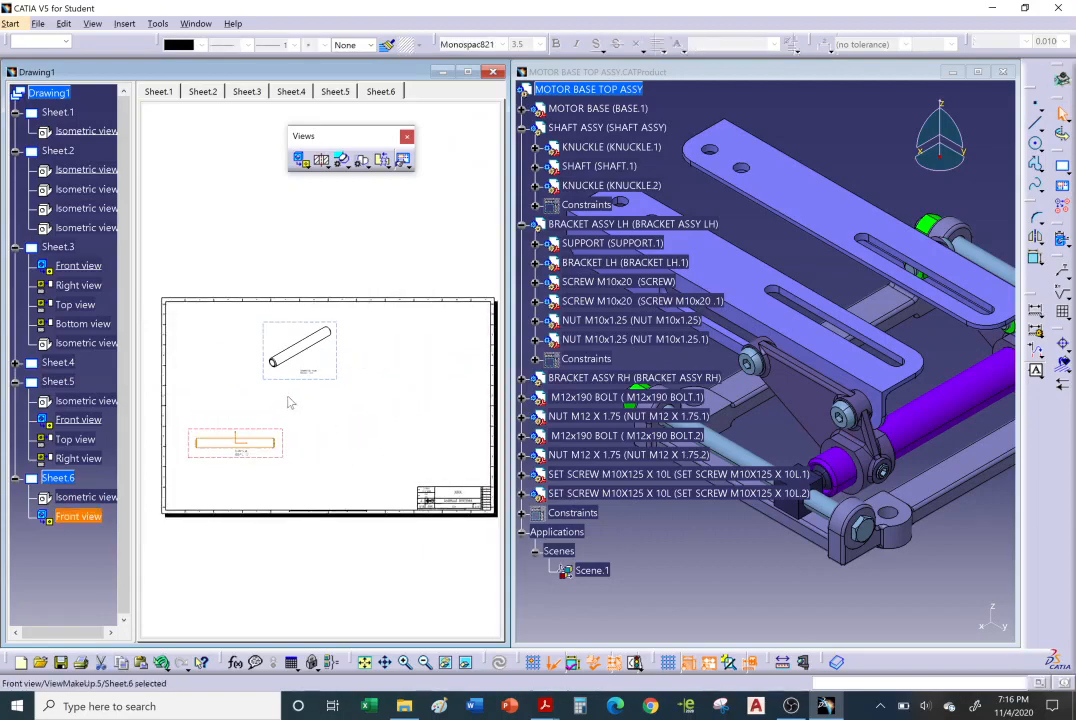
click(305, 165)
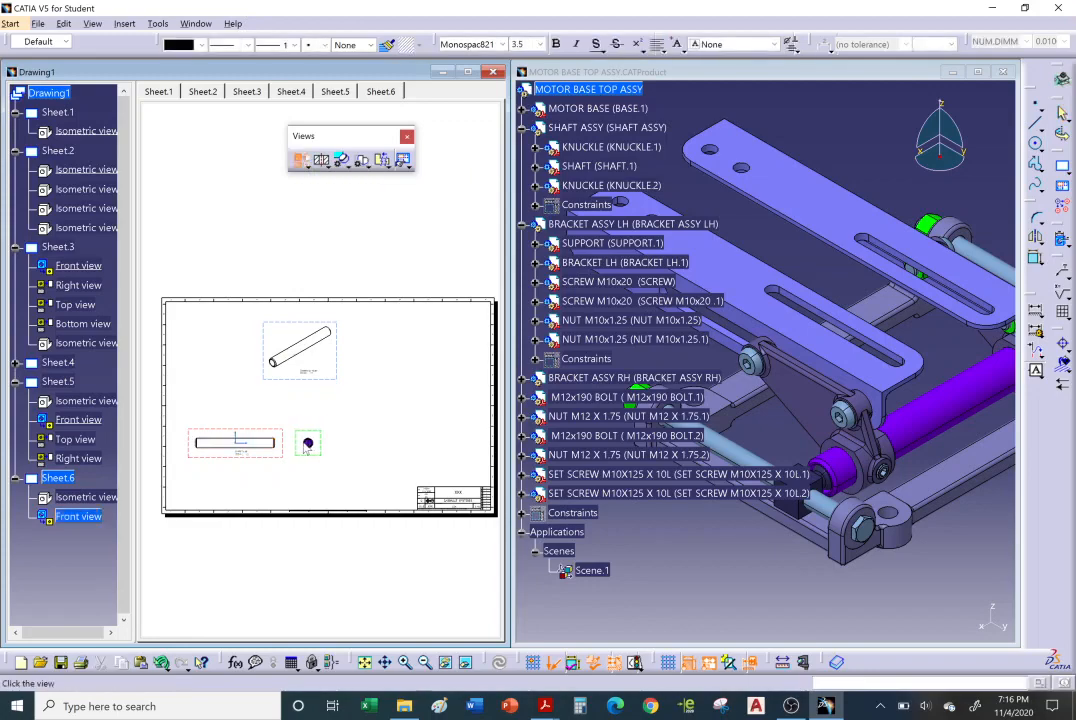
click(297, 466)
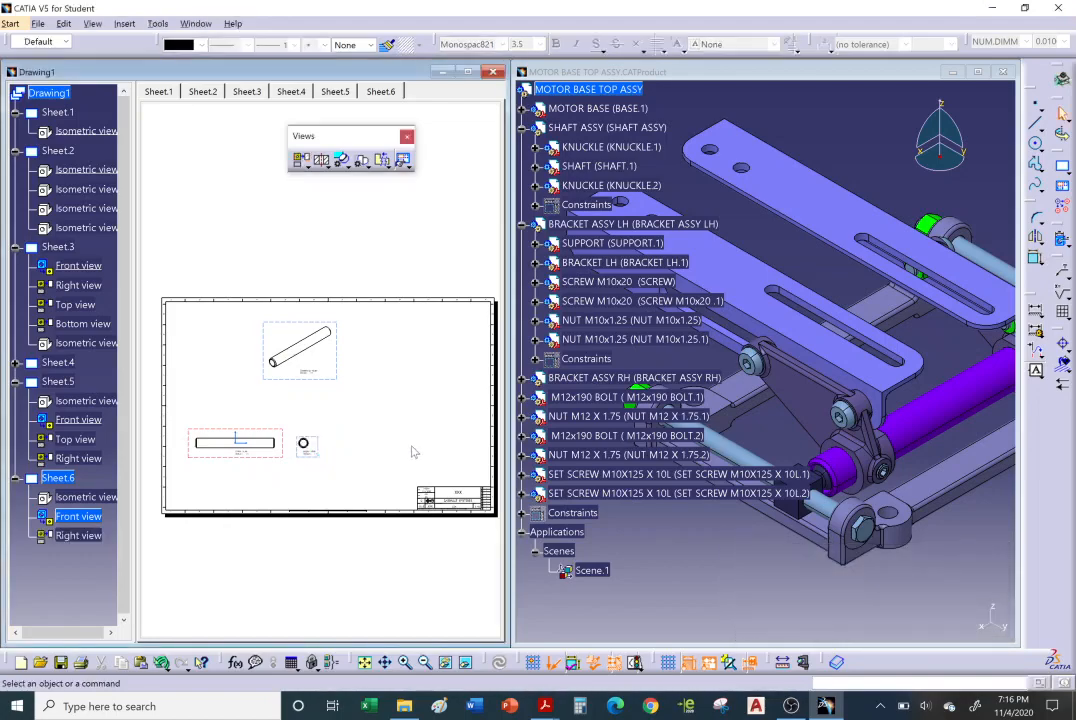
- Generate an isometric view of KNUCKLE on Sheet.6, using a motor base face as the reference plane, and move it to the sheet's upper right corner
click(305, 166)
click(440, 188)
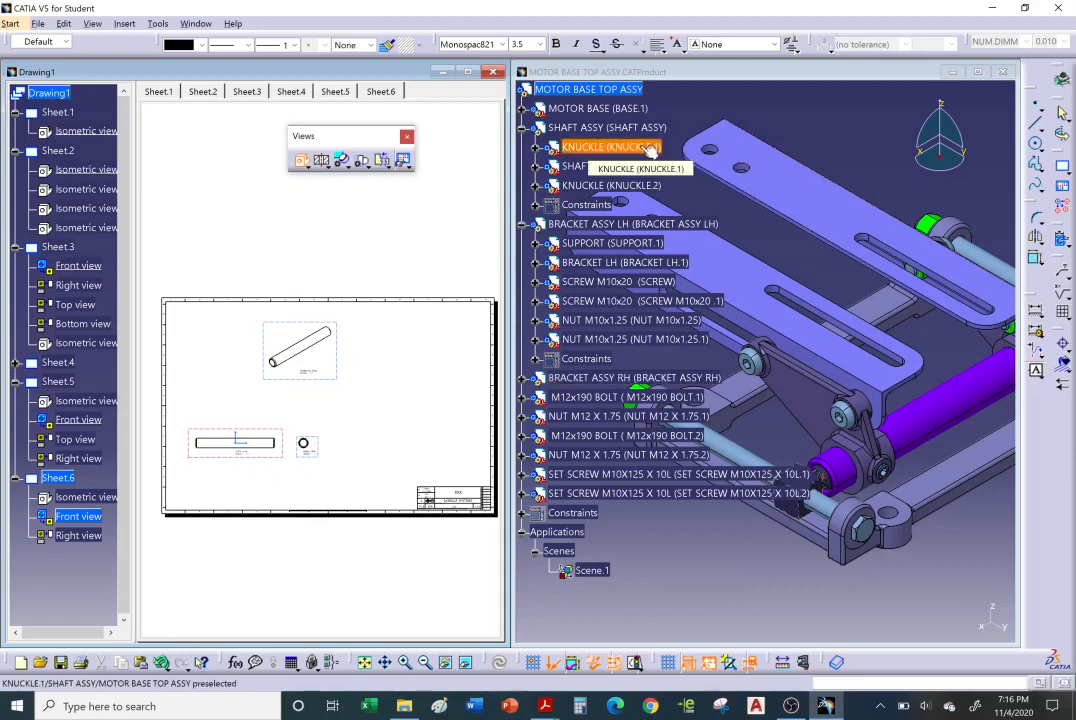
click(651, 148)
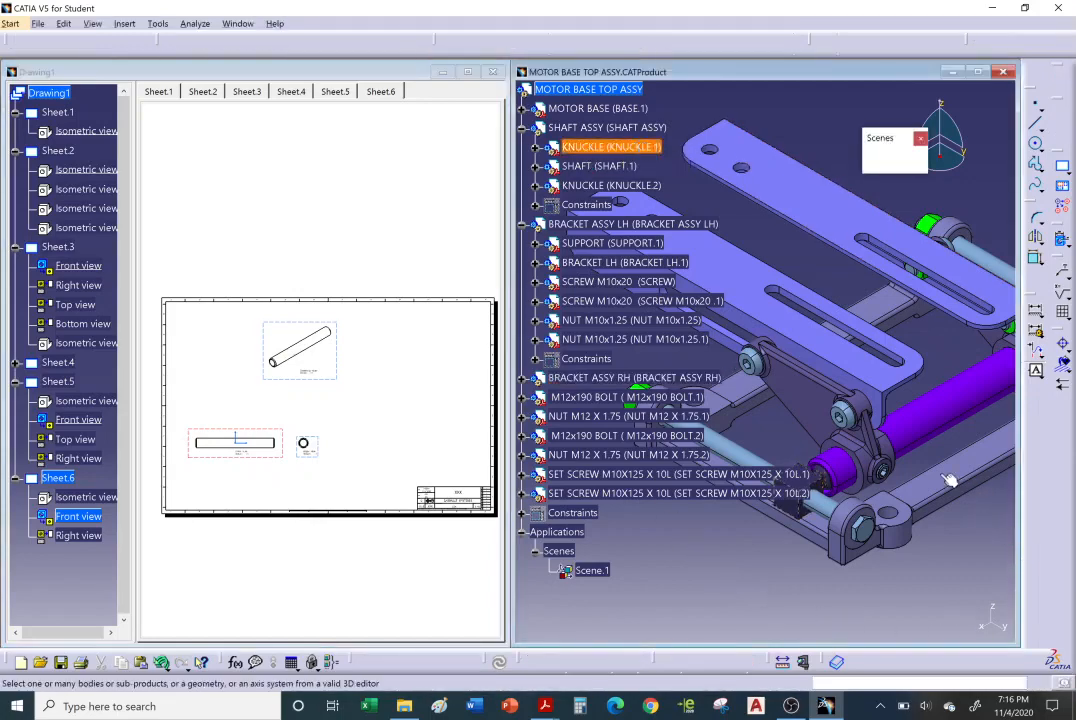
click(951, 481)
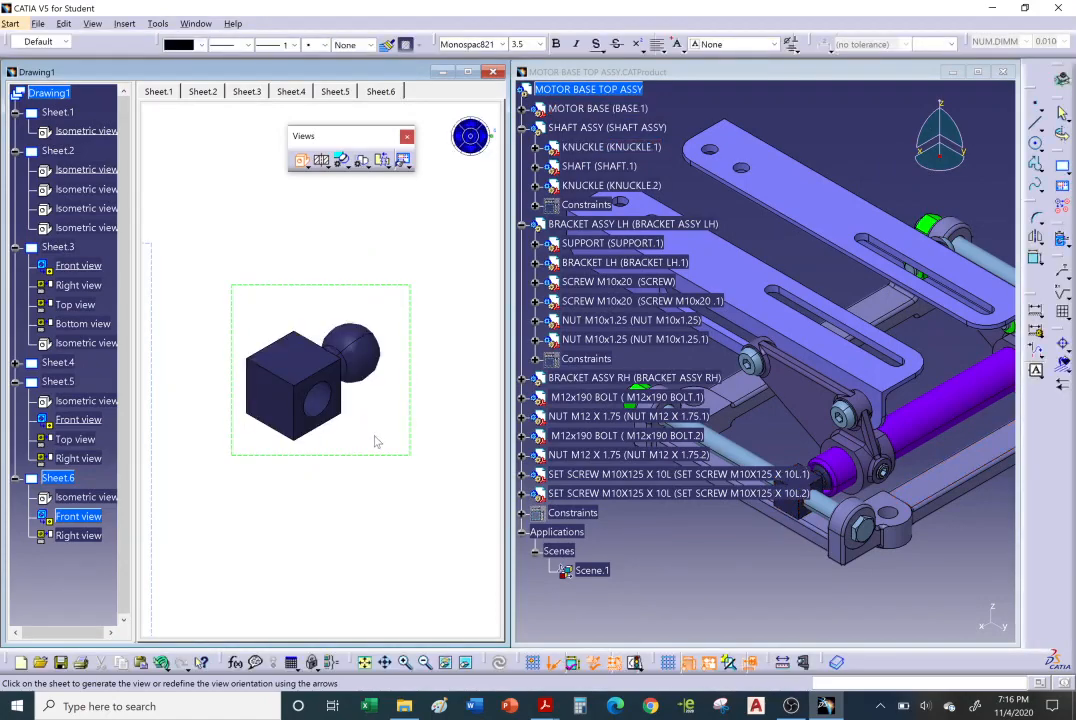
click(358, 487)
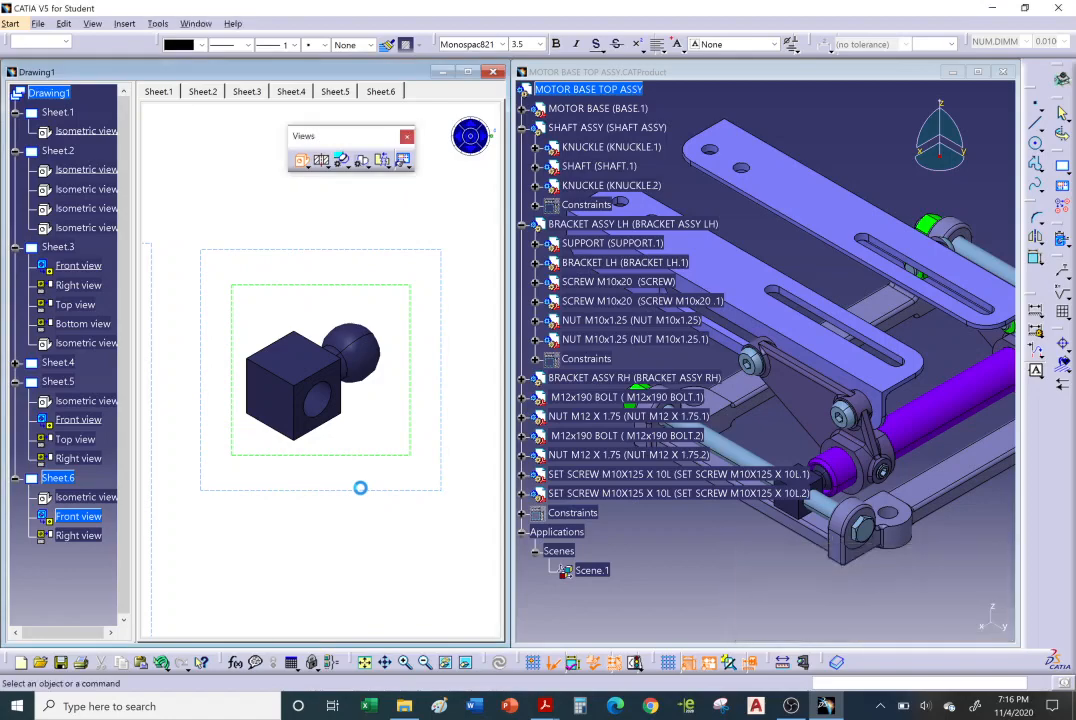
mouse_move(338, 451)
middle_down()
mouse_move(331, 495)
mouse_move(322, 437)
mouse_move(327, 456)
middle_up()
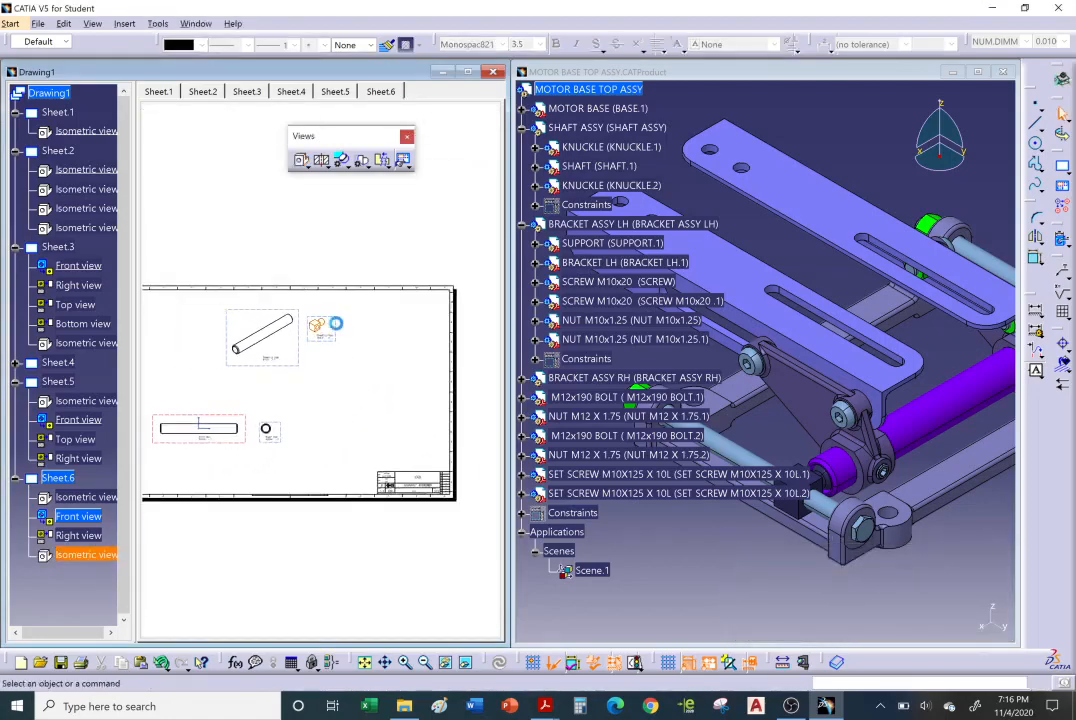
drag(335, 323, 430, 331)
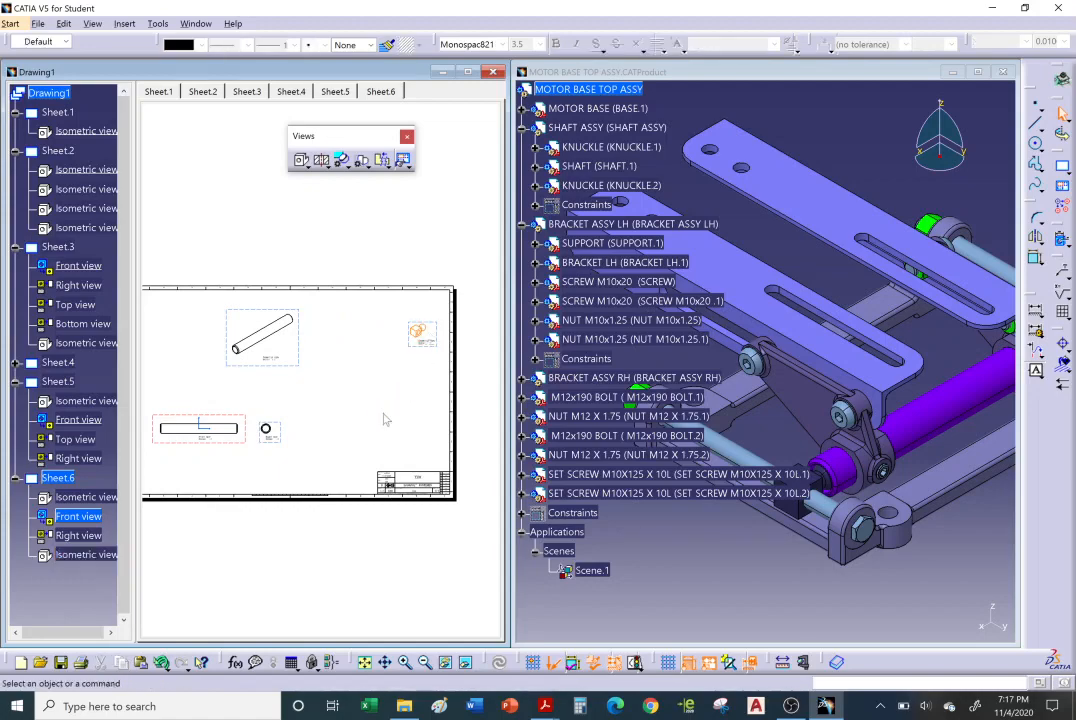
- Try a front view of KNUCKLE with the ball end facing left, move it above the title block, and delete it
click(304, 163)
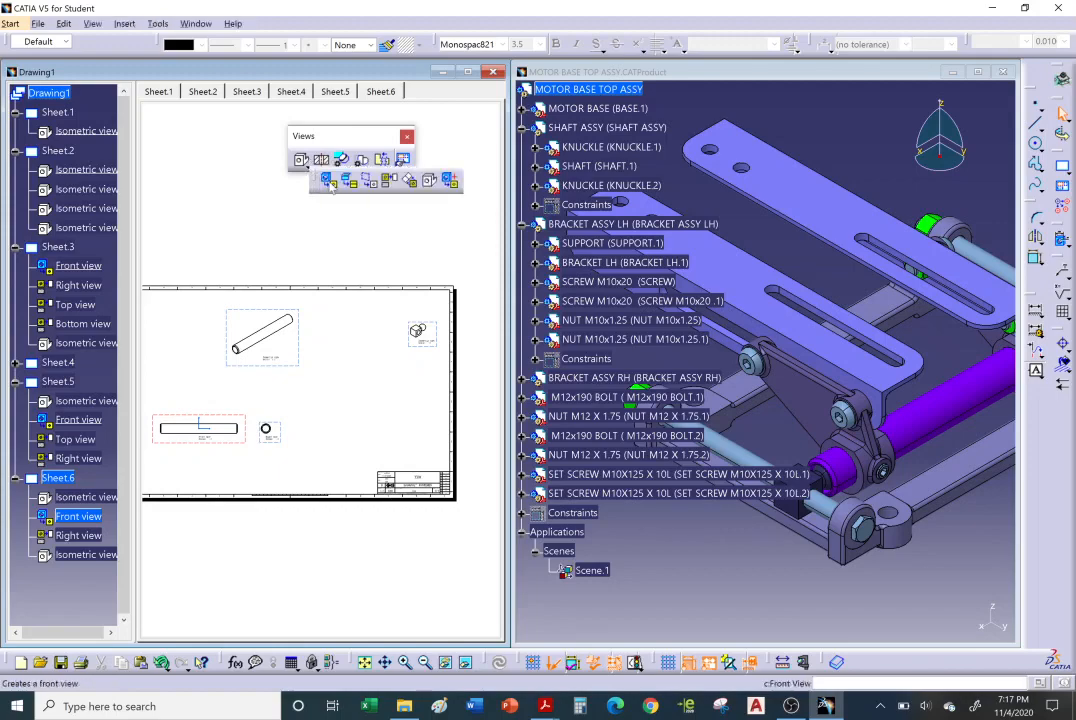
click(329, 183)
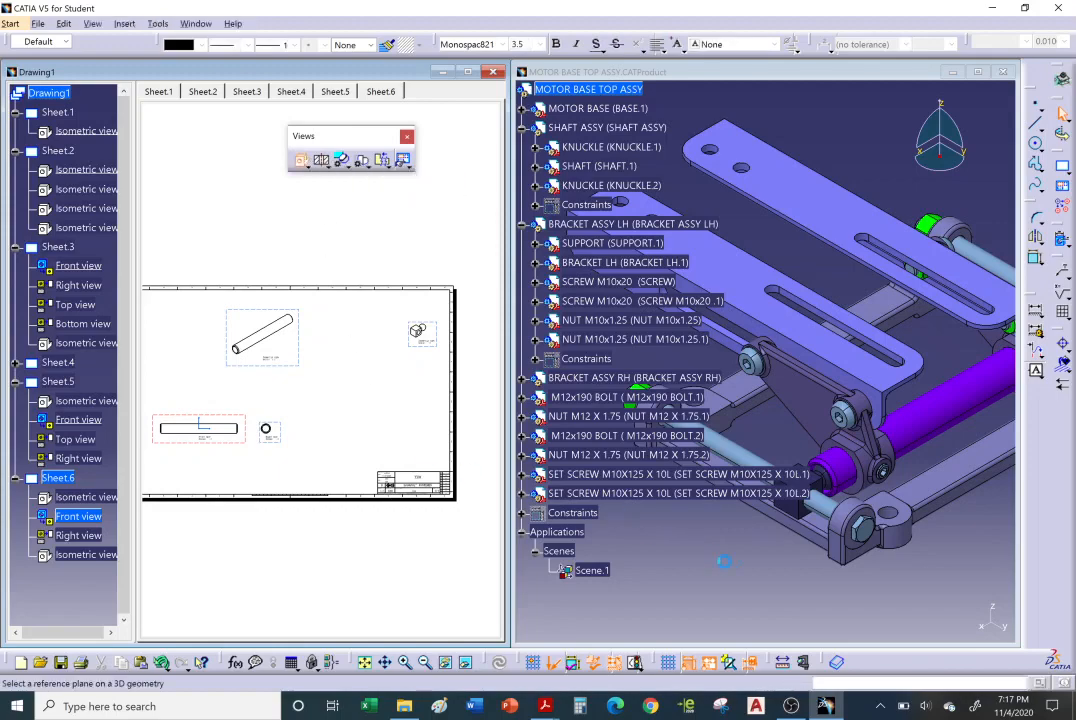
click(650, 147)
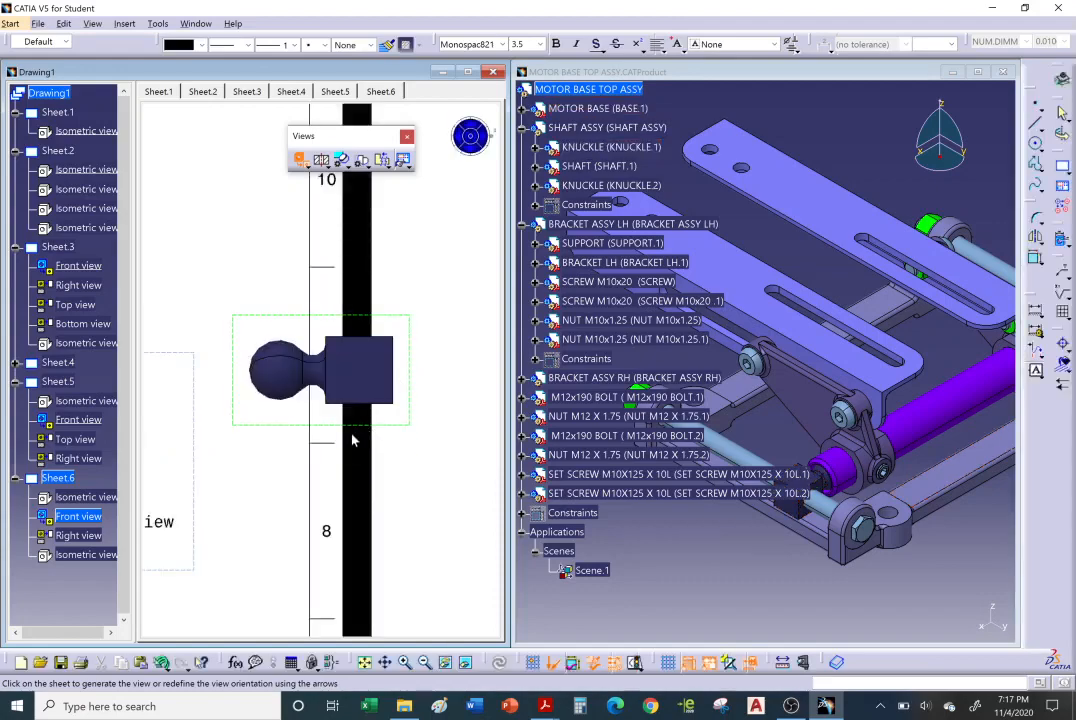
mouse_move(352, 440)
middle_down()
mouse_move(358, 473)
mouse_move(379, 408)
mouse_move(440, 300)
middle_up()
click(447, 290)
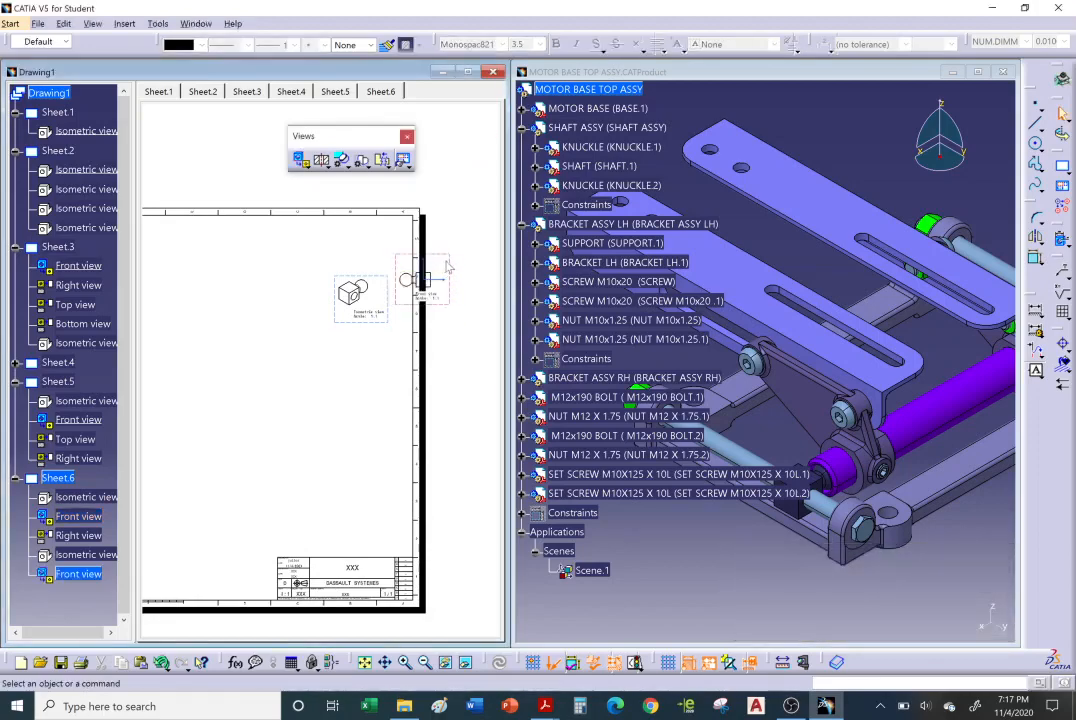
click(447, 259)
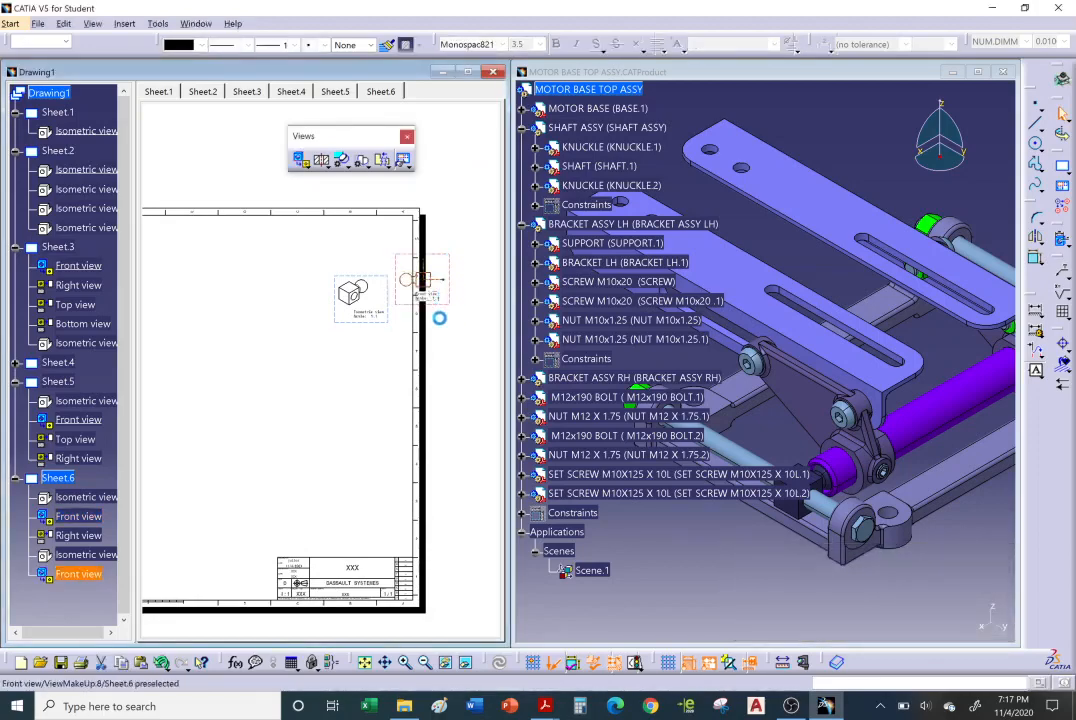
drag(442, 323, 328, 457)
middle_drag(345, 485, 357, 337)
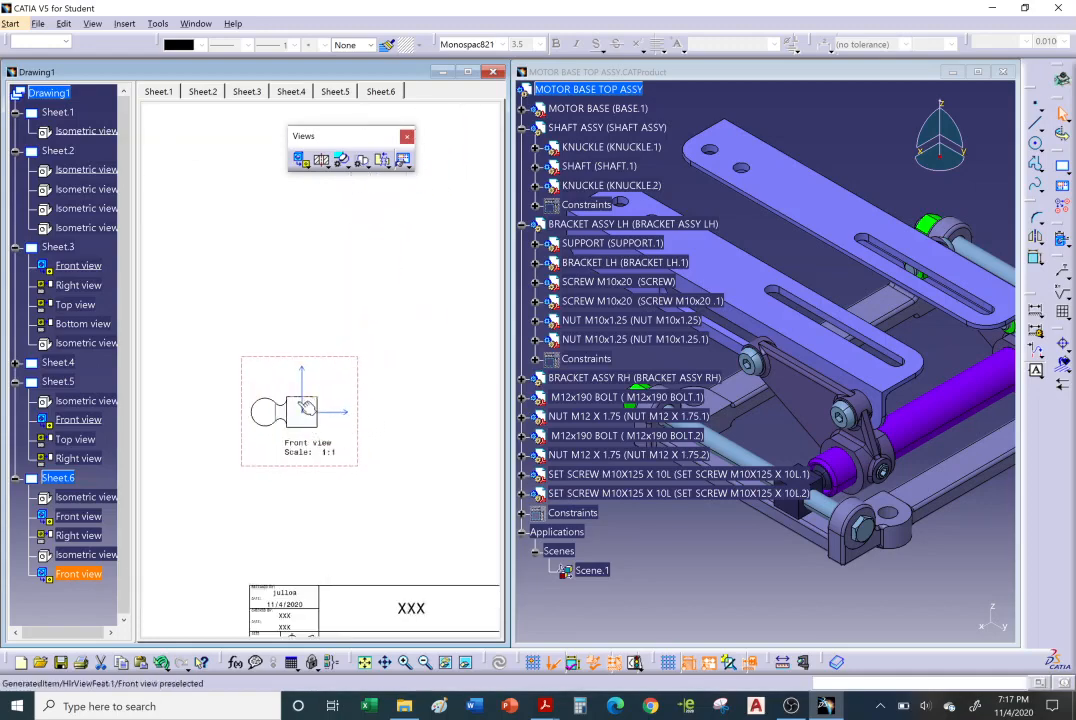
mouse_move(383, 384)
middle_down()
mouse_move(384, 403)
mouse_move(368, 411)
mouse_move(342, 401)
middle_up()
drag(318, 407, 311, 401)
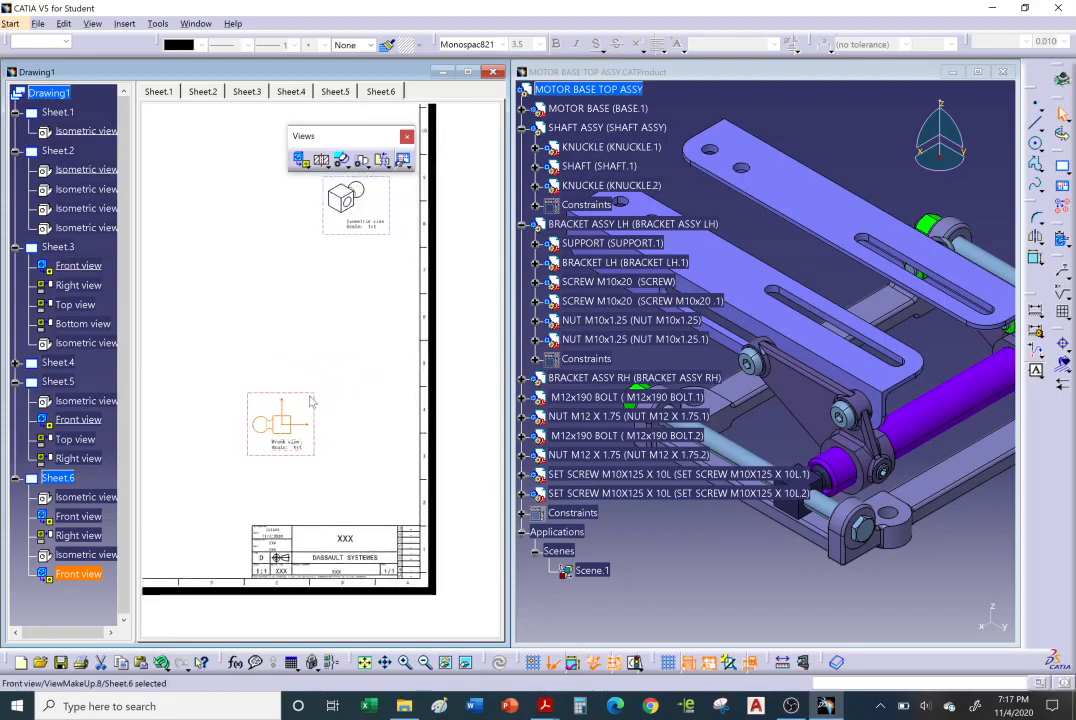
key(Delete)
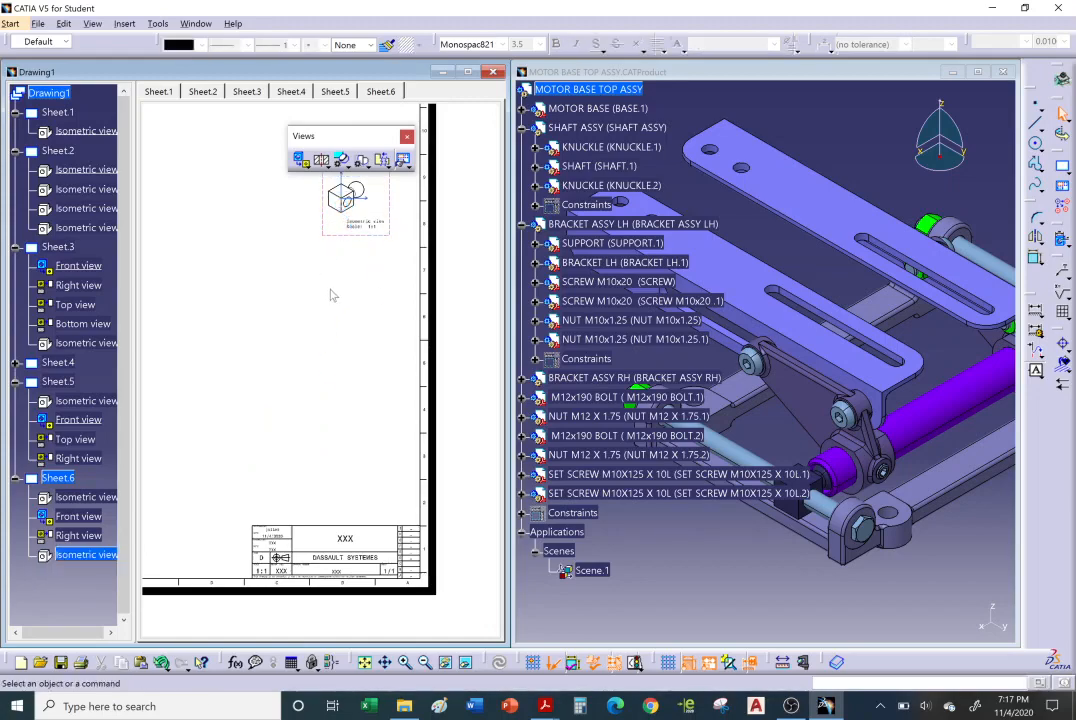
- Generate a front view of KNUCKLE from a motor base side face, reoriented so the hole faces forward and the ball end points right
click(300, 160)
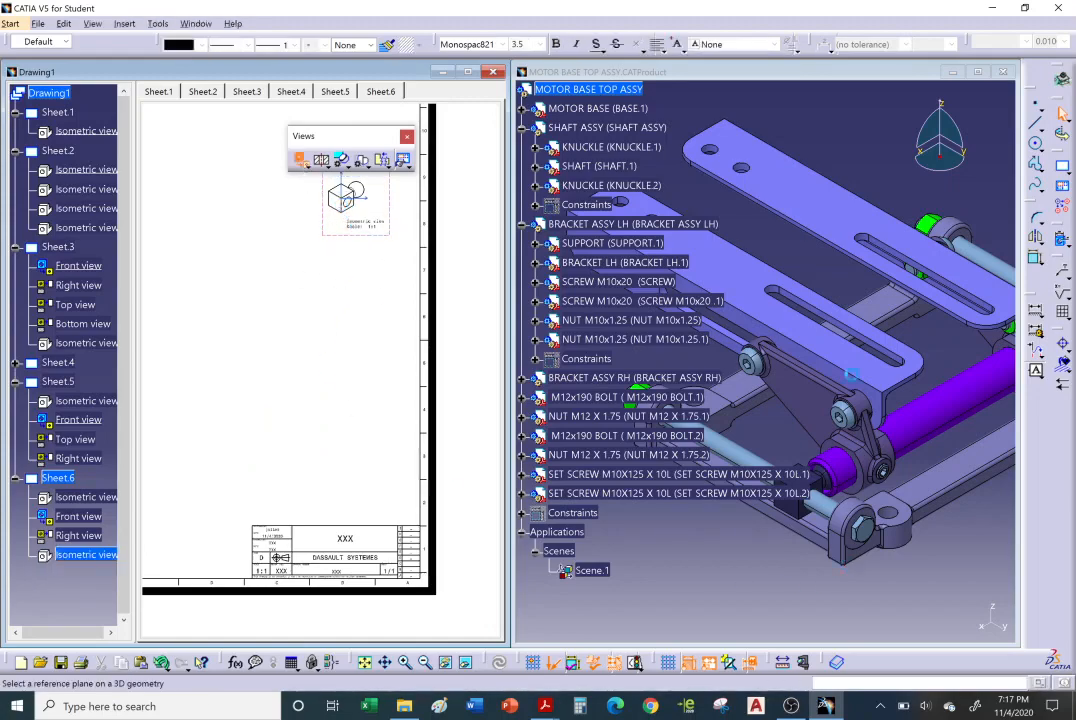
click(625, 147)
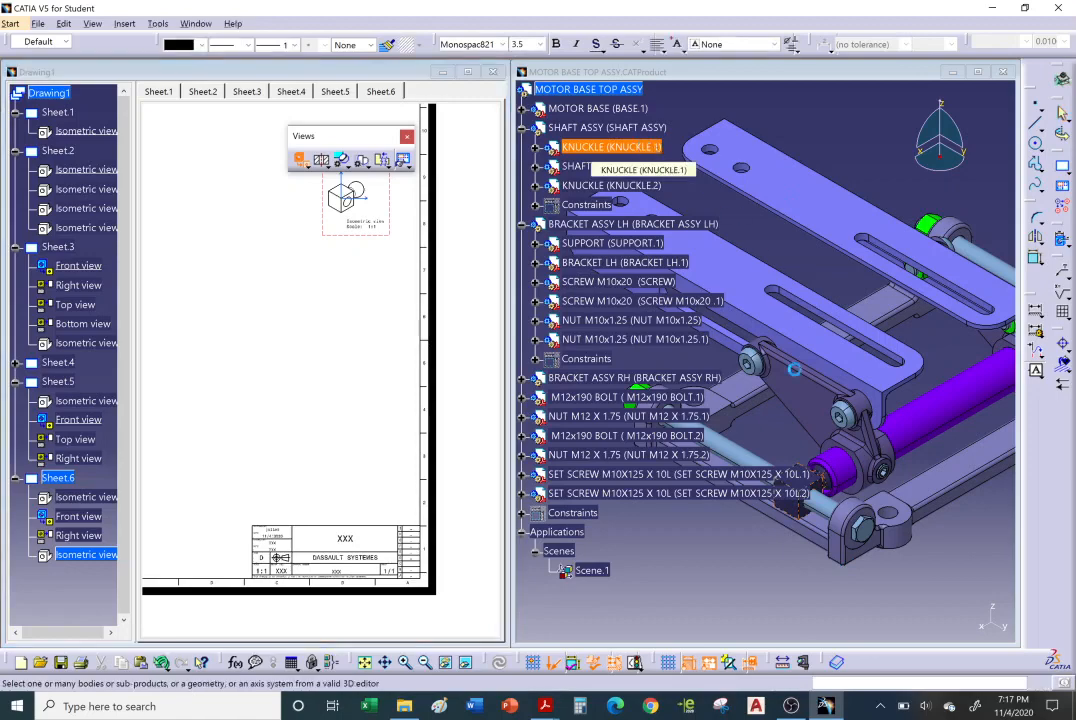
click(945, 484)
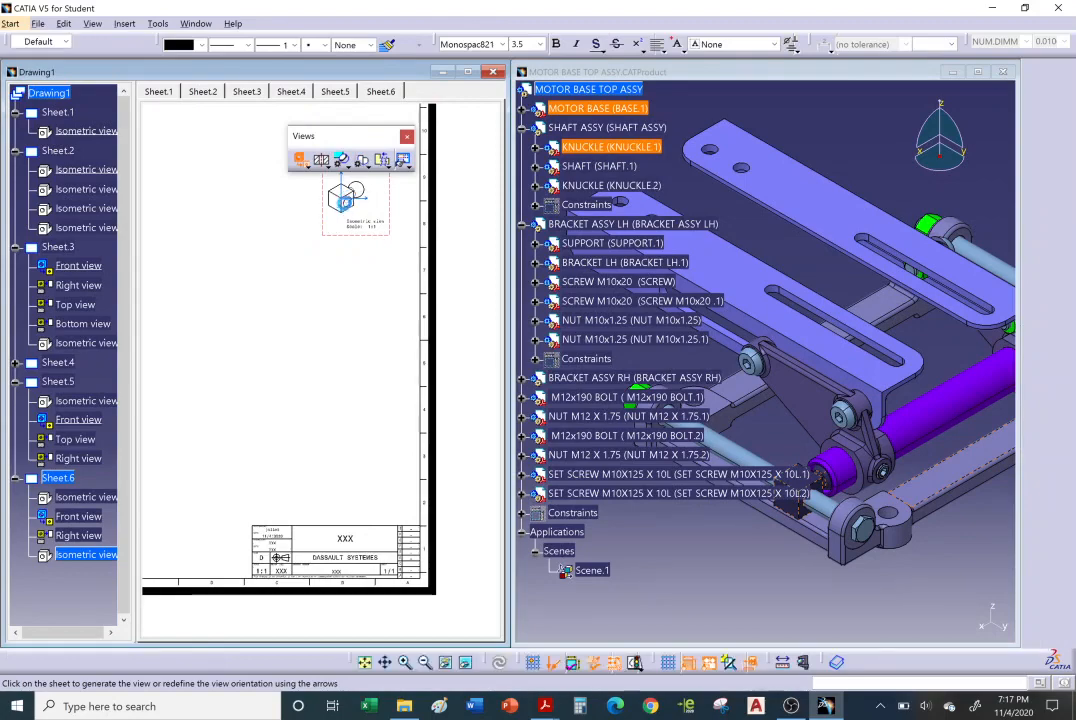
click(471, 152)
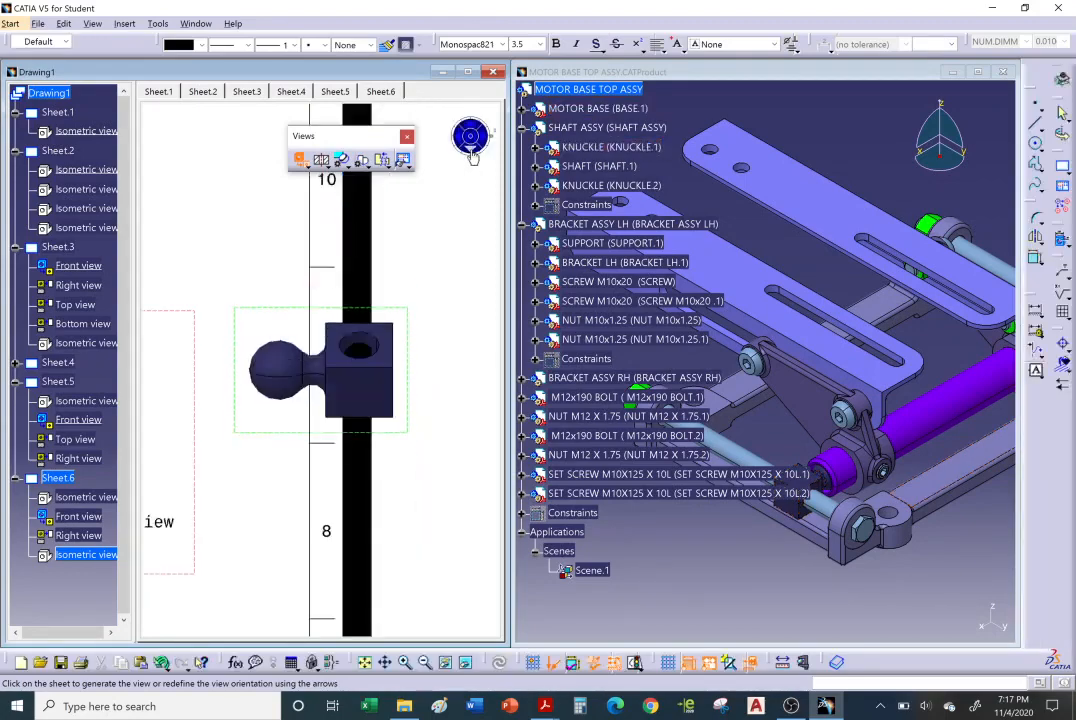
click(461, 141)
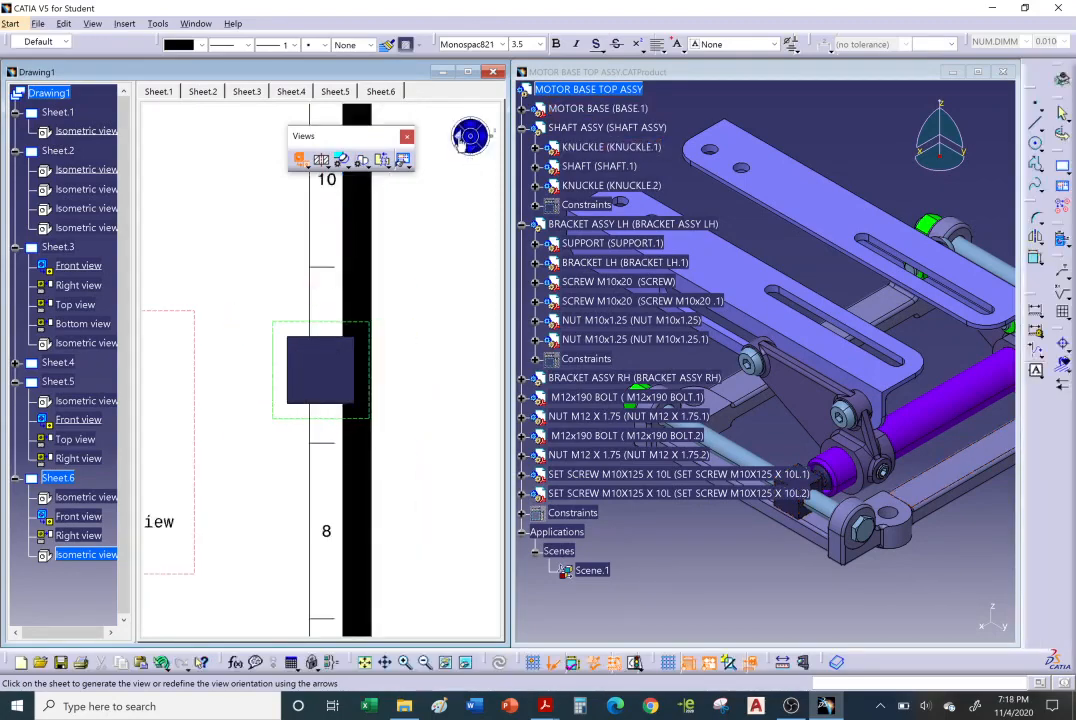
click(461, 141)
click(444, 232)
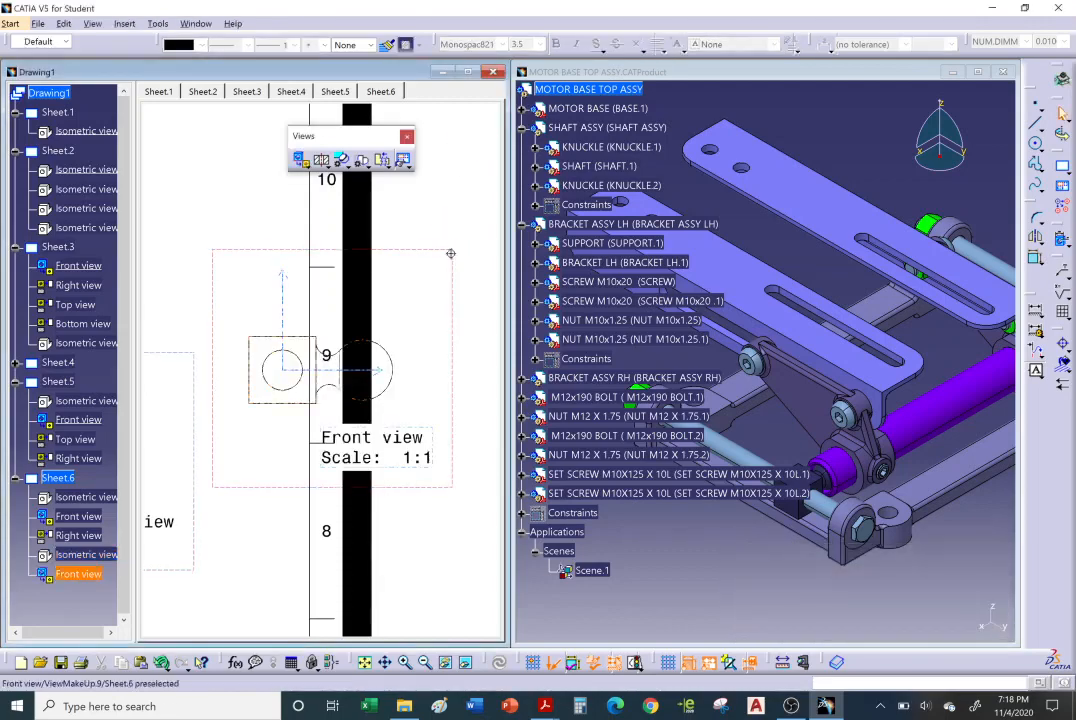
- Maximize the drawing window and move the KNUCKLE front view to the open area above the title block
mouse_move(449, 254)
middle_down()
mouse_move(420, 325)
mouse_move(457, 313)
middle_up()
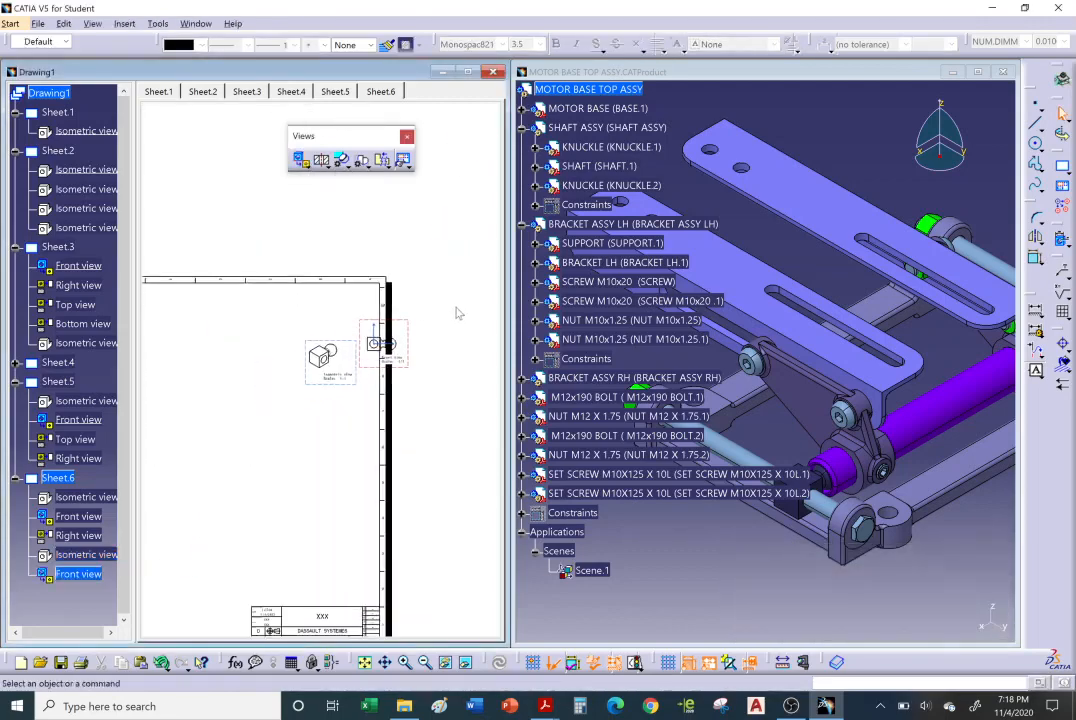
click(466, 73)
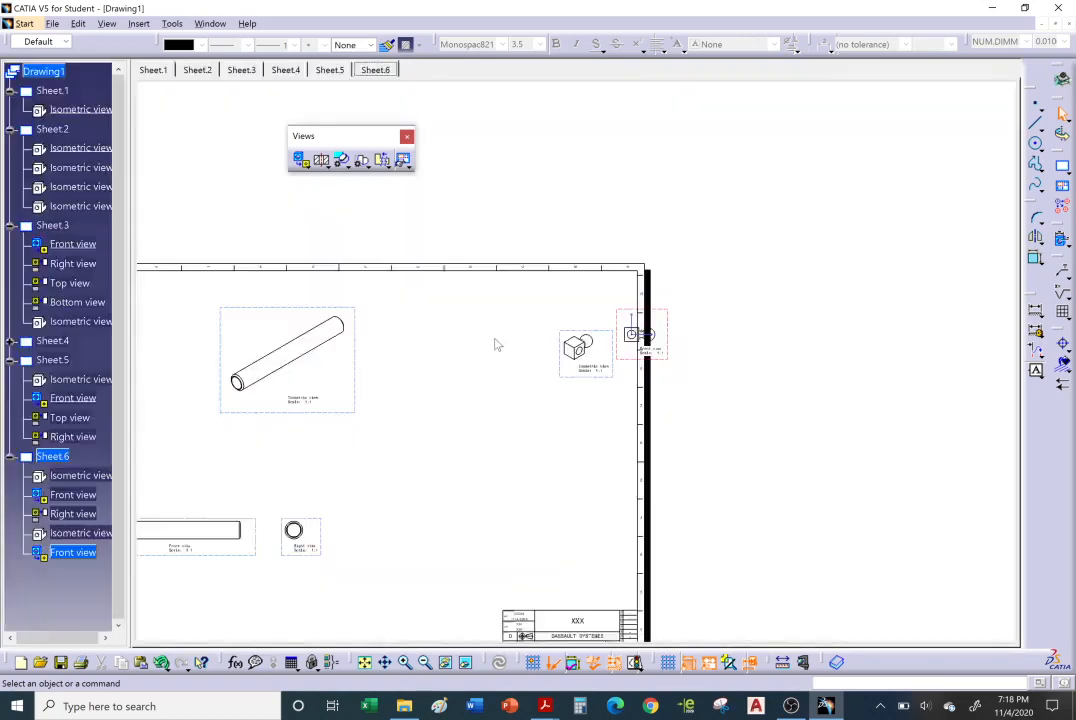
middle_drag(510, 357, 628, 288)
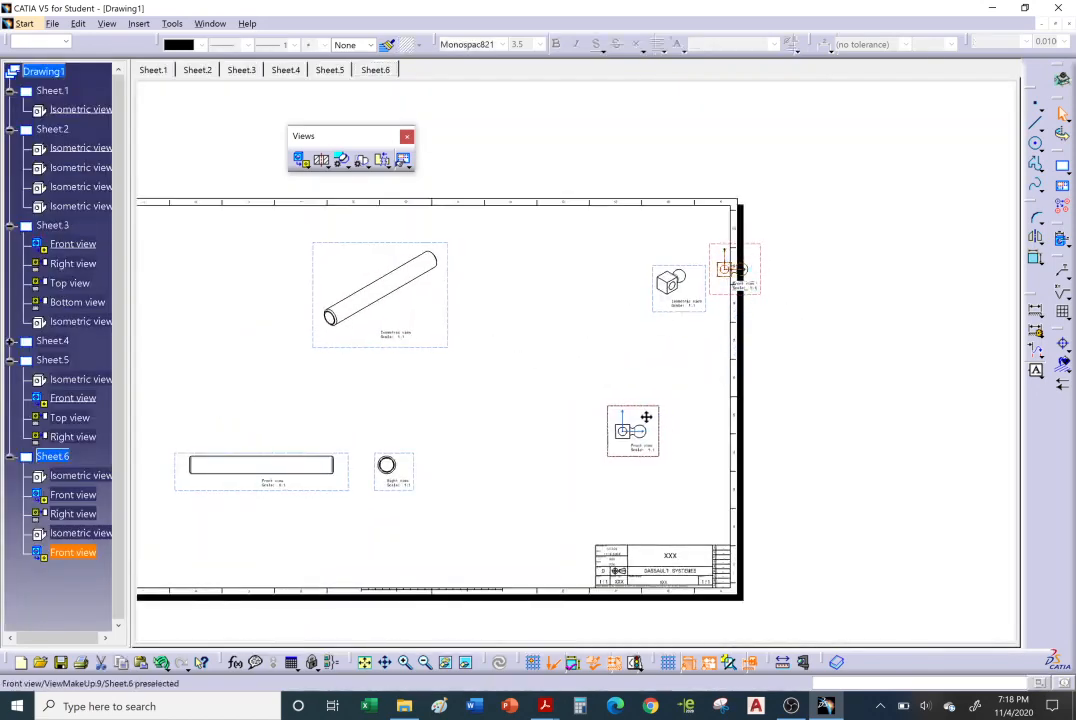
click(604, 432)
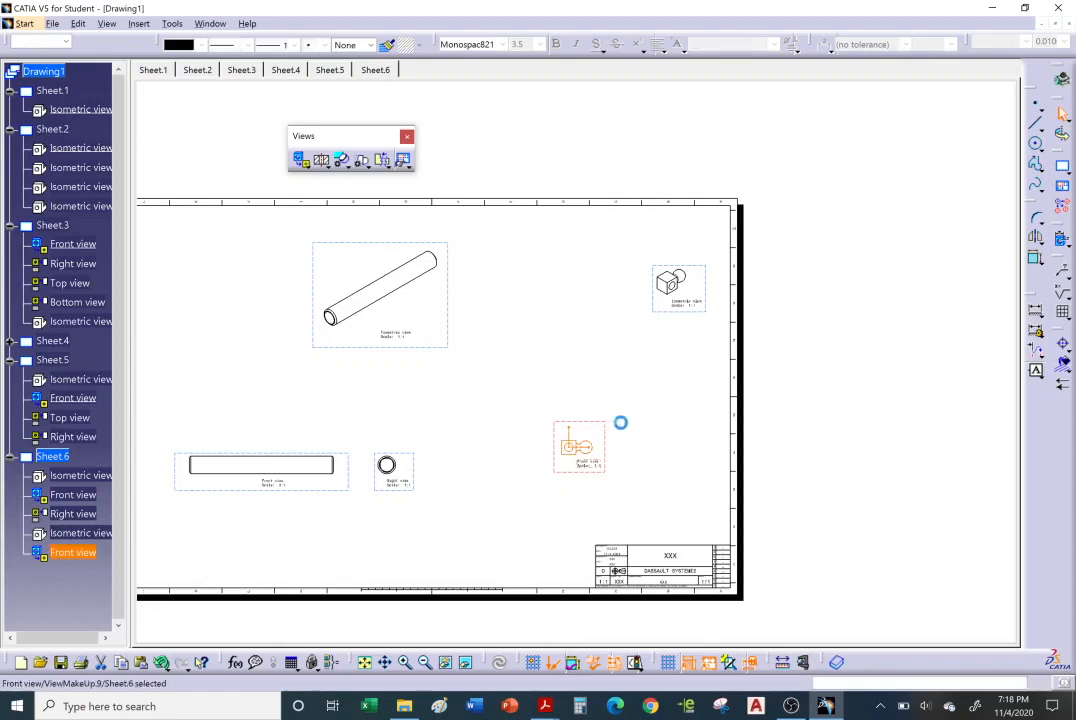
- Project a right view beside the KNUCKLE front view and a top view above it
click(307, 167)
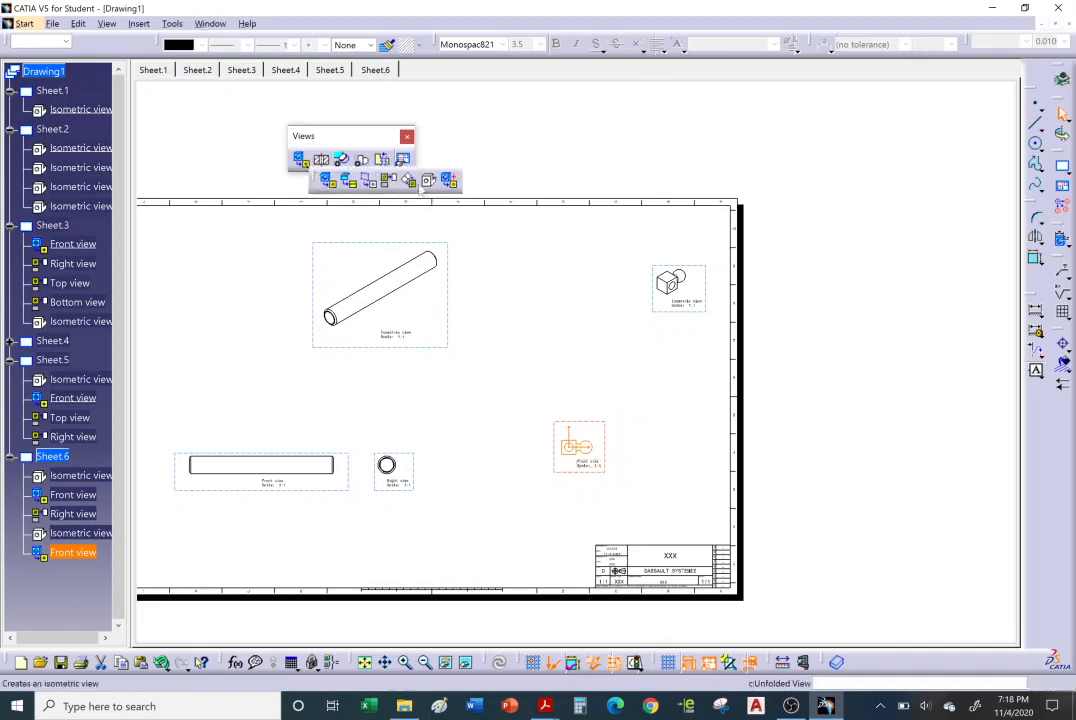
click(389, 180)
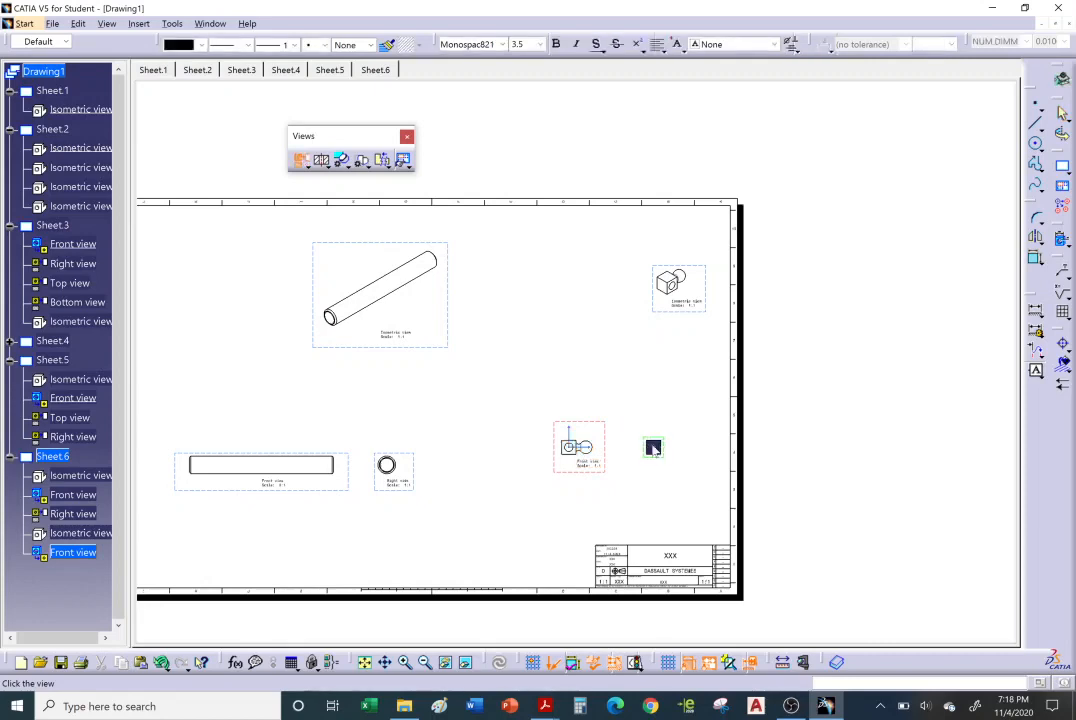
click(648, 447)
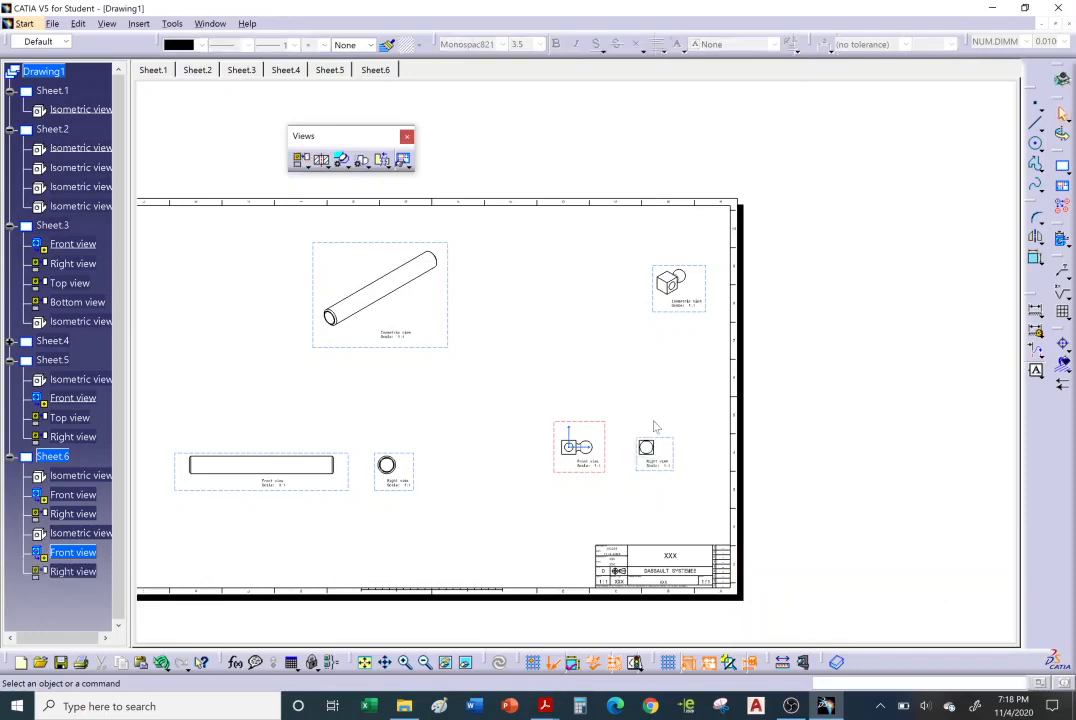
click(300, 160)
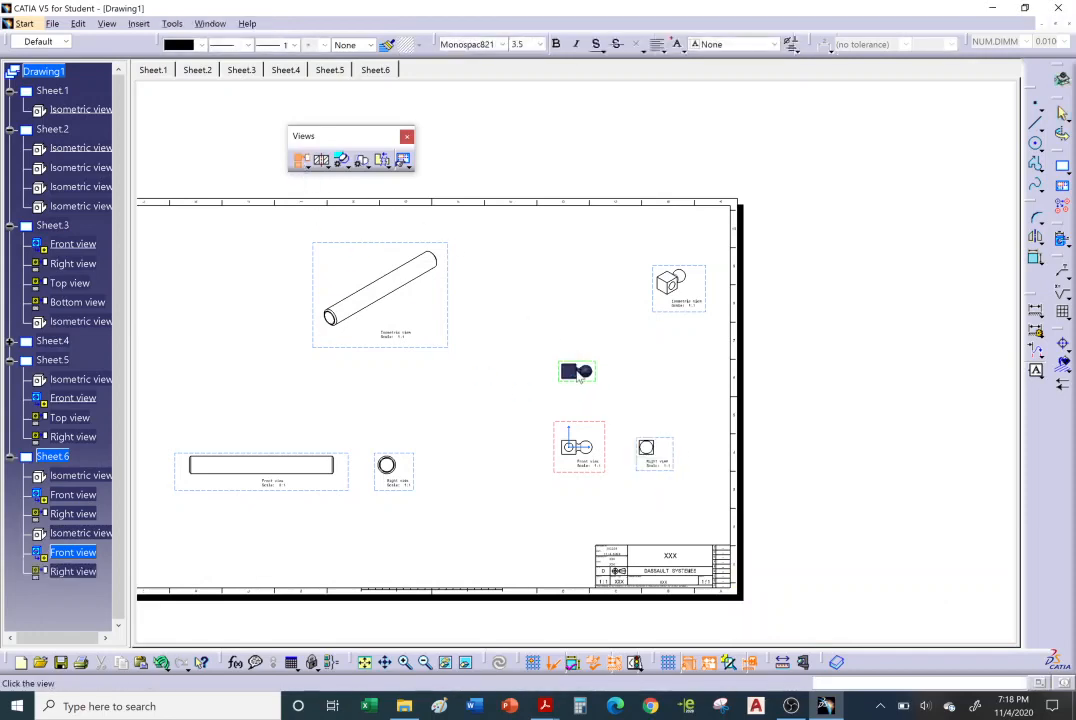
click(634, 415)
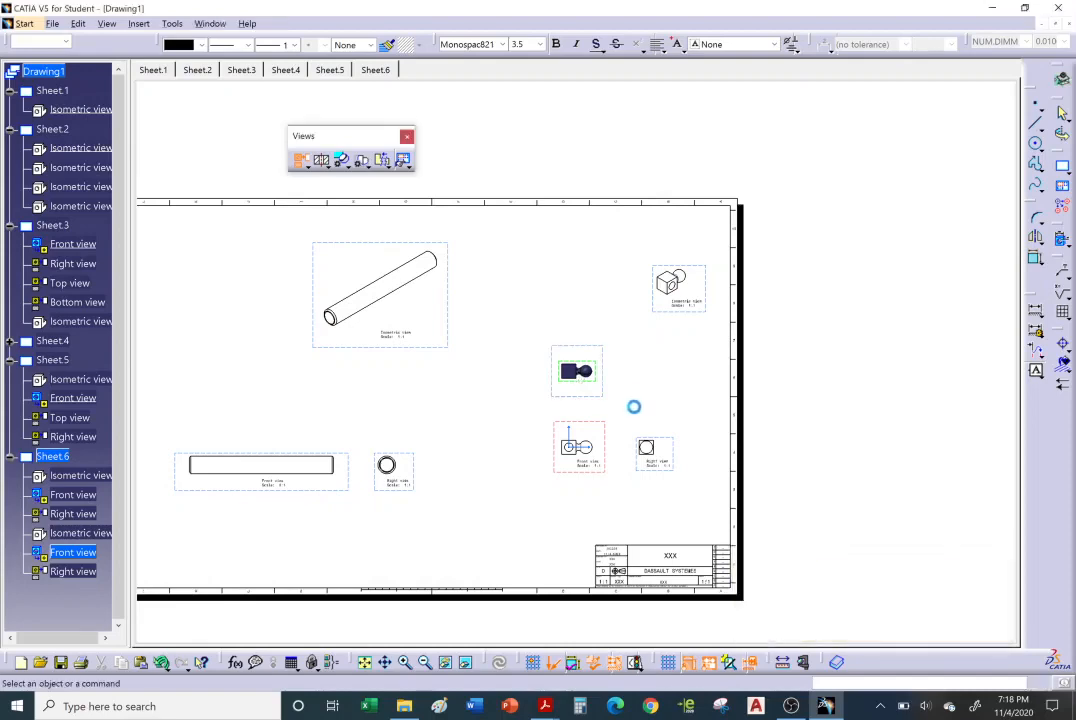
mouse_move(645, 406)
middle_down()
mouse_move(653, 352)
mouse_move(622, 367)
mouse_move(557, 353)
mouse_move(600, 403)
middle_up()
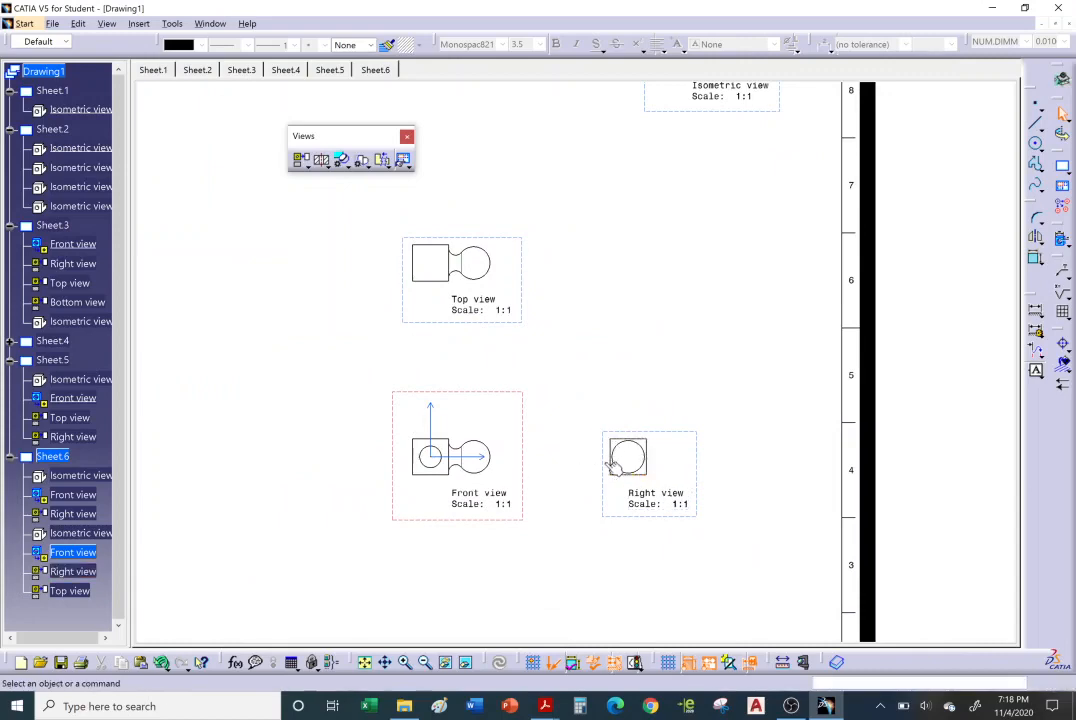
click(476, 505)
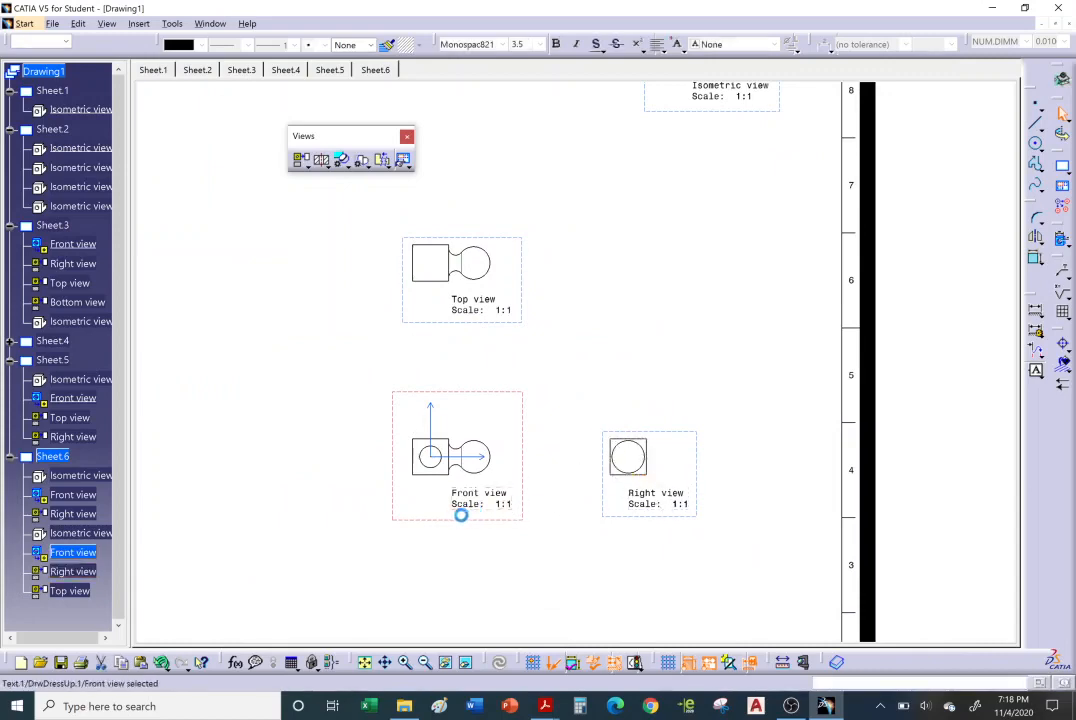
middle_drag(615, 318, 588, 392)
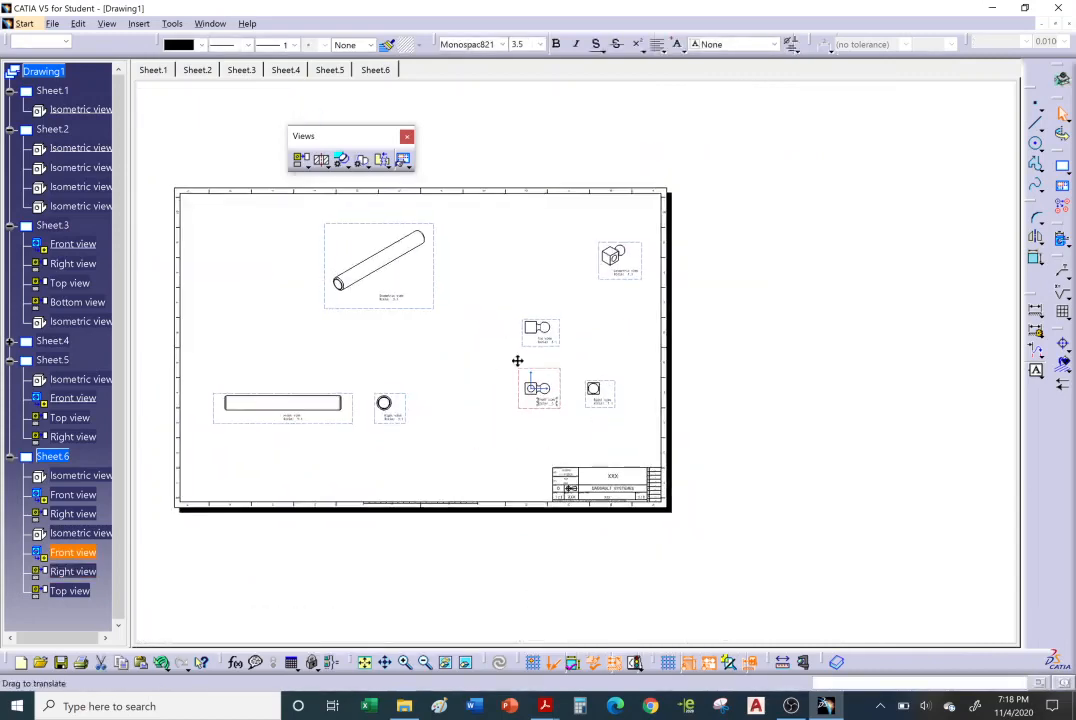
middle_drag(516, 361, 586, 370)
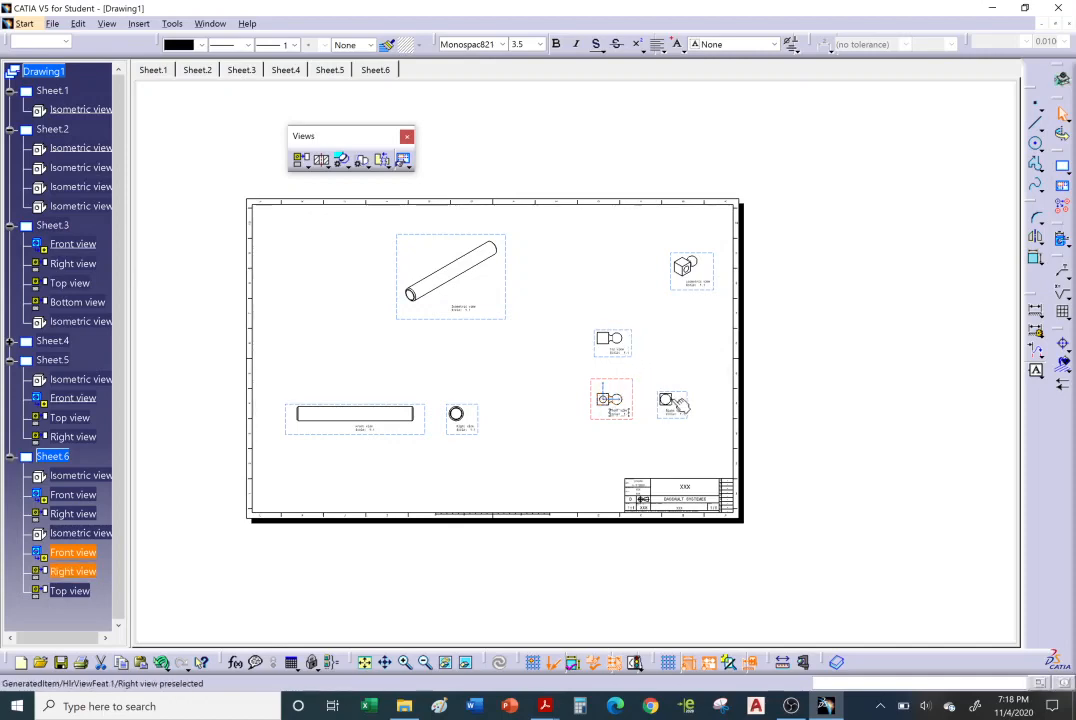
mouse_move(692, 420)
middle_down()
mouse_move(680, 401)
mouse_move(692, 397)
middle_up()
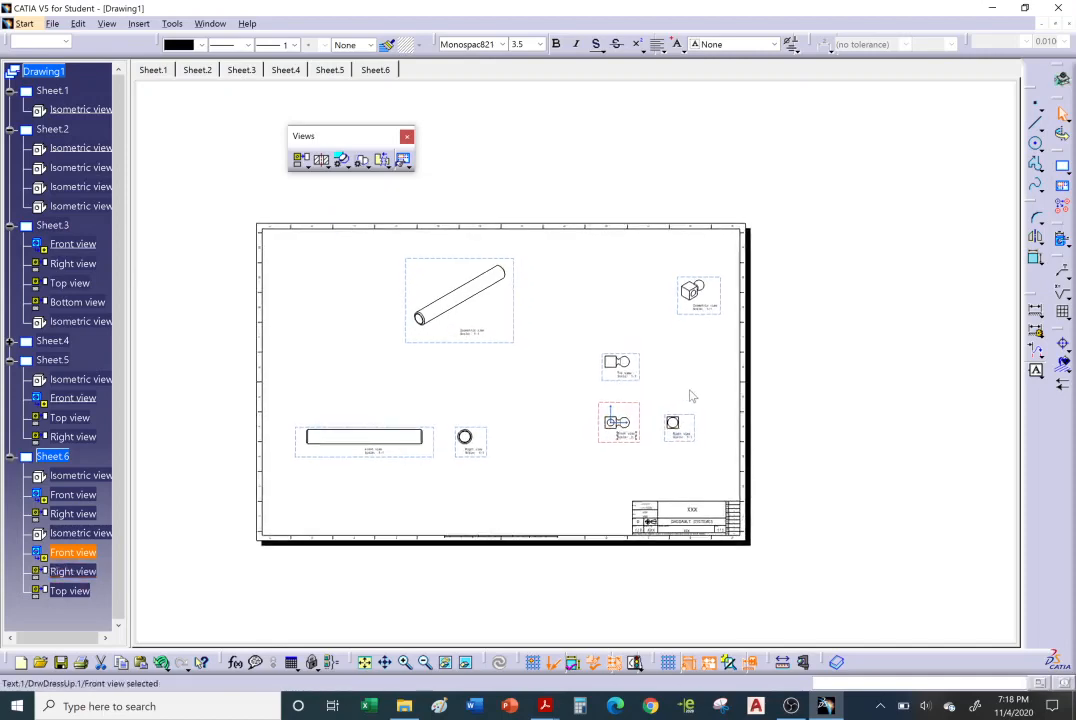
- Switch to MOTOR BASE ASSY.pdf in Acrobat Reader and examine the dimensioned base plate, bracket, support, shaft and knuckle pages
click(545, 706)
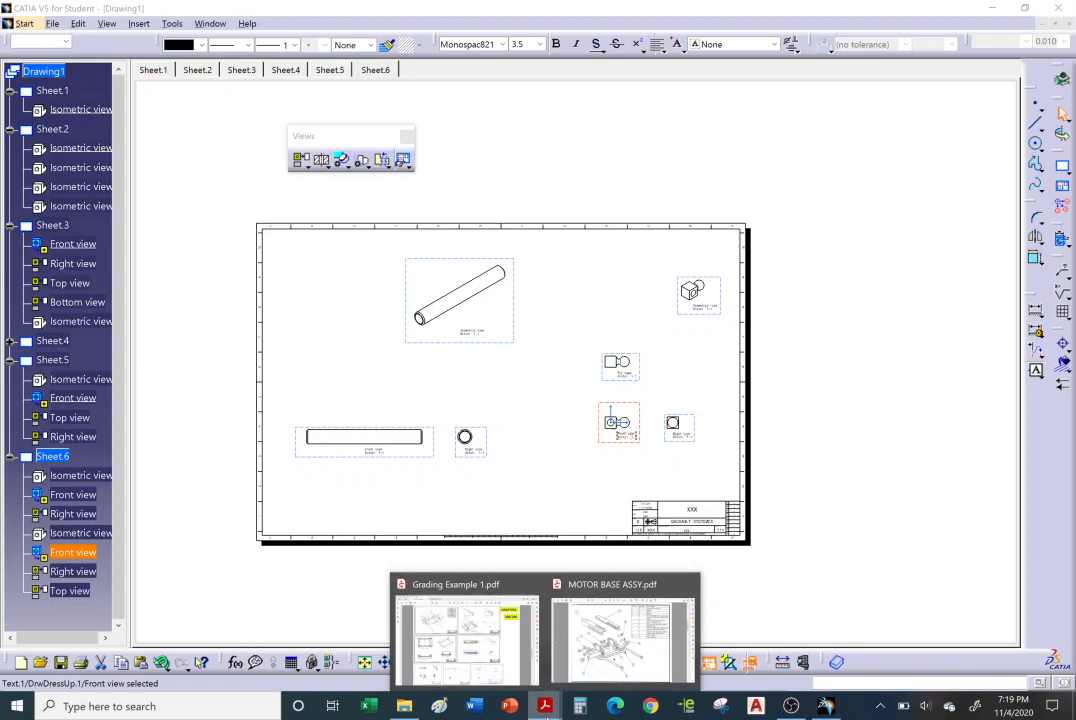
click(572, 677)
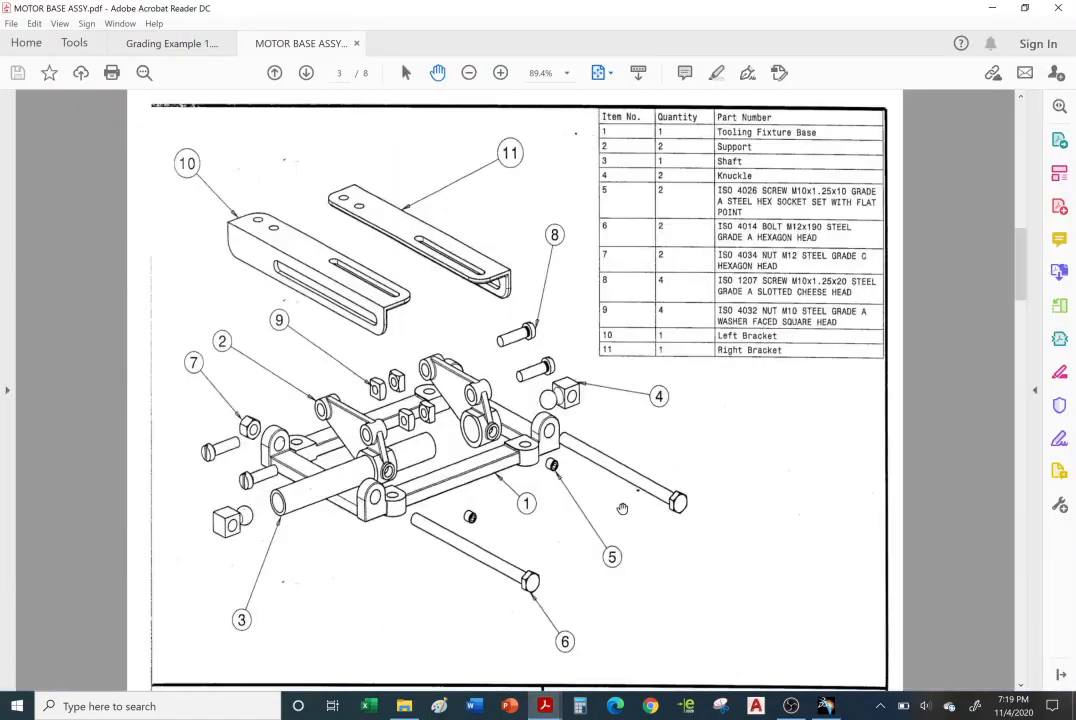
scroll(622, 509, down, 3)
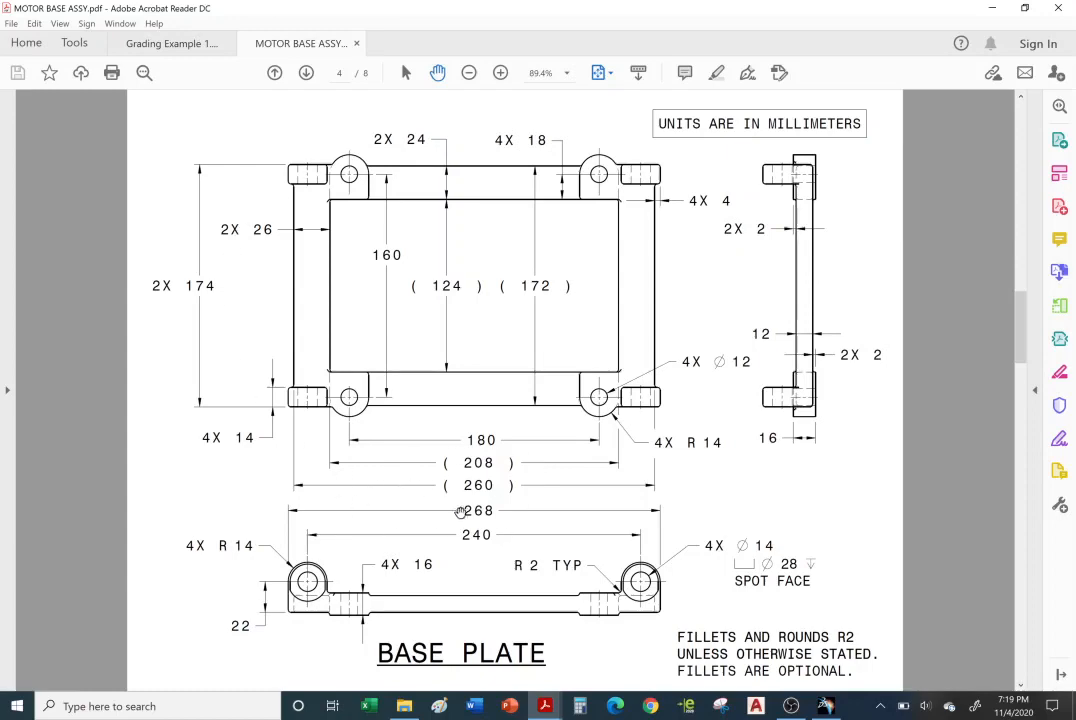
scroll(460, 510, down, 3)
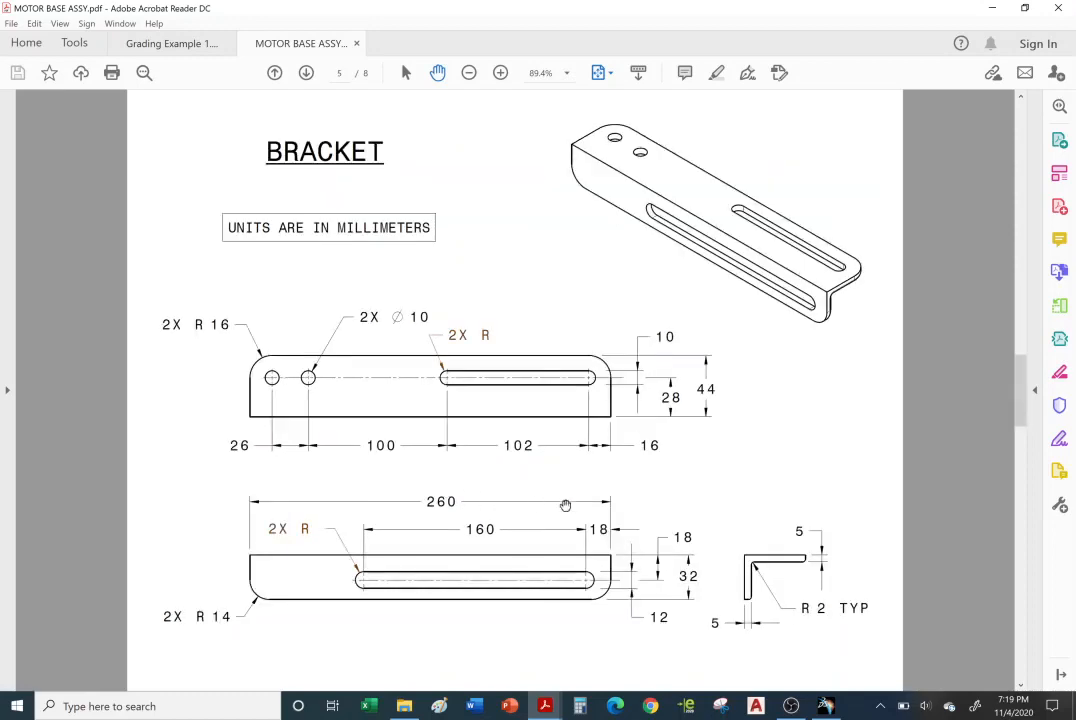
scroll(527, 508, down, 3)
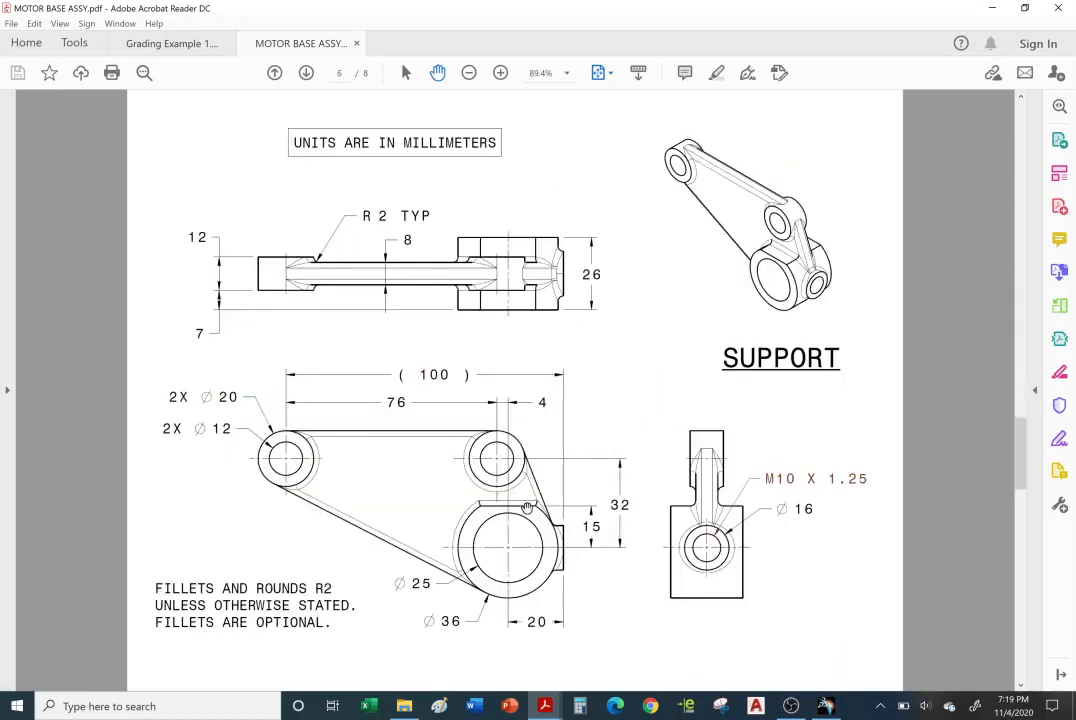
scroll(527, 508, down, 3)
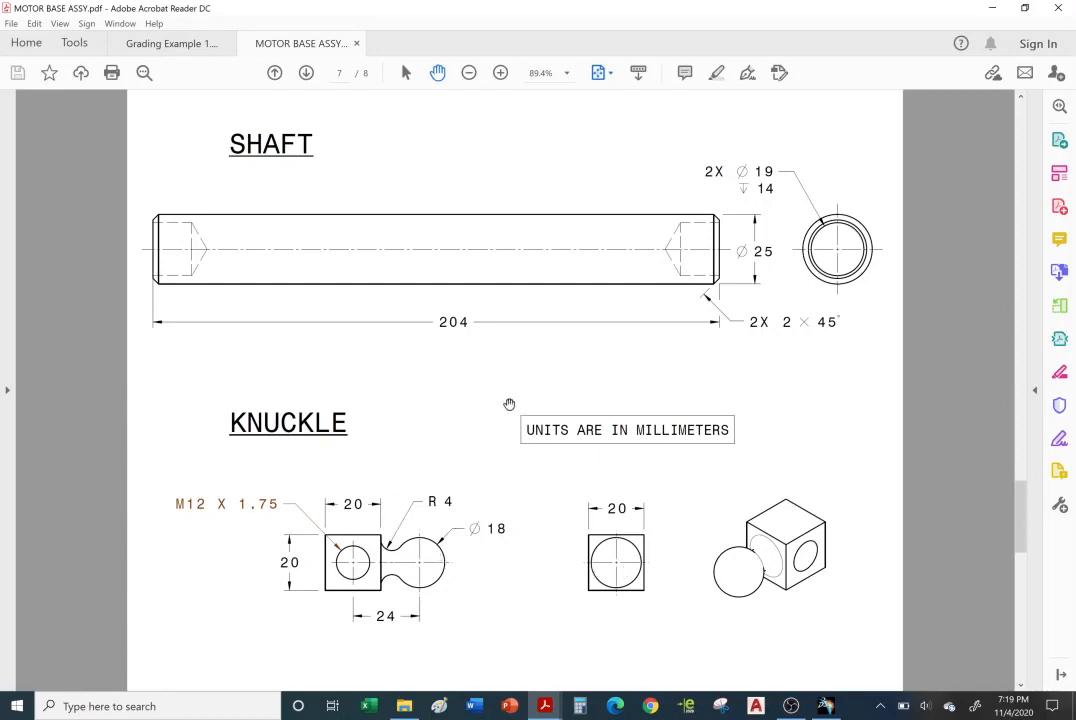
scroll(509, 404, up, 15)
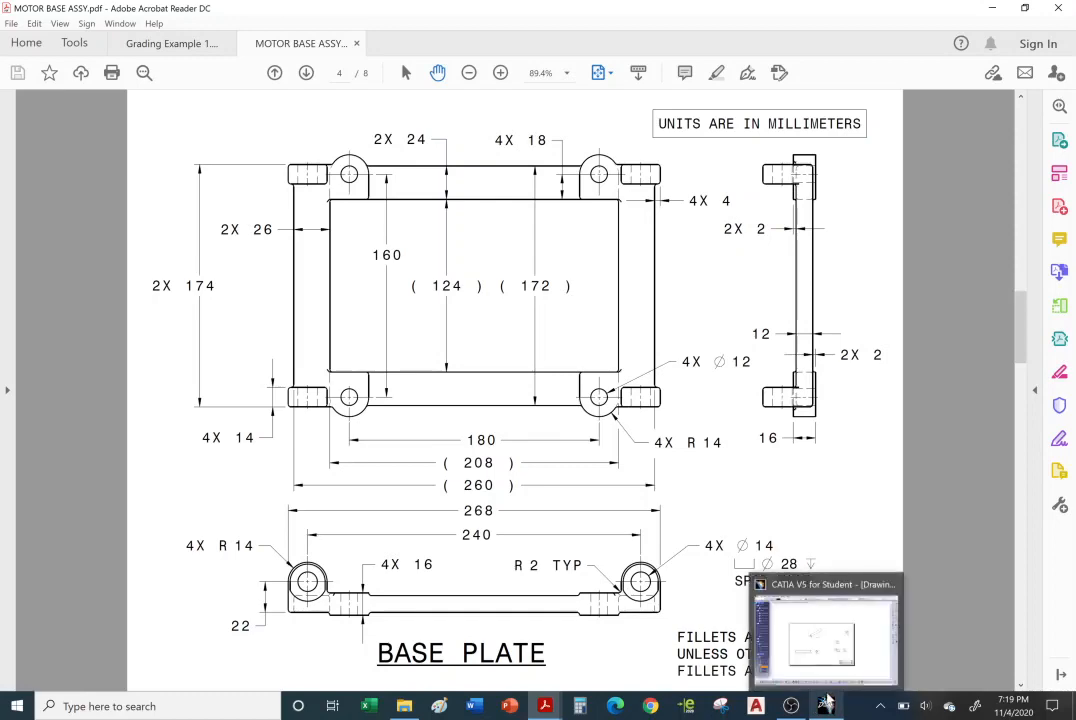
- Switch back to the CATIA drawing and bring up the motor base front view on Sheet.3 for dimensioning
click(826, 706)
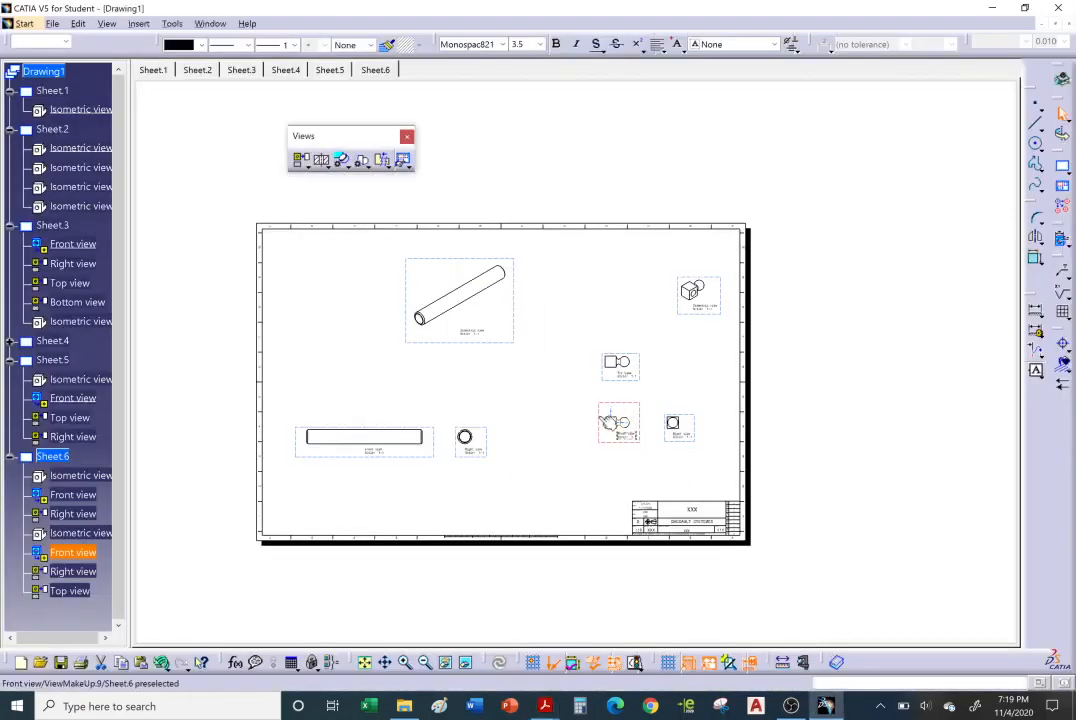
click(243, 70)
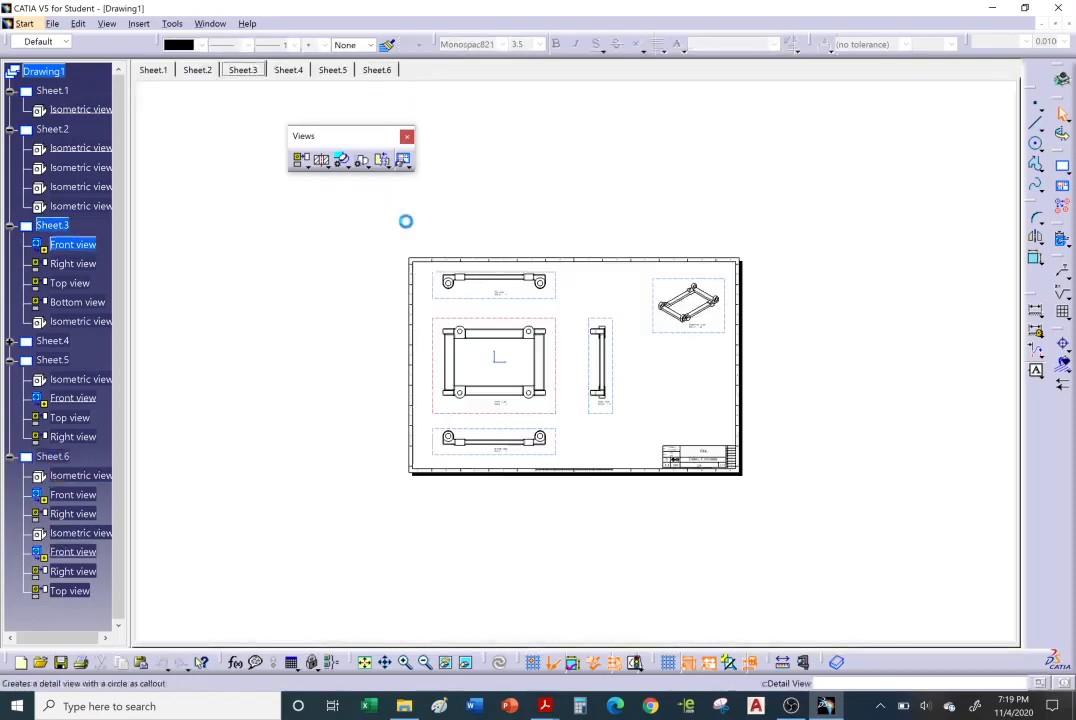
mouse_move(590, 336)
middle_down()
mouse_move(518, 367)
mouse_move(698, 367)
mouse_move(722, 329)
mouse_move(773, 360)
mouse_move(716, 401)
mouse_move(723, 384)
mouse_move(733, 425)
mouse_move(745, 410)
middle_up()
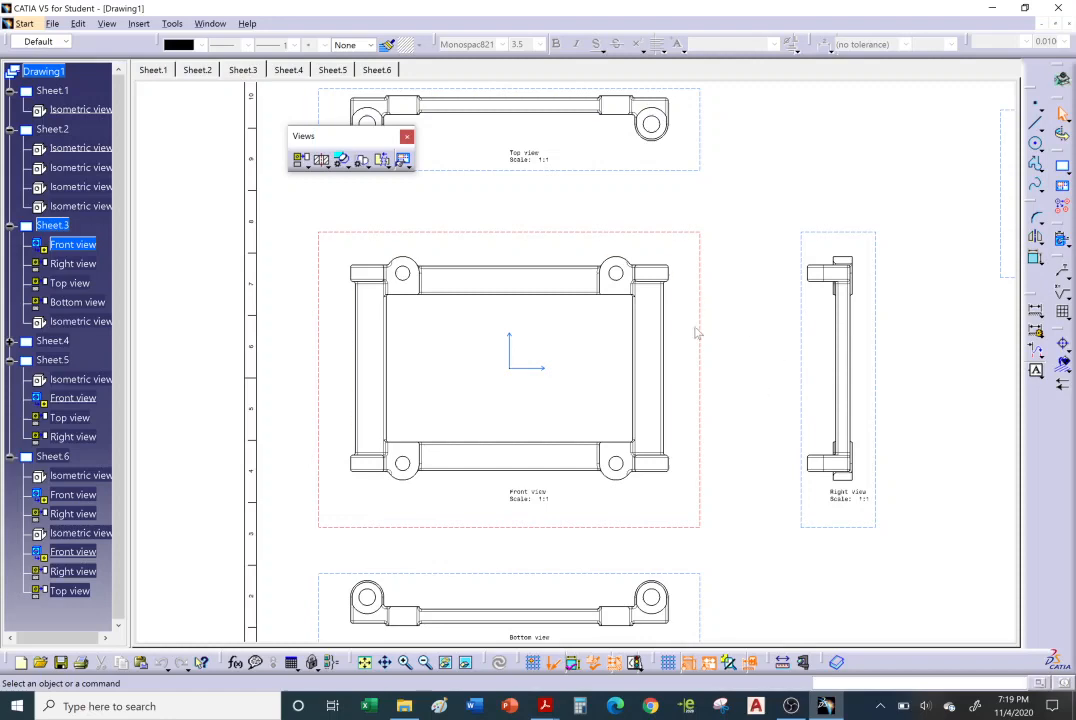
click(699, 392)
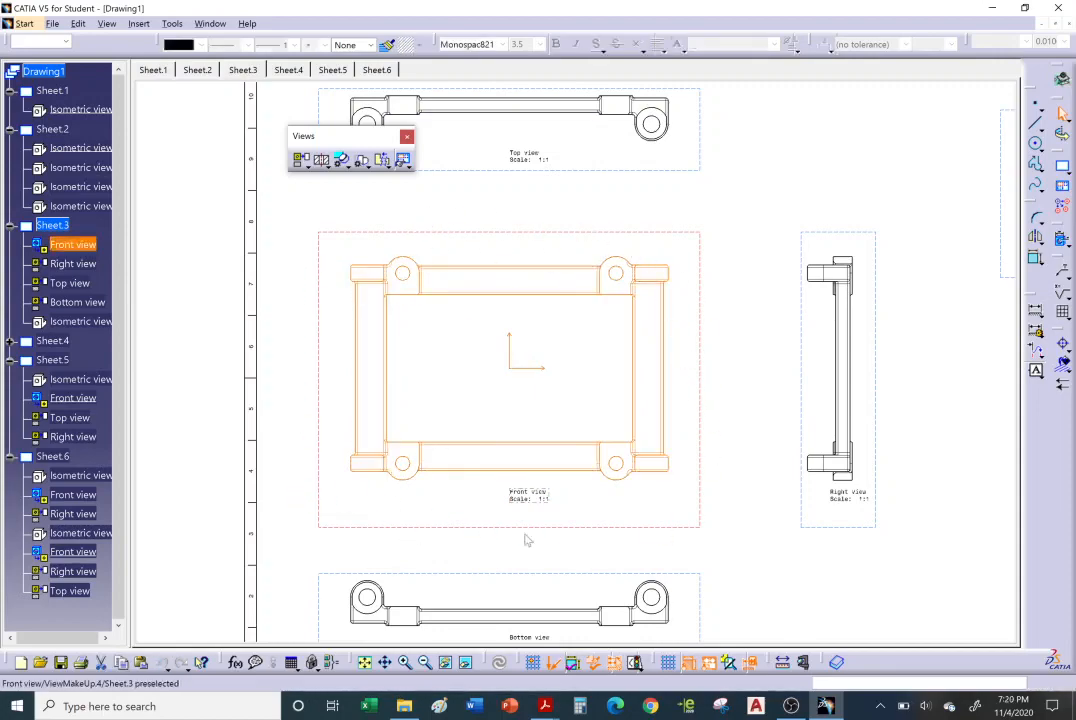
click(771, 312)
ctrl+middle_drag(732, 444, 816, 382)
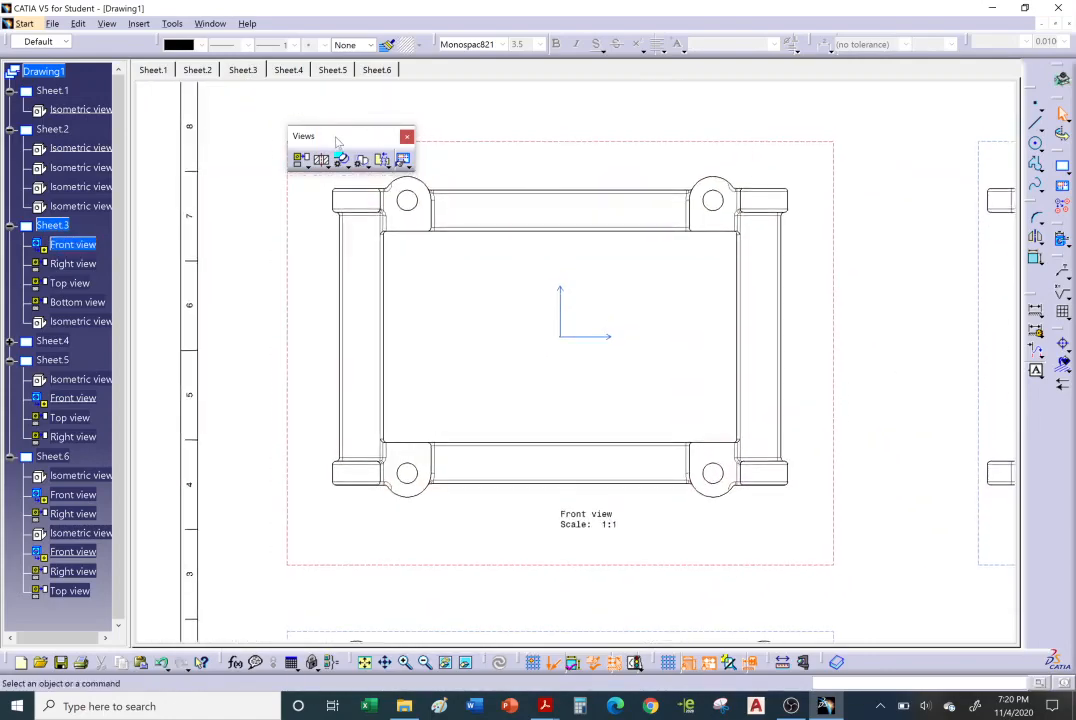
- Dock the floating Views tools at the window edge and float the Dimensioning tools above the motor base front view
drag(338, 142, 1062, 416)
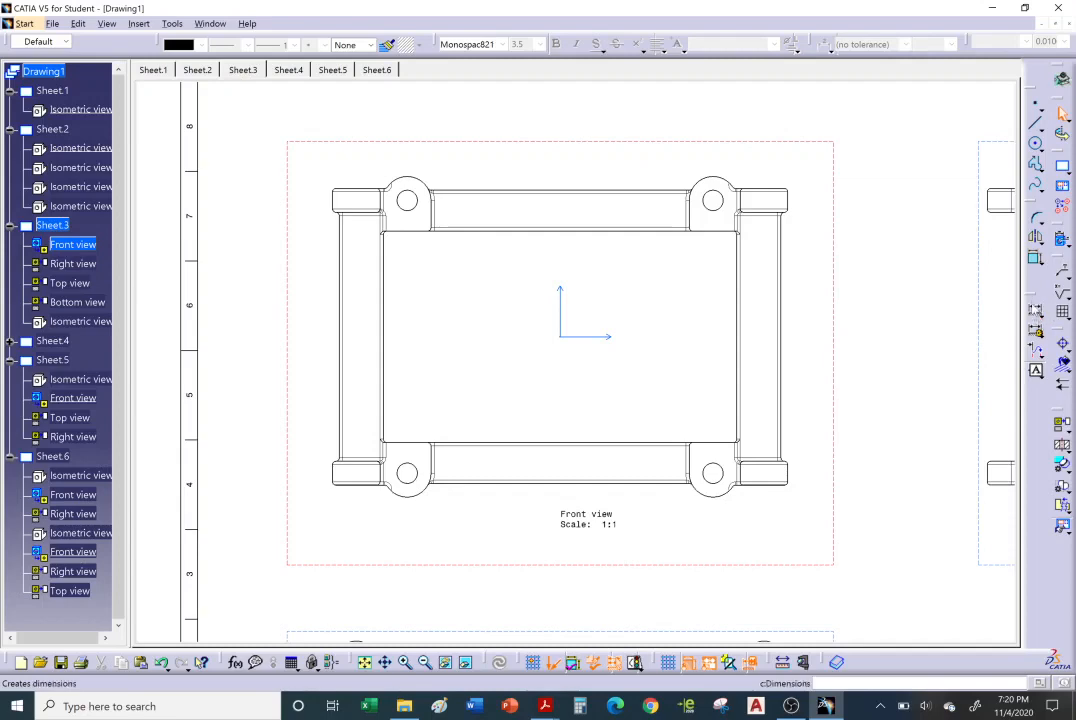
drag(1034, 298, 650, 108)
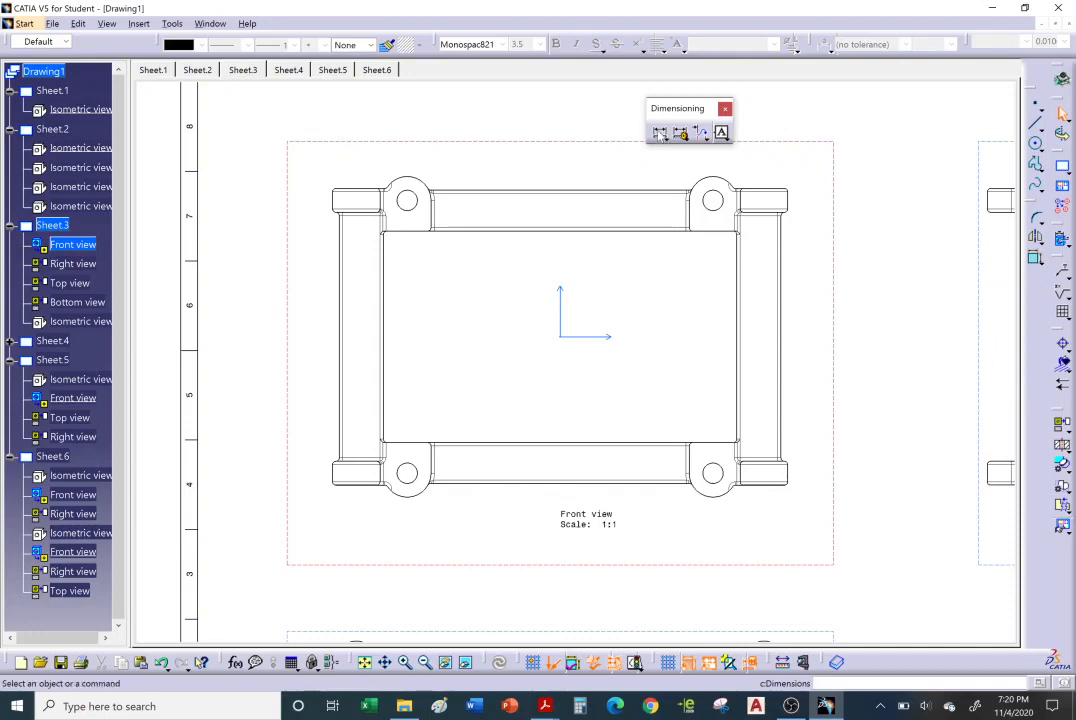
click(665, 138)
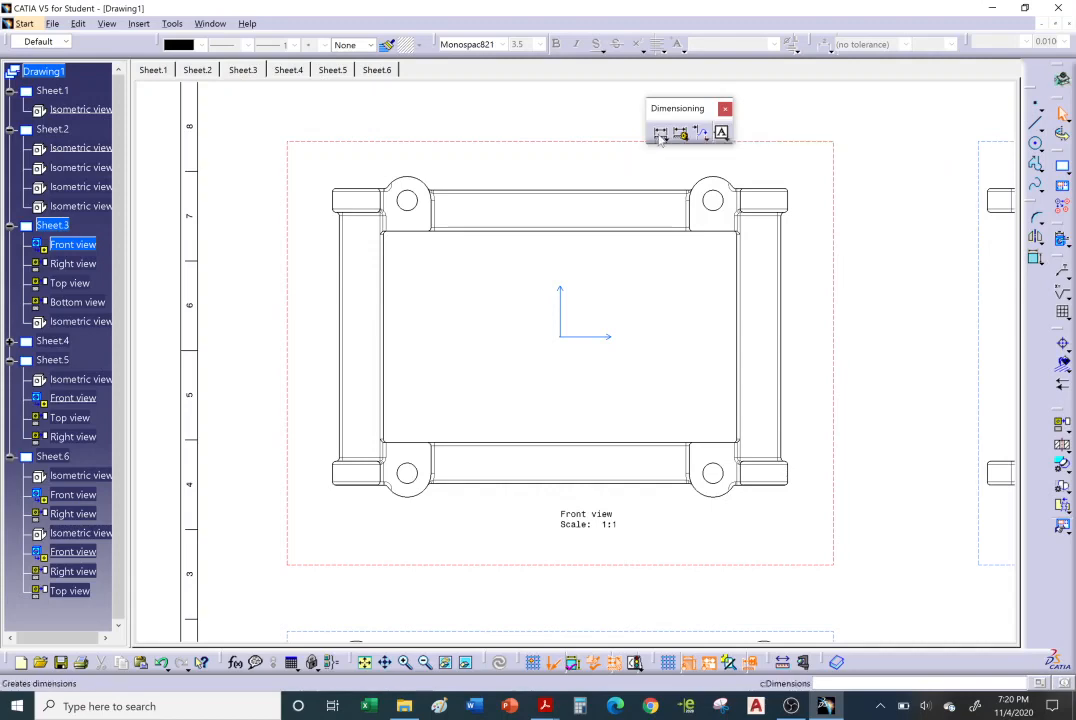
- Start a dimension between the two lower mounting holes of the motor base front view
click(660, 136)
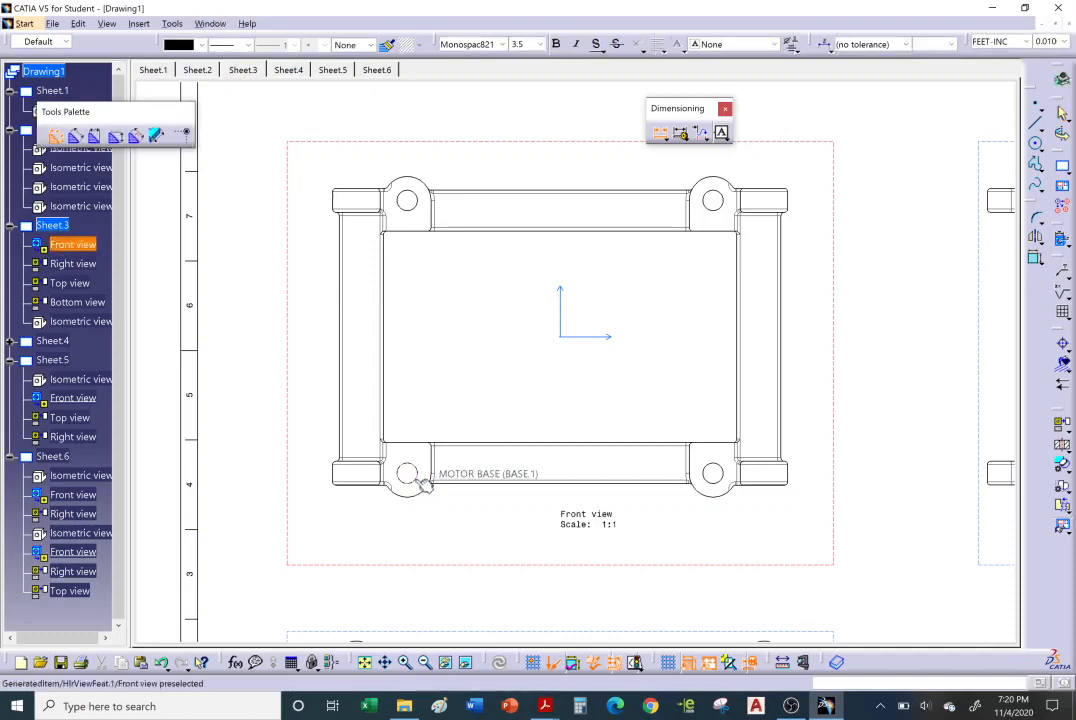
click(421, 481)
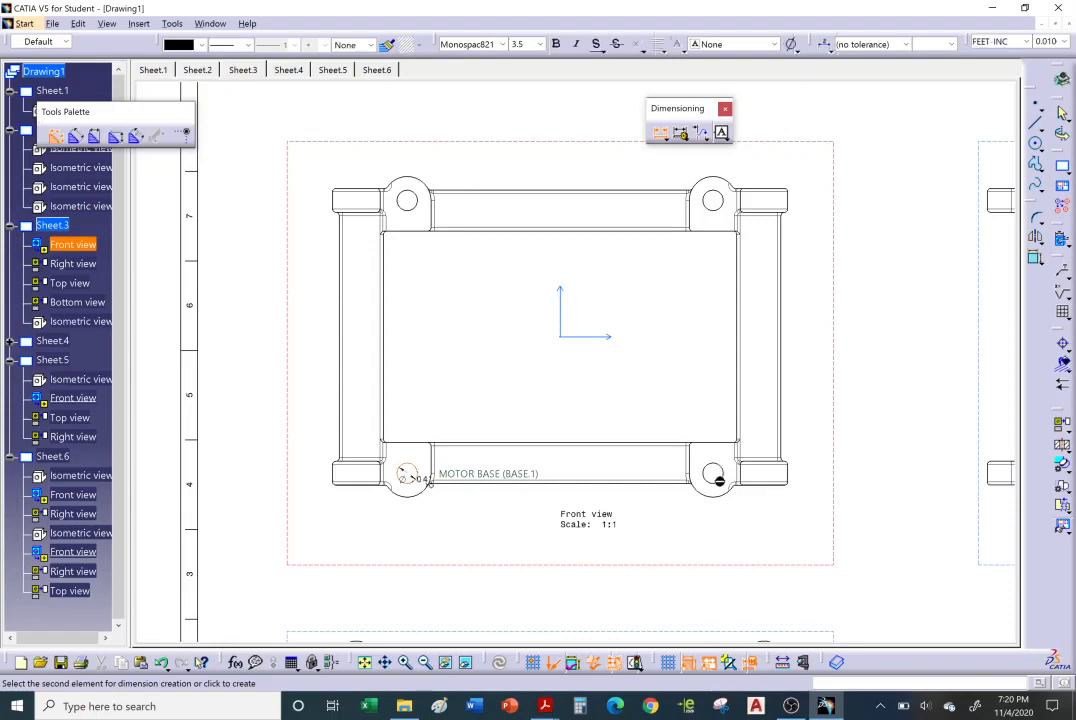
click(718, 475)
click(730, 481)
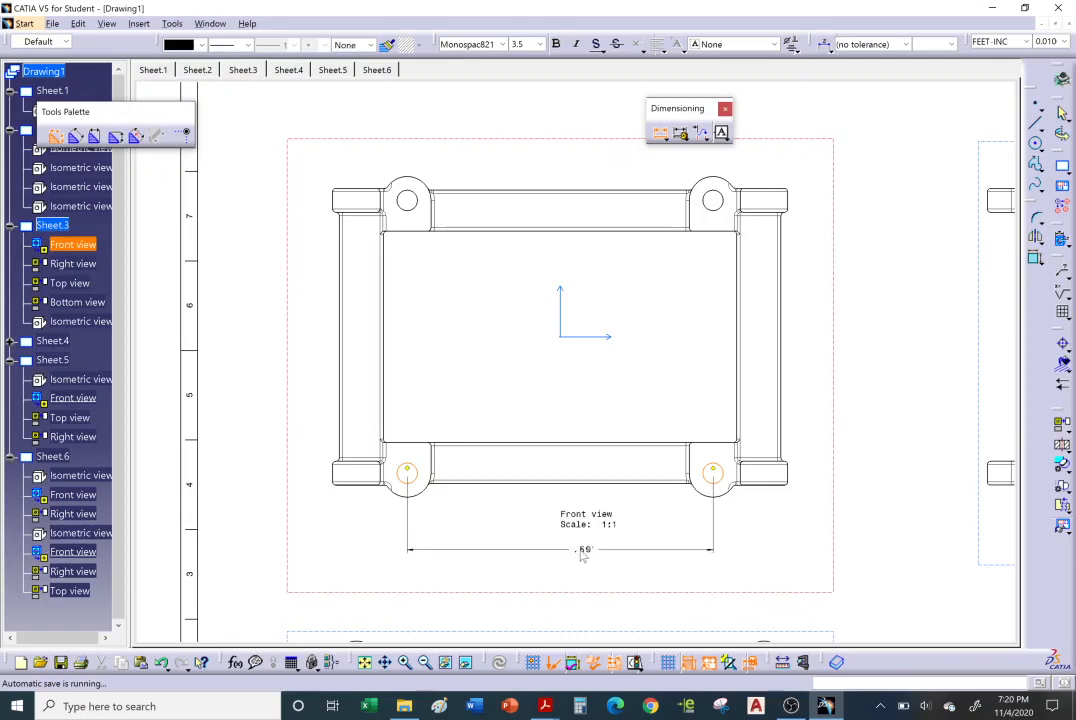
- Try Anchor 1 for the hole-spacing dimension's first extension line, and set it back to Anchor 2
right_click(581, 556)
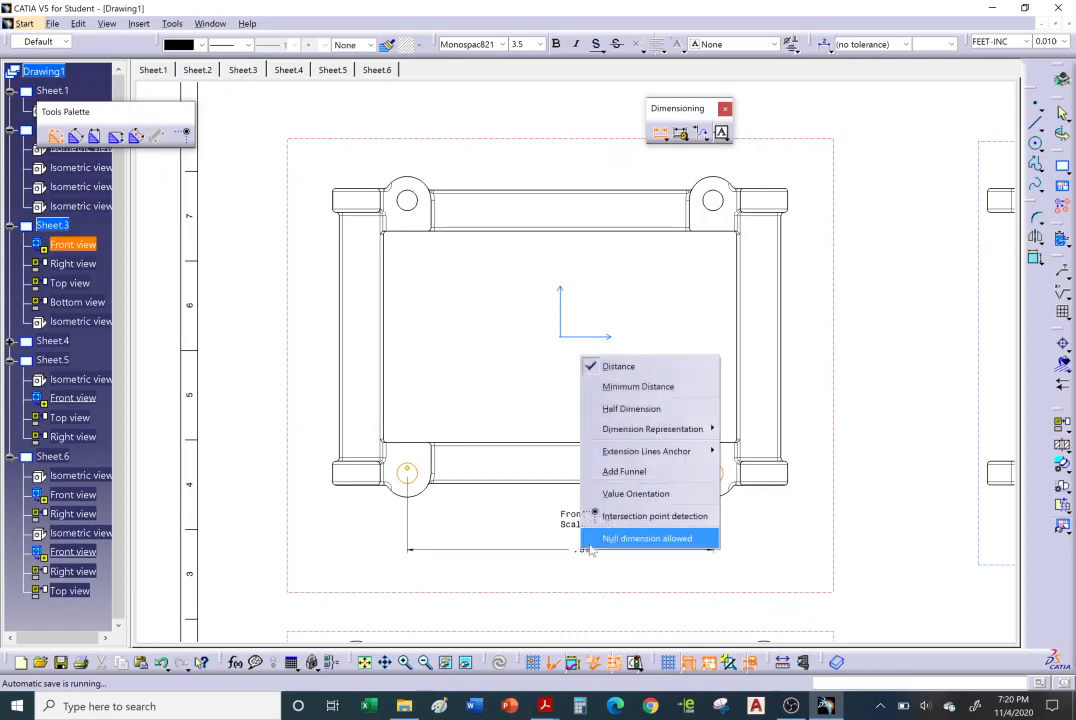
mouse_move(640, 452)
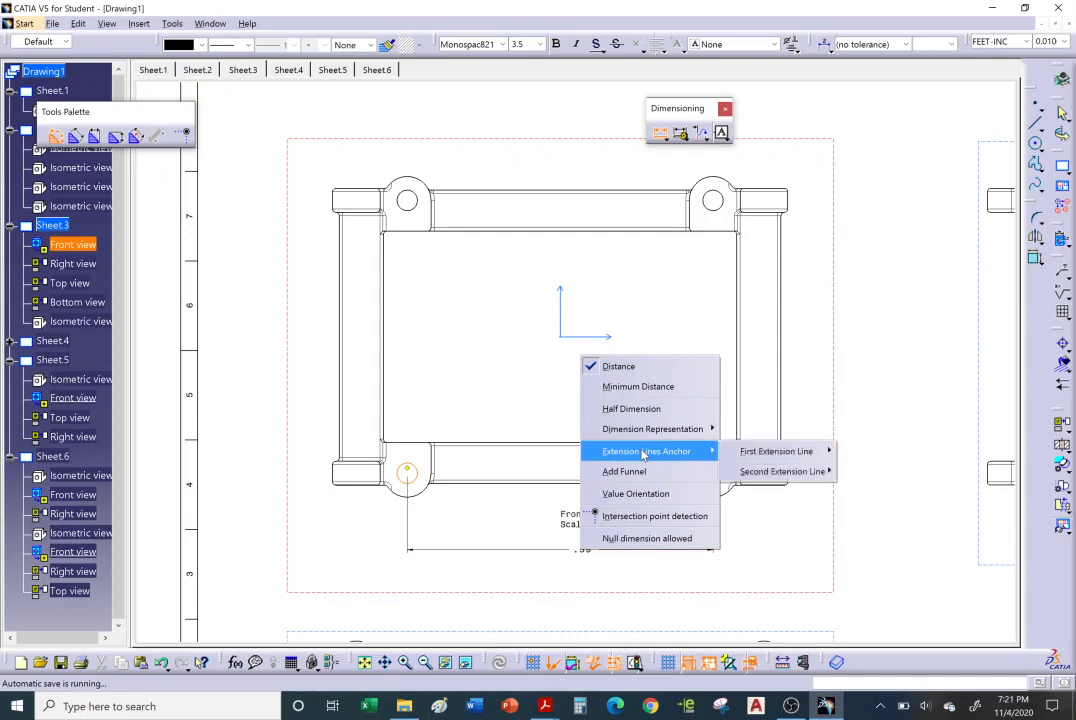
mouse_move(758, 453)
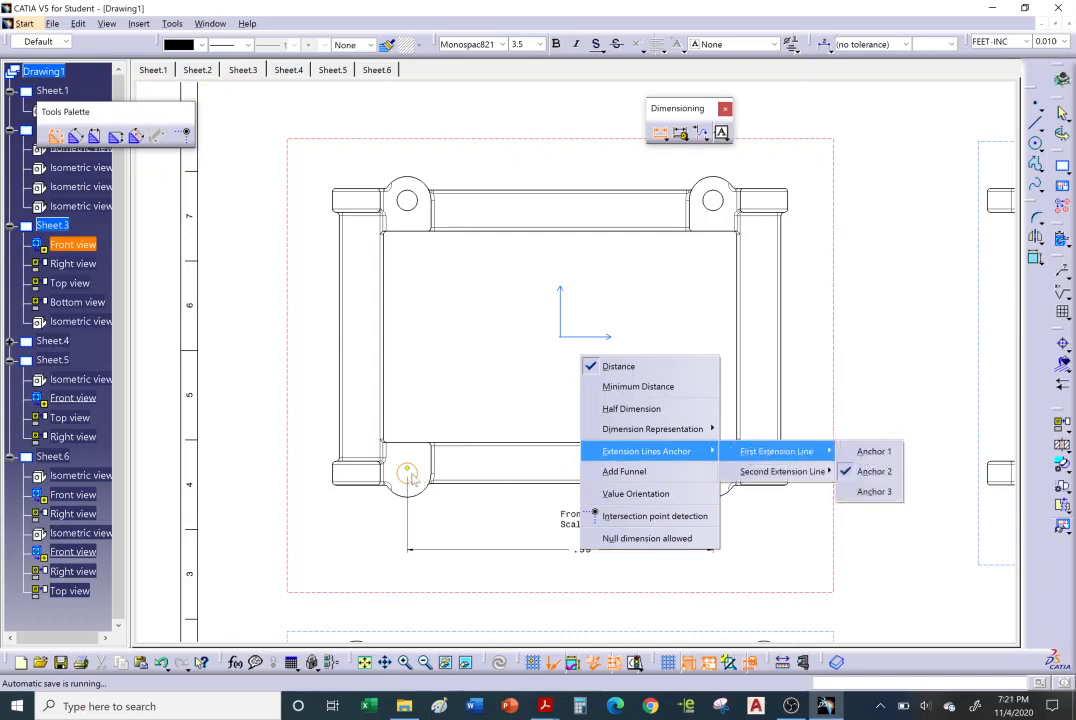
click(876, 452)
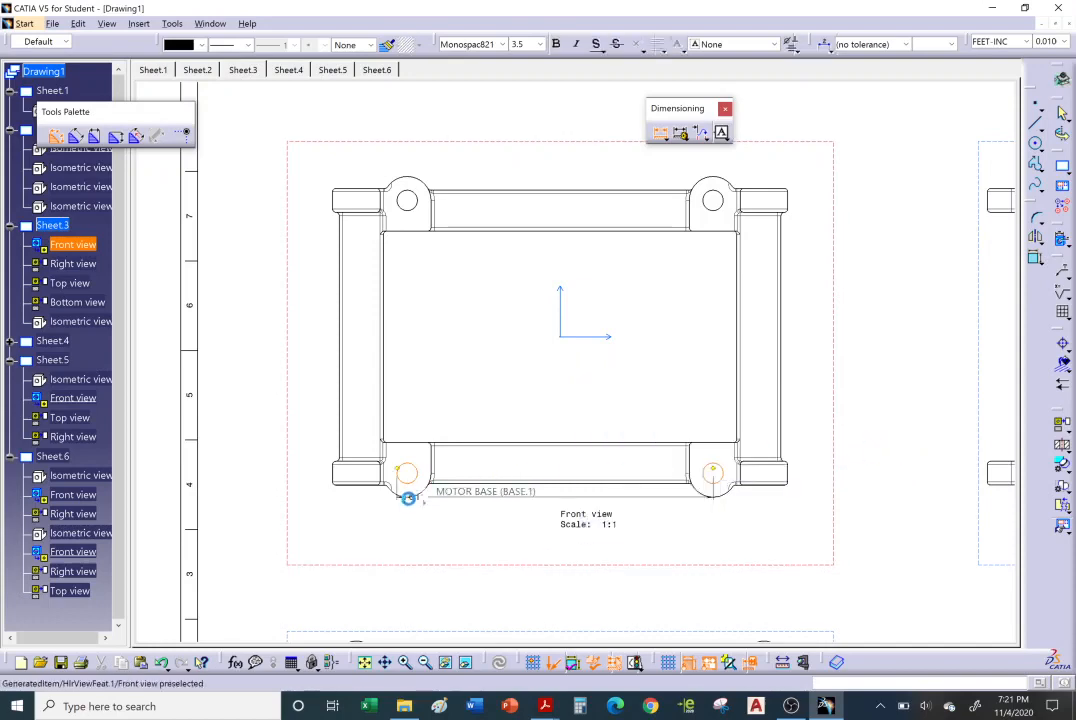
click(405, 482)
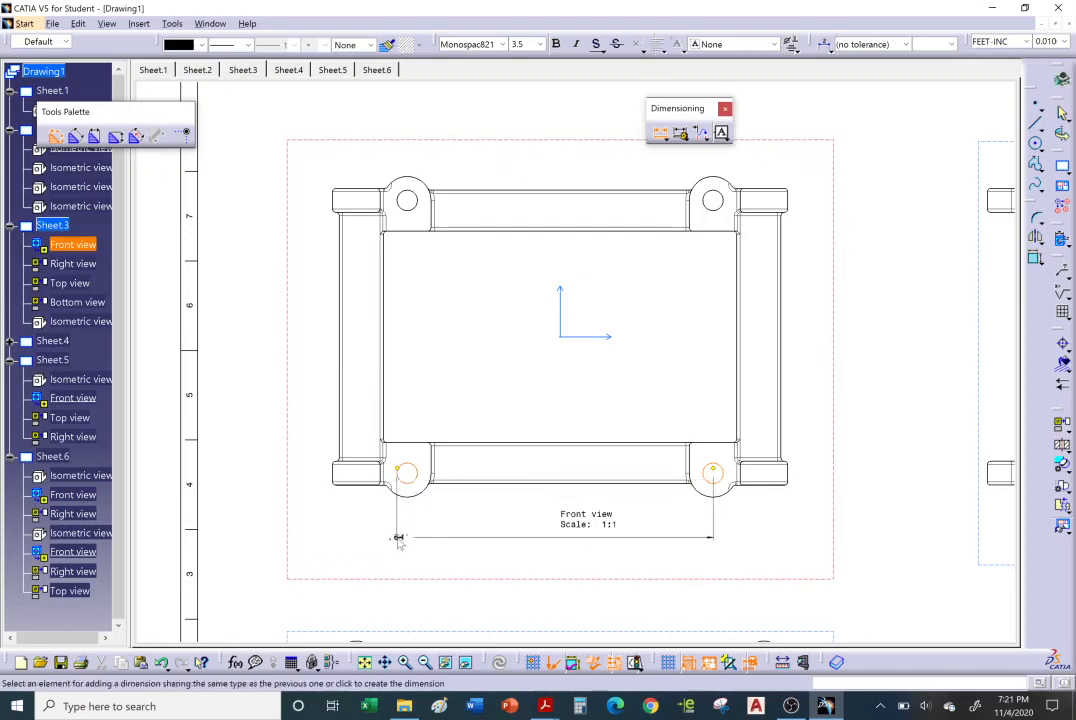
right_click(398, 538)
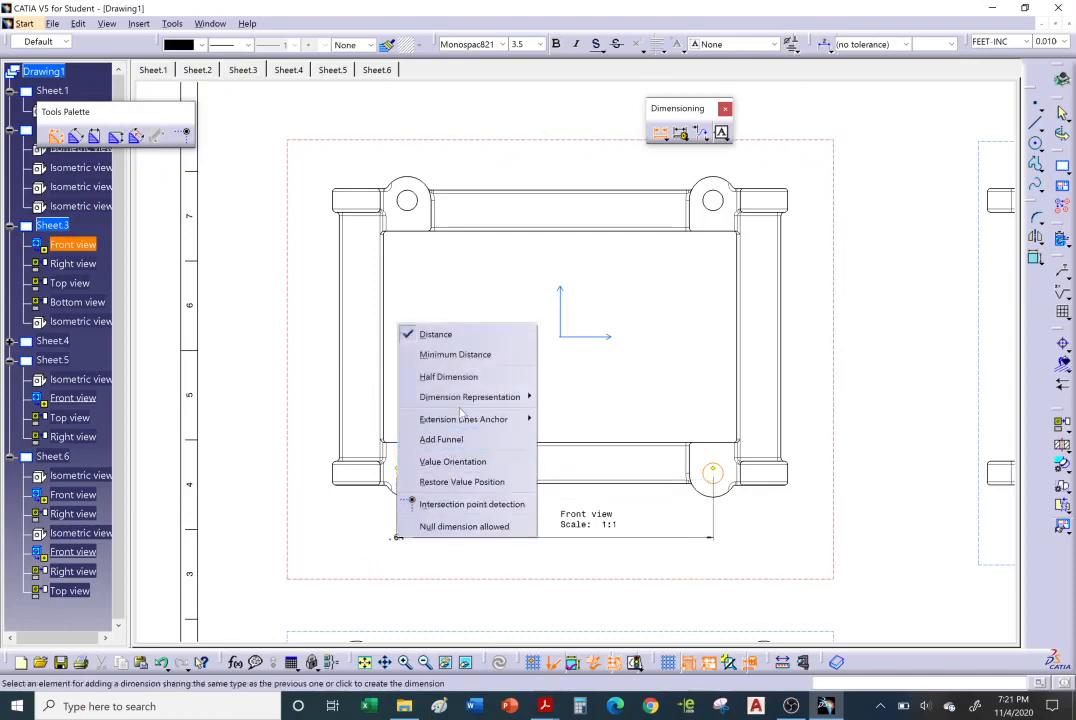
mouse_move(463, 400)
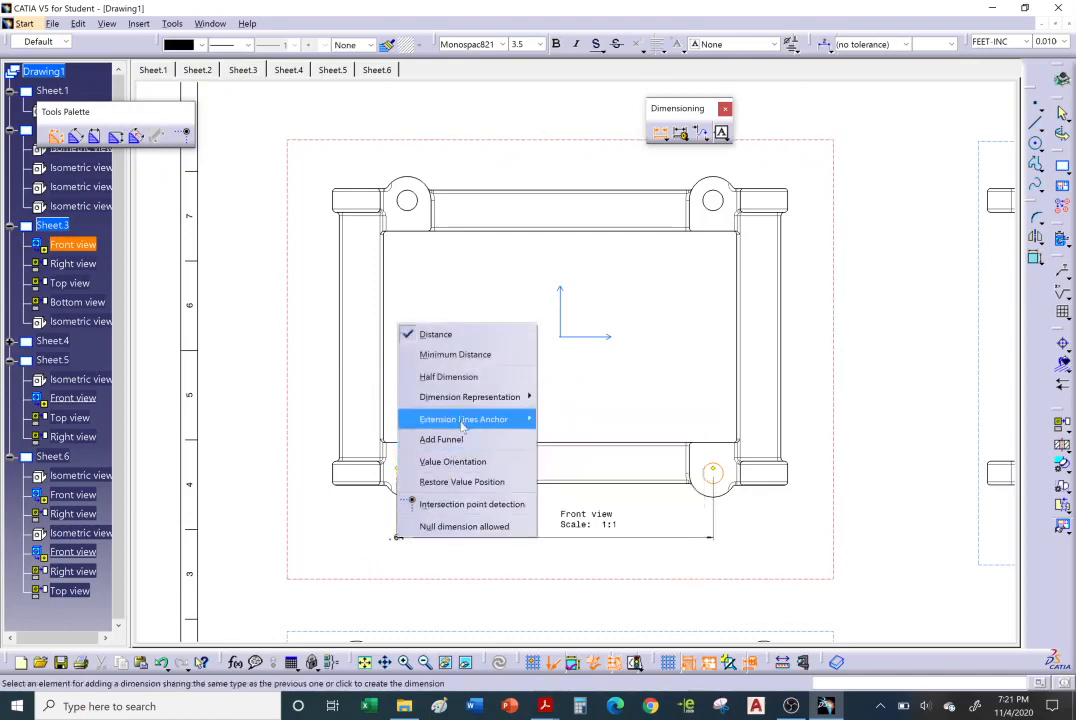
mouse_move(463, 425)
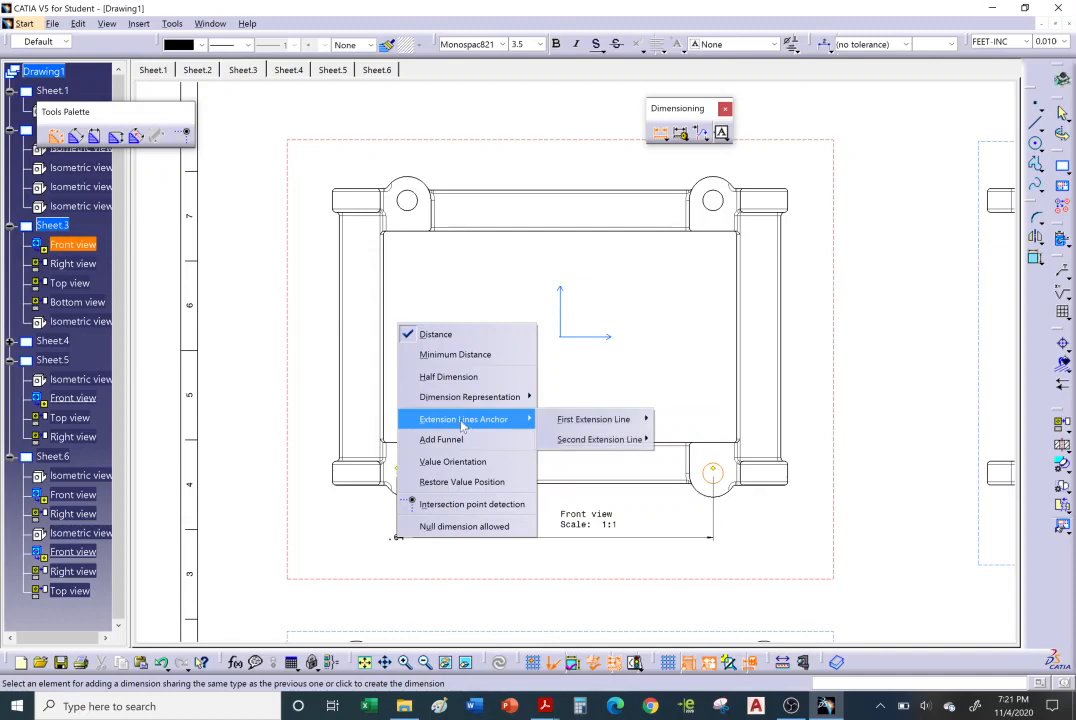
mouse_move(600, 420)
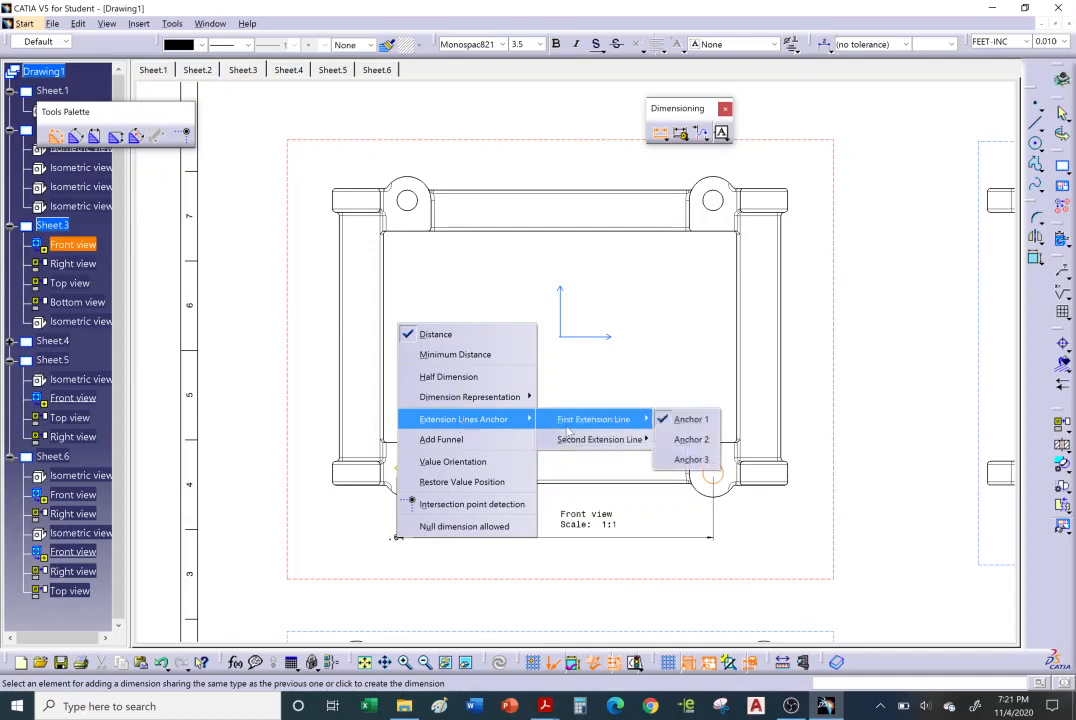
click(694, 441)
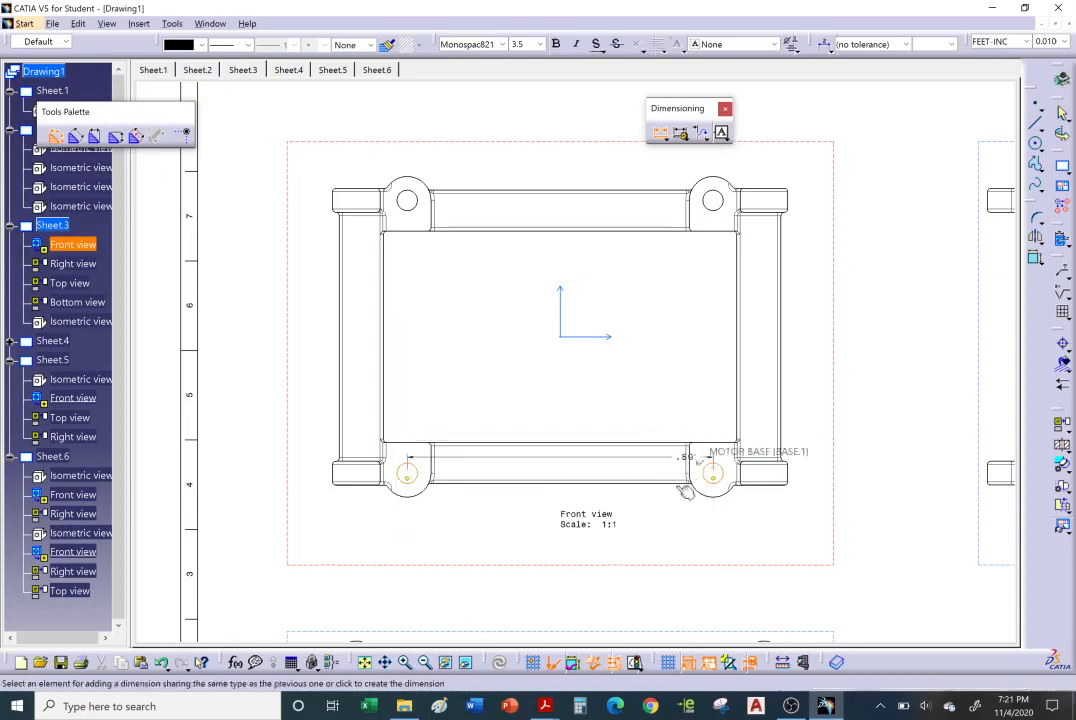
- Place the horizontal hole-spacing dimension below the motor base front view, keeping both extension lines anchored at the hole centers
right_click(644, 546)
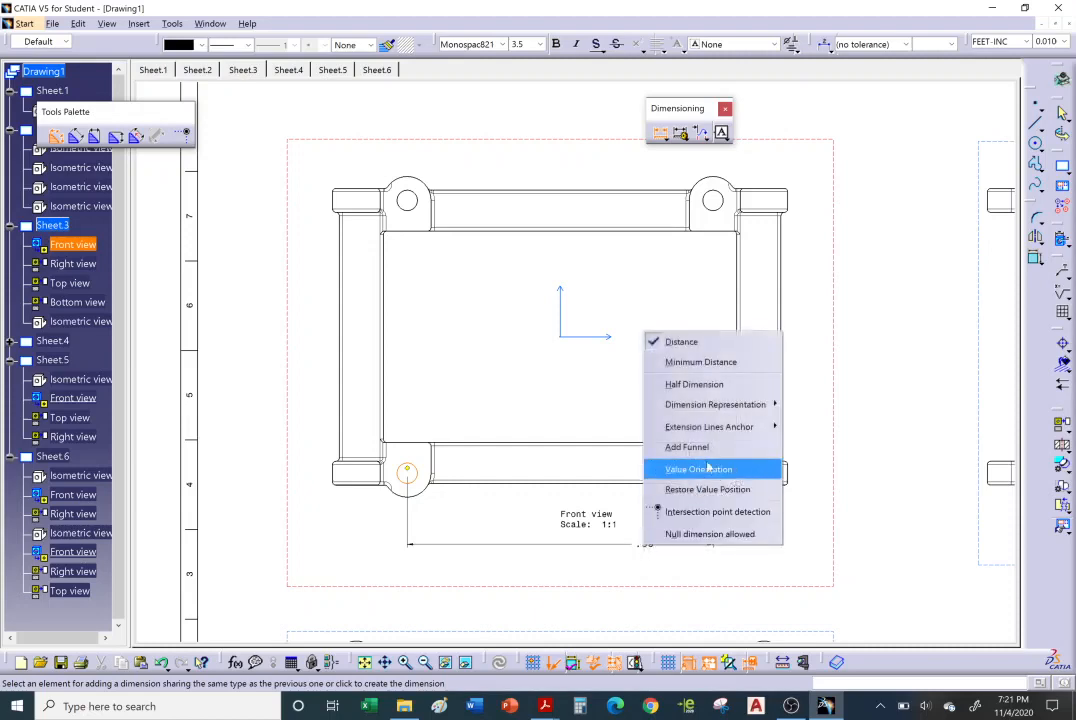
mouse_move(697, 430)
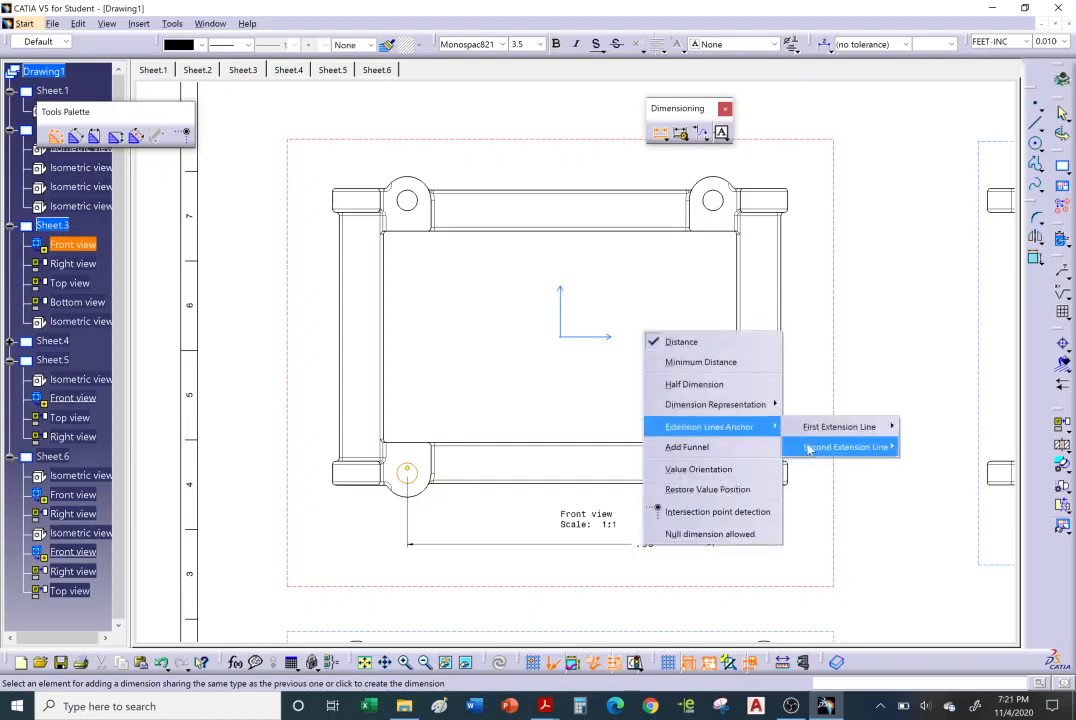
mouse_move(818, 432)
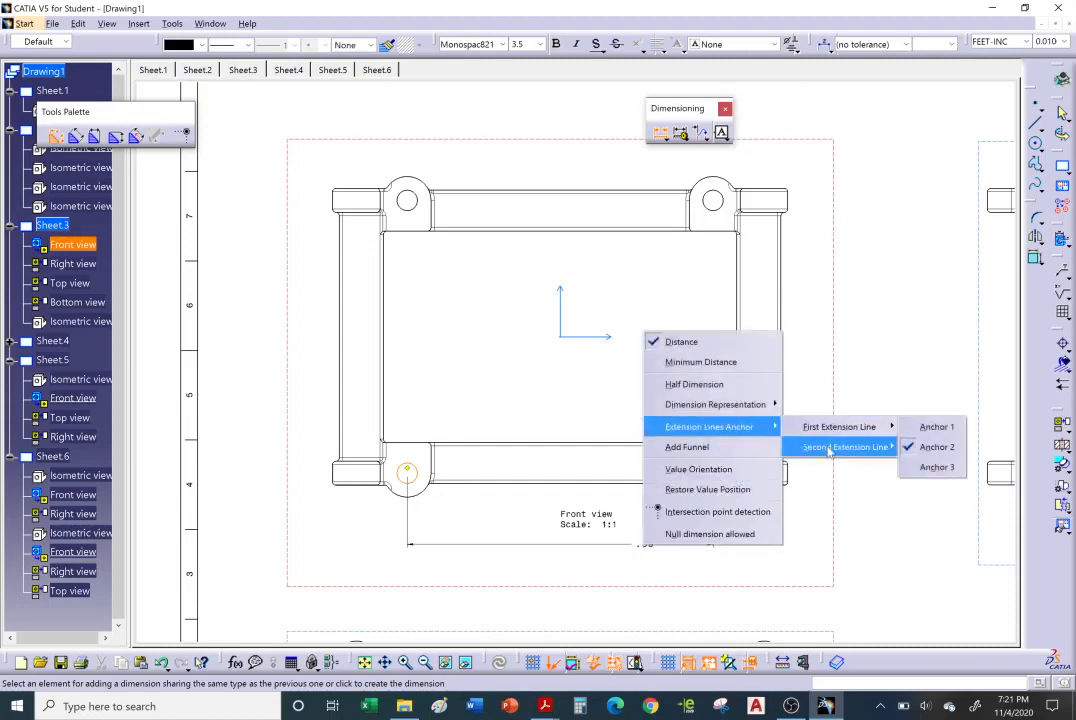
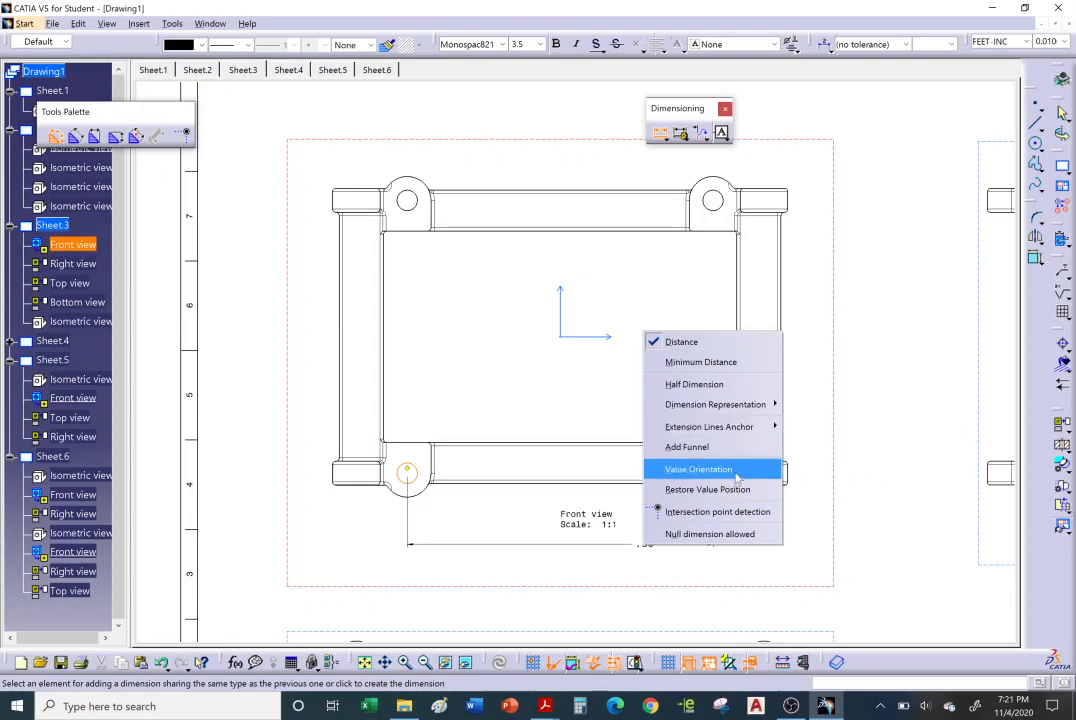
click(549, 395)
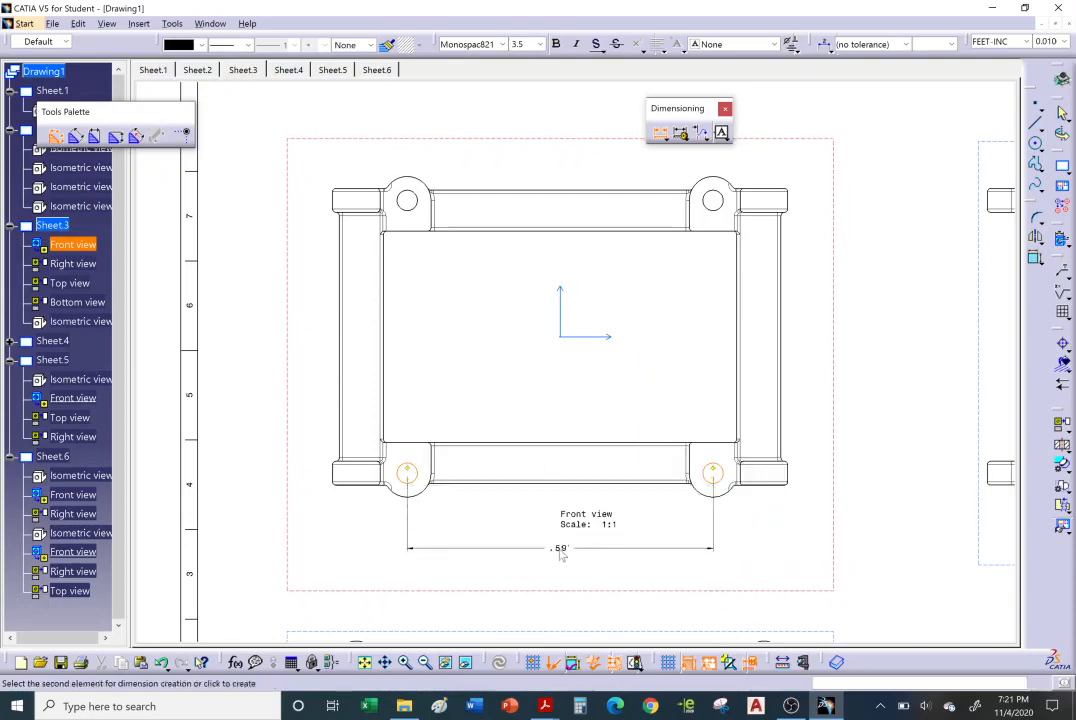
click(562, 555)
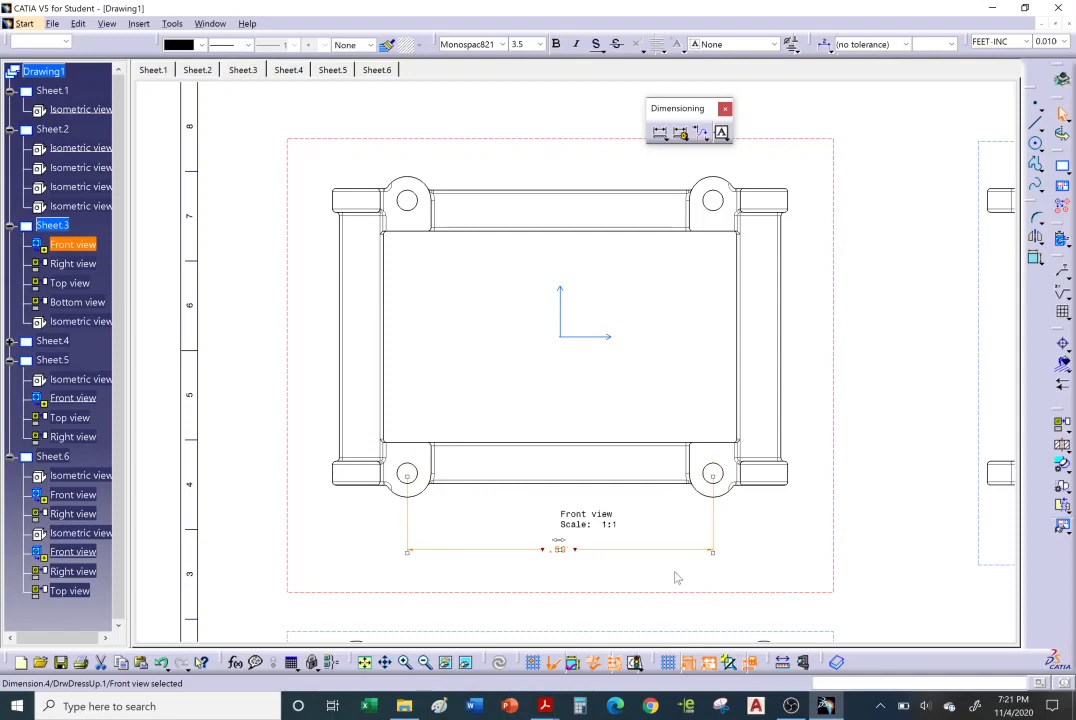
middle_drag(676, 578, 588, 444)
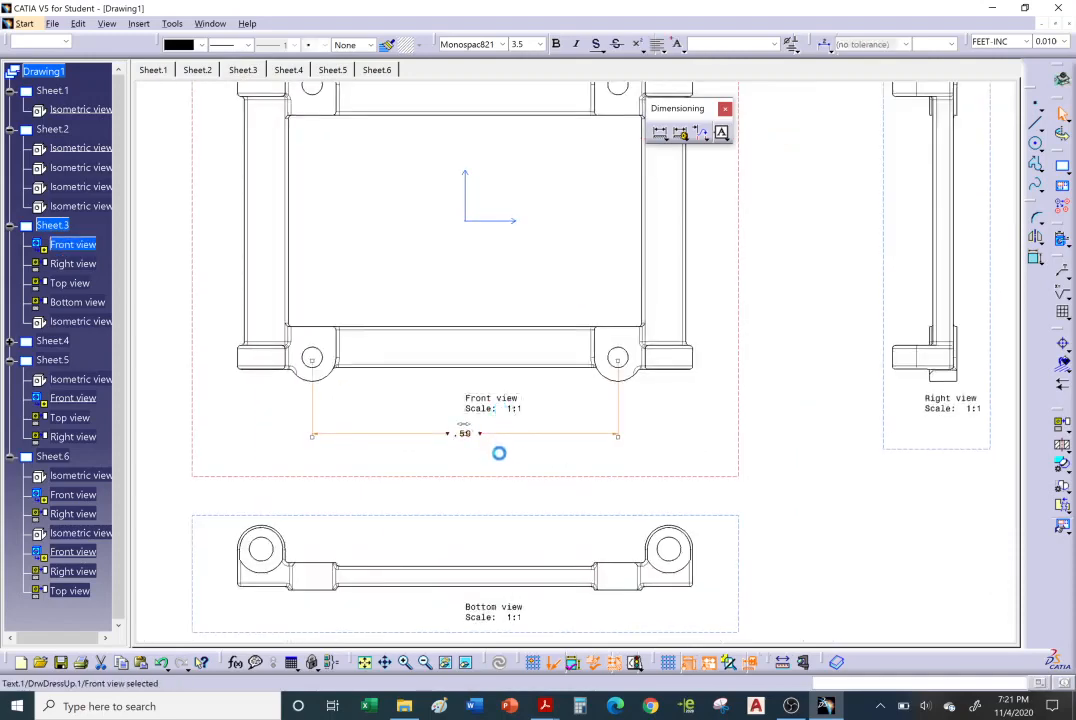
- Move the front view's title text below the horizontal hole-spacing dimension
drag(491, 403, 473, 479)
middle_drag(473, 441, 439, 362)
middle_drag(410, 425, 596, 456)
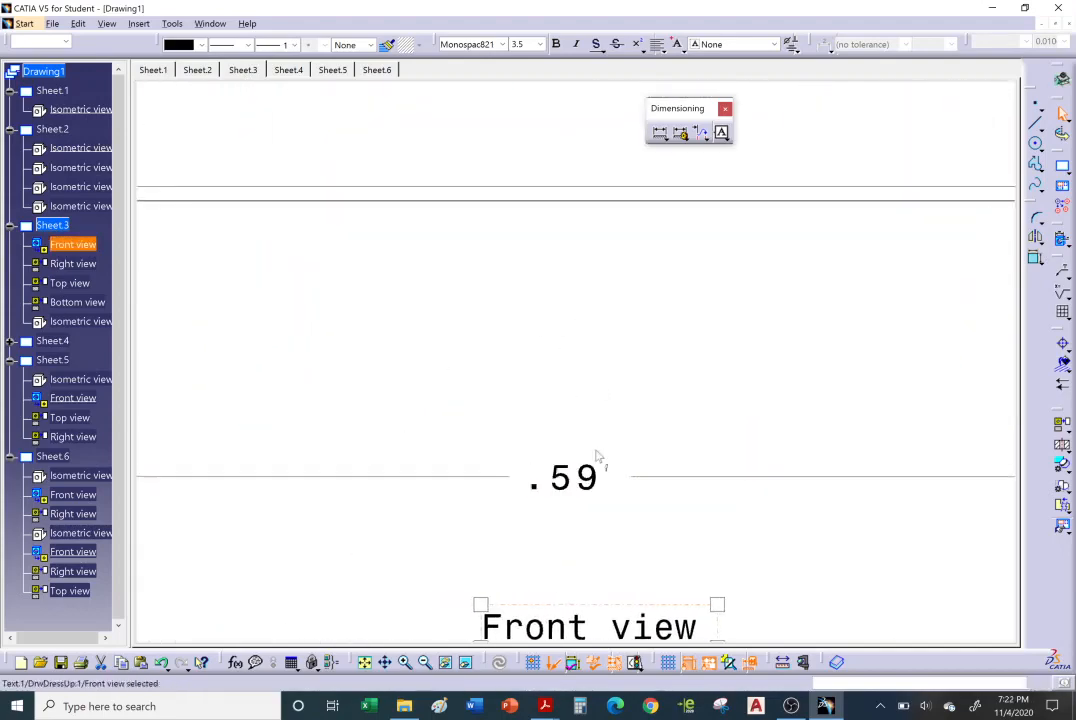
- Set the numerical display of the lower hole-spacing dimension in the front view to NUM.DIMM
click(590, 477)
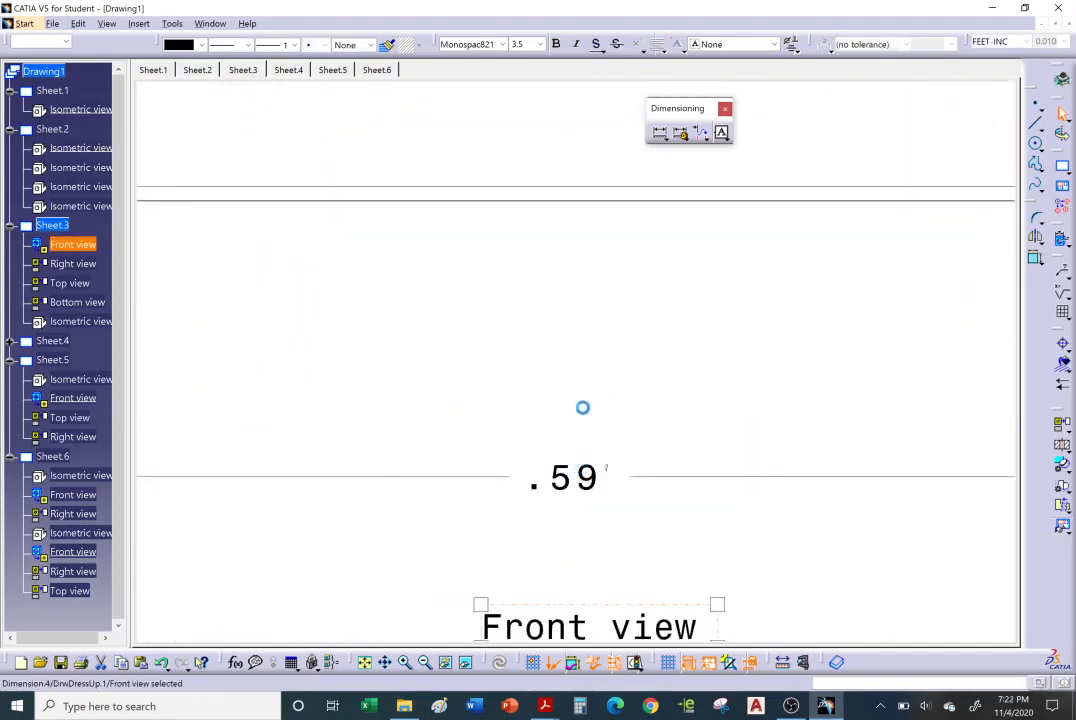
drag(583, 408, 582, 394)
mouse_move(613, 370)
middle_down()
mouse_move(622, 414)
mouse_move(559, 480)
mouse_move(560, 502)
middle_up()
mouse_move(812, 302)
middle_down()
mouse_move(696, 372)
mouse_move(714, 397)
mouse_move(689, 377)
mouse_move(773, 381)
middle_up()
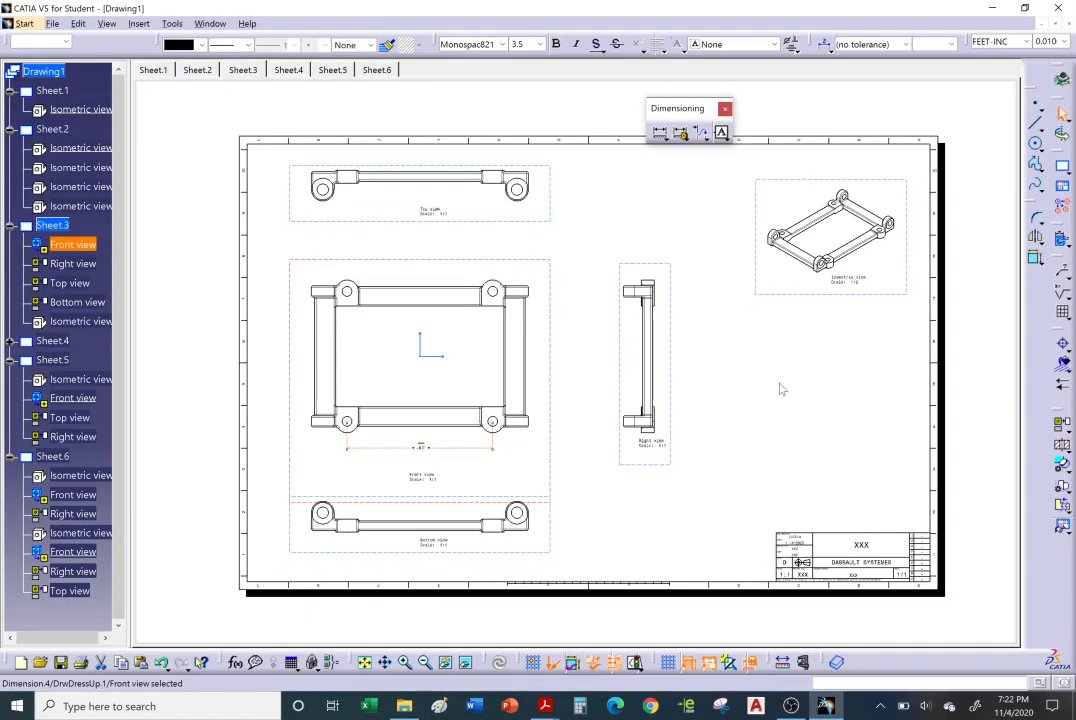
mouse_move(677, 461)
middle_down()
mouse_move(590, 398)
mouse_move(610, 350)
middle_up()
mouse_move(492, 456)
middle_down()
mouse_move(497, 423)
mouse_move(528, 389)
middle_up()
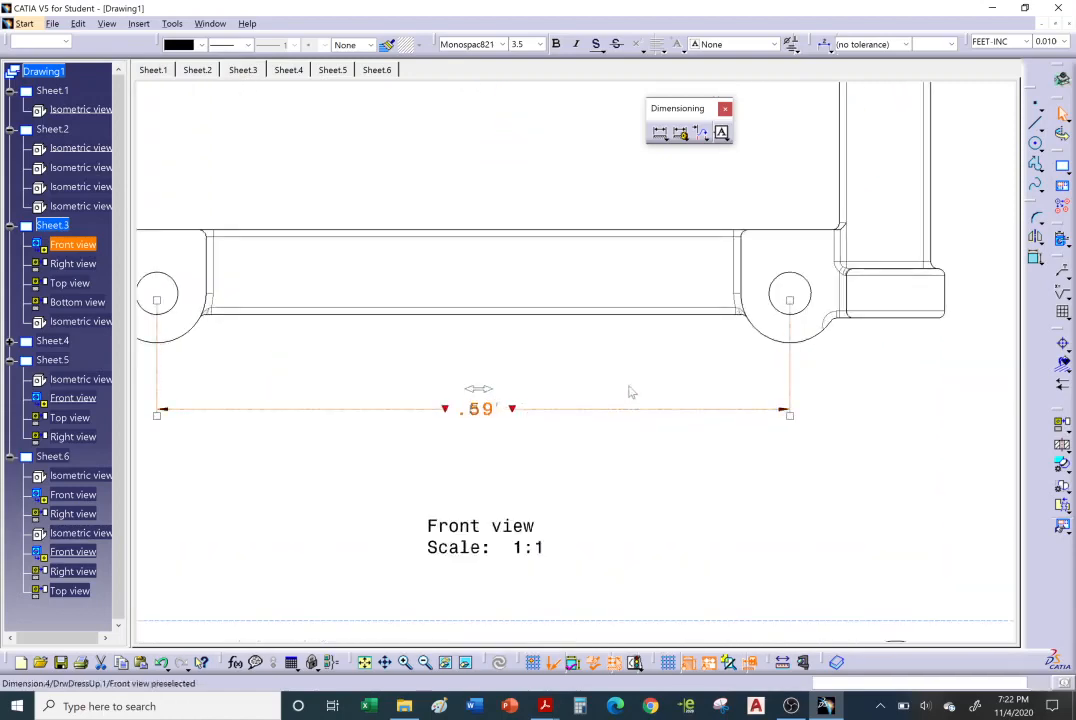
click(493, 414)
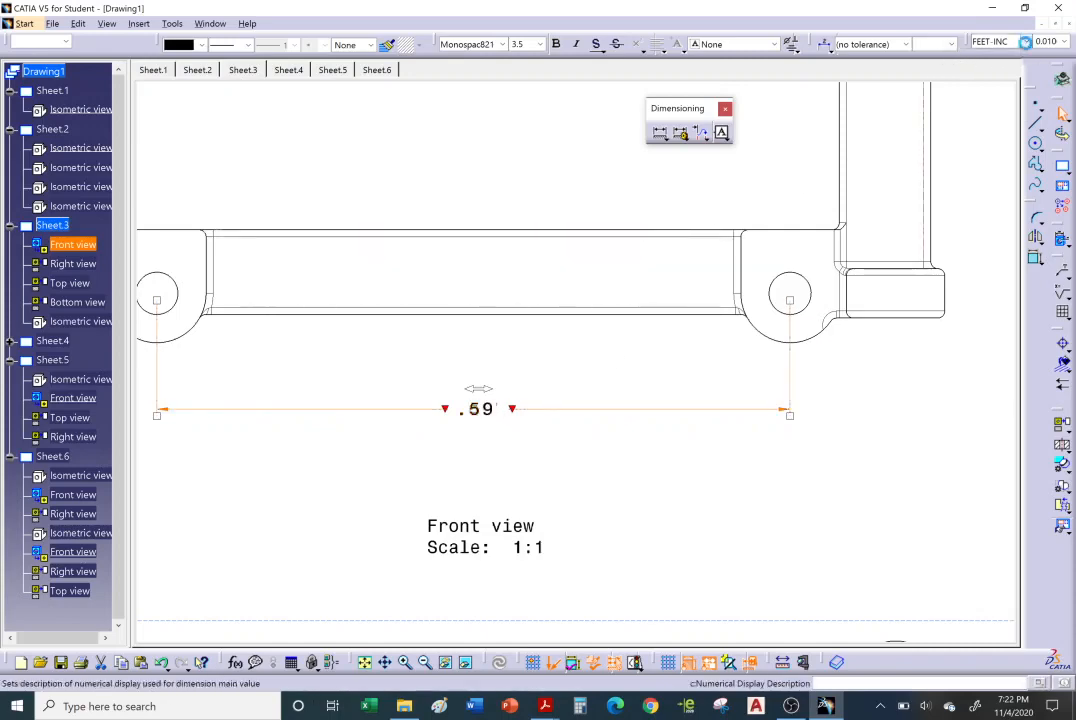
click(1025, 42)
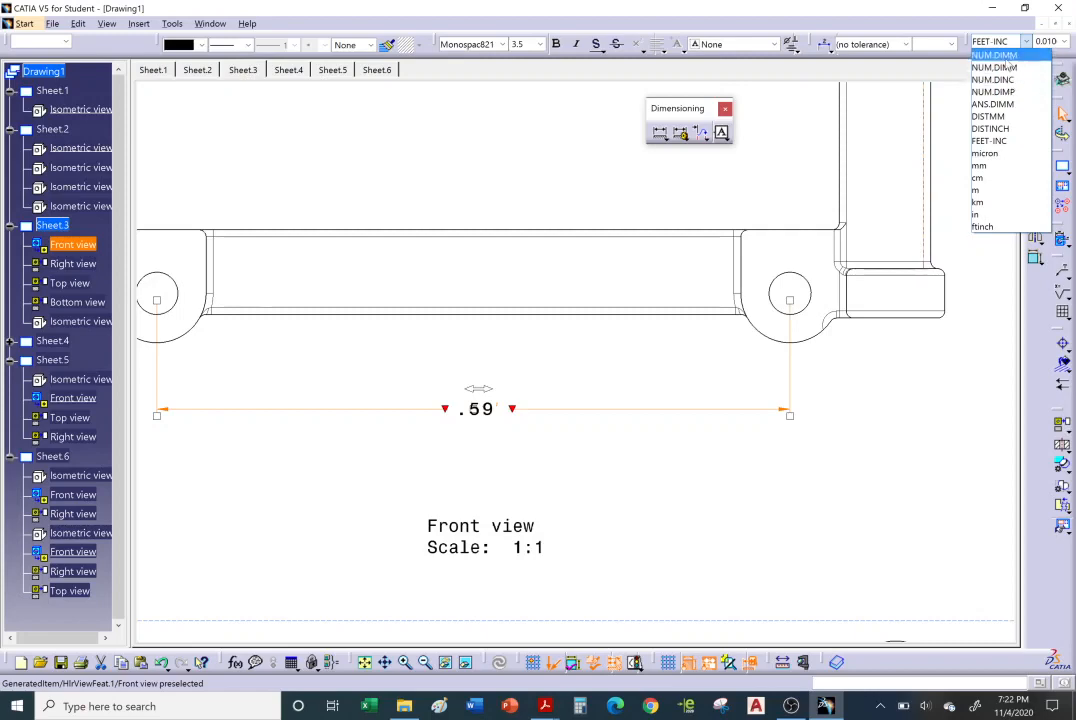
click(1008, 60)
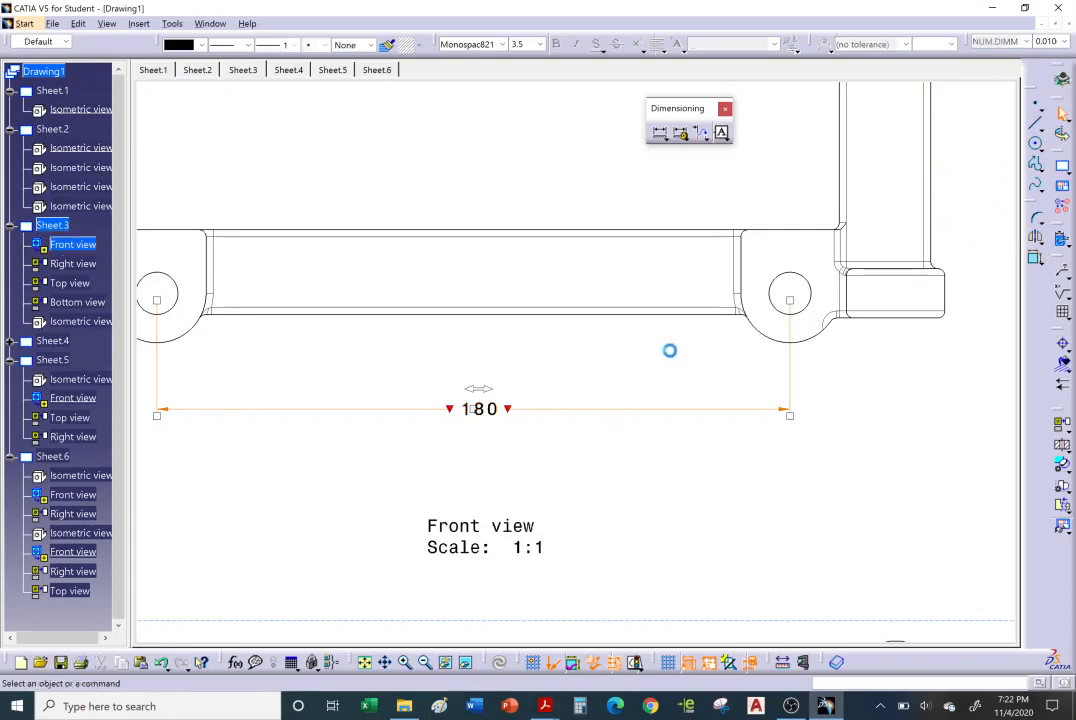
click(697, 379)
- Dimension the vertical distance between the outer edges of the front view's upper and lower rails, placing it inside the frame
middle_drag(697, 379, 700, 408)
mouse_move(722, 394)
middle_down()
mouse_move(676, 469)
mouse_move(708, 425)
mouse_move(617, 252)
middle_up()
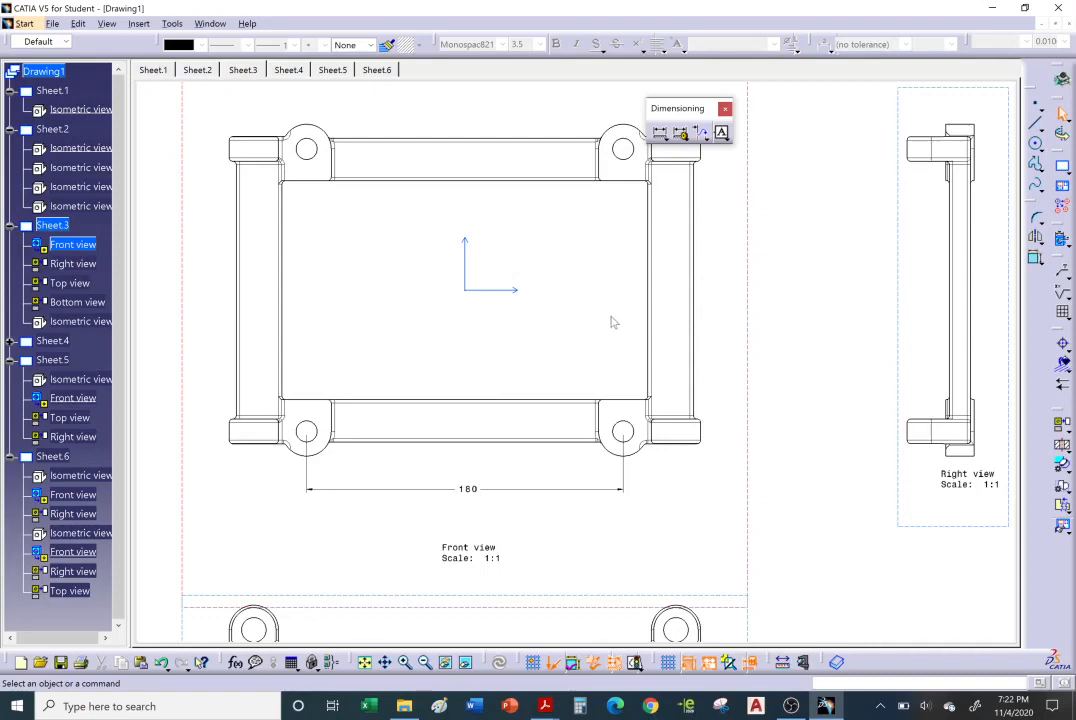
middle_drag(614, 322, 600, 355)
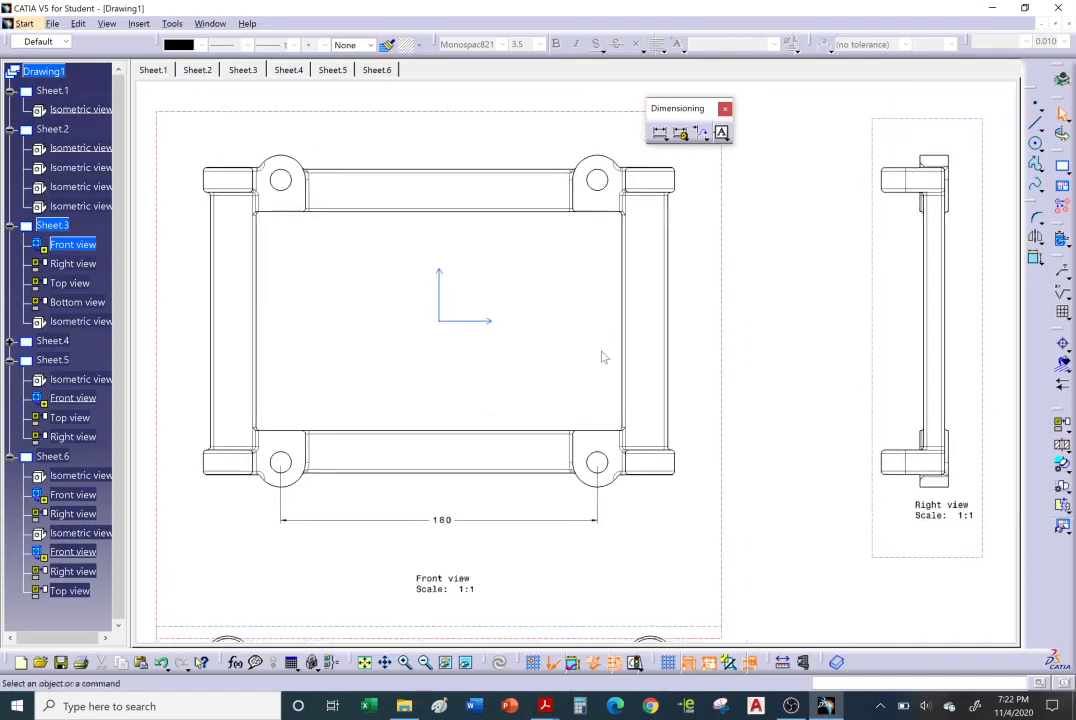
click(661, 135)
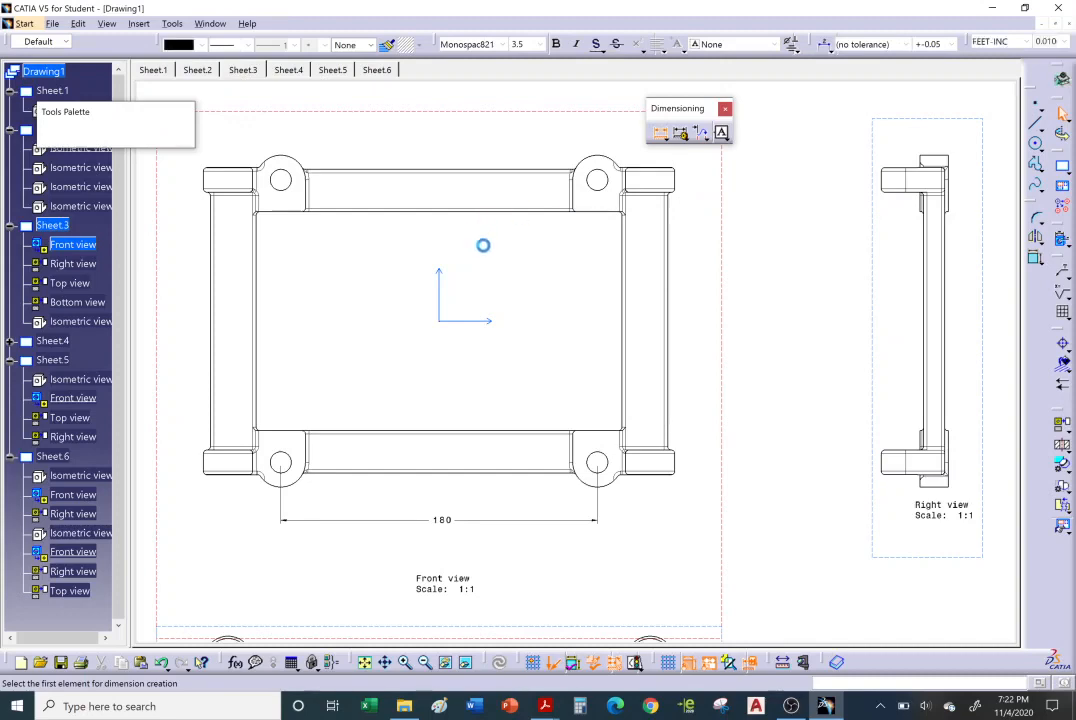
click(530, 172)
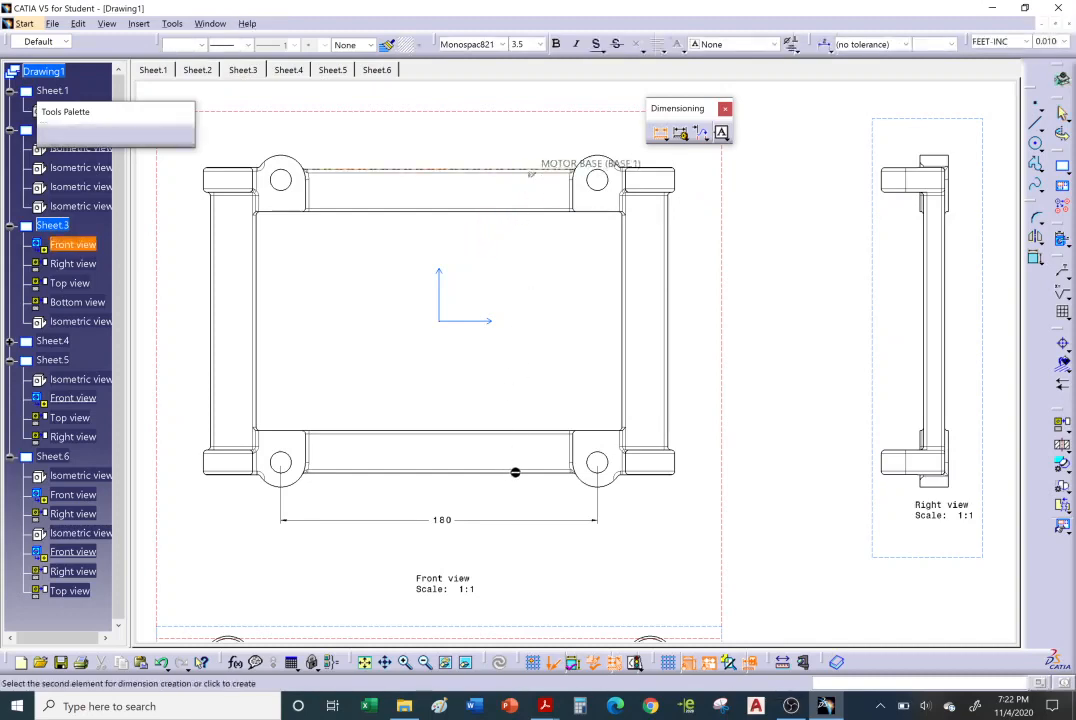
click(510, 473)
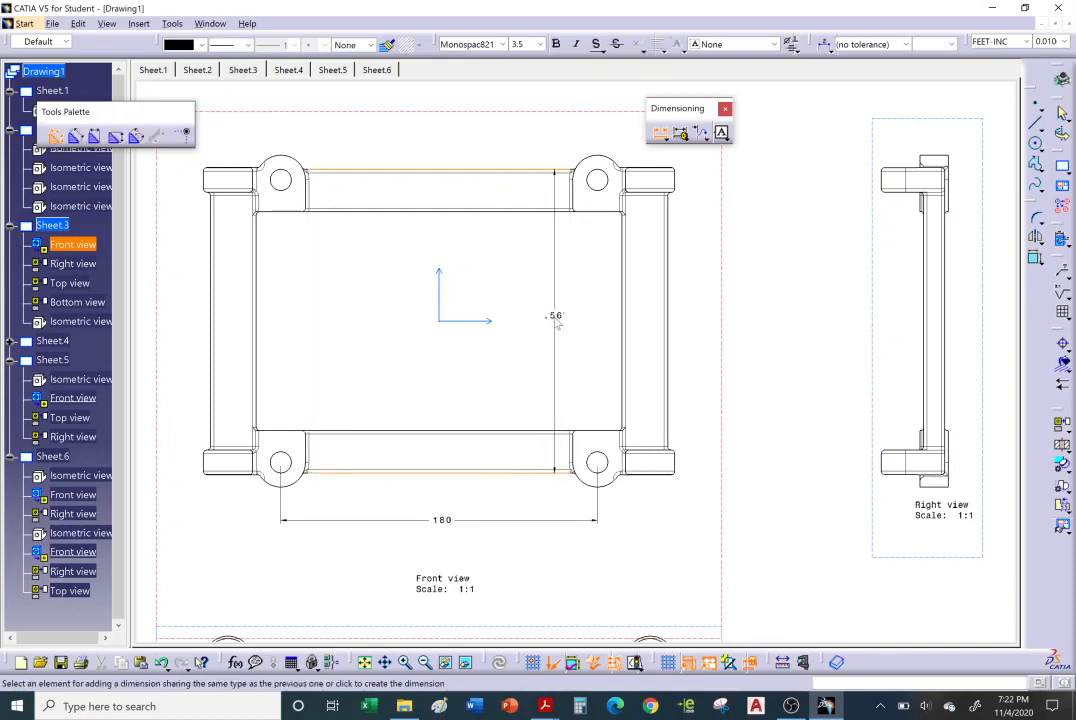
click(534, 318)
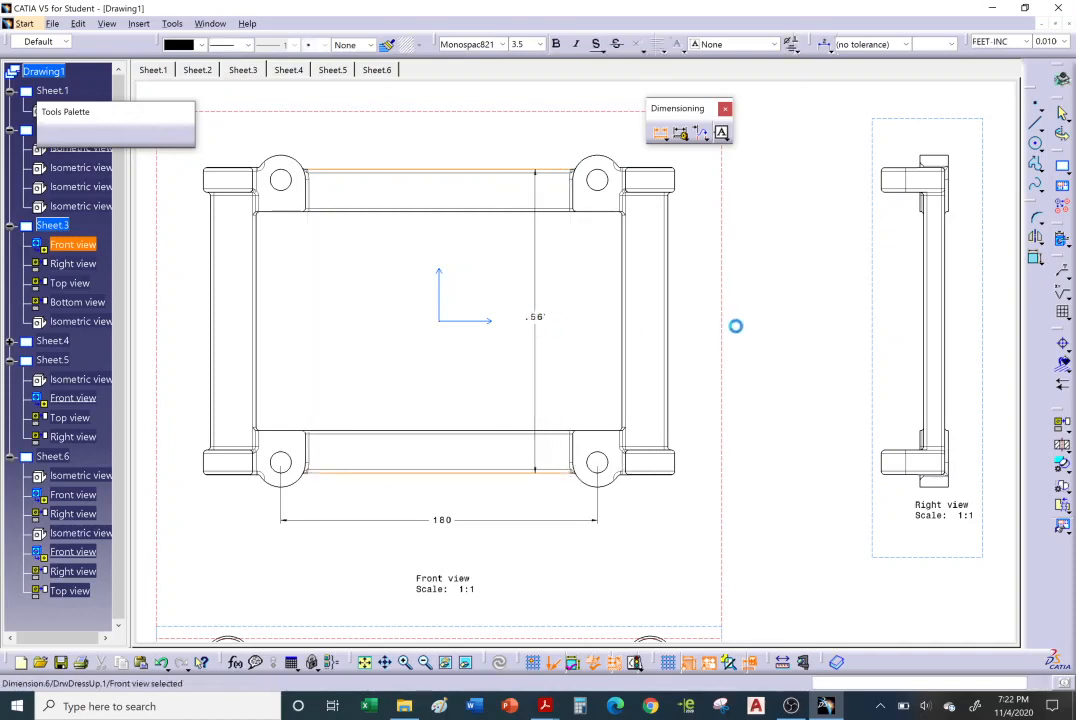
click(791, 281)
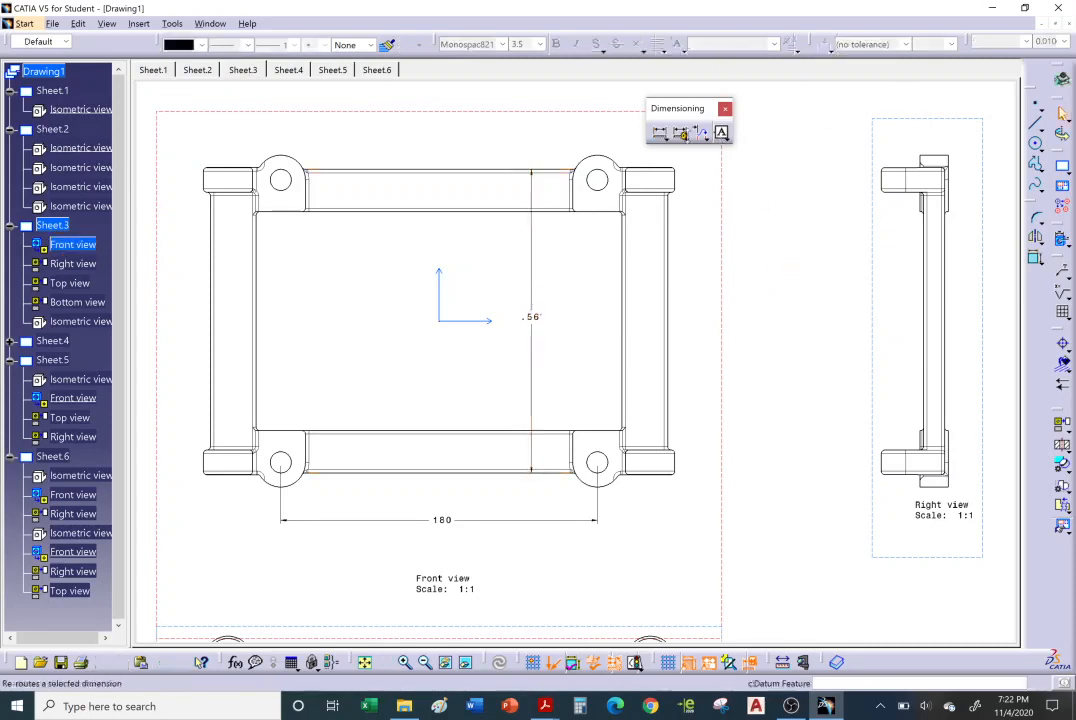
- Add a diameter dimension to the lower-right mounting hole, placing its text outside the frame, up and right of the hole
click(660, 133)
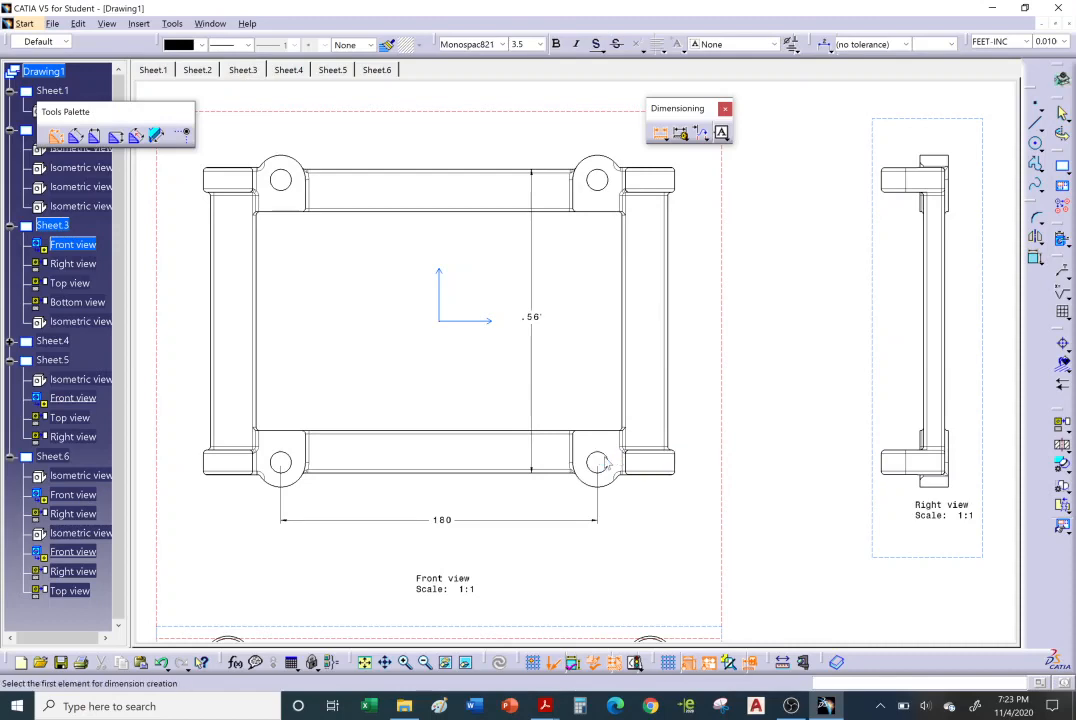
click(601, 459)
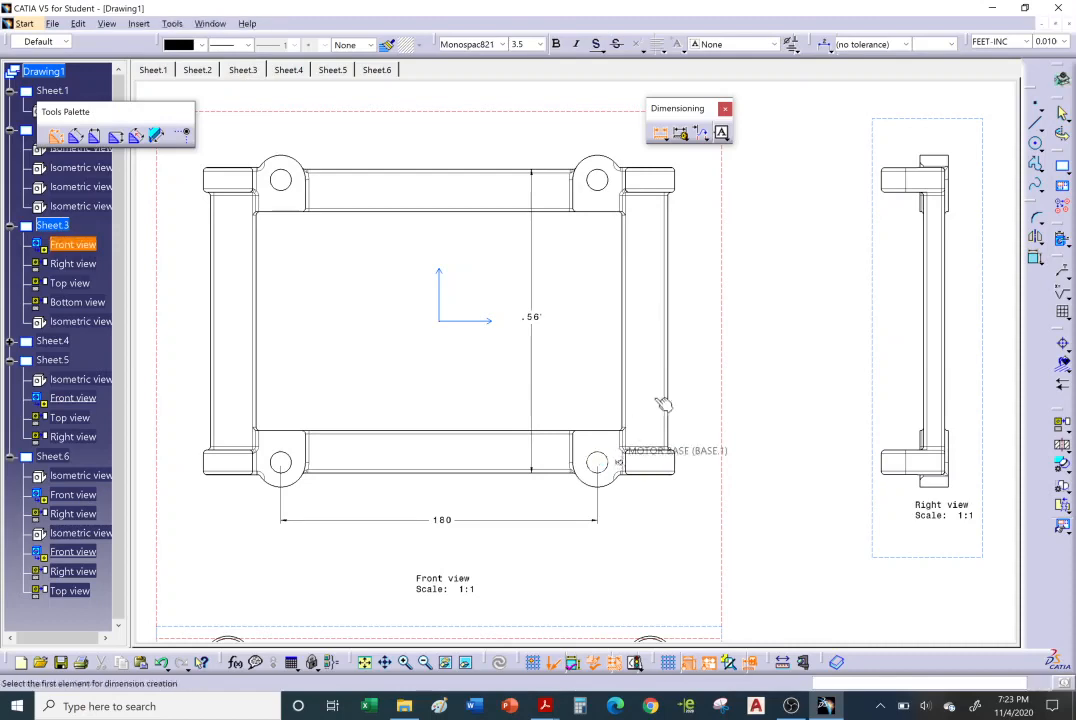
click(708, 371)
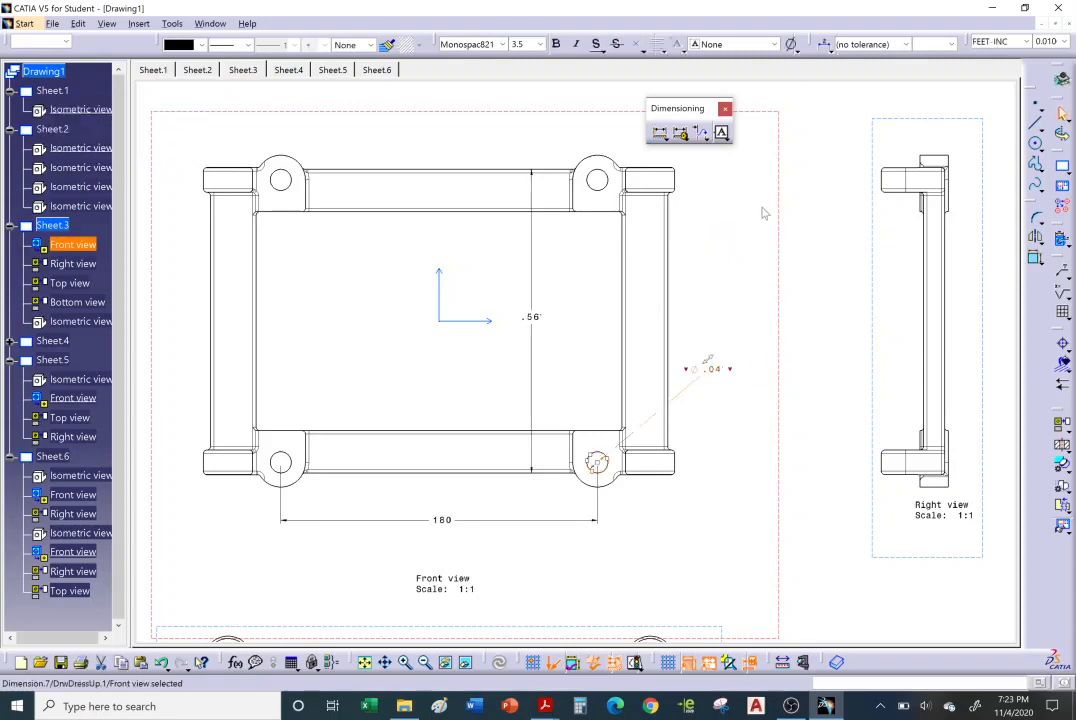
- Add a diameter dimension to the rounded outer edge of the upper-right mounting lug, placing its text above the lug
click(661, 136)
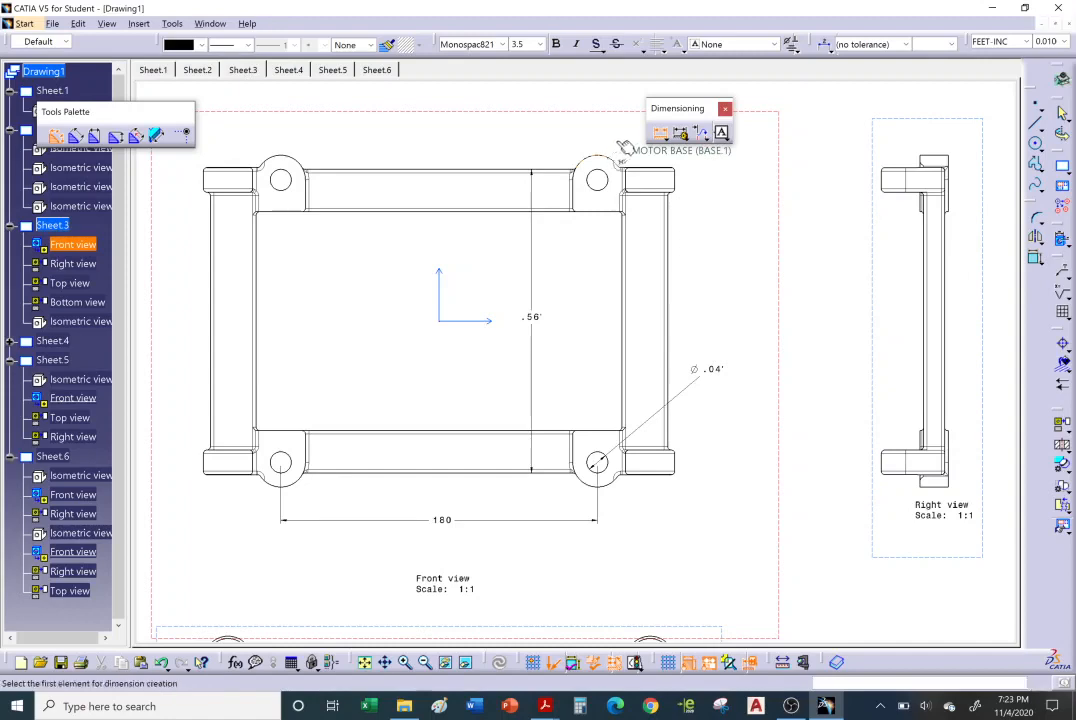
click(613, 193)
middle_drag(621, 163, 612, 209)
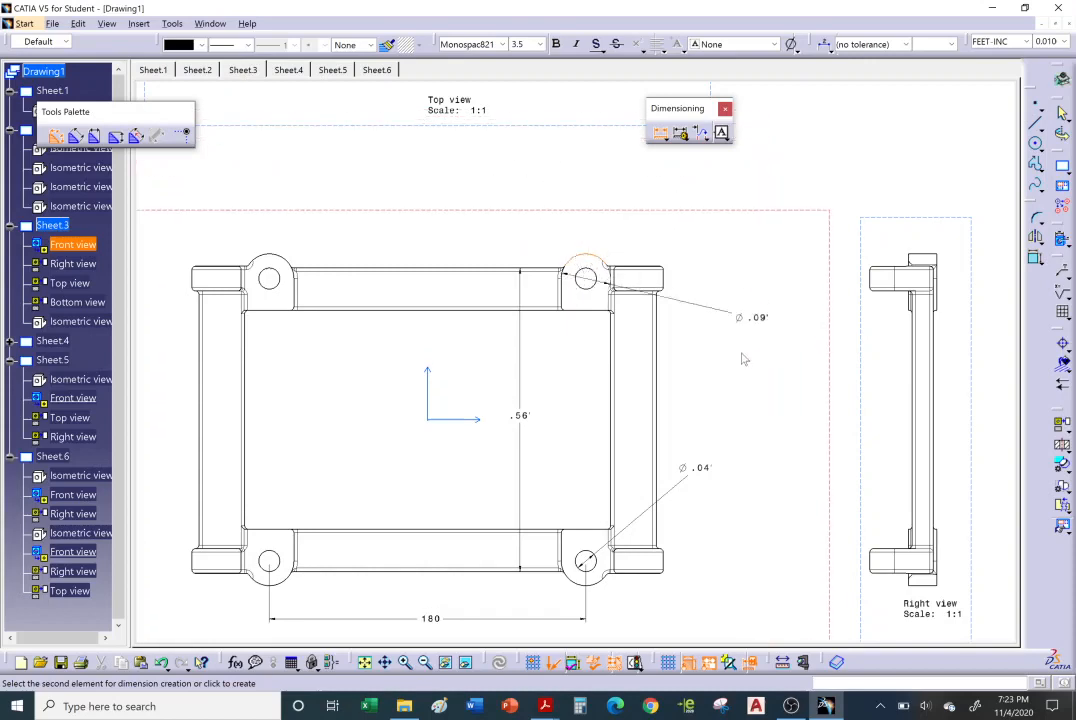
click(630, 207)
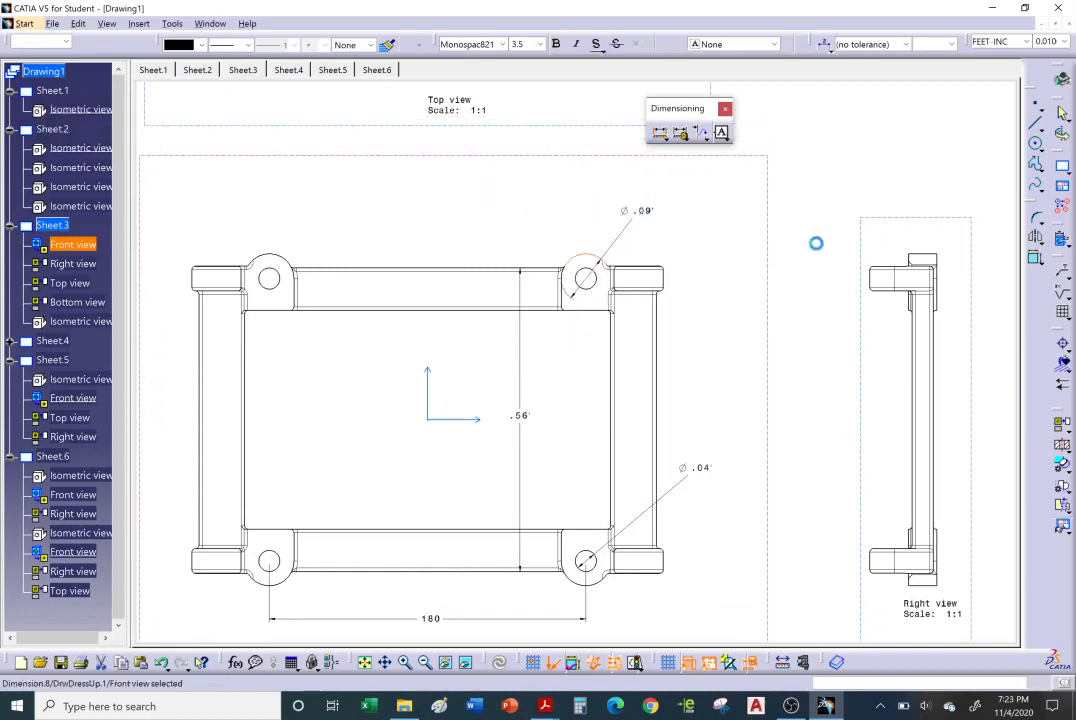
- Dimension the width of the upper rail from its outer edge to the inner frame edge, placing the value above the view
click(660, 134)
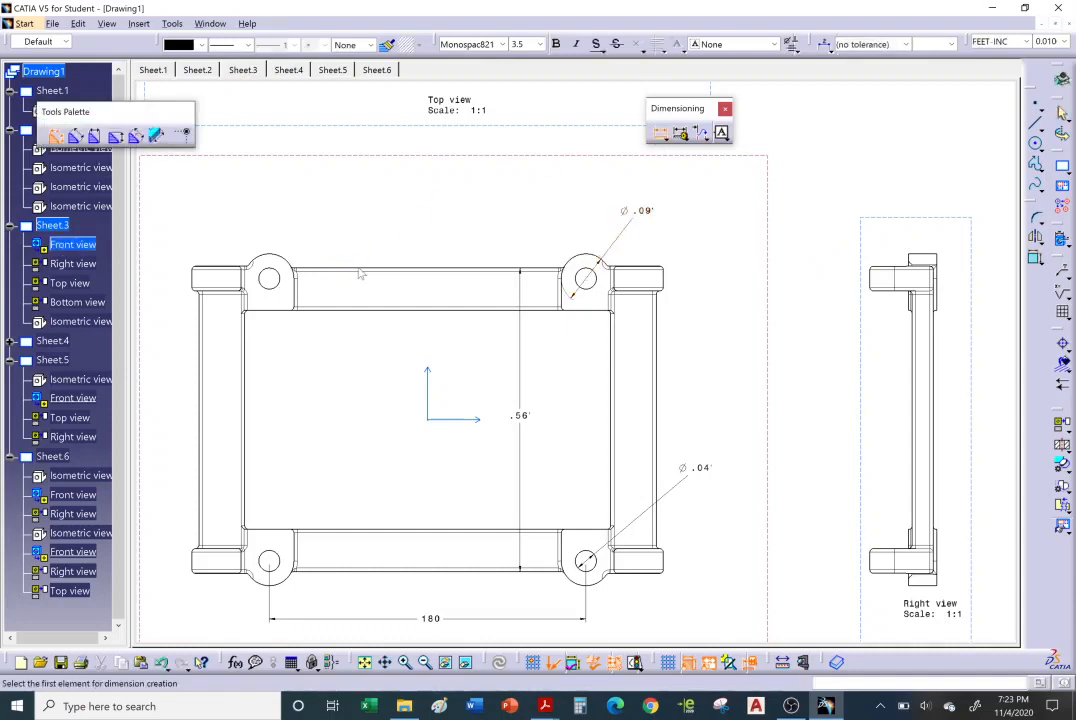
click(358, 270)
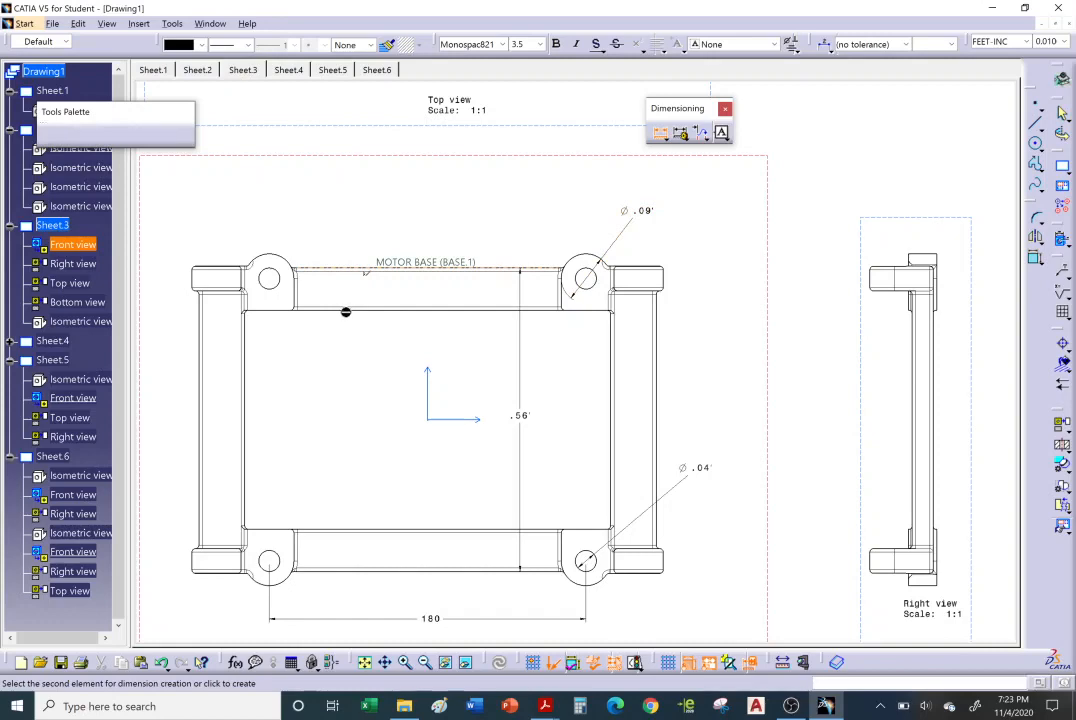
click(349, 311)
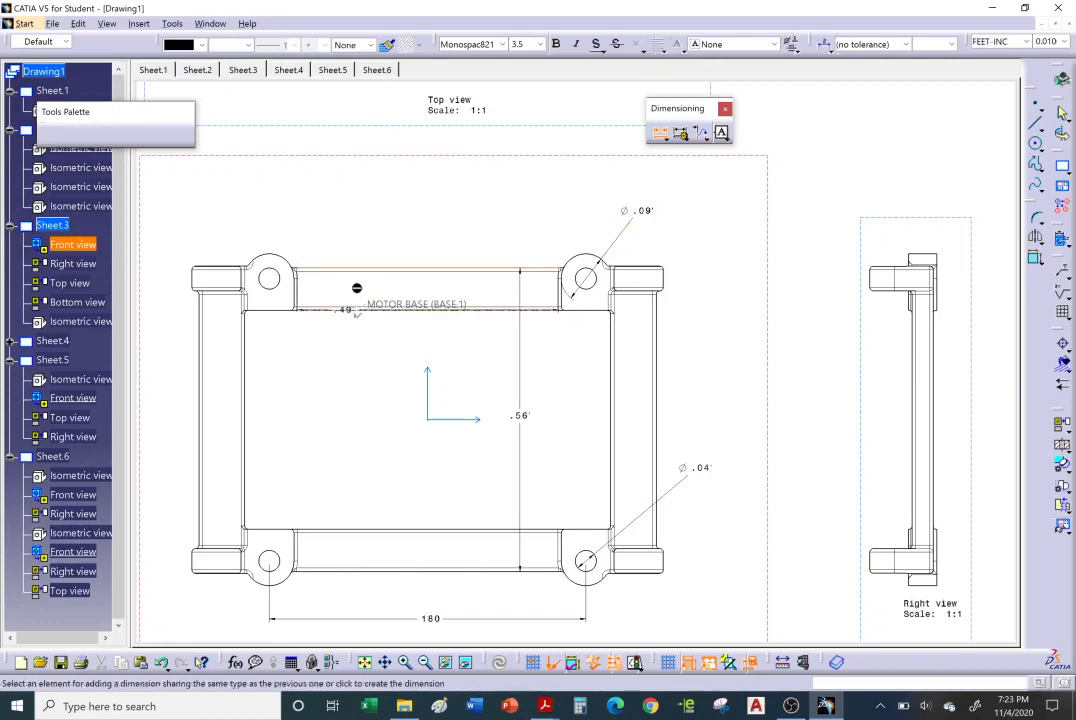
click(348, 236)
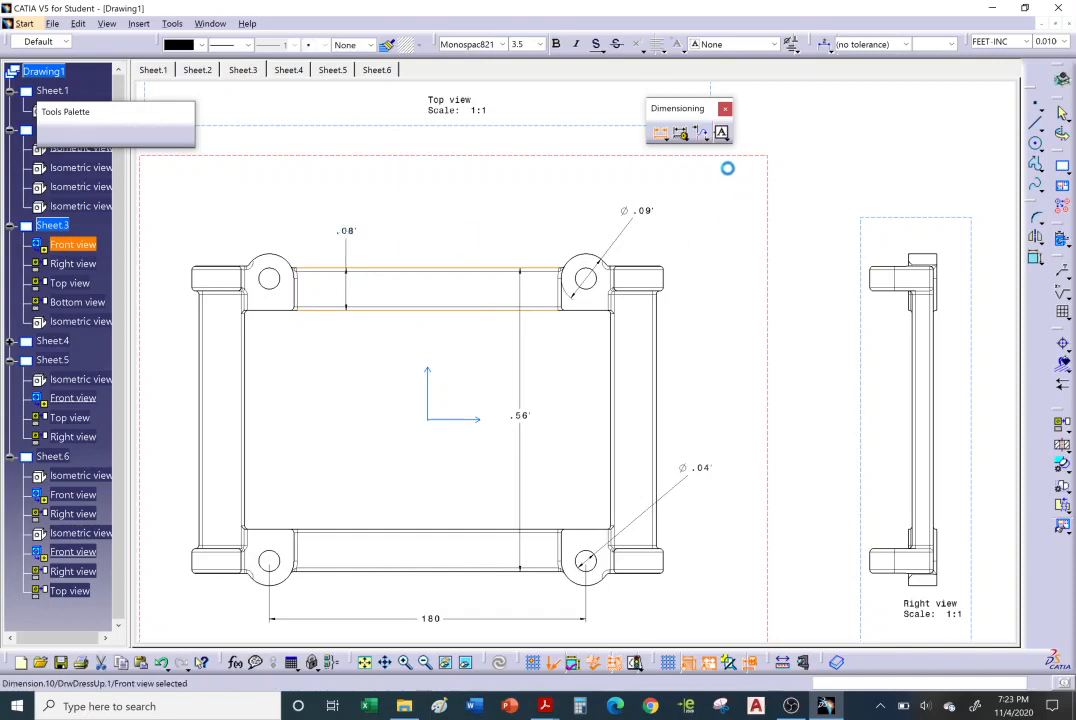
- Dimension the width of the right side rail between its inner and outer edges, placing the value outside the frame
click(660, 133)
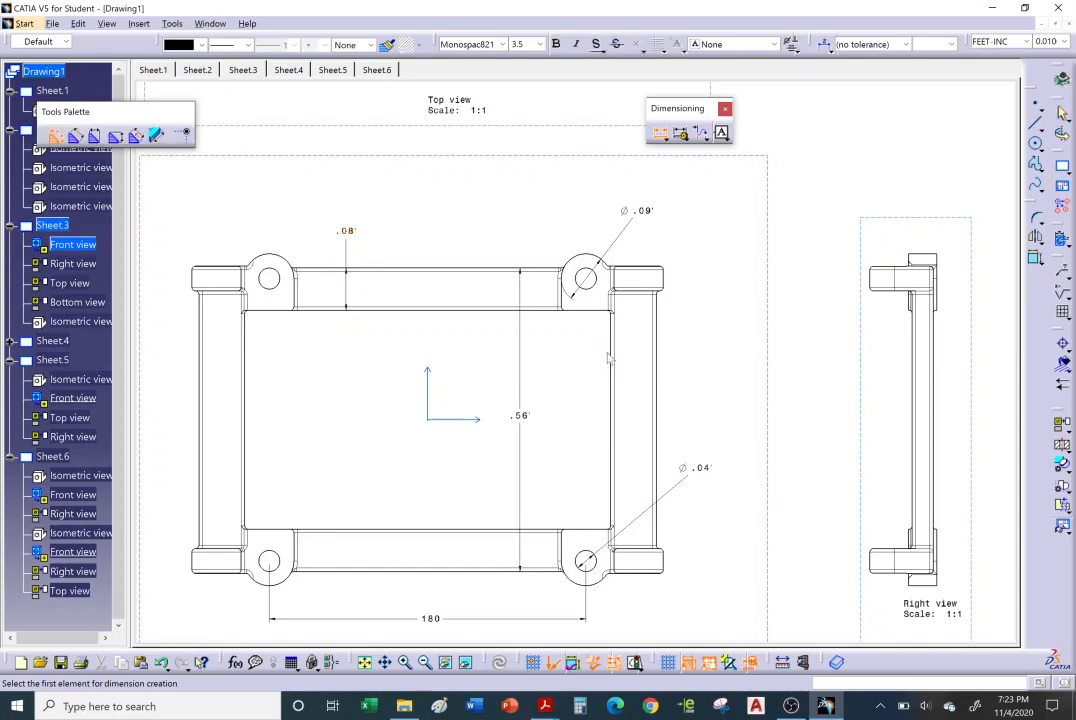
click(628, 352)
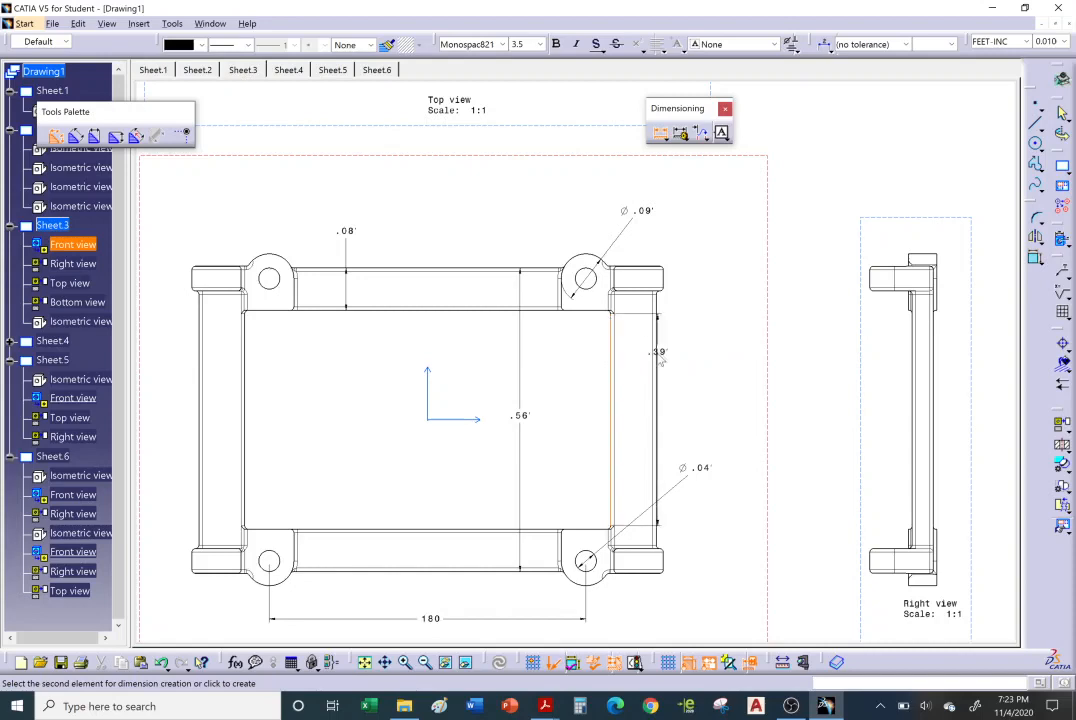
click(663, 353)
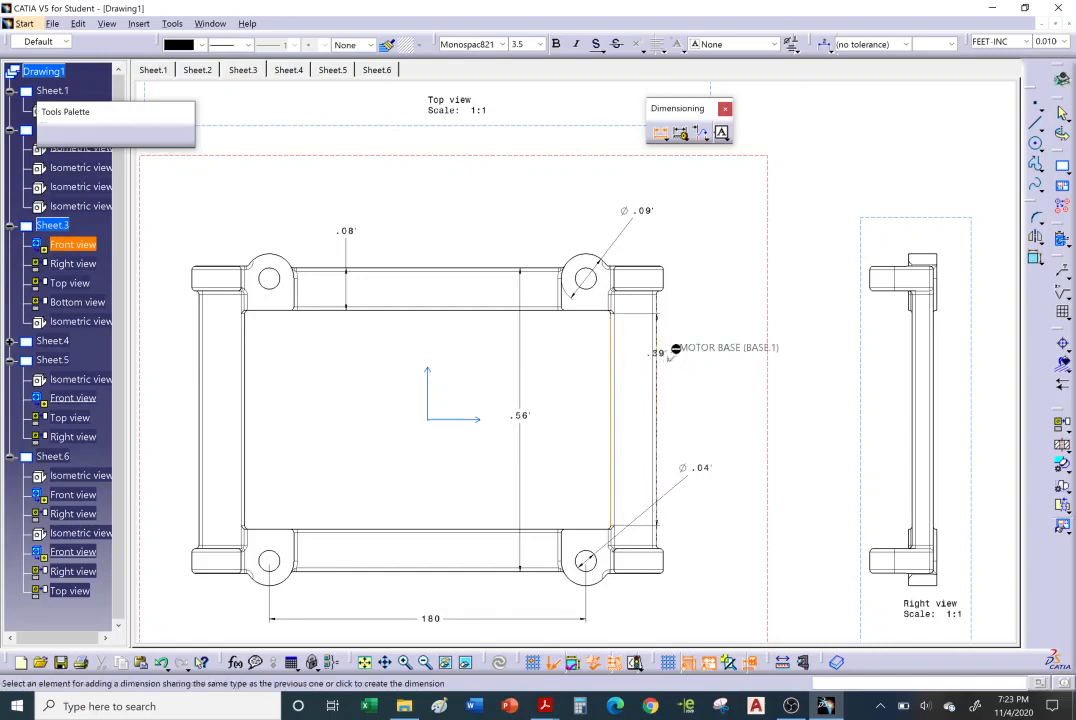
click(702, 344)
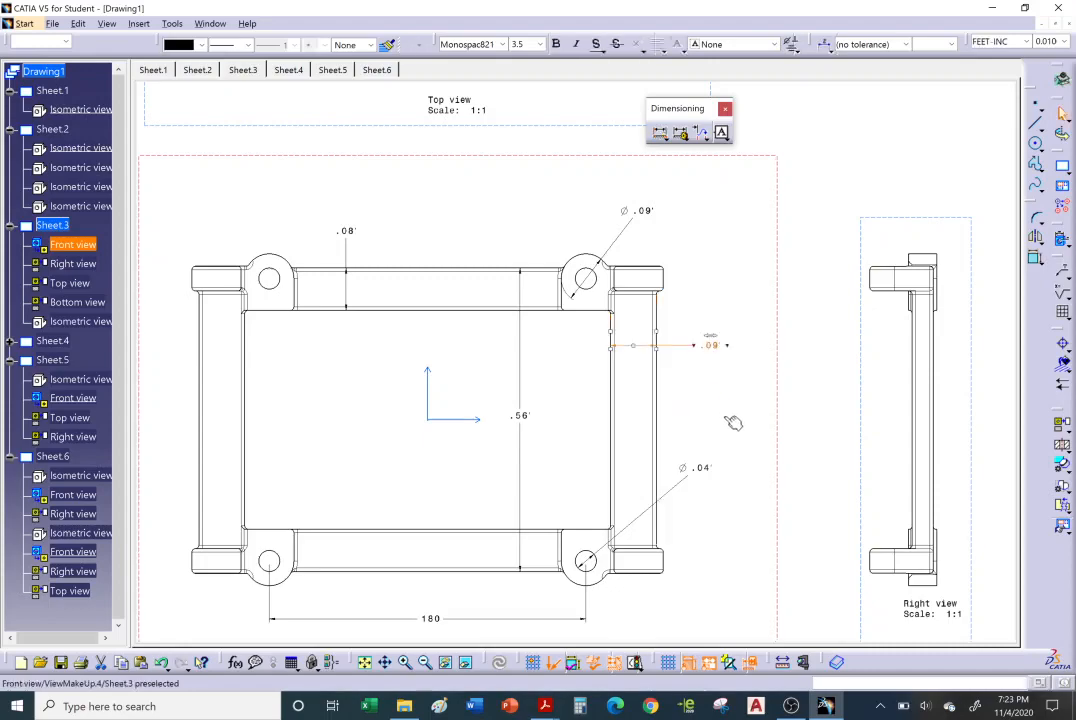
- Select the motor base front view's geometry with all its dimensions and set their numerical display to NUM.DIMM
middle_drag(733, 423, 717, 397)
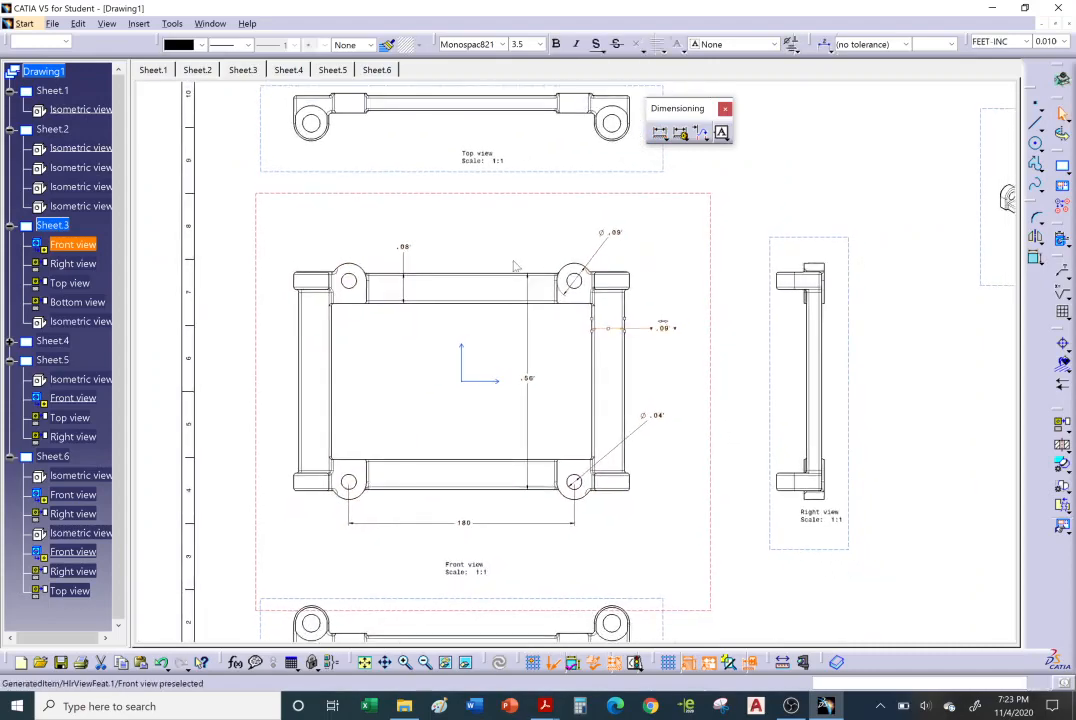
click(298, 228)
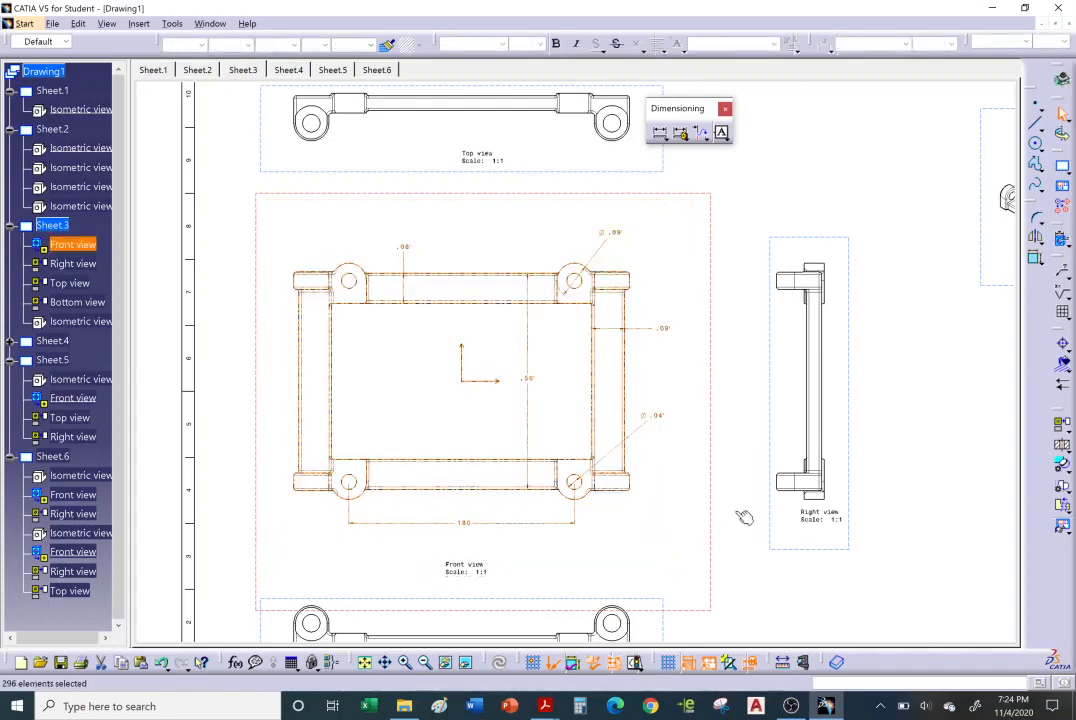
click(1025, 43)
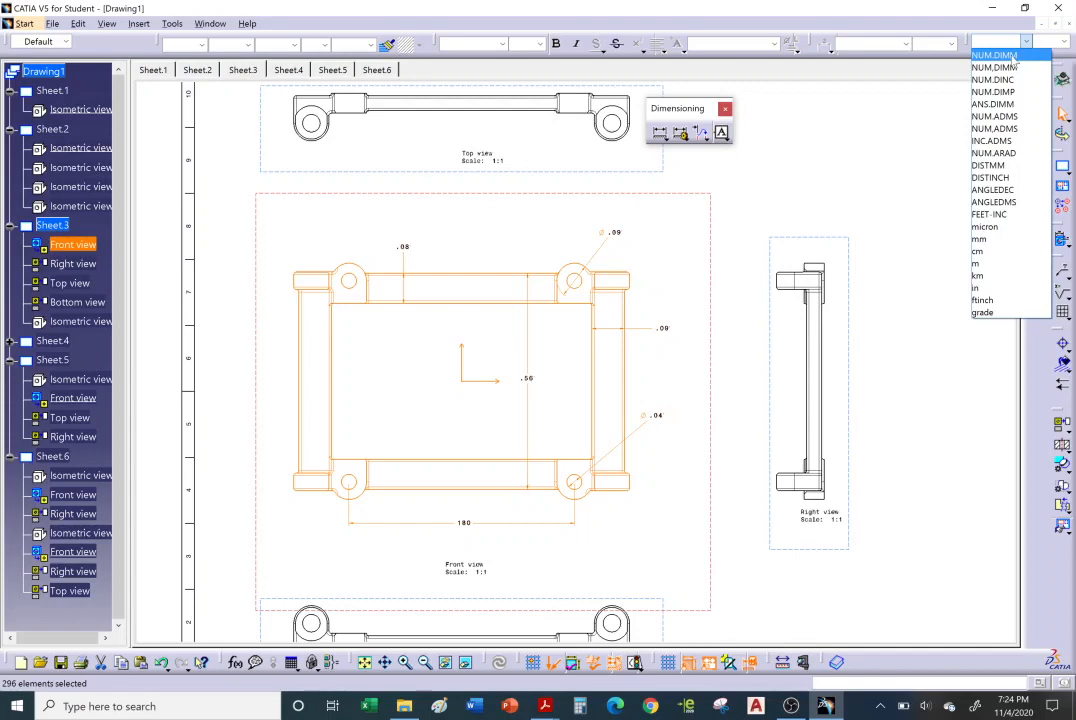
click(1012, 55)
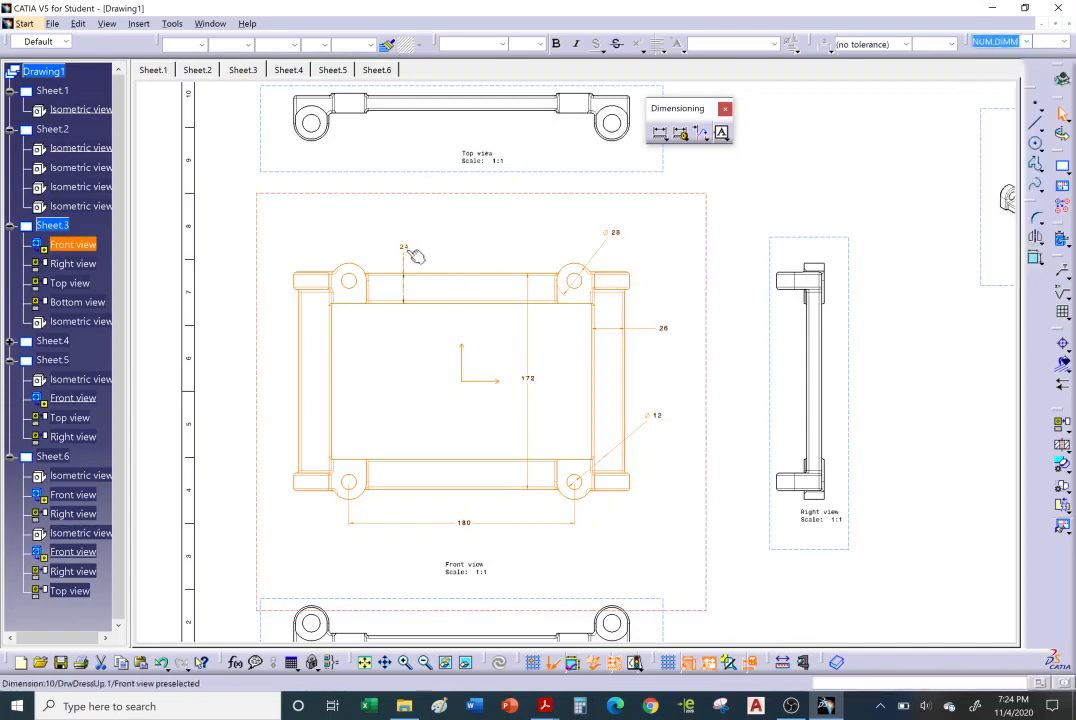
- Try the NUM.DINC numerical display on the selected front view dimensions, and set it back to NUM.DIMM
click(1026, 42)
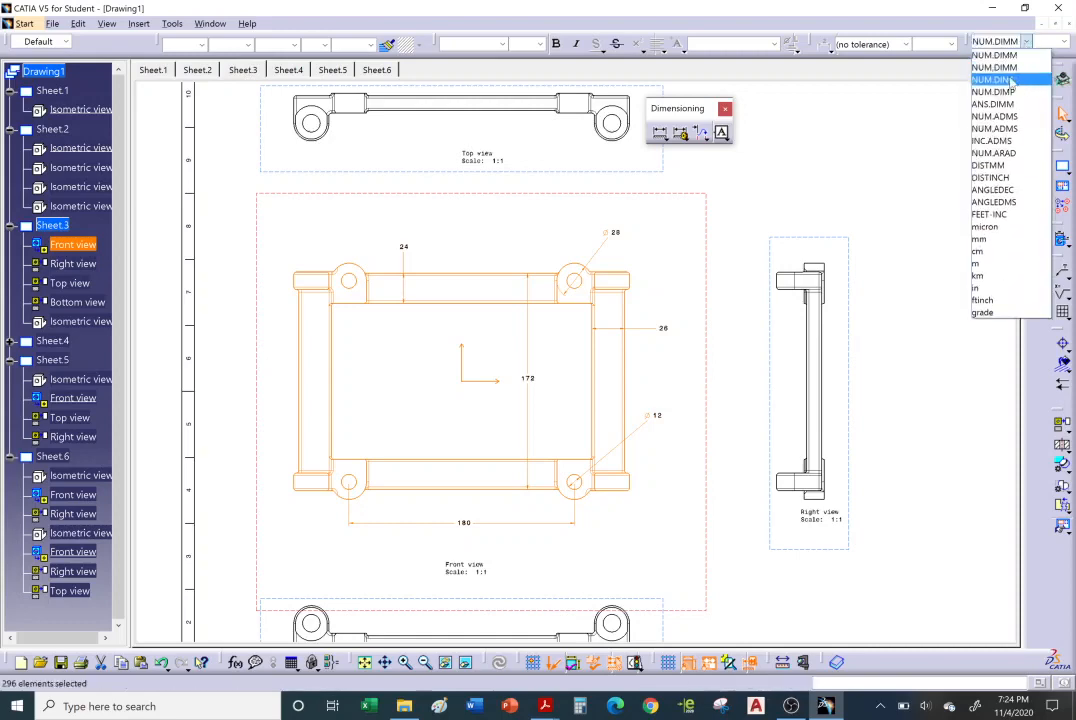
click(1012, 80)
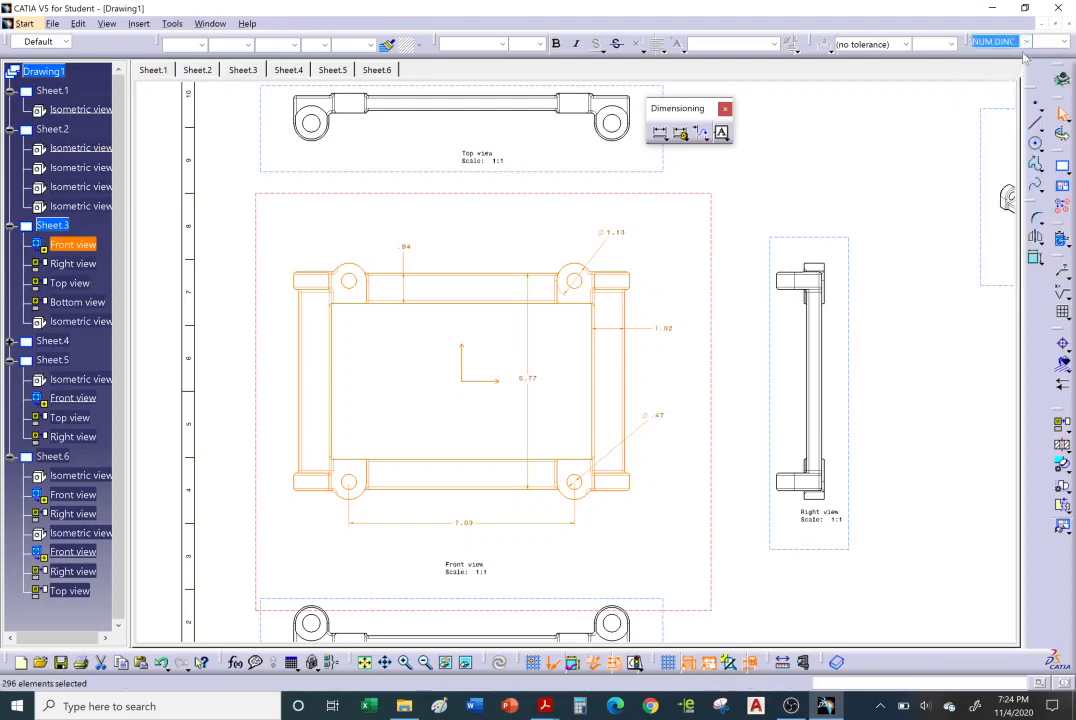
click(1026, 42)
click(1013, 55)
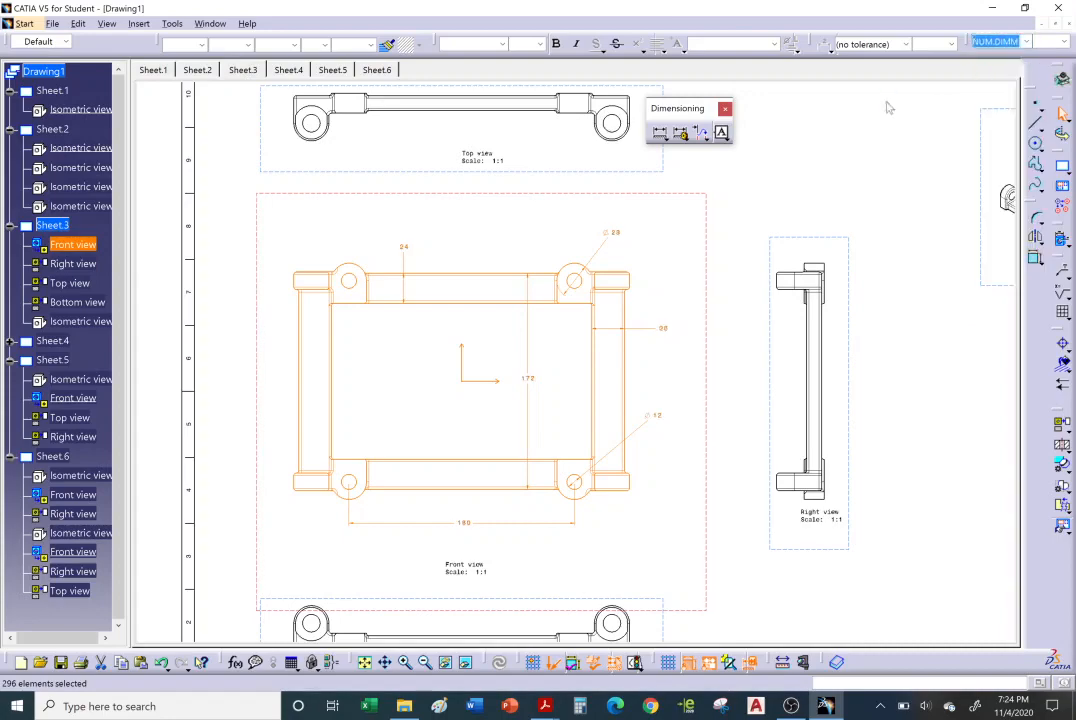
- Clear the selection and move the right side rail's width value closer to the frame
click(788, 209)
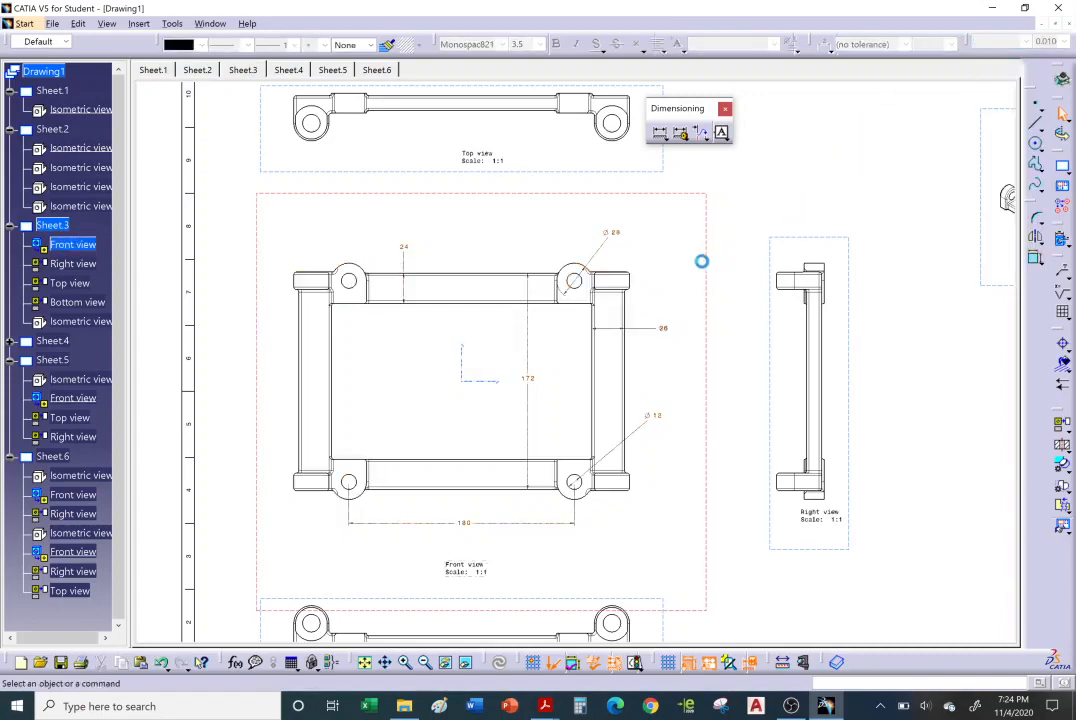
mouse_move(642, 310)
ctrl+middle_down()
mouse_move(648, 276)
mouse_move(740, 278)
mouse_move(705, 315)
ctrl+middle_up()
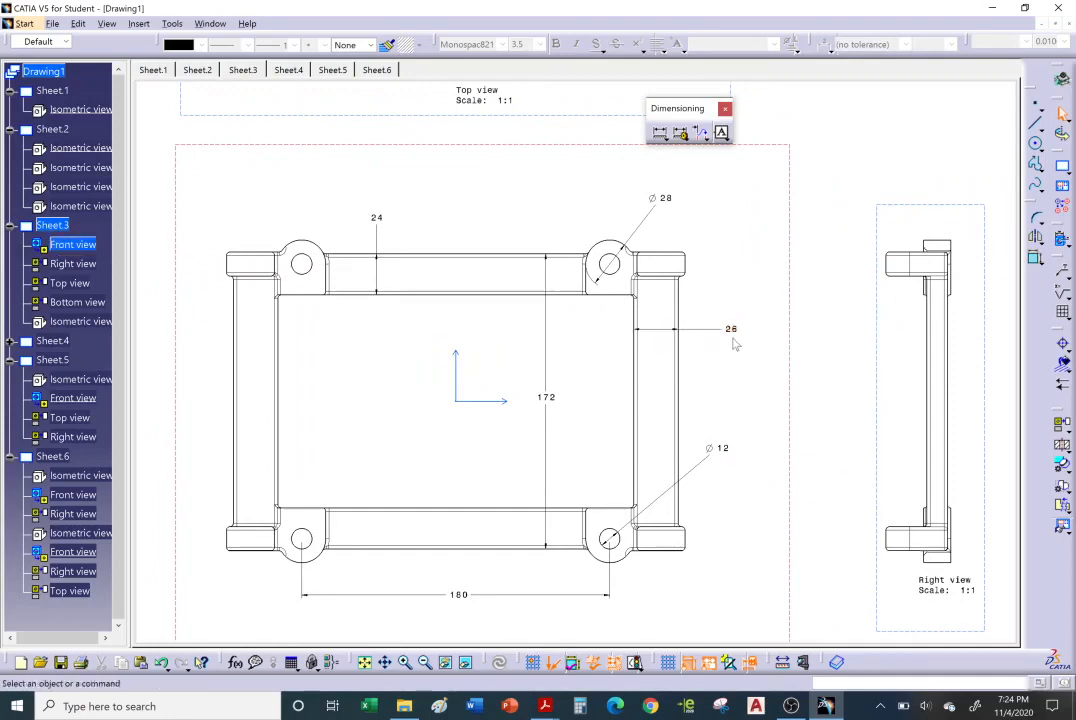
click(733, 336)
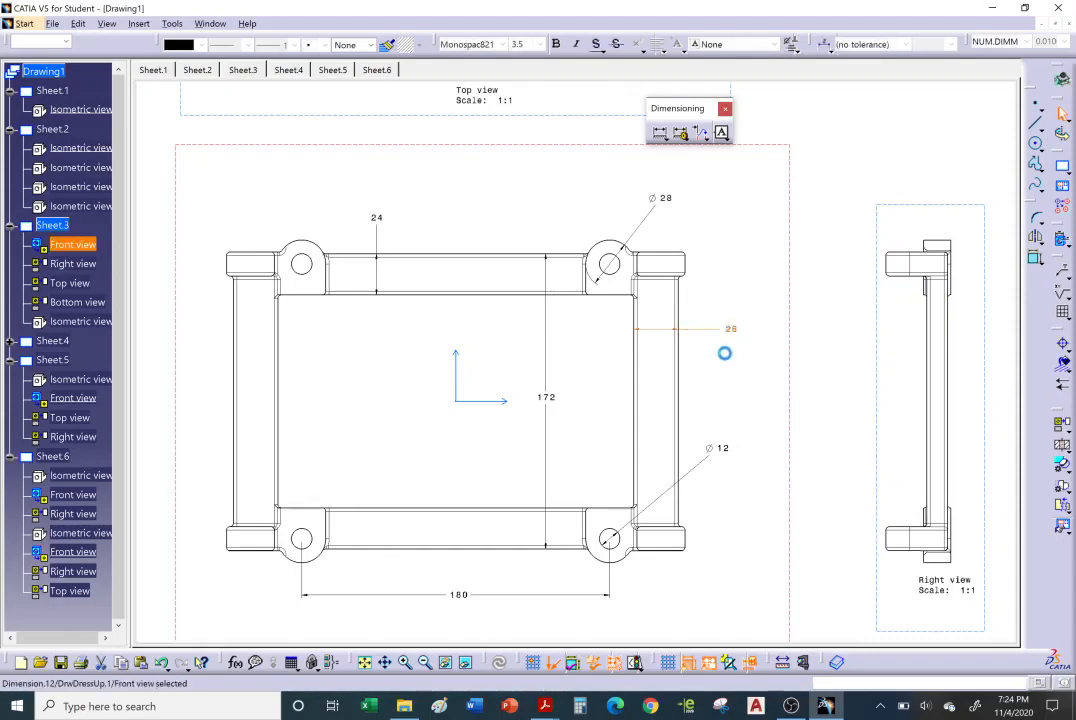
middle_drag(727, 361, 708, 326)
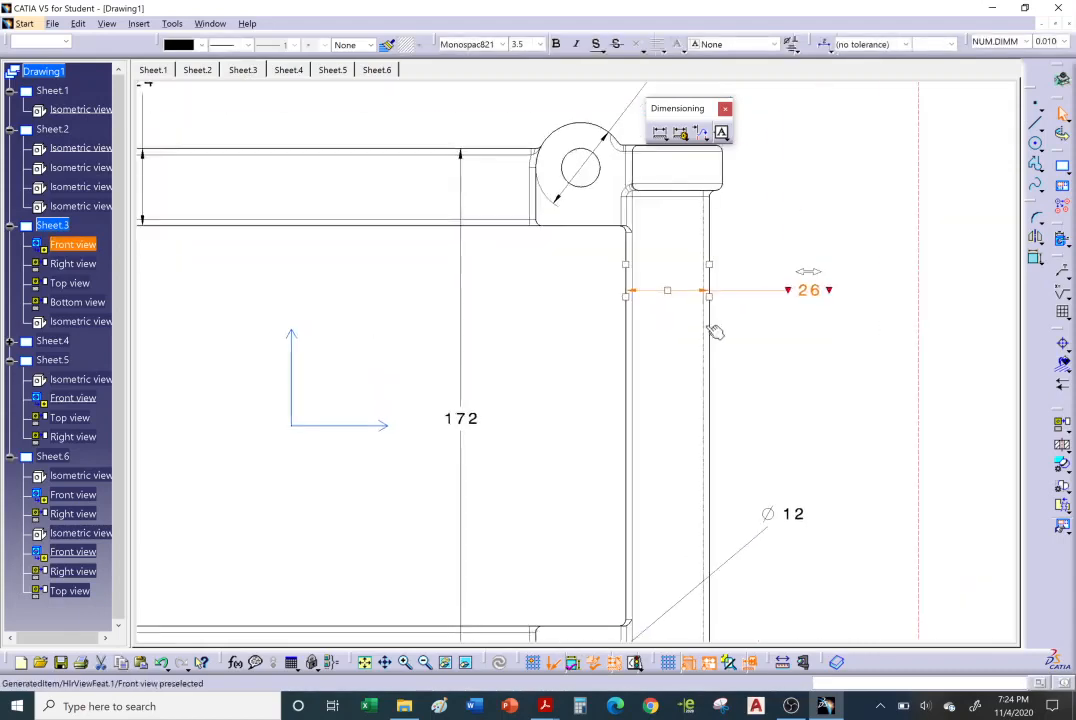
click(810, 283)
mouse_move(808, 272)
mouse_down()
mouse_move(754, 271)
mouse_move(809, 274)
mouse_move(780, 278)
mouse_up()
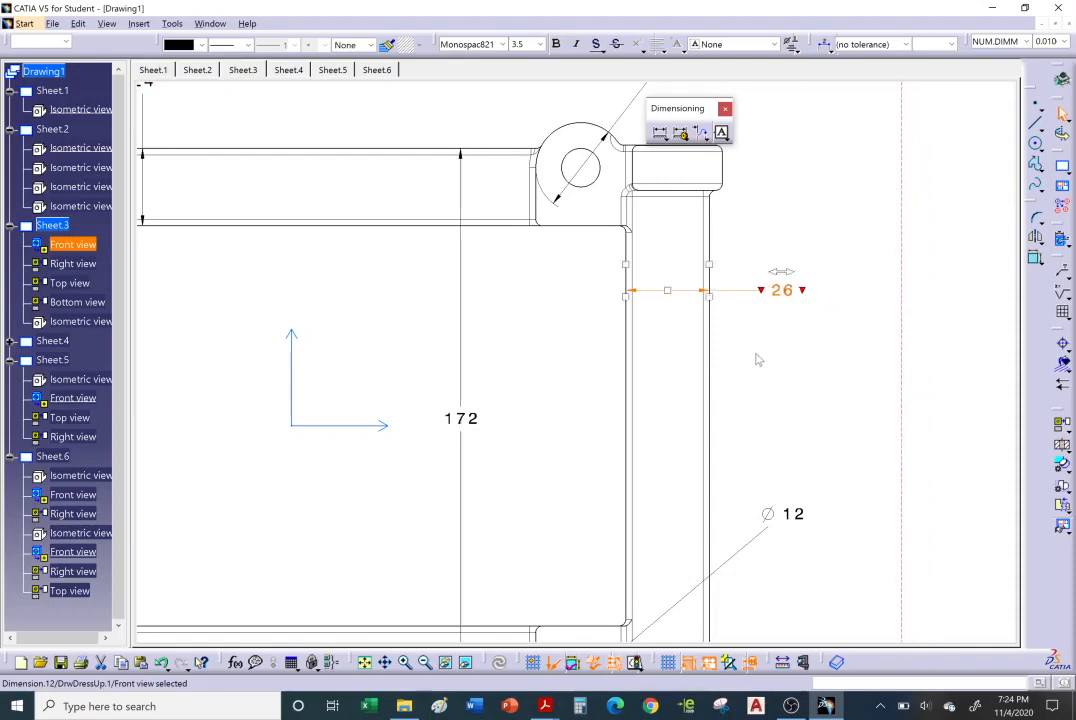
- Move the upper rail's width value slightly closer to the view and deselect the dimension
mouse_move(758, 352)
middle_down()
mouse_move(679, 317)
mouse_move(754, 337)
middle_up()
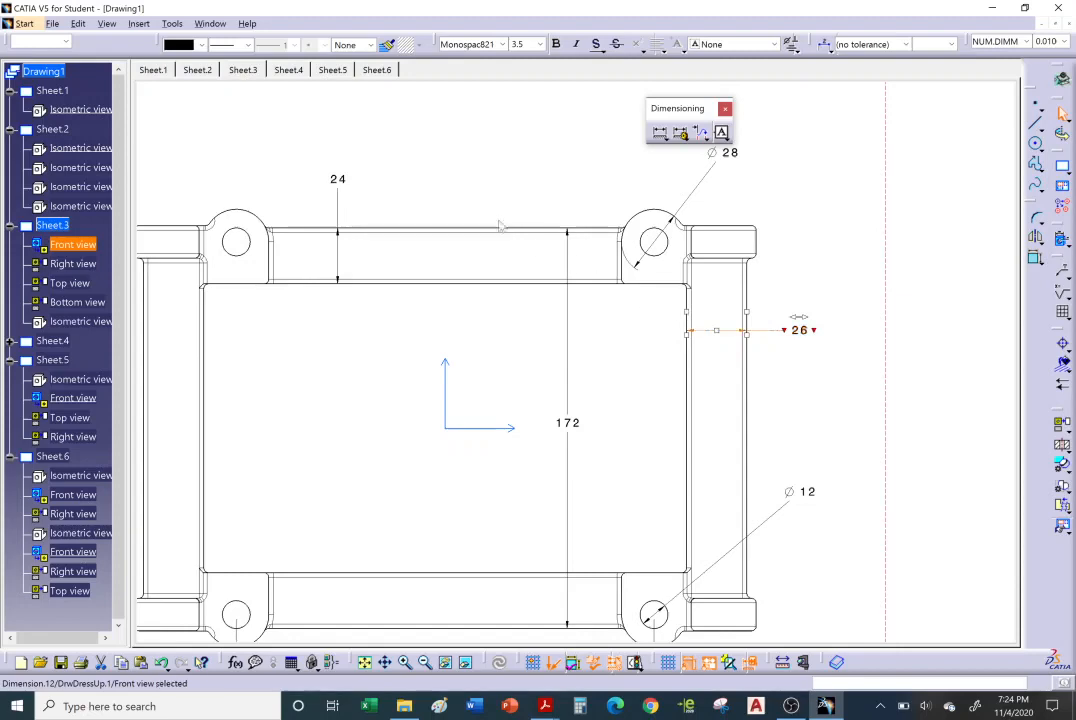
click(346, 183)
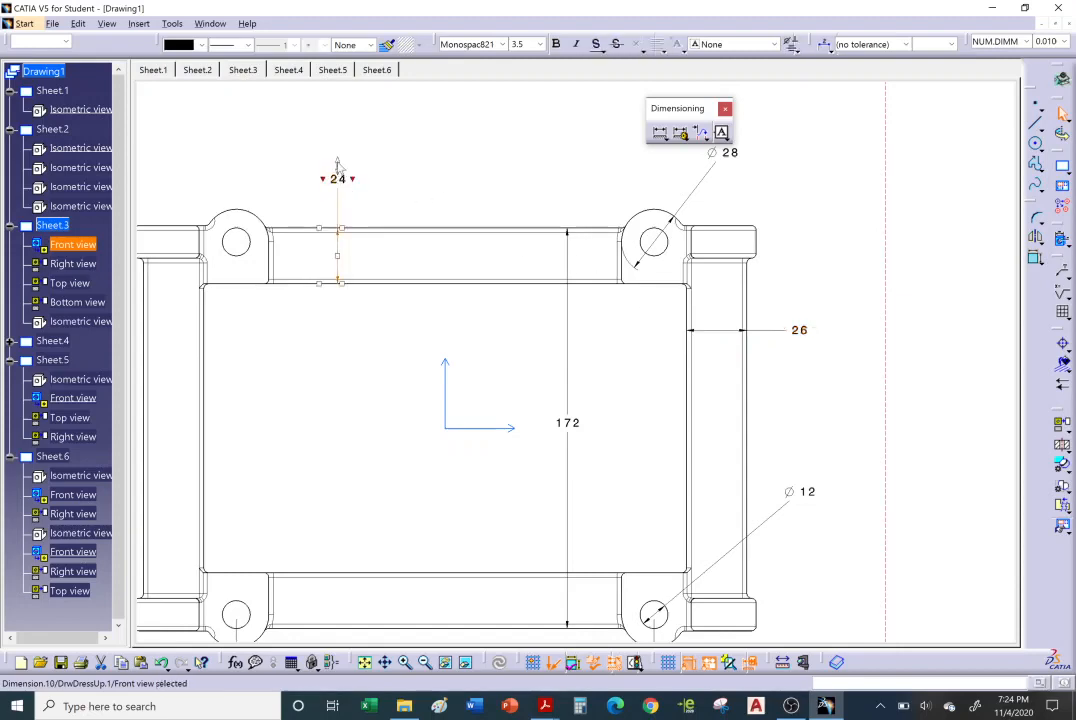
mouse_move(337, 164)
mouse_down()
mouse_move(341, 138)
mouse_move(339, 168)
mouse_up()
click(420, 168)
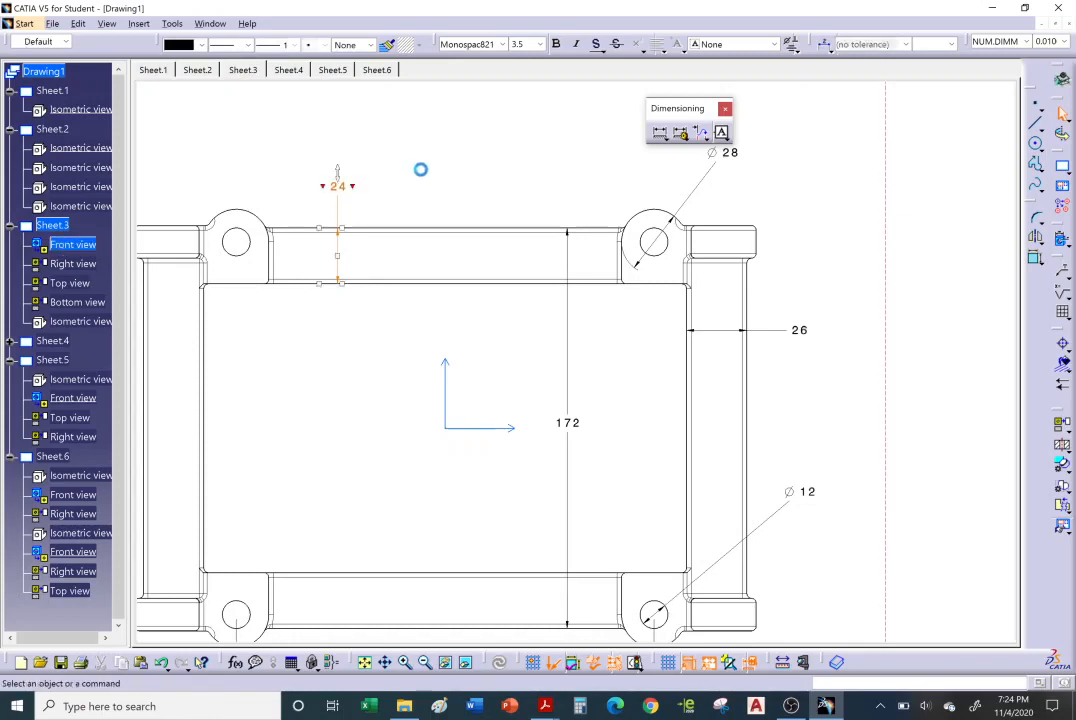
- Examine the dimension manipulator settings in the Drafting options, then accept the options without changing them
click(172, 24)
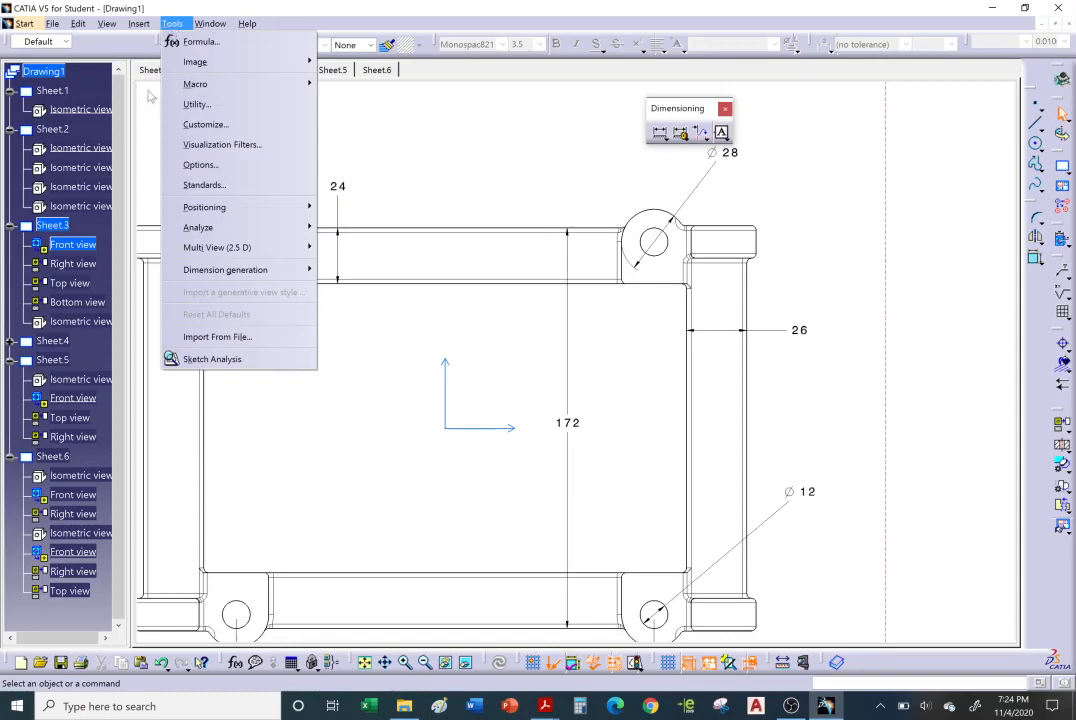
click(190, 162)
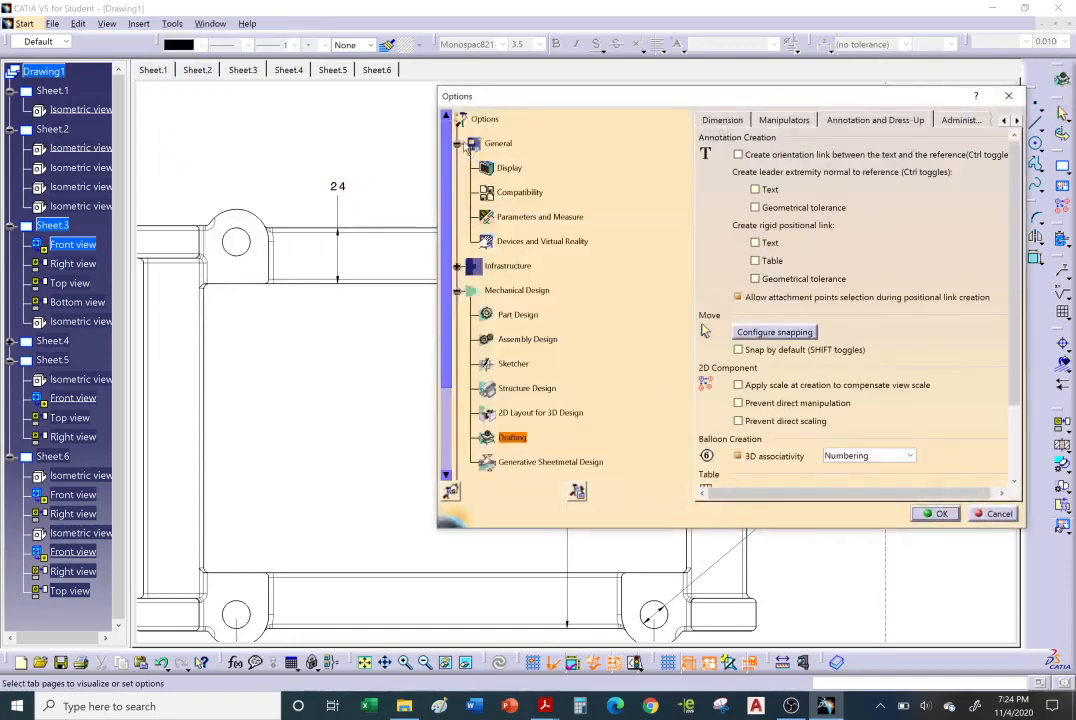
click(457, 143)
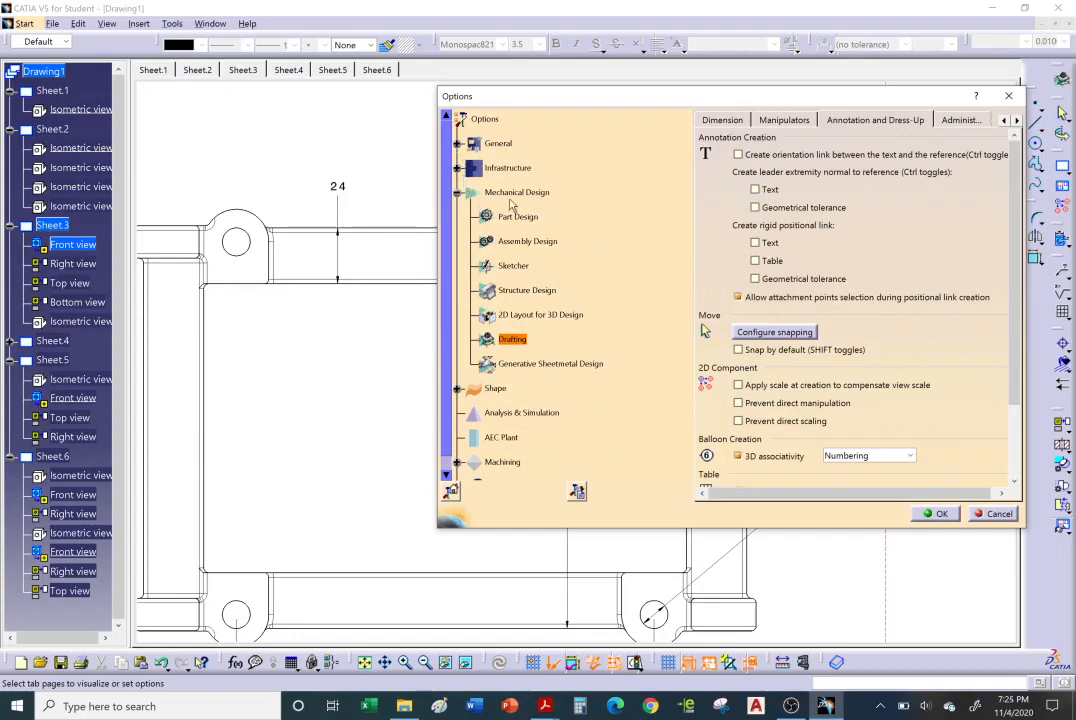
click(456, 194)
click(456, 196)
click(796, 119)
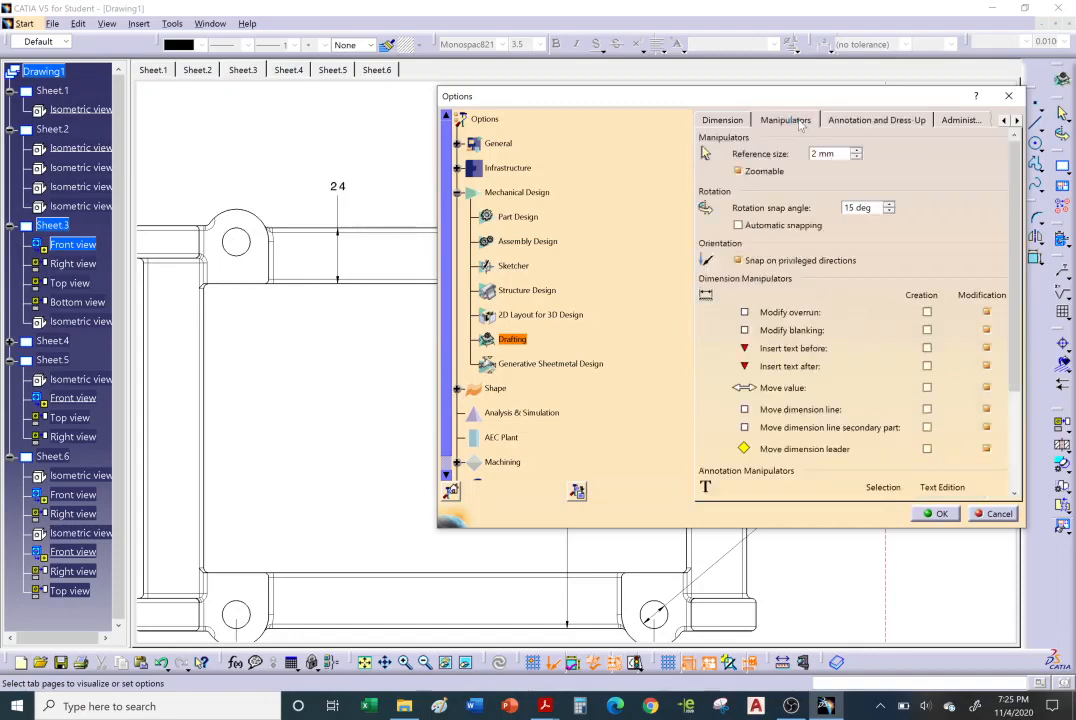
drag(662, 95, 429, 73)
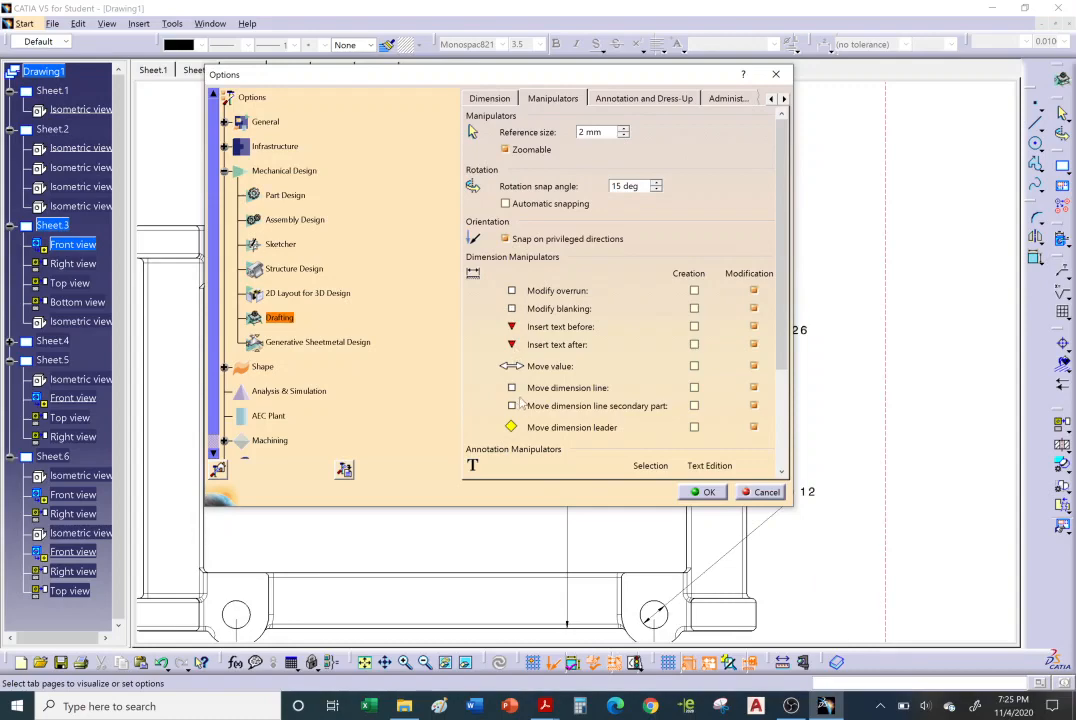
click(705, 493)
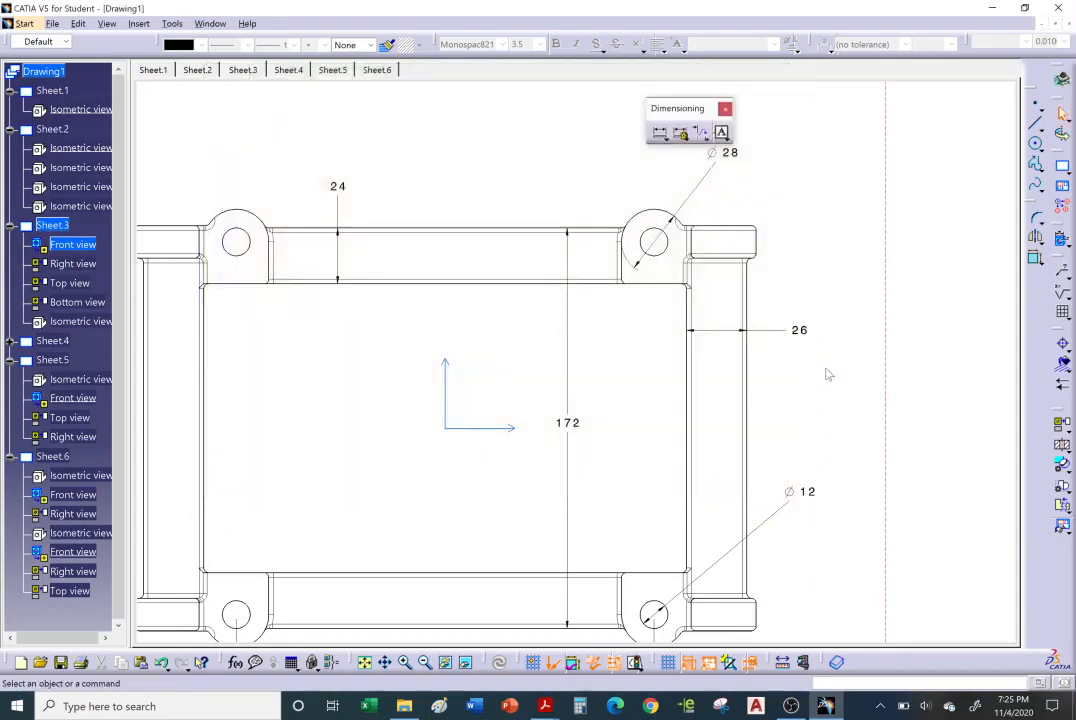
- Insert the text "4X" before the diameter value of the 12 mm hole at the frame's lower right corner
mouse_move(840, 420)
middle_down()
mouse_move(715, 248)
mouse_move(725, 175)
middle_up()
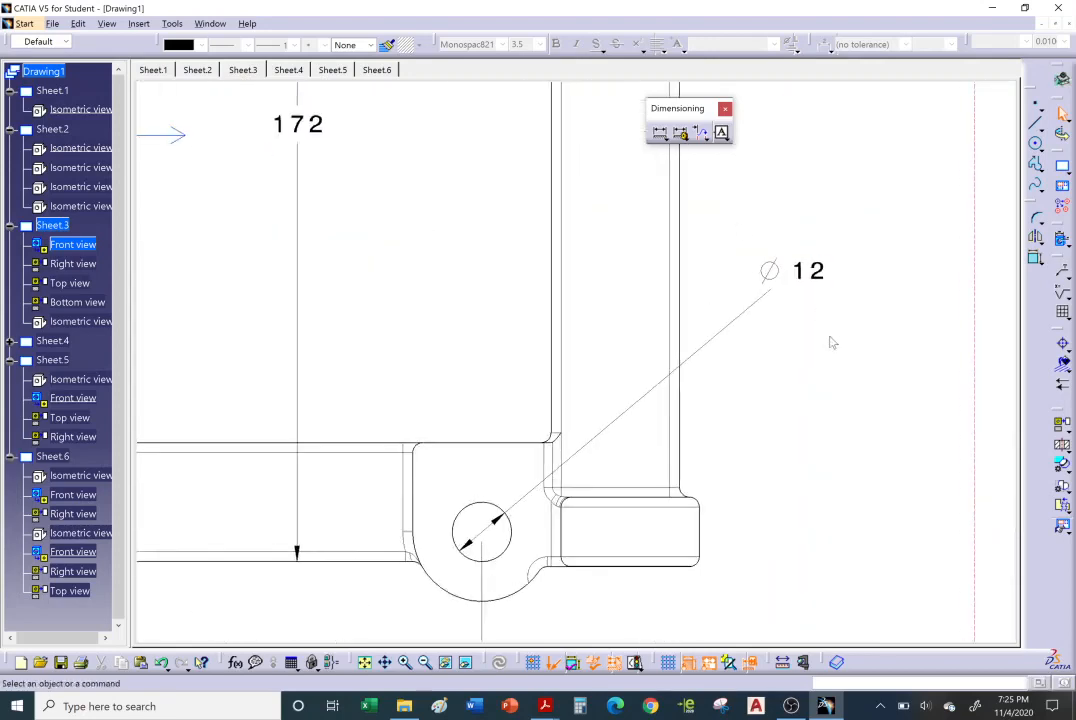
middle_drag(830, 342, 766, 332)
click(746, 283)
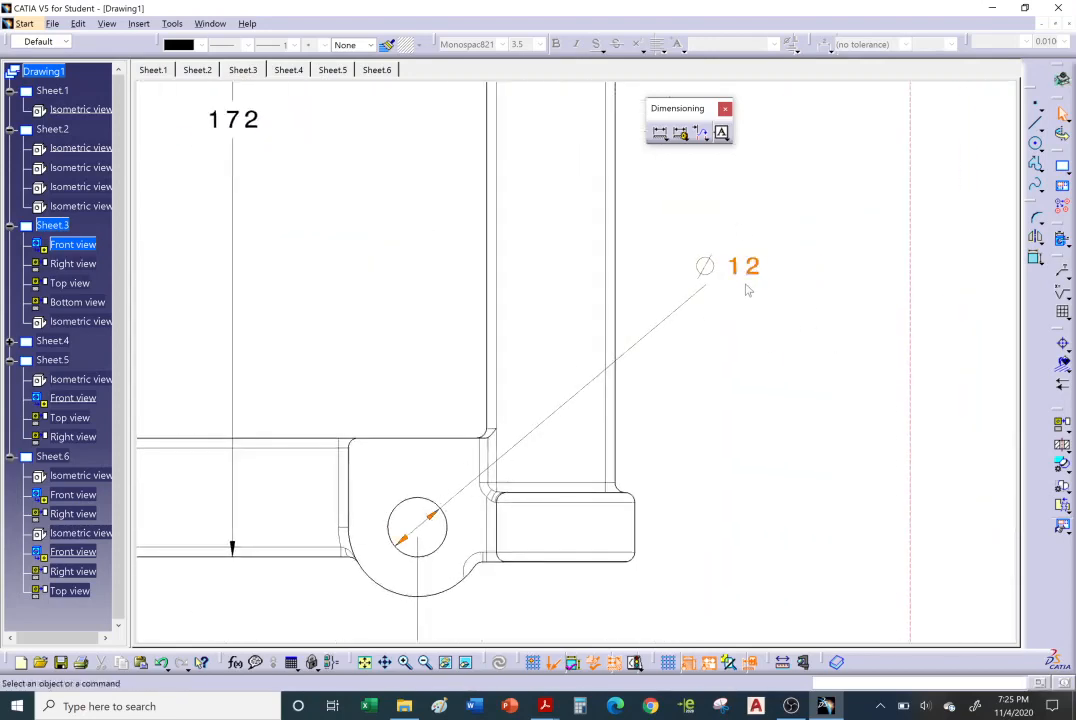
click(745, 278)
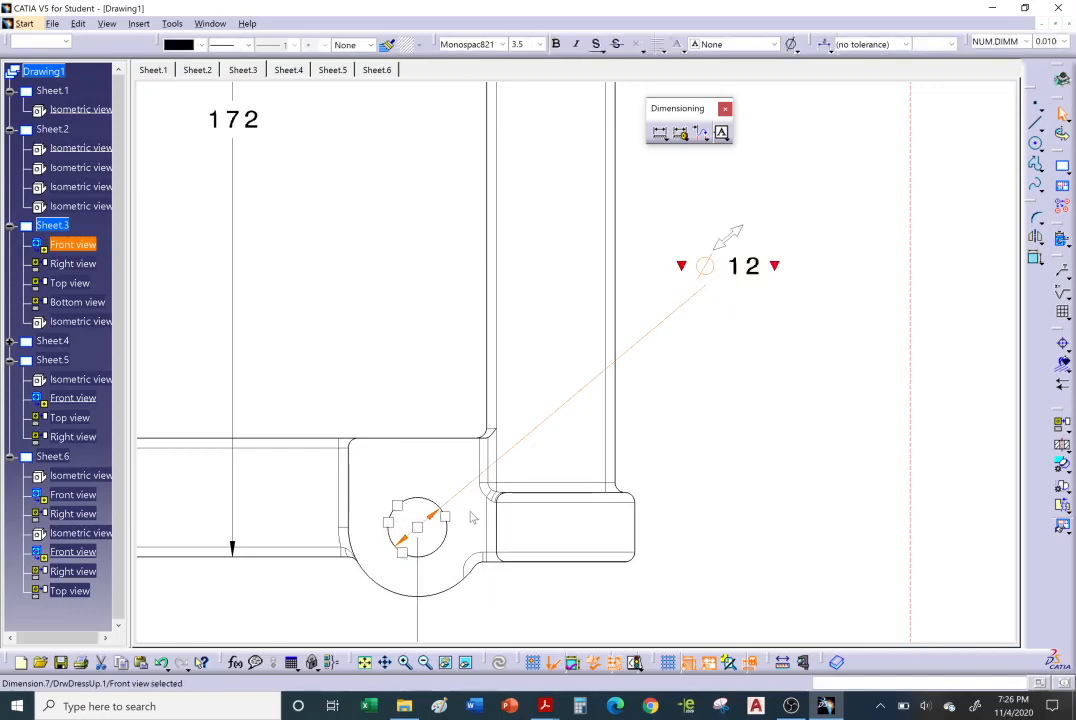
click(681, 266)
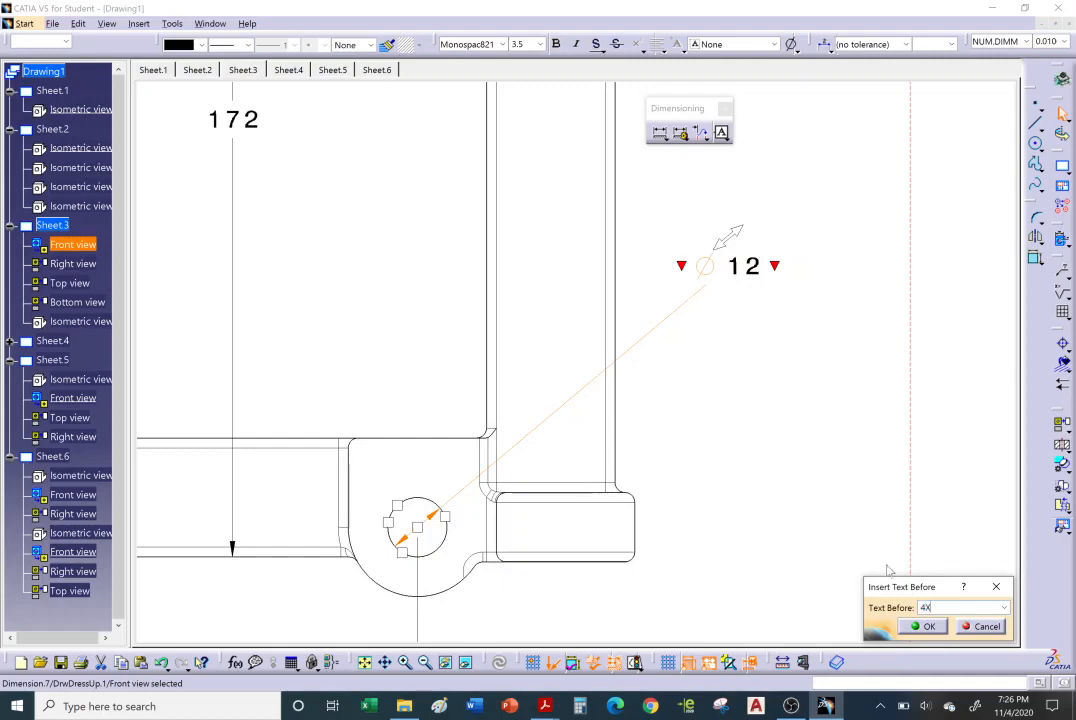
click(916, 627)
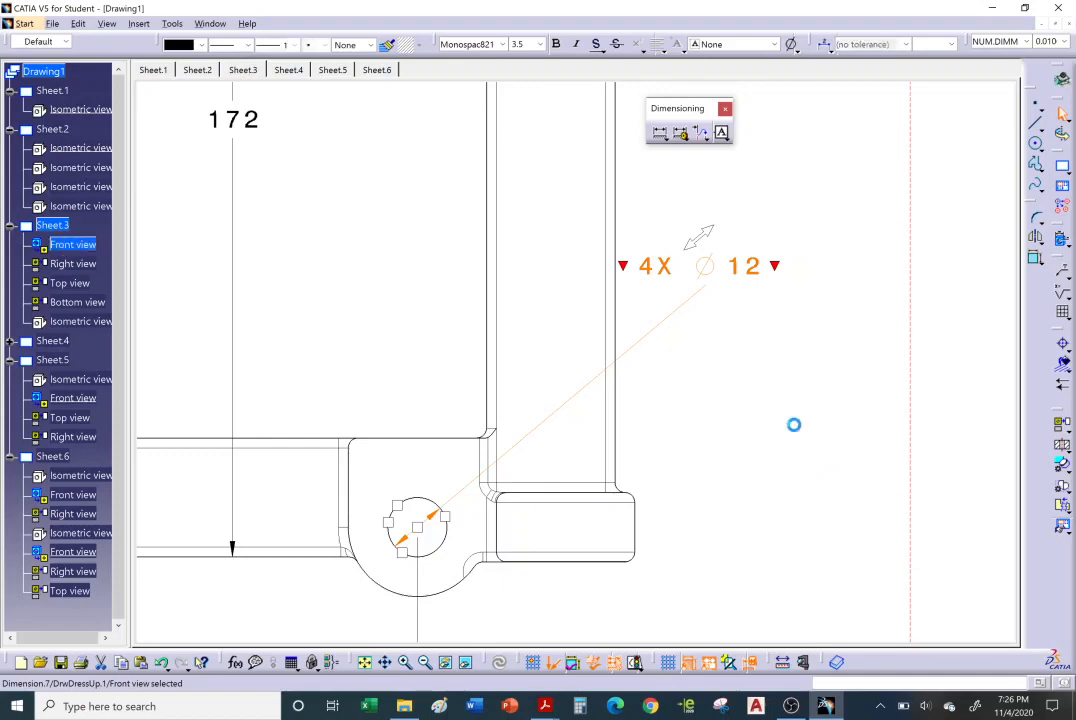
click(834, 396)
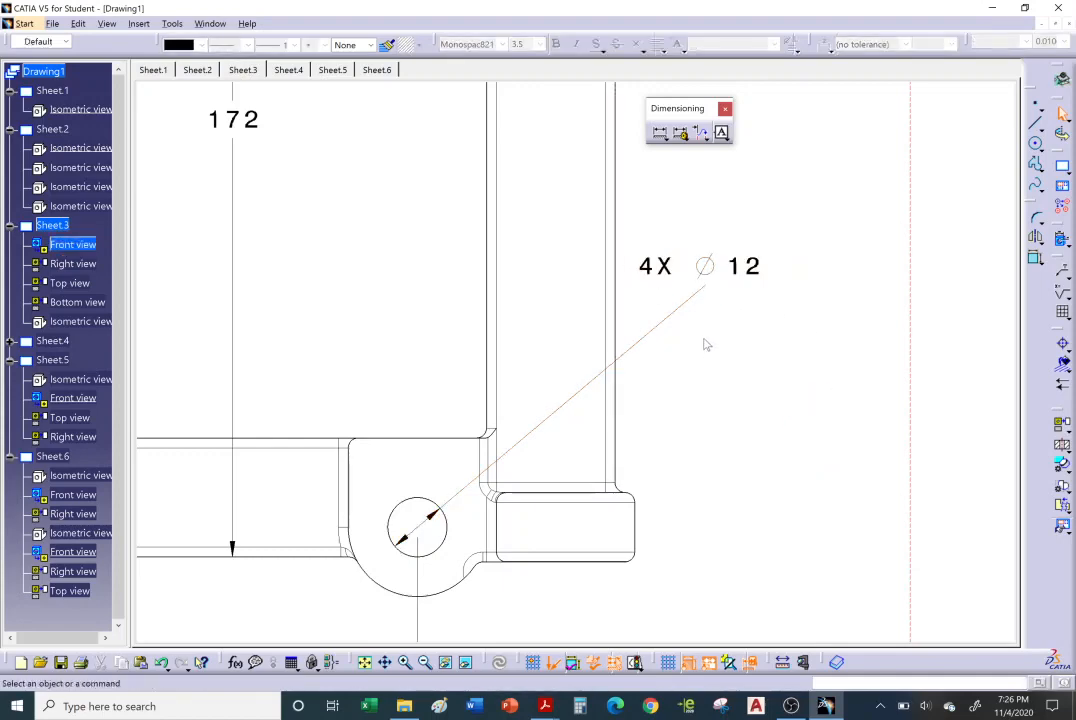
- Set the 4X hole diameter dimension's line to Two Parts and move its value outside the frame's right side
click(690, 303)
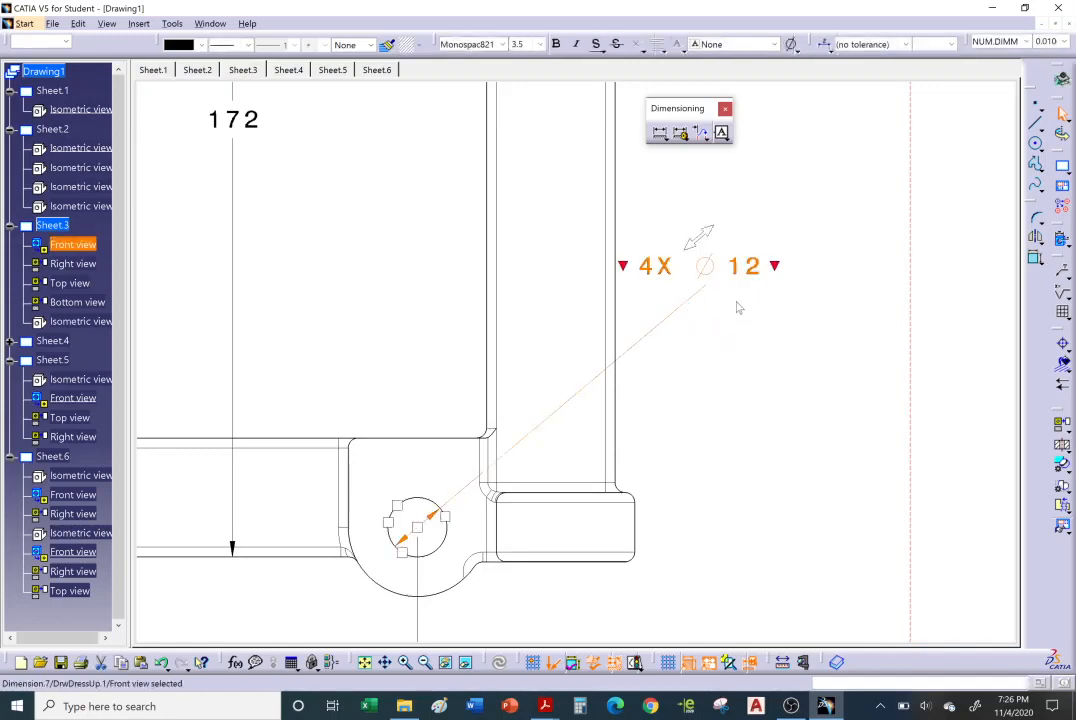
click(831, 55)
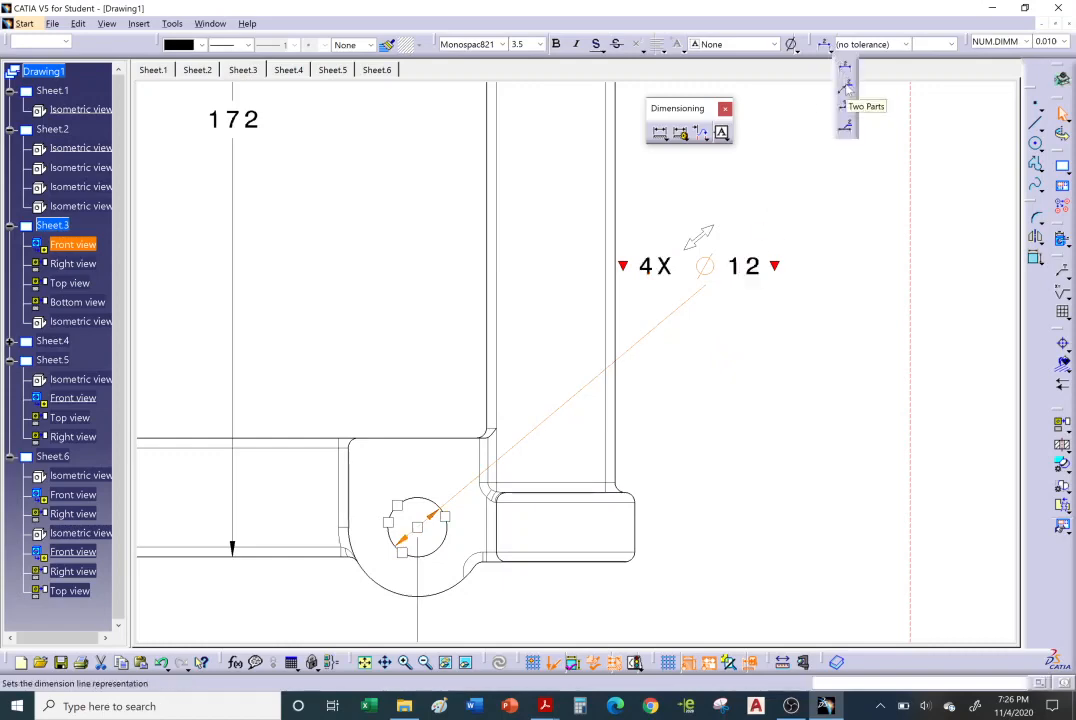
click(845, 90)
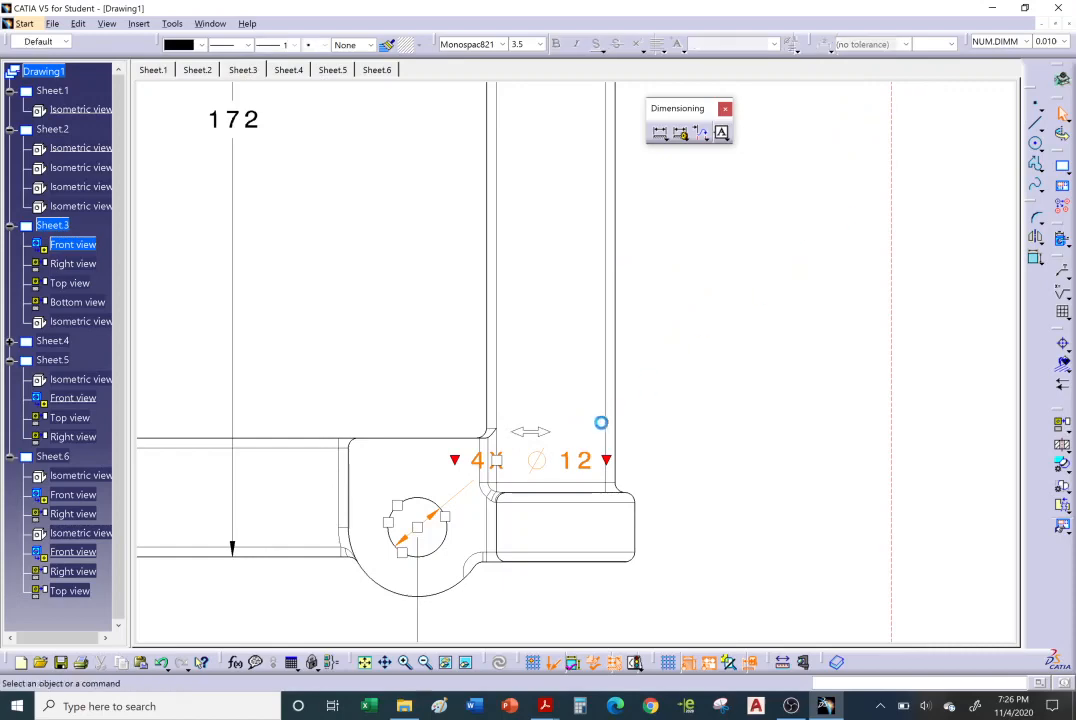
click(479, 475)
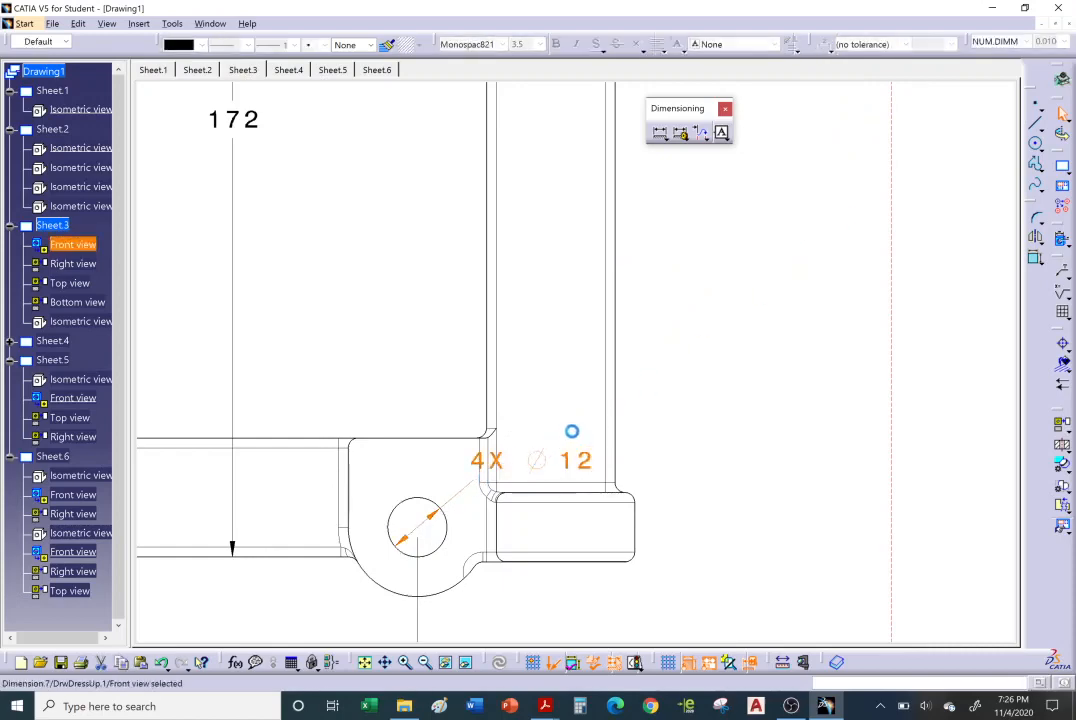
mouse_move(572, 431)
mouse_down()
mouse_move(703, 300)
mouse_move(758, 316)
mouse_up()
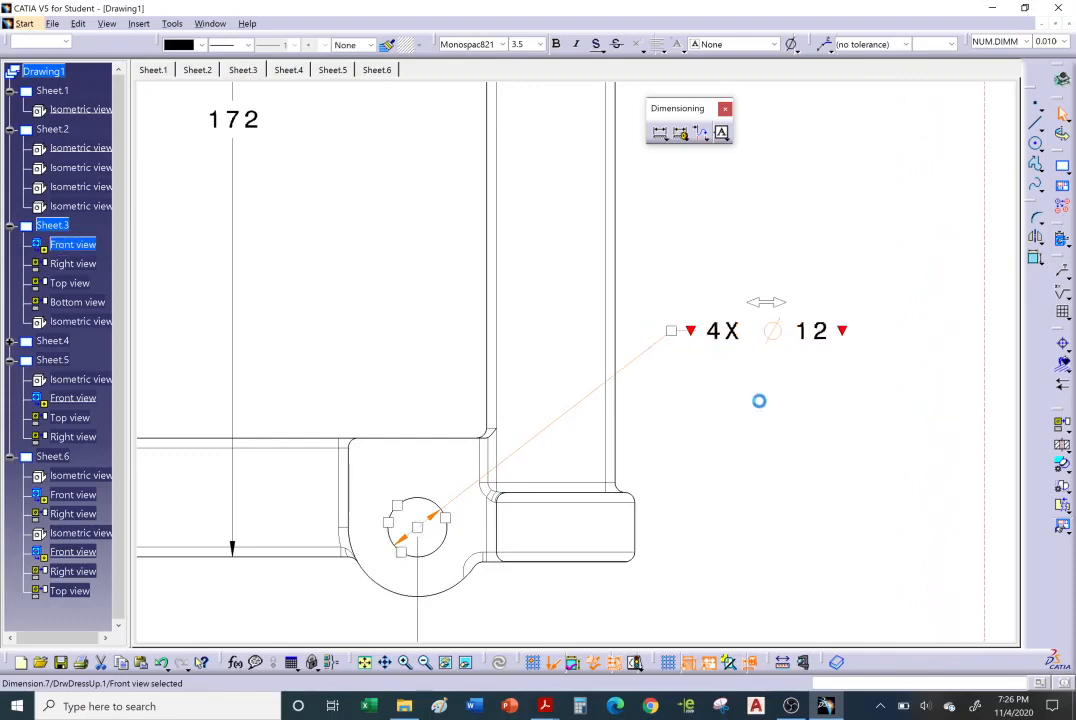
click(720, 397)
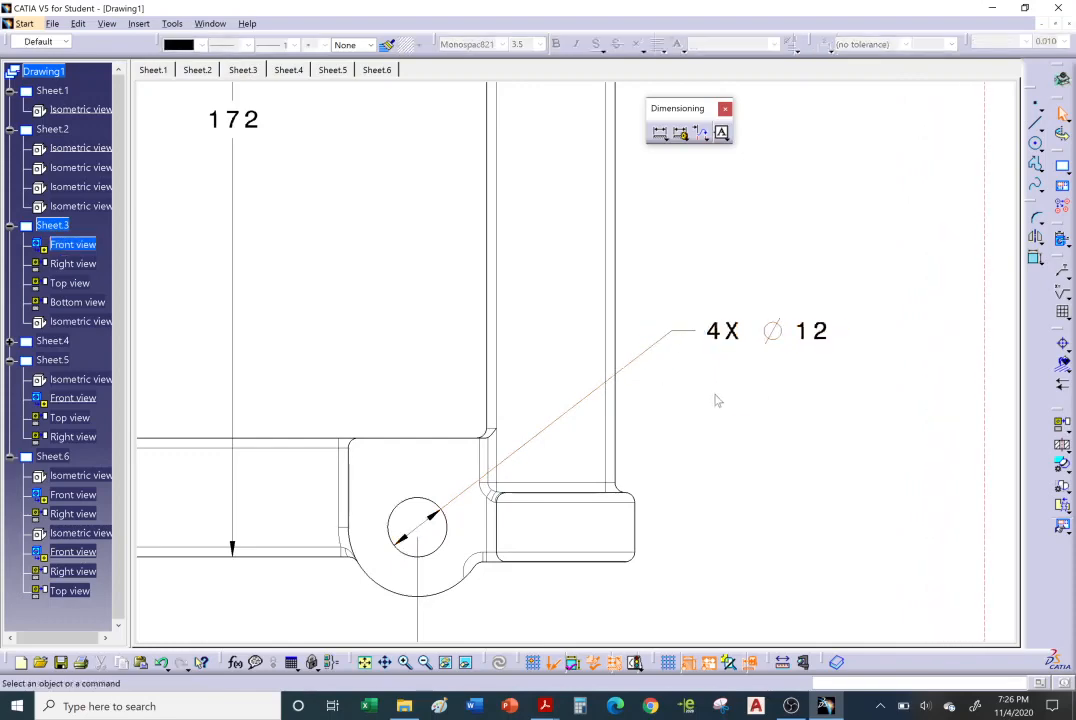
- Open the properties of the 4X hole diameter dimension and examine its value settings and available tolerance formats
mouse_move(713, 401)
ctrl+middle_down()
mouse_move(703, 422)
mouse_move(689, 413)
mouse_move(683, 435)
mouse_move(705, 428)
ctrl+middle_up()
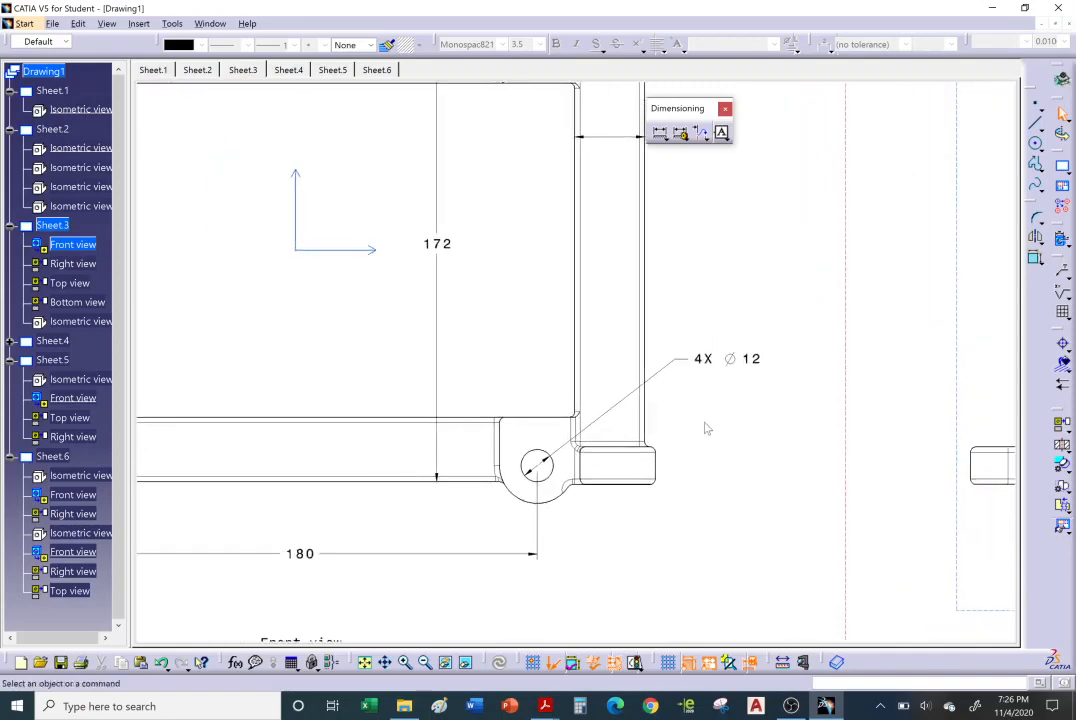
click(553, 467)
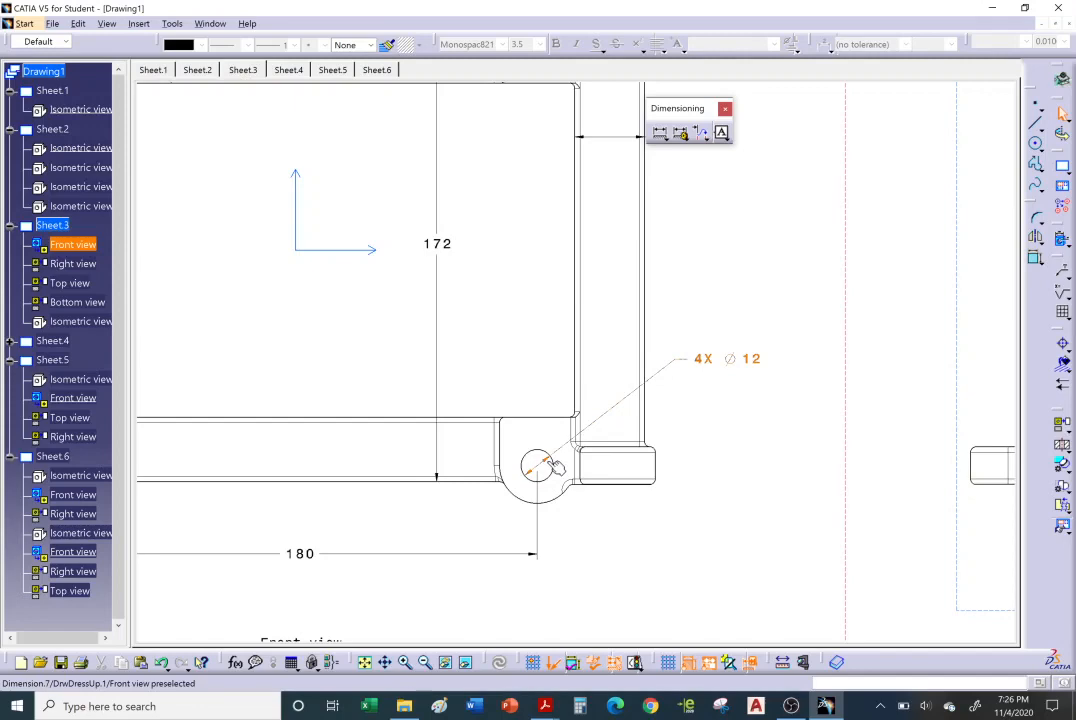
mouse_move(707, 461)
middle_down()
mouse_move(687, 396)
mouse_move(695, 381)
middle_up()
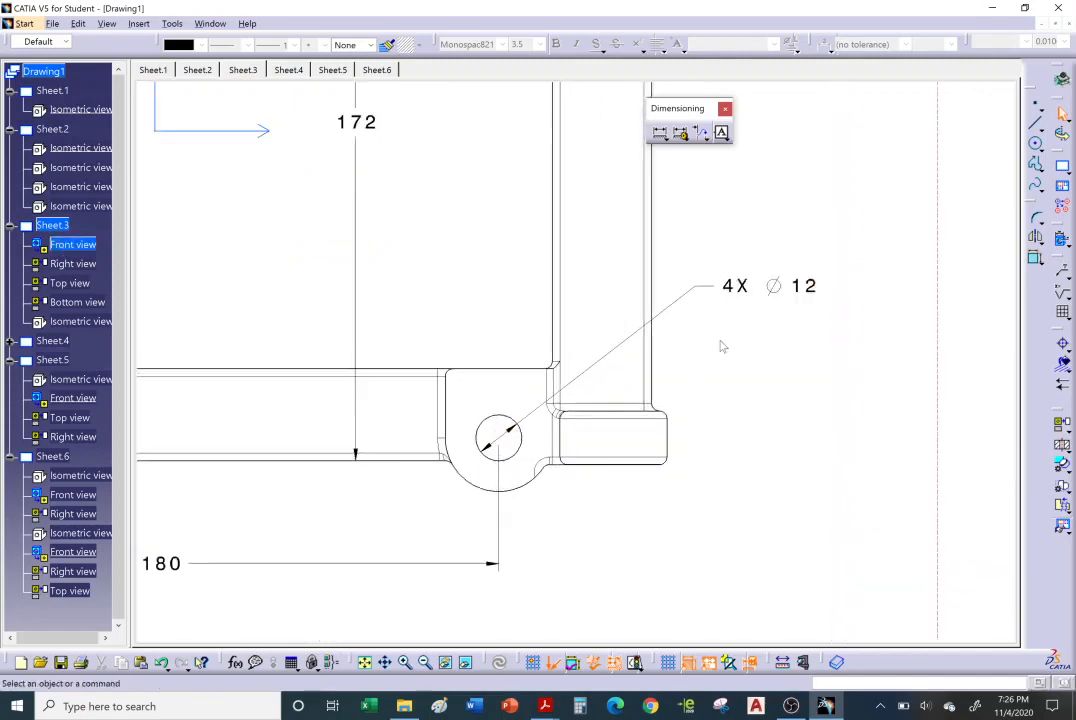
right_click(737, 298)
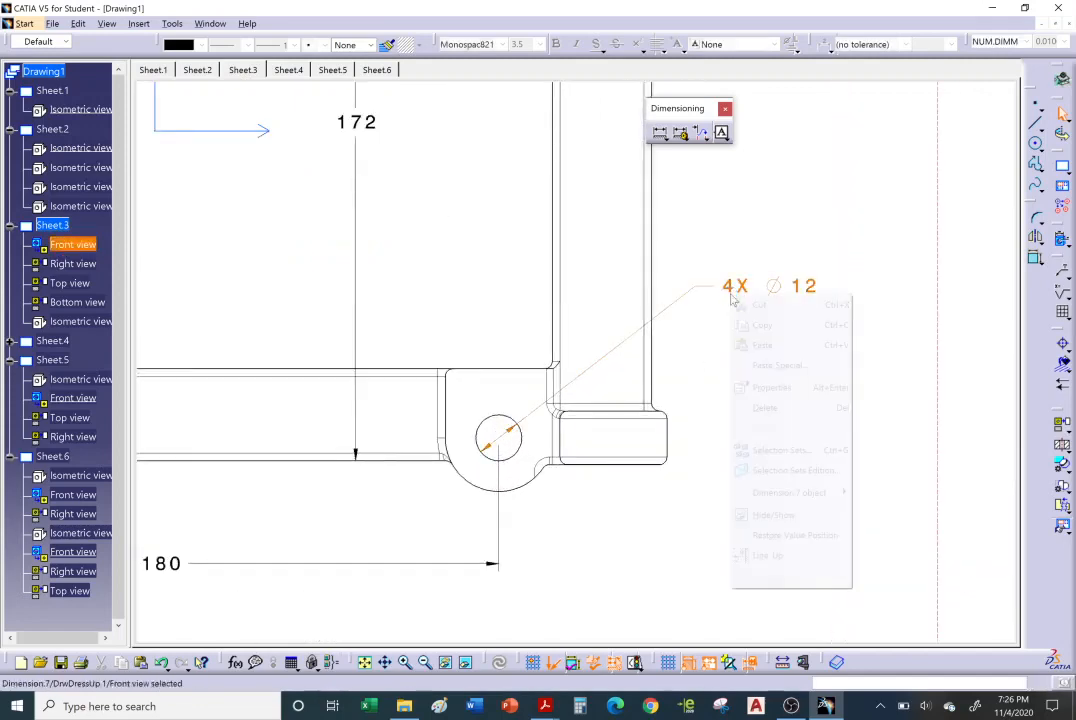
click(772, 388)
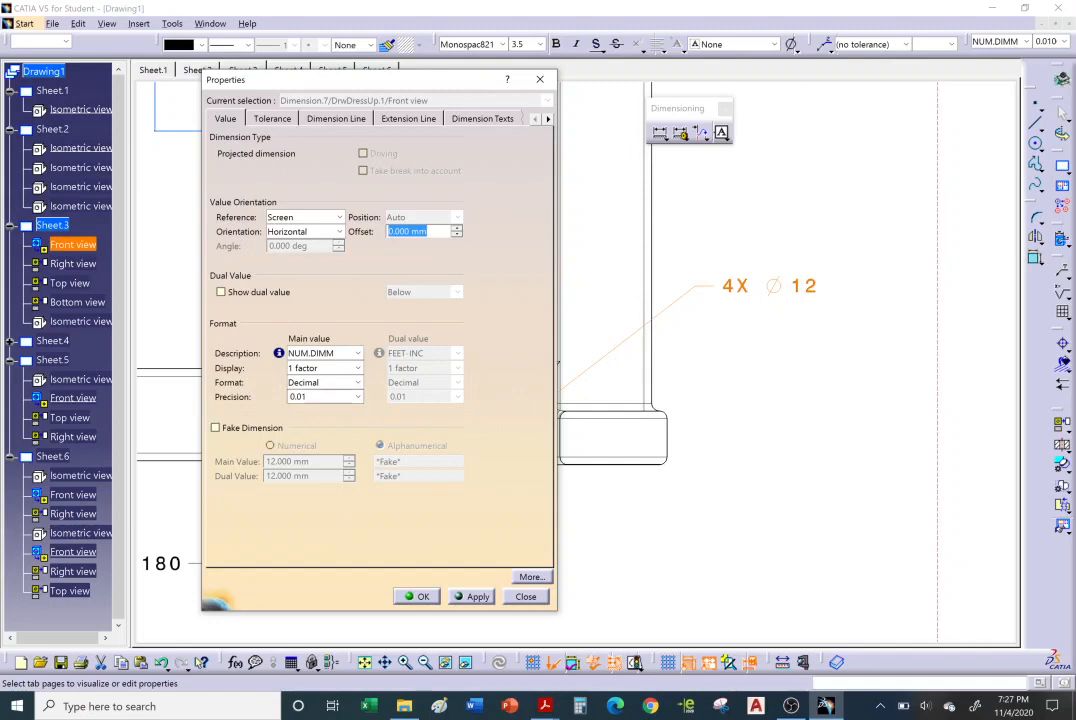
click(273, 119)
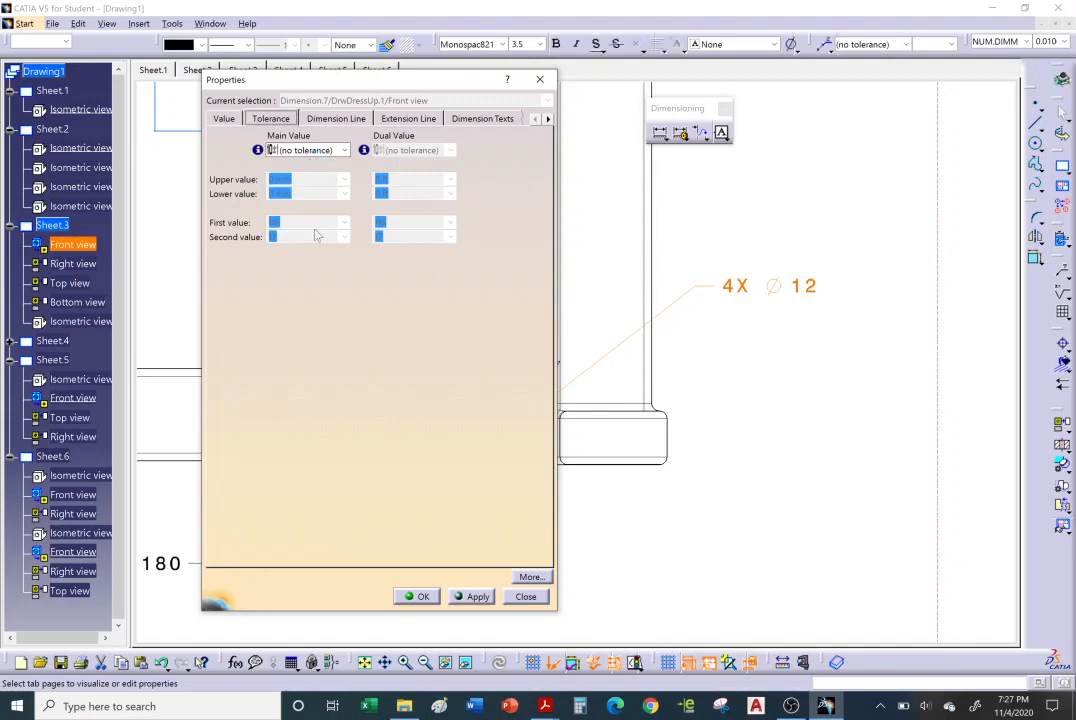
click(344, 150)
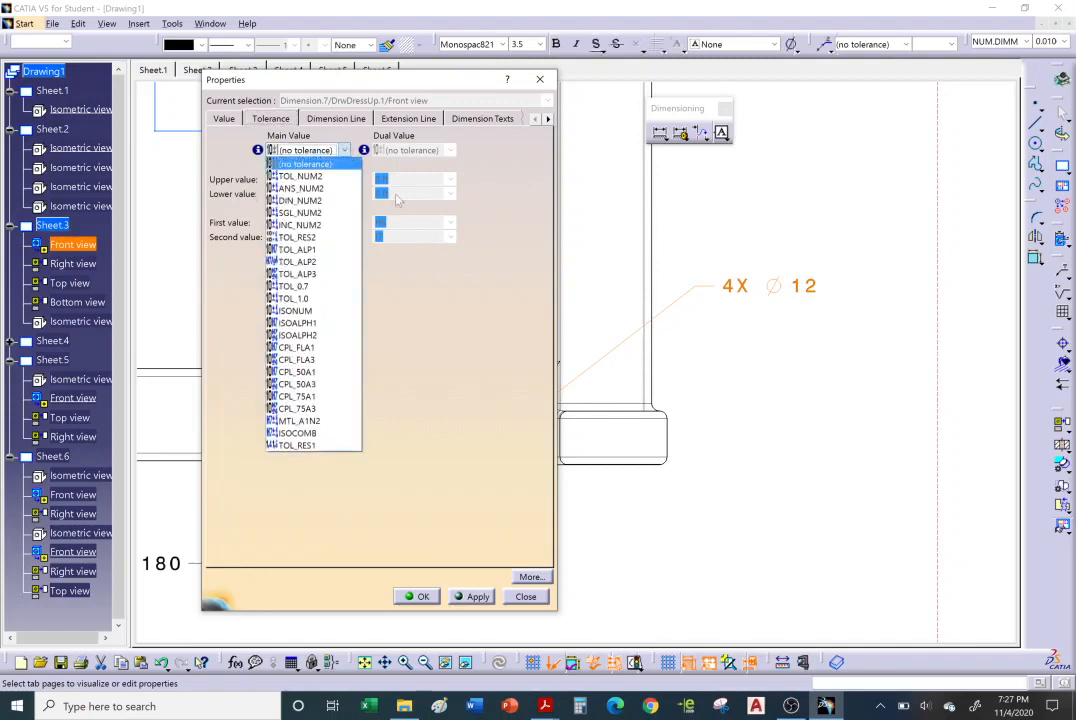
click(441, 322)
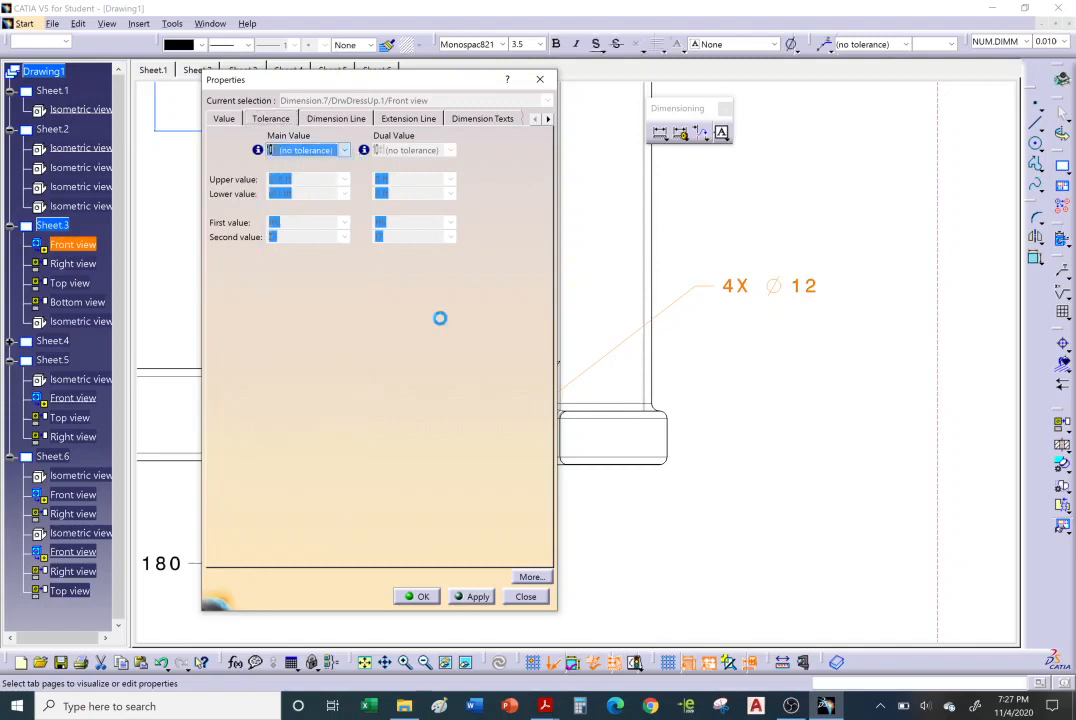
- Turn off the second arrow symbol on the 4X hole diameter dimension's line and apply the change
click(340, 119)
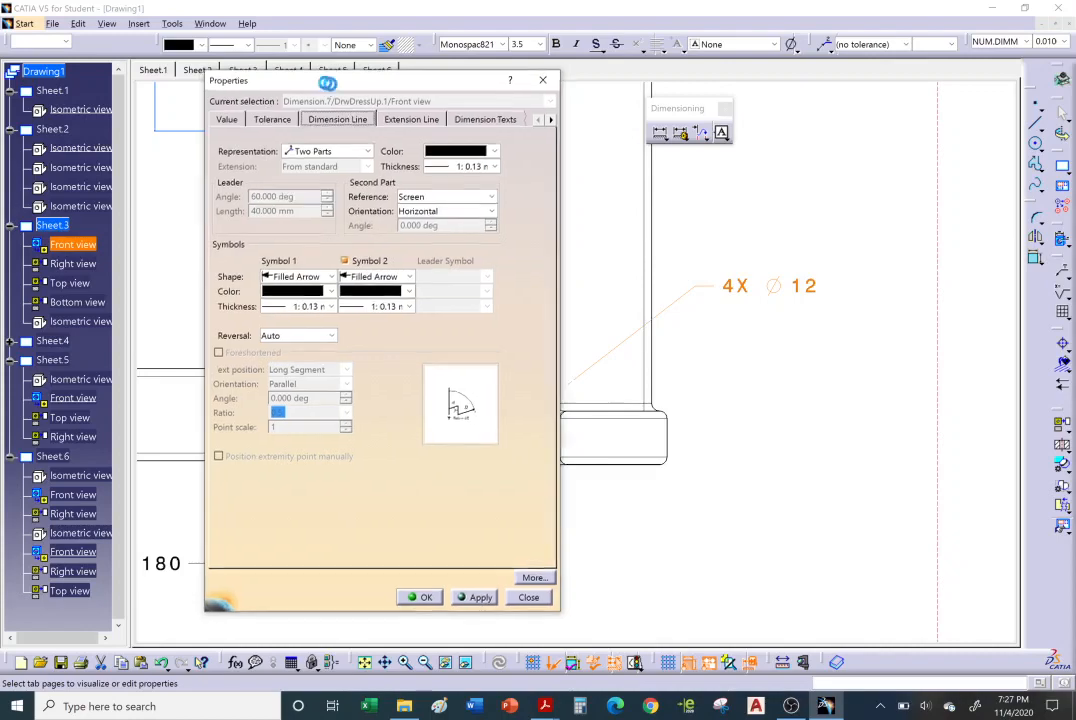
drag(305, 110, 772, 117)
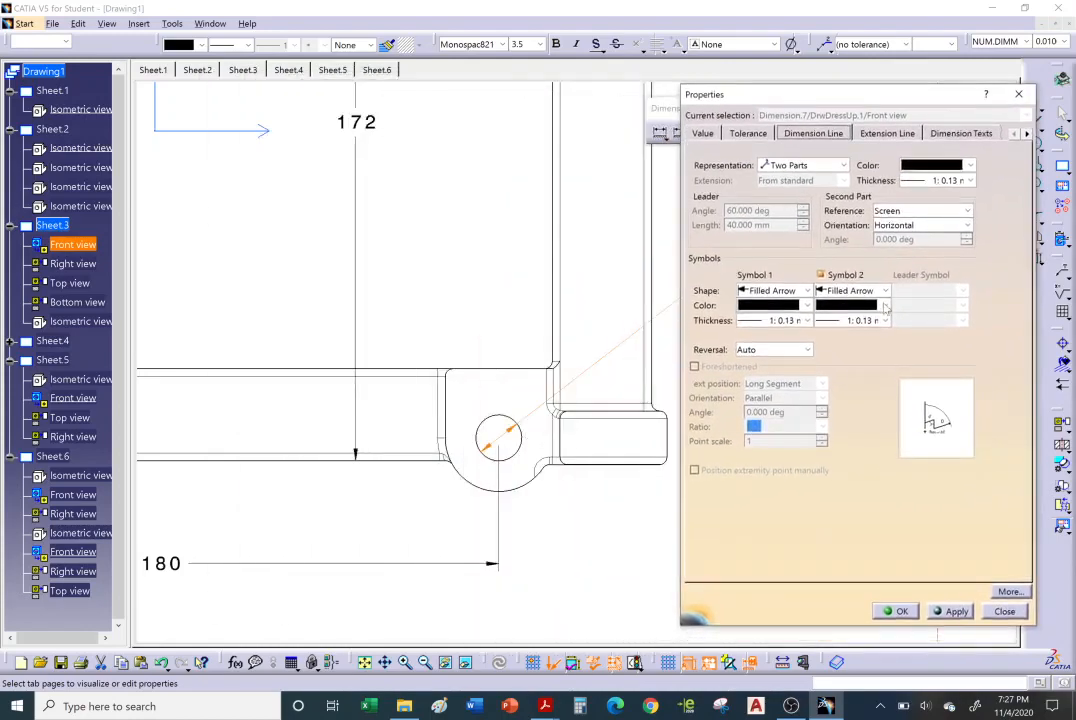
click(850, 277)
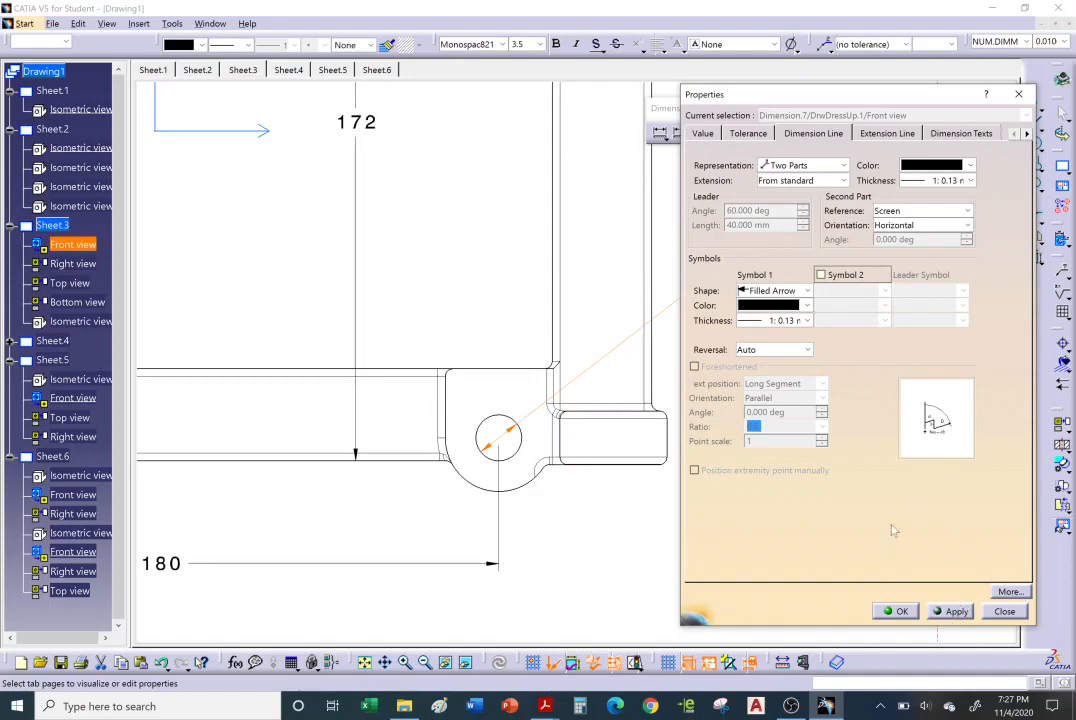
click(942, 612)
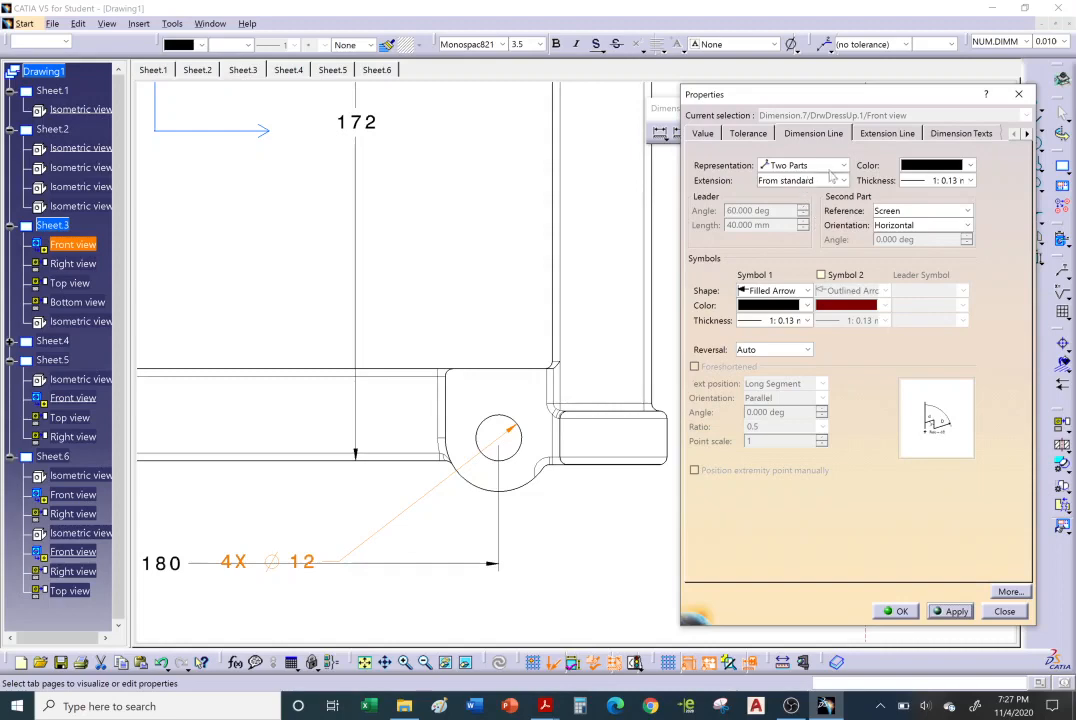
- Examine the 4X hole diameter dimension's line representations, extension line settings and prefix symbols, keeping Two Parts and the diameter prefix
click(841, 166)
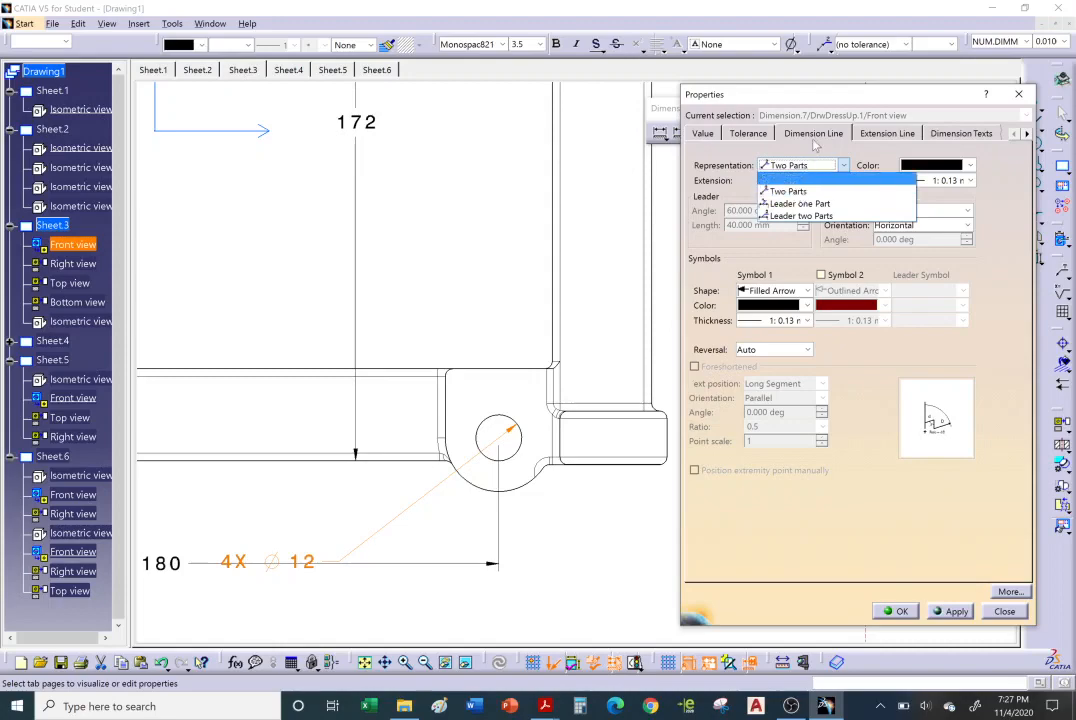
click(790, 191)
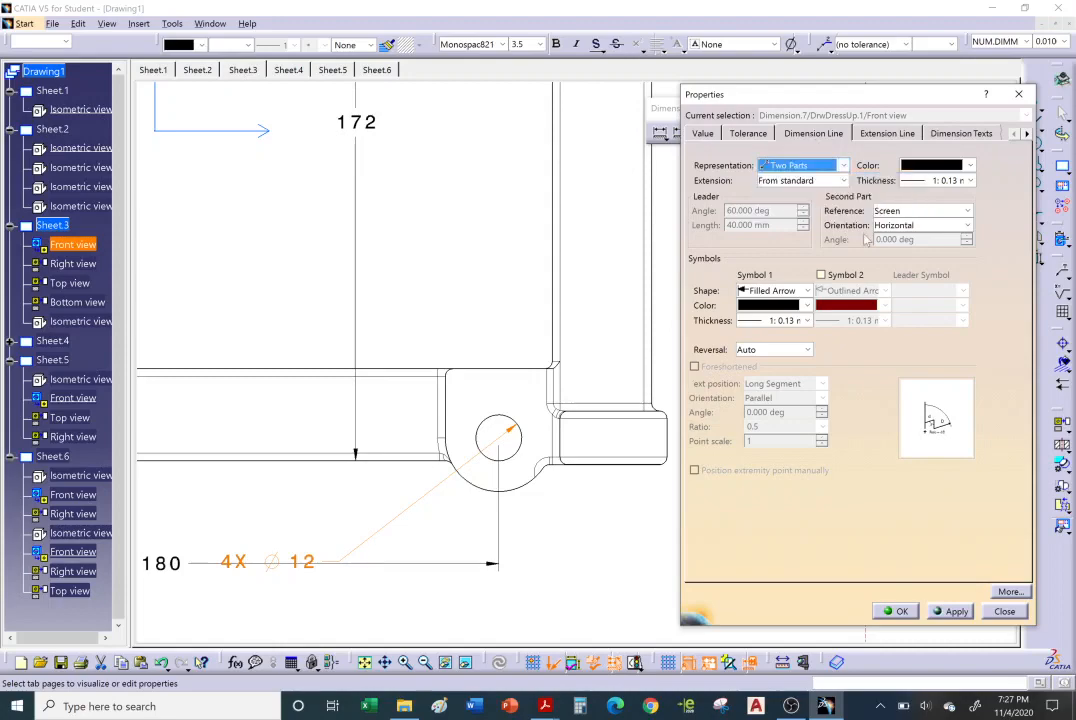
click(877, 132)
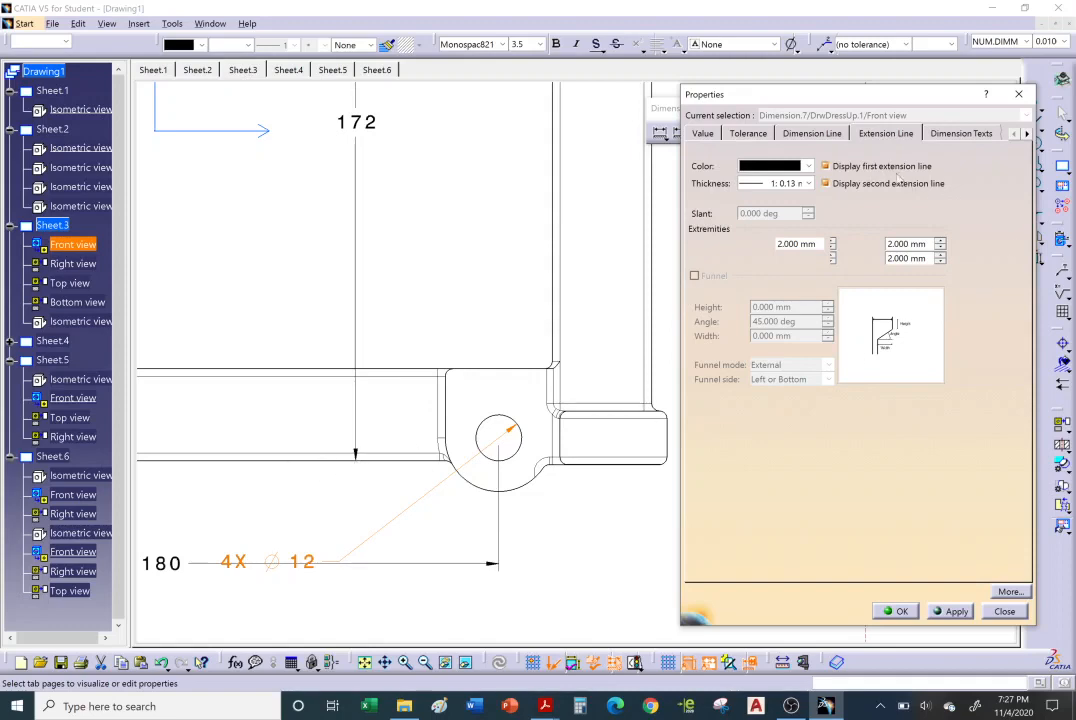
click(965, 134)
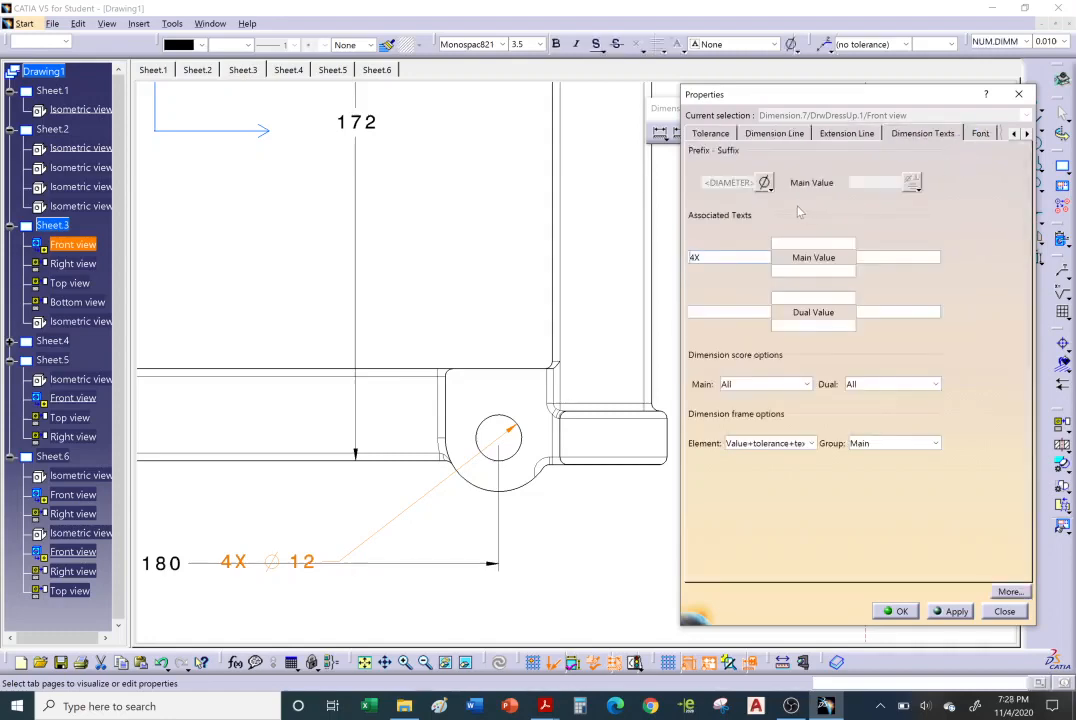
click(769, 185)
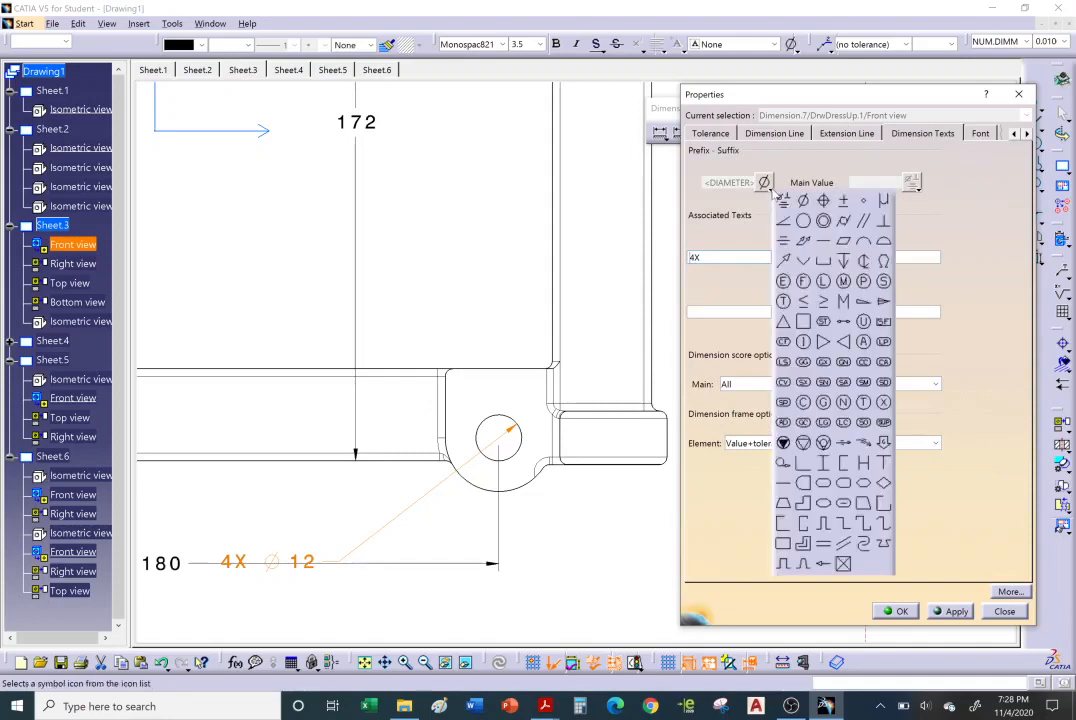
click(806, 177)
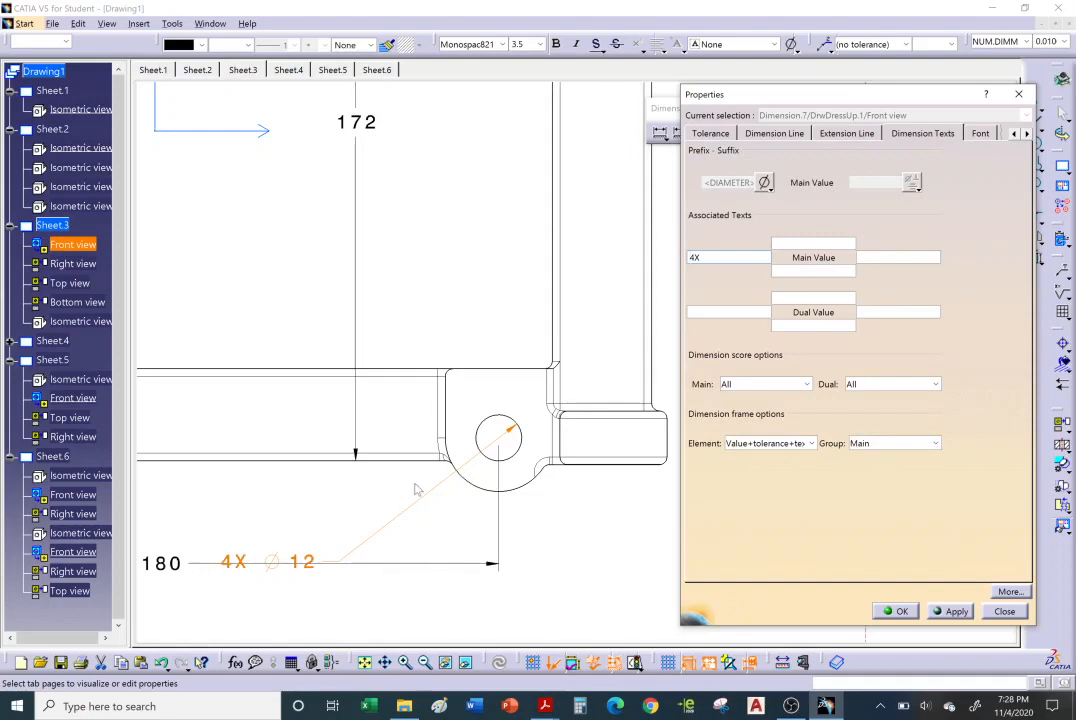
click(769, 189)
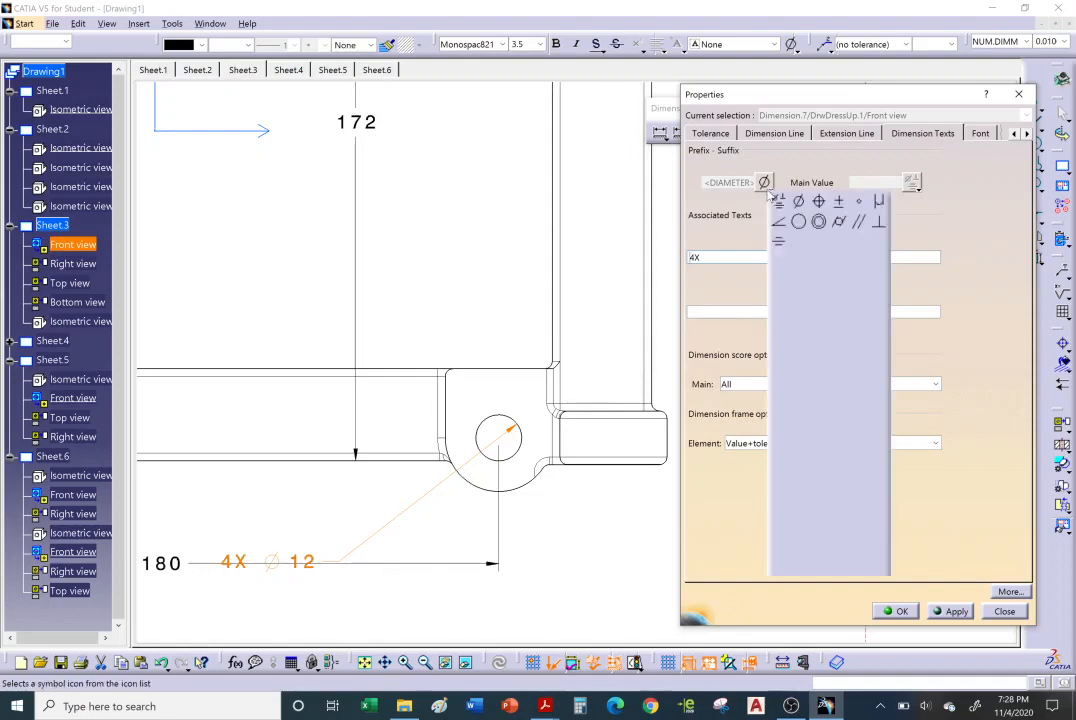
click(807, 169)
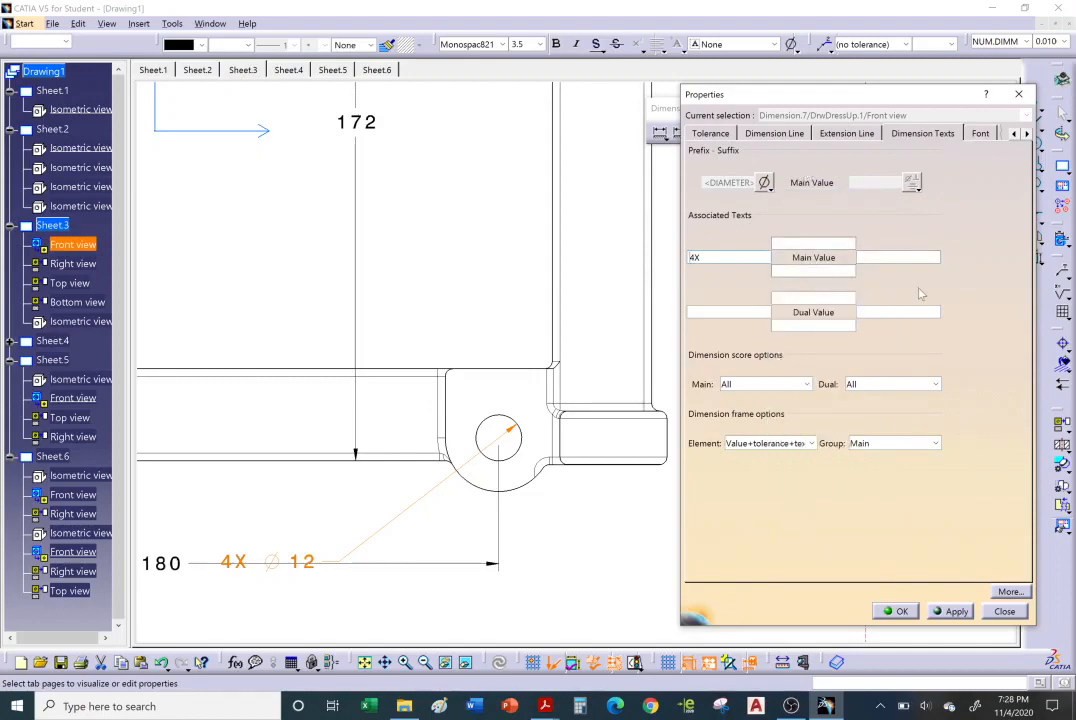
- Review the font, text and graphic properties of the 4X hole diameter dimension, then accept the properties
click(979, 133)
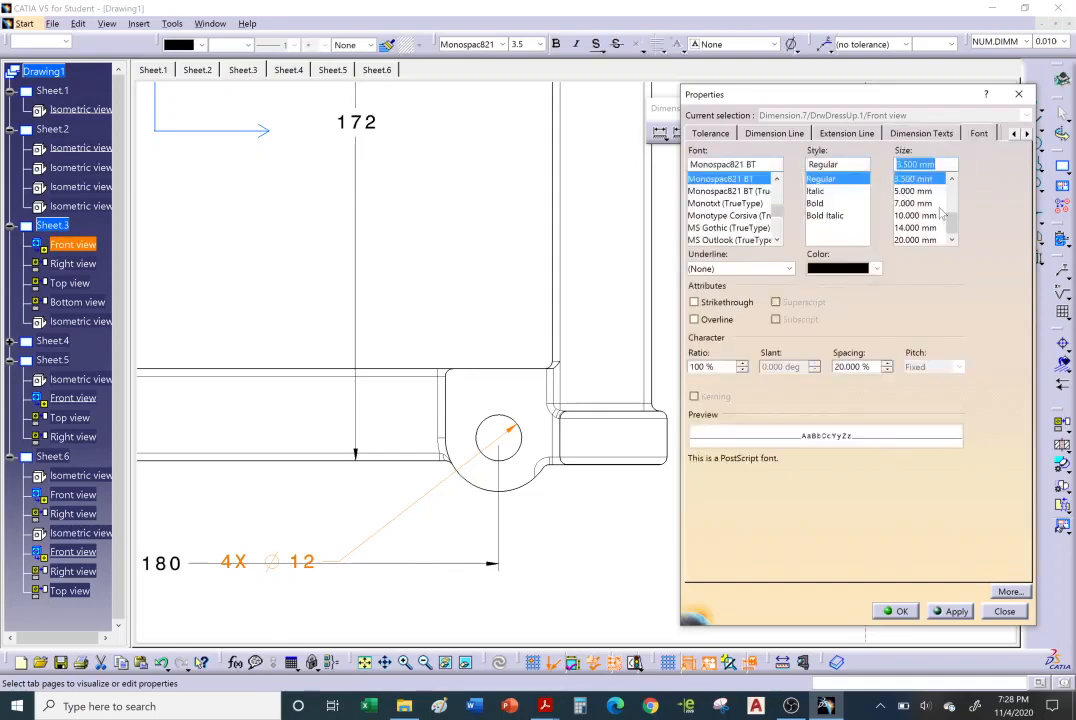
click(1026, 133)
click(1026, 133)
click(1026, 133)
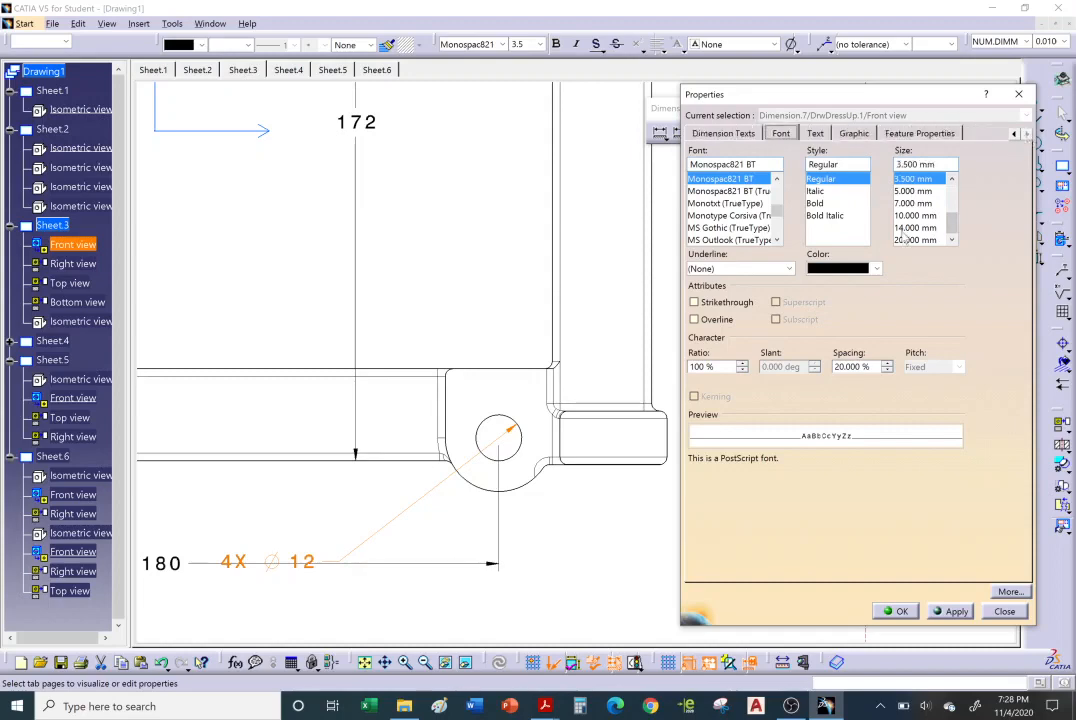
click(819, 133)
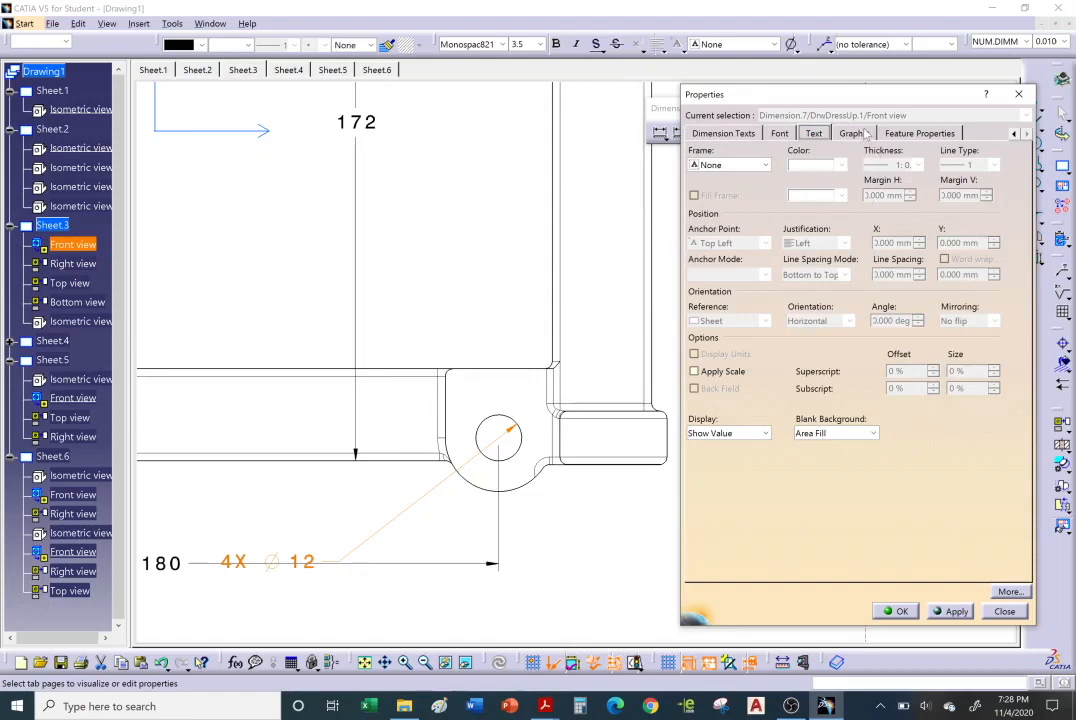
click(855, 133)
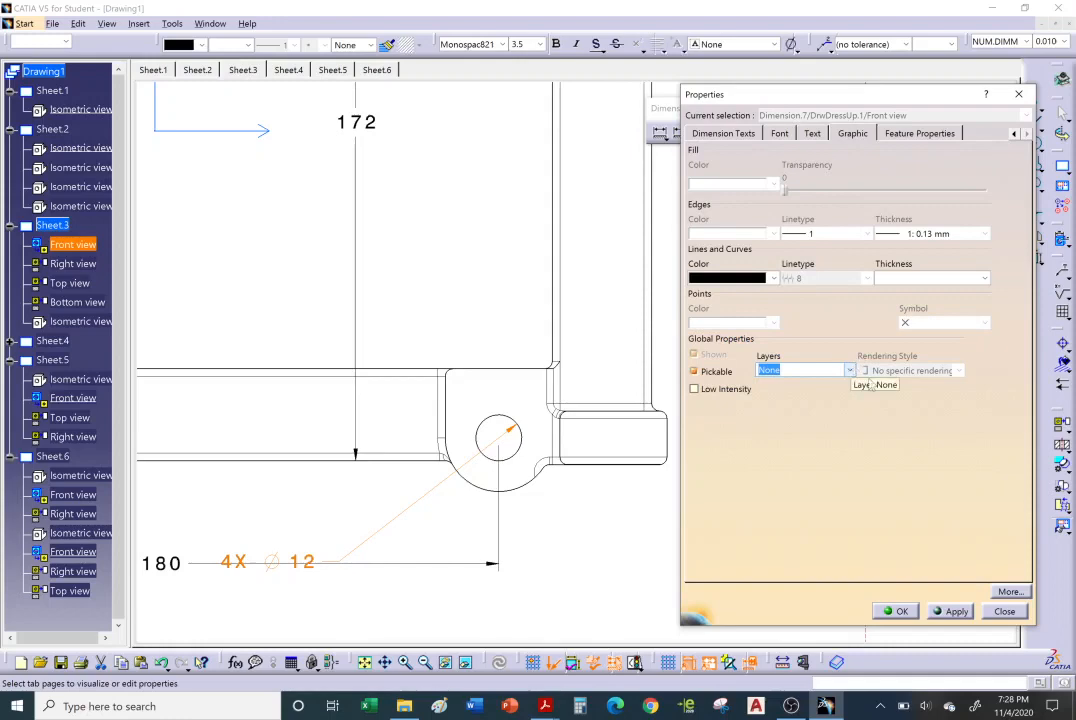
click(901, 611)
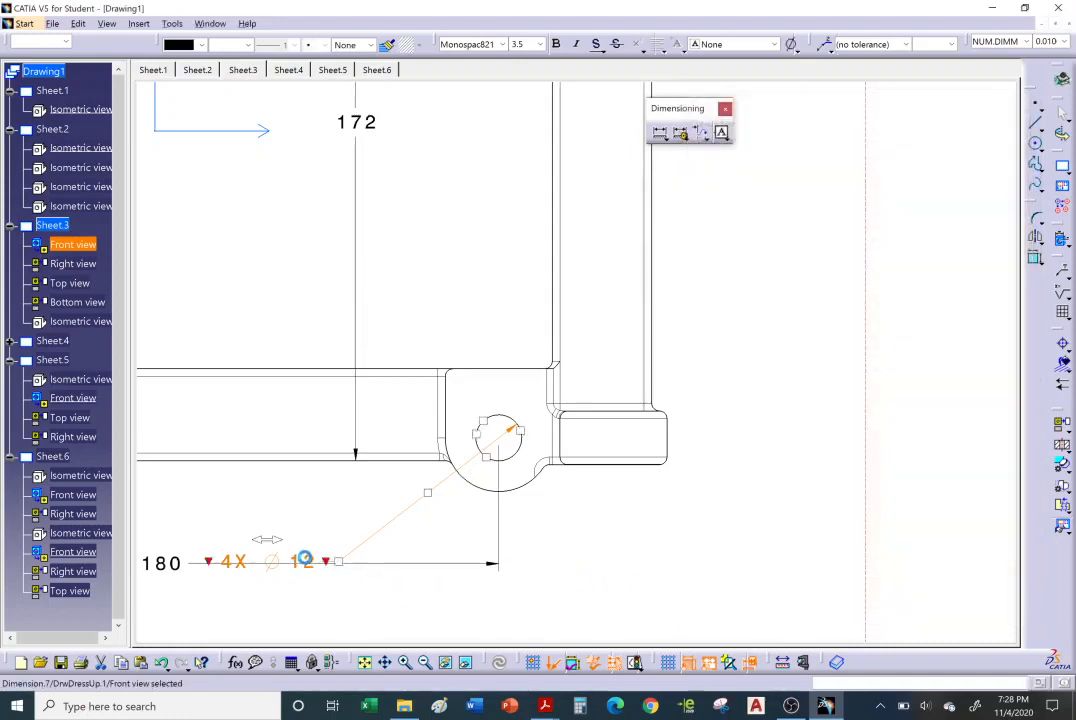
- Move the 4X hole diameter value back outside the frame's right side, slightly above the lower right corner, and deselect it
drag(320, 562, 833, 305)
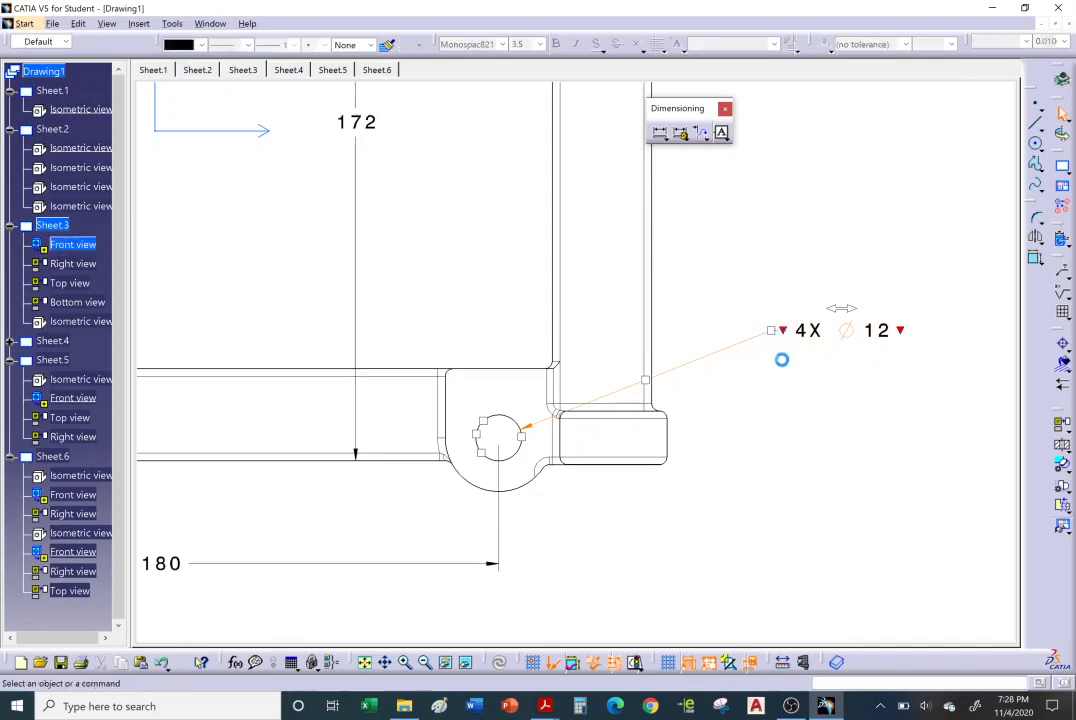
click(790, 357)
drag(800, 328, 701, 305)
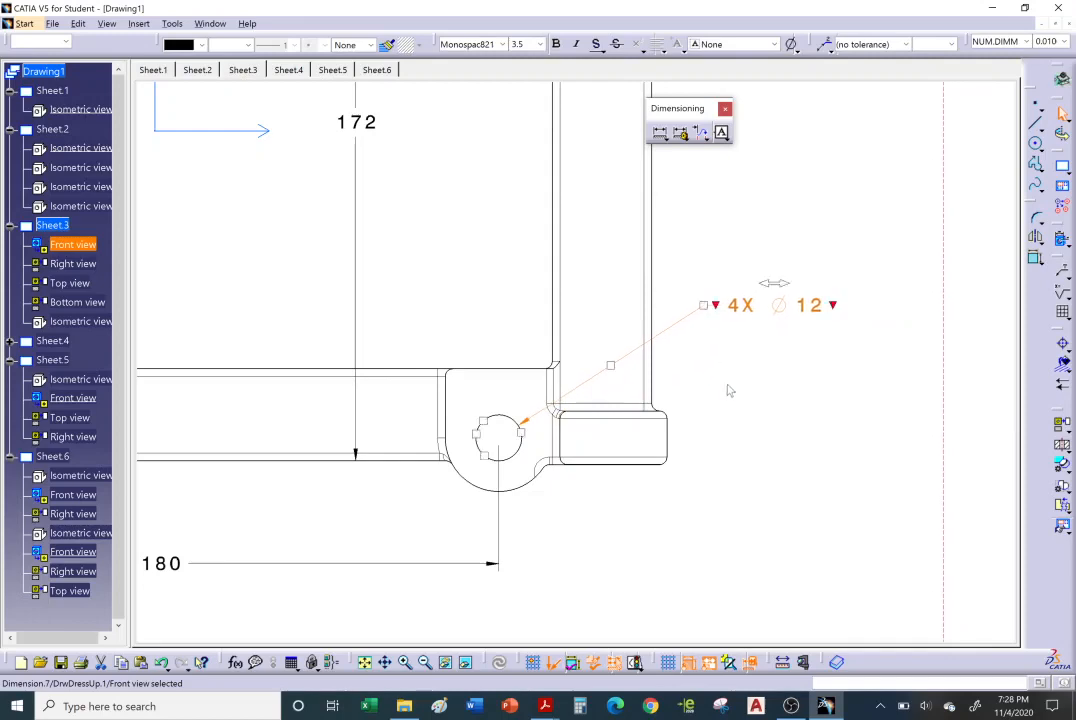
click(709, 366)
- Set the upper rail's width dimension line to Two Parts in the front view and deselect the dimension
middle_drag(709, 366, 709, 391)
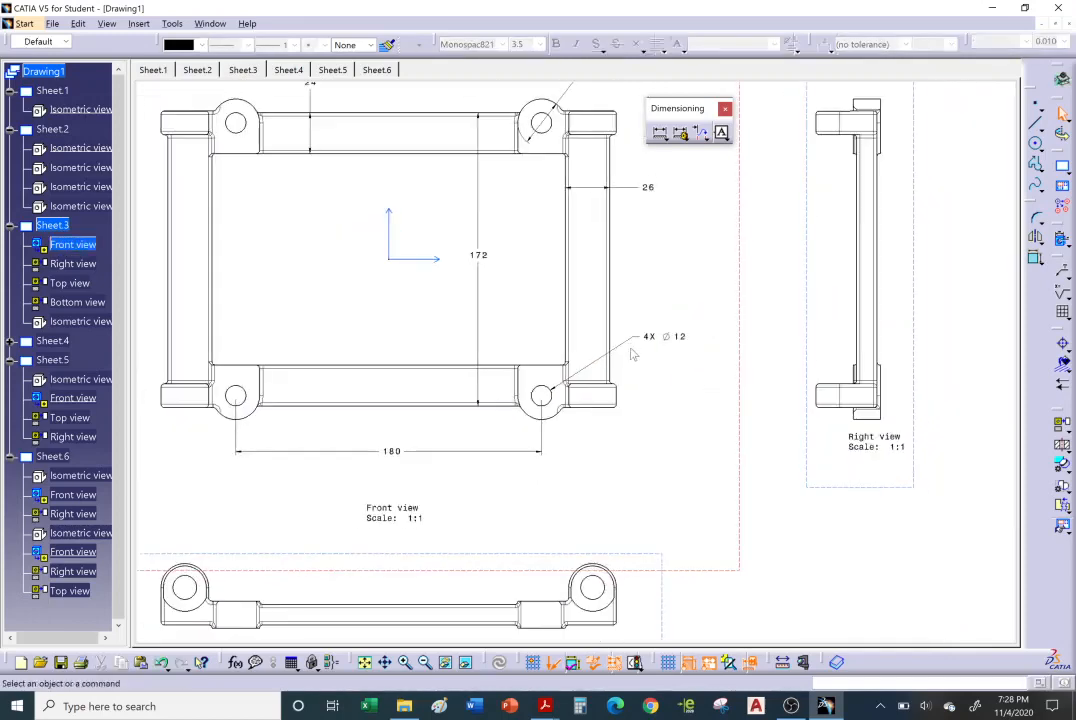
middle_drag(649, 362, 673, 431)
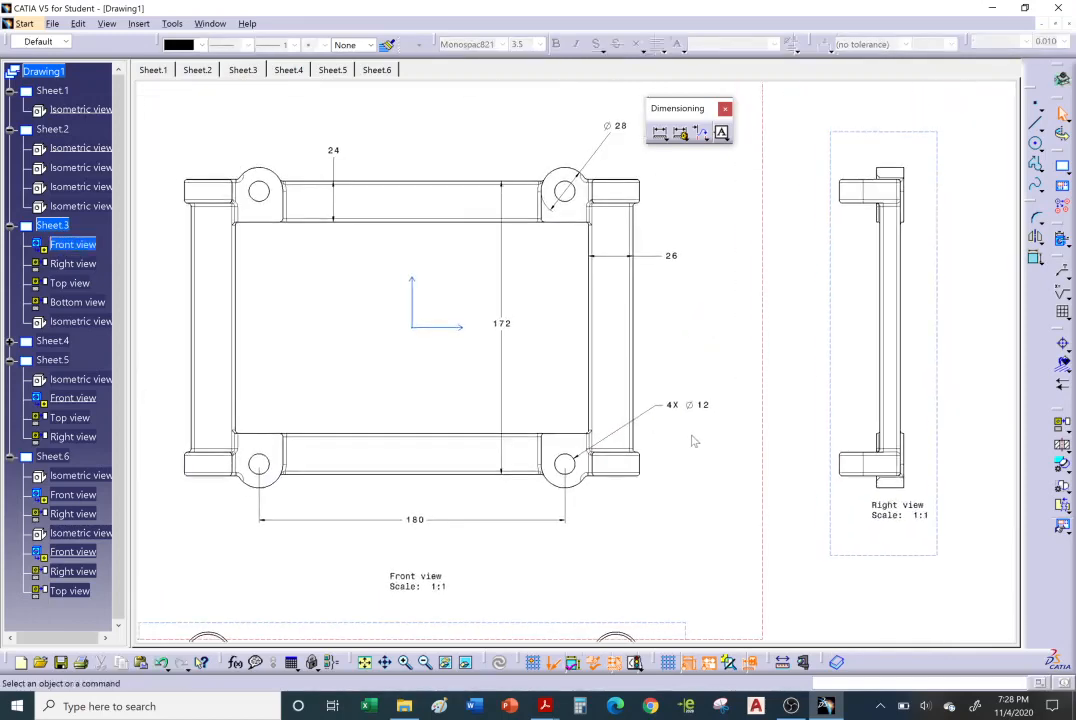
mouse_move(420, 344)
middle_down()
mouse_move(533, 413)
mouse_move(505, 370)
middle_up()
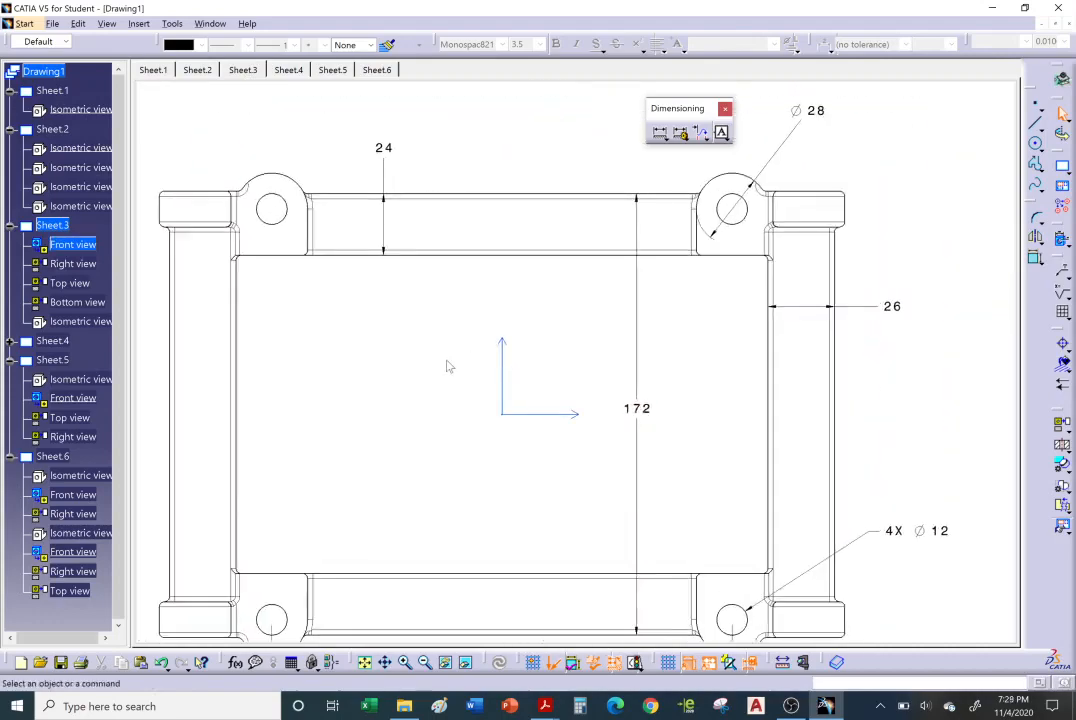
middle_drag(436, 318, 509, 430)
middle_drag(432, 279, 493, 306)
middle_drag(493, 306, 522, 272)
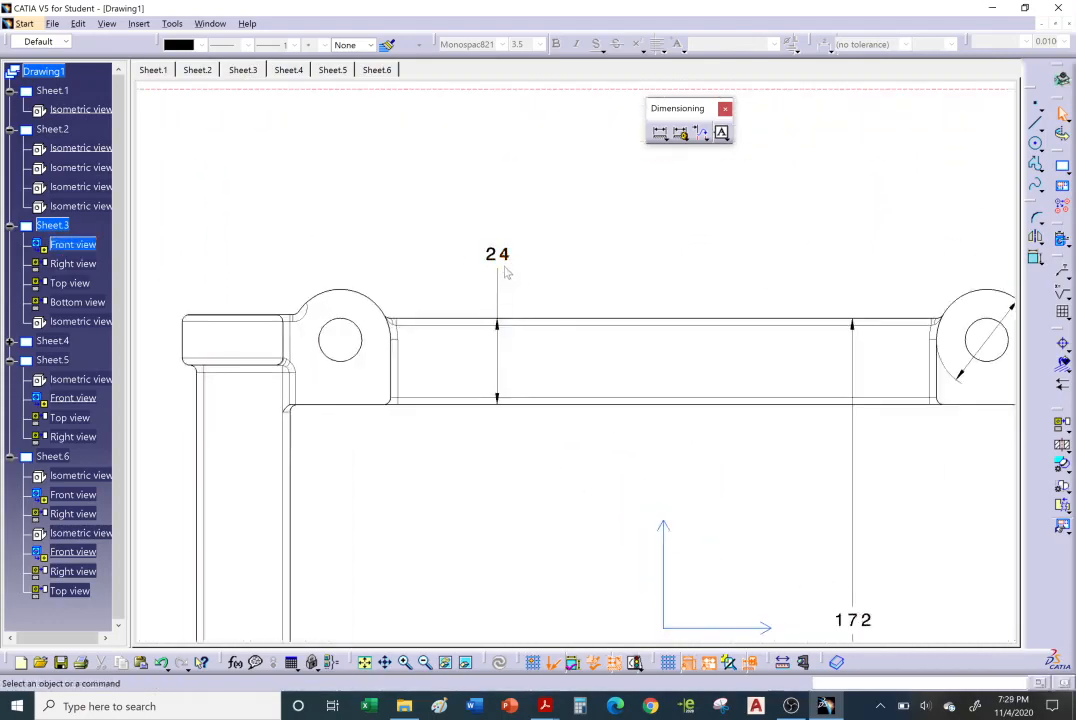
click(510, 258)
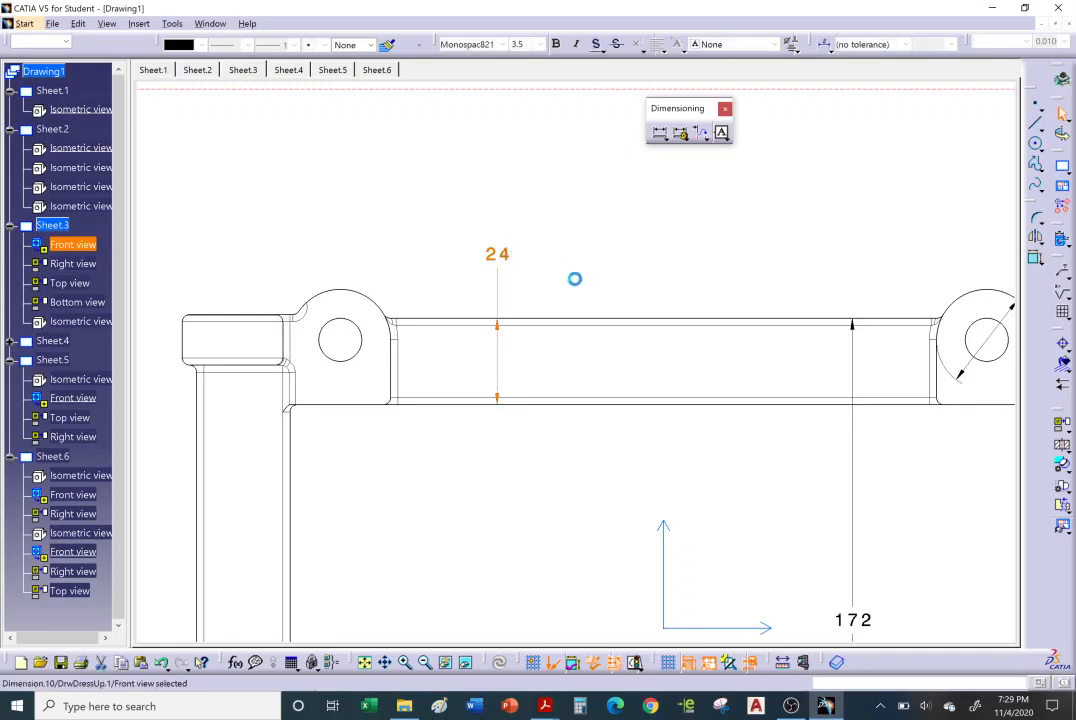
click(829, 48)
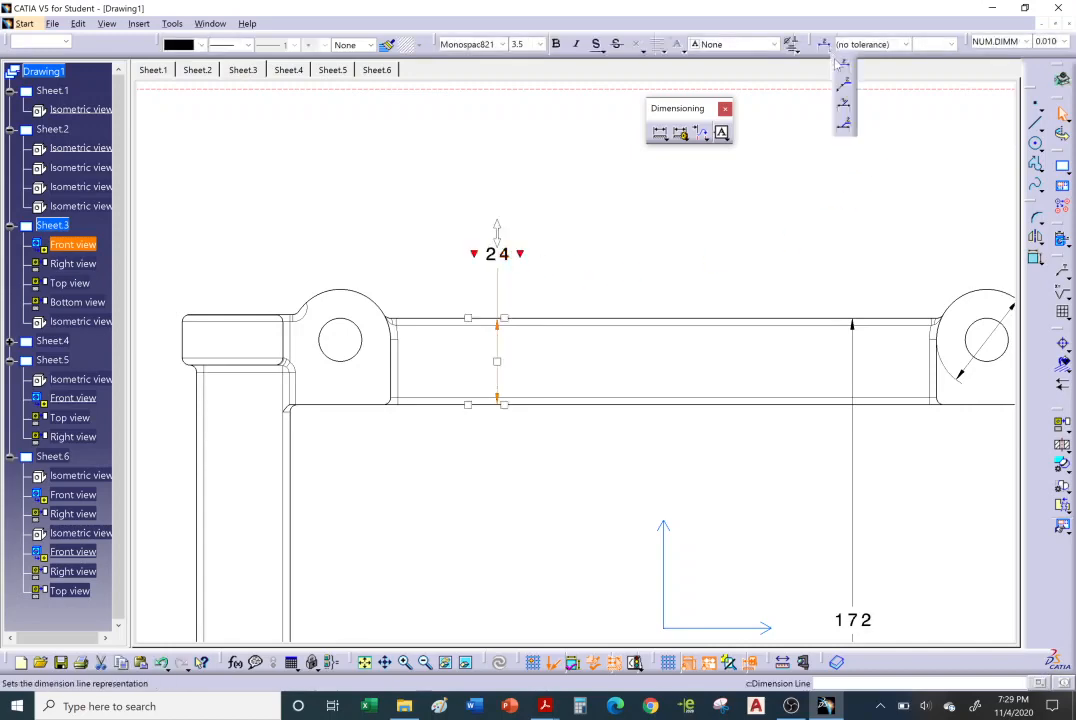
click(846, 88)
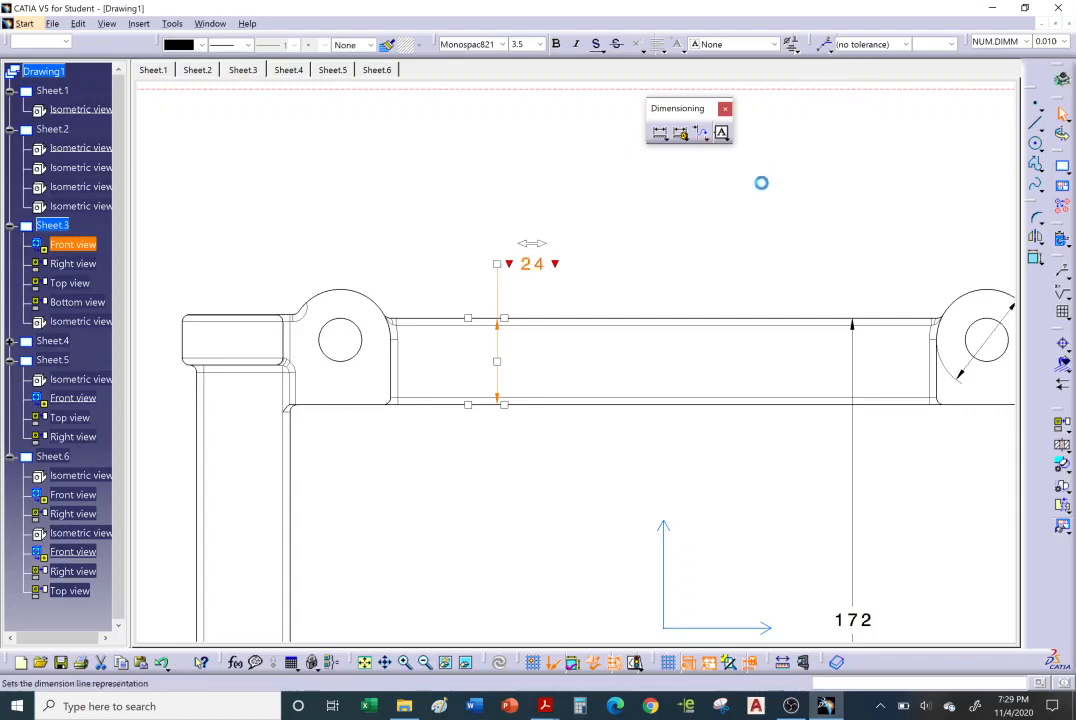
click(752, 197)
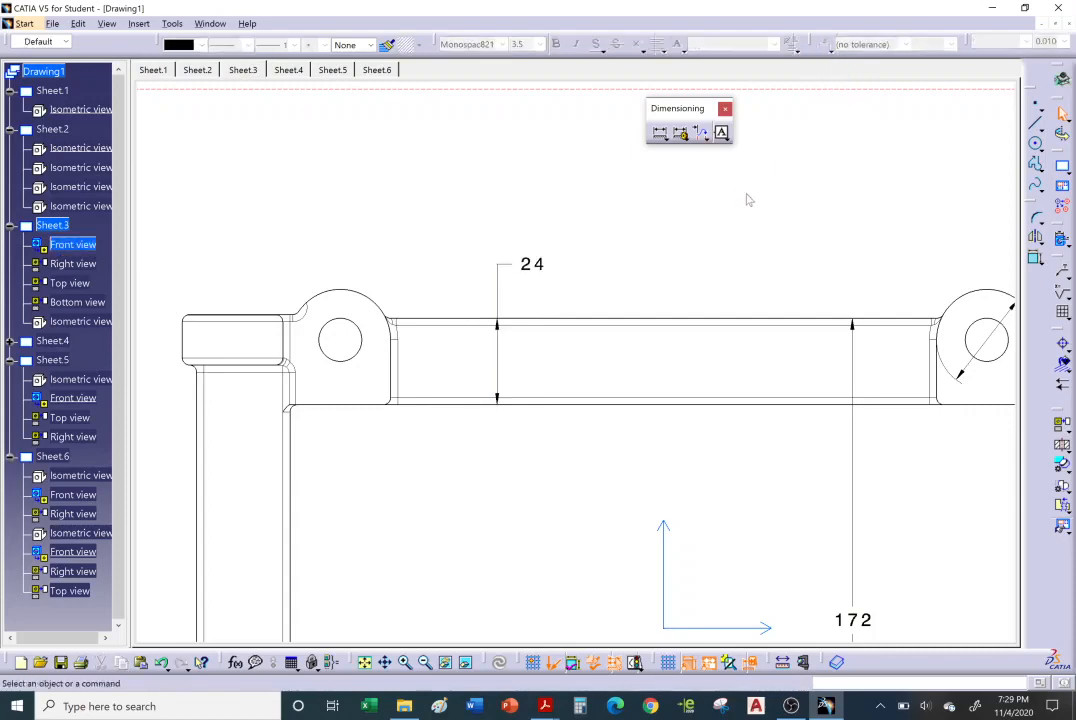
- Flip the arrows of the upper rail's 24 mm width dimension outward, return them inward, and deselect the dimension
click(500, 401)
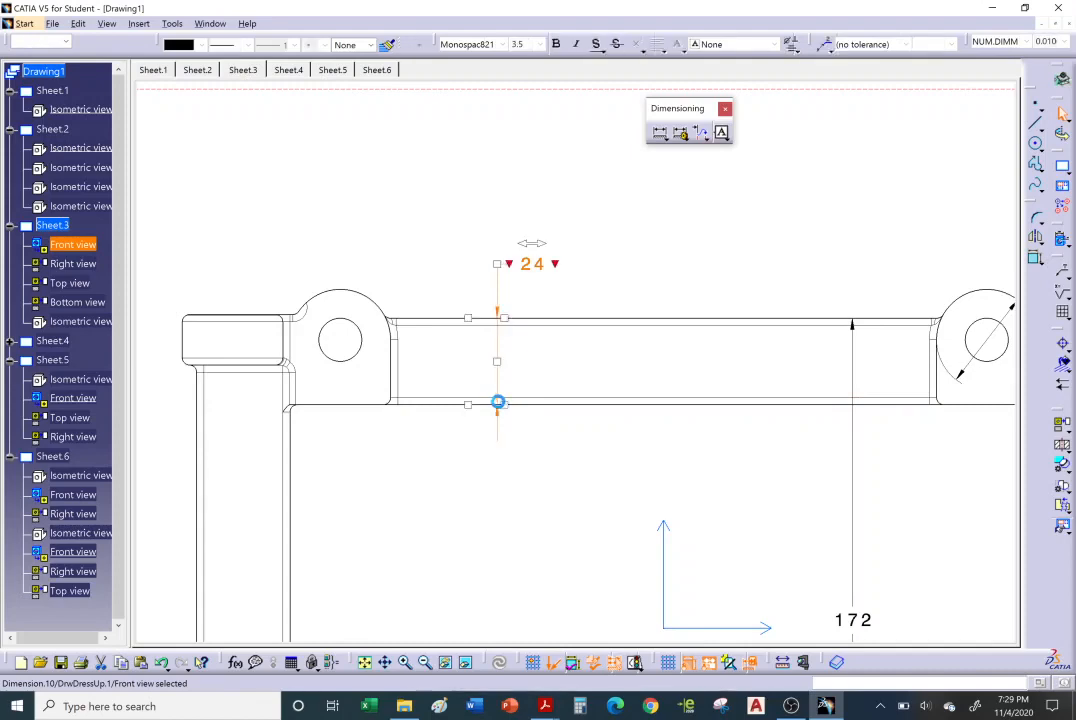
click(531, 463)
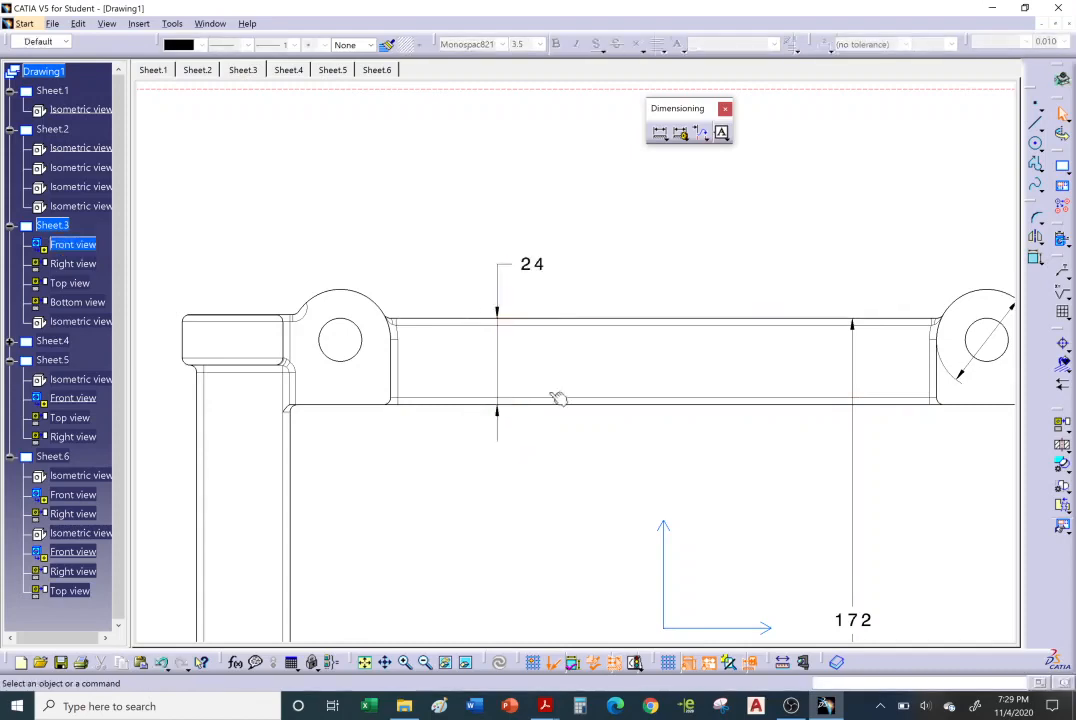
click(503, 417)
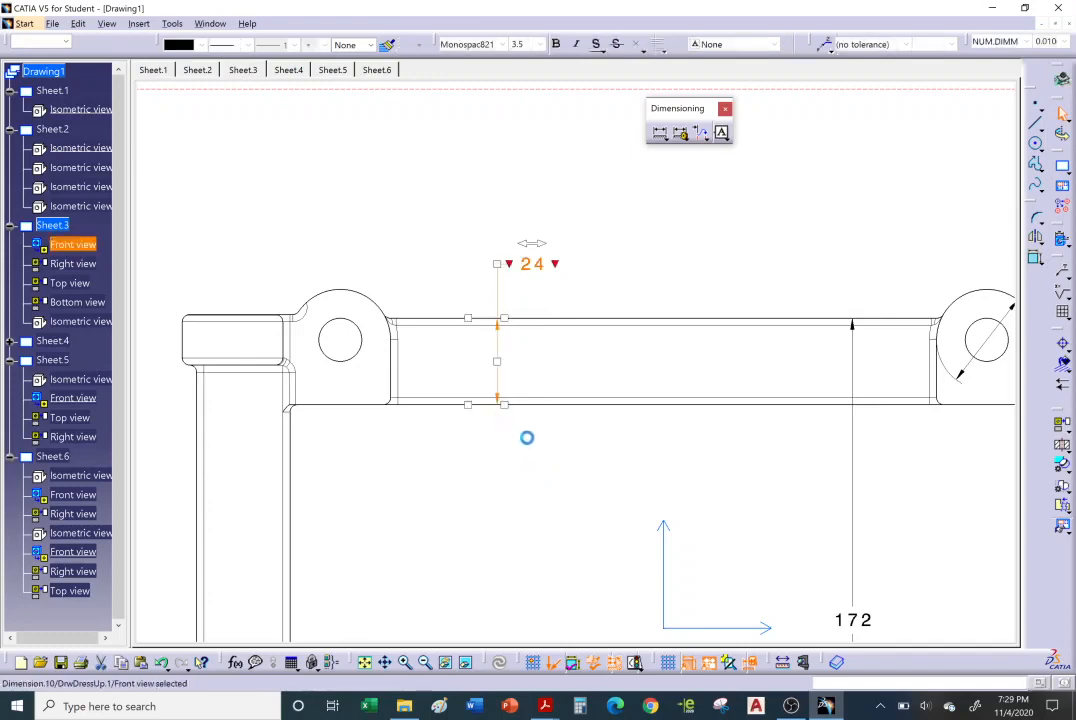
click(528, 440)
- Add a center line to the upper left mounting ear in the front view
mouse_move(528, 449)
ctrl+middle_down()
mouse_move(527, 474)
mouse_move(483, 383)
ctrl+middle_up()
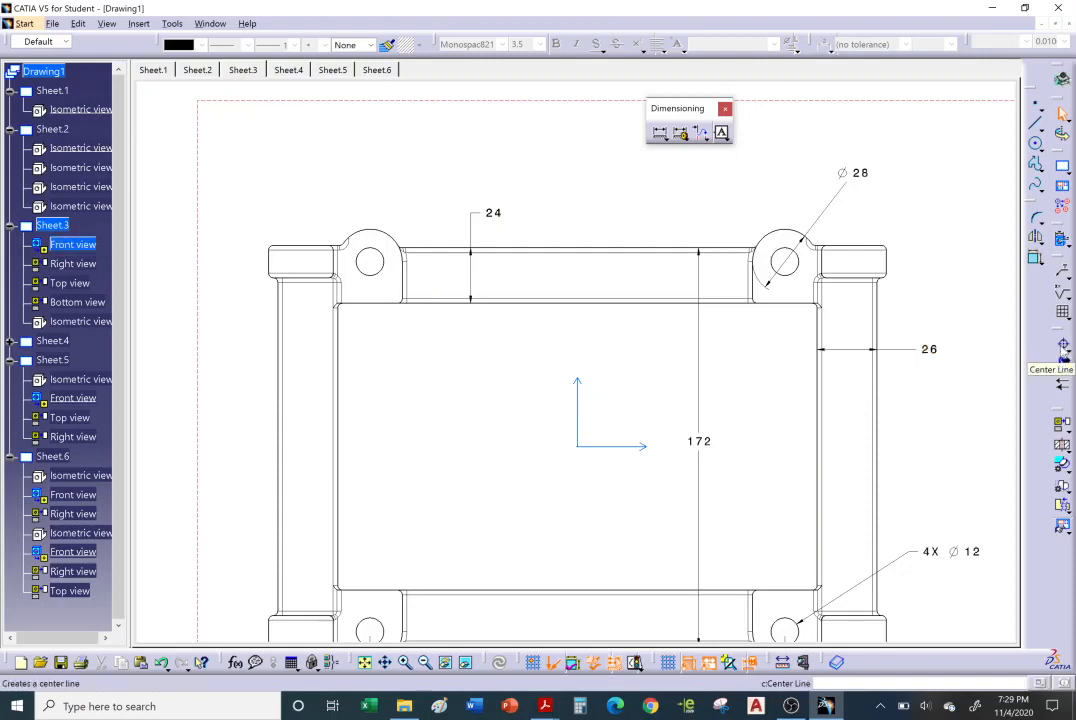
click(1062, 350)
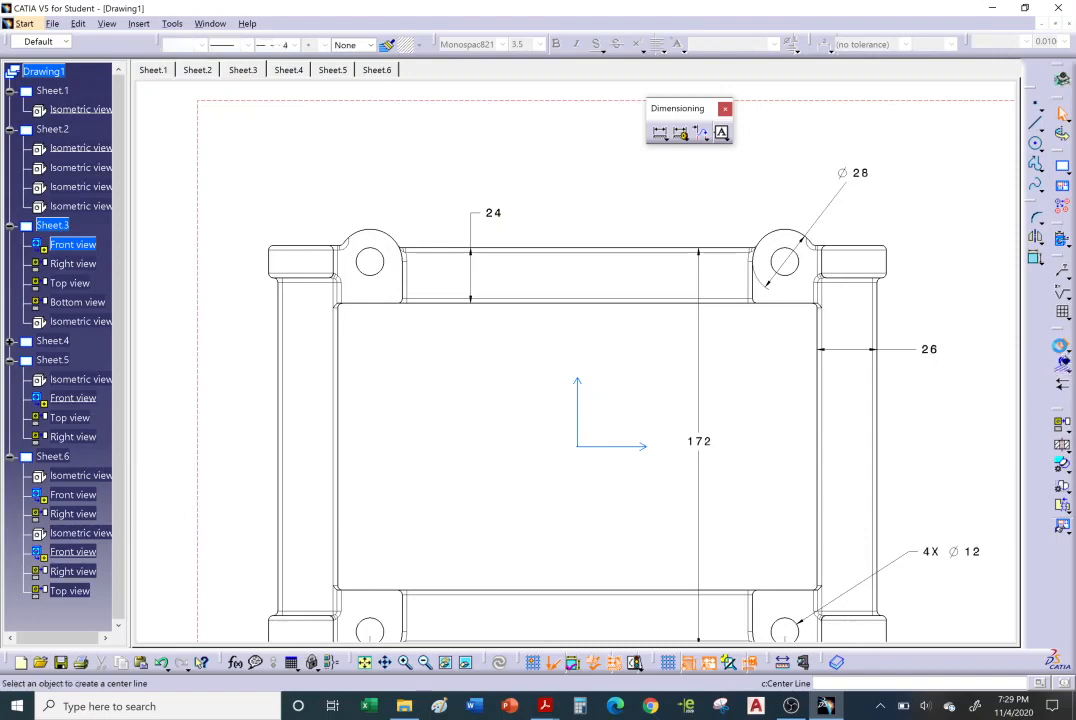
click(386, 238)
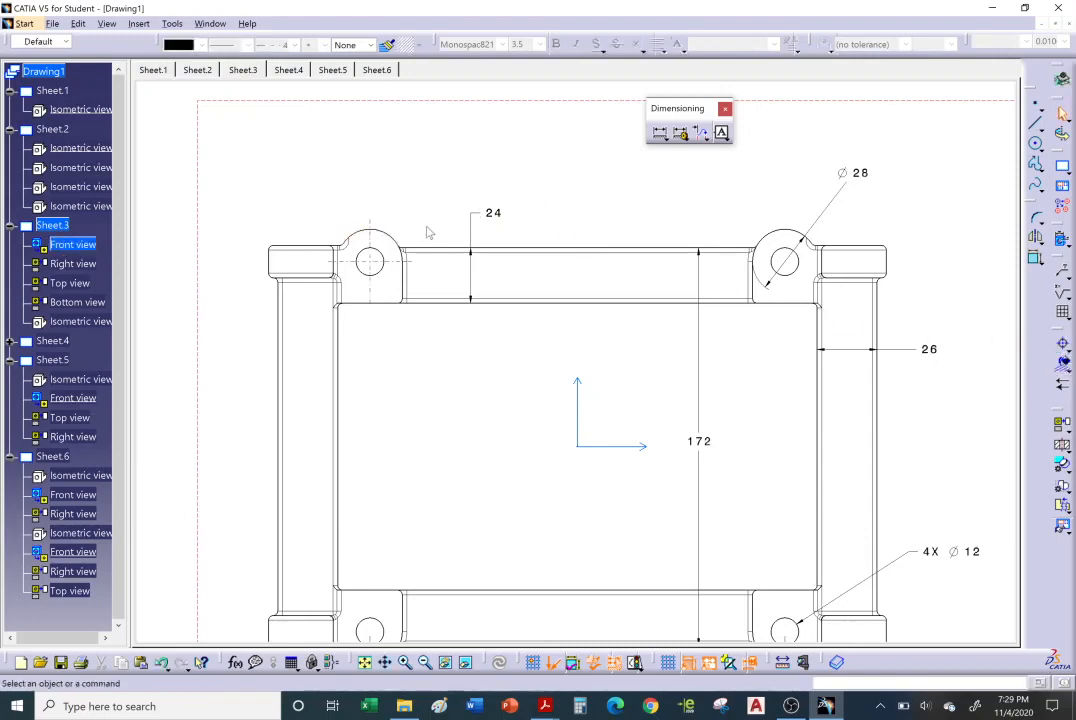
- Disable Fillets and enable Center Line in the front view's properties and accept the changes
middle_drag(424, 344, 470, 357)
middle_drag(470, 357, 384, 322)
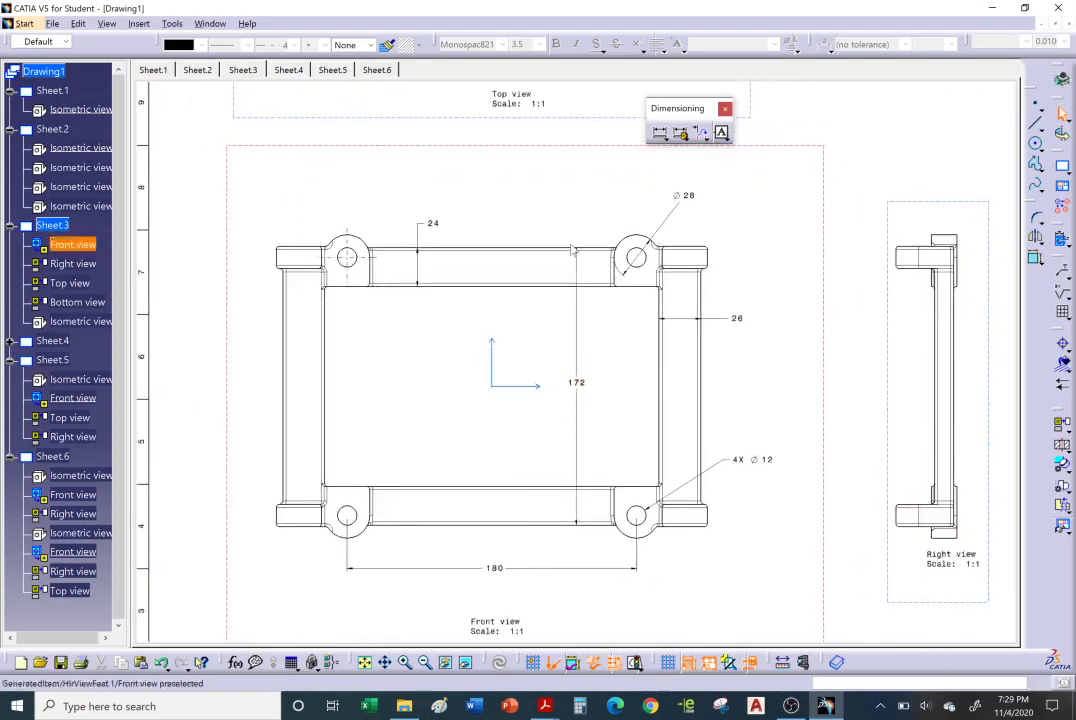
middle_drag(533, 206, 528, 231)
right_click(502, 173)
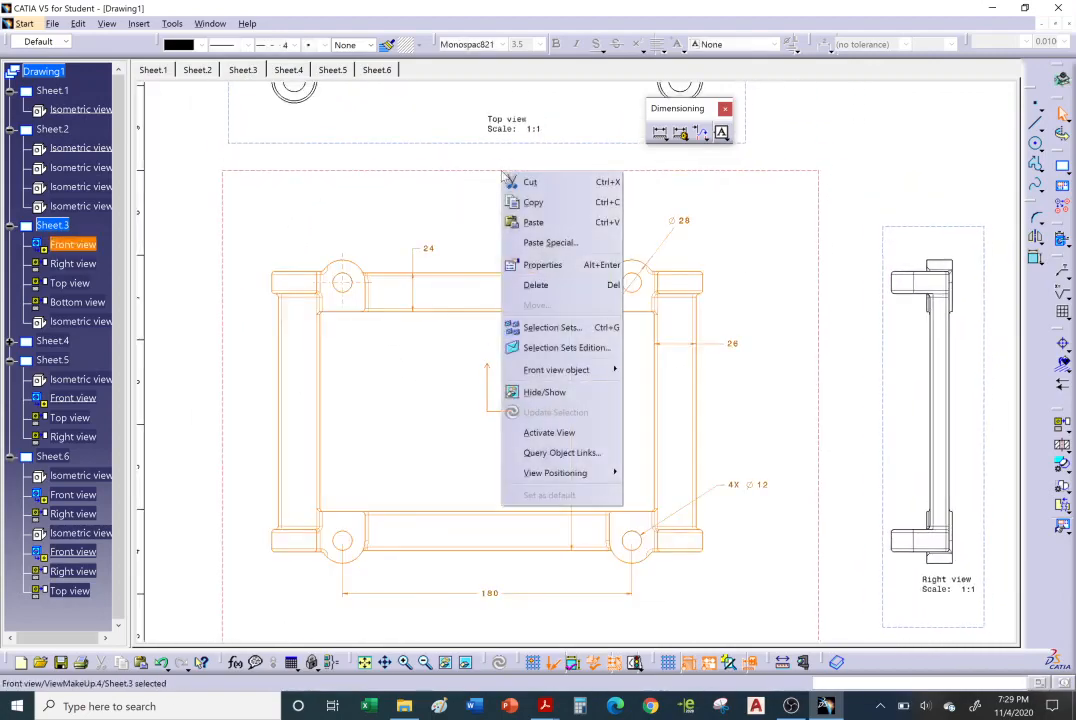
click(548, 266)
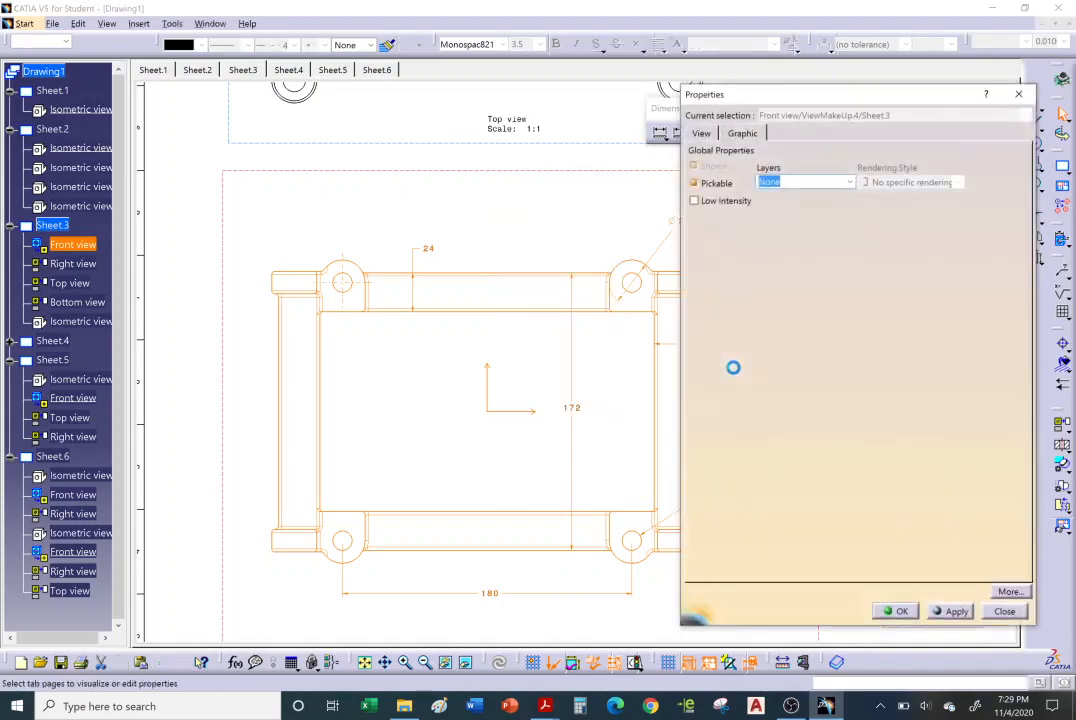
click(702, 134)
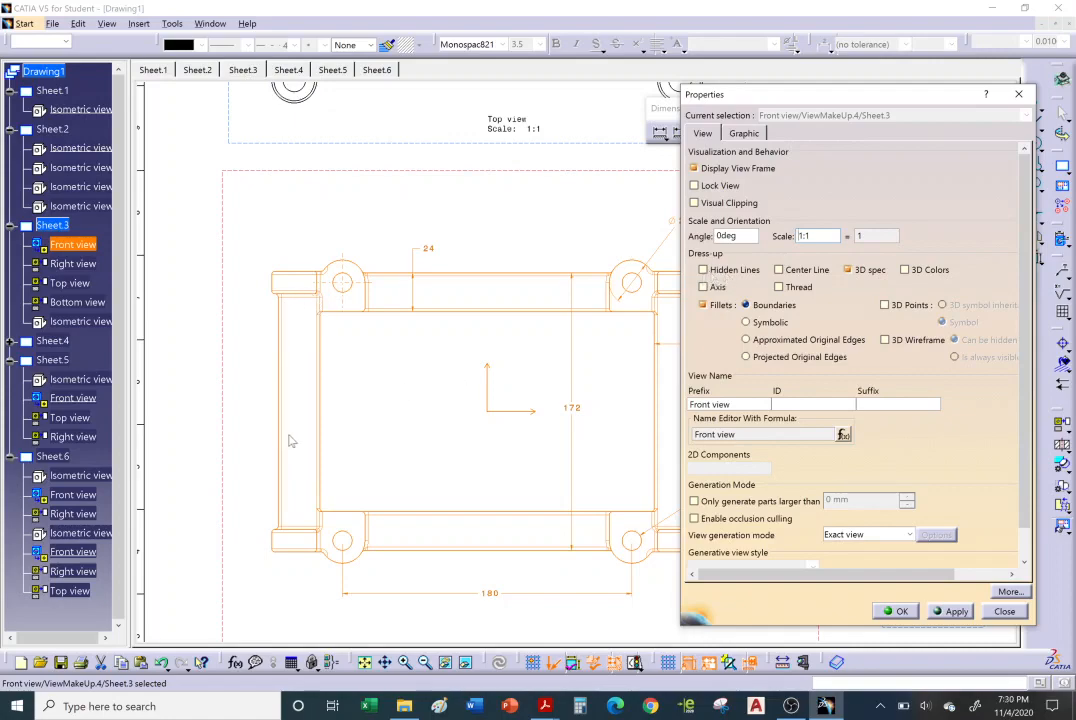
click(712, 311)
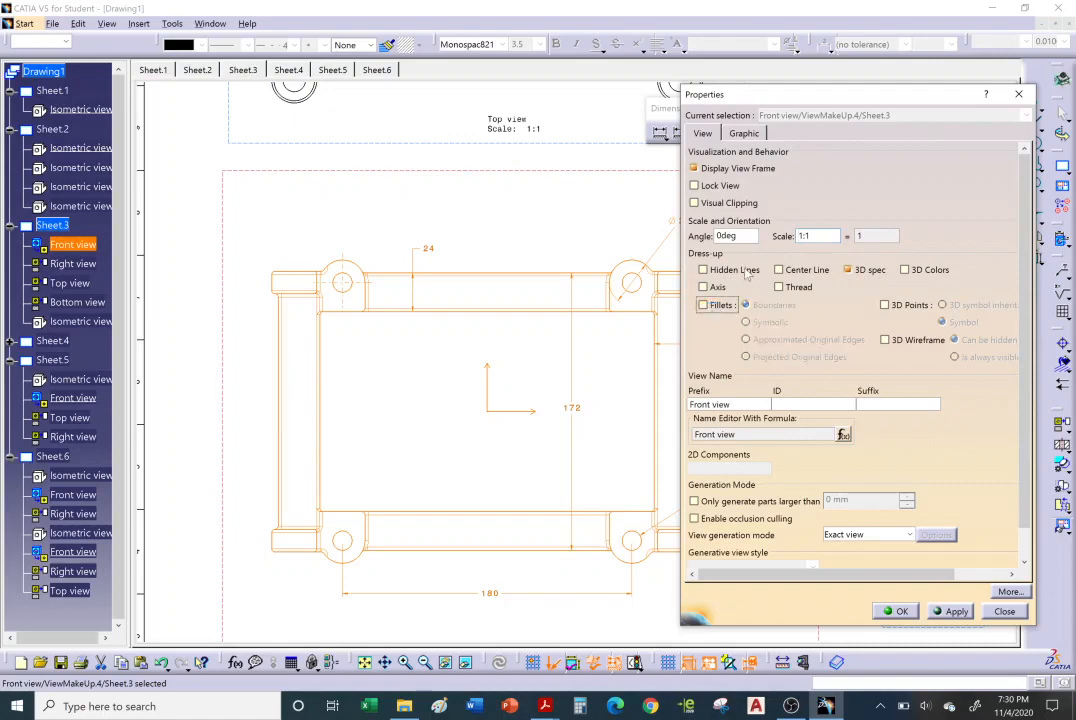
click(803, 277)
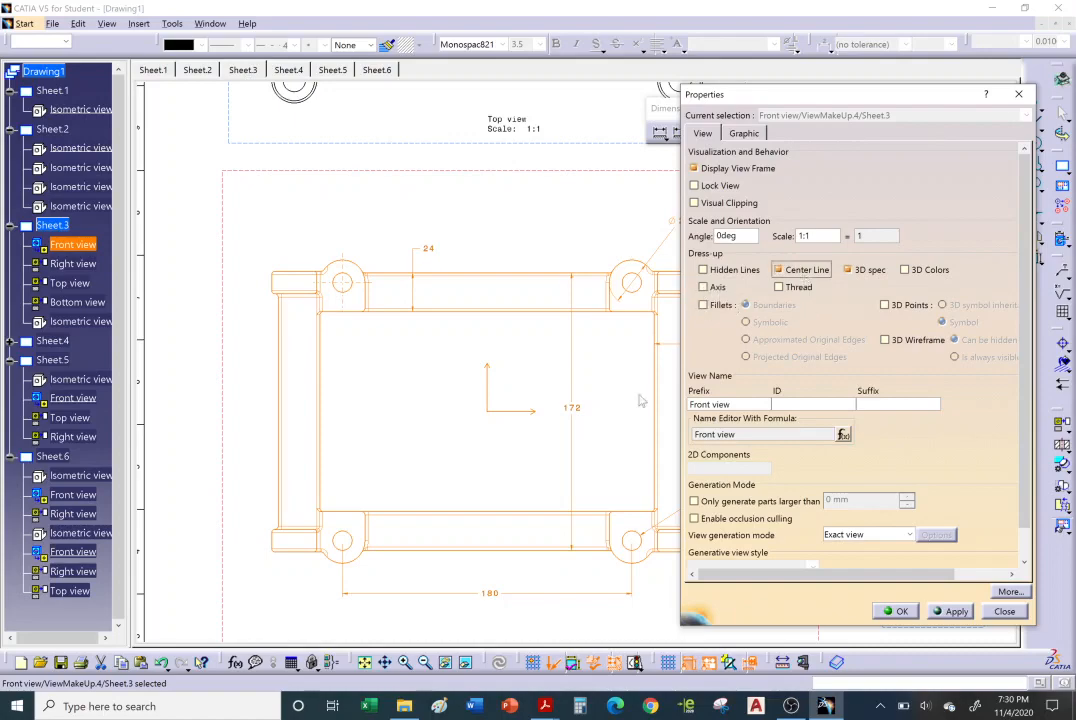
click(953, 612)
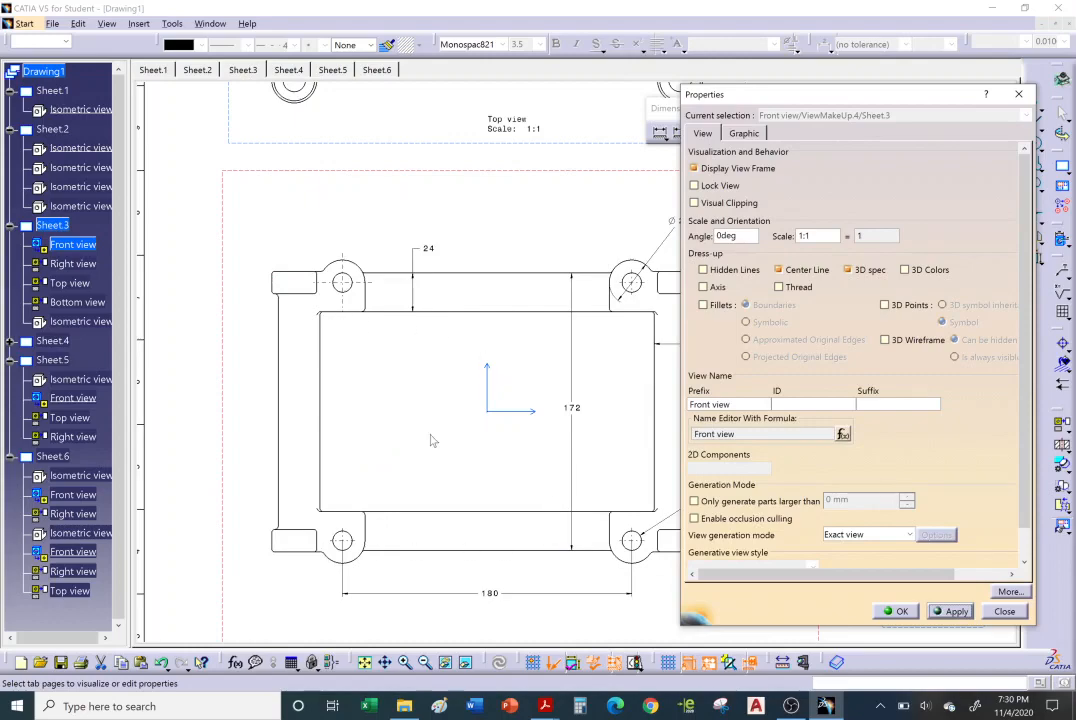
click(907, 612)
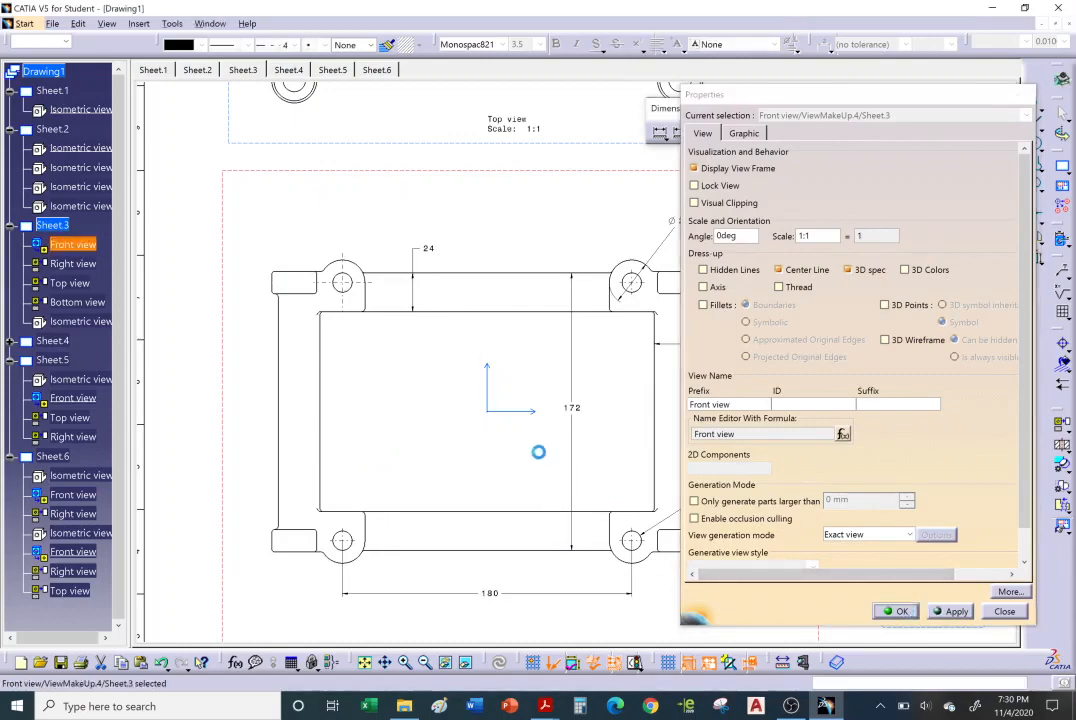
- Disable Fillets and enable Center Line in the bottom view's properties and accept the changes
ctrl+scroll(543, 453, down, 4)
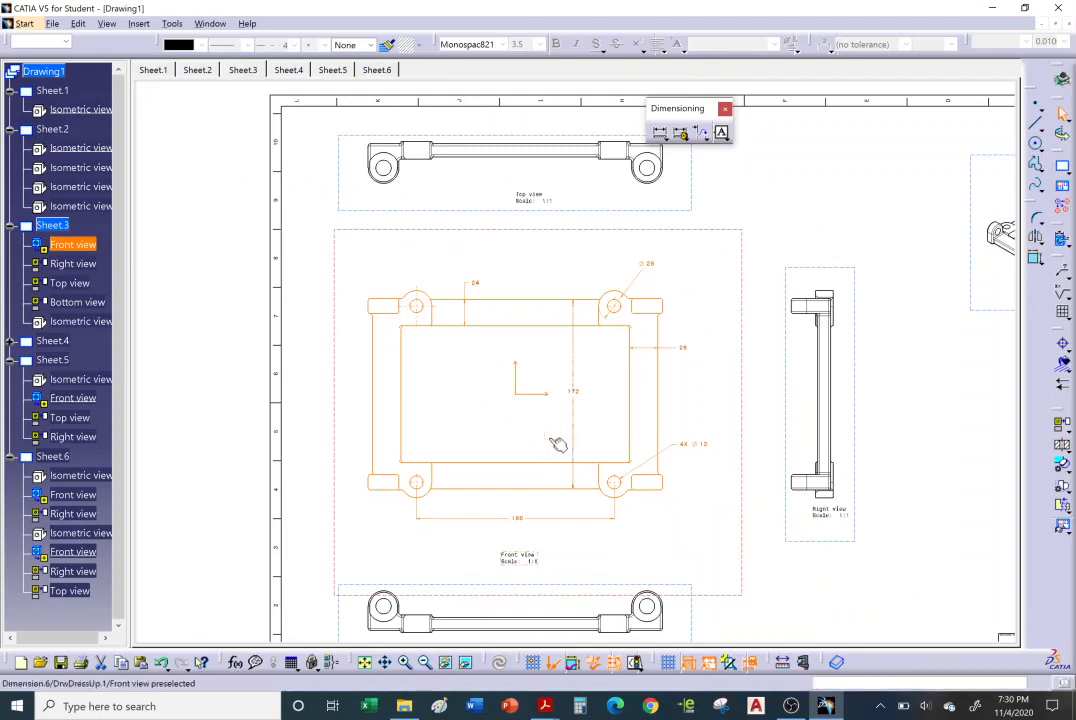
mouse_move(639, 522)
middle_down()
mouse_move(571, 454)
mouse_move(598, 298)
mouse_move(687, 305)
mouse_move(691, 250)
middle_up()
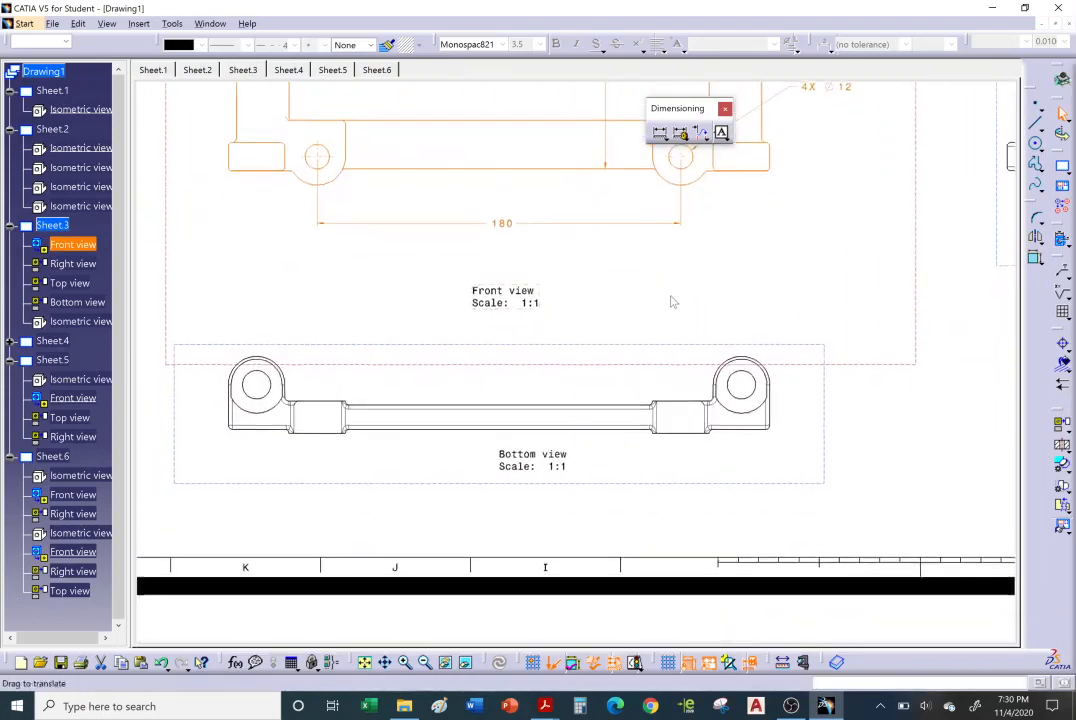
ctrl+middle_drag(833, 403, 790, 382)
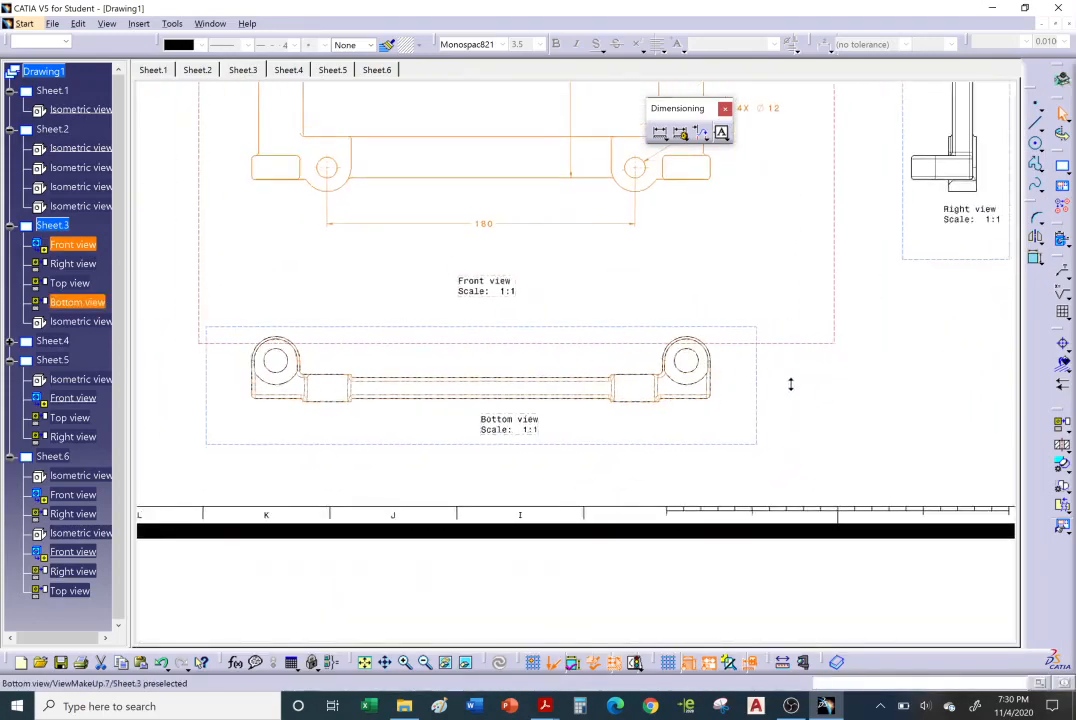
right_click(757, 377)
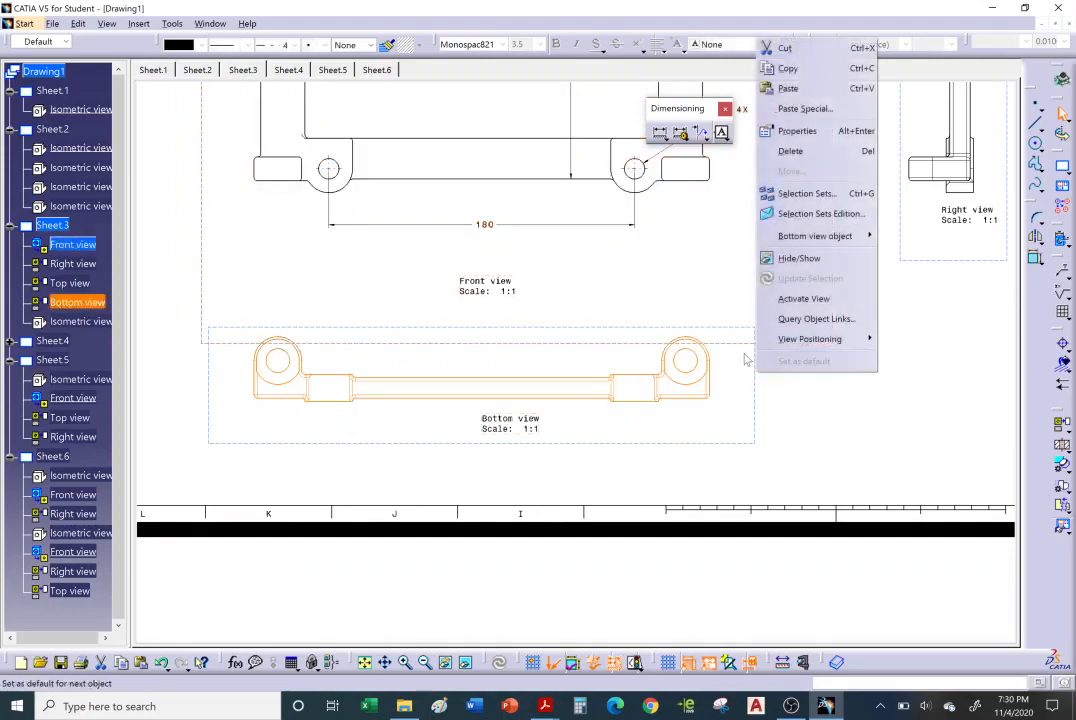
click(800, 131)
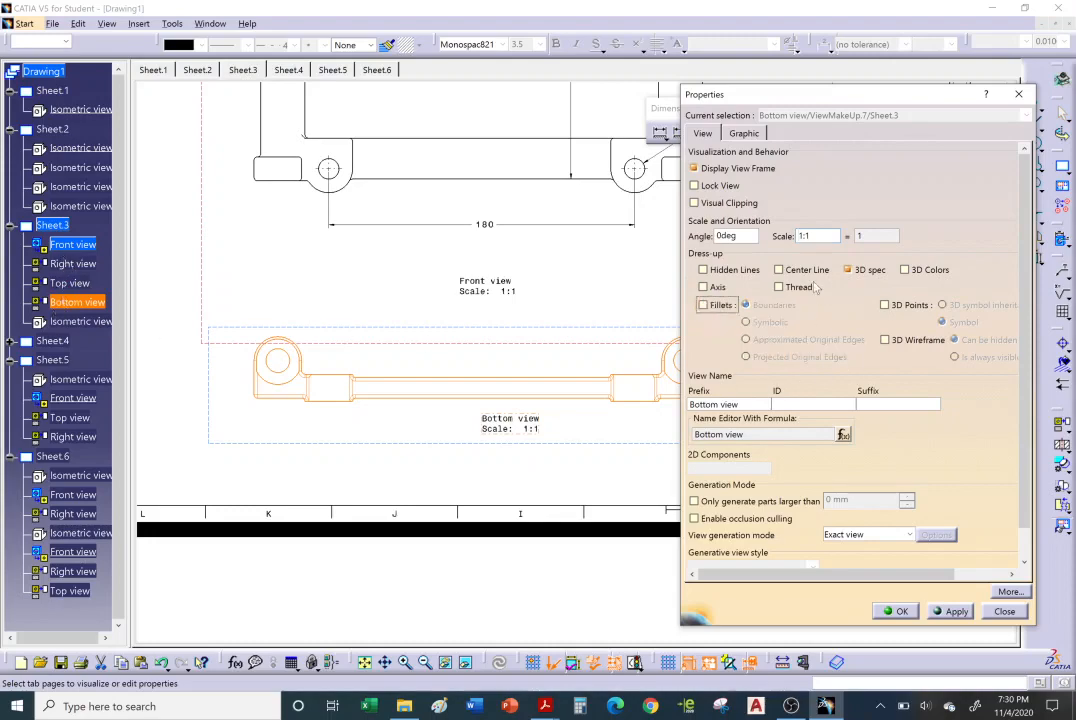
click(795, 273)
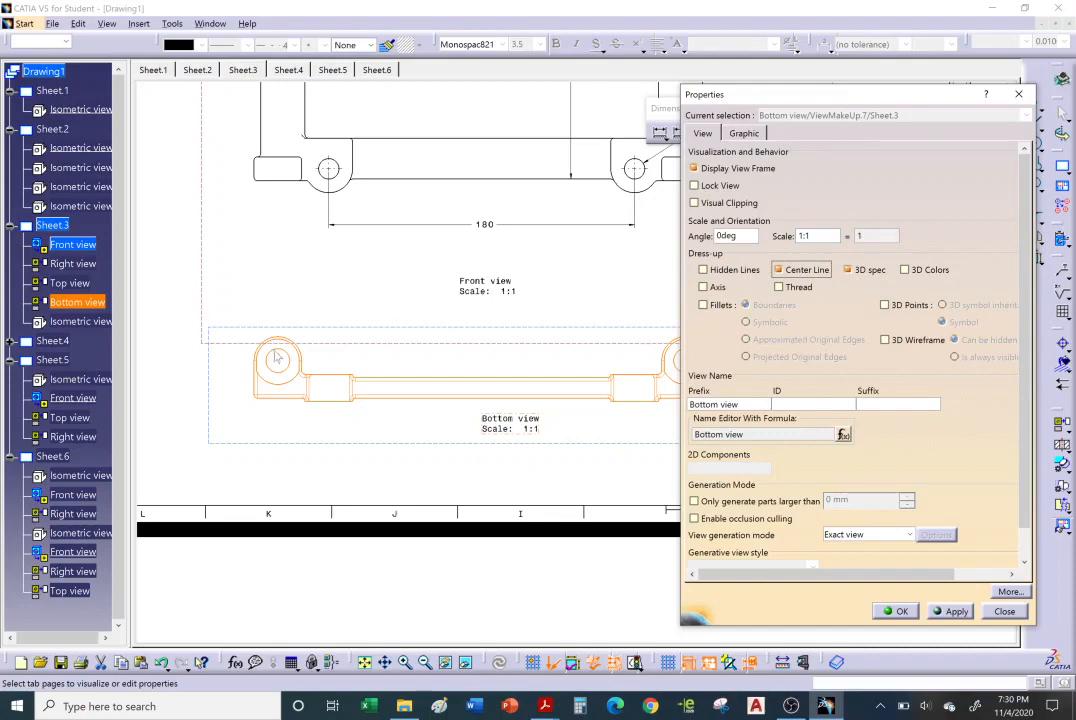
click(955, 613)
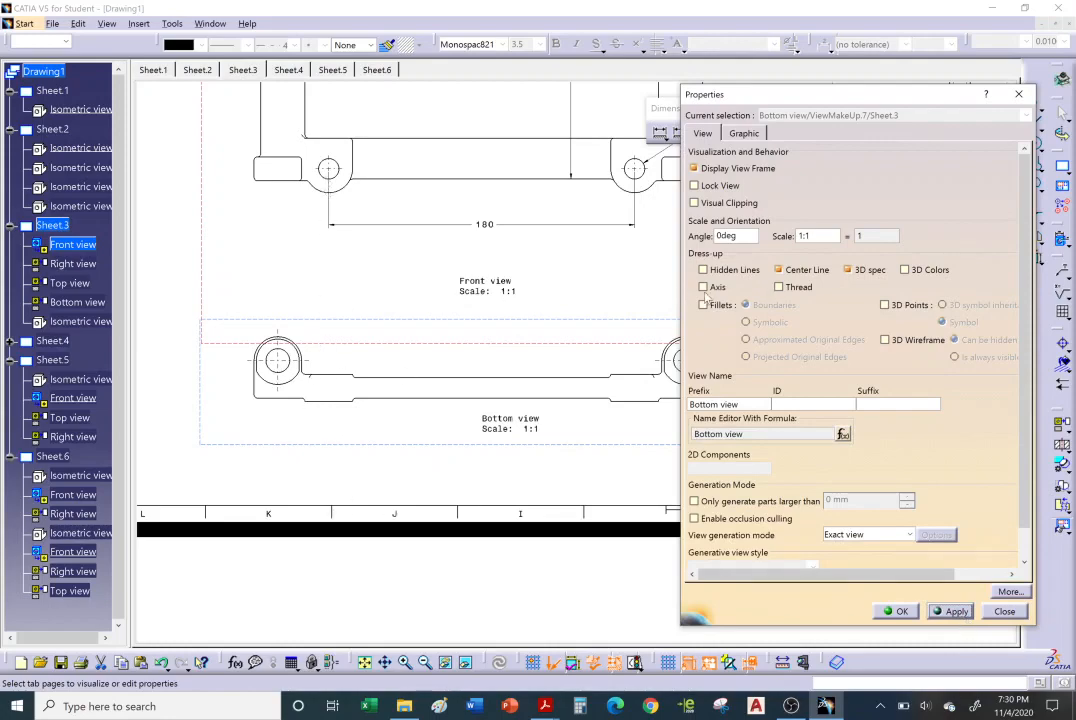
click(897, 611)
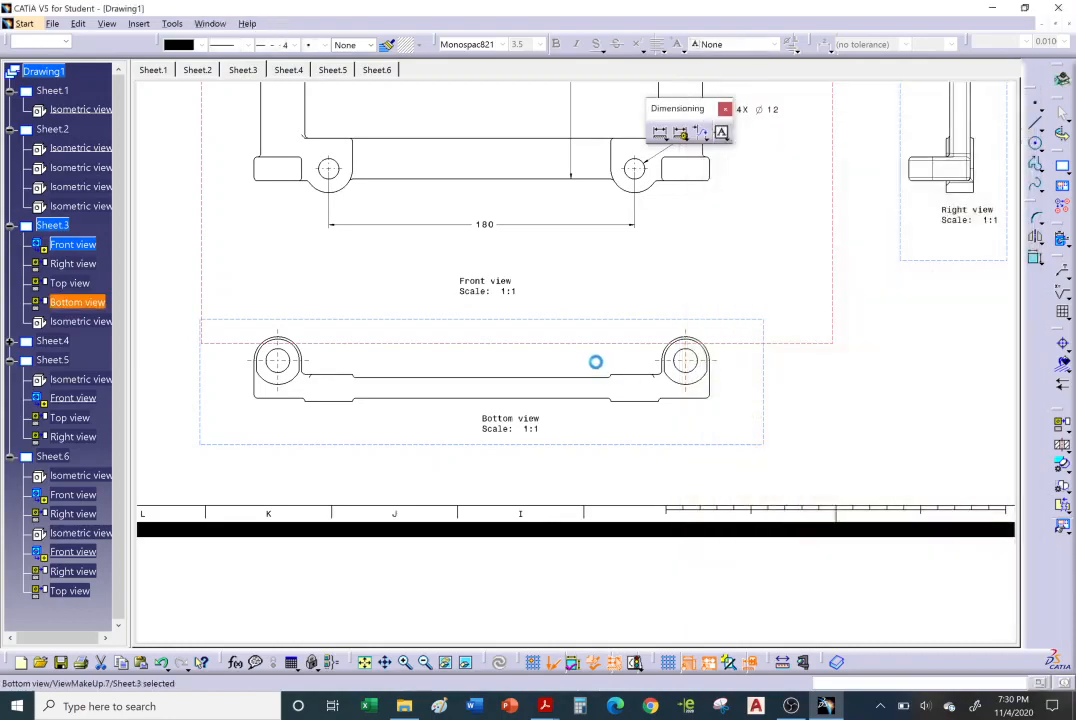
- Look over the motor base views on Sheet.3 and deselect the bottom view
mouse_move(782, 361)
middle_down()
mouse_move(790, 396)
mouse_move(721, 442)
mouse_move(732, 447)
middle_up()
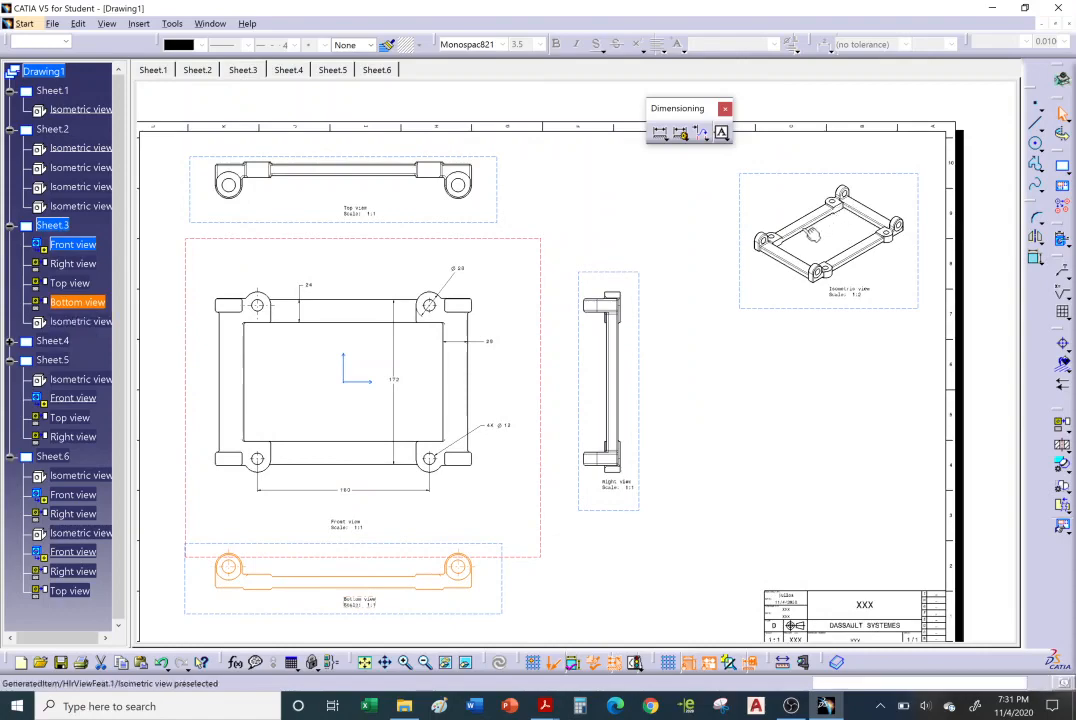
mouse_move(812, 238)
middle_down()
mouse_move(740, 274)
mouse_move(629, 305)
mouse_move(748, 279)
mouse_move(740, 260)
middle_up()
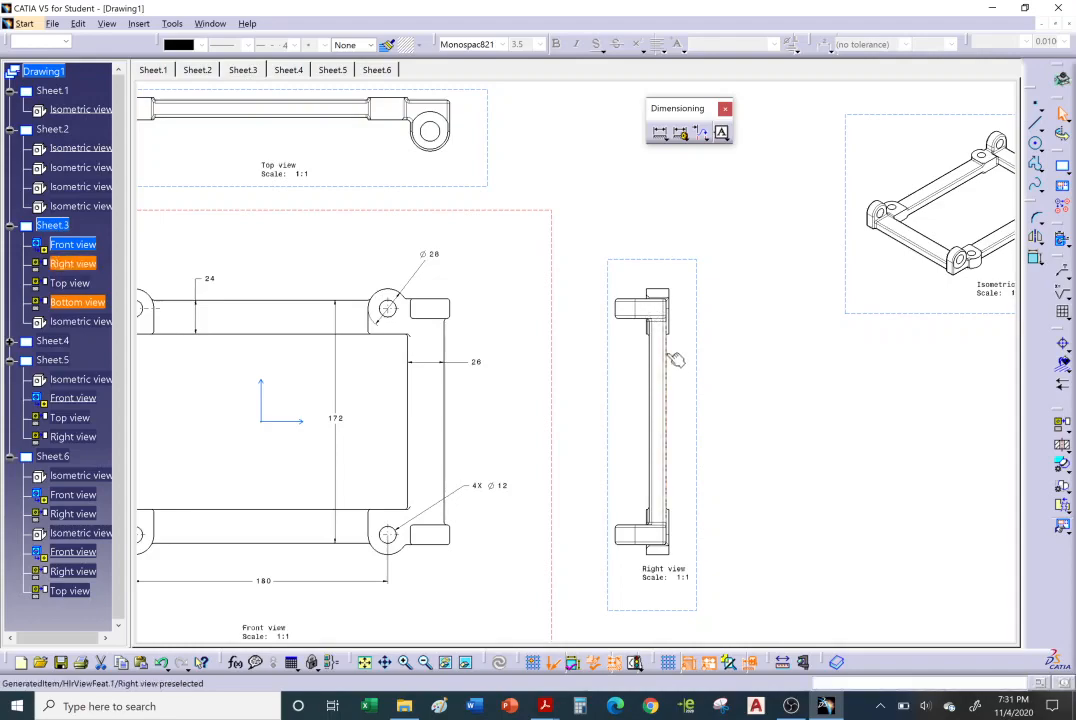
mouse_move(676, 360)
middle_down()
mouse_move(665, 365)
mouse_move(646, 343)
mouse_move(659, 349)
middle_up()
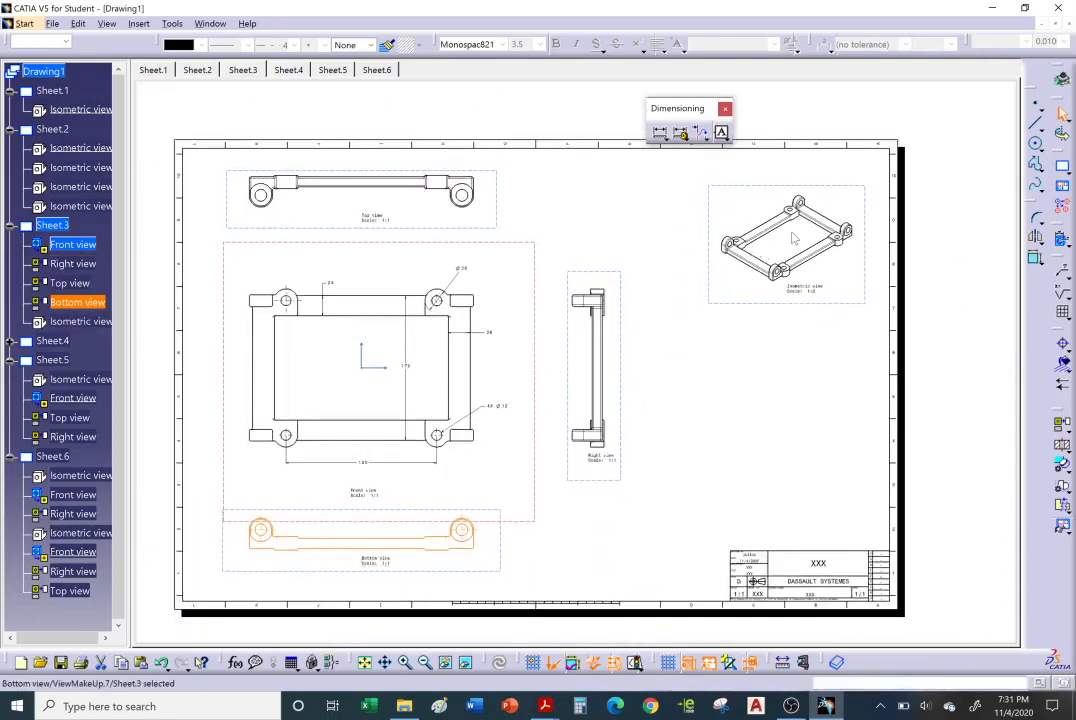
middle_drag(729, 360, 744, 348)
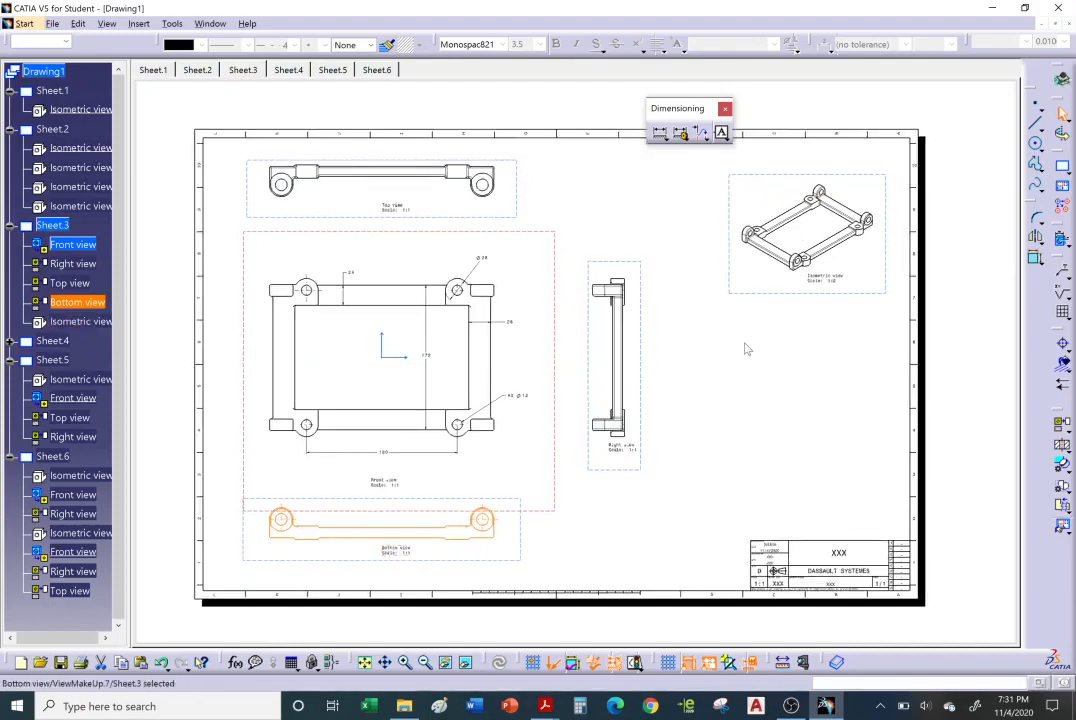
click(753, 344)
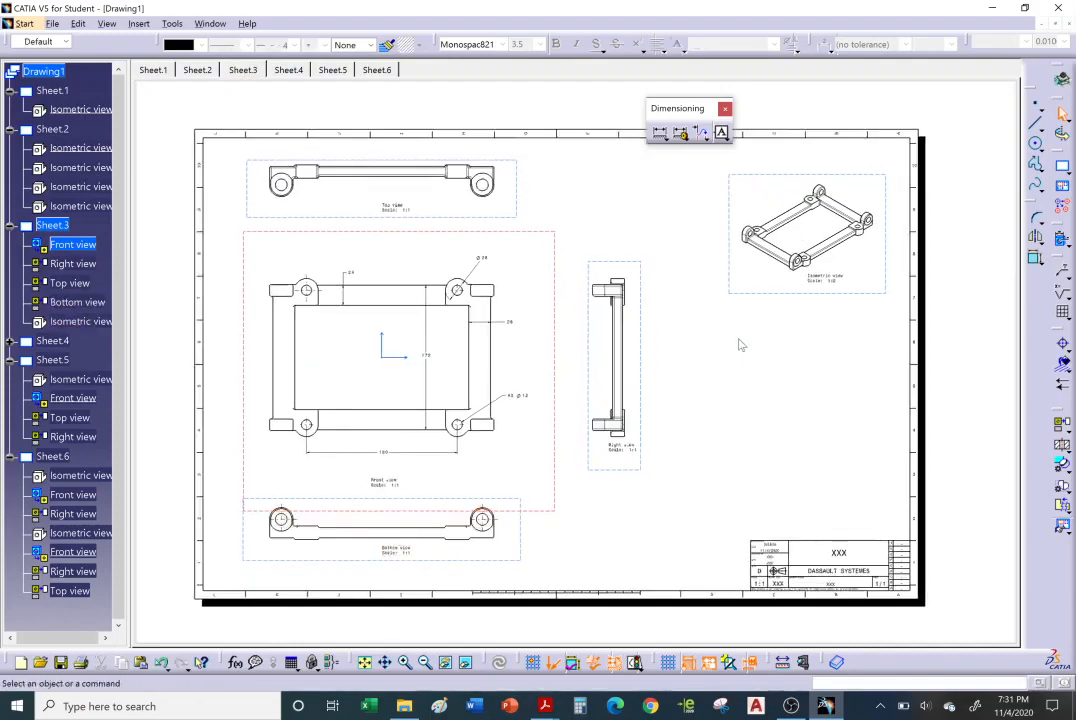
- Show Sheet.2 with its isometric assembly views and switch to the MOTOR BASE TOP ASSY product document
click(196, 72)
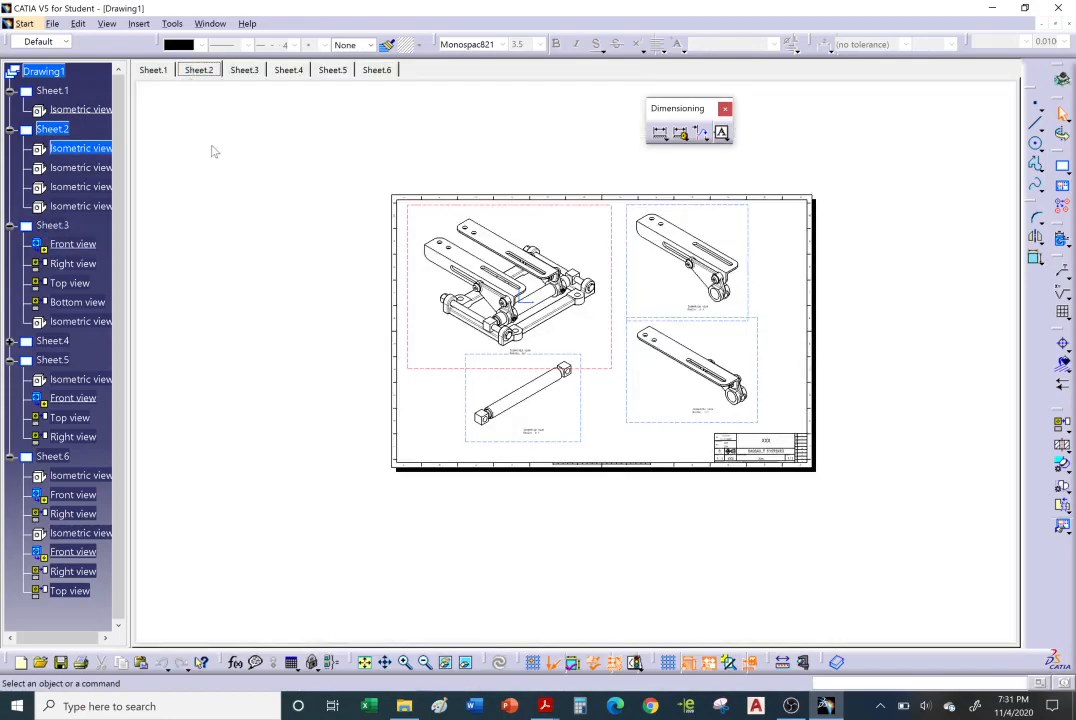
middle_drag(785, 390, 718, 407)
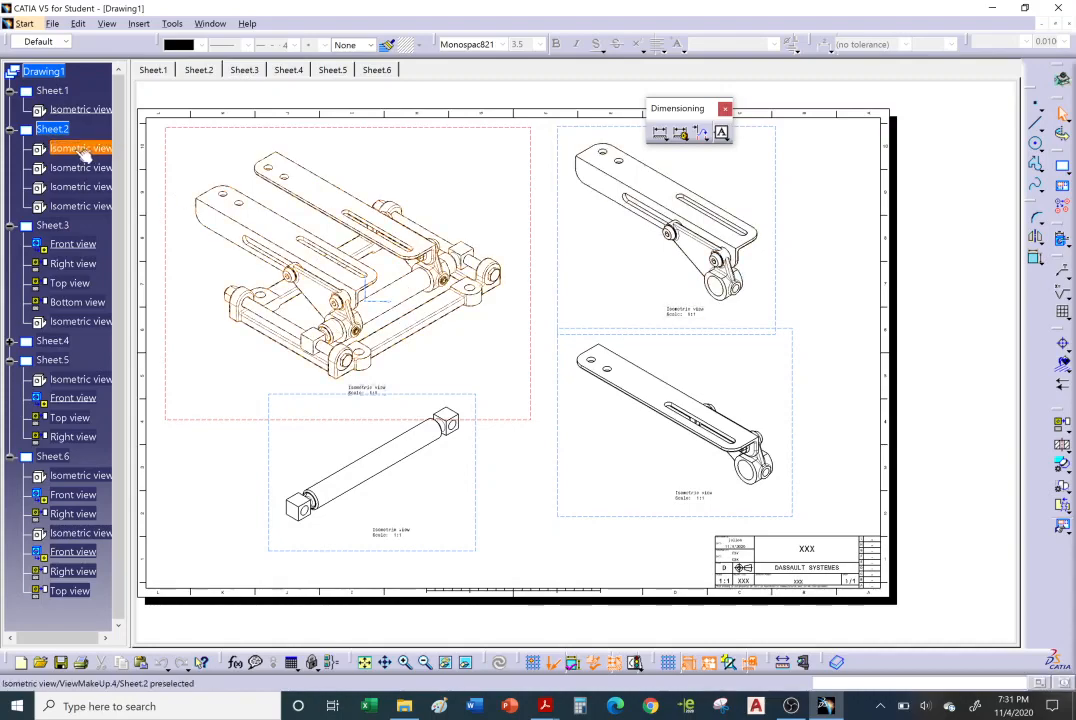
click(209, 24)
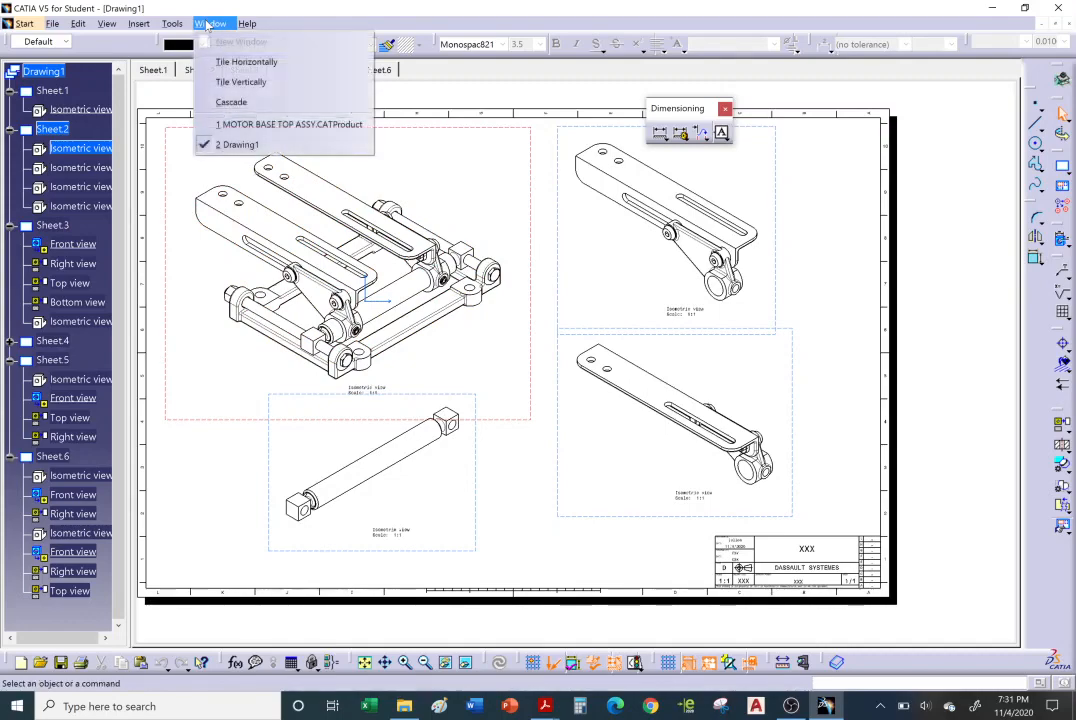
click(285, 124)
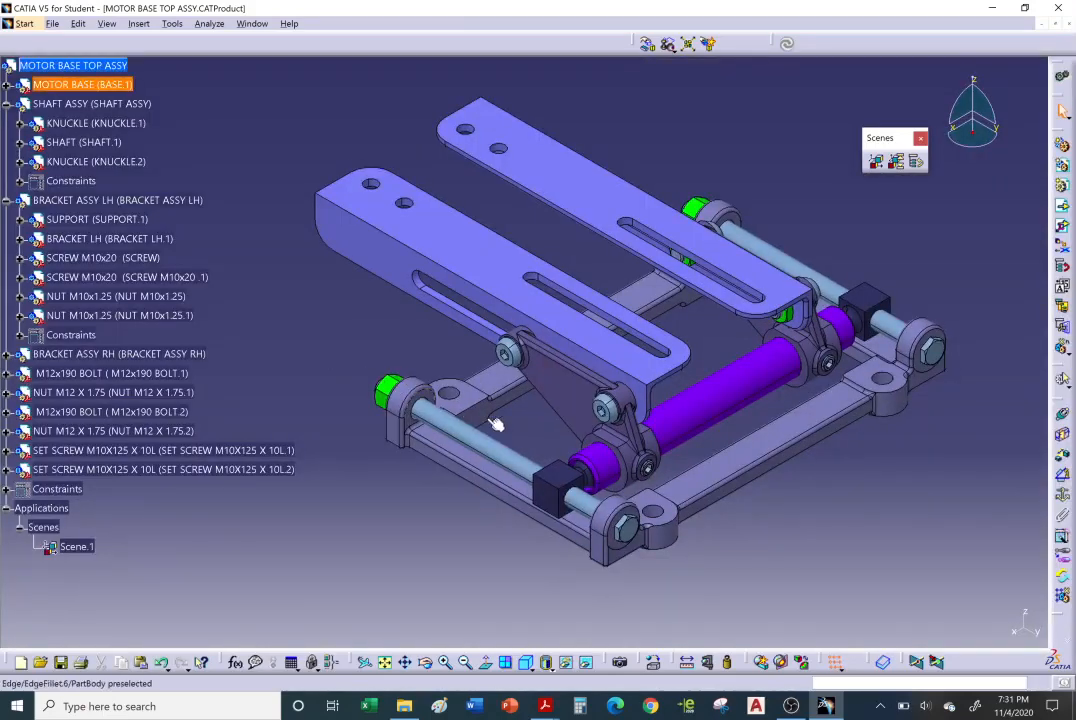
- Delete KNUCKLE.1 from SHAFT ASSY in the motor base assembly
middle_drag(575, 434, 530, 280)
middle_drag(648, 412, 435, 408)
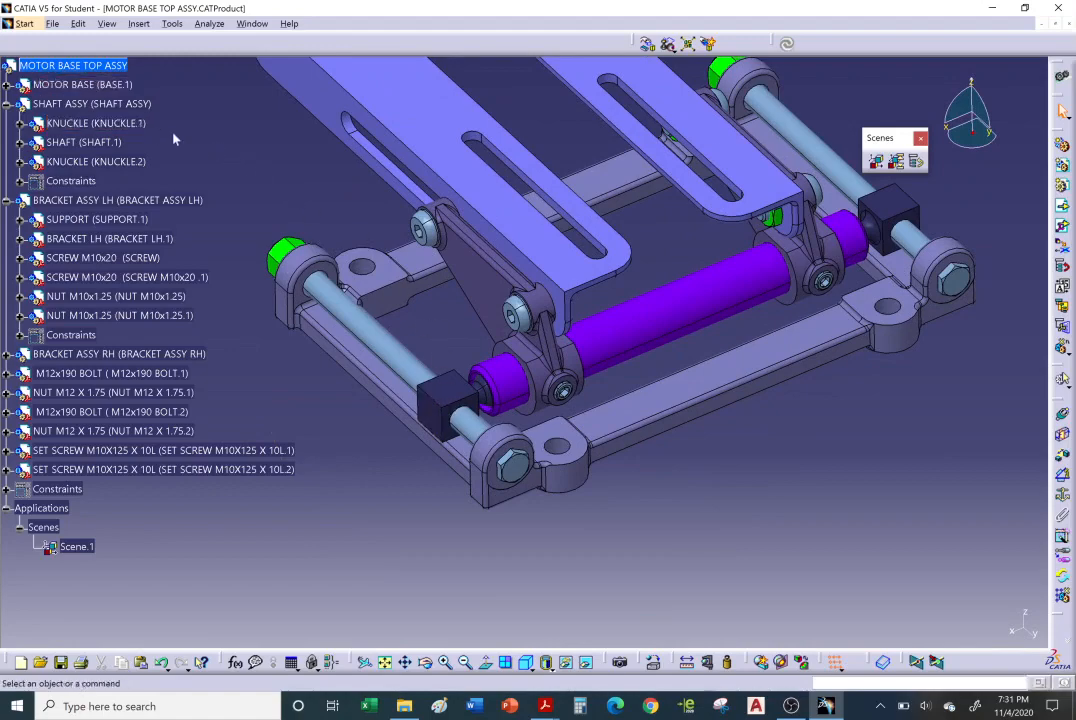
click(100, 123)
right_click(110, 123)
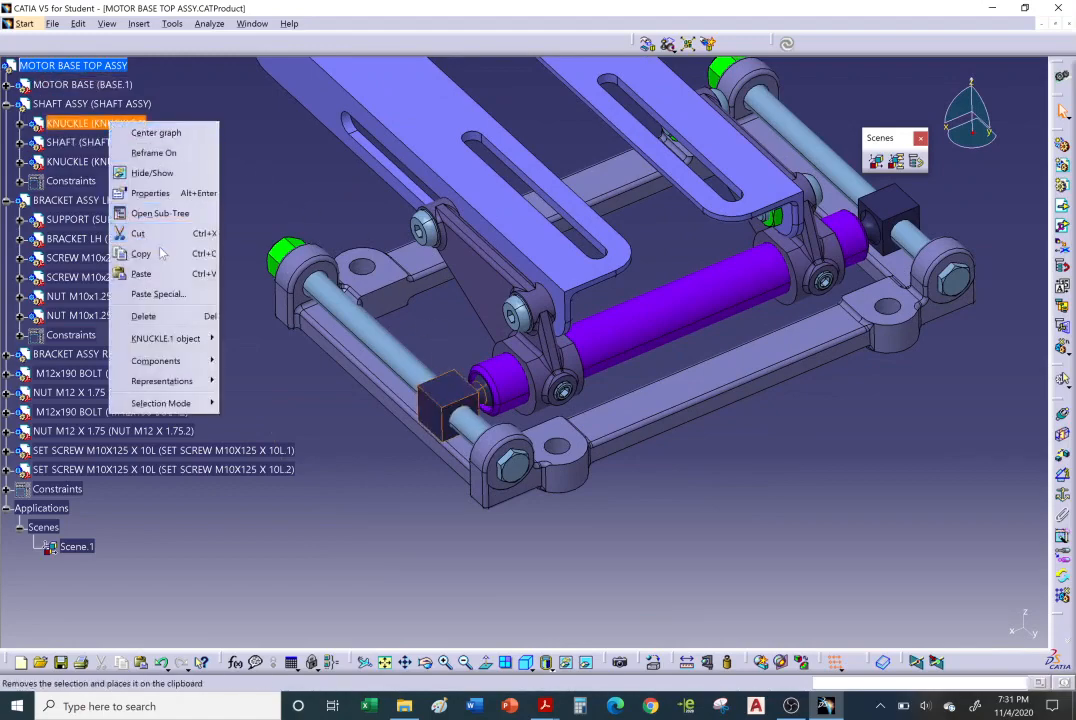
click(148, 316)
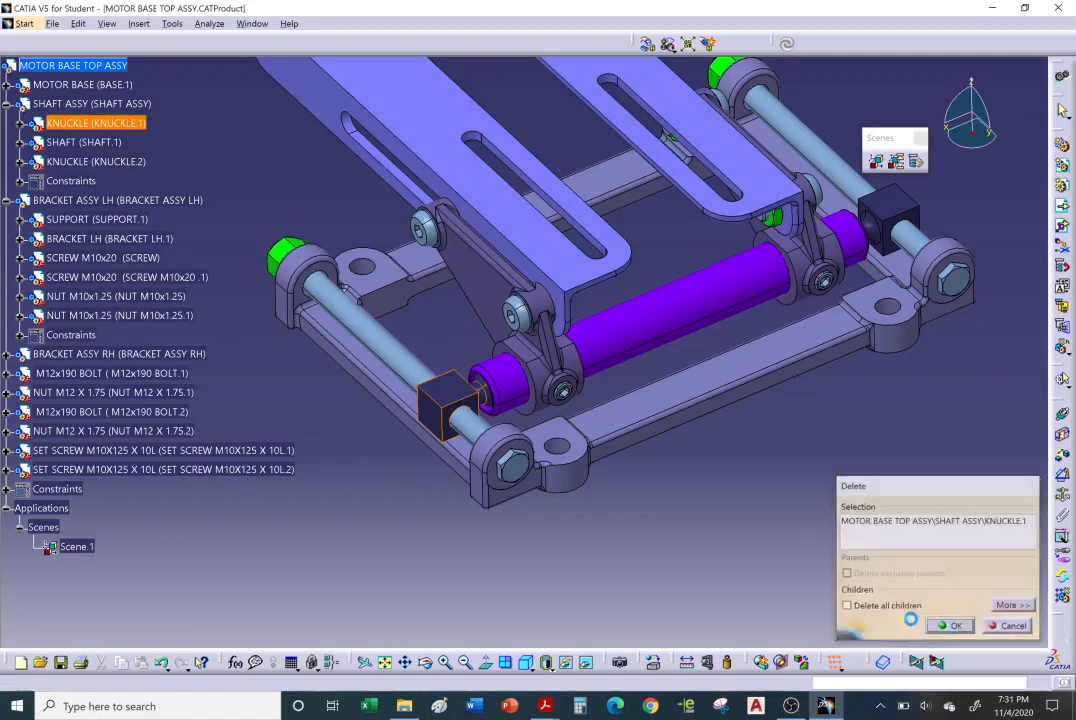
click(953, 627)
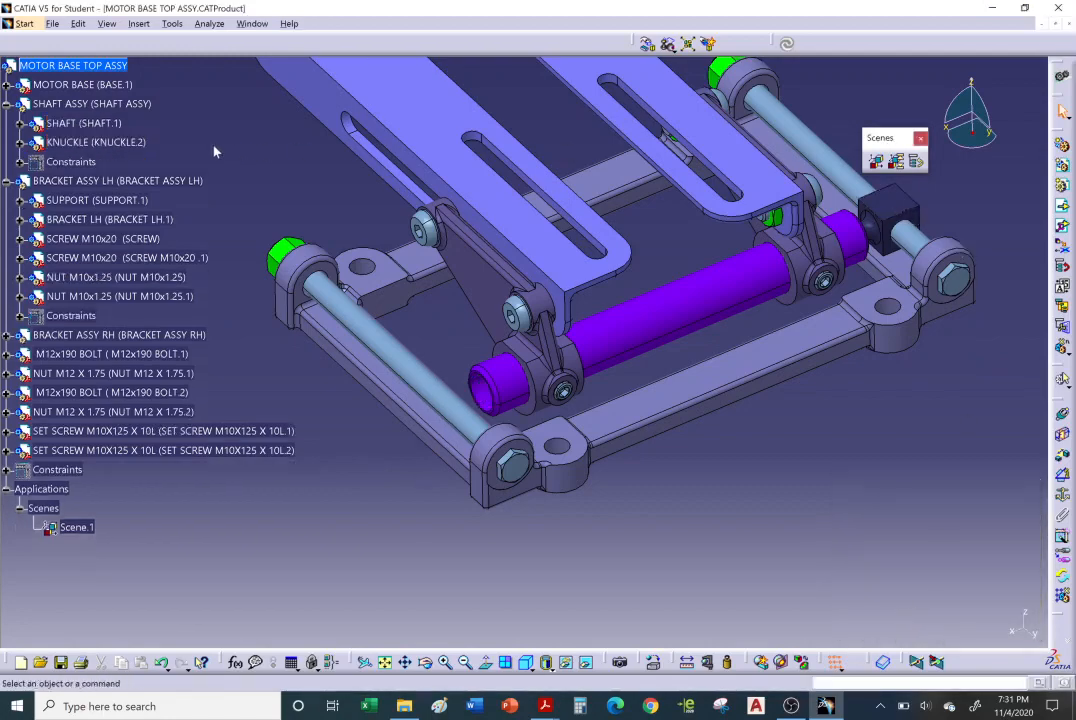
- Delete KNUCKLE.2 from SHAFT ASSY in the motor base assembly
right_click(132, 142)
click(166, 336)
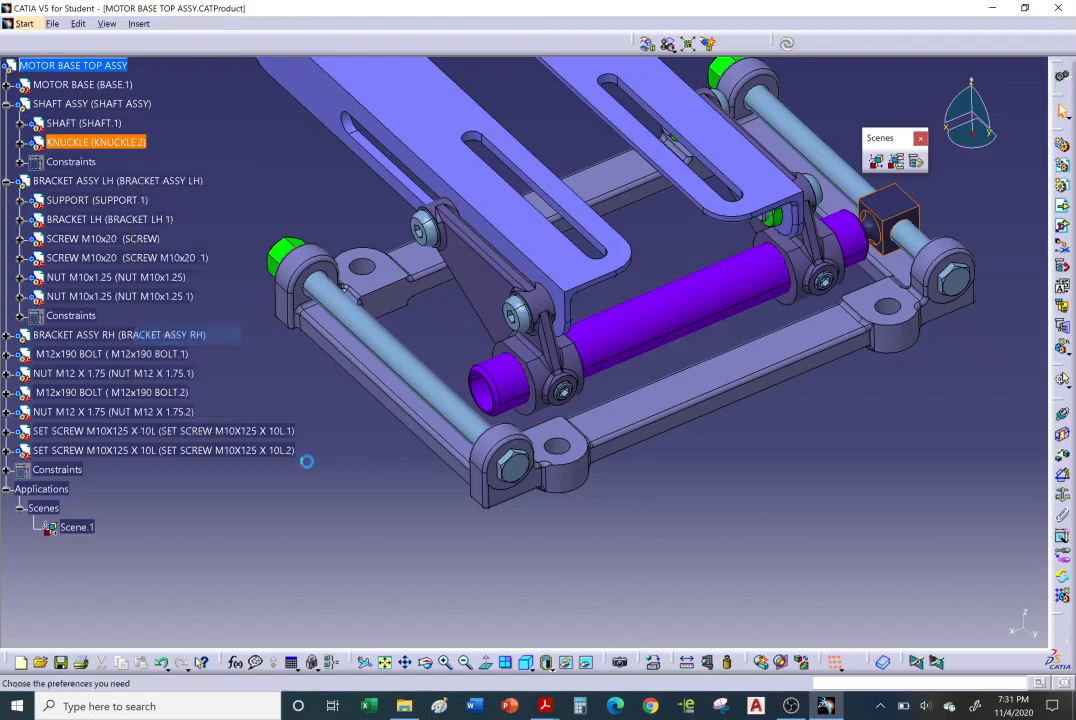
click(953, 627)
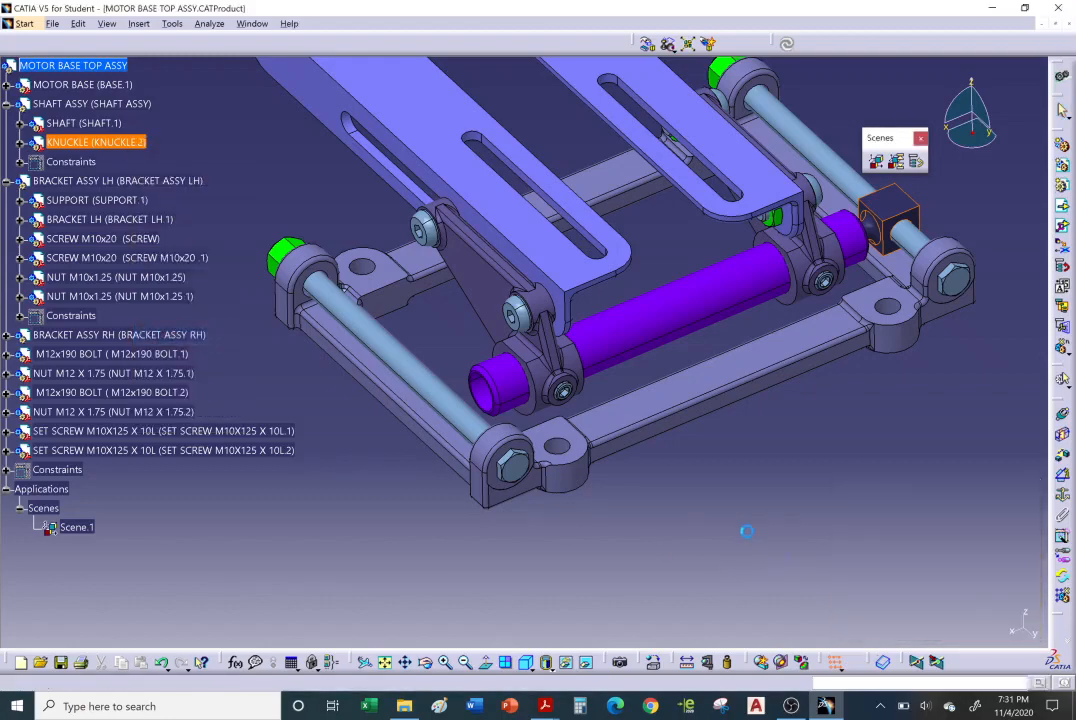
- Switch to the Drawing1 document and update the whole drawing to reflect the deleted knuckles
click(252, 23)
click(292, 144)
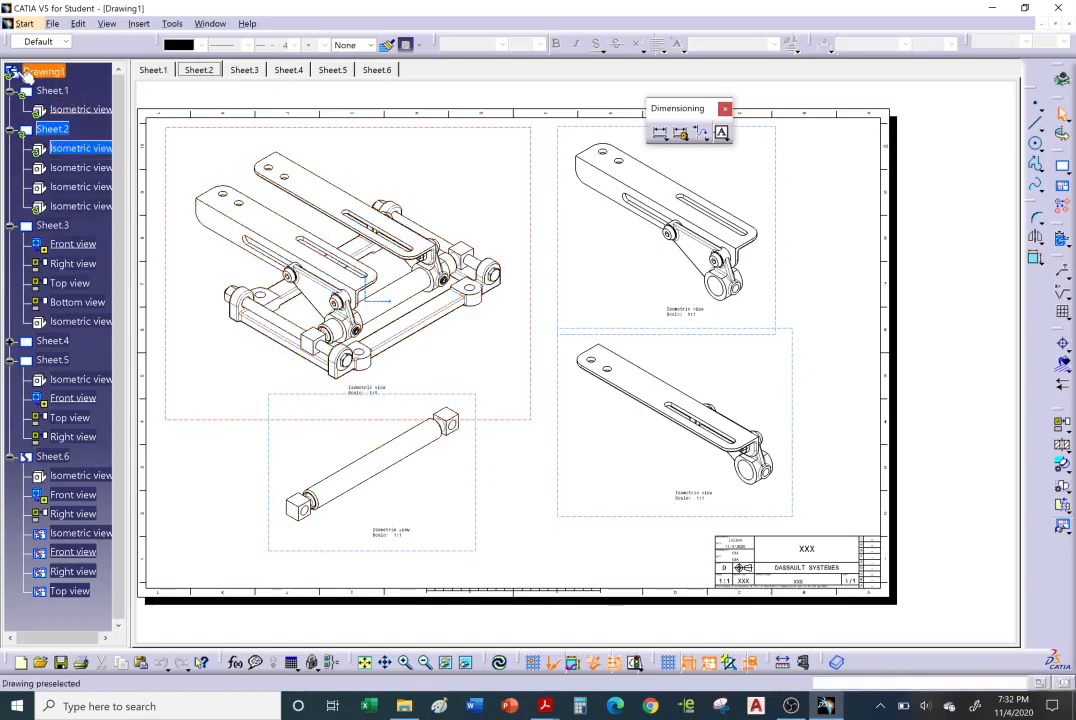
right_click(42, 70)
click(80, 332)
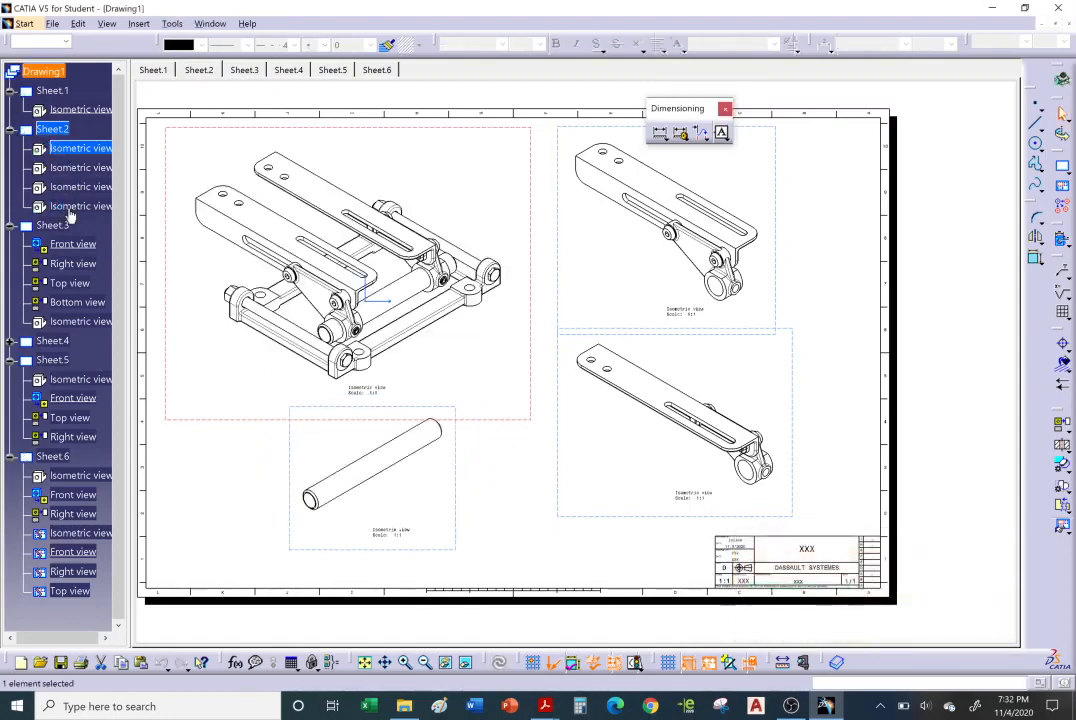
mouse_move(387, 345)
middle_down()
mouse_move(442, 327)
mouse_move(440, 317)
mouse_move(420, 317)
mouse_move(421, 344)
middle_up()
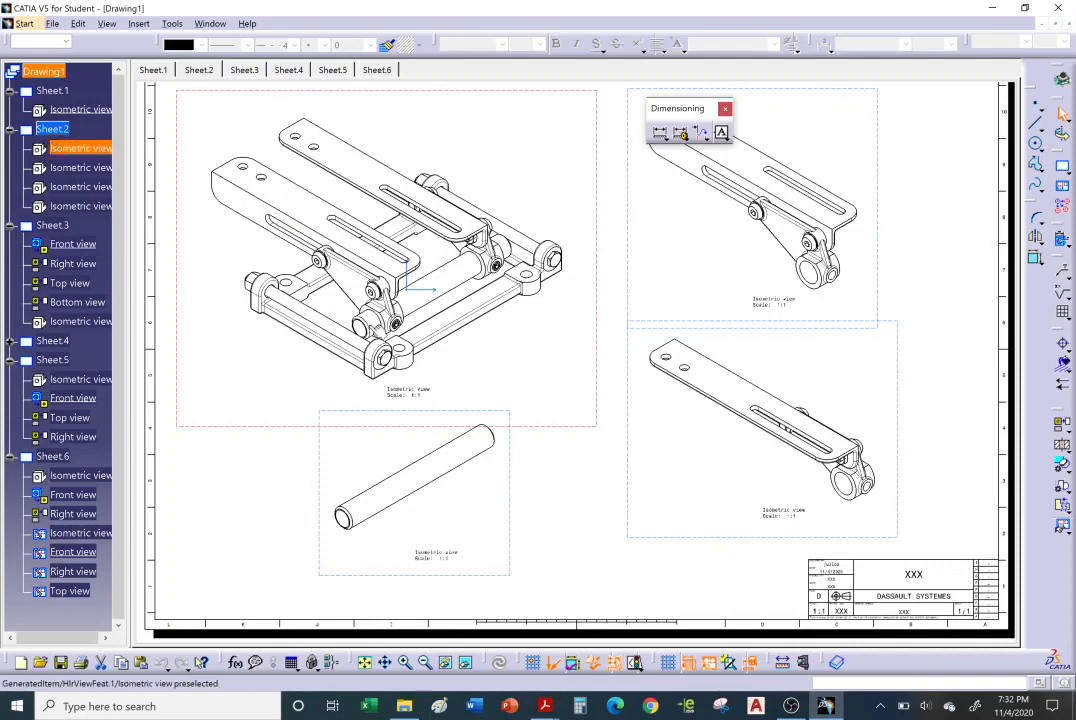
- Review the view properties of the full-assembly isometric view on Sheet.2 and close them without changes
click(316, 238)
click(83, 147)
right_click(83, 147)
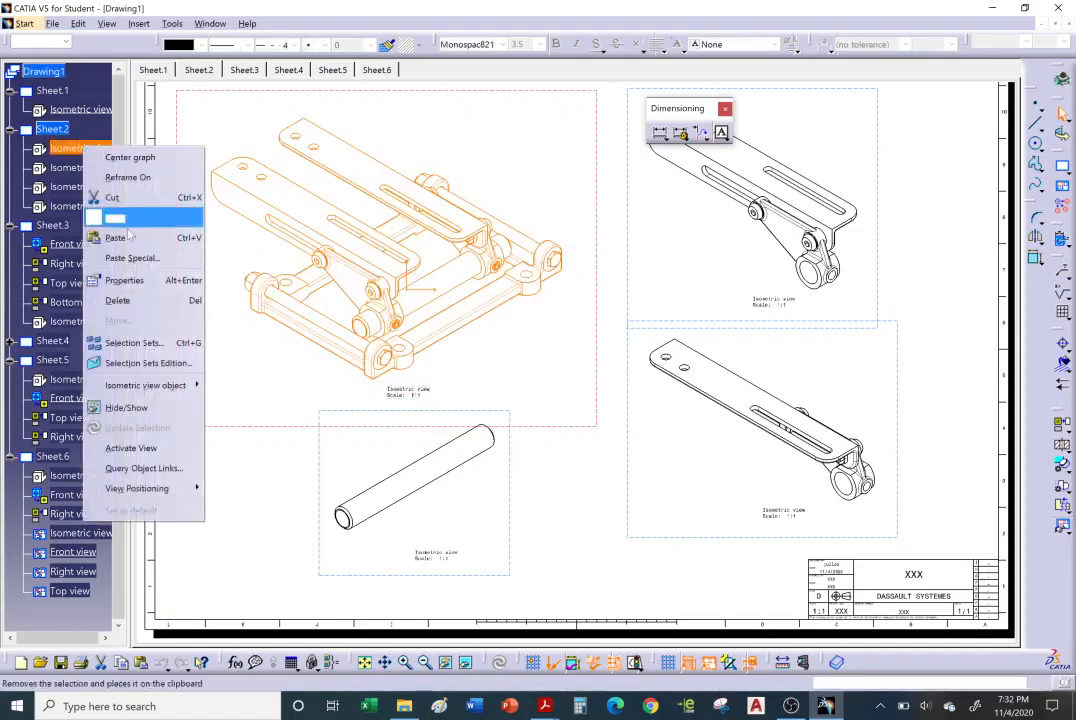
click(140, 286)
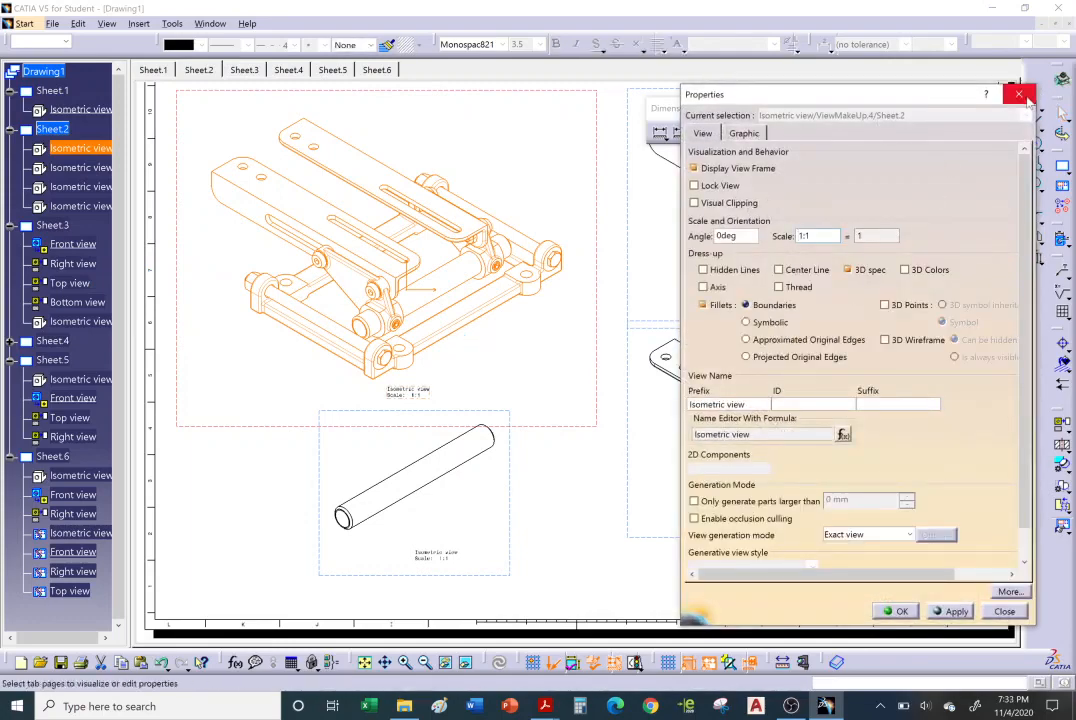
click(1018, 94)
- Check which assembly elements the full-assembly isometric view links to with Modify Links, and cancel without changes
right_click(96, 151)
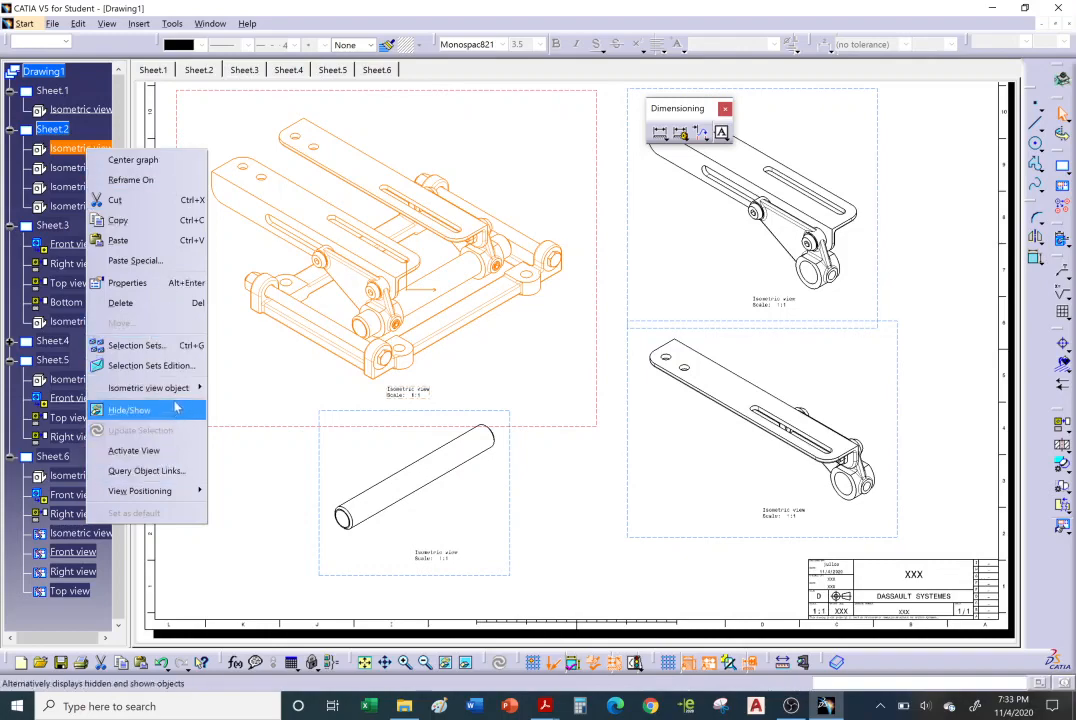
mouse_move(181, 395)
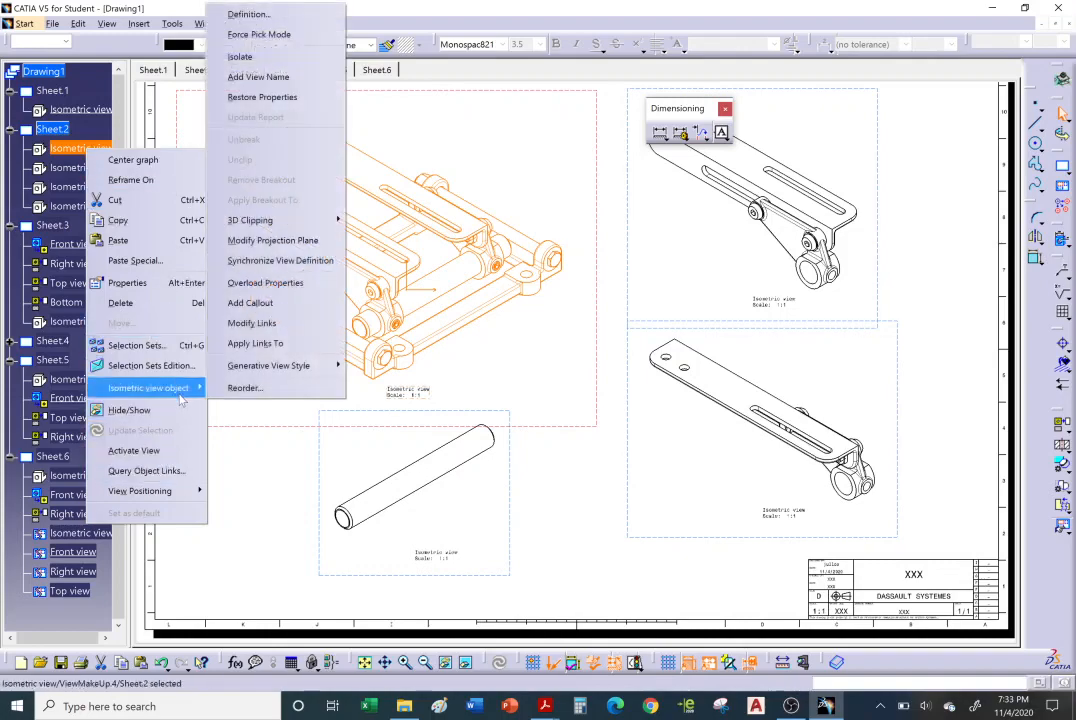
click(255, 323)
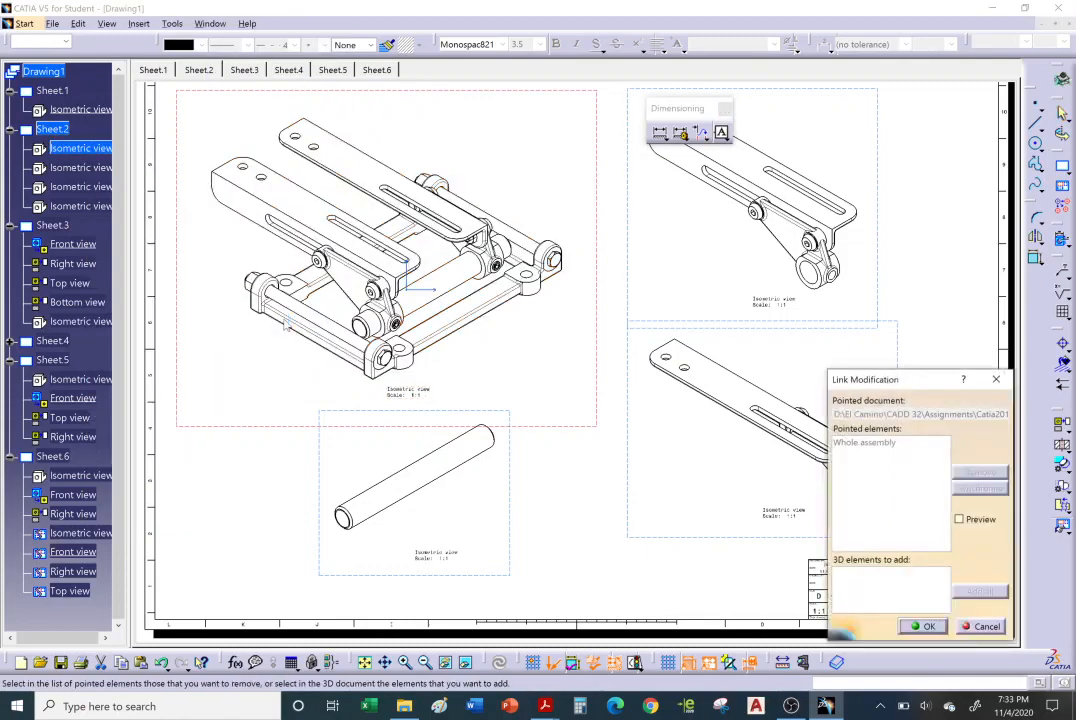
drag(883, 390, 505, 171)
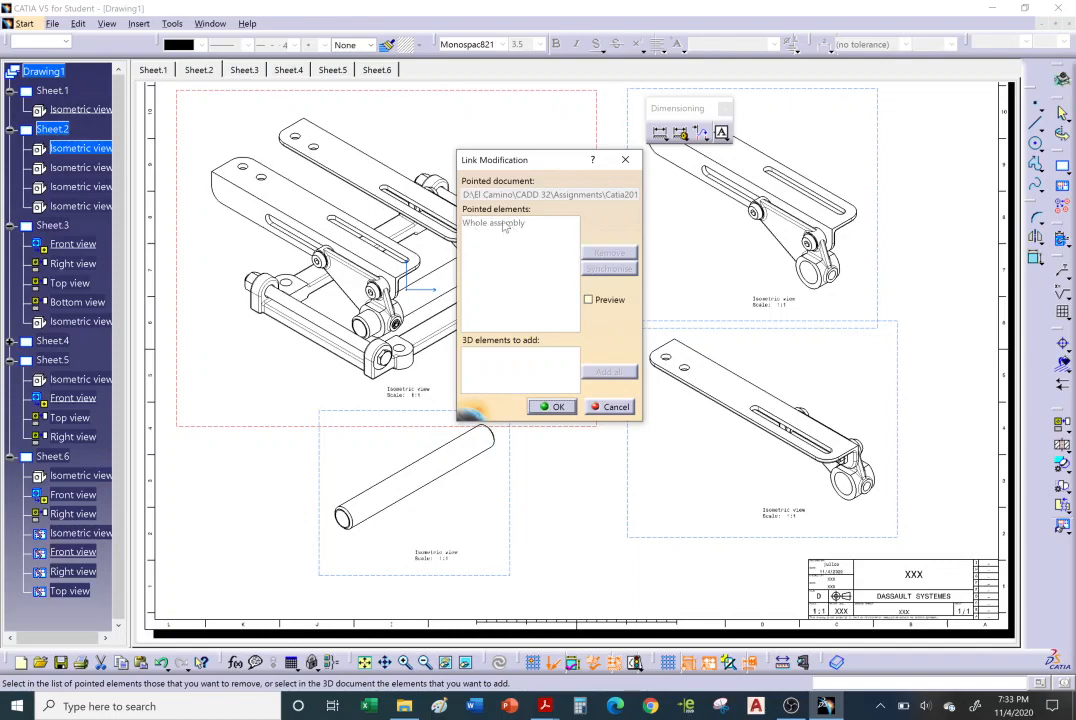
click(612, 407)
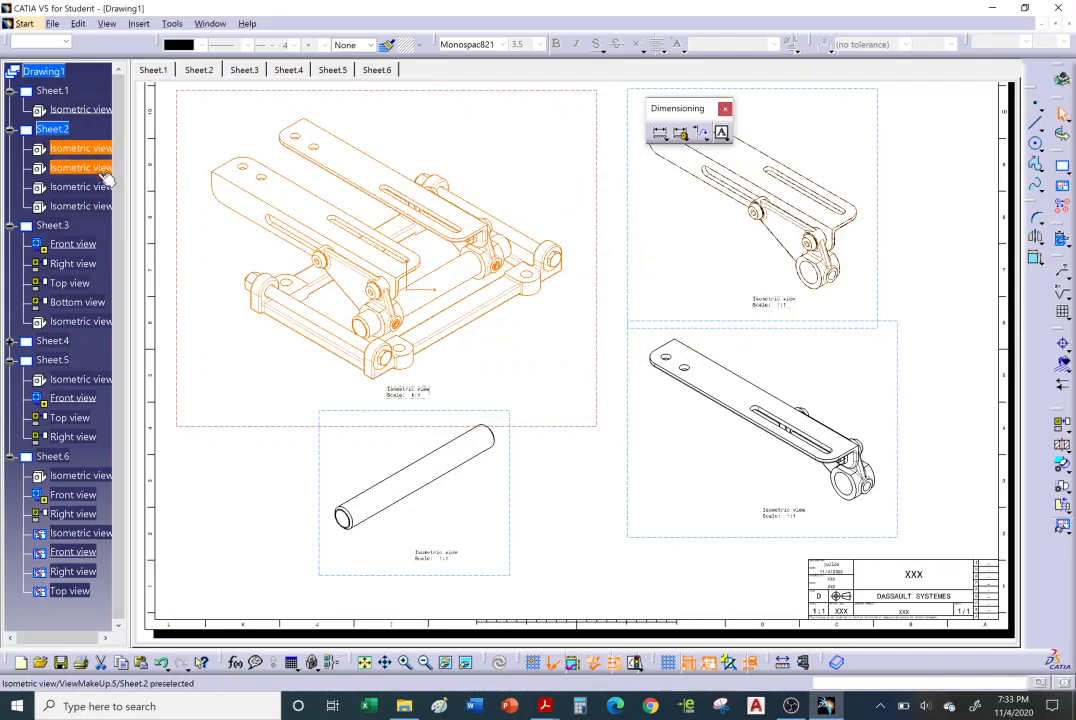
- Switch to the MOTOR BASE TOP ASSY product and undo the deletion of both knuckles in SHAFT ASSY
ctrl+middle_drag(387, 302, 384, 325)
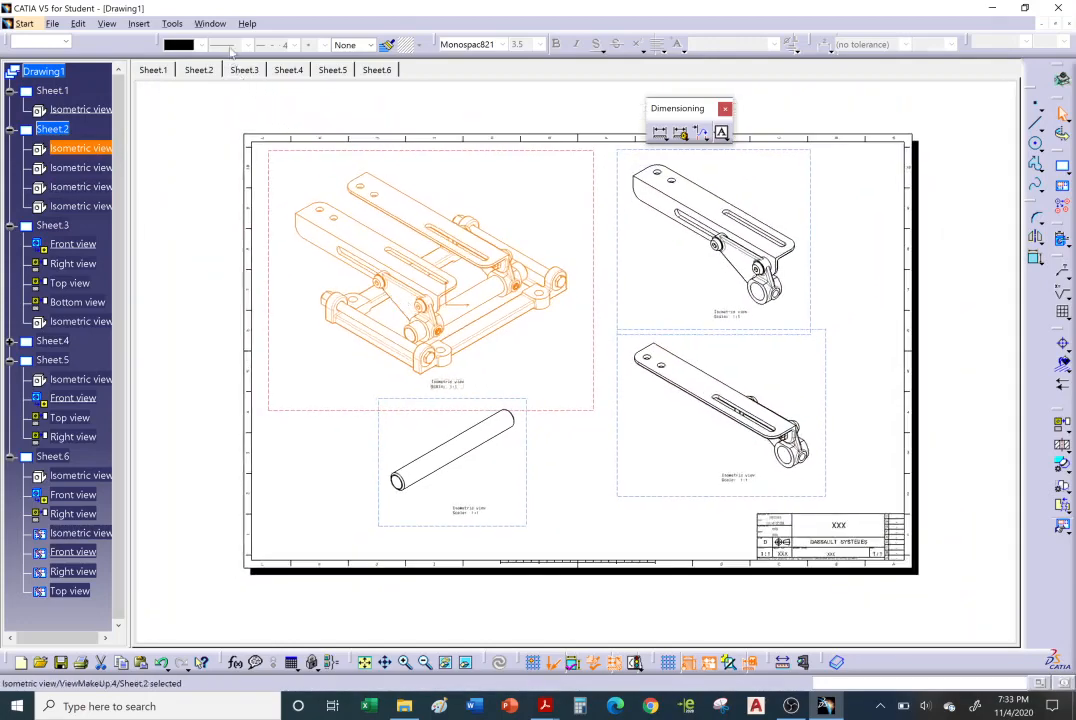
click(216, 24)
click(250, 122)
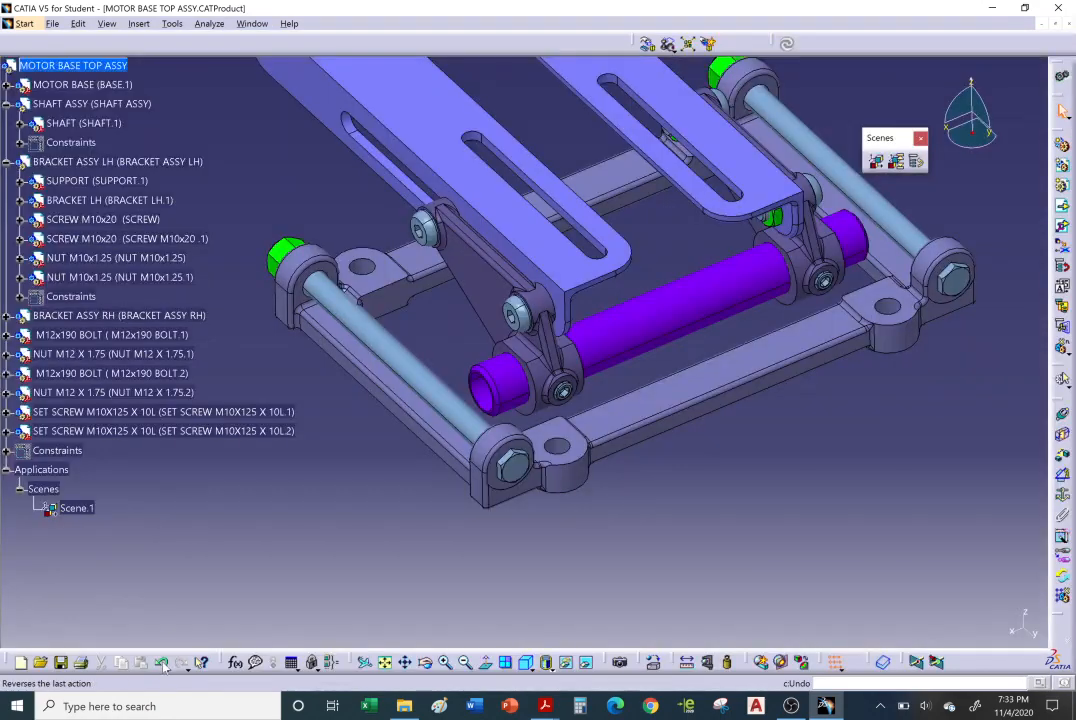
click(163, 664)
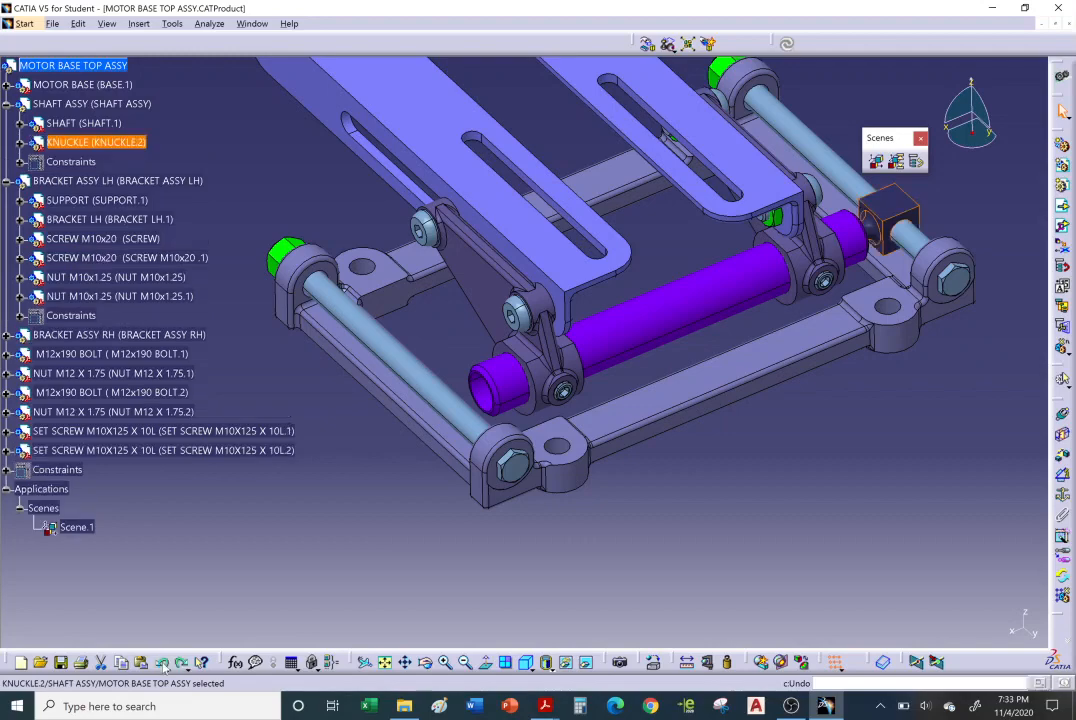
click(163, 664)
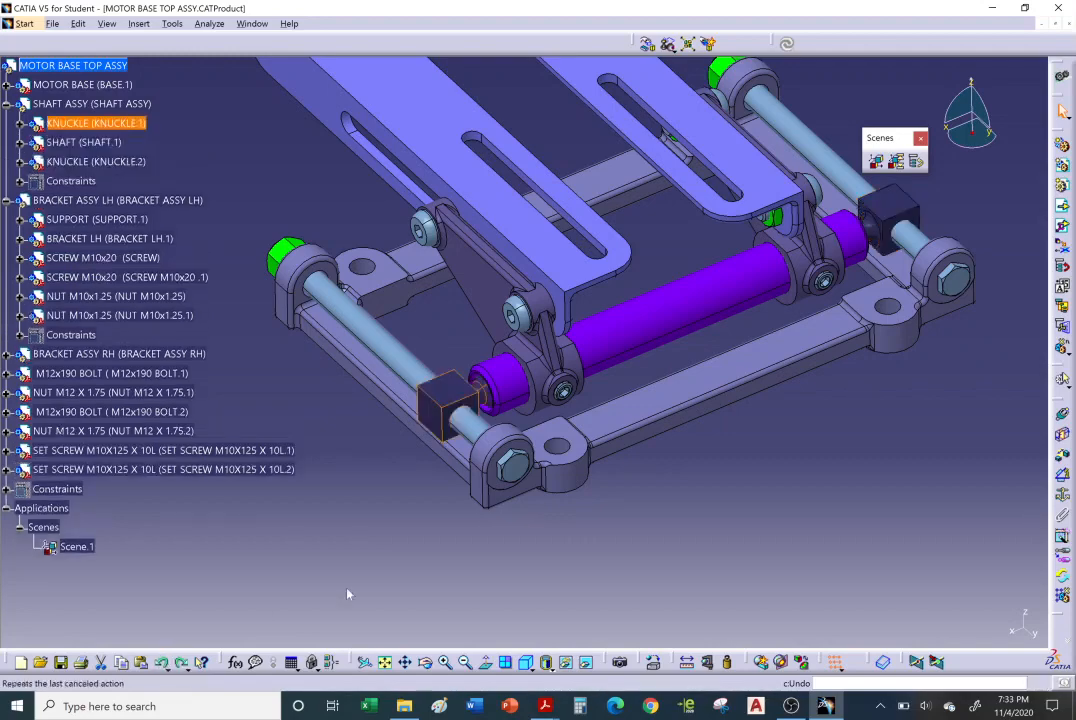
click(475, 526)
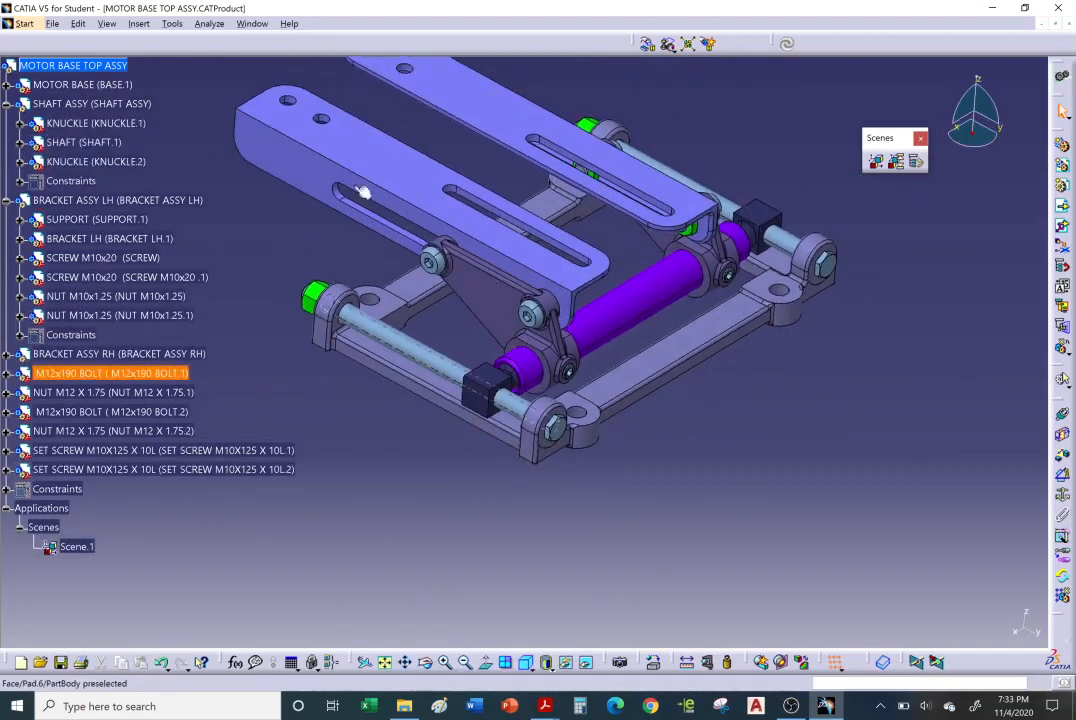
- Return to Drawing1 and update the whole drawing so its views include the restored knuckles
click(252, 23)
click(285, 144)
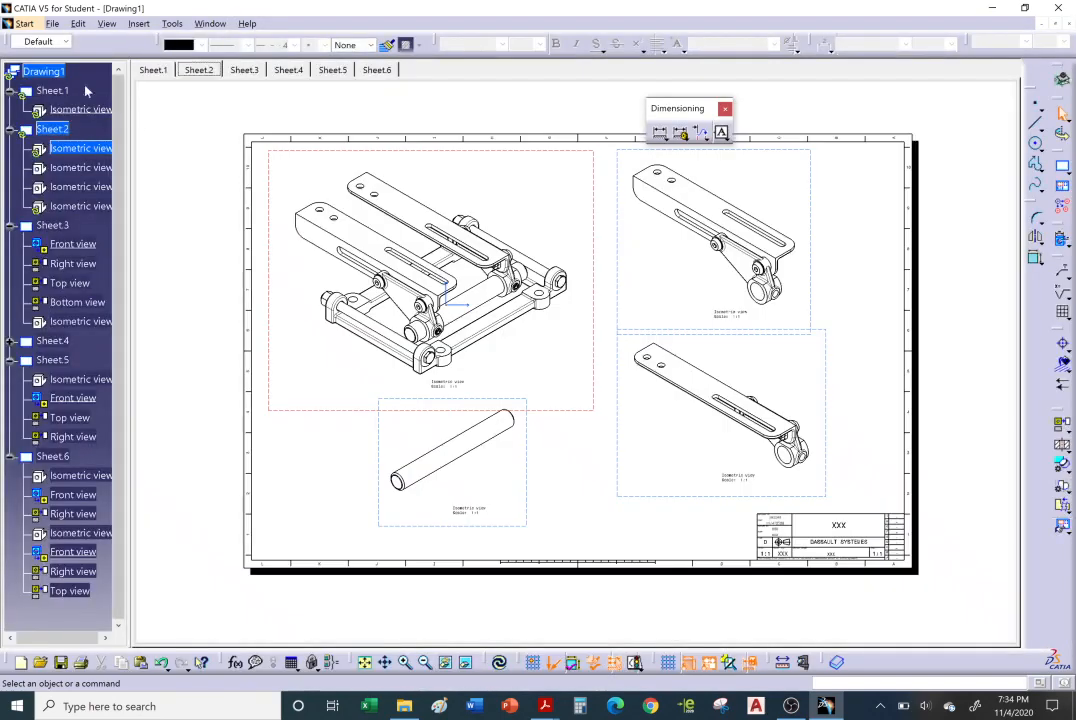
right_click(44, 71)
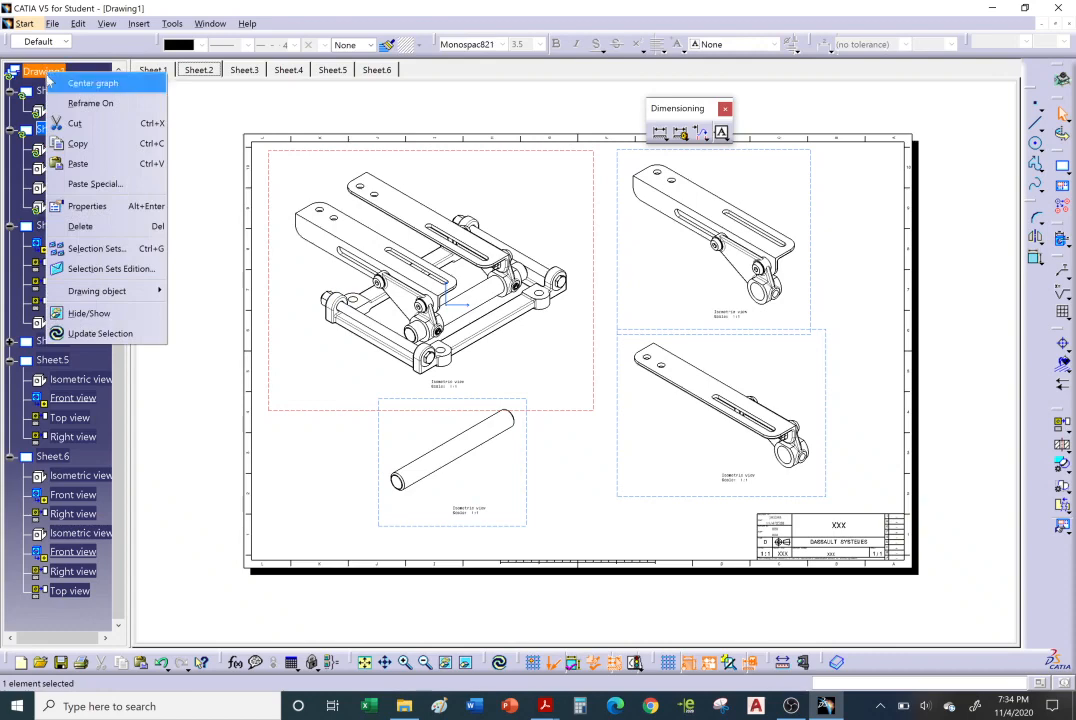
click(95, 333)
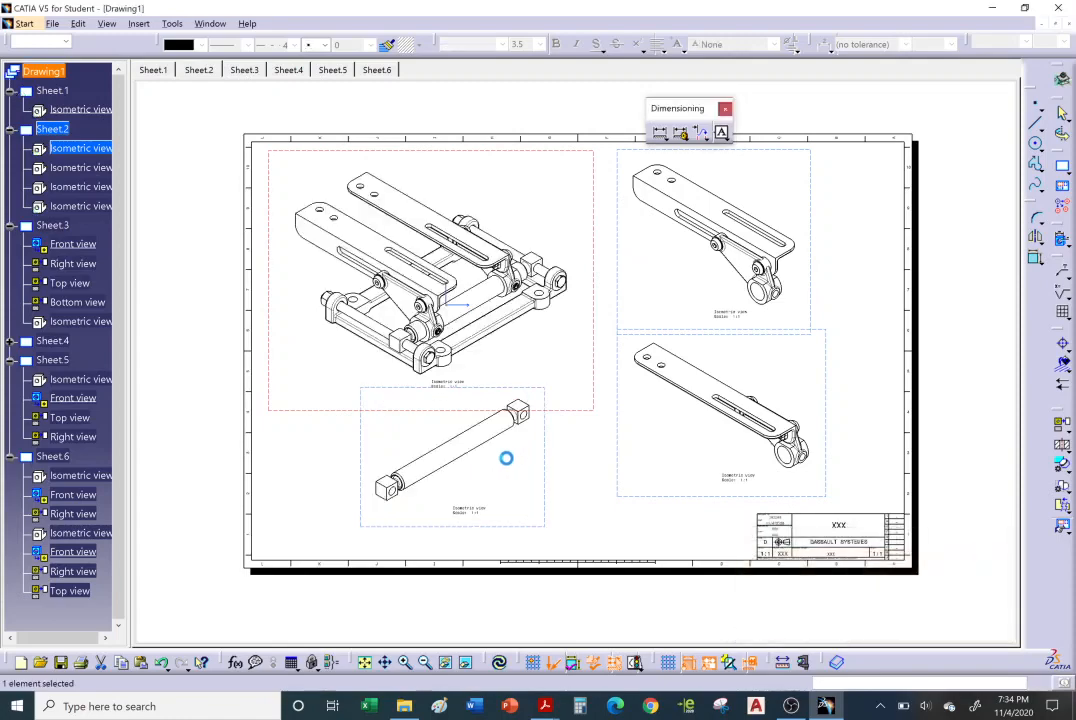
ctrl+middle_drag(560, 430, 535, 490)
middle_drag(456, 420, 556, 442)
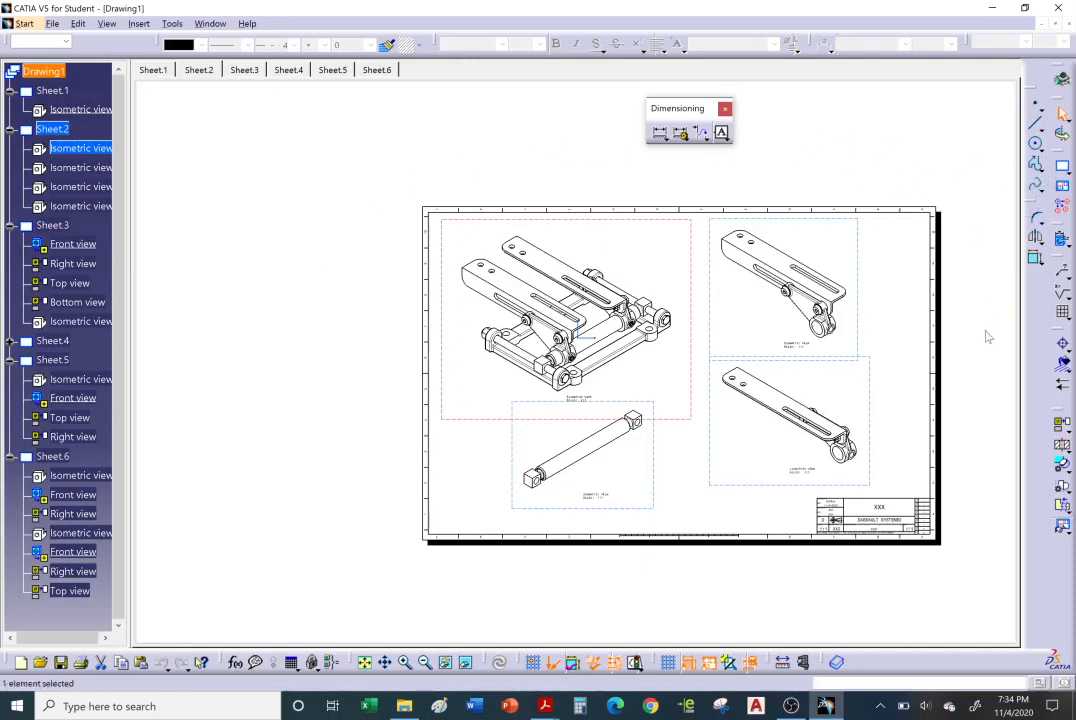
- Start an isometric view and, in the product, select BRACKET ASSY LH's SUPPORT.1, both M10x20 screws and both M10x1.25 nuts as its source
click(1064, 446)
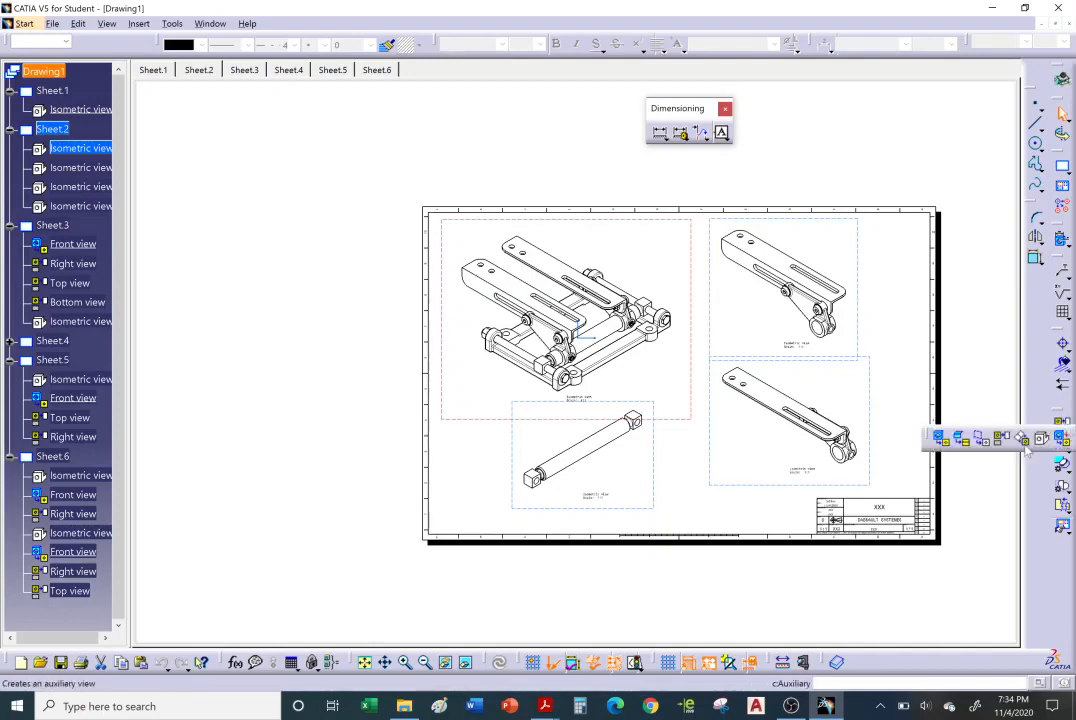
click(1044, 442)
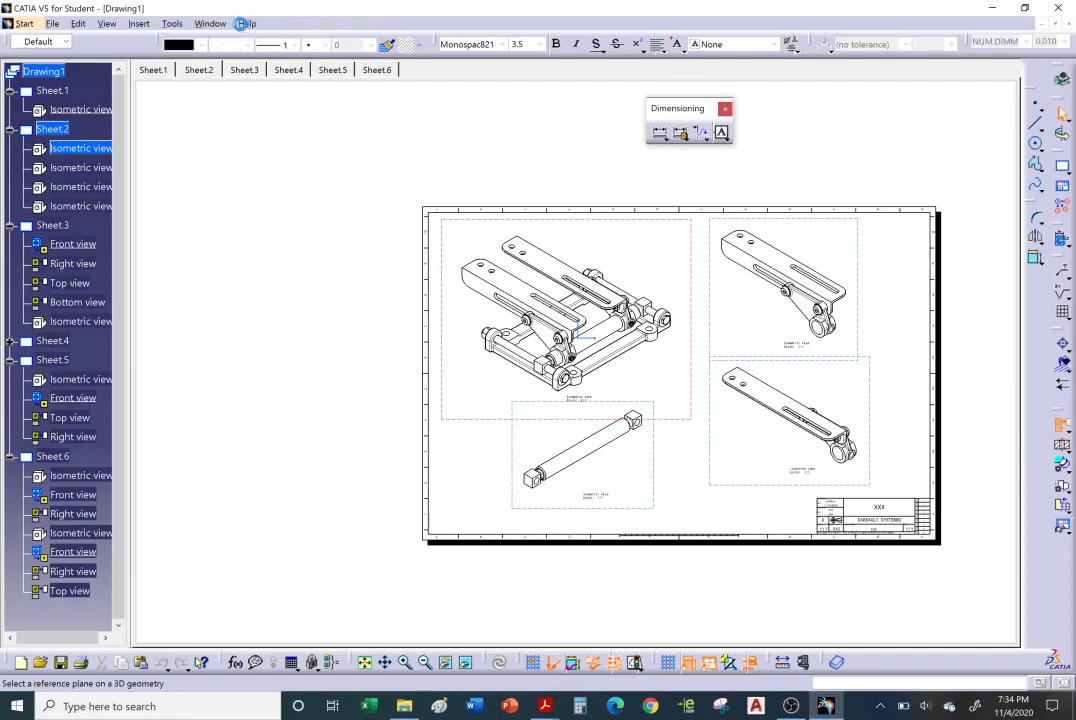
click(216, 24)
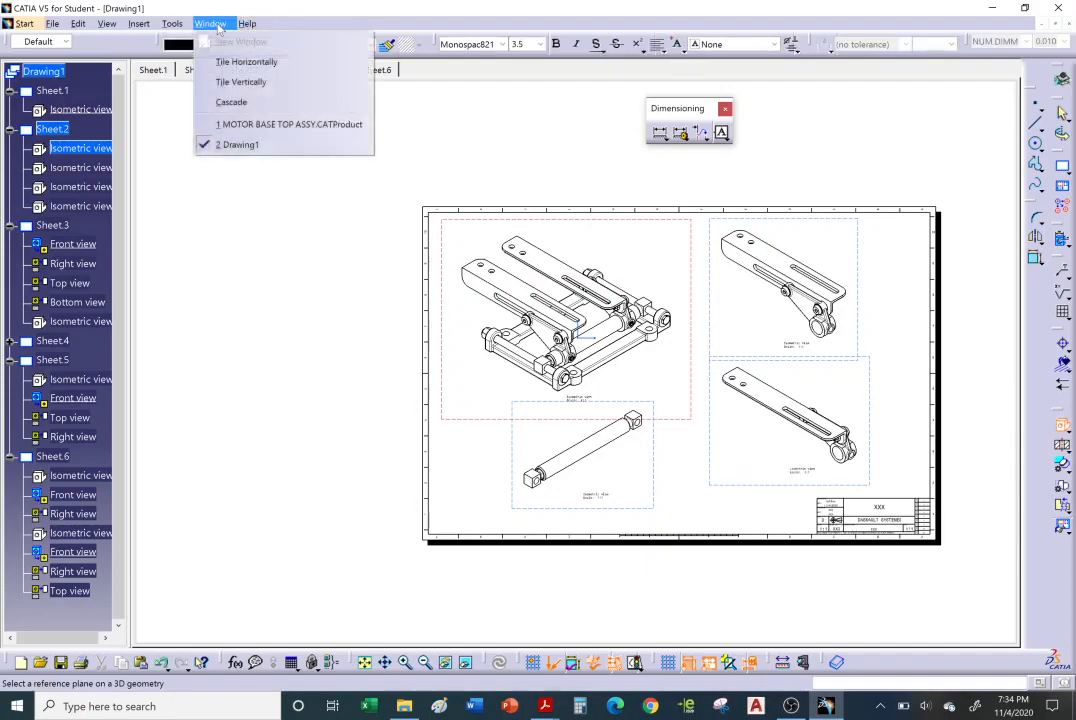
click(257, 124)
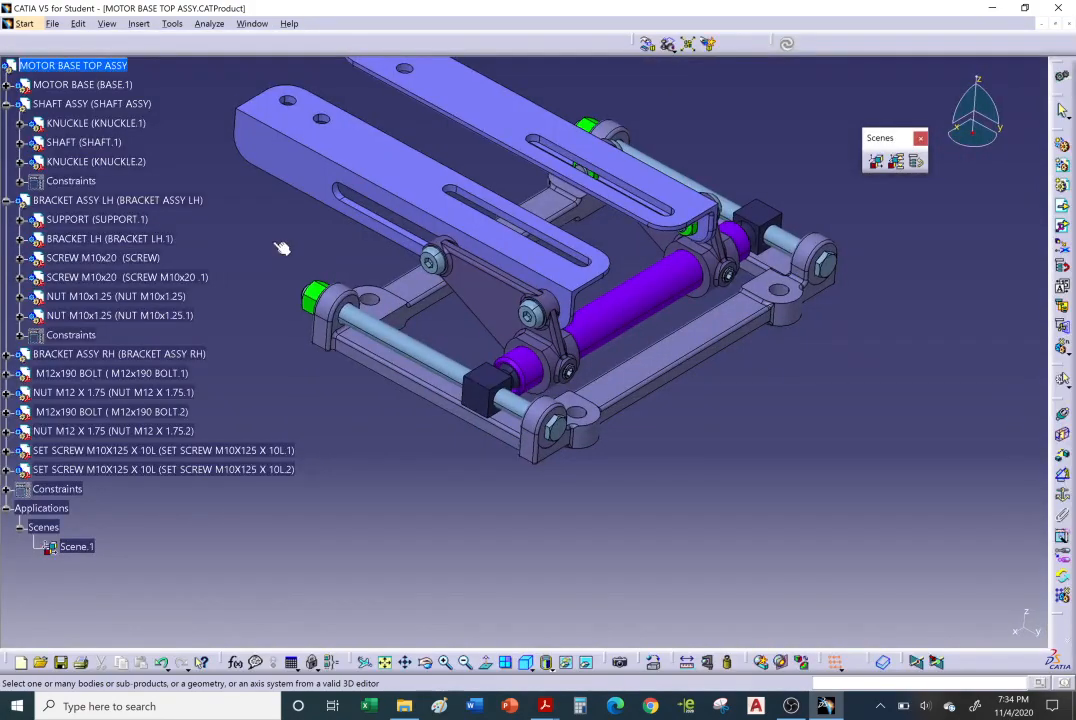
middle_drag(588, 402, 515, 356)
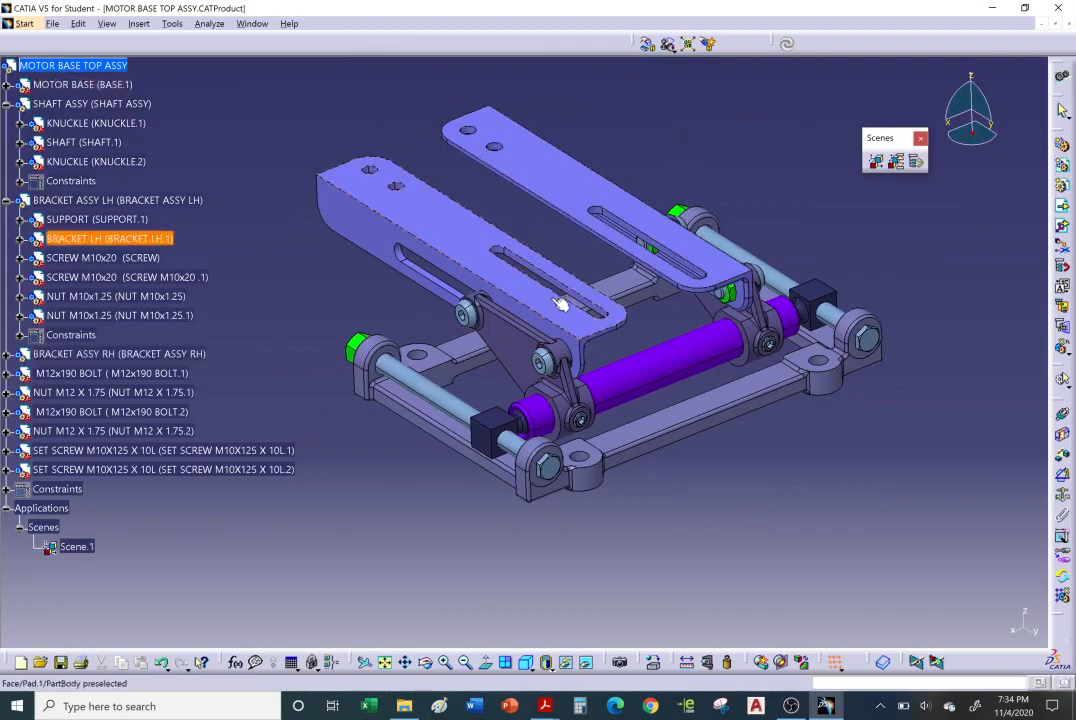
middle_drag(551, 307, 665, 330)
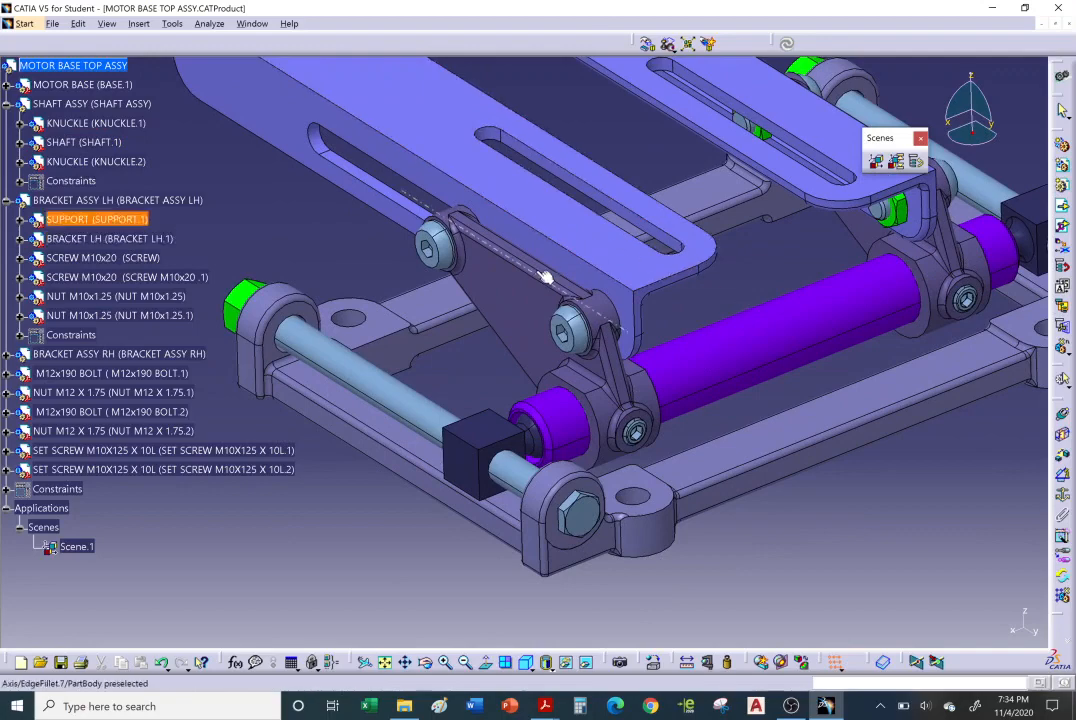
middle_drag(559, 282, 552, 292)
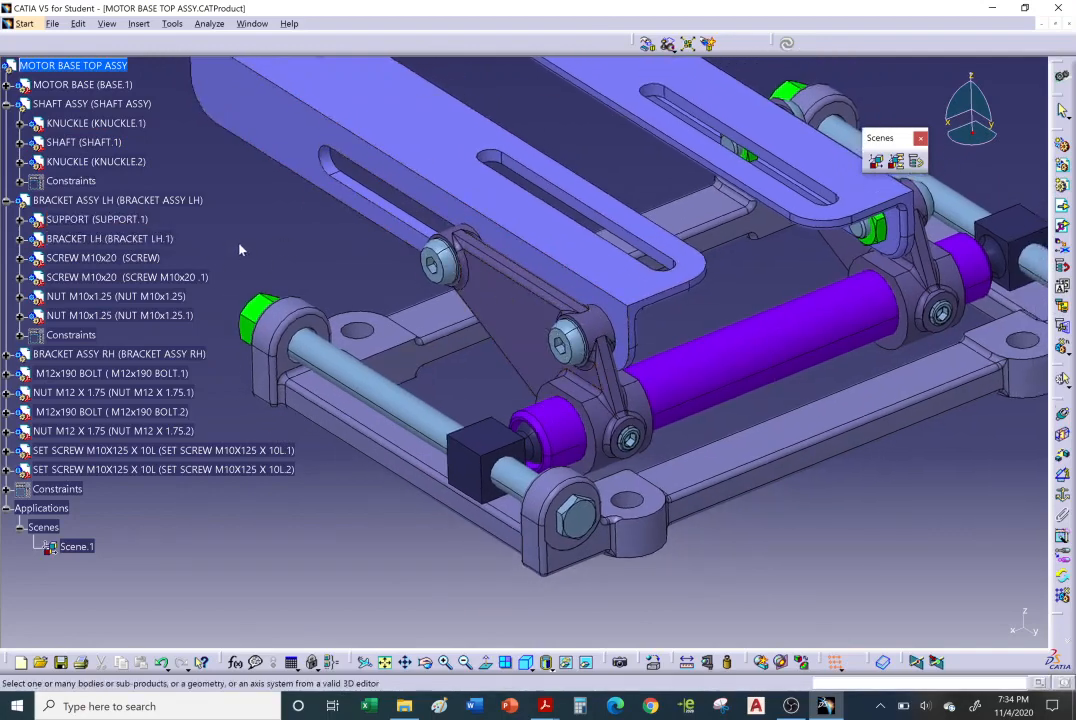
click(140, 220)
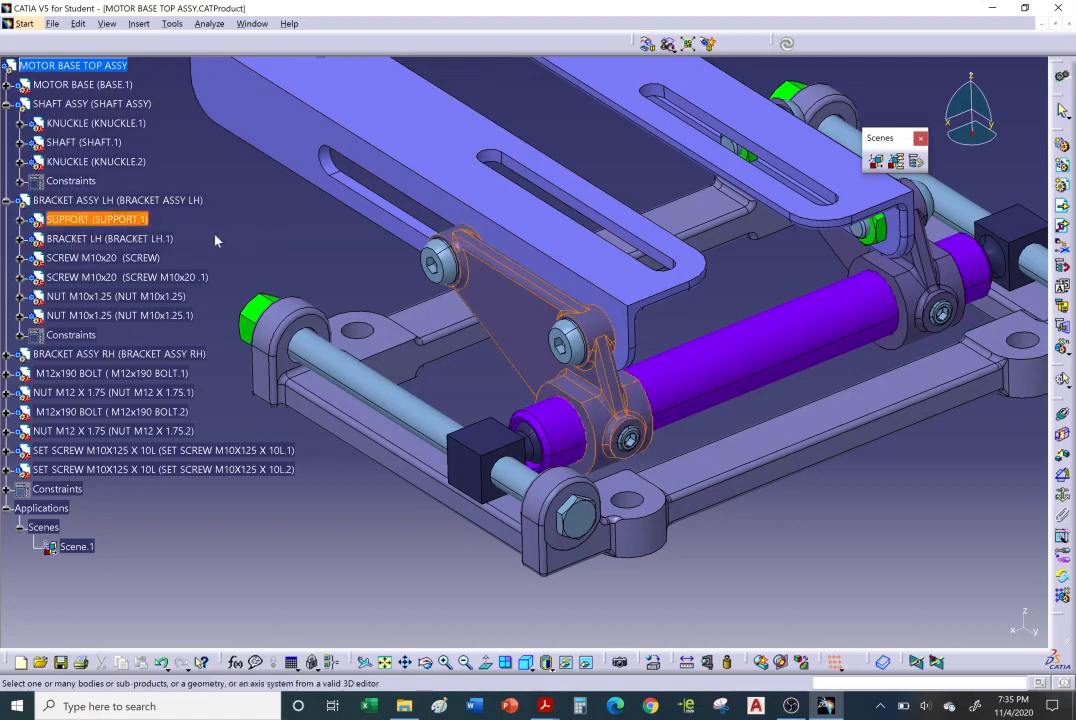
click(148, 258)
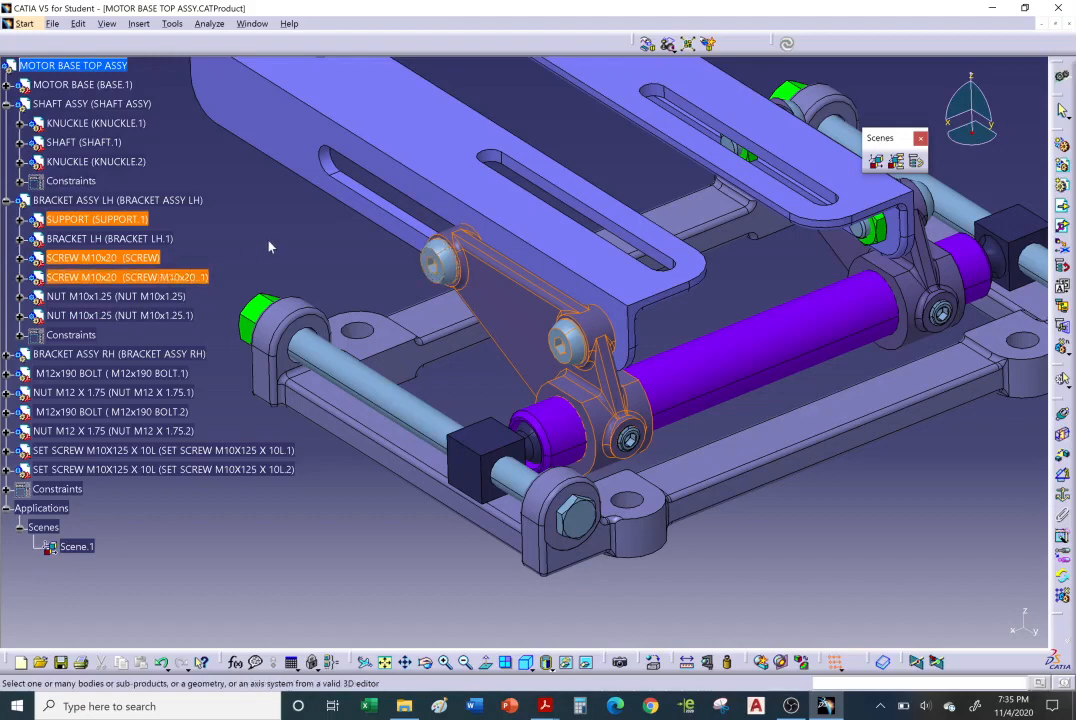
ctrl+click(175, 297)
ctrl+click(175, 318)
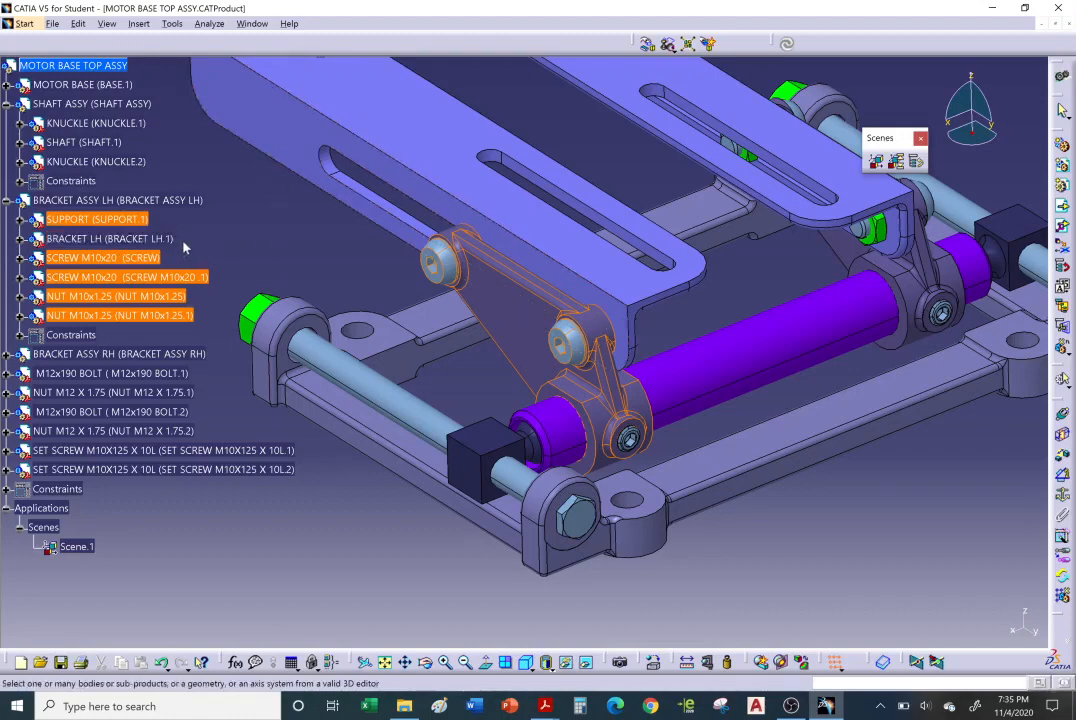
- Pick the support as orientation reference, generate the isometric view of the selected parts on Sheet.2, and move it beyond the sheet border
click(512, 338)
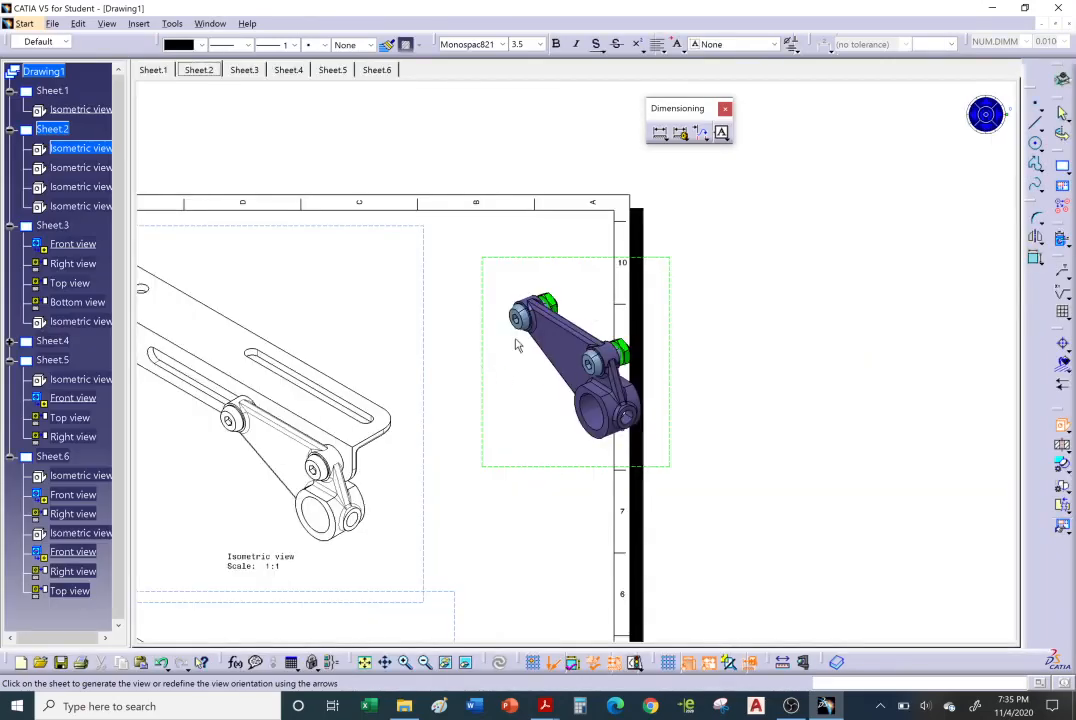
click(741, 381)
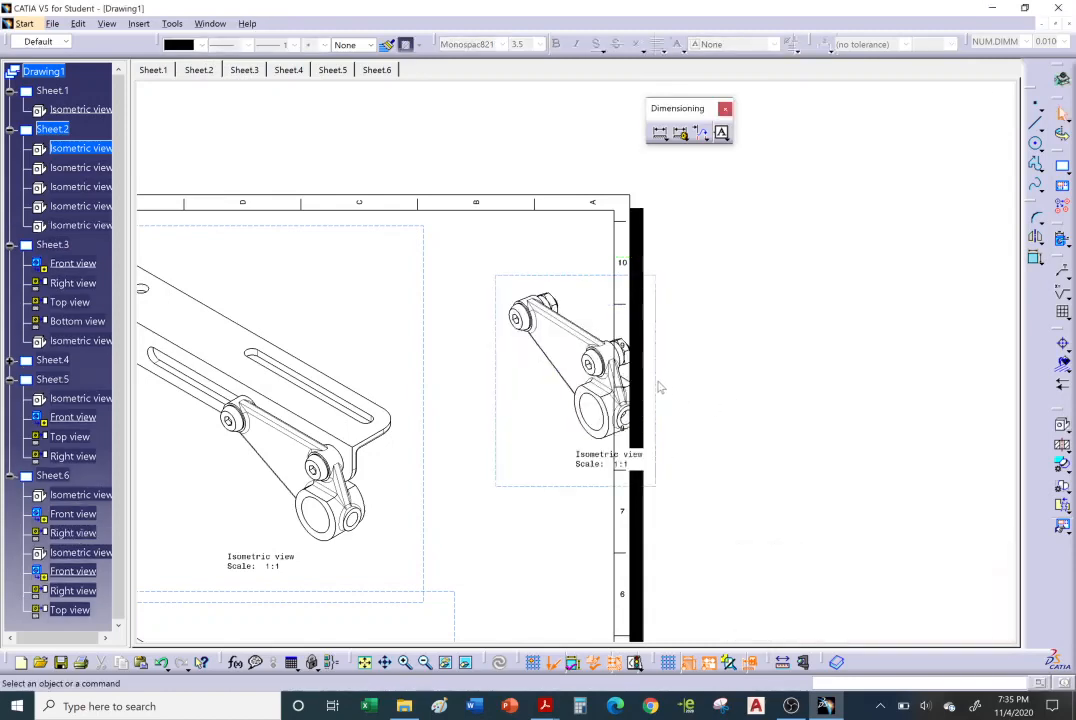
drag(660, 379, 836, 395)
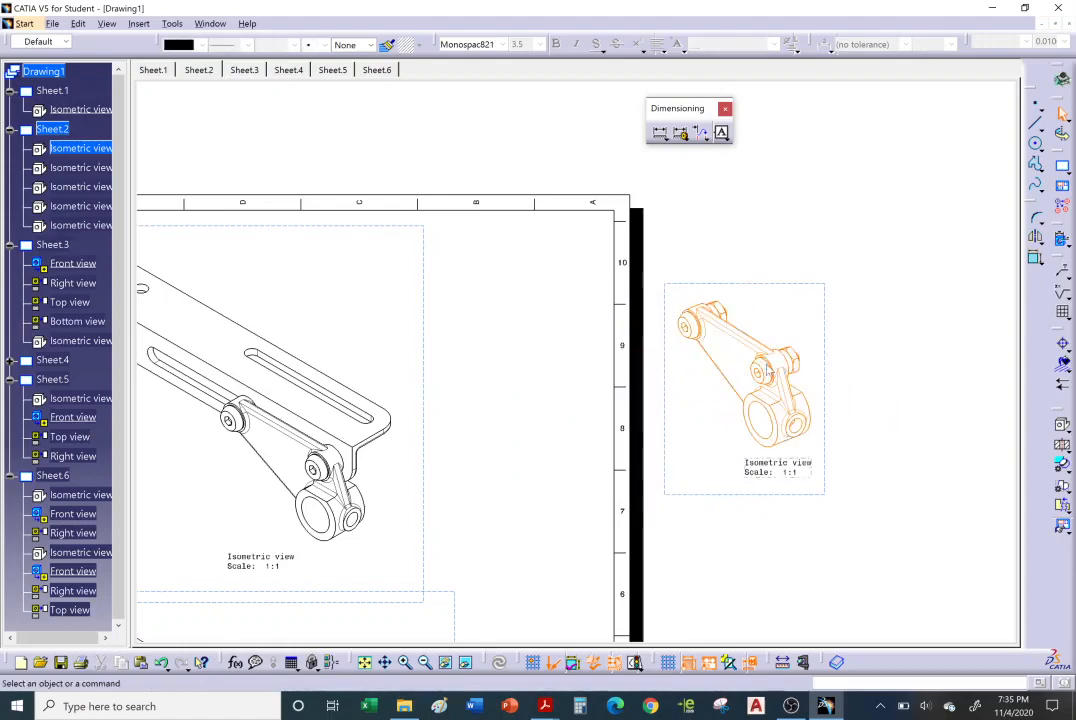
mouse_move(886, 412)
middle_down()
mouse_move(771, 380)
mouse_move(761, 375)
mouse_move(771, 365)
mouse_move(737, 342)
mouse_move(679, 341)
middle_up()
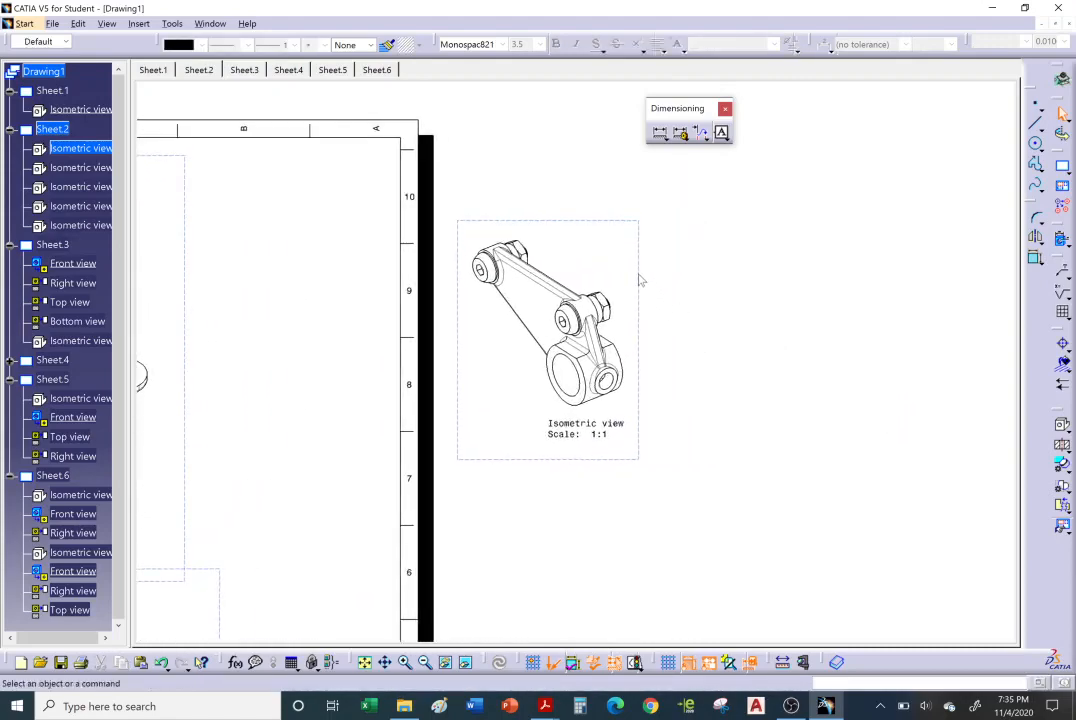
- Open the link modification of the isometric view beyond Sheet.2's border, turn on the preview, and check its linked support, screws and nuts
click(637, 272)
right_click(637, 272)
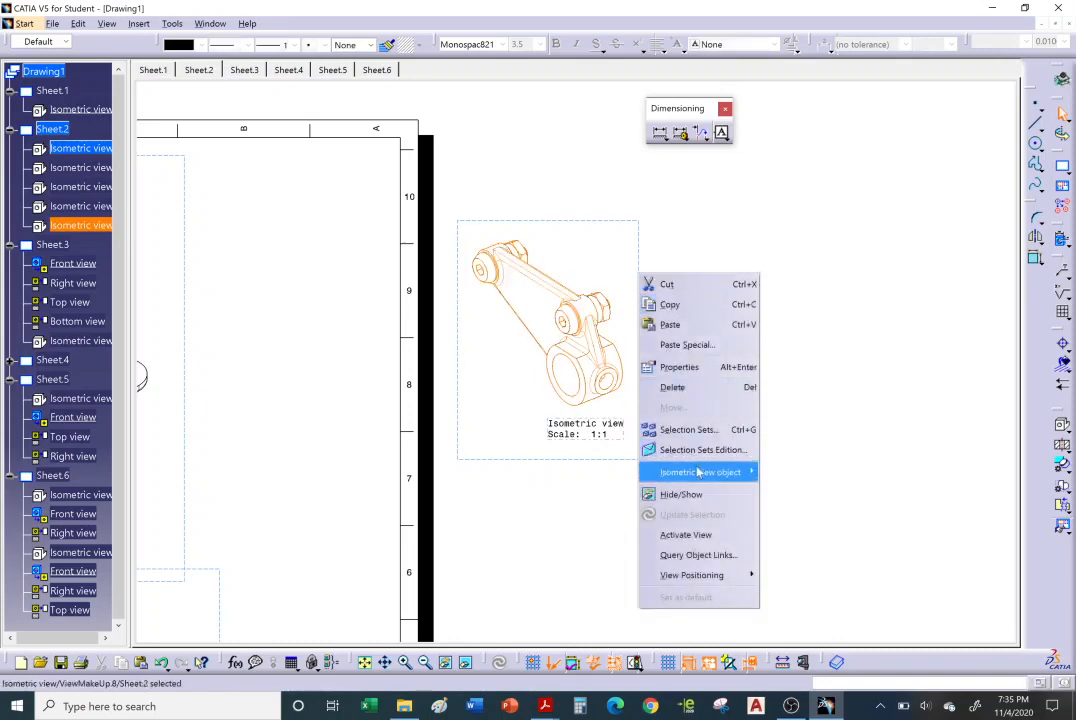
mouse_move(700, 477)
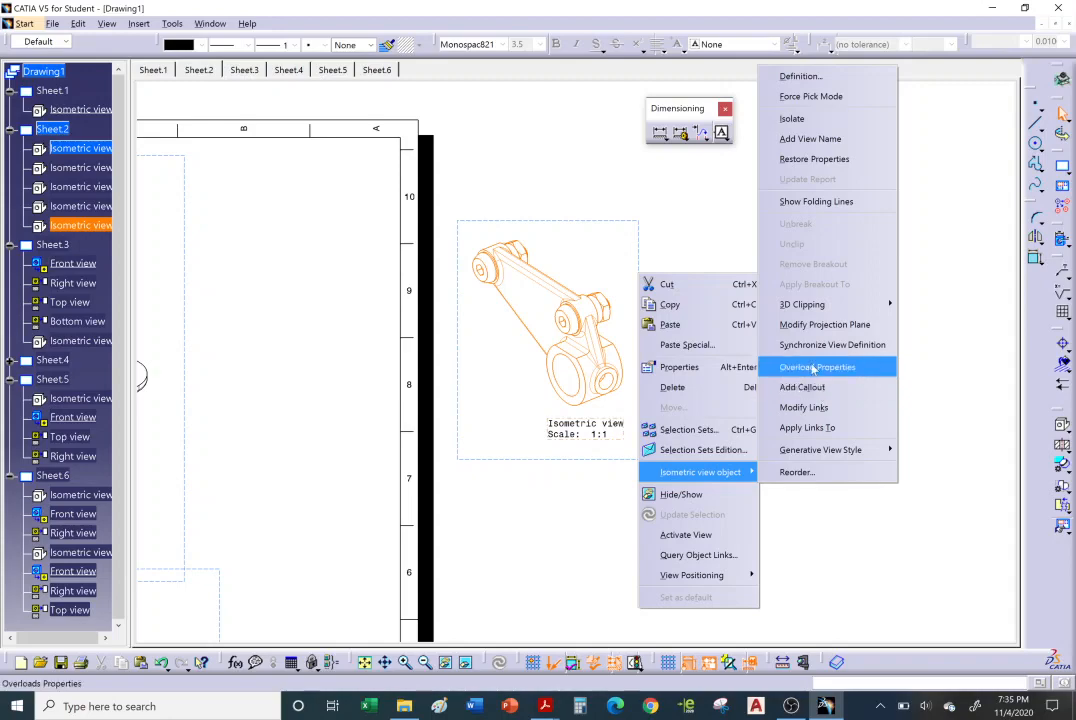
click(822, 407)
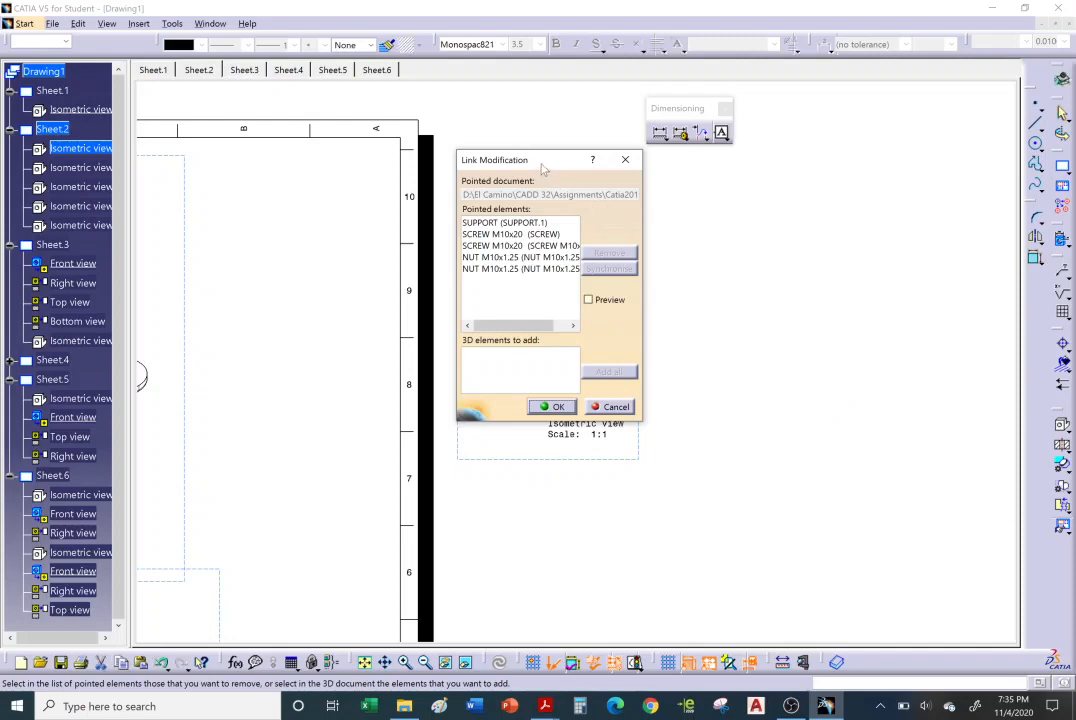
drag(543, 170, 838, 225)
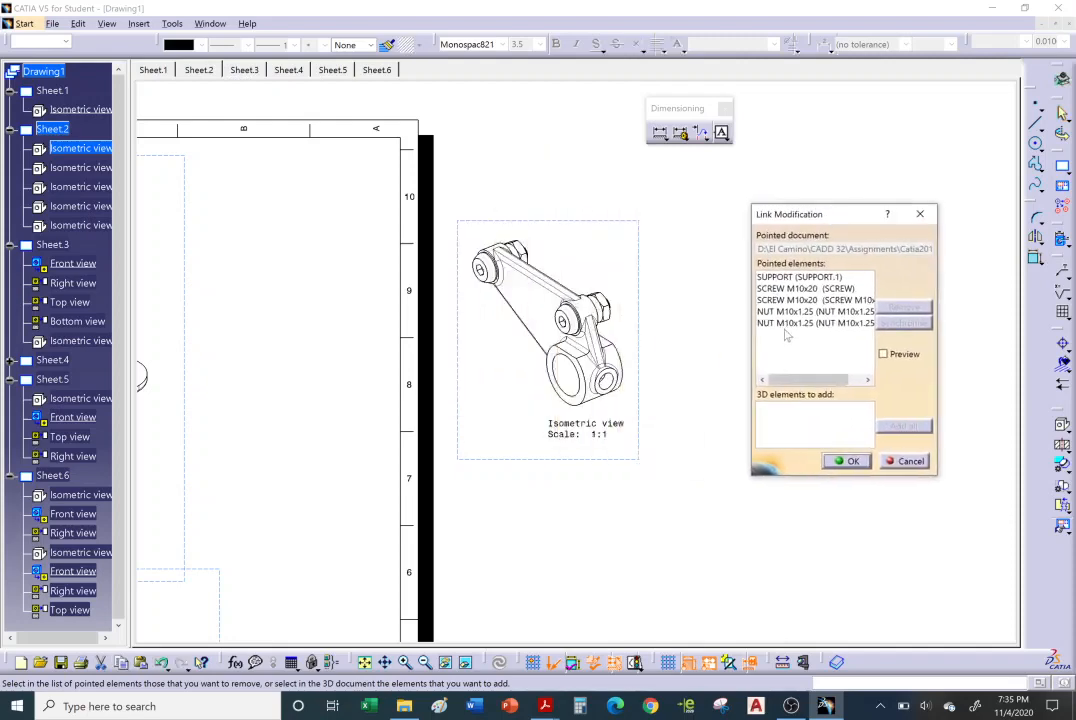
click(791, 280)
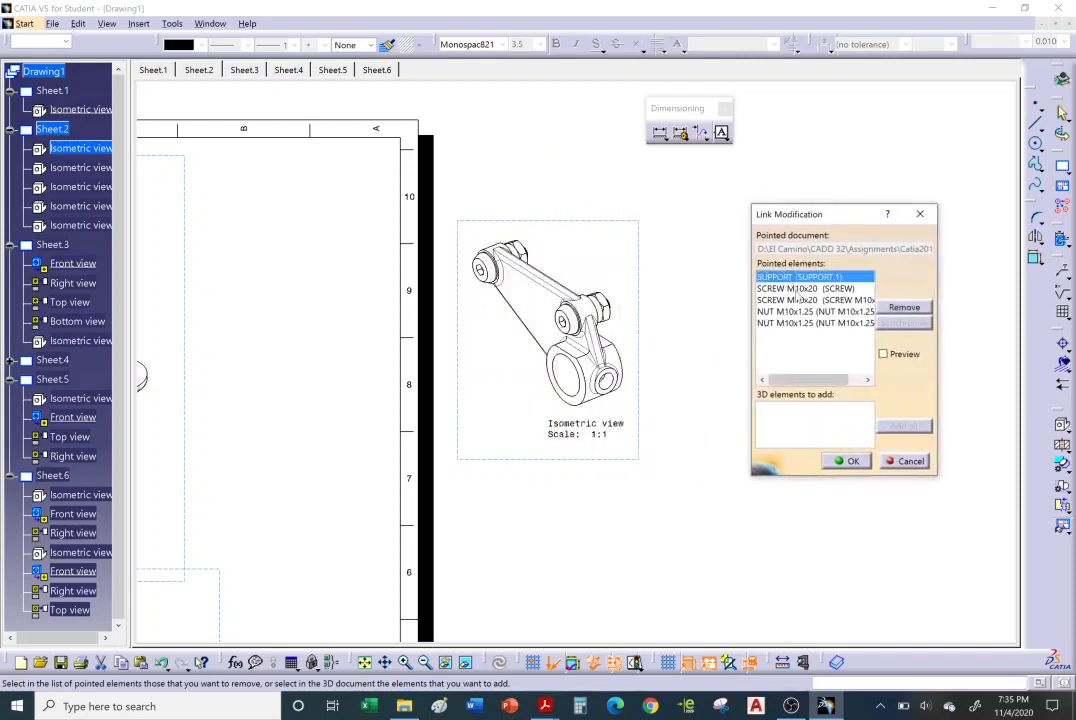
click(886, 354)
click(815, 289)
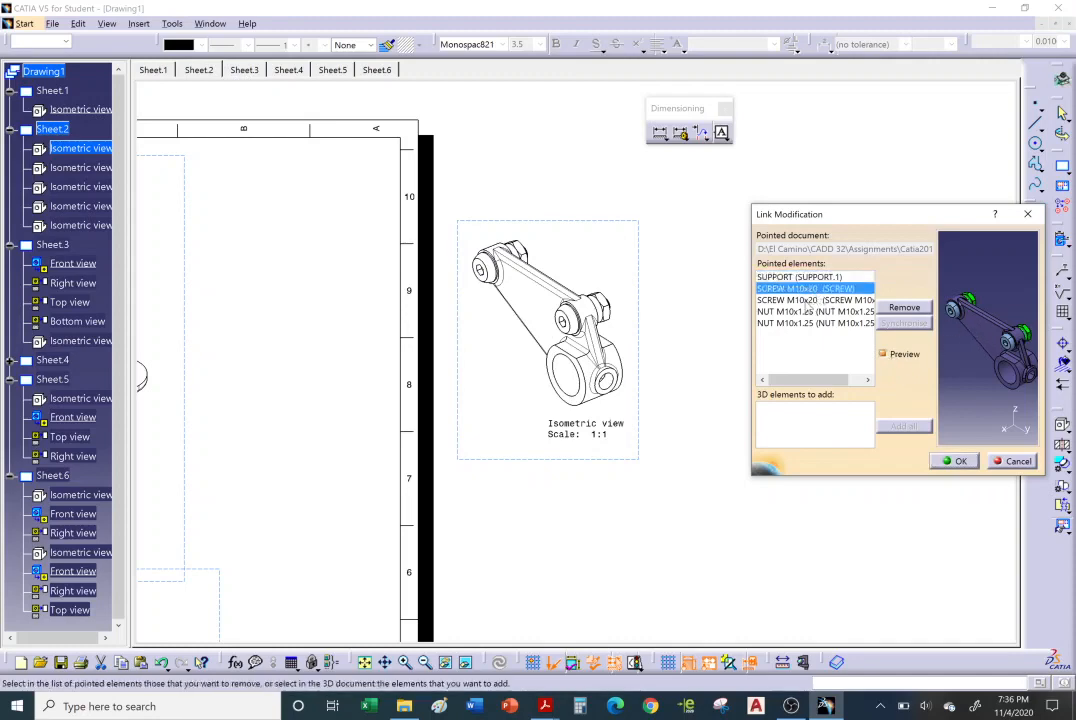
click(804, 301)
click(806, 312)
click(804, 322)
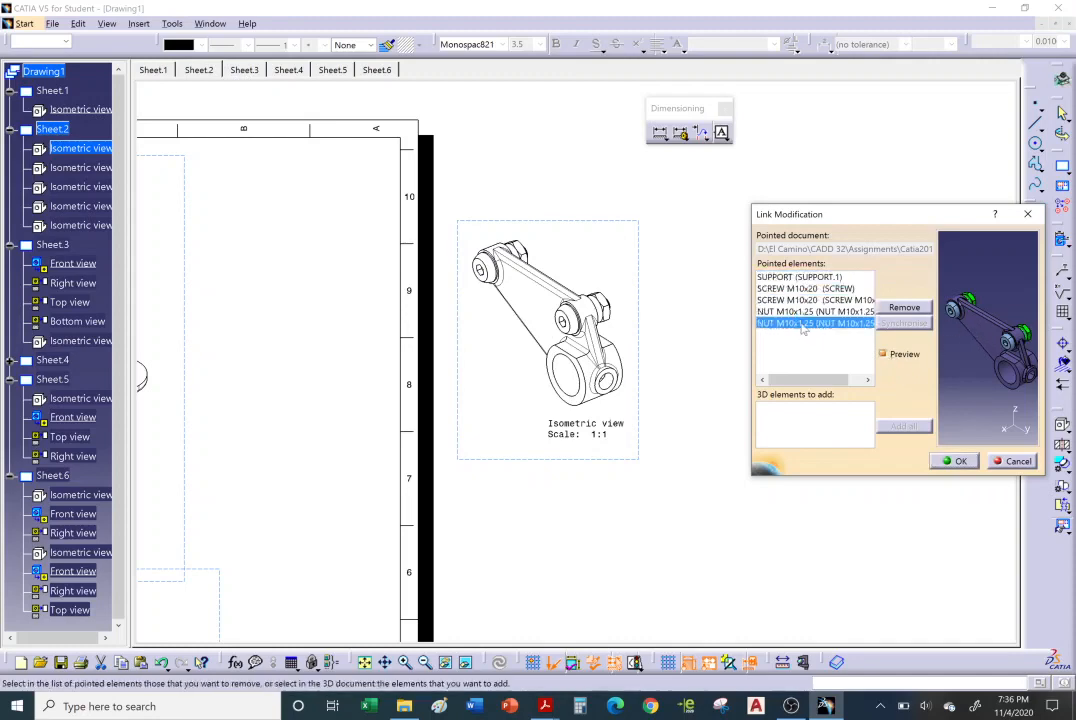
drag(800, 309, 797, 302)
click(798, 300)
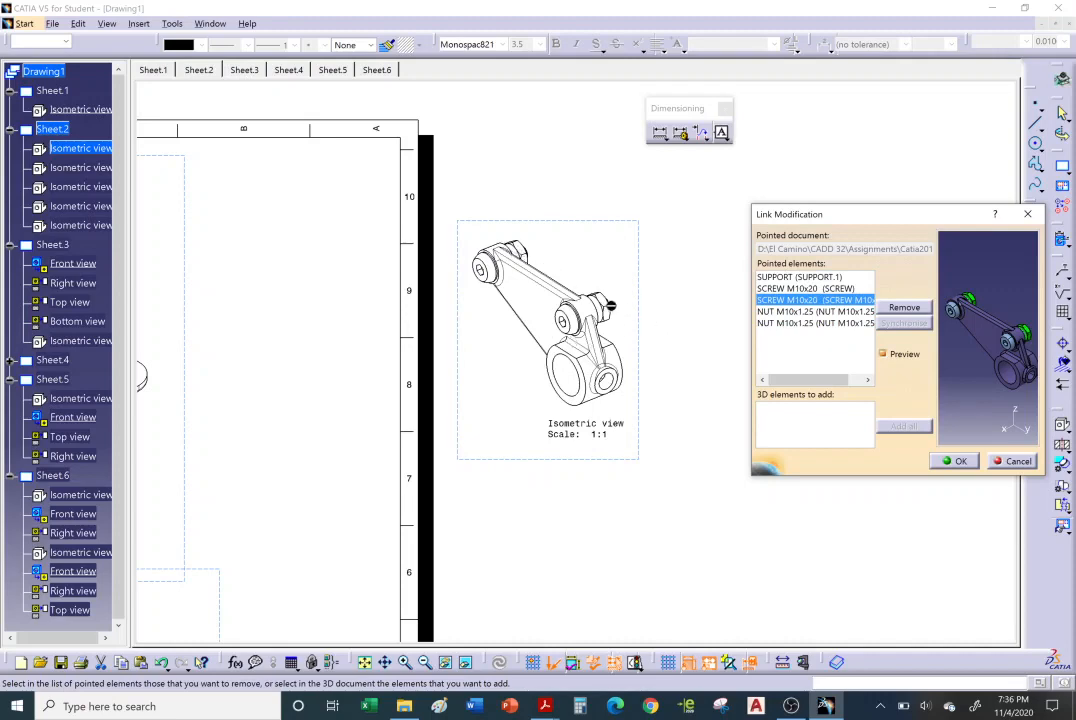
- Remove both M10x1.25 nuts from the view's pointed elements and update the view
click(787, 312)
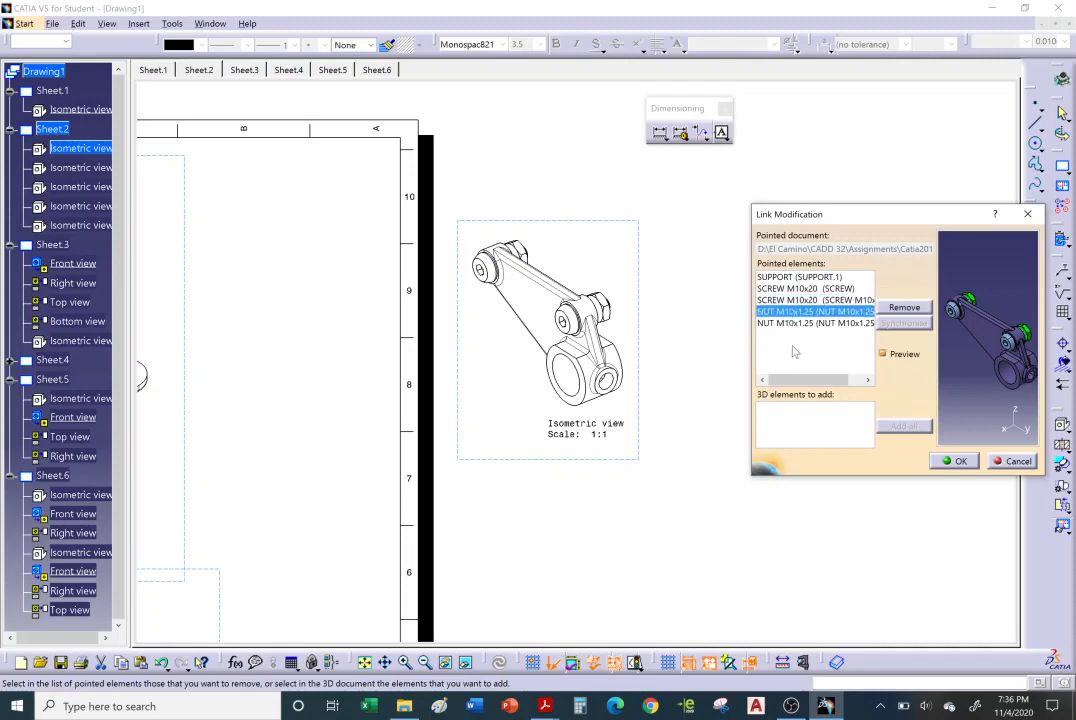
click(904, 307)
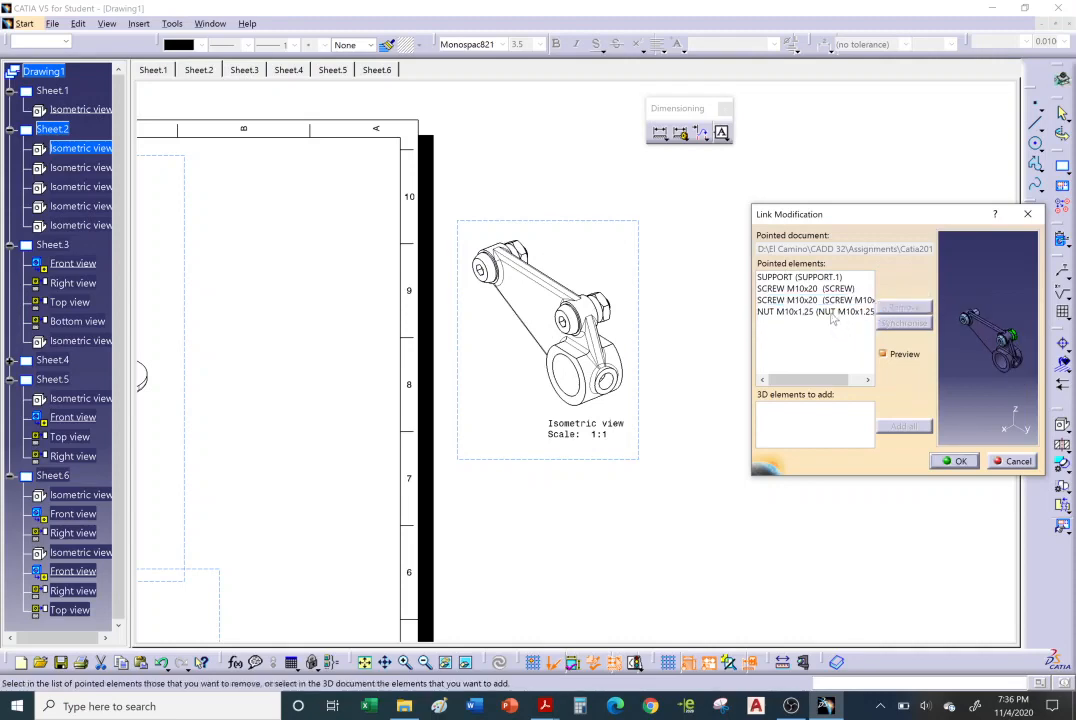
click(840, 312)
click(904, 307)
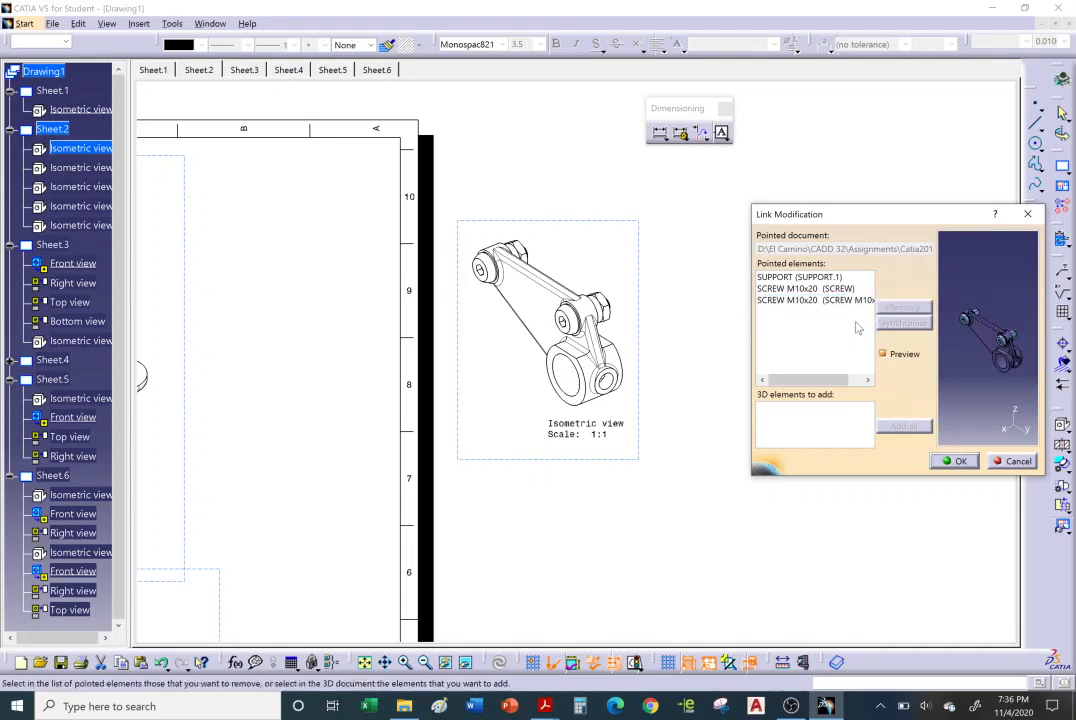
click(952, 462)
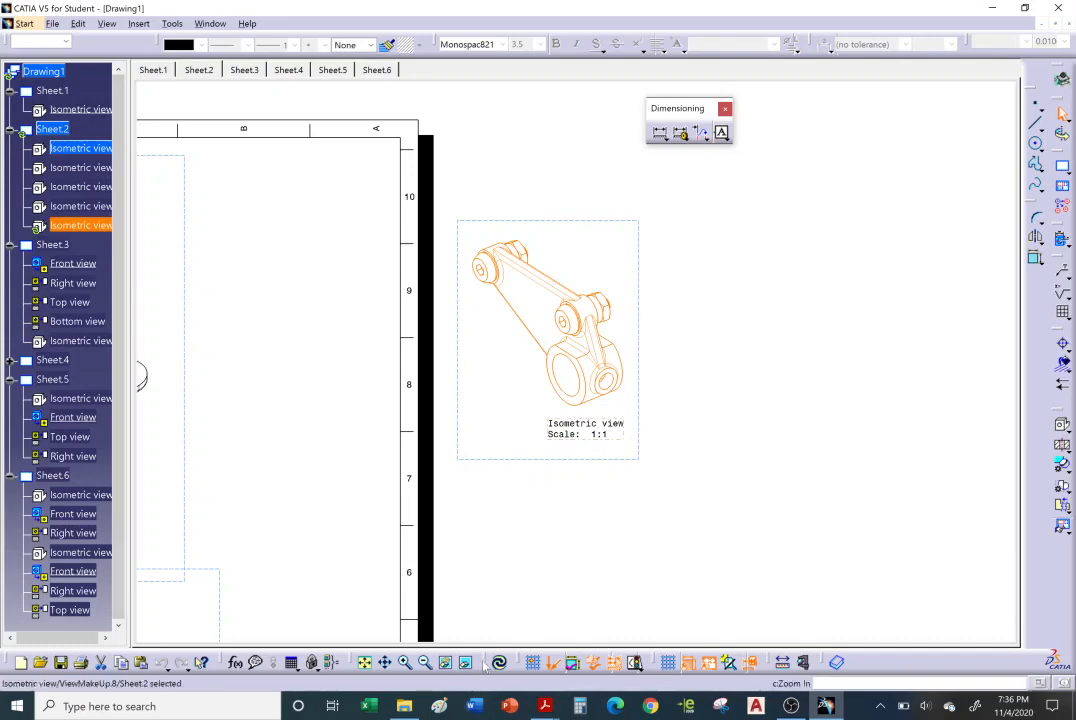
drag(484, 662, 697, 403)
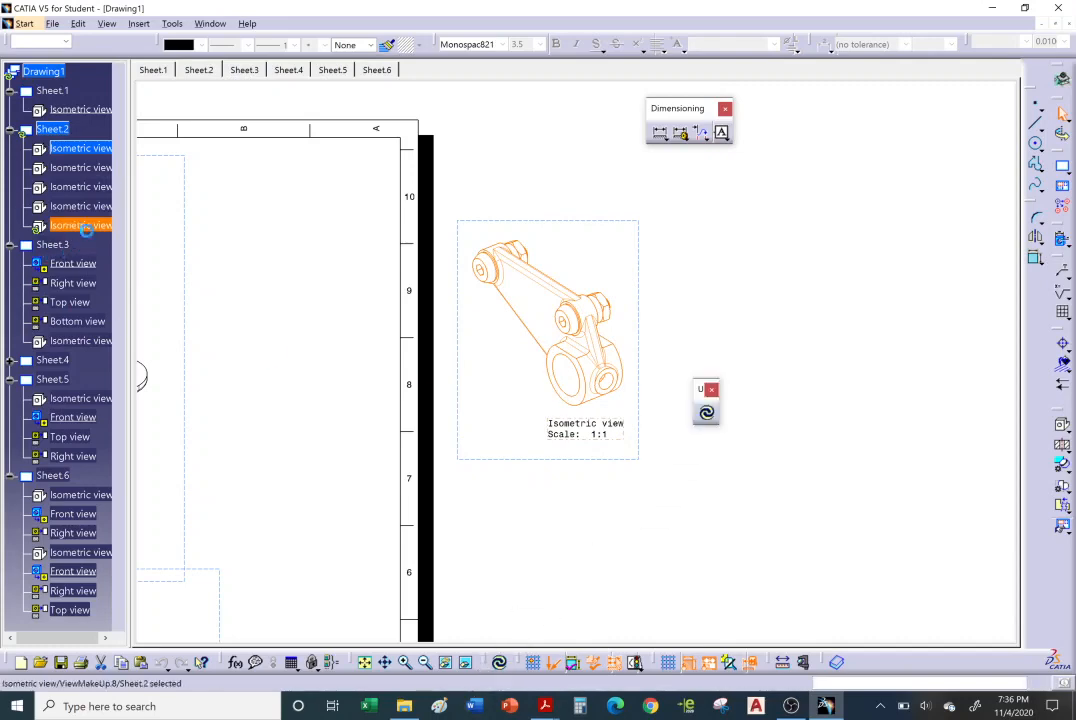
click(706, 413)
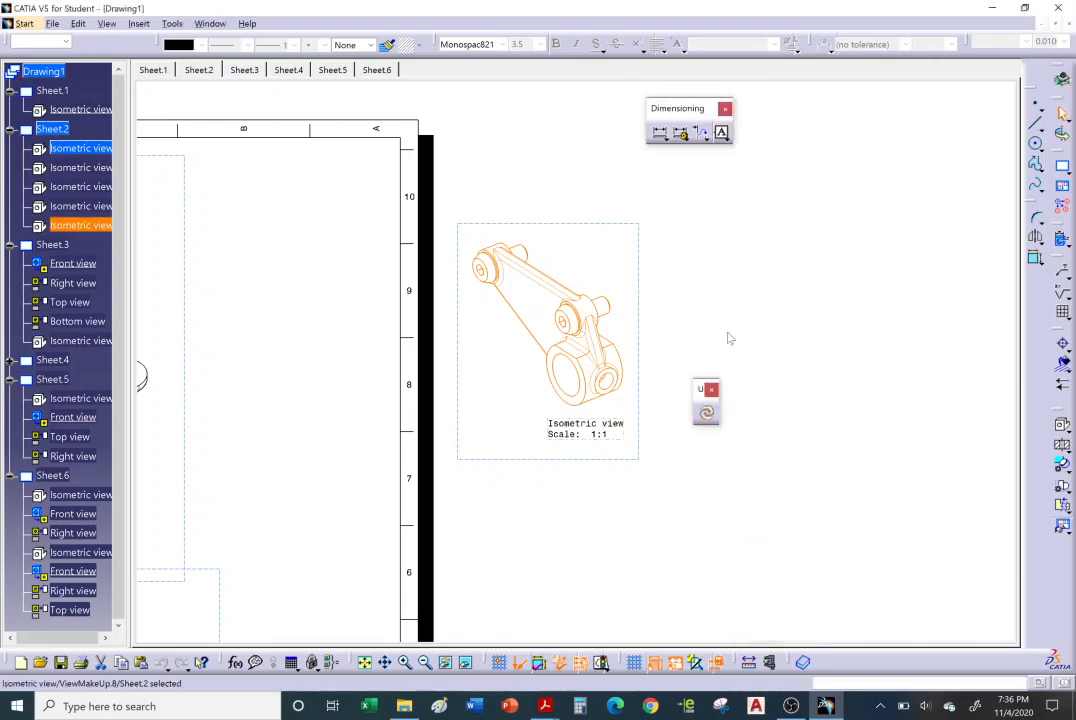
- Switch to the MOTOR BASE TOP ASSY product and delete both M10x20 screws from BRACKET ASSY LH
click(210, 23)
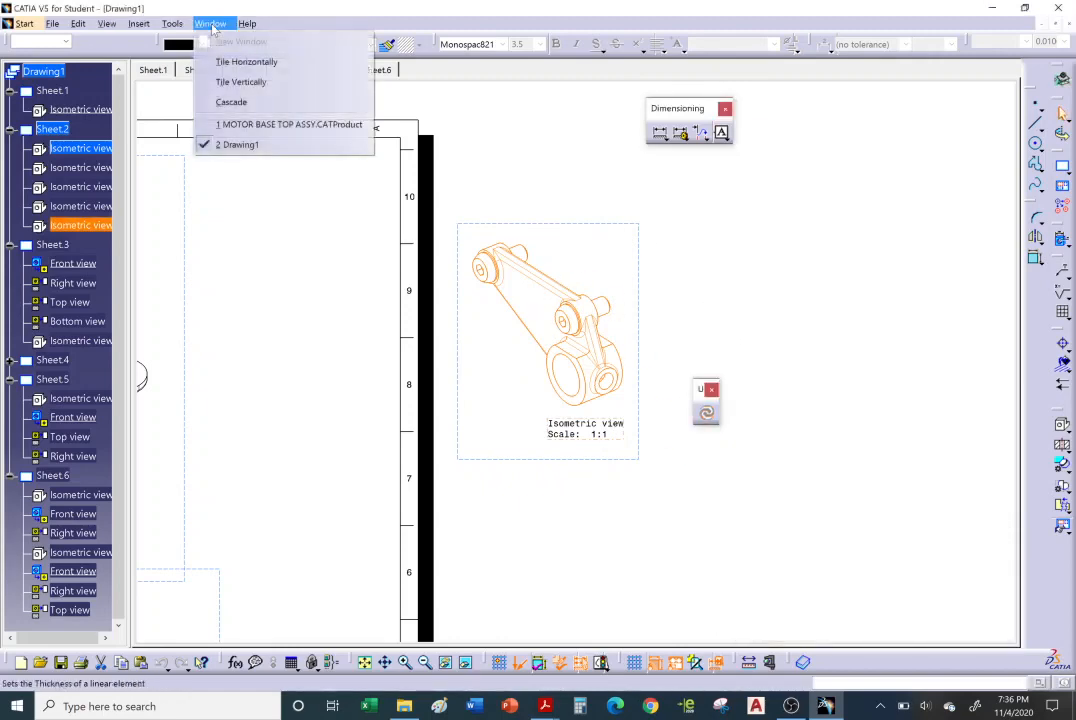
click(257, 124)
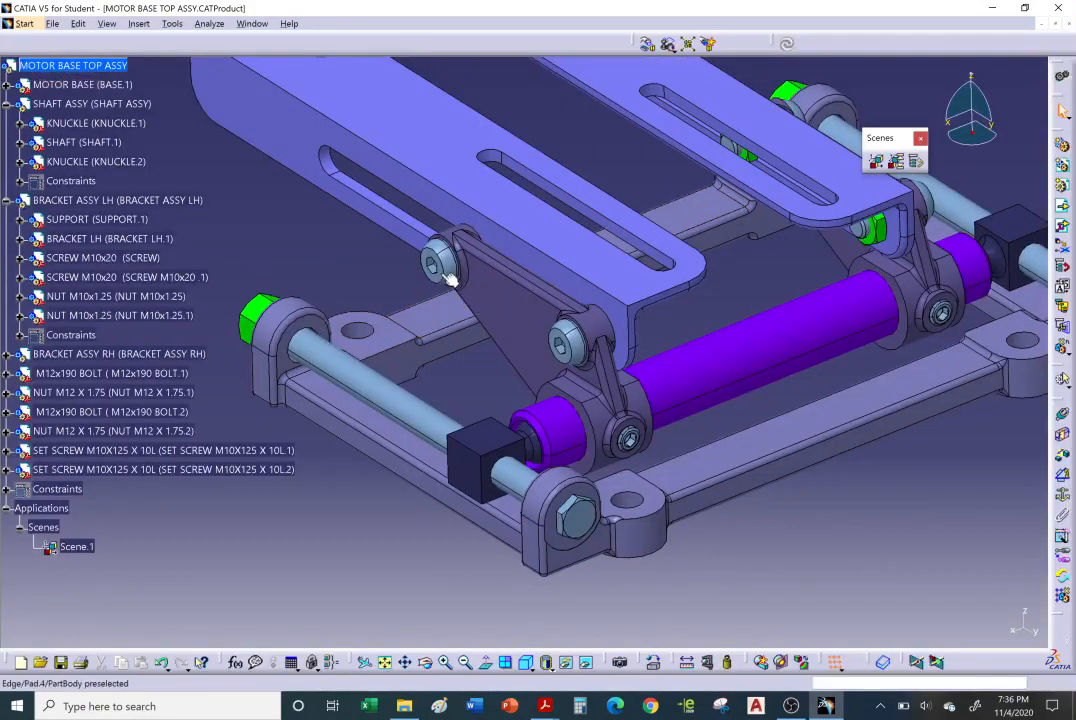
click(200, 278)
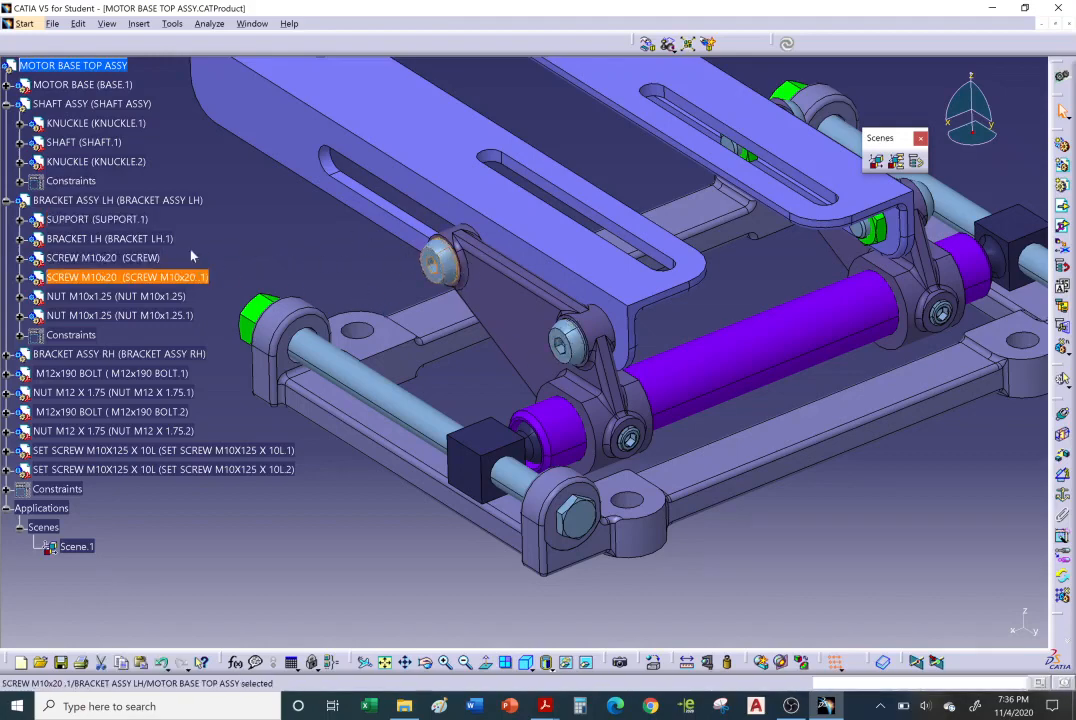
ctrl+click(130, 257)
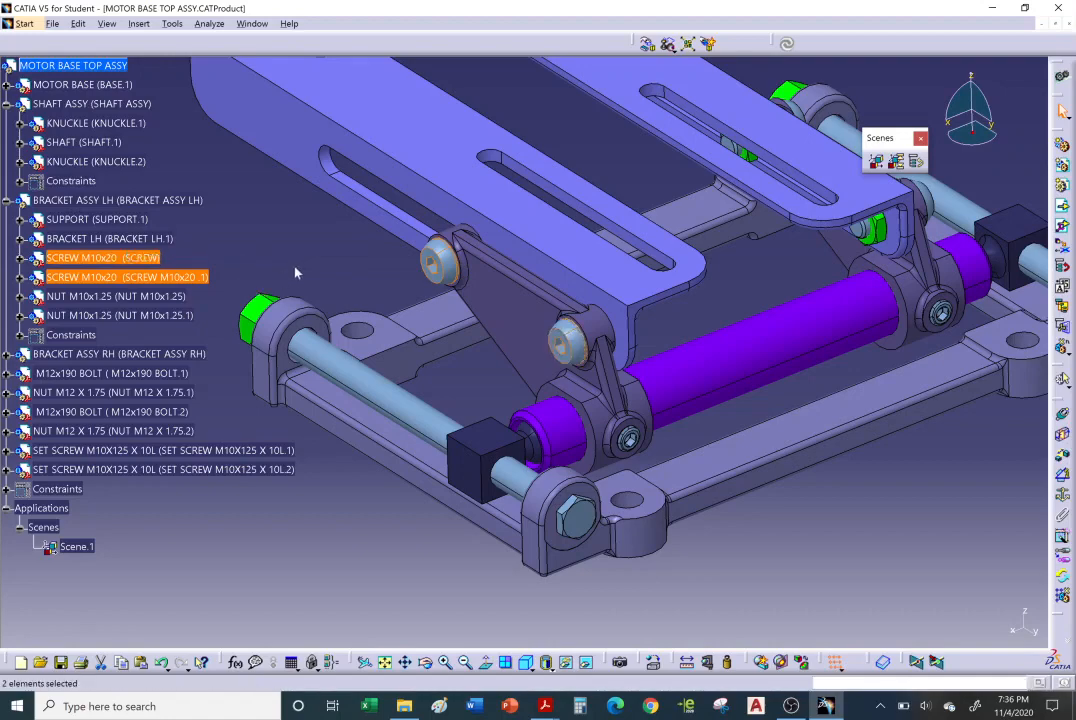
right_click(129, 264)
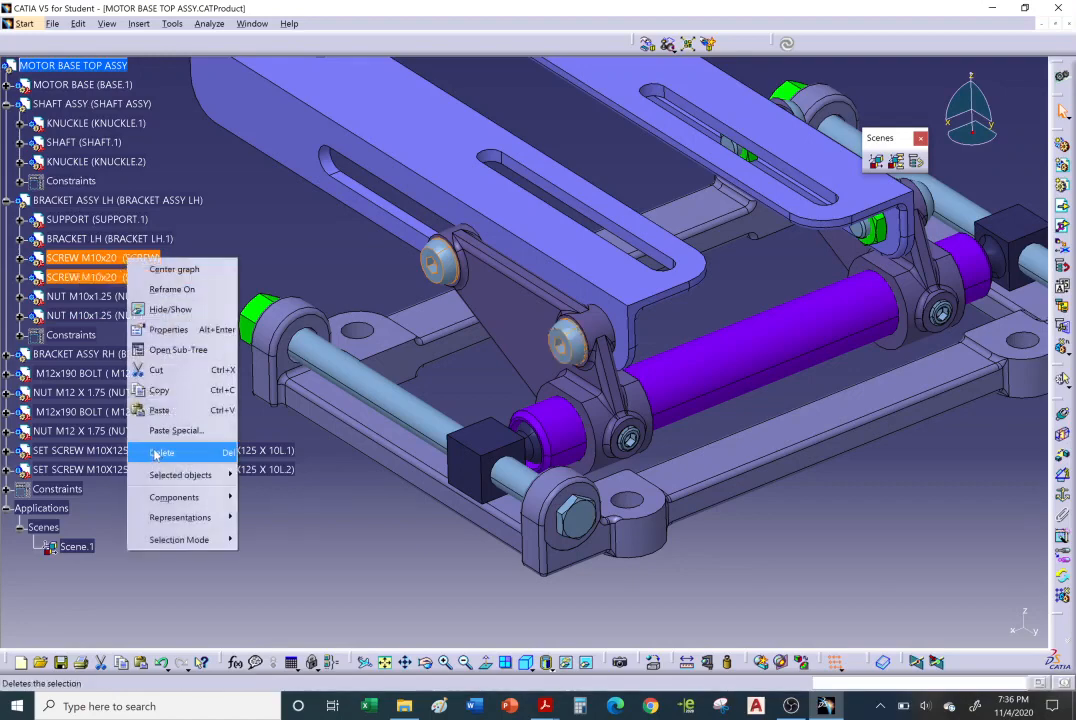
click(158, 453)
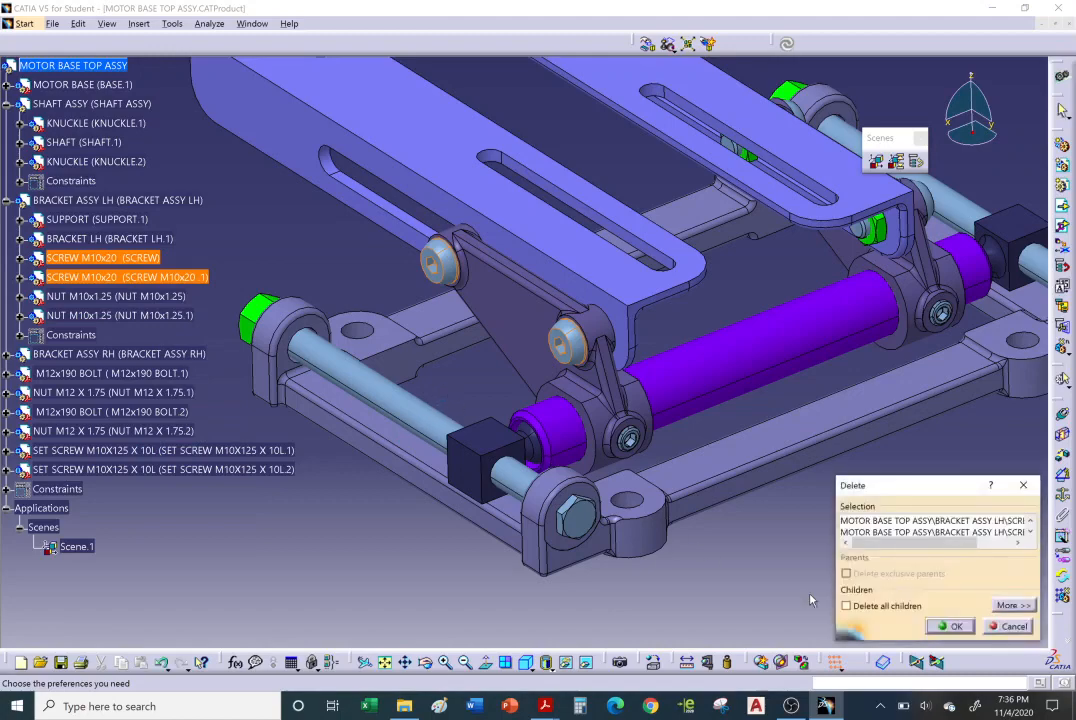
click(941, 627)
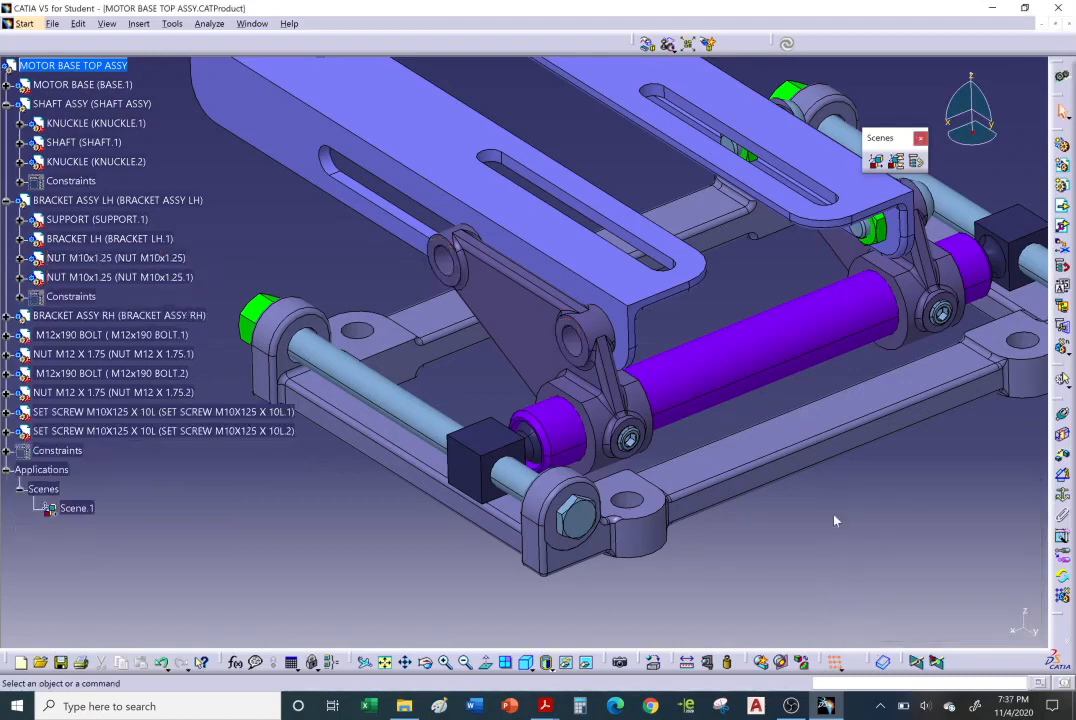
- Return to Drawing1 and update the whole drawing after the screw deletion
click(253, 24)
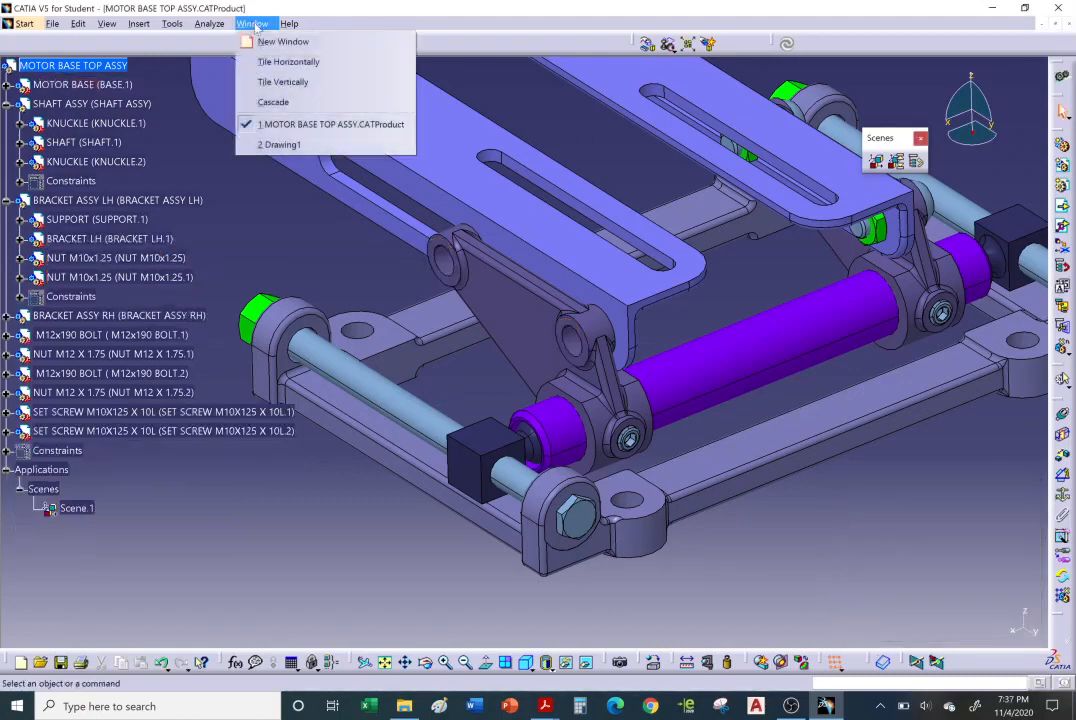
click(308, 146)
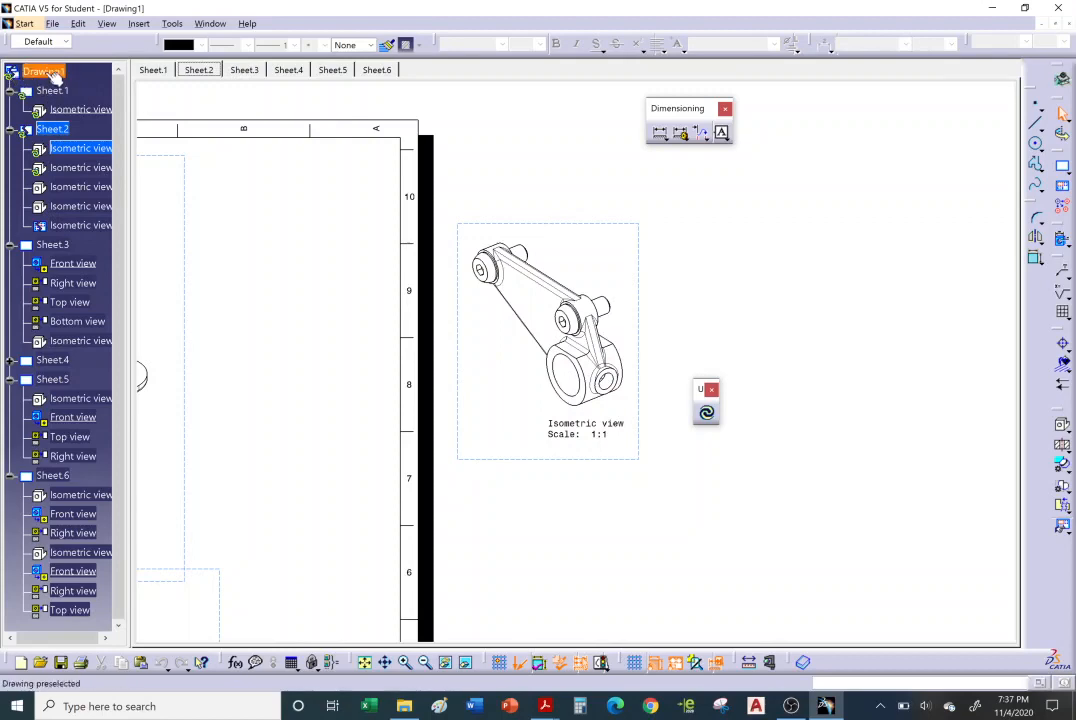
right_click(52, 73)
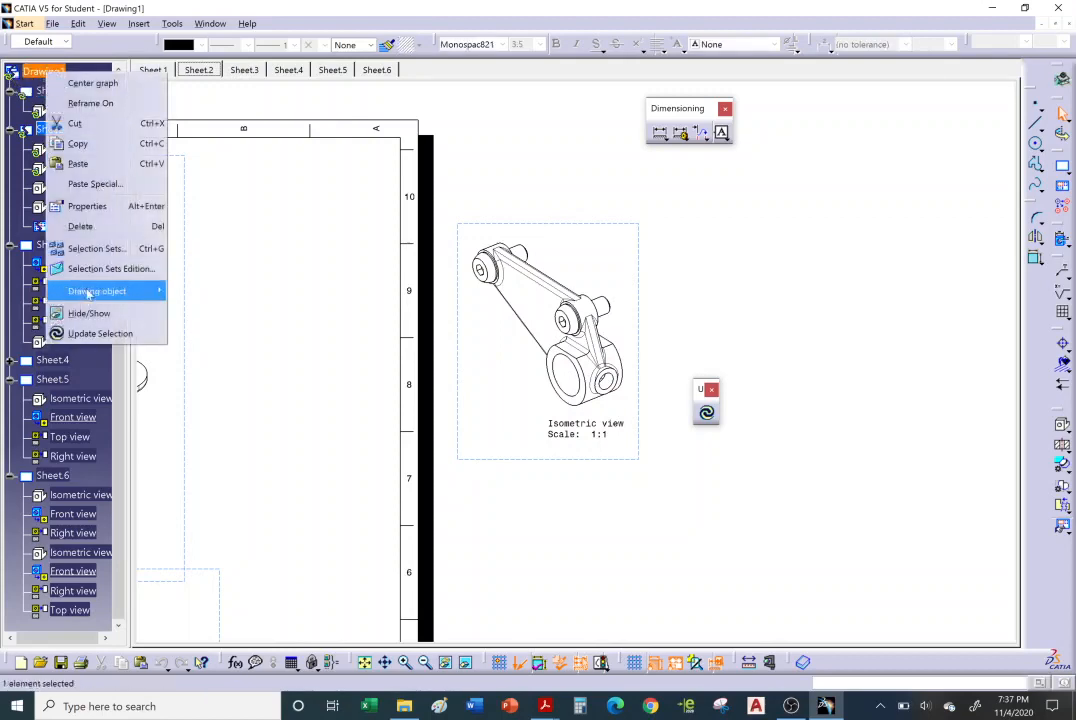
click(104, 335)
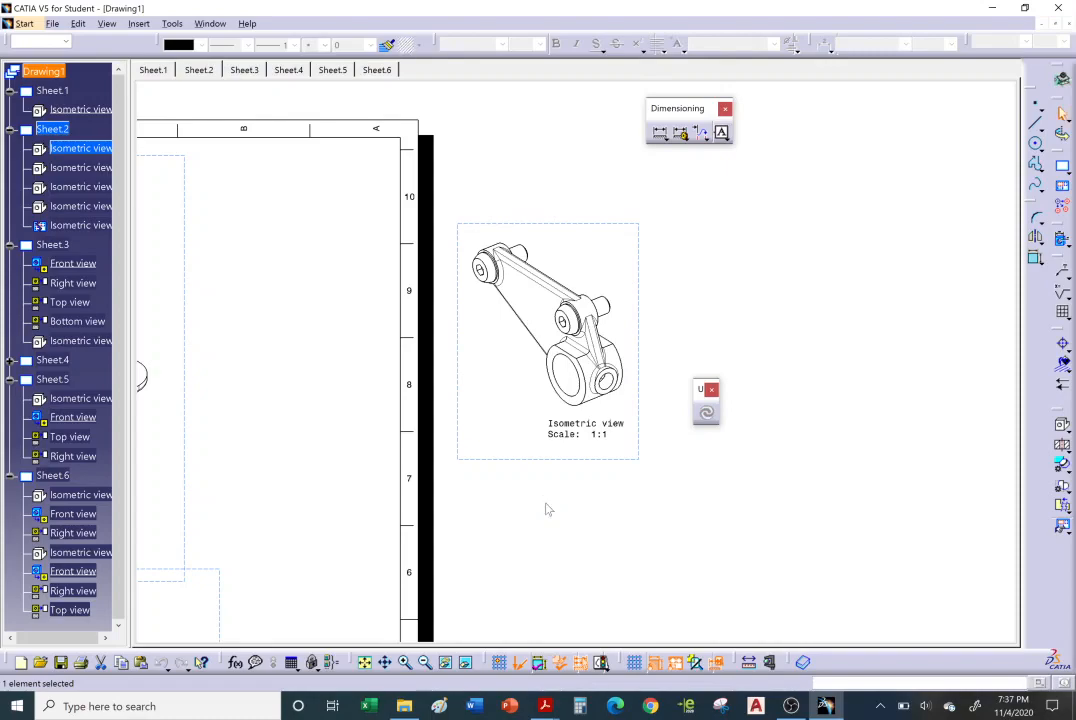
mouse_move(173, 269)
middle_down()
mouse_move(363, 344)
mouse_move(492, 351)
mouse_move(519, 324)
middle_up()
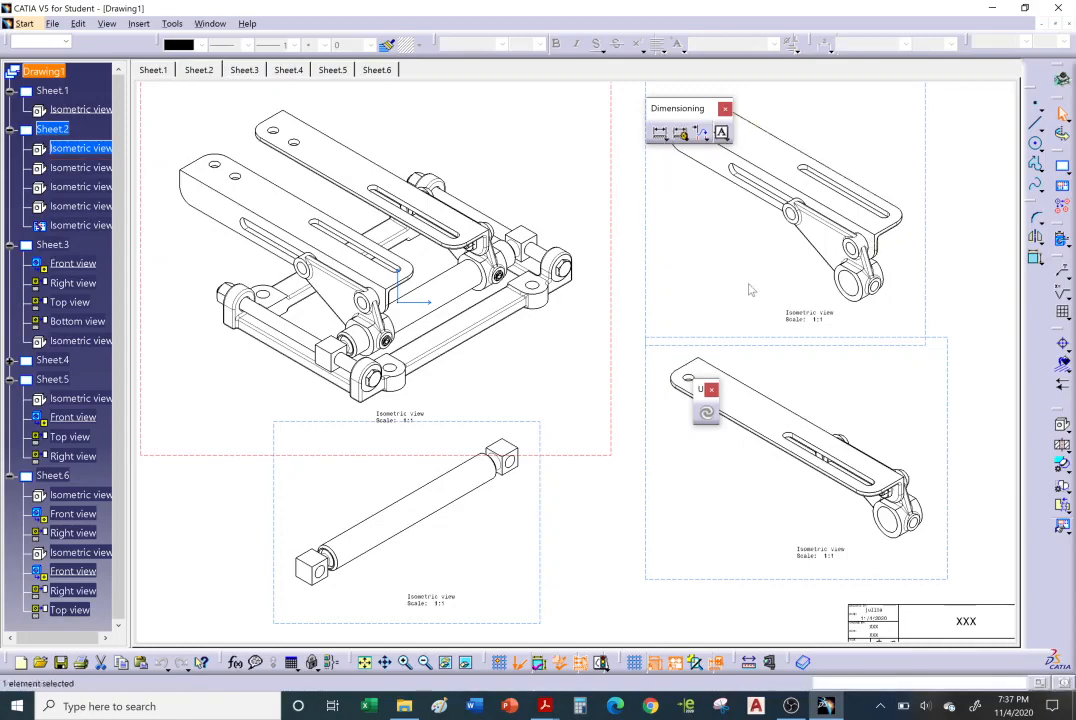
- Reopen the link modification of the support-and-screws isometric view outside the sheet border, agreeing to continue despite the broken links
mouse_move(940, 291)
middle_down()
mouse_move(656, 298)
mouse_move(559, 390)
middle_up()
mouse_move(559, 390)
ctrl+middle_down()
mouse_move(574, 355)
mouse_move(612, 322)
ctrl+middle_up()
middle_drag(612, 322, 575, 430)
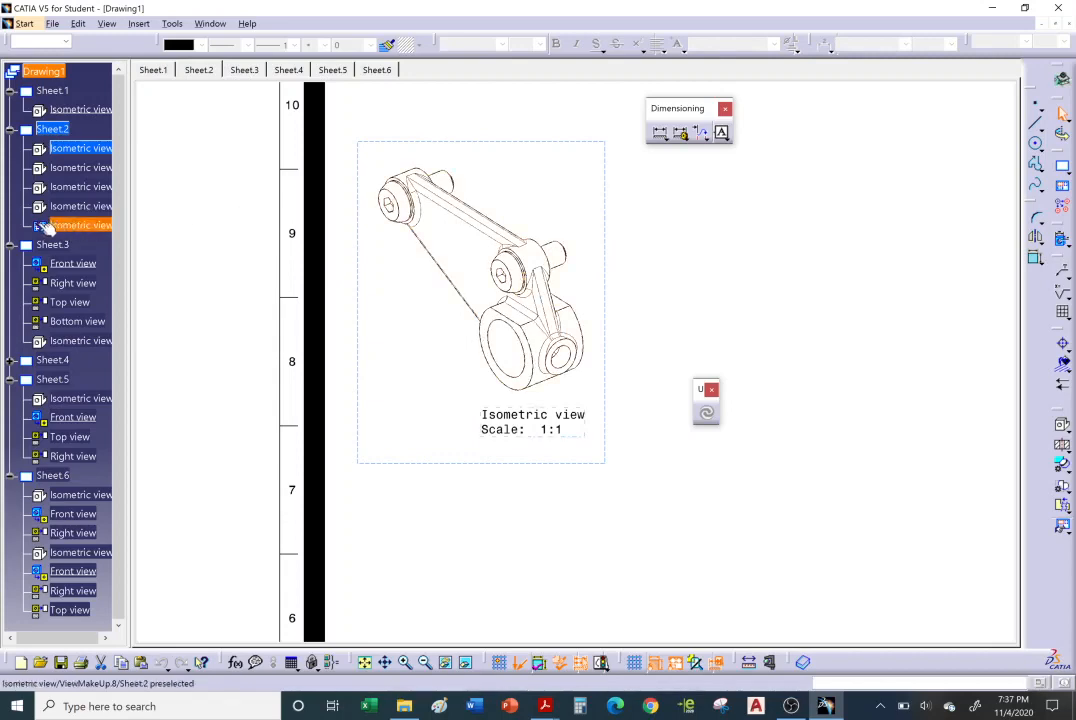
click(604, 210)
right_click(604, 210)
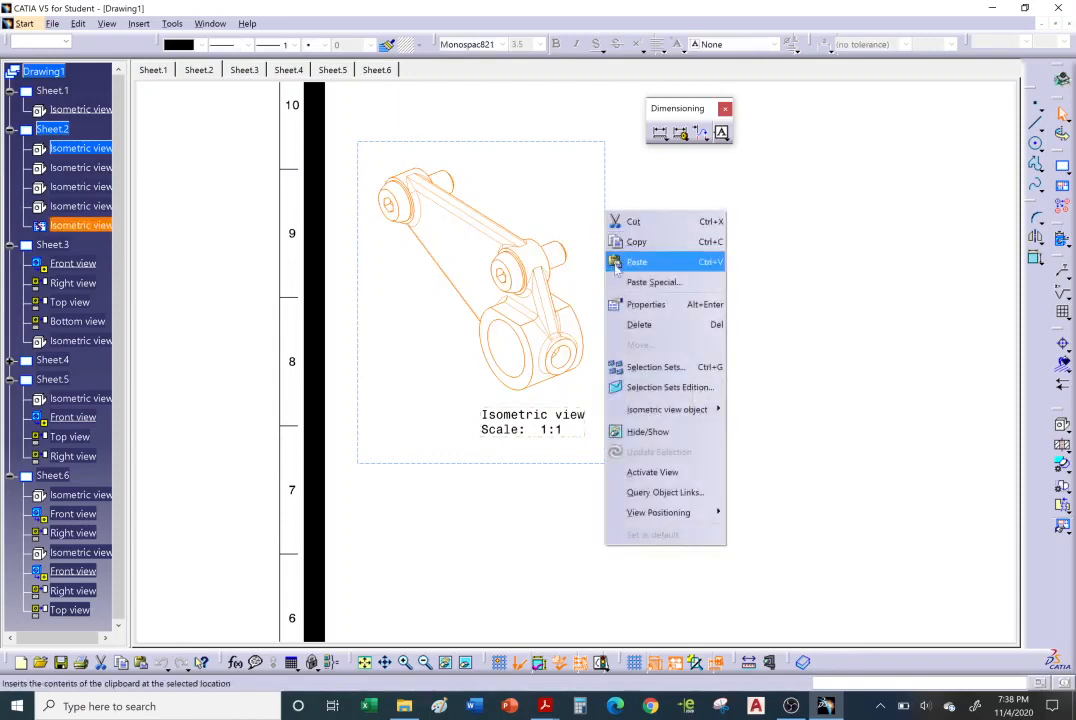
mouse_move(648, 416)
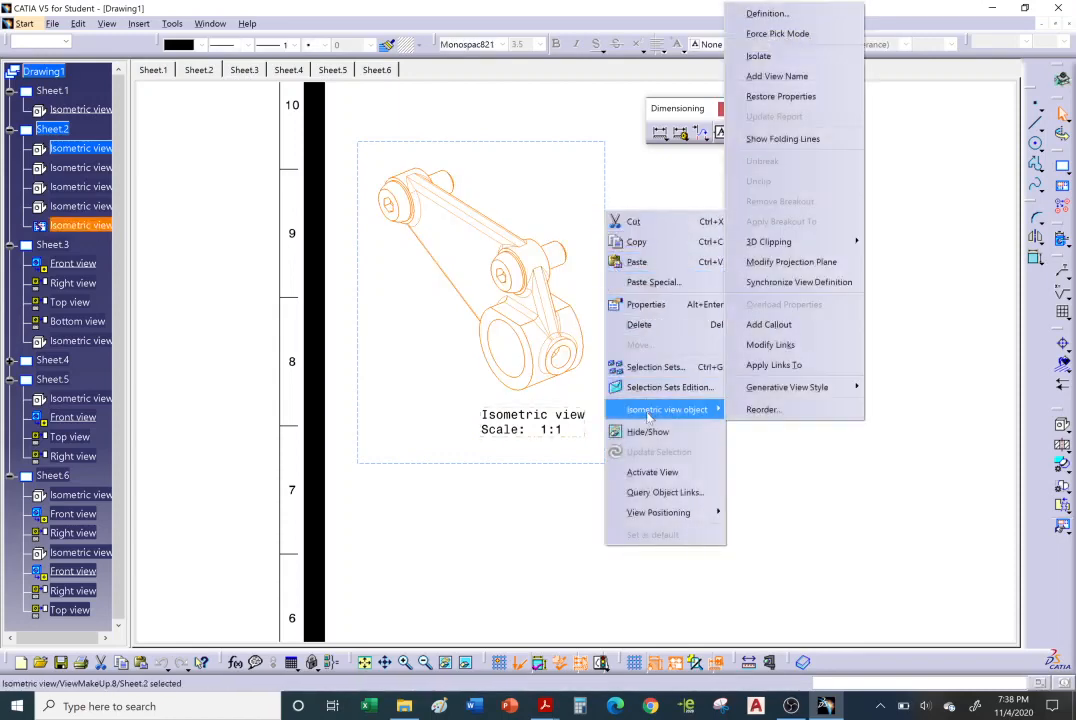
click(790, 346)
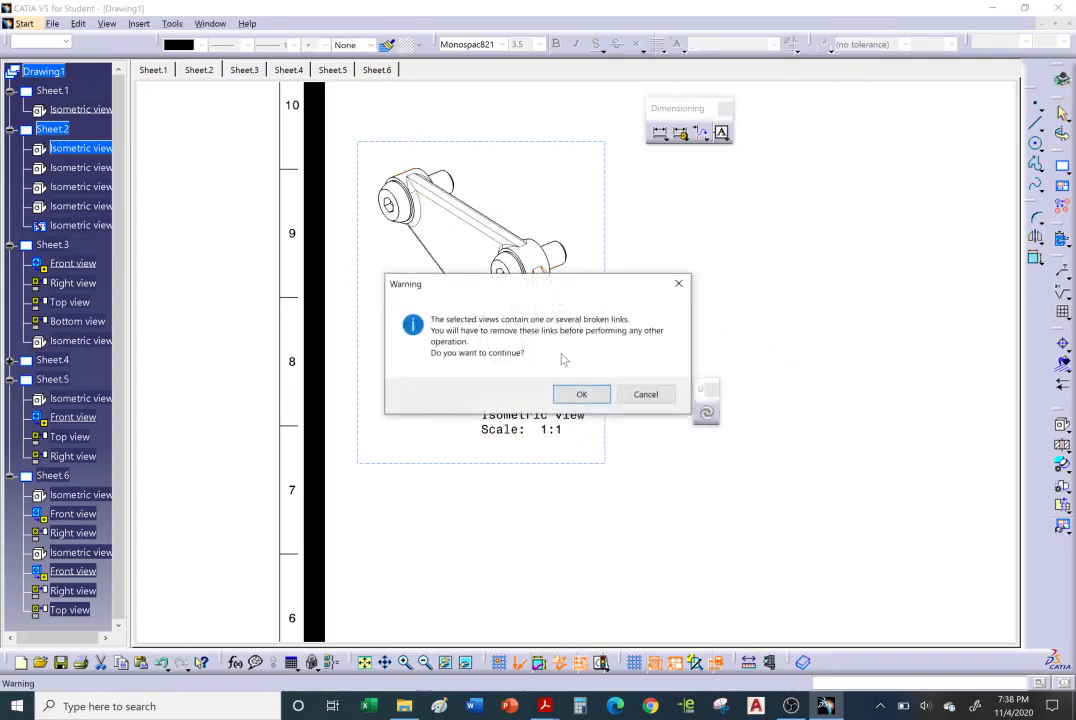
click(580, 394)
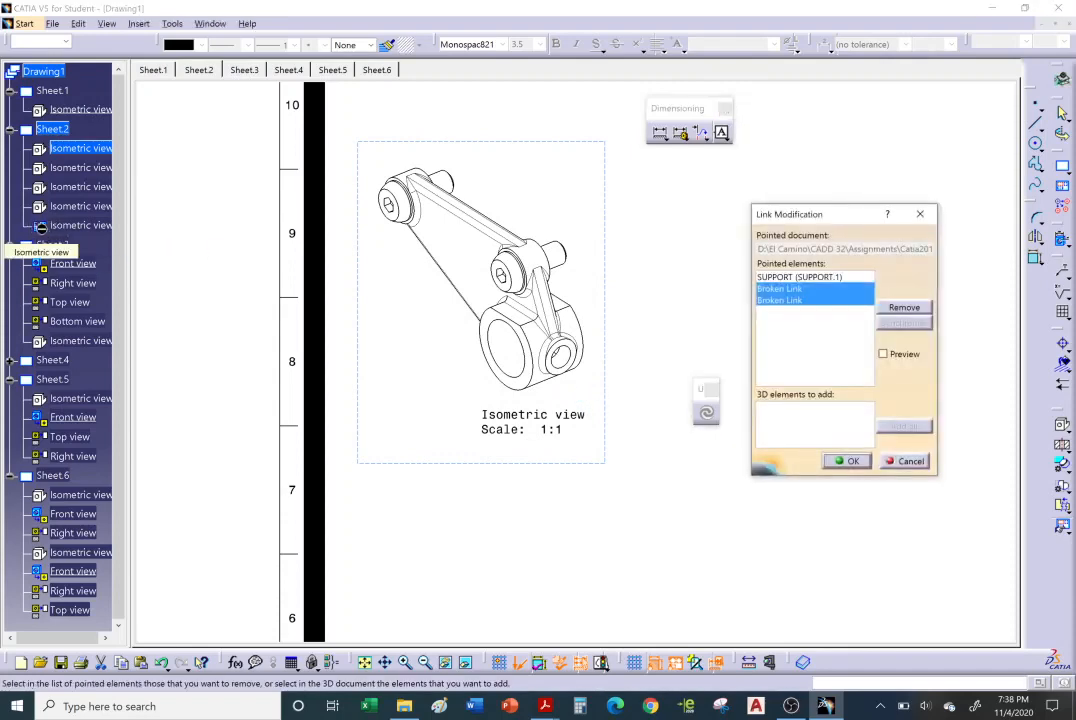
- Remove both broken links from the view's pointed elements, leaving only SUPPORT (SUPPORT.1), and apply the change
click(809, 289)
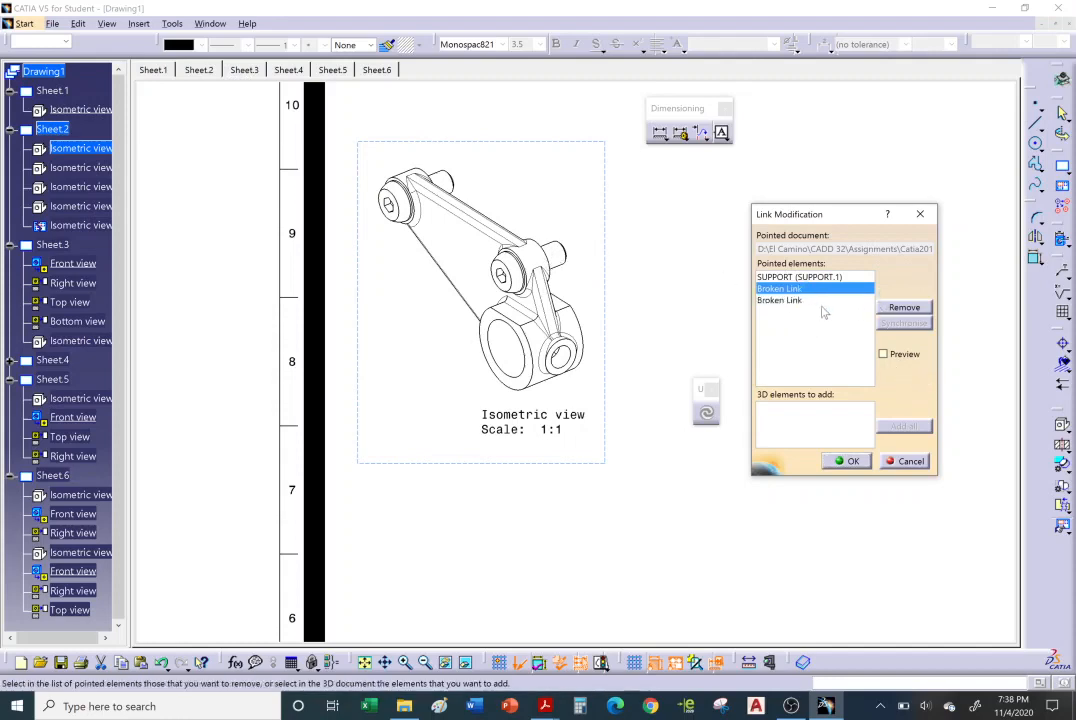
click(905, 308)
click(785, 289)
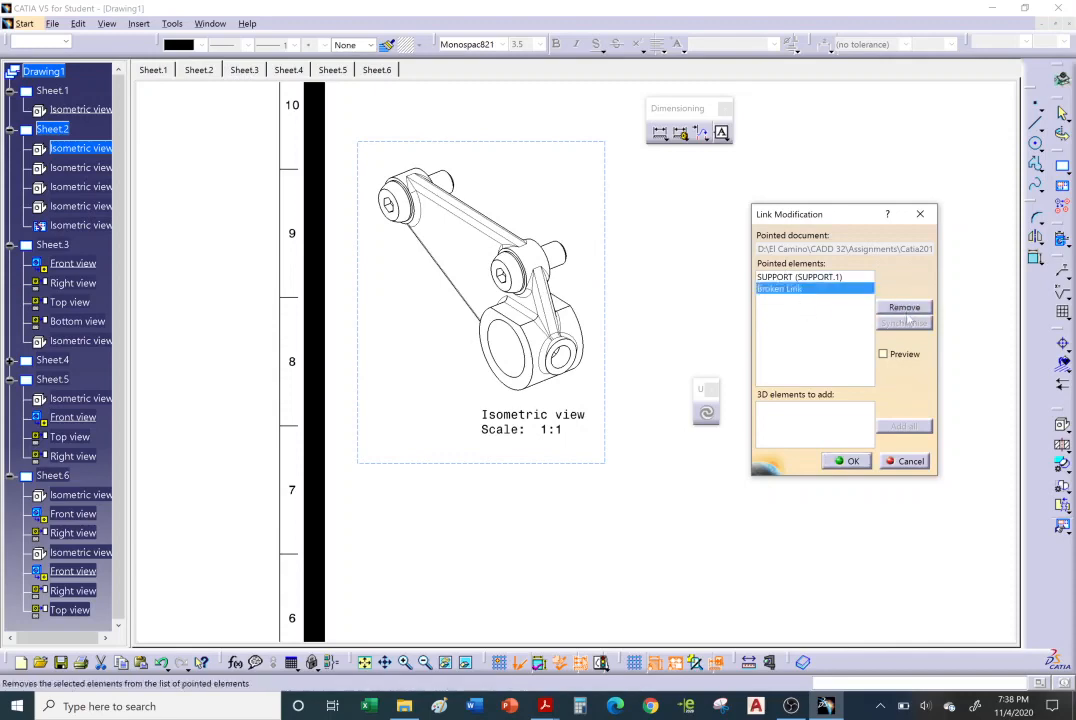
click(895, 308)
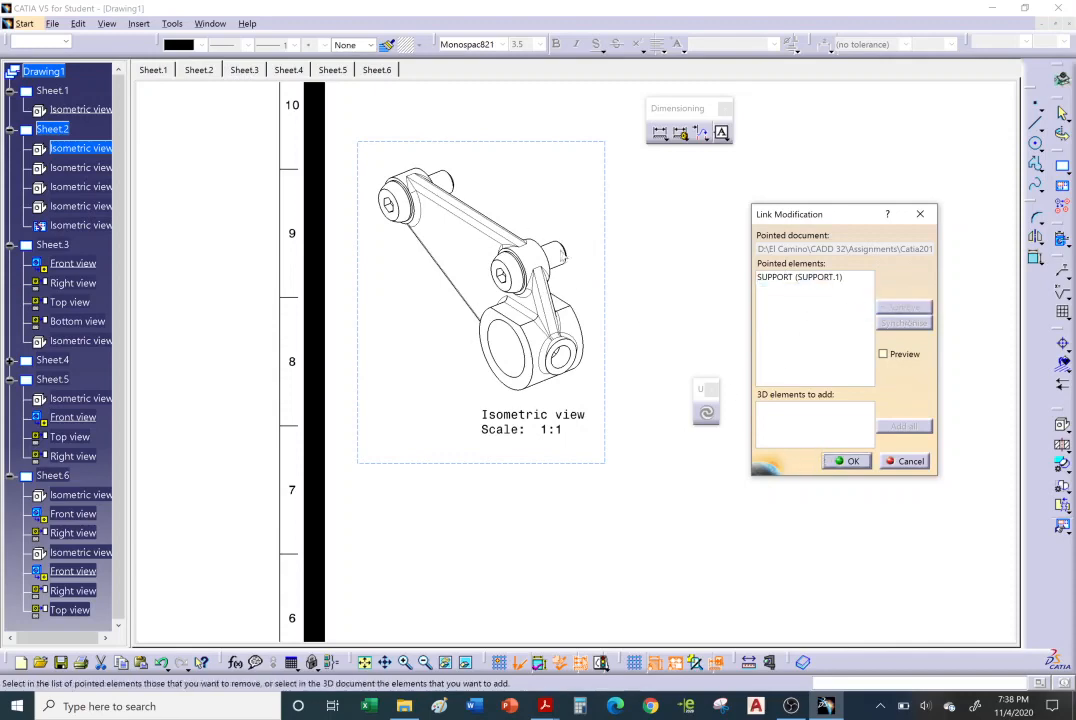
click(850, 462)
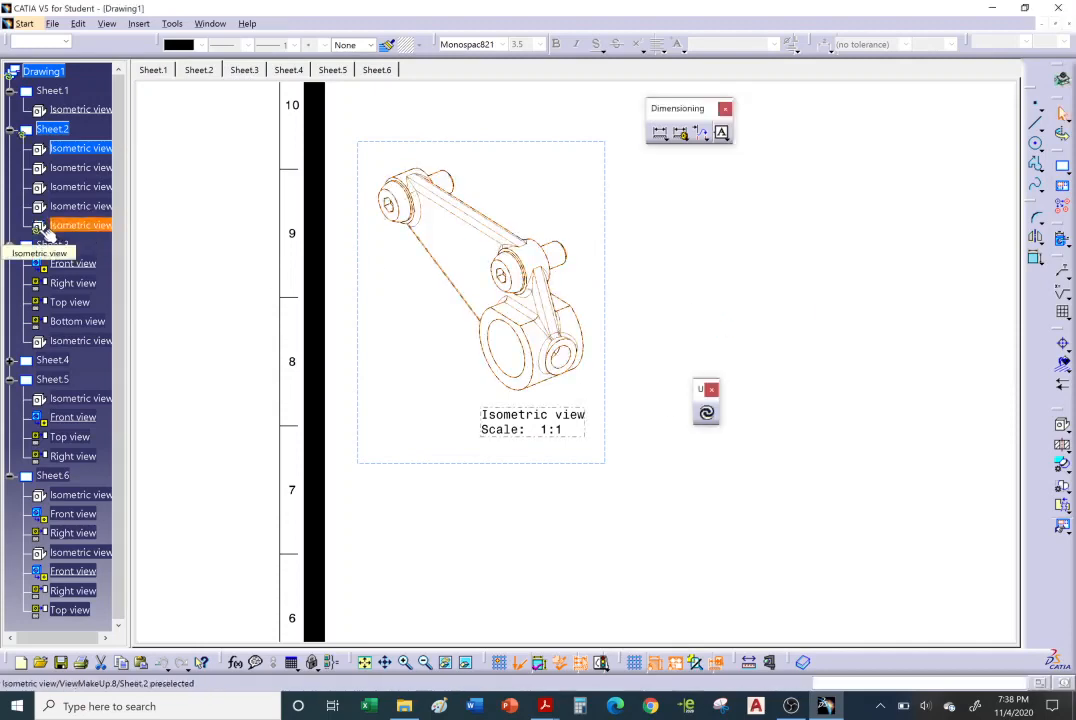
- Update Sheet.2 so the isometric view outside the sheet border reflects its SUPPORT-only links, and clear the view selection
click(707, 414)
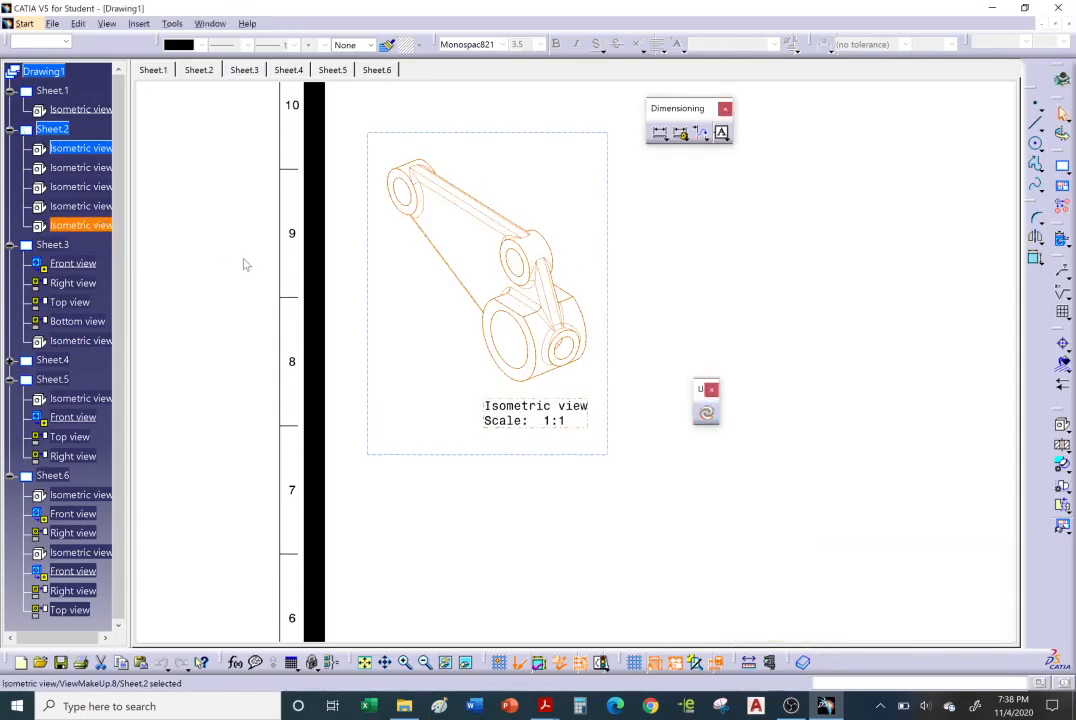
mouse_move(453, 280)
middle_down()
mouse_move(453, 291)
mouse_move(610, 384)
mouse_move(547, 355)
mouse_move(597, 325)
mouse_move(612, 292)
middle_up()
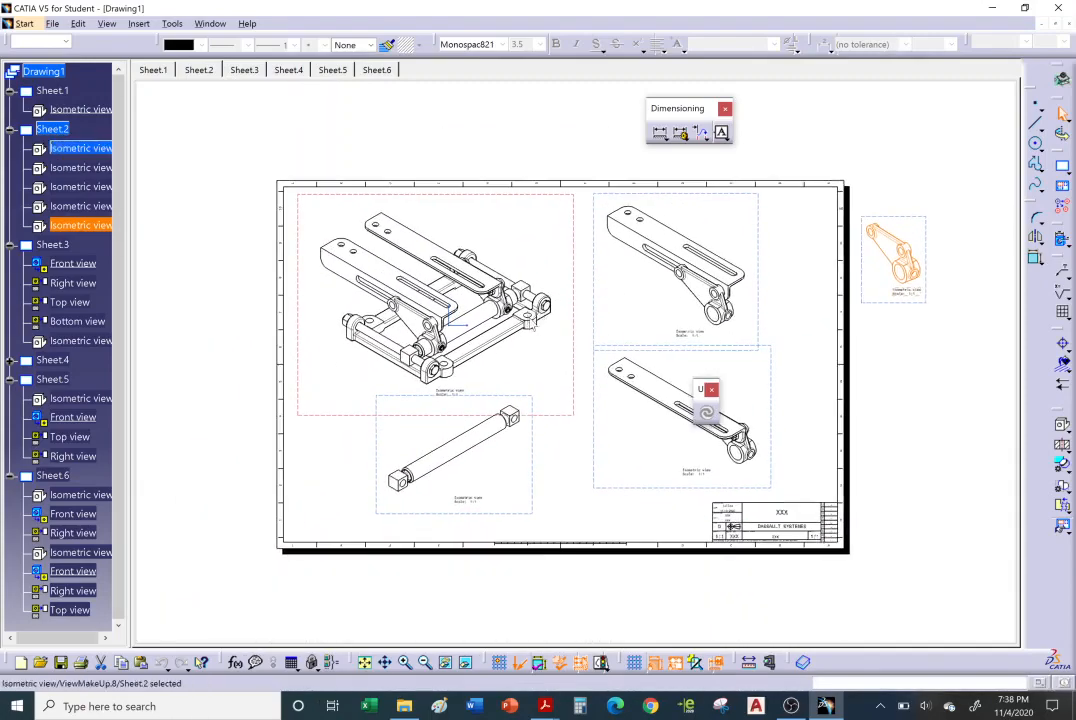
mouse_move(777, 331)
middle_down()
mouse_move(747, 322)
mouse_move(772, 327)
middle_up()
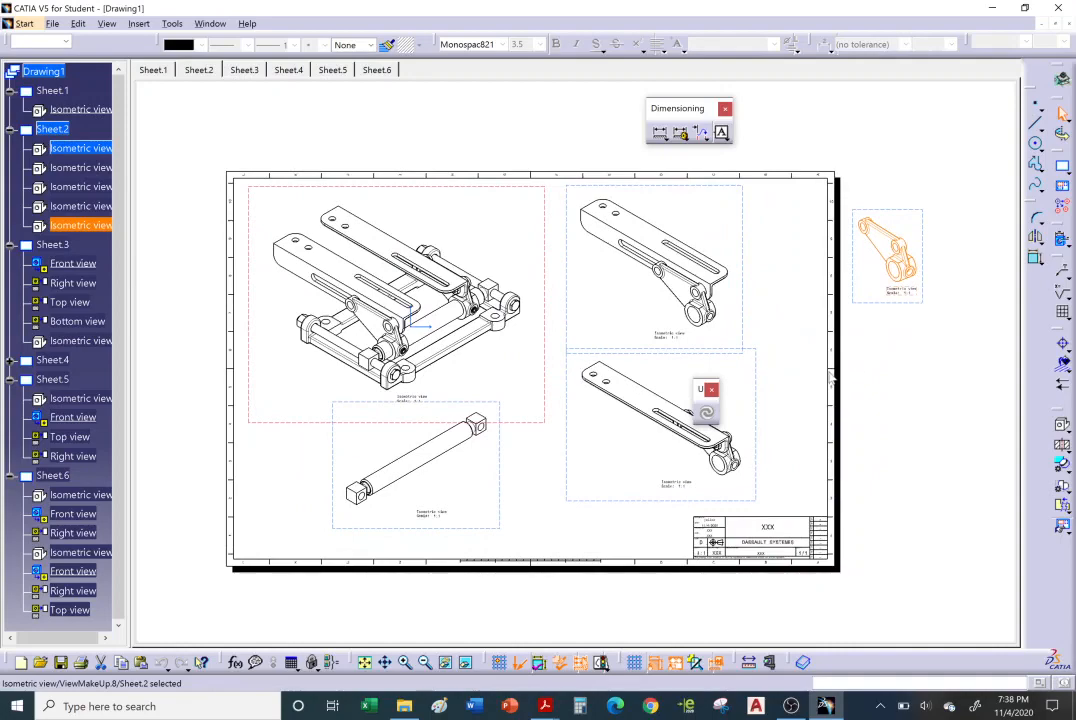
click(442, 134)
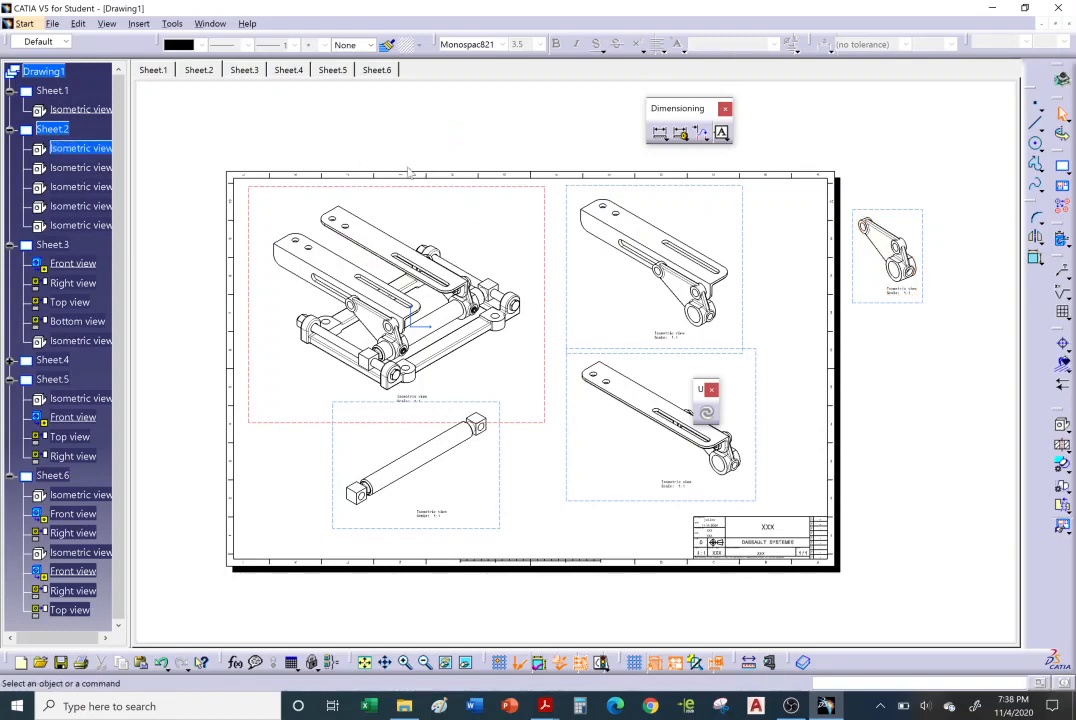
- Open Save Management and start a Save As for Drawing1.CATDrawing
click(51, 23)
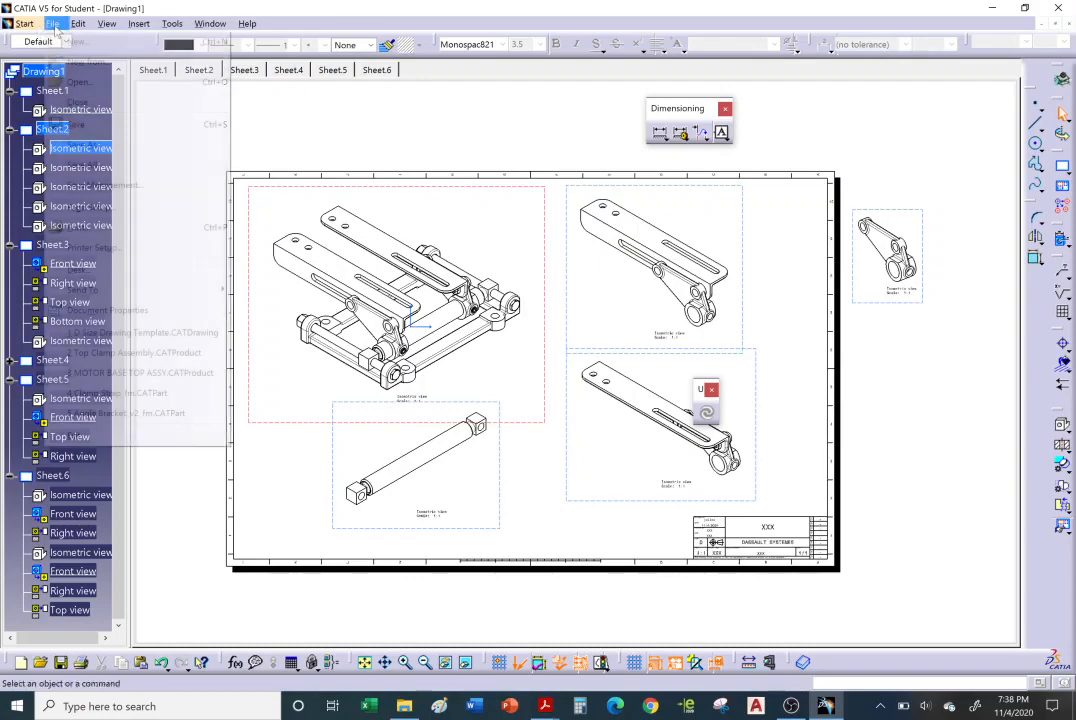
click(95, 185)
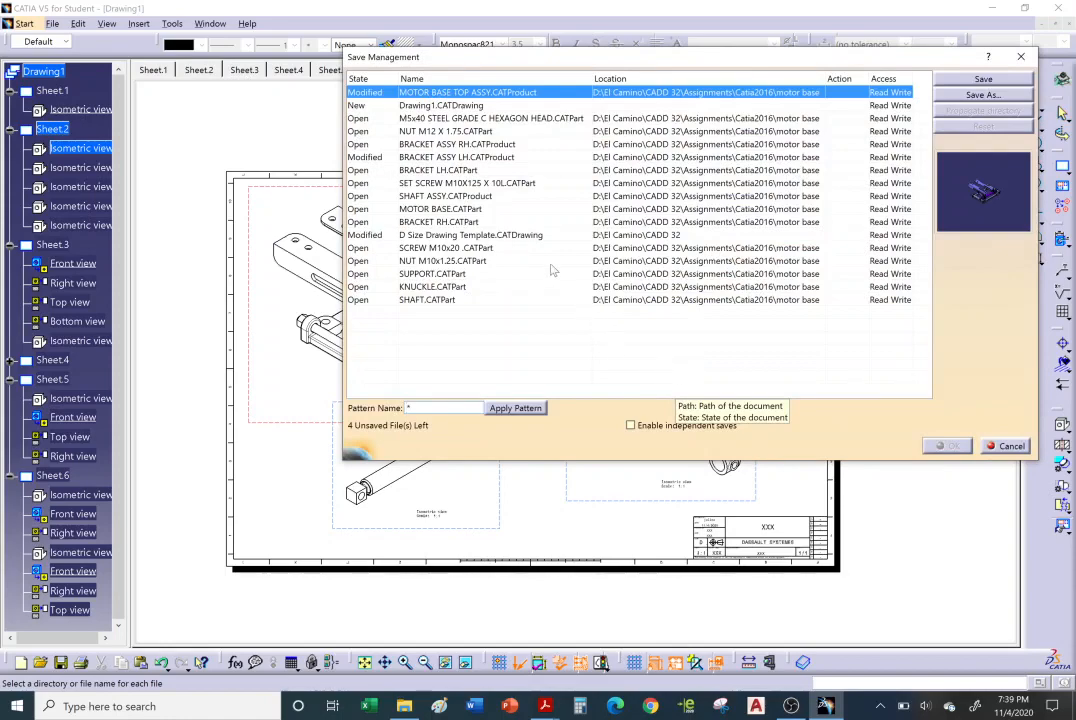
click(512, 235)
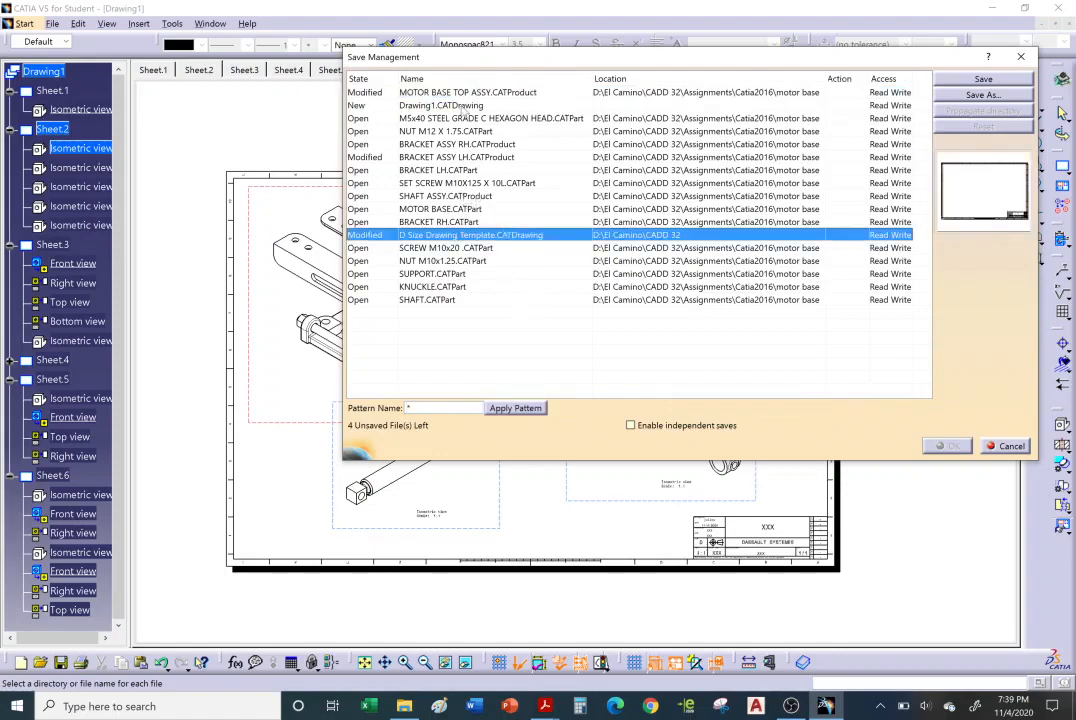
click(465, 106)
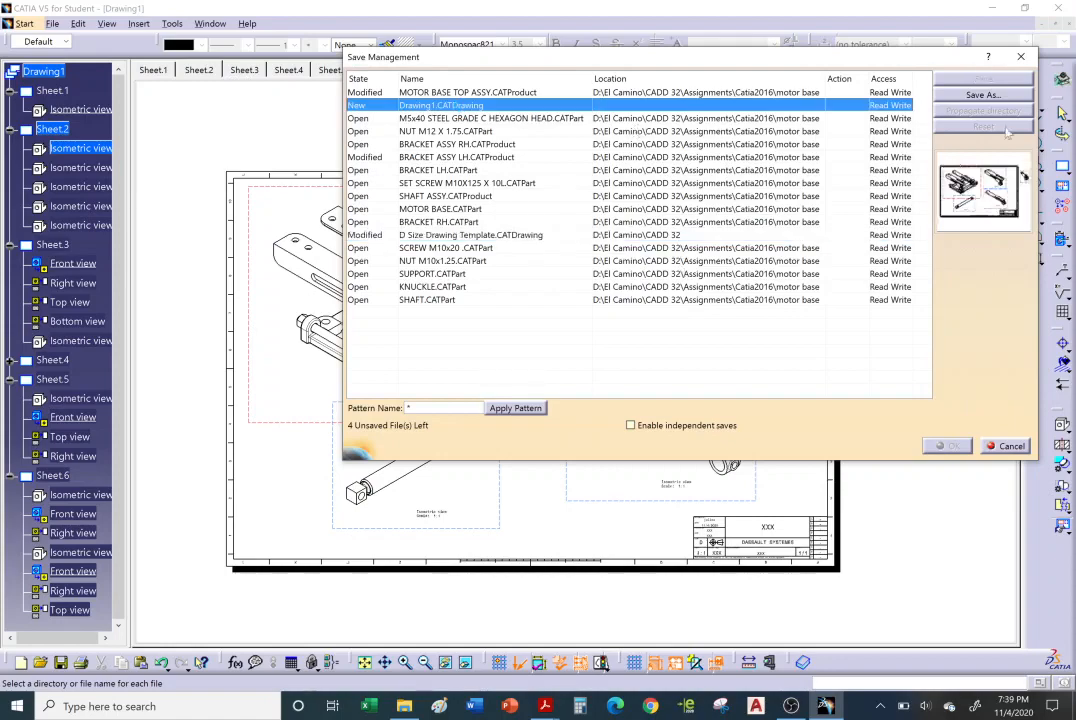
click(983, 94)
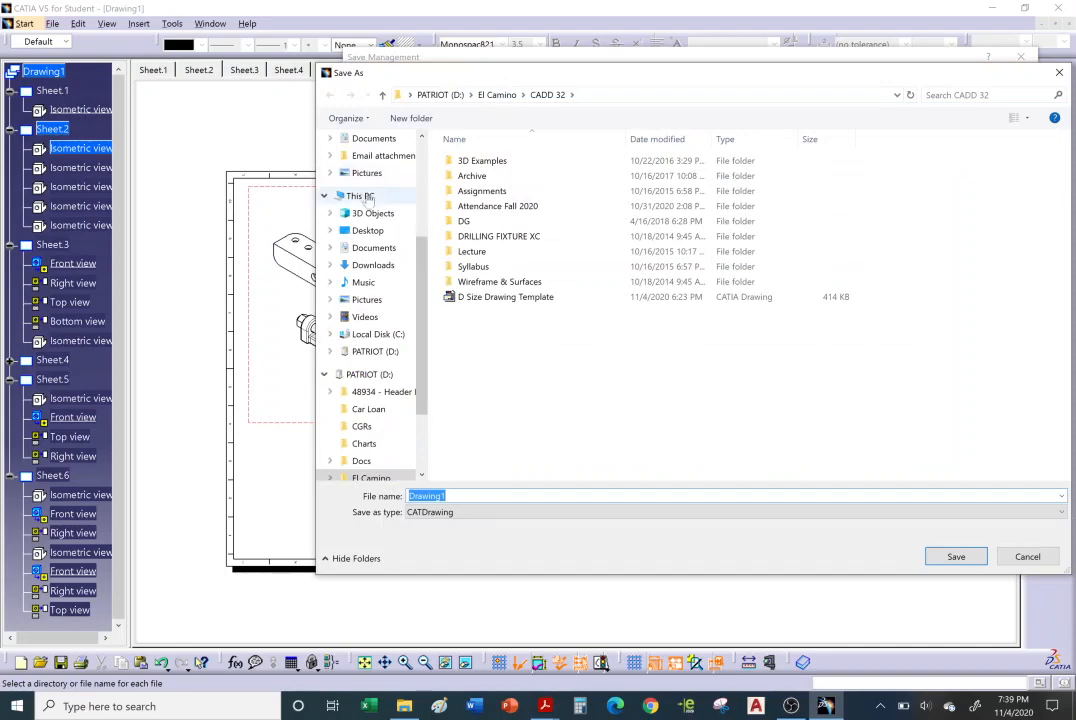
- Create a new folder named Motor Base on the Desktop for the drawing
click(367, 230)
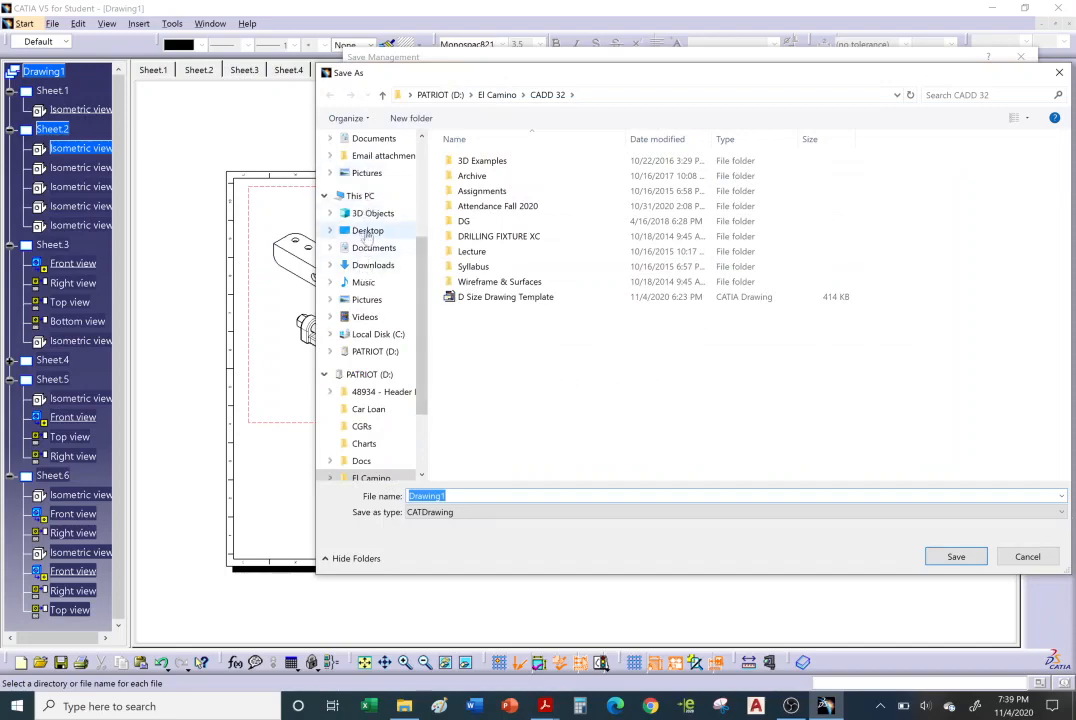
right_click(516, 357)
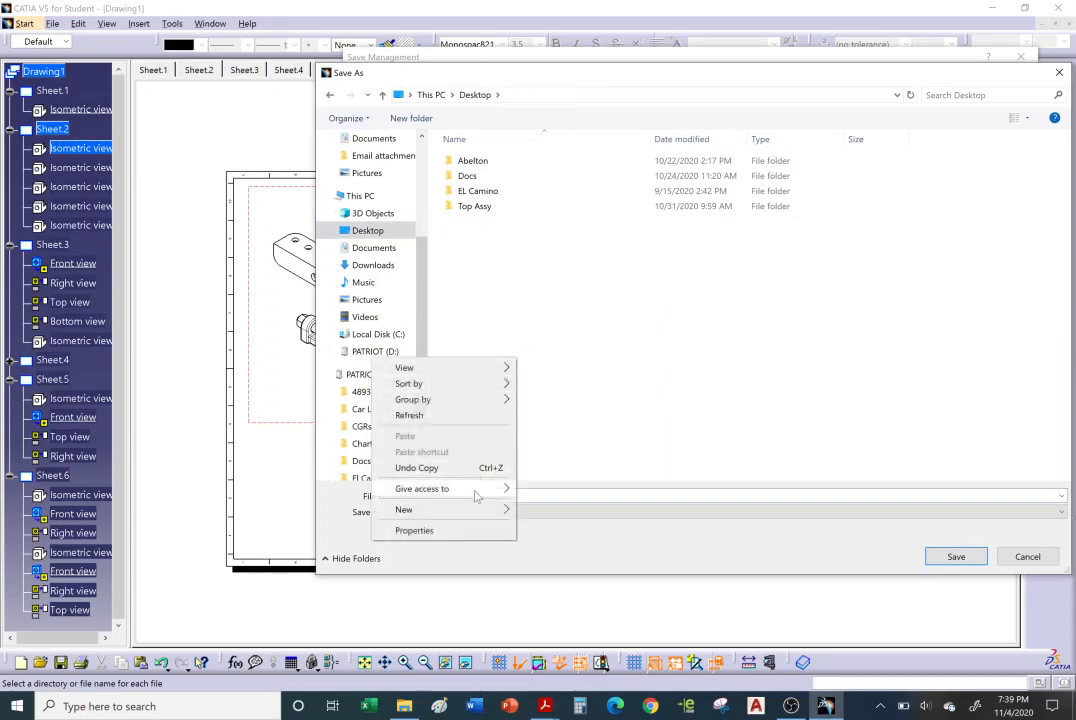
mouse_move(475, 517)
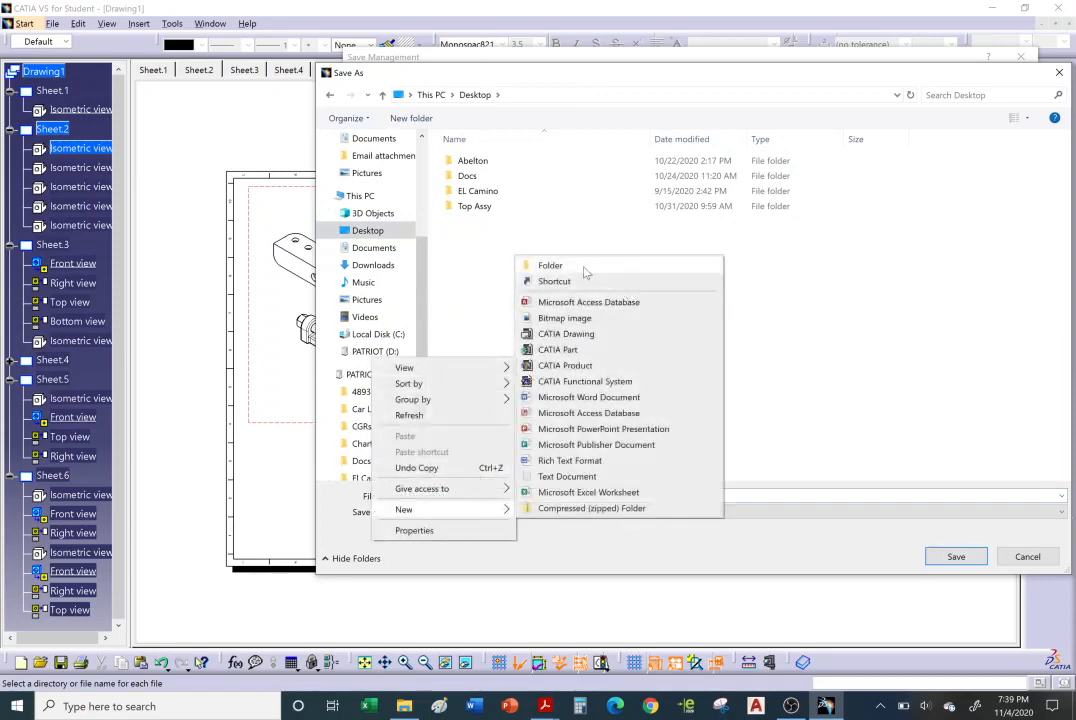
click(550, 265)
text(Motor Base)
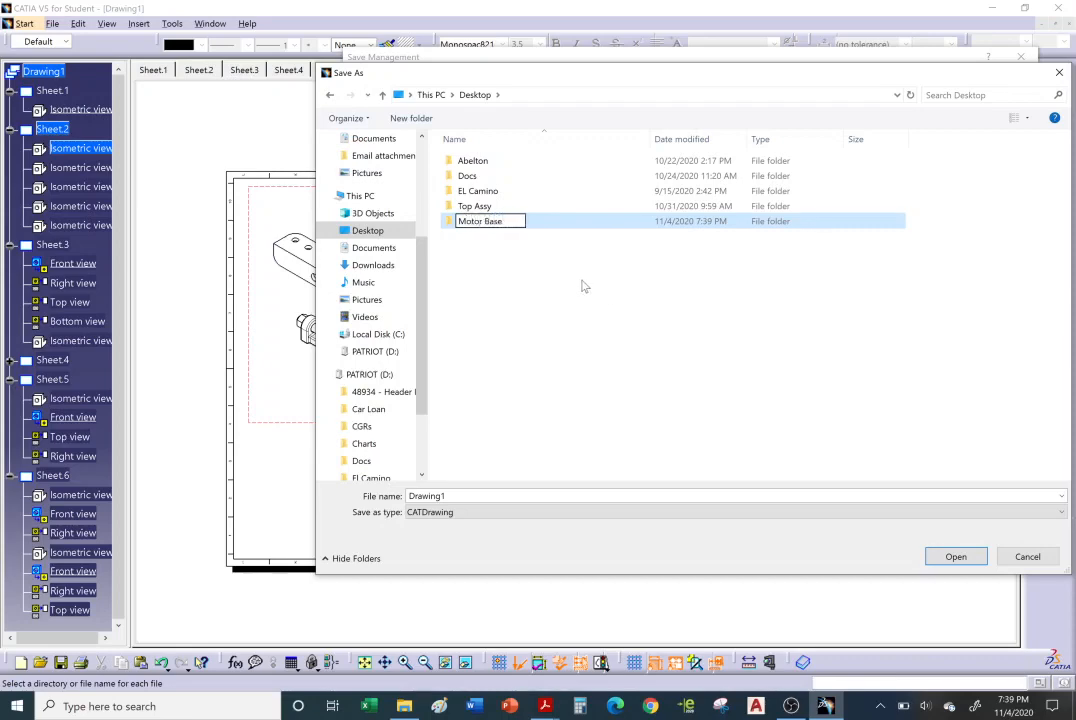
key(Return)
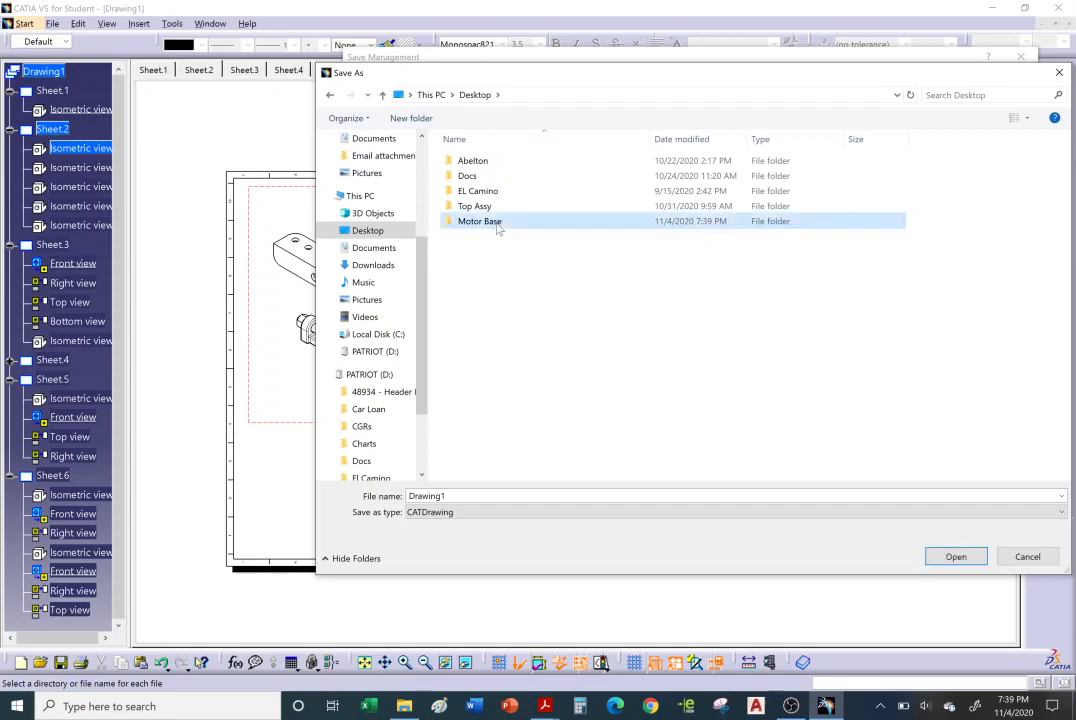
- Open the Motor Base folder and assign the drawing the file name Motor Base Assy there
key(Return)
key(Tab)
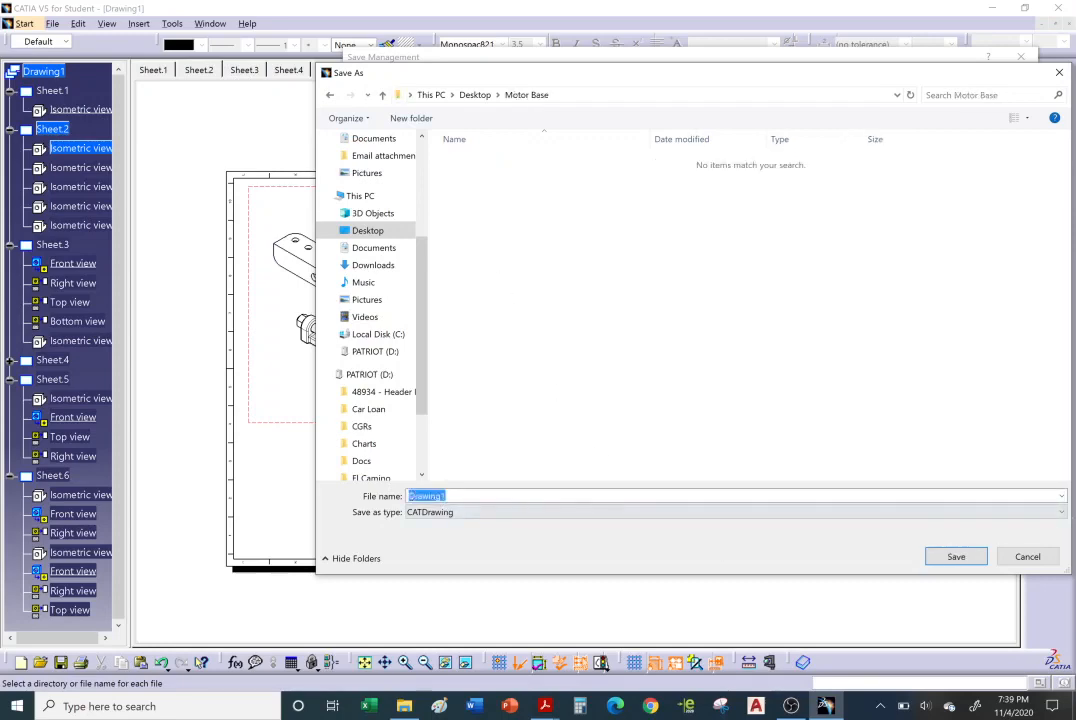
text(Motor Base Assy)
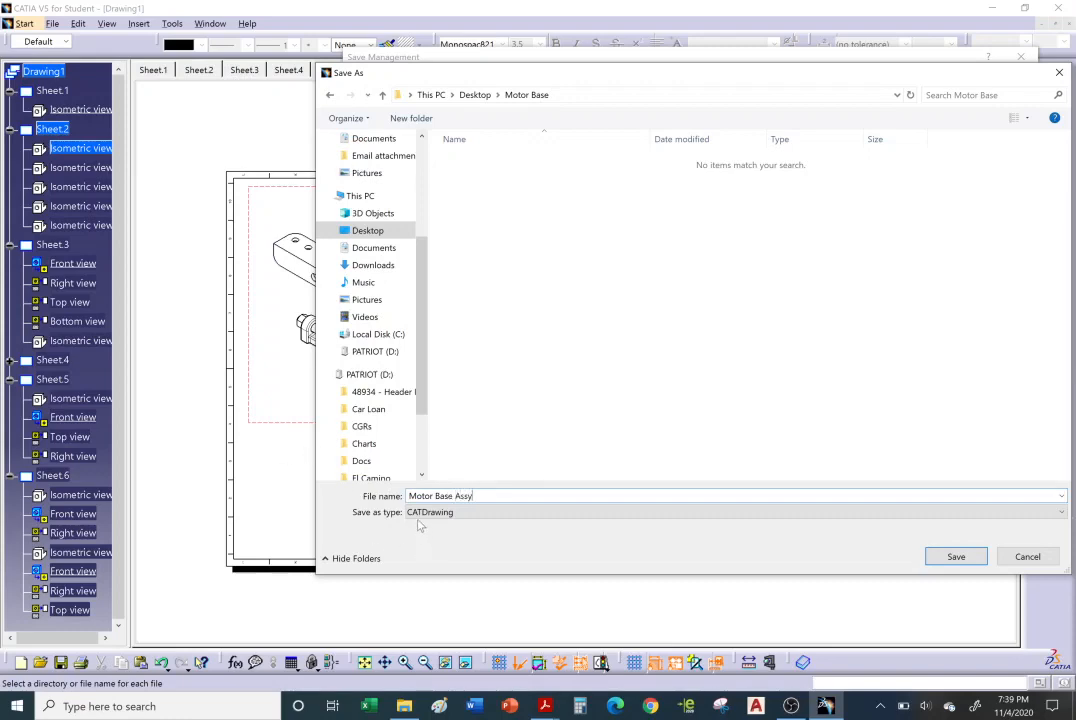
click(956, 557)
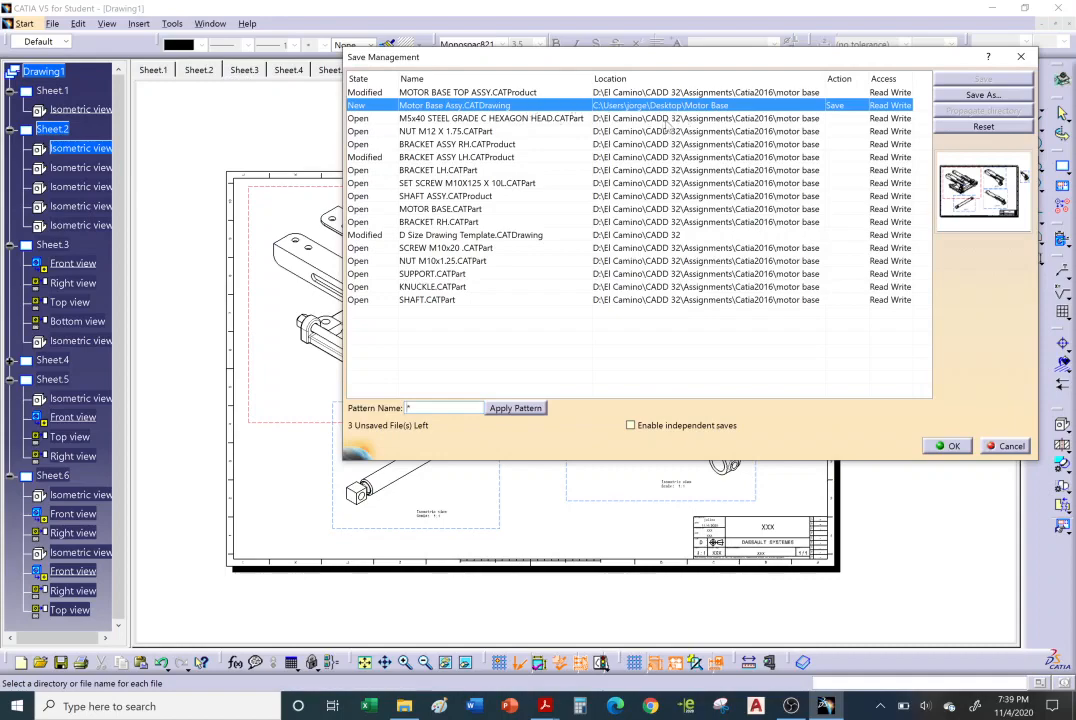
- Redirect MOTOR BASE TOP ASSY.CATProduct to the Desktop's Motor Base folder and propagate that directory to its component files
click(510, 93)
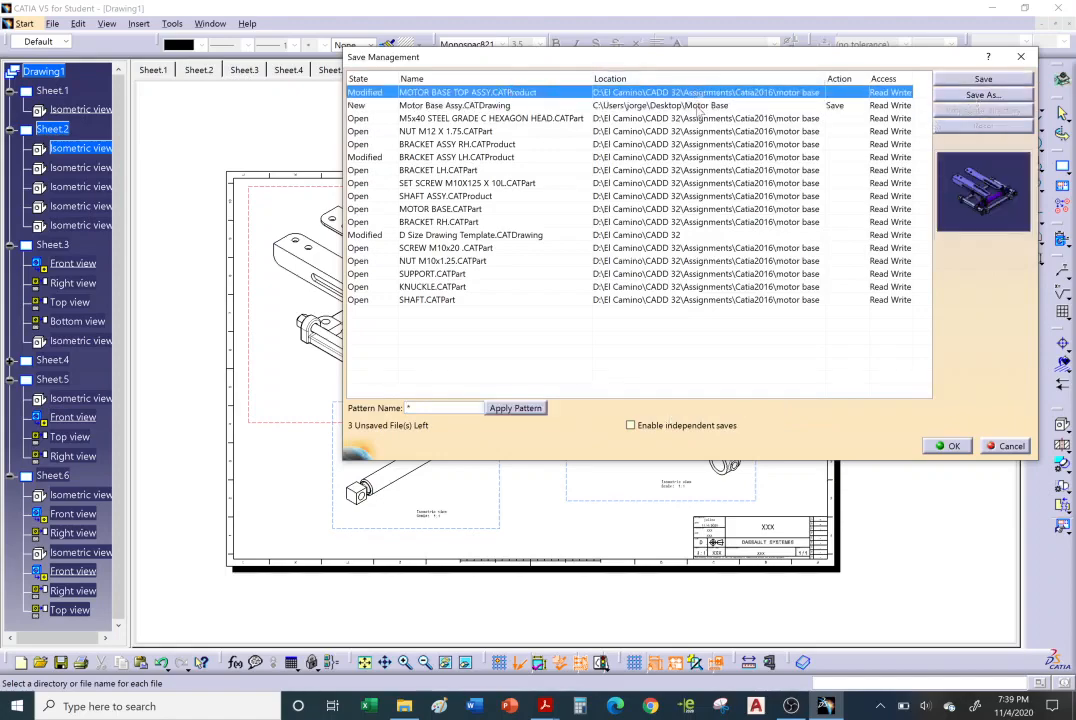
click(978, 96)
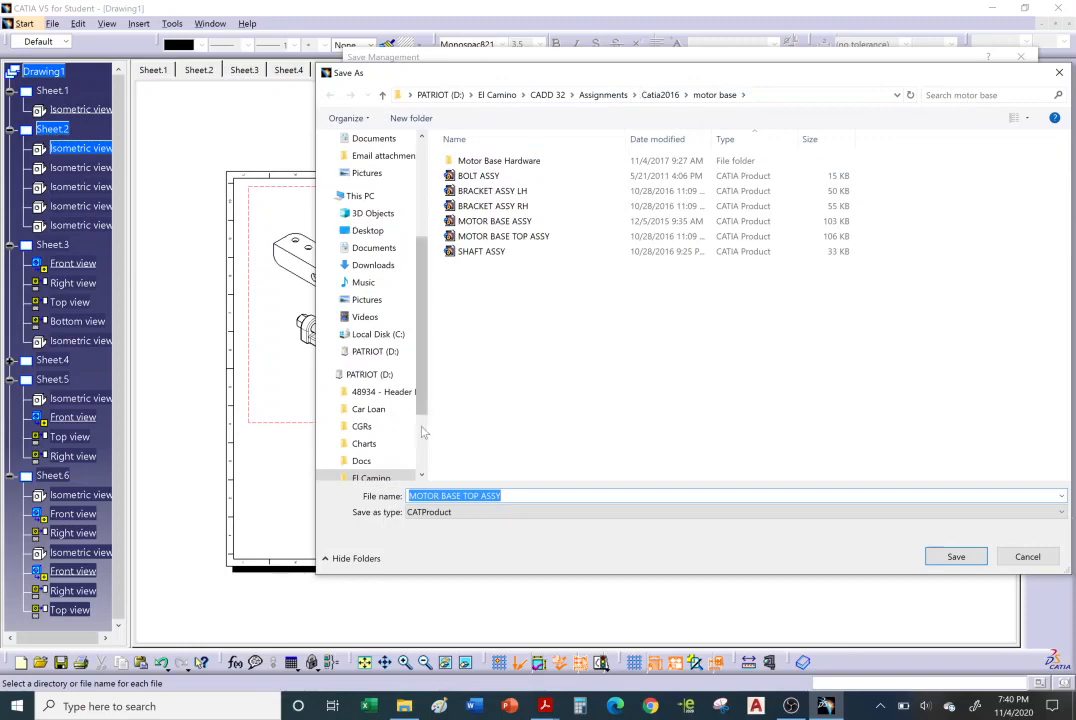
click(368, 231)
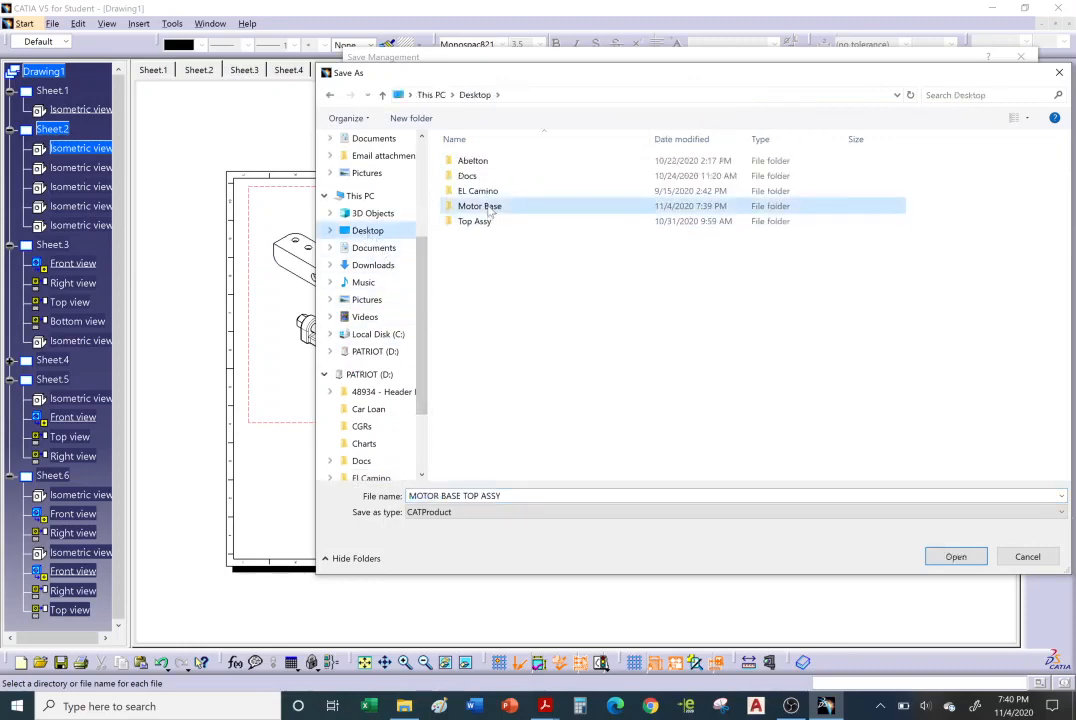
double_click(481, 206)
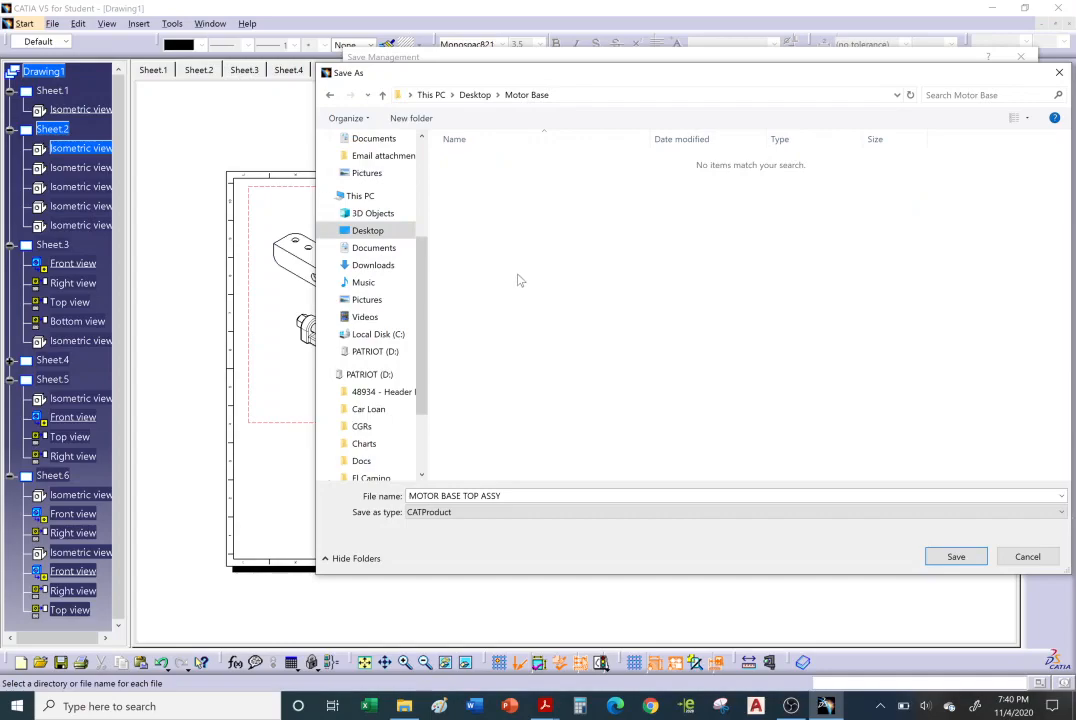
click(954, 557)
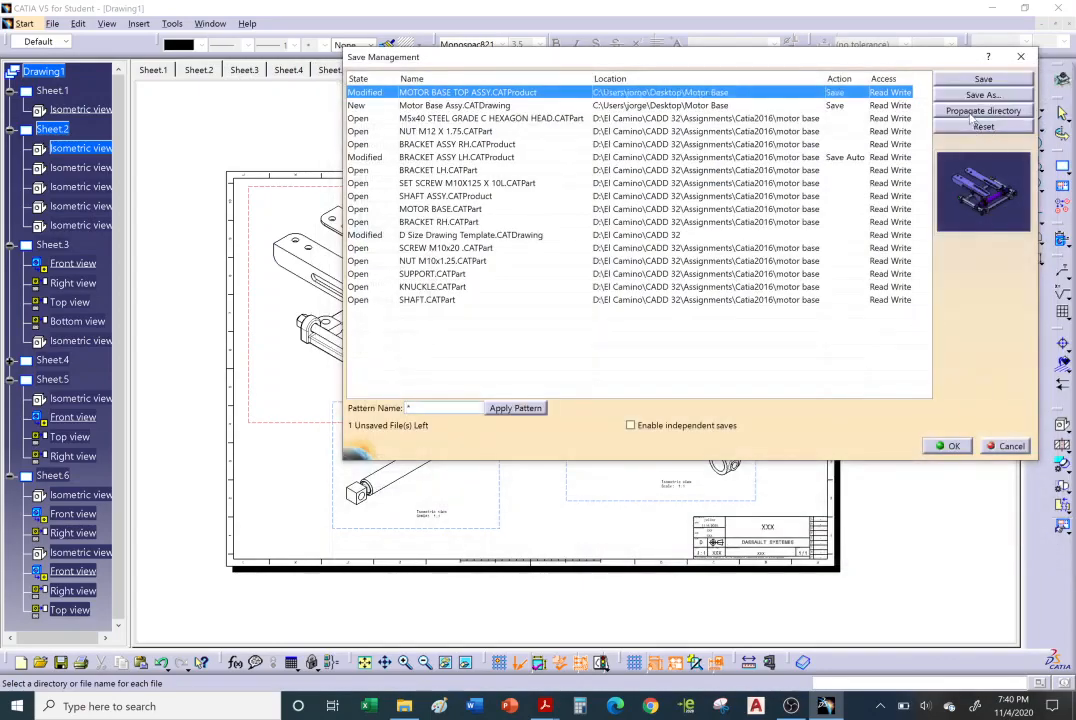
click(975, 111)
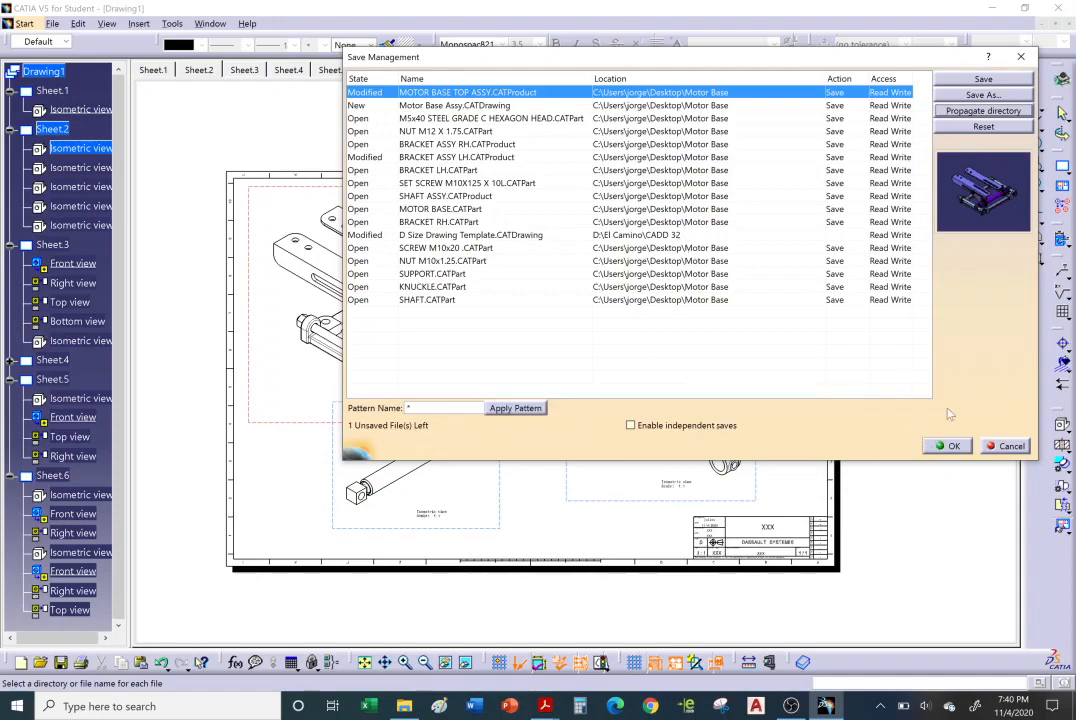
click(1020, 56)
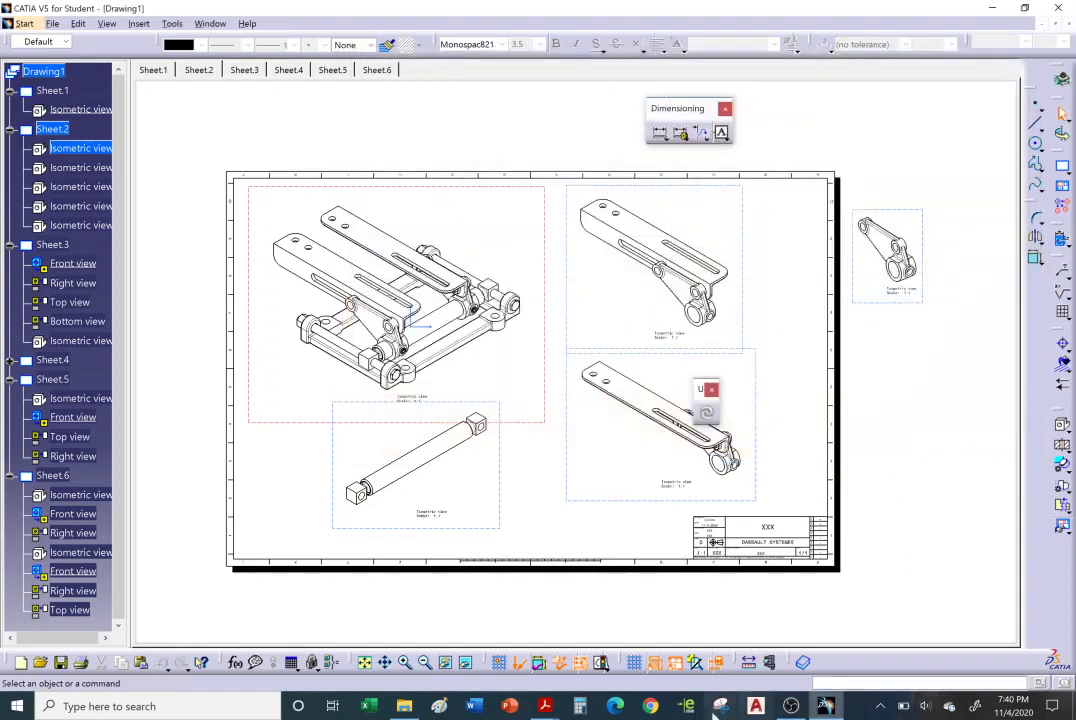